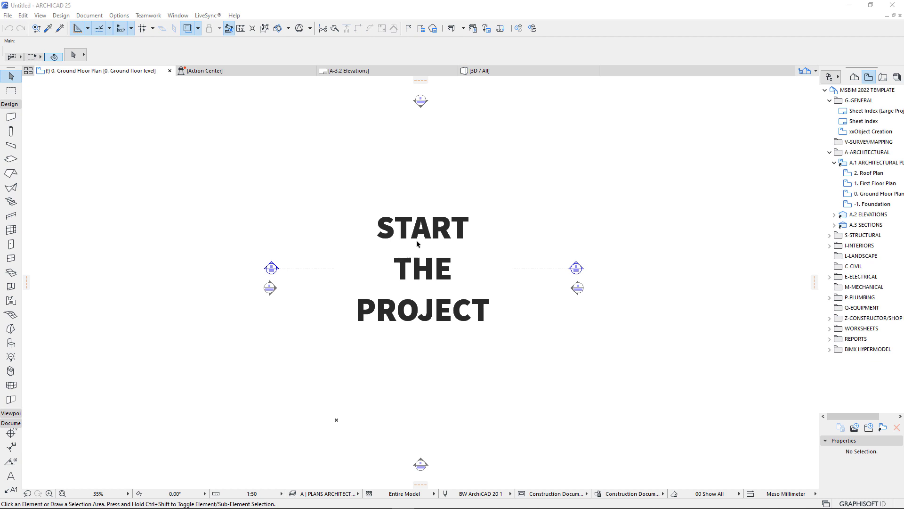
- Delete the "START THE PROJECT" text from the middle of the ground floor plan
left_click(383, 240)
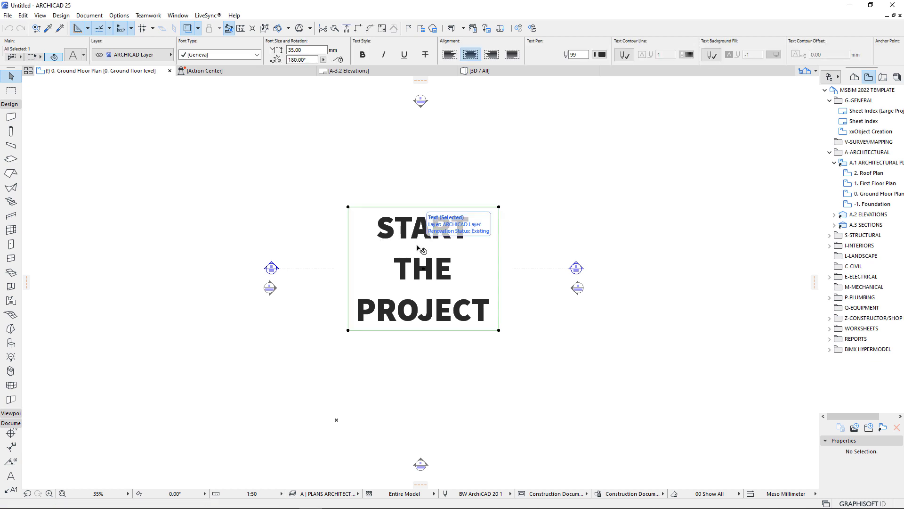
key("Delete")
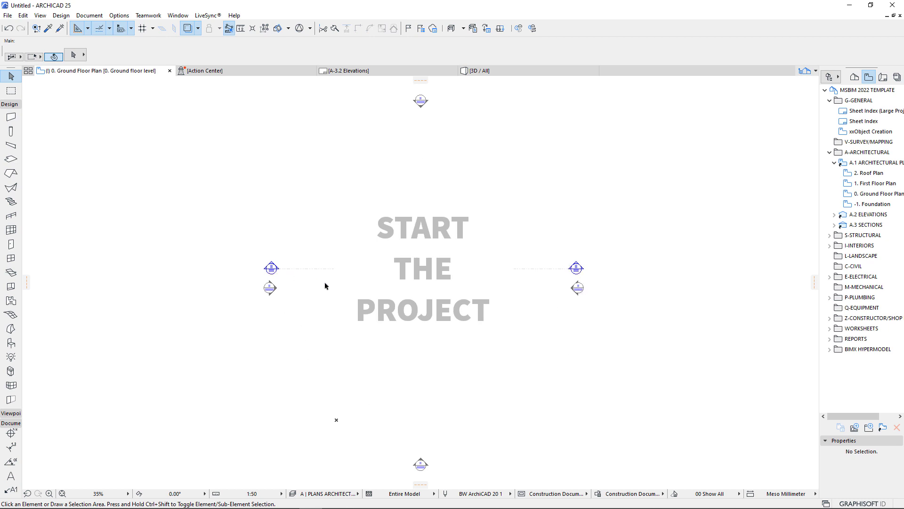
scroll(367, 365, "down", 2)
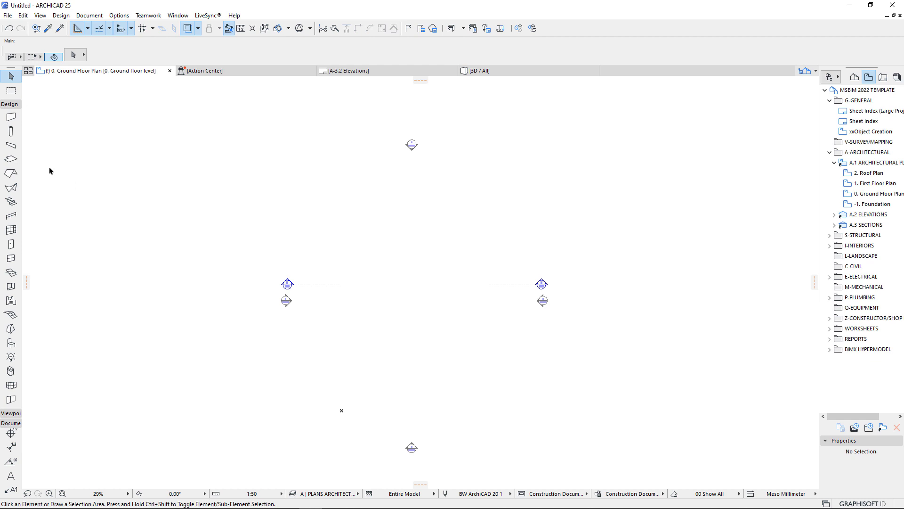
- Draw a 5000 by 5000 mm dashed polyline rectangle between the elevation and section markers
left_click(11, 104)
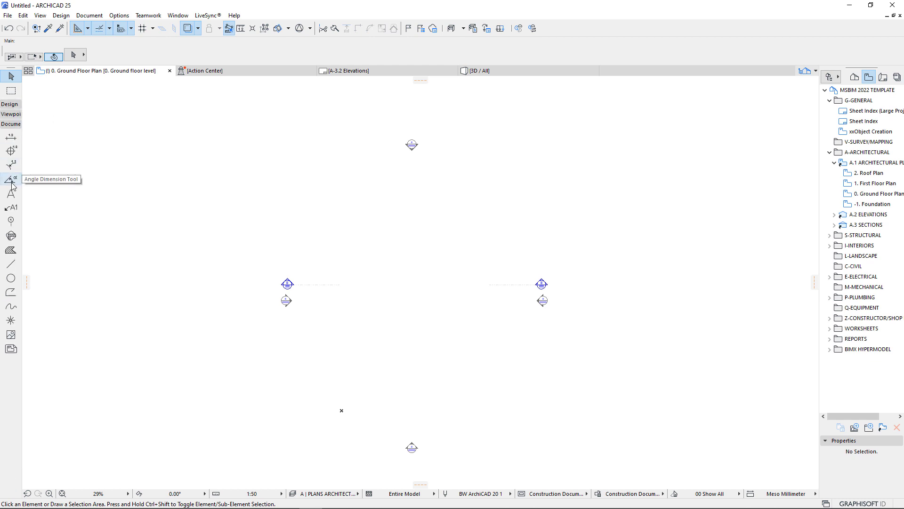
left_click(10, 292)
left_click(343, 223)
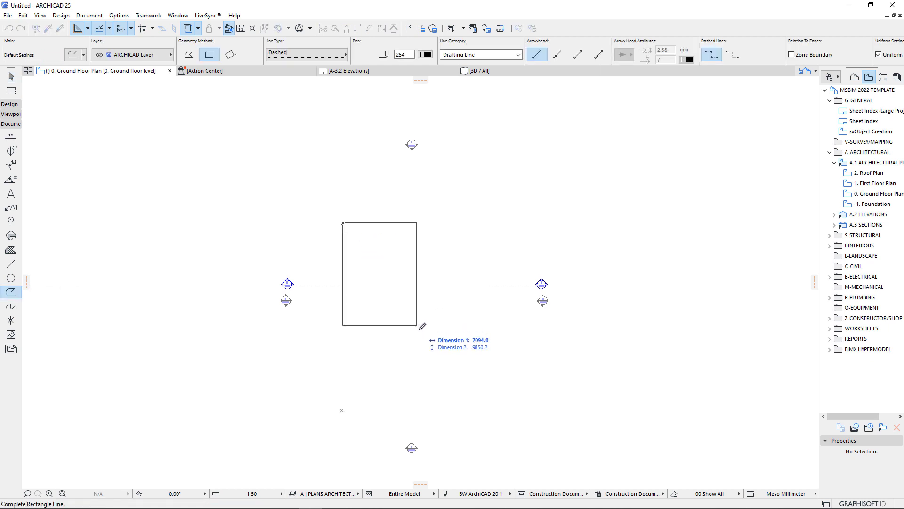
type("5000")
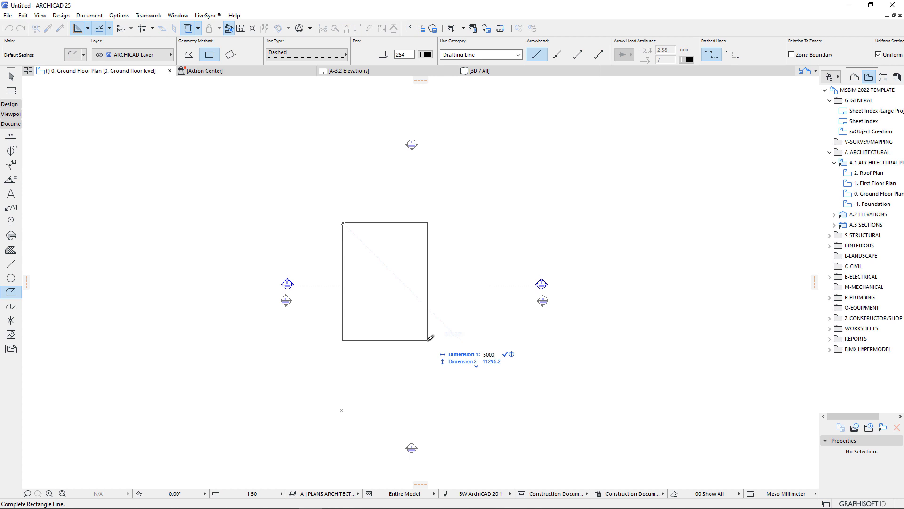
key("Tab")
type("50")
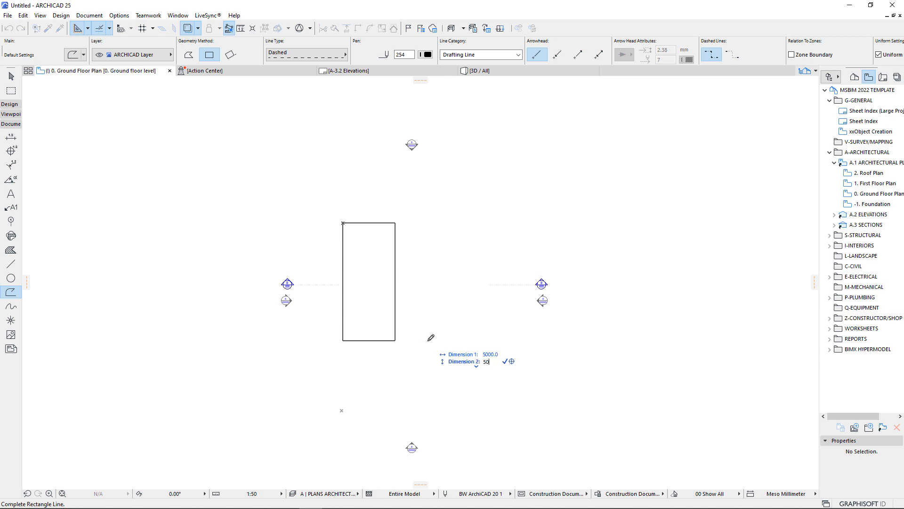
type("00")
key("Return")
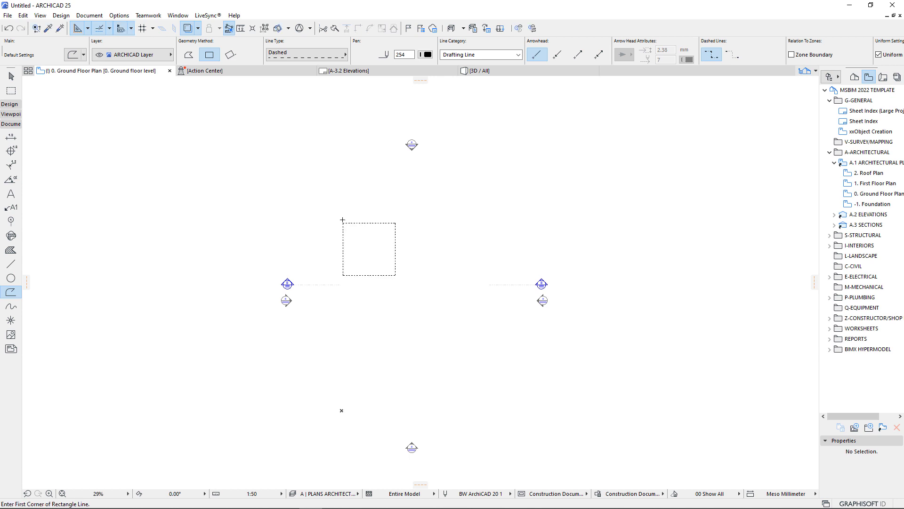
- Copy the square so the duplicate adjoins its right edge, using its upper-left corner as the reference point
scroll(343, 220, "up", 2)
left_click(11, 76)
left_click(343, 225)
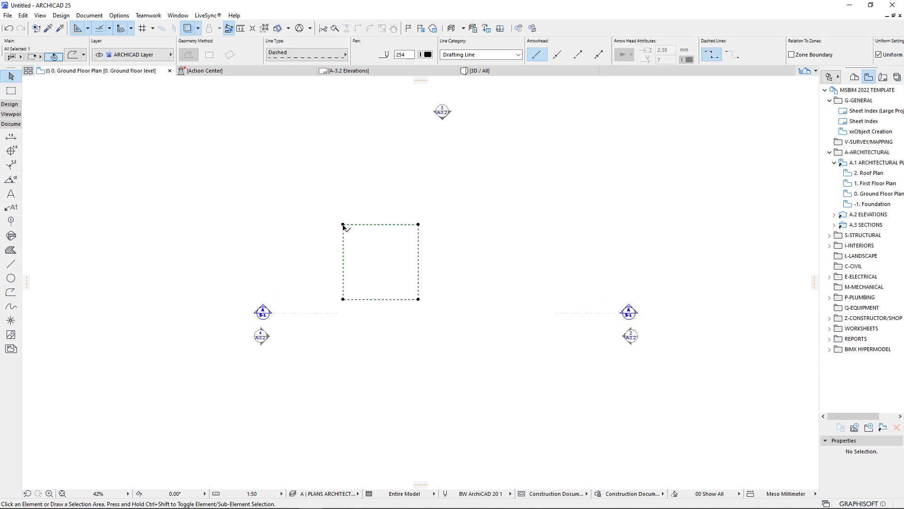
left_click(343, 225)
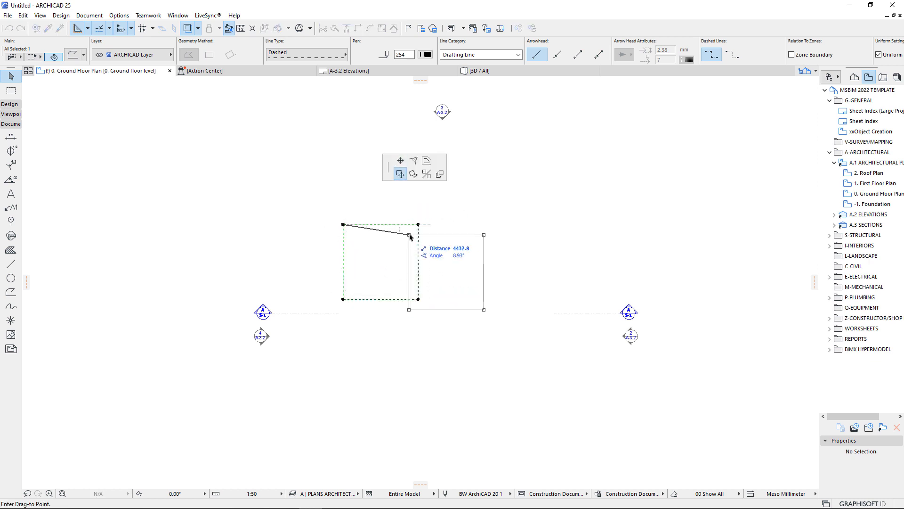
key("ctrl")
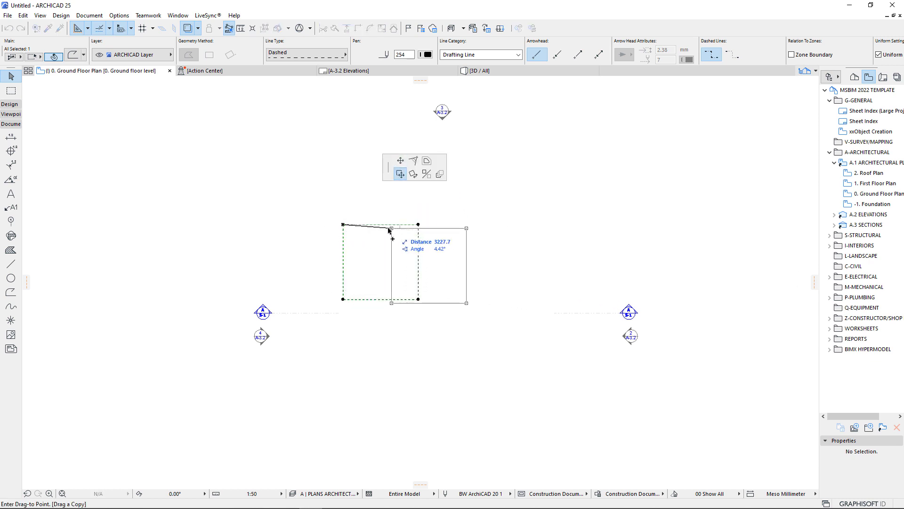
left_click(418, 225)
- Place another copy of the square directly below the first one, sharing its lower edge, and clear the selection
left_click(418, 225)
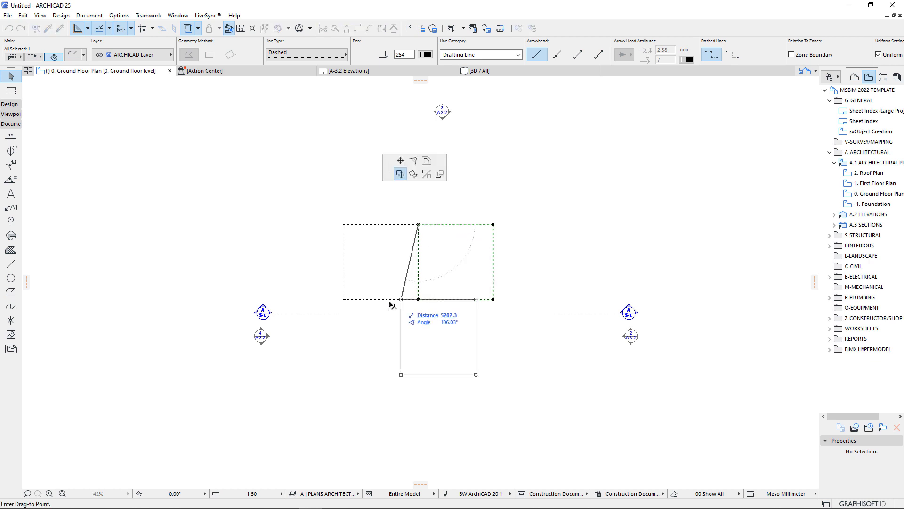
left_click(343, 299)
scroll(391, 271, "down", 2)
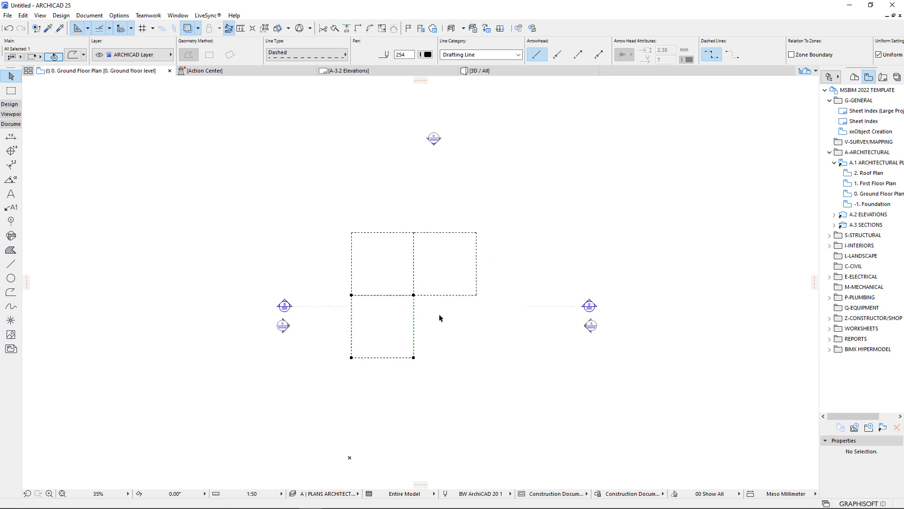
left_click(439, 318)
- Draw a 5000 by 2800 mm dashed rectangle below the upper-right square, starting from the corner shared by the squares
left_click(414, 278, "alt")
left_click(414, 295)
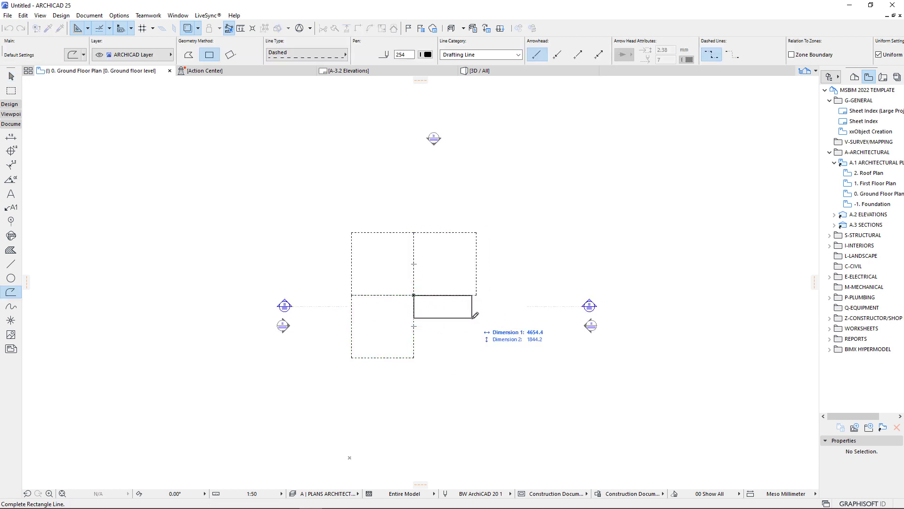
key("Tab")
type("500")
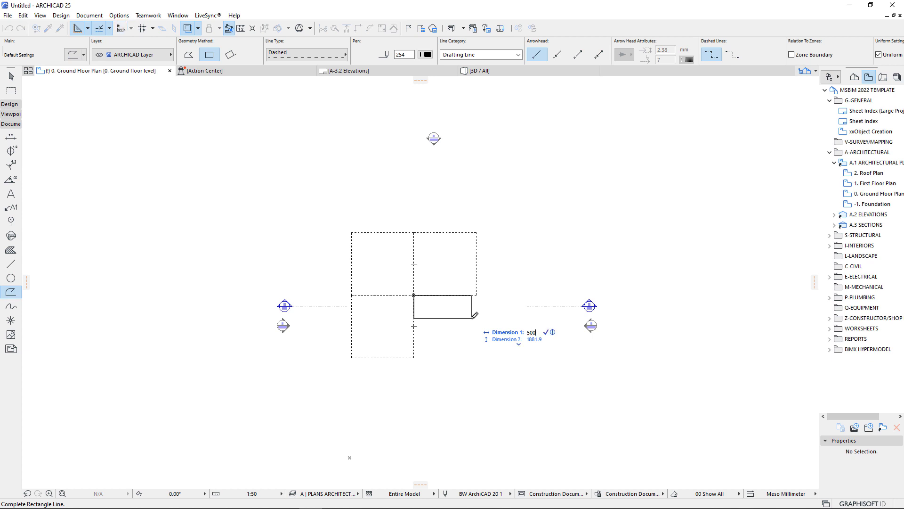
key("Tab")
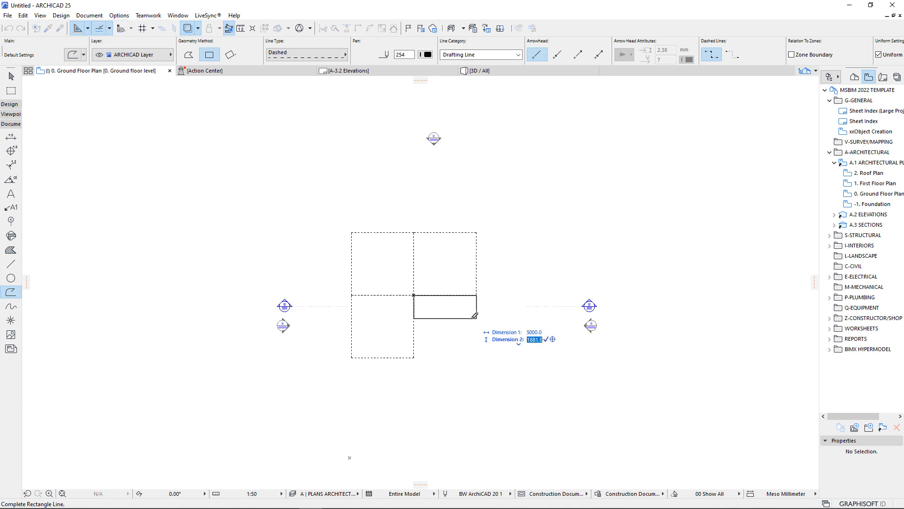
type("2800")
key("Return")
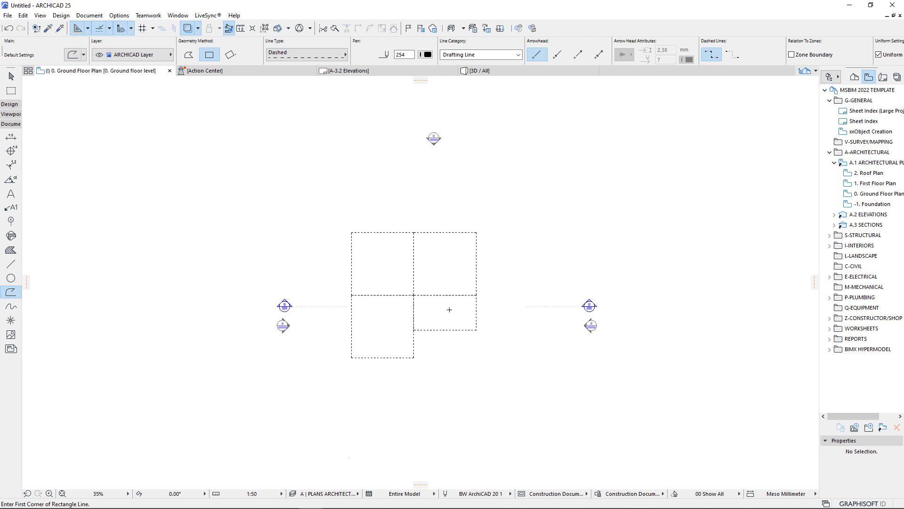
scroll(438, 282, "up", 5)
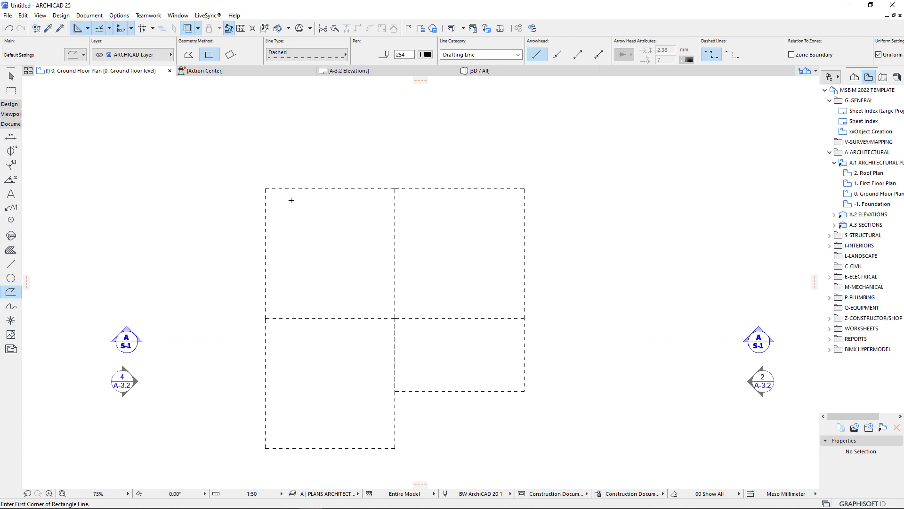
left_click(16, 104)
left_click(14, 107)
left_click(11, 104)
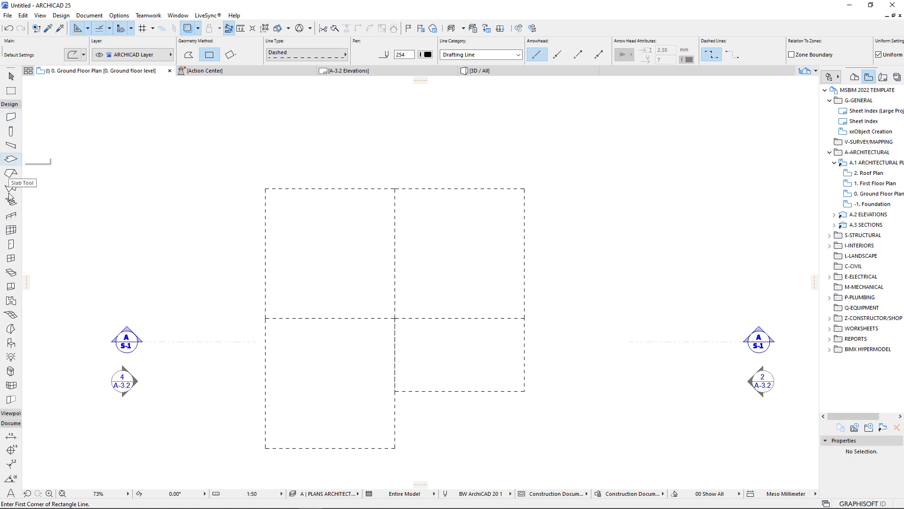
left_click(10, 413)
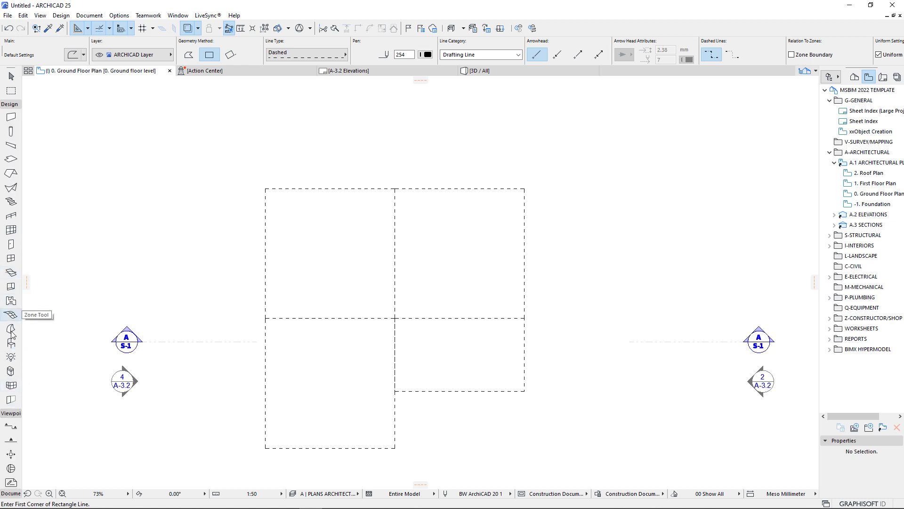
scroll(10, 424, "down", 2)
left_click(10, 104)
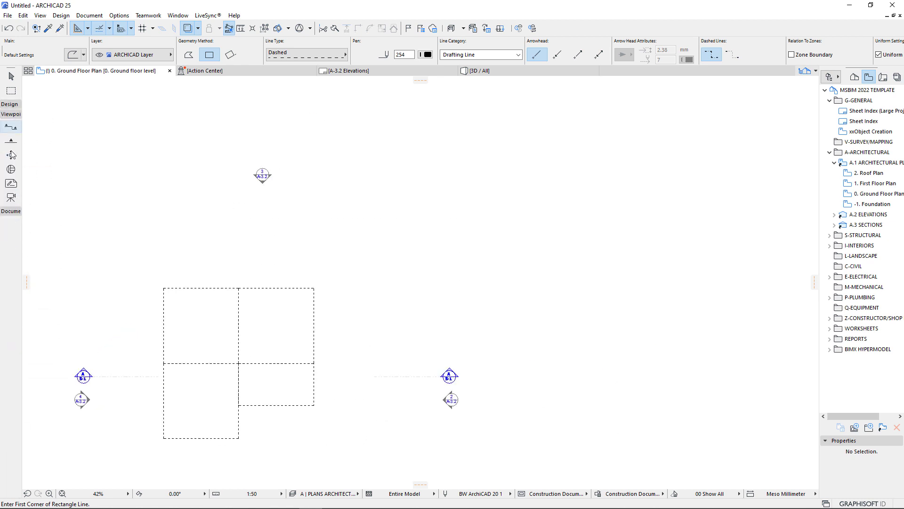
left_click(9, 212)
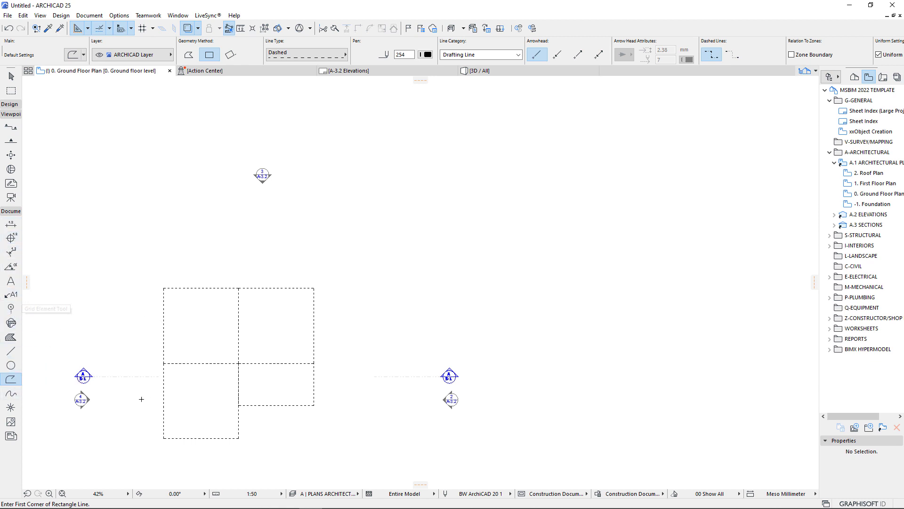
scroll(419, 295, "down", 2)
middle_click_drag(243, 363, 250, 355)
scroll(250, 355, "up", 1)
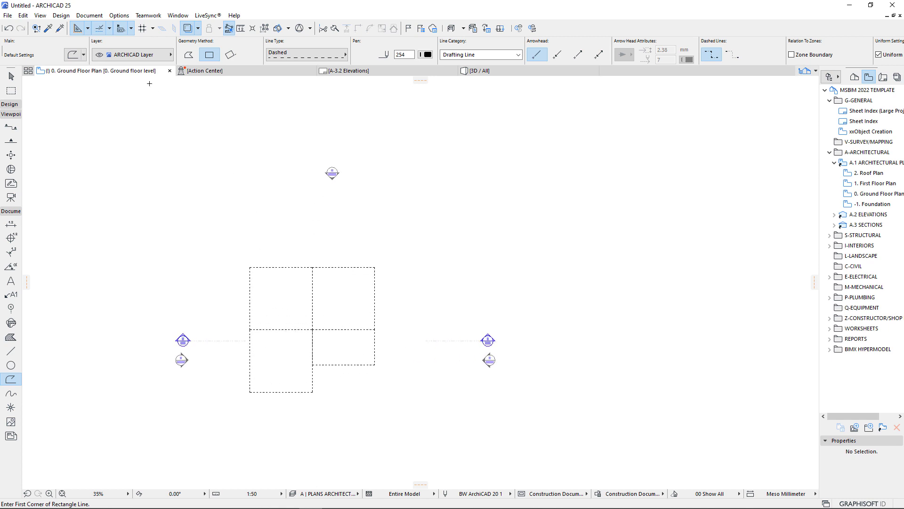
- Open the Grid System settings and add a sixth horizontal grid line, F
left_click(61, 15)
left_click(91, 249)
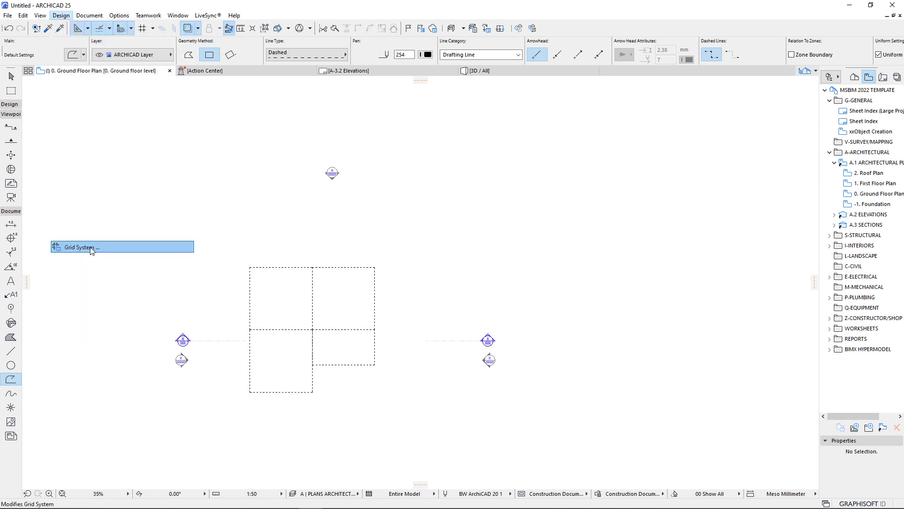
left_click_drag(271, 21, 274, 11)
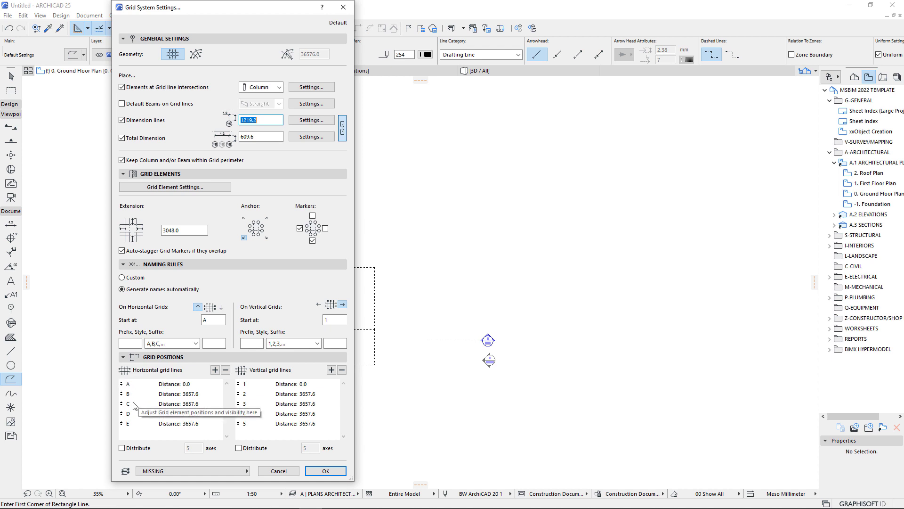
left_click(215, 370)
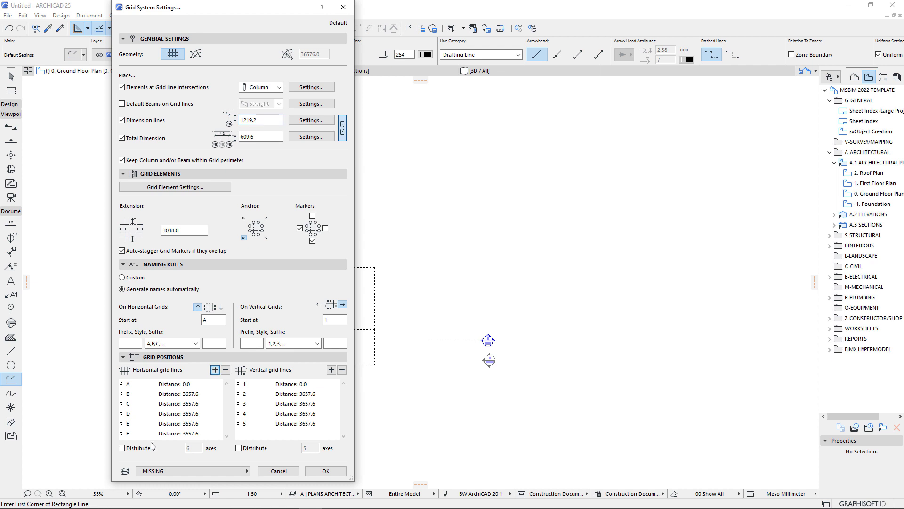
- Set the horizontal grid line distances to 1500 for B, 3385 for C, 1820 for D, 1100 for E and 2200 for F
left_click(206, 393)
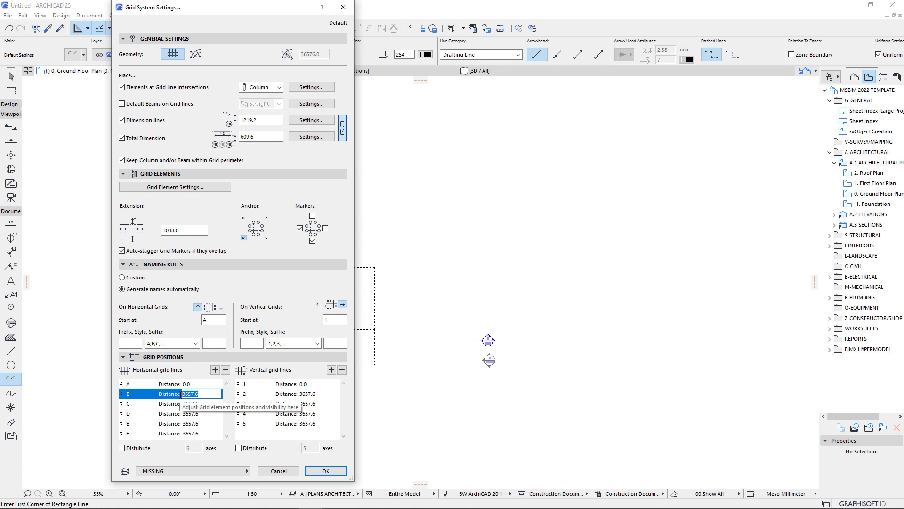
type("1500")
left_click(203, 404)
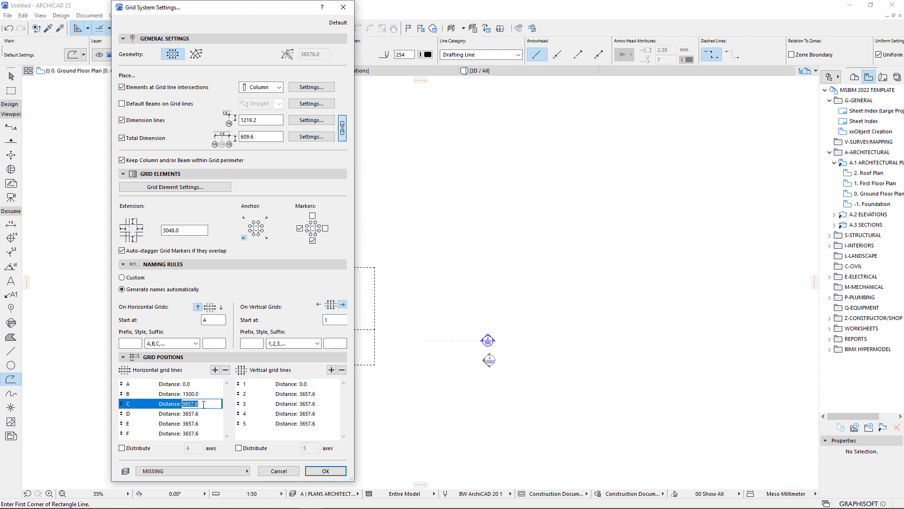
type("3385")
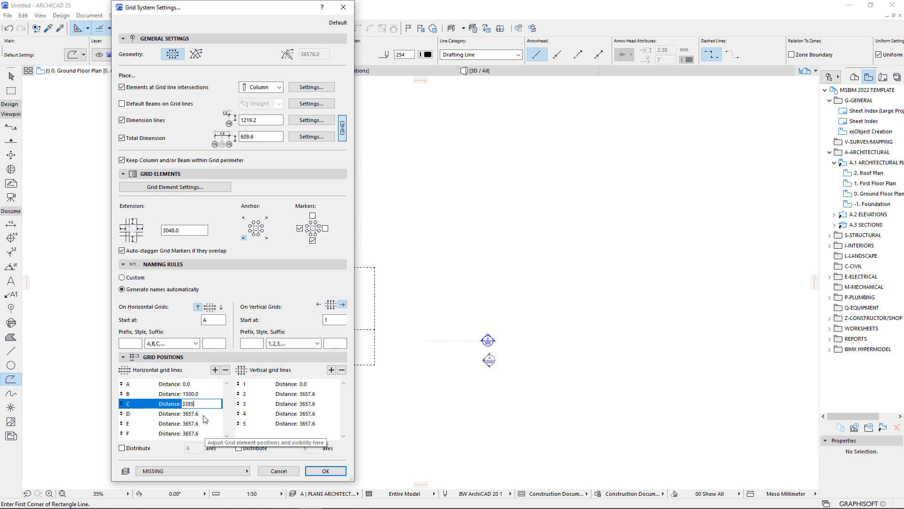
left_click(203, 416)
type("1820")
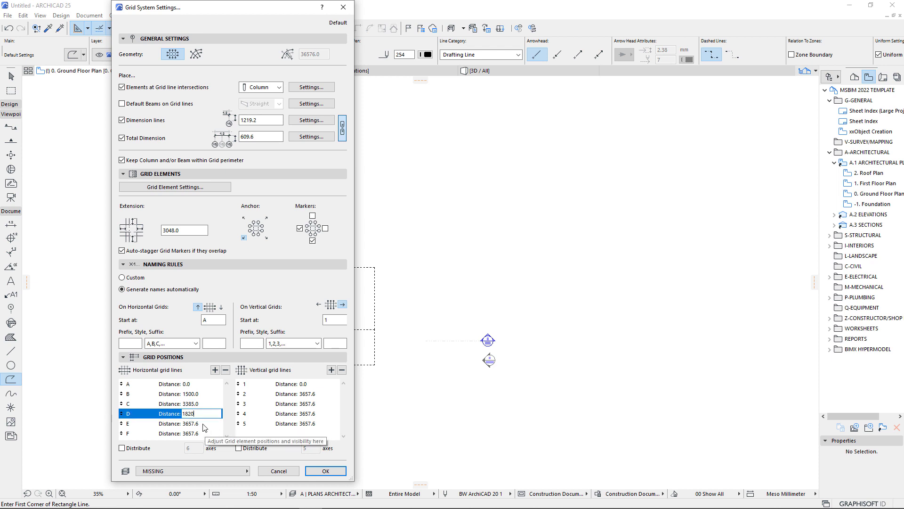
left_click(206, 424)
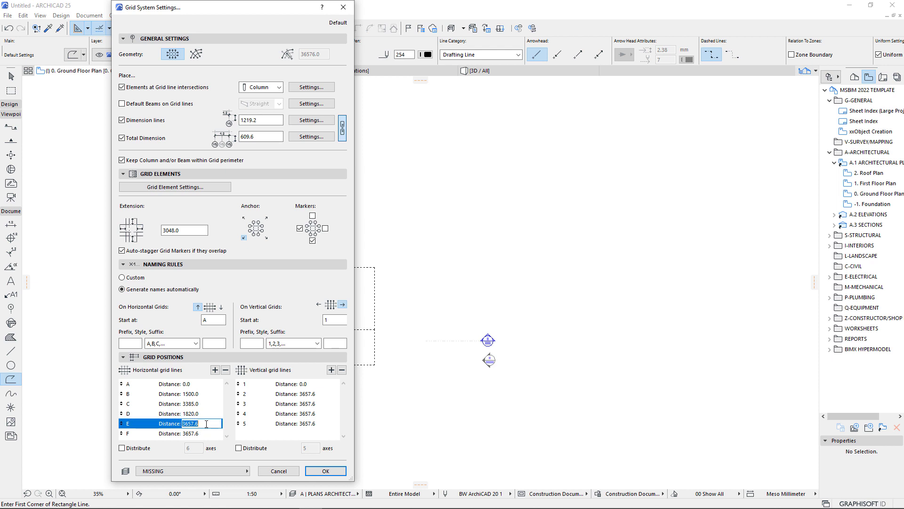
type("1100")
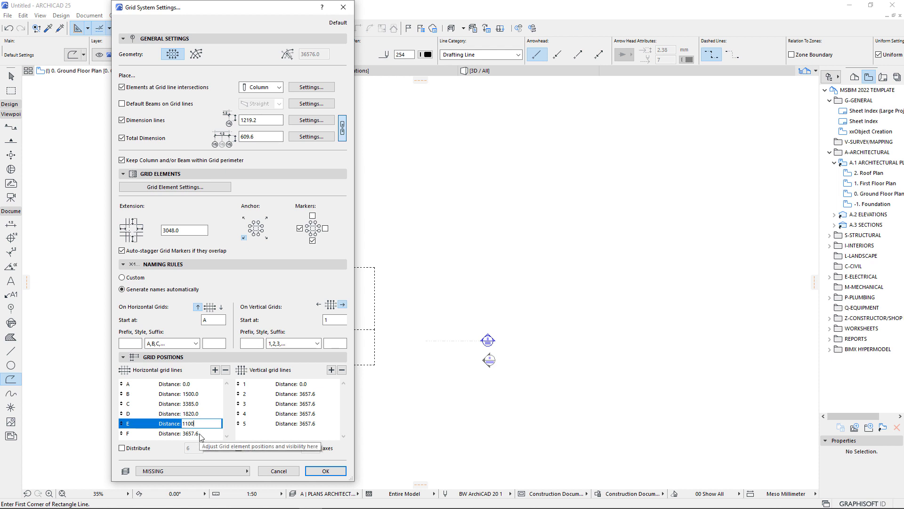
left_click(199, 434)
type("220")
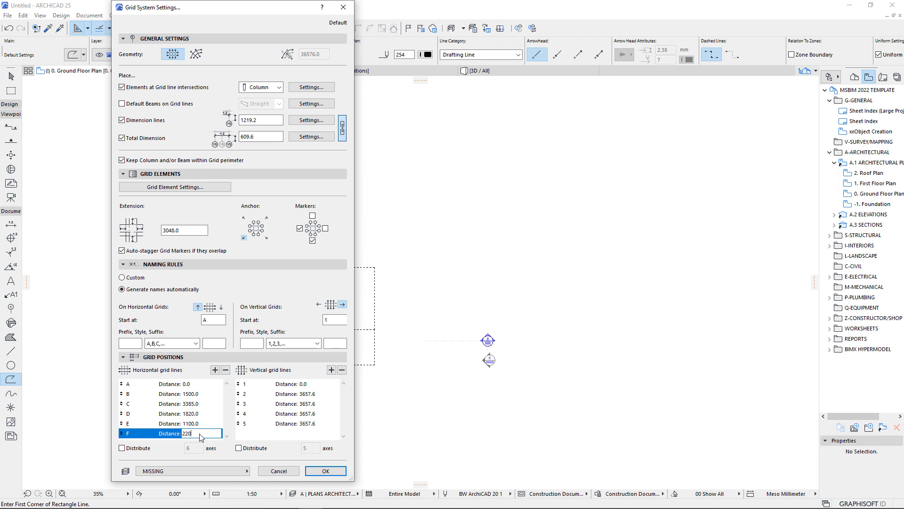
type("0")
key("Return")
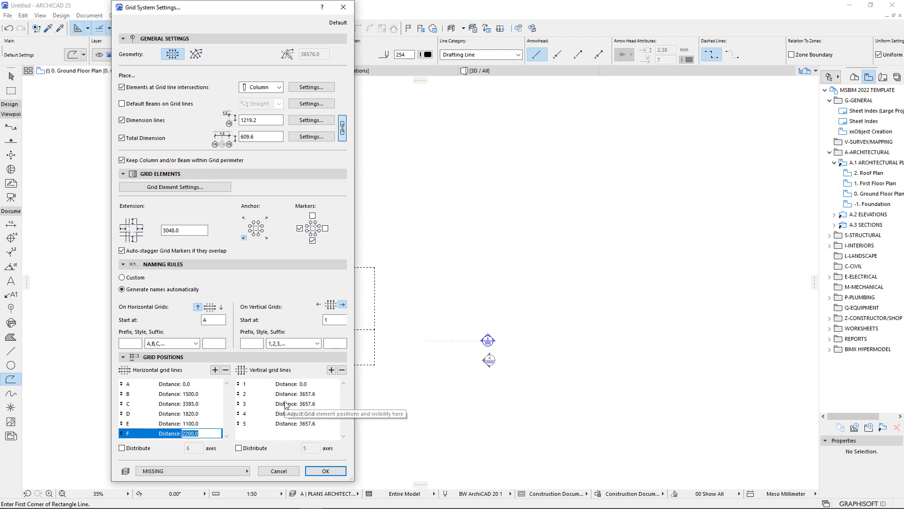
- Remove the fifth vertical grid line and set the vertical distances to 5000 for line 2, 4370 for line 3 and 630 for line 4
left_click(285, 426)
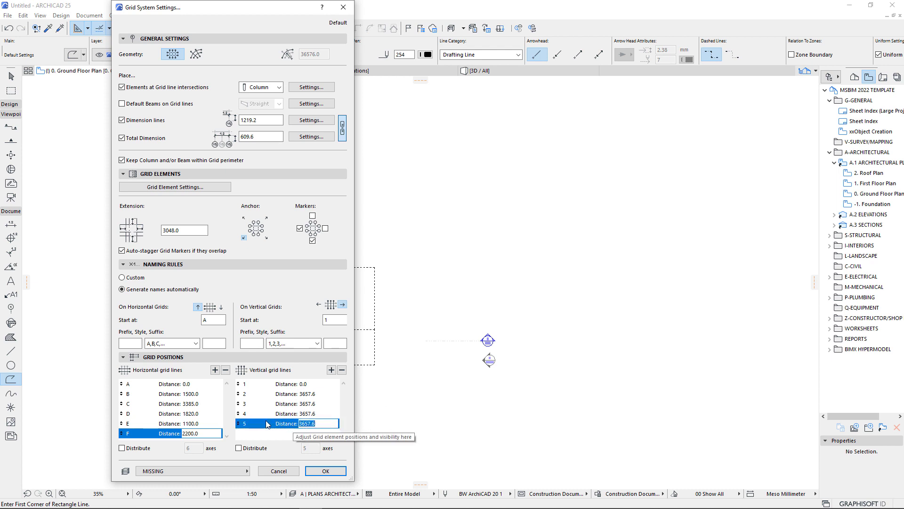
left_click(342, 370)
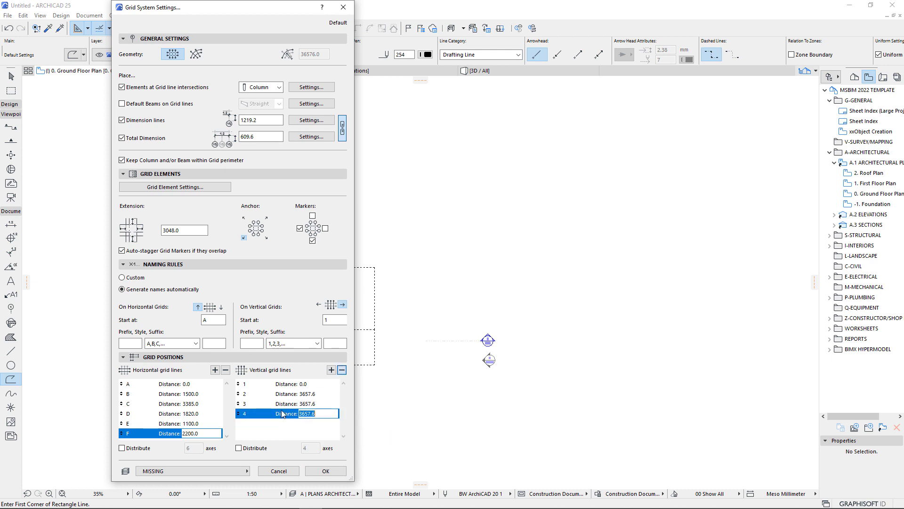
left_click(311, 394)
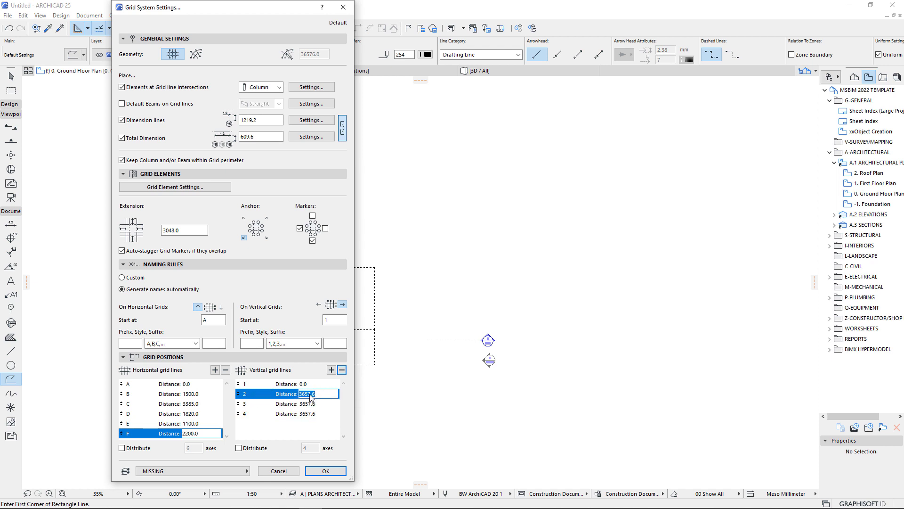
type("5000")
left_click(324, 404)
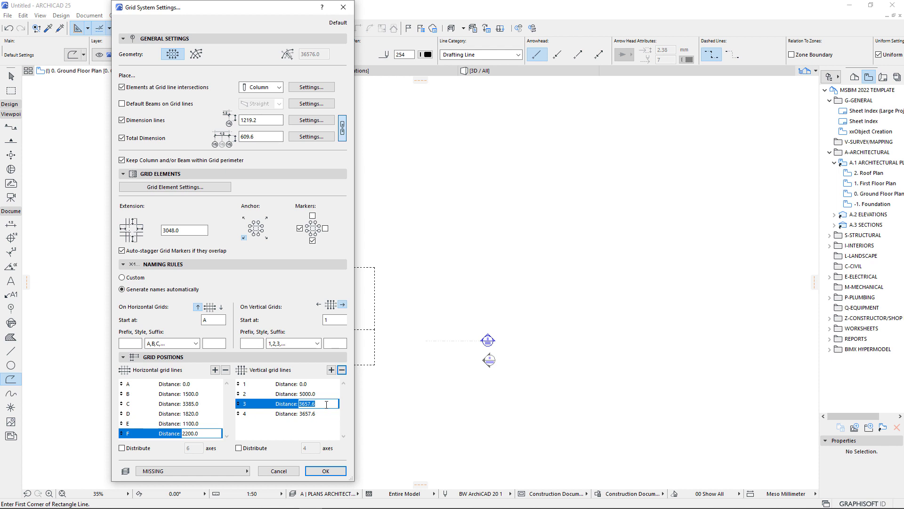
type("4370")
left_click(317, 415)
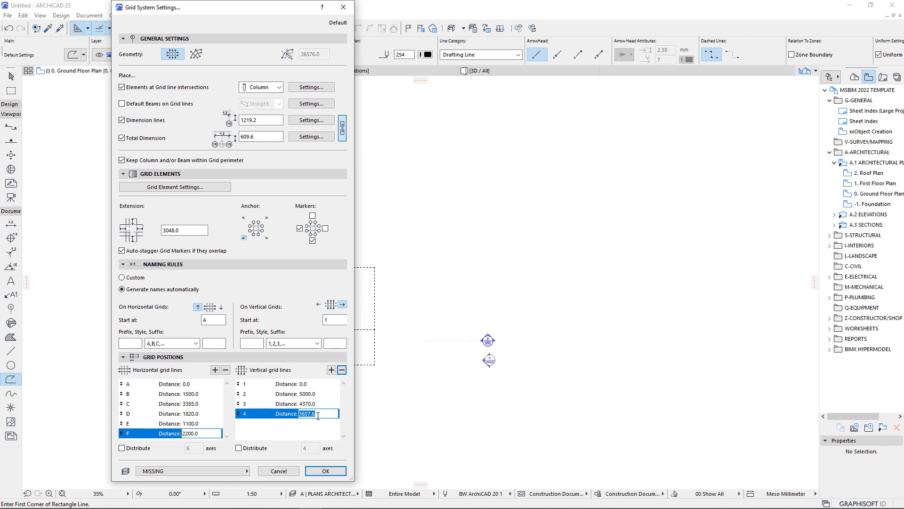
type("630")
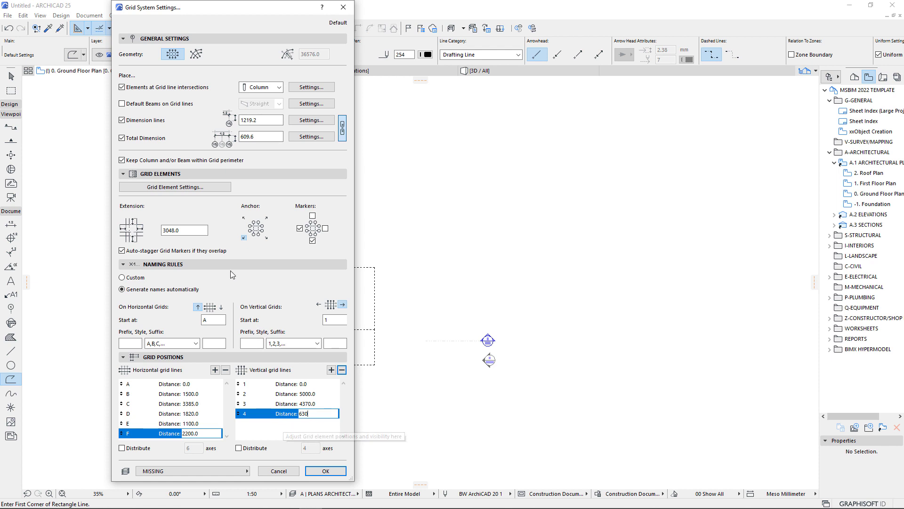
- Change the grid element marker shape to pentagon, look at the classification settings, and accept the grid element settings
left_click(171, 188)
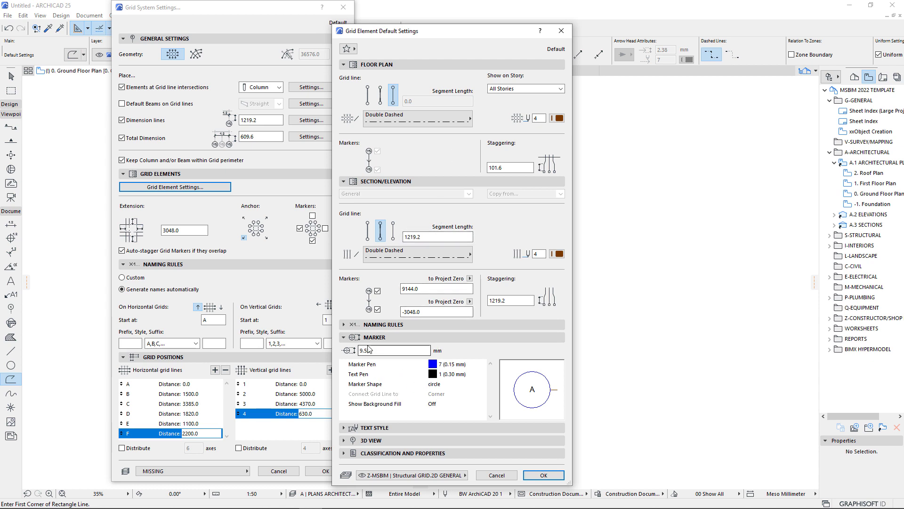
left_click(431, 385)
left_click(481, 384)
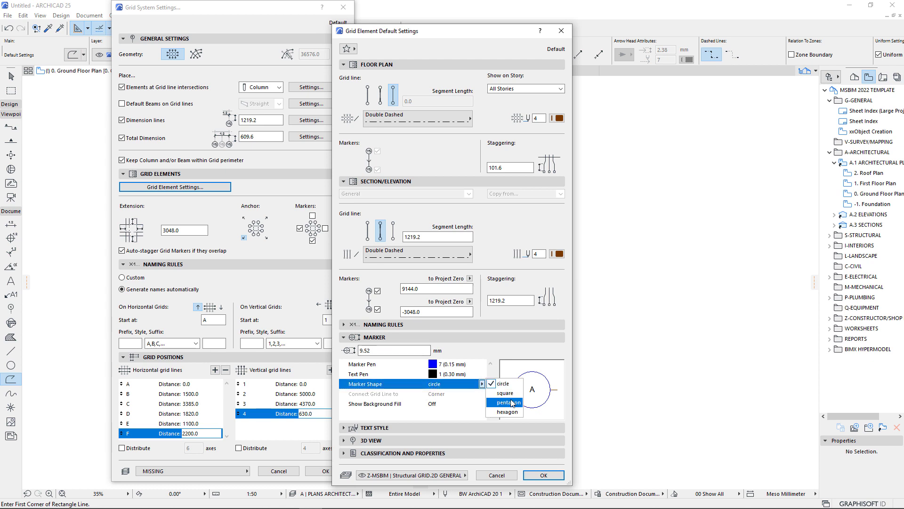
left_click(511, 403)
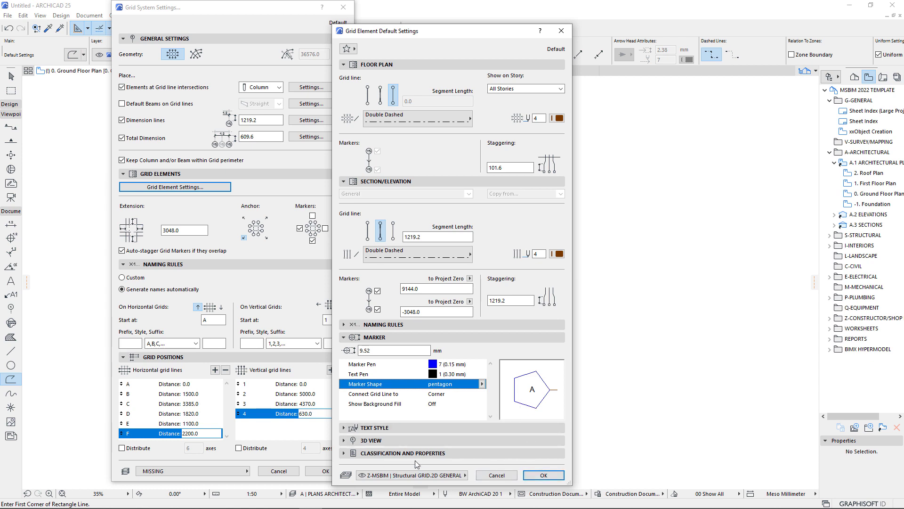
left_click(343, 453)
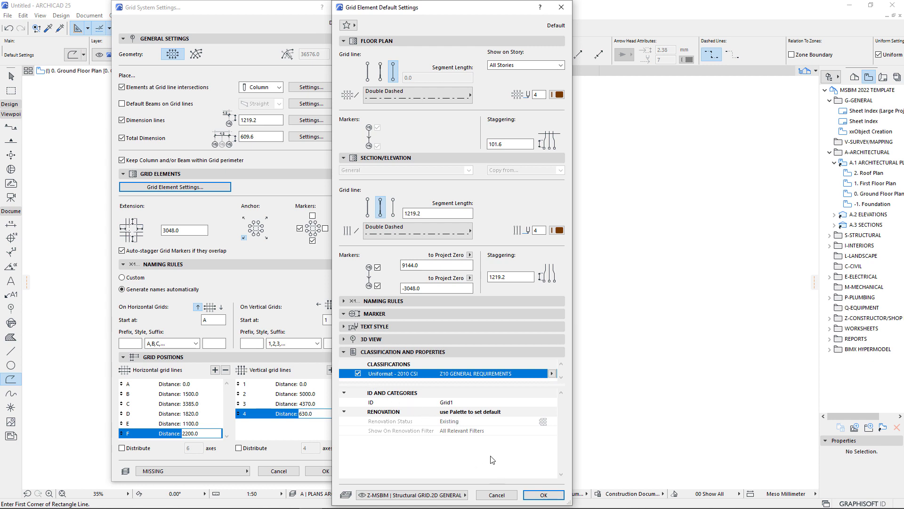
left_click(536, 496)
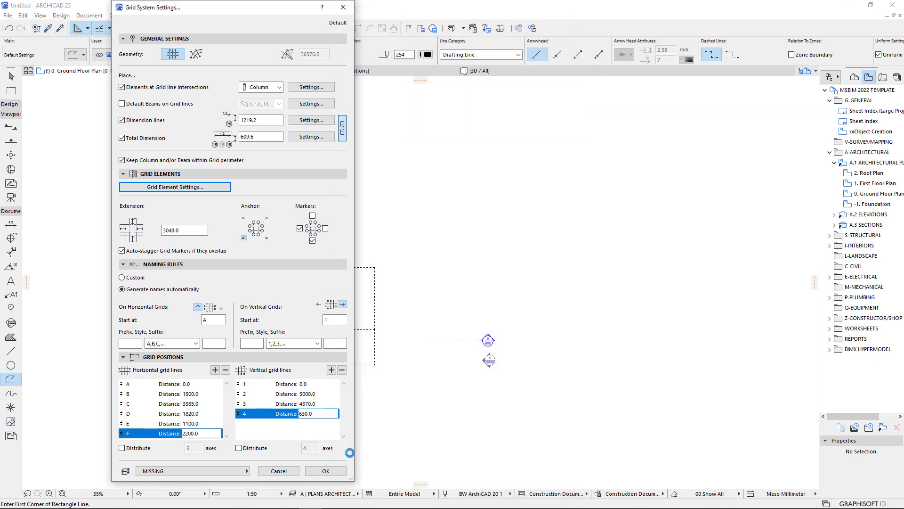
- Accept the grid system settings and assign the B2010 | Exterior Wall.B10 SUPERSTRUCTURE layer in place of the missing one
left_click(326, 471)
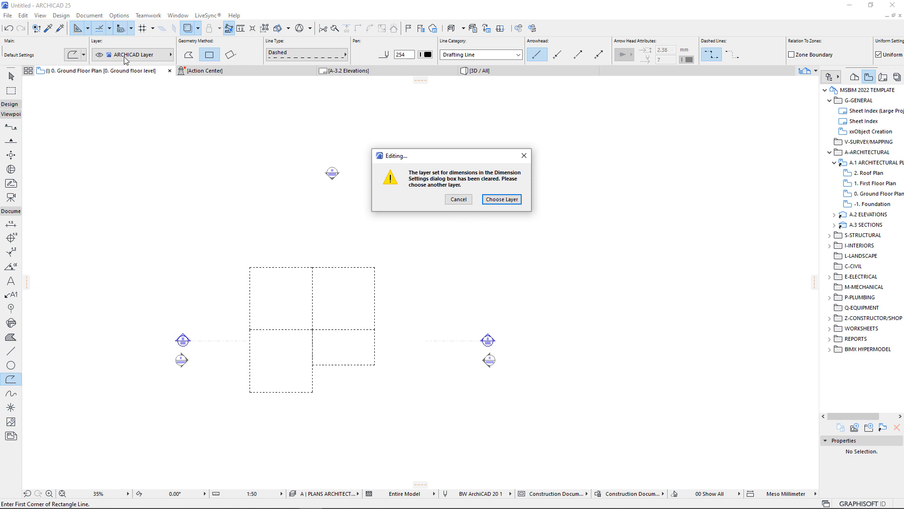
left_click(501, 200)
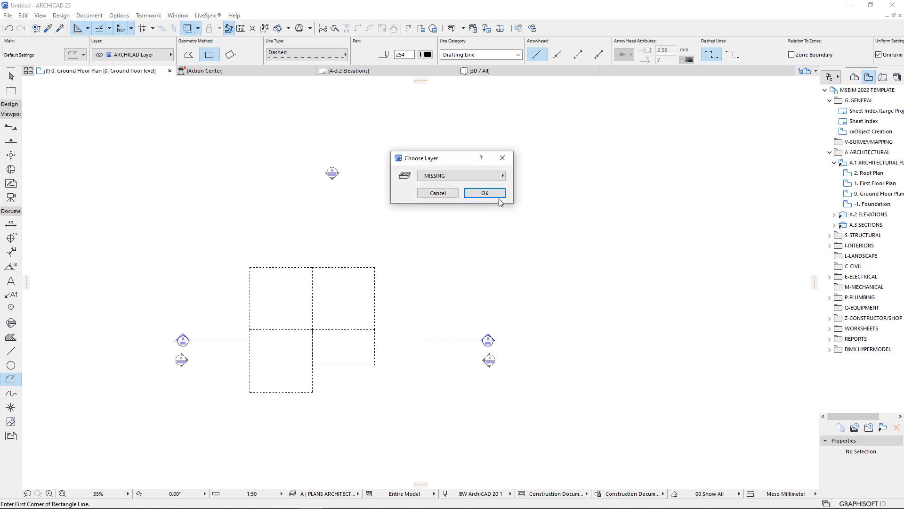
left_click(499, 176)
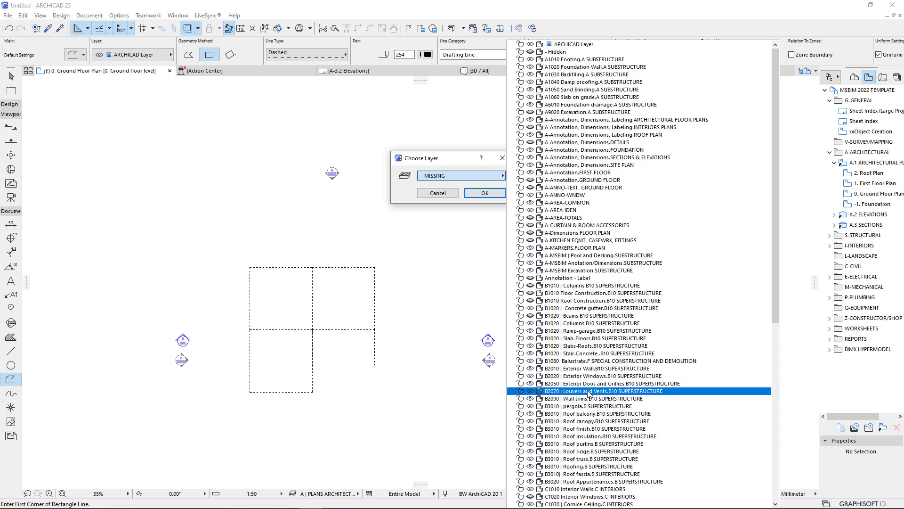
left_click(591, 369)
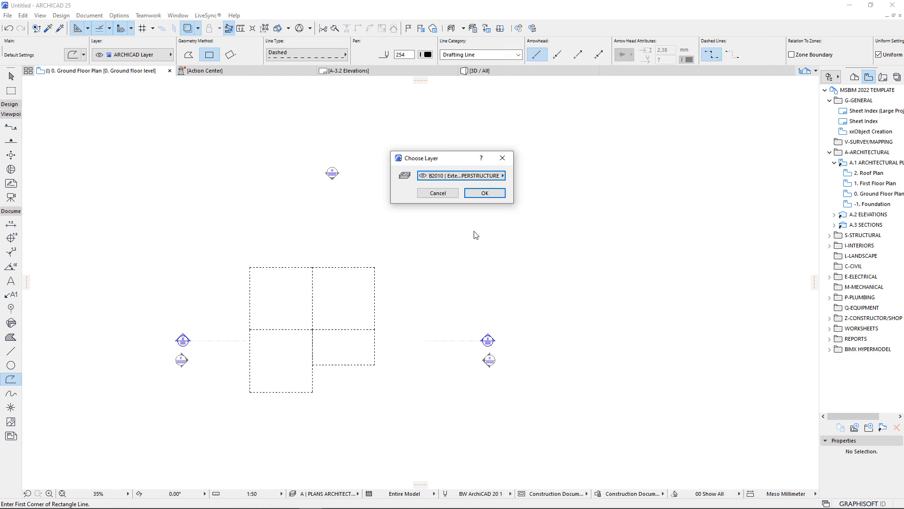
left_click(485, 193)
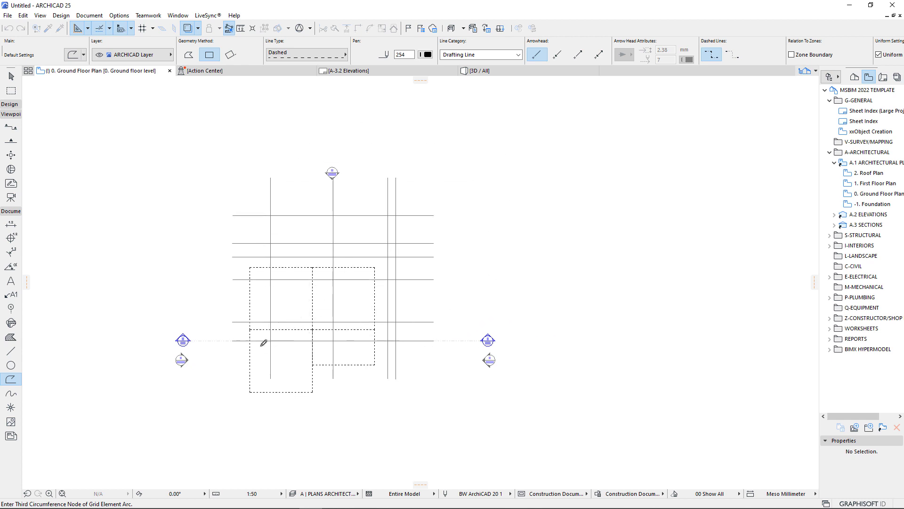
- Try to place the grid horizontally from the guide rectangles' lower-left corner, showing the Annotation - Label layer, and undo the placement
scroll(207, 388, "up", 2)
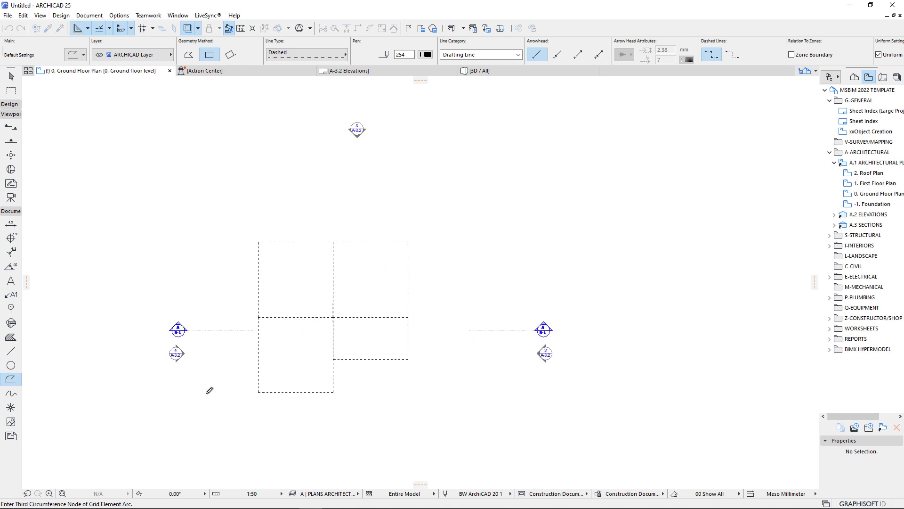
left_click(270, 391)
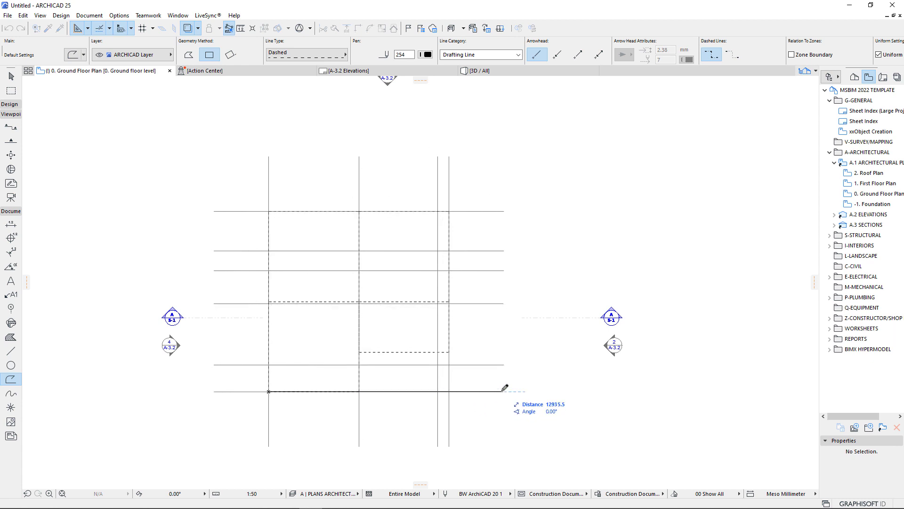
left_click(503, 390)
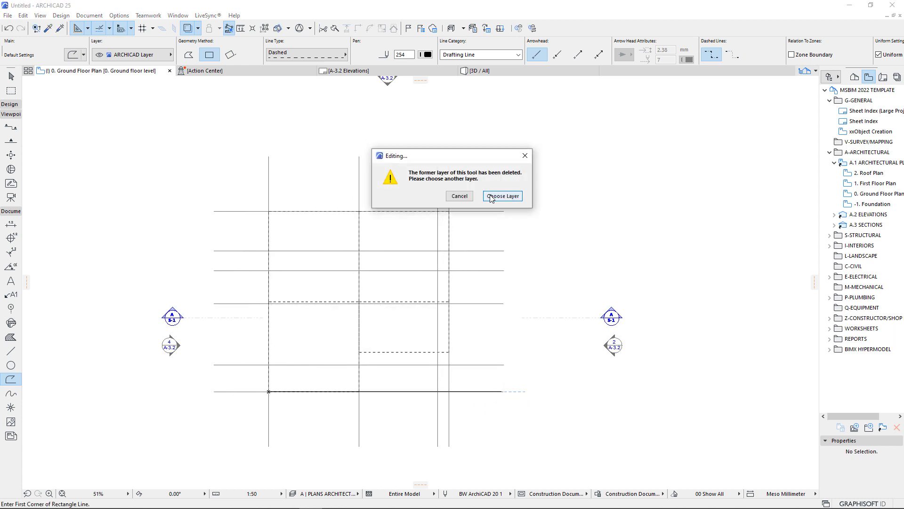
left_click(472, 197)
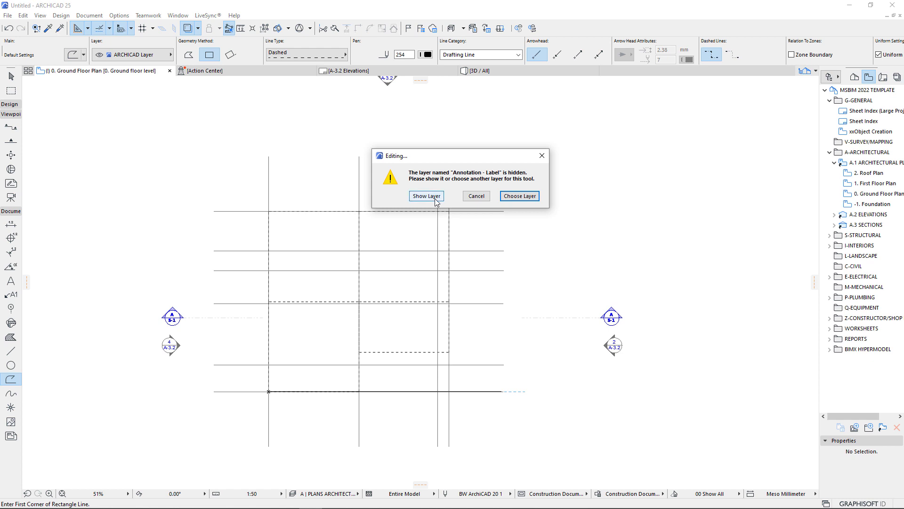
left_click(435, 201)
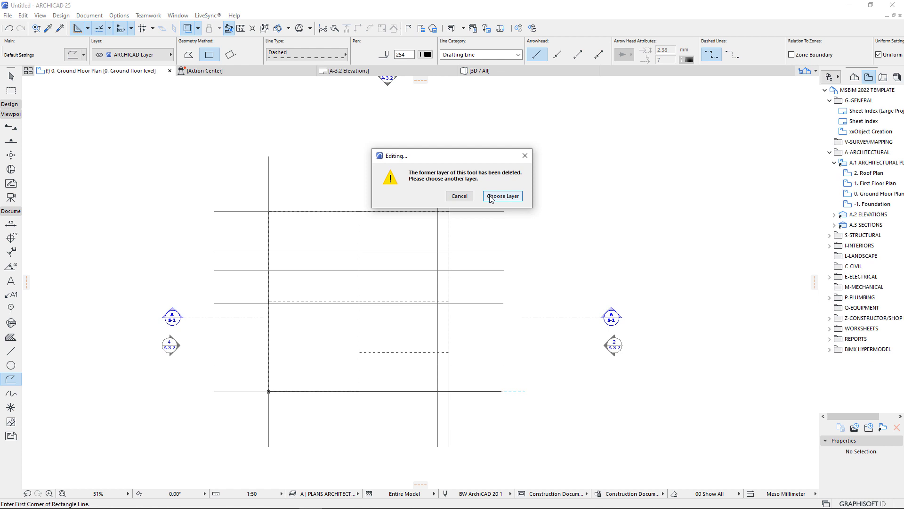
left_click(459, 196)
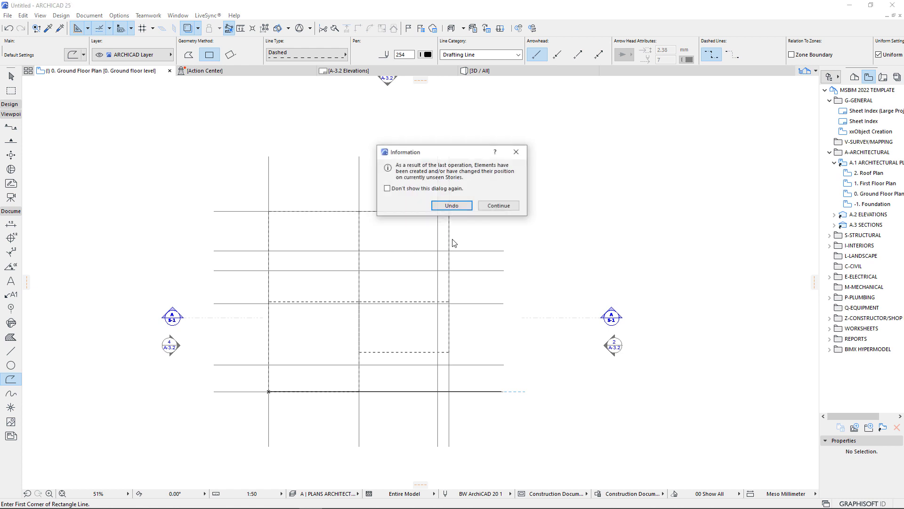
left_click(461, 206)
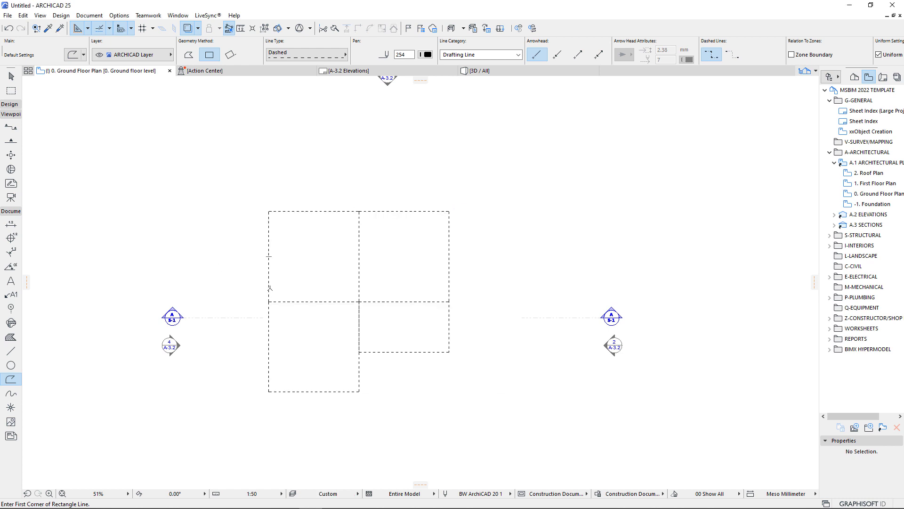
- Restart the Grid System with the same settings and place the grid at the guide rectangles' lower-left corner, aligned horizontally
scroll(270, 288, "up", 1)
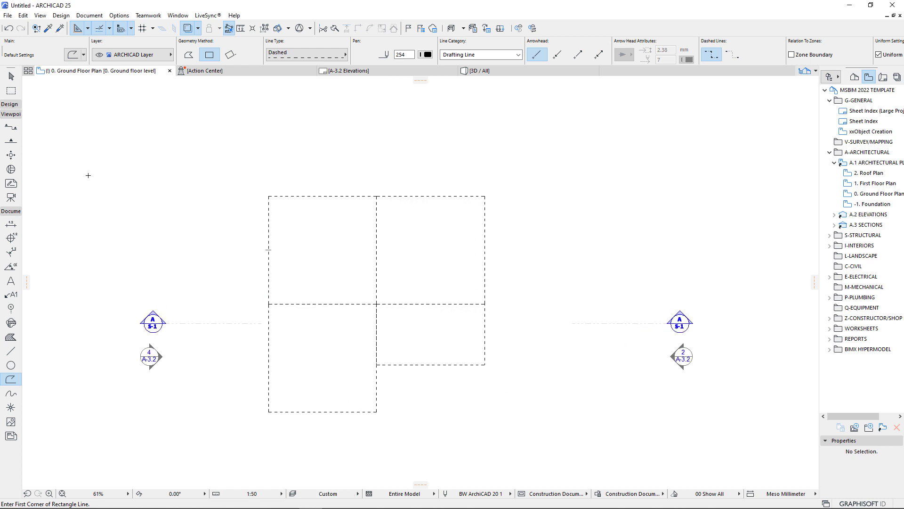
left_click(61, 15)
left_click(78, 246)
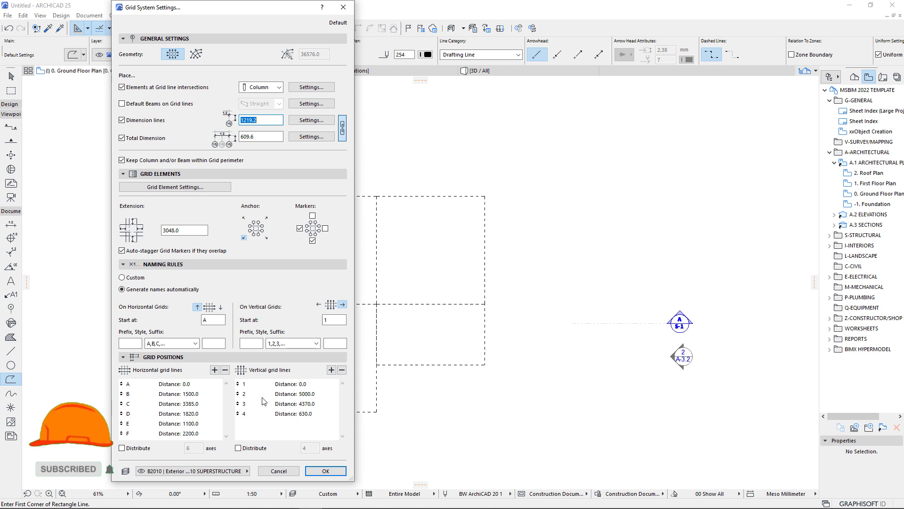
left_click(325, 470)
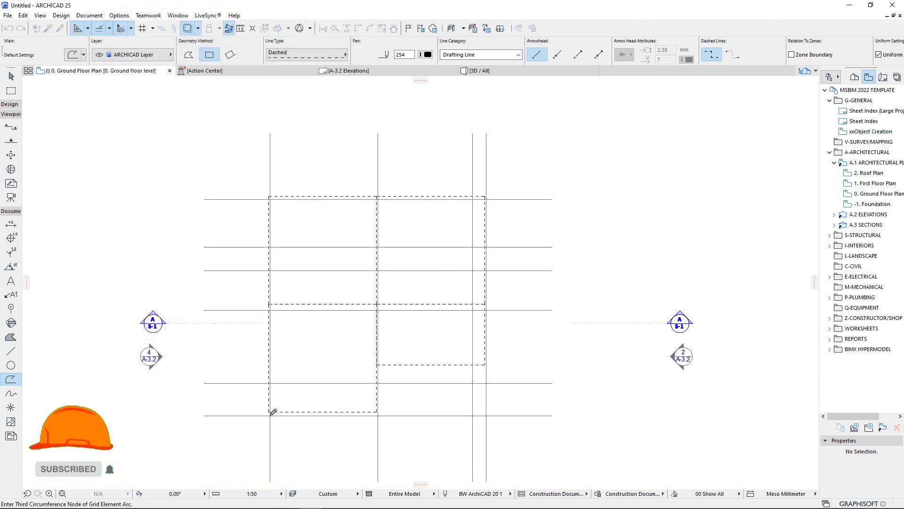
left_click(269, 412)
left_click(426, 412)
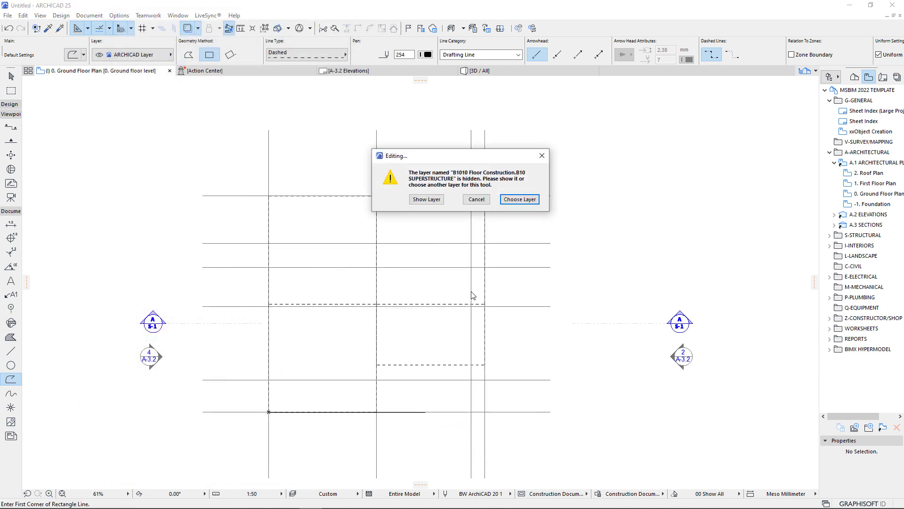
- Keep the columns on the B1010 Floor Construction.B10 SUPERSTRUCTURE layer, show that layer, and accept the elements created on other stories
left_click(511, 199)
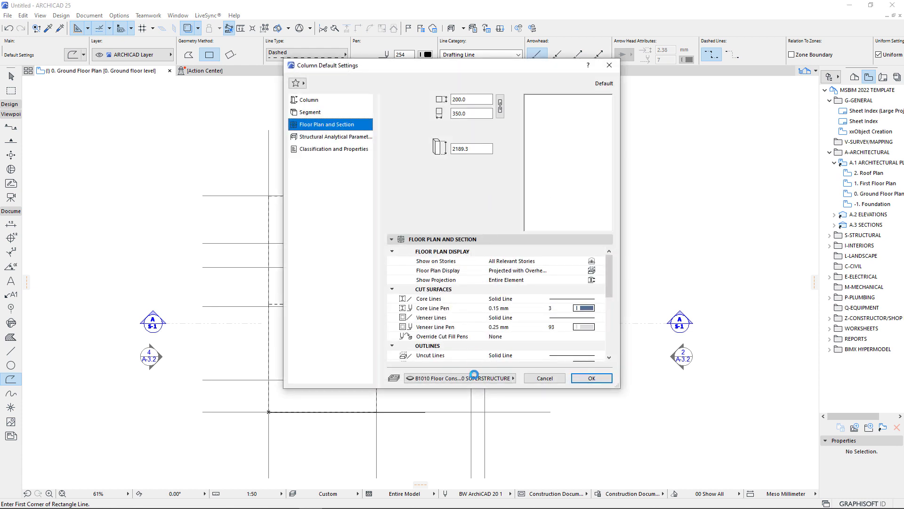
left_click(469, 381)
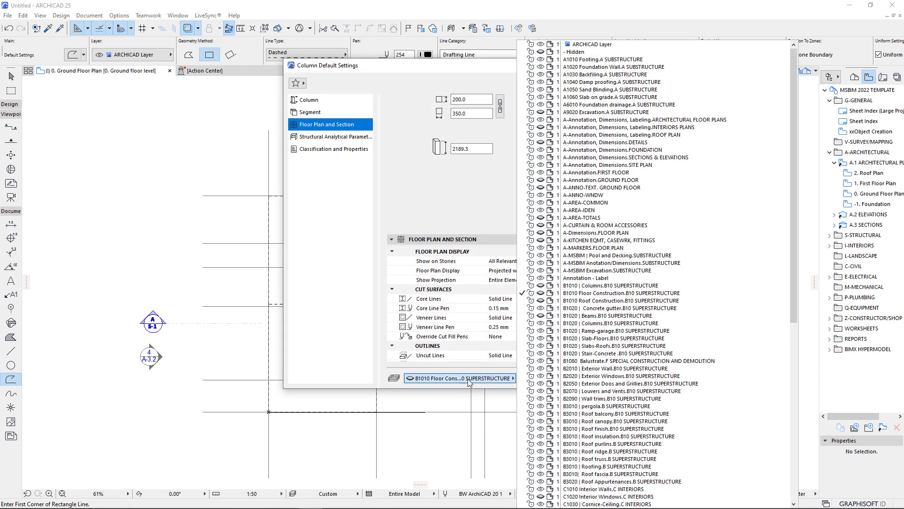
left_click(581, 294)
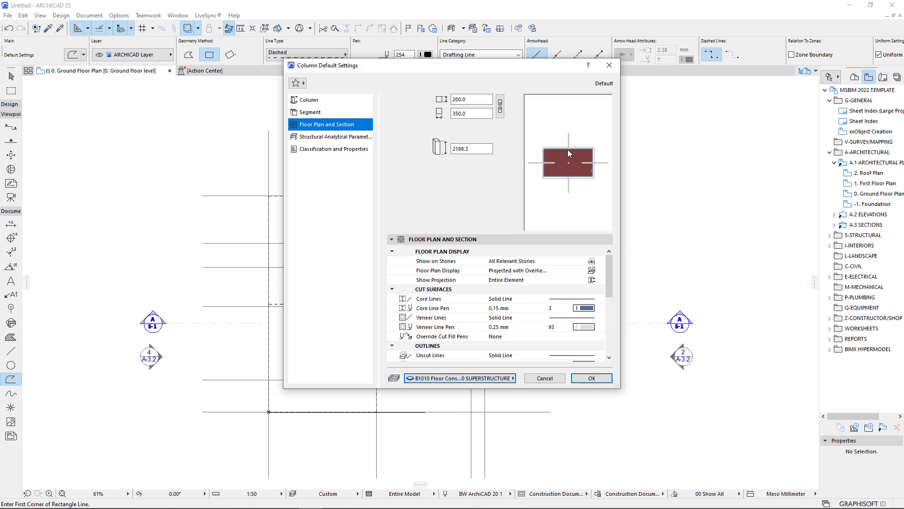
left_click(591, 378)
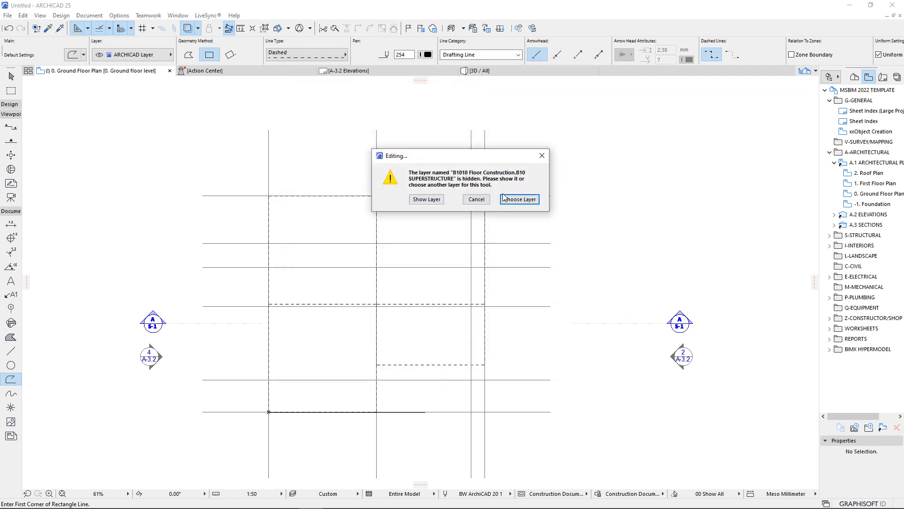
left_click(432, 205)
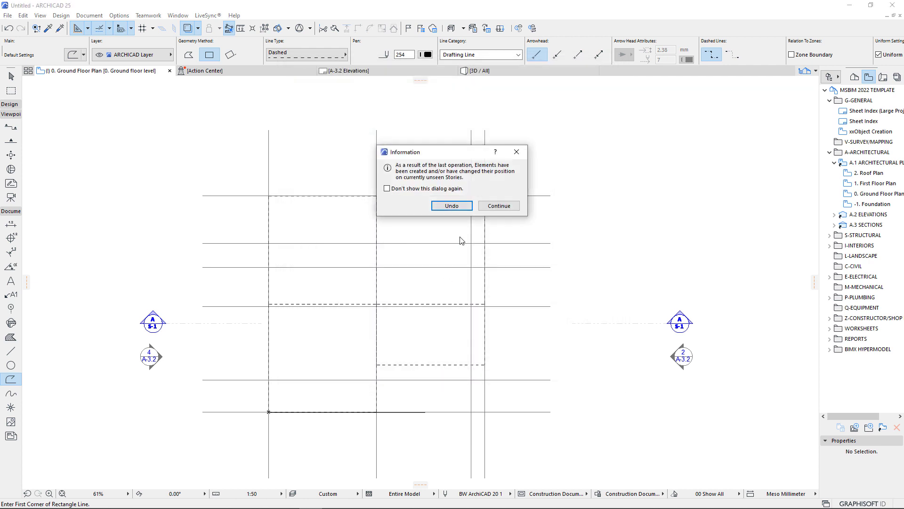
left_click(495, 204)
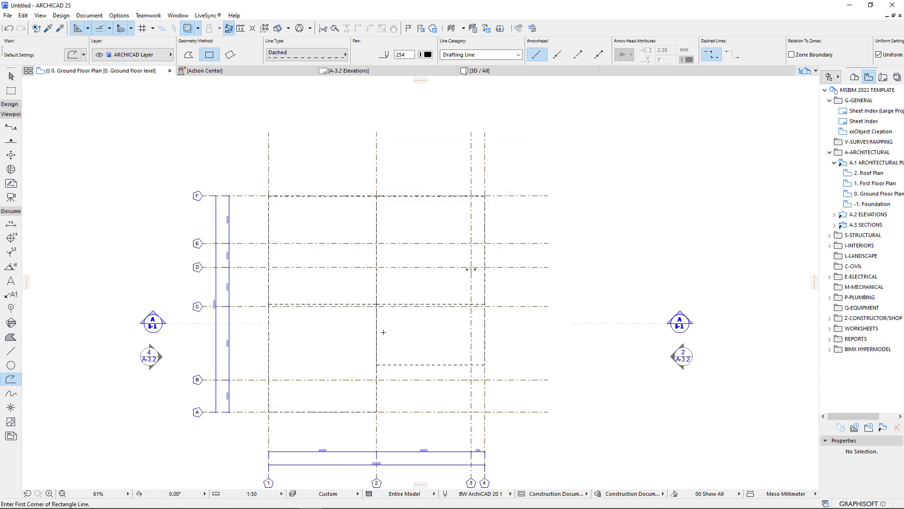
- Inspect the placed grid and its columns in the 3D view
key("F3")
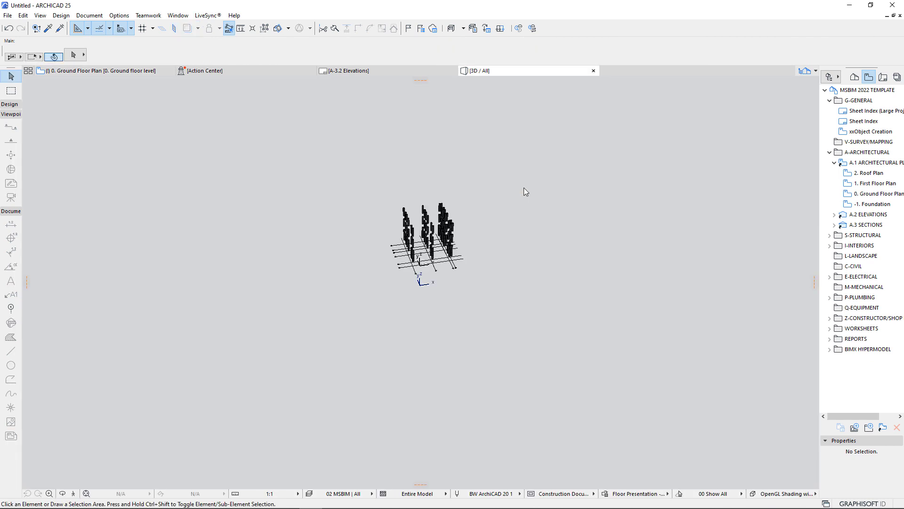
scroll(412, 217, "up", 5)
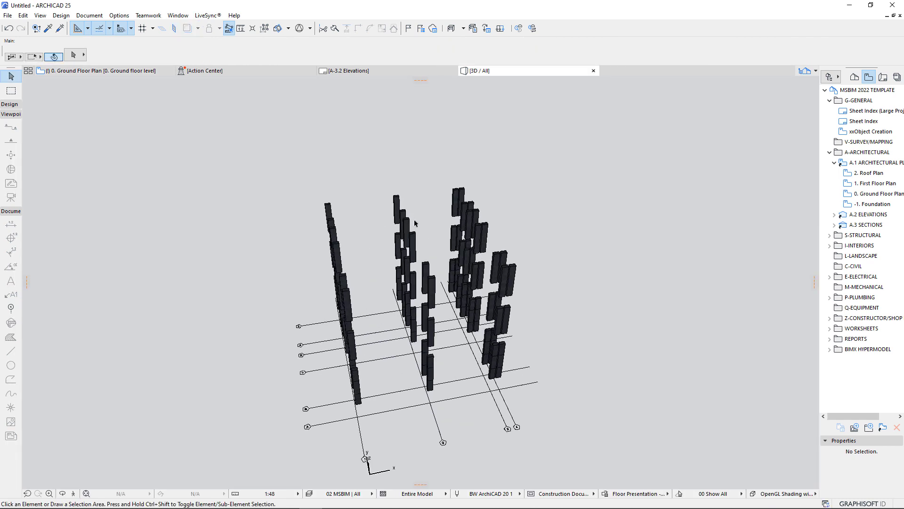
- Select all the generated columns across the stories in the 3D view and delete them, keeping the grid lines
key("o")
middle_click_drag(436, 253, 448, 175, "shift")
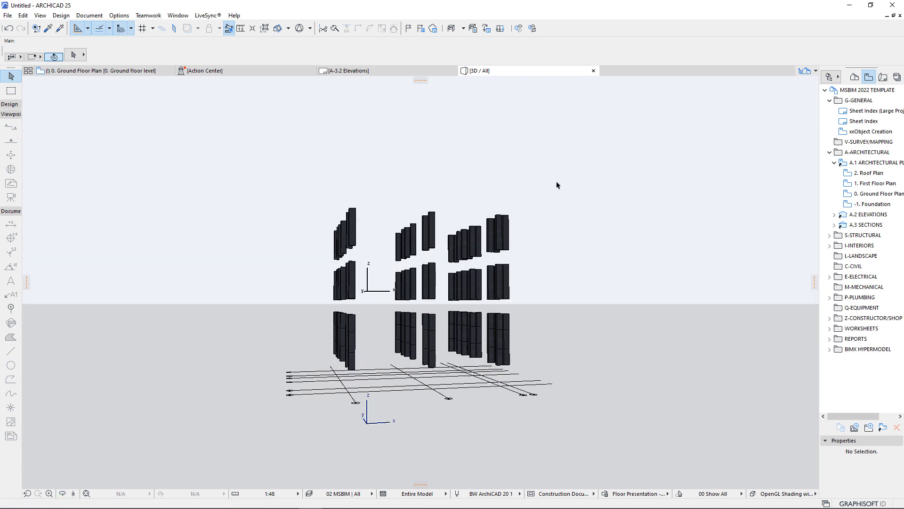
left_click_drag(570, 172, 293, 344)
left_click(275, 370)
key("Delete")
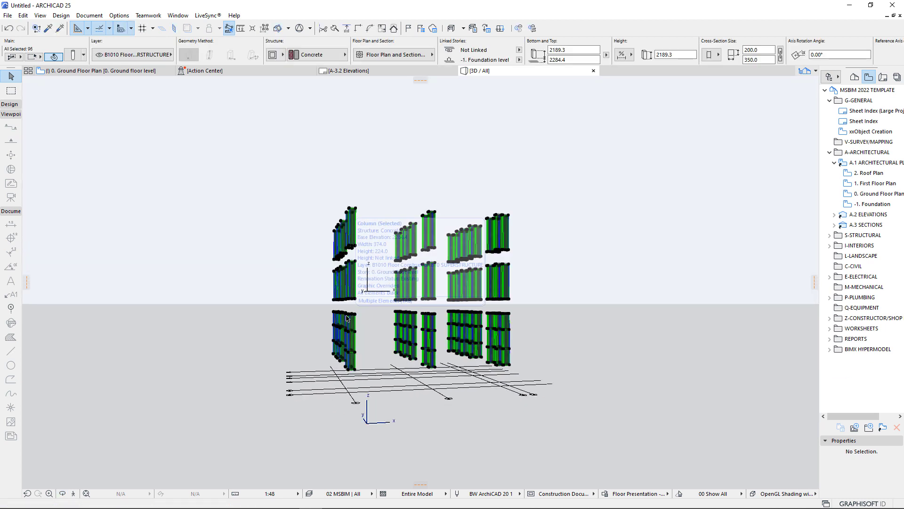
- Examine the remaining grid lines and their pentagon markers A to F and 1 to 4 in the 3D view
key("o")
left_click_drag(468, 303, 288, 348)
scroll(264, 301, "up", 6)
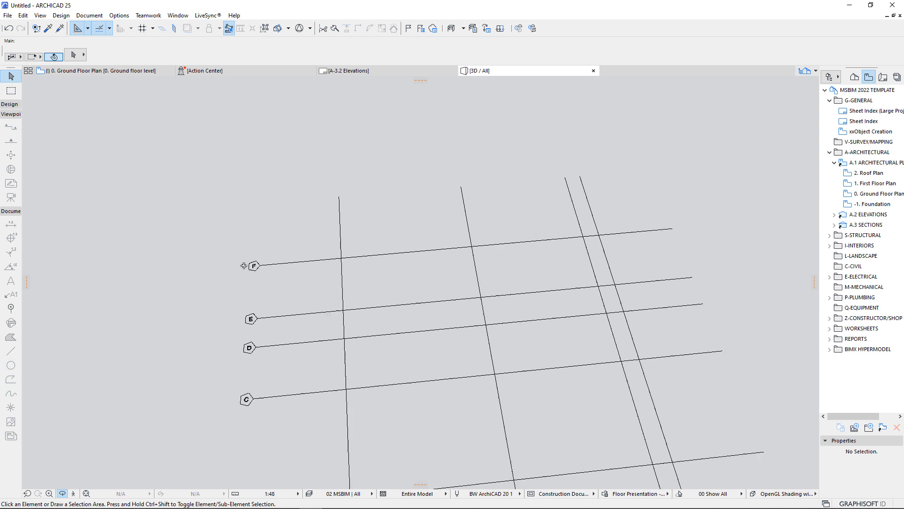
scroll(305, 233, "down", 8)
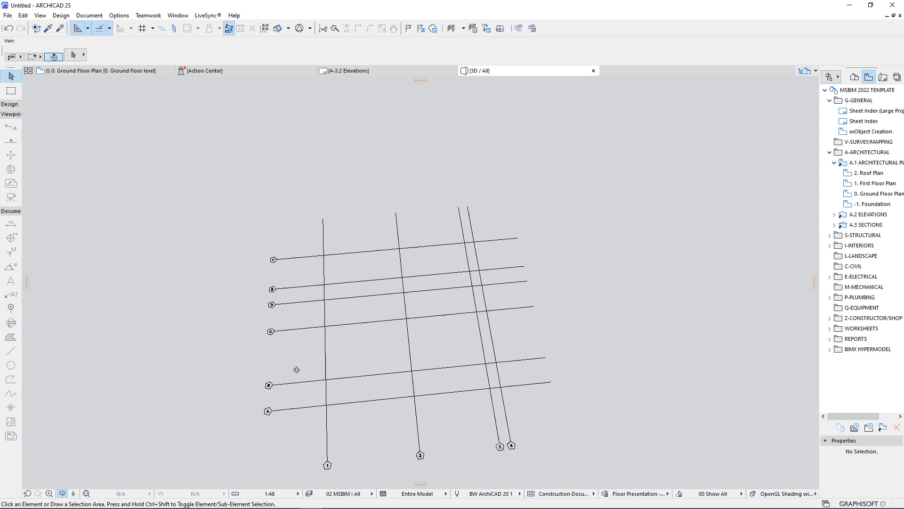
left_click_drag(297, 369, 289, 441)
scroll(244, 420, "up", 8)
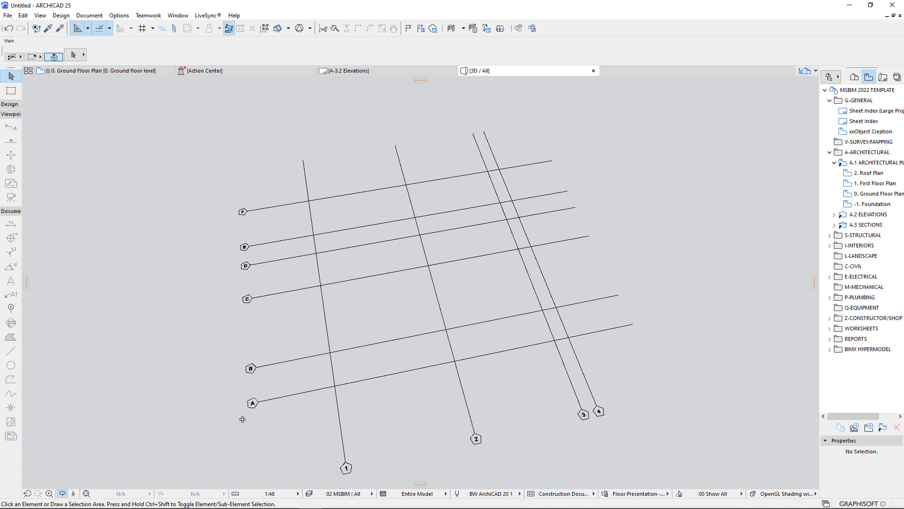
scroll(420, 281, "down", 10)
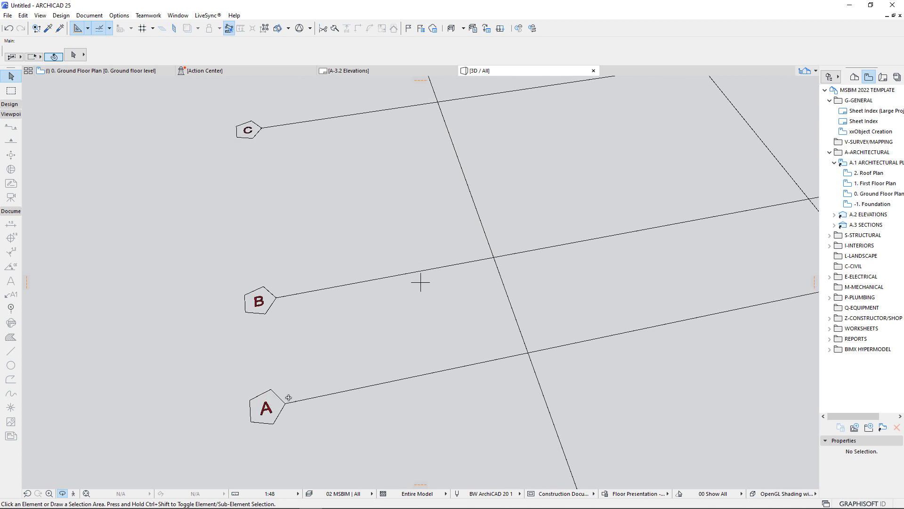
scroll(261, 317, "down", 2)
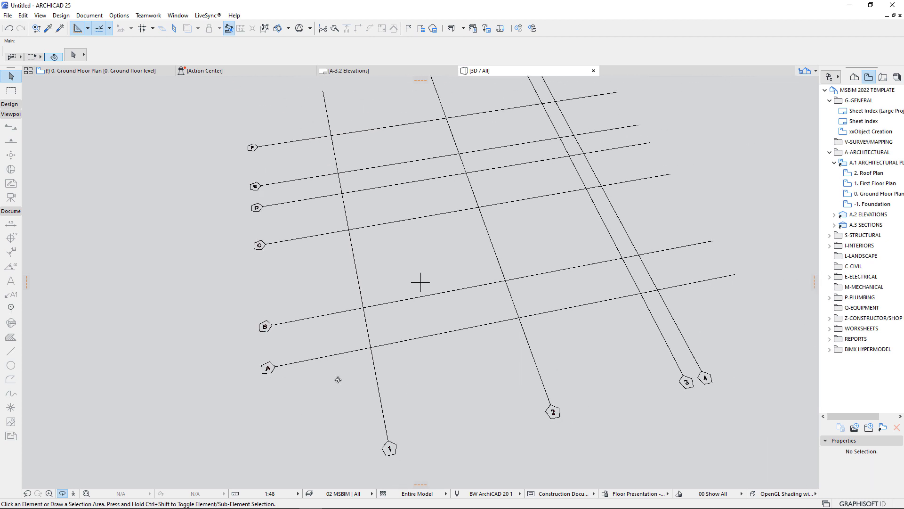
scroll(237, 321, "down", 2)
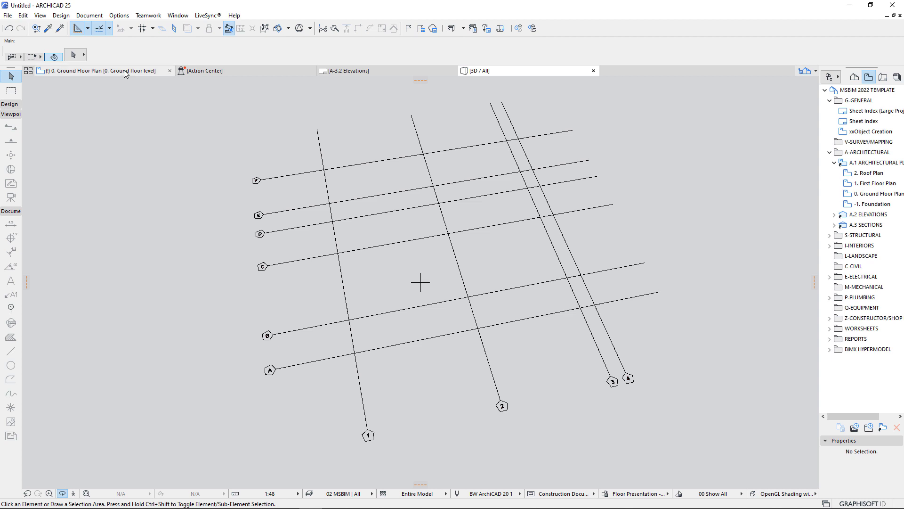
- Mirror the whole grid on the ground floor plan about the guide rectangles' horizontal middle line, without making a copy
left_click(102, 71)
scroll(367, 229, "down", 3)
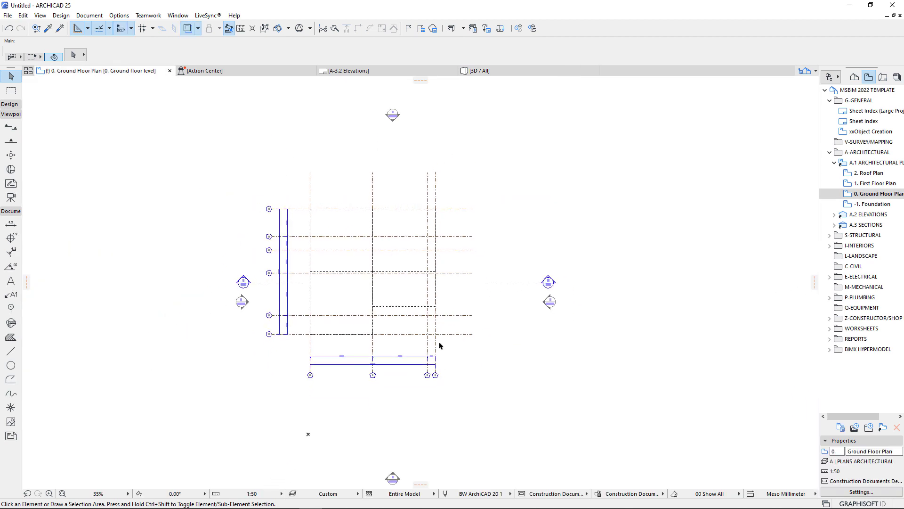
key("ctrl+a")
scroll(297, 256, "up", 3)
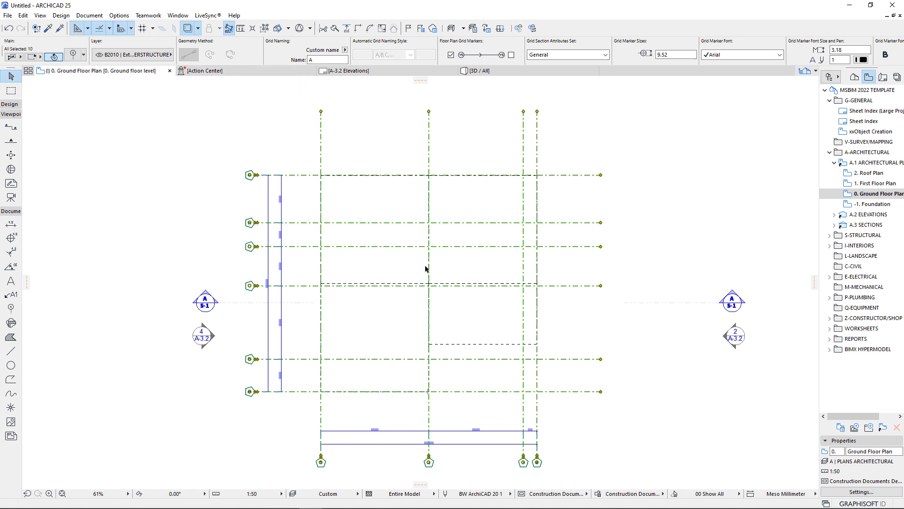
right_click(416, 309)
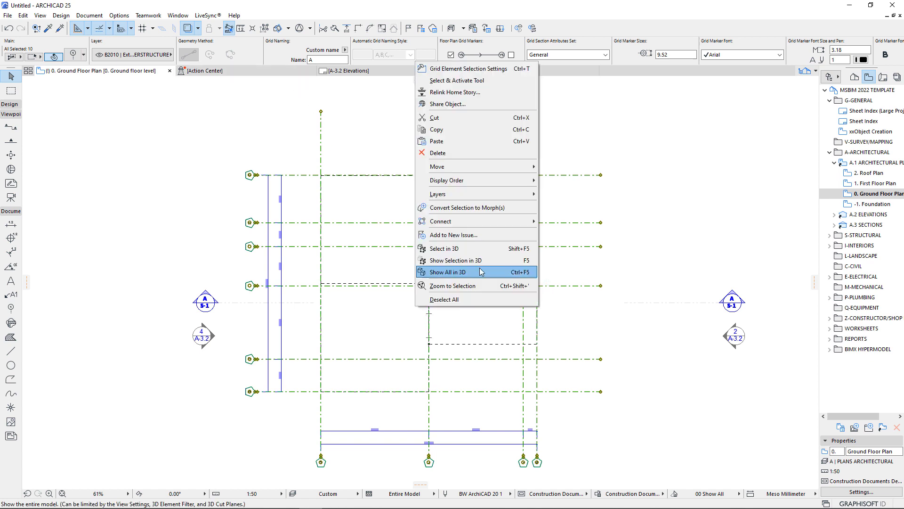
mouse_move(499, 167)
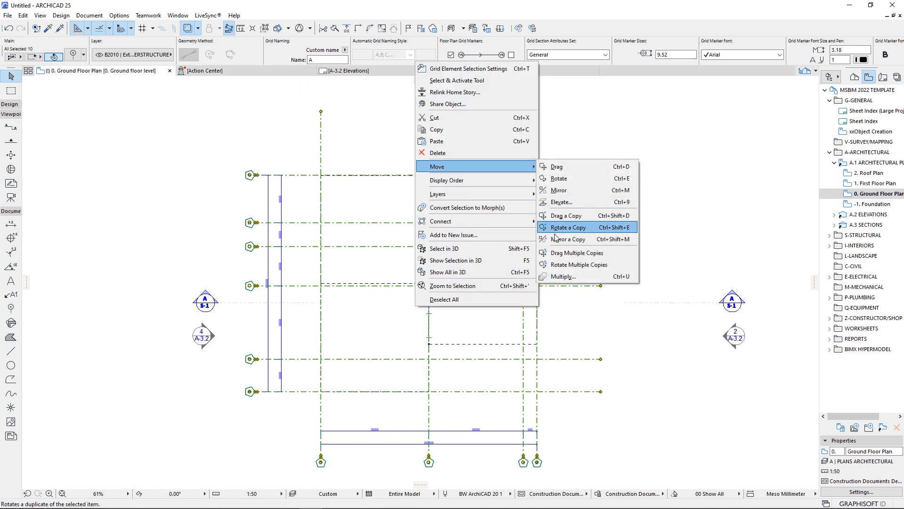
left_click(560, 190)
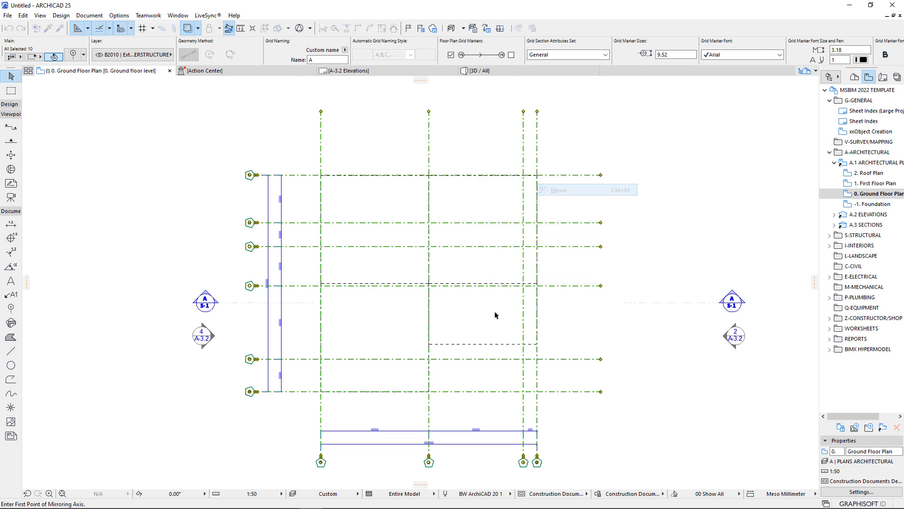
left_click(537, 284)
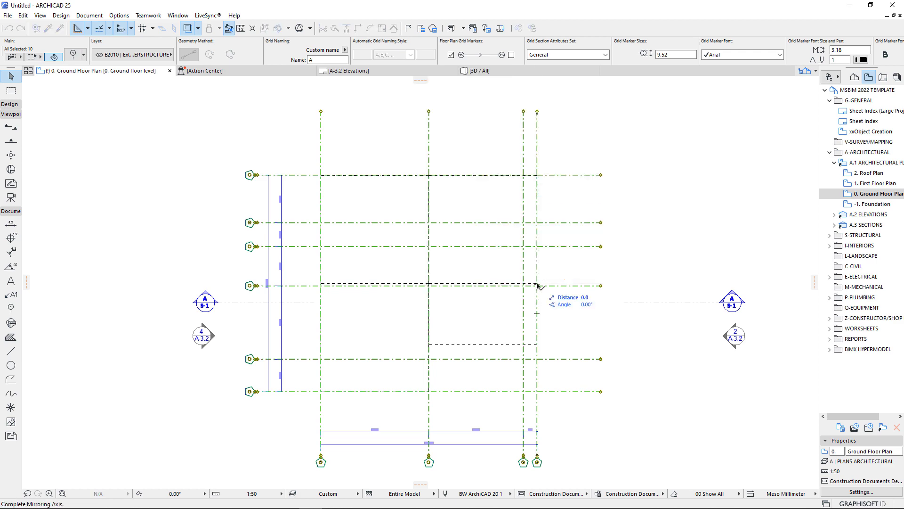
left_click(383, 284)
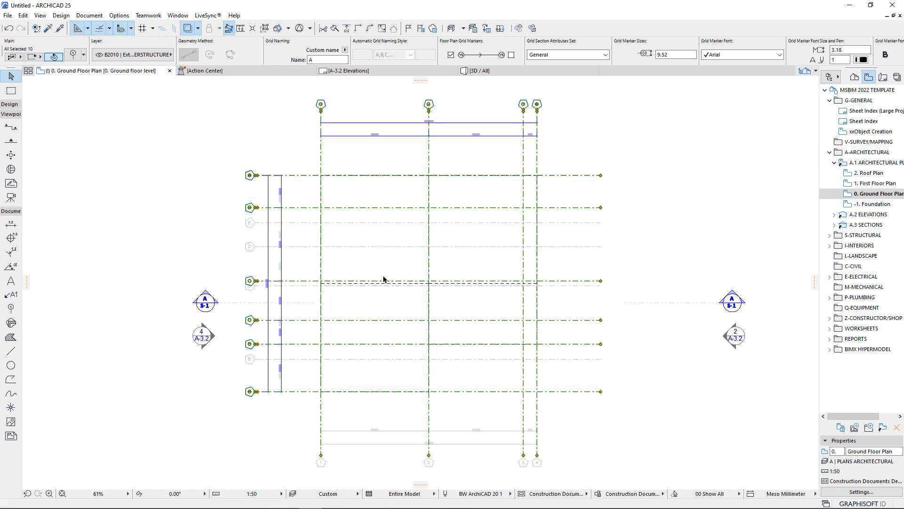
scroll(334, 318, "down", 3)
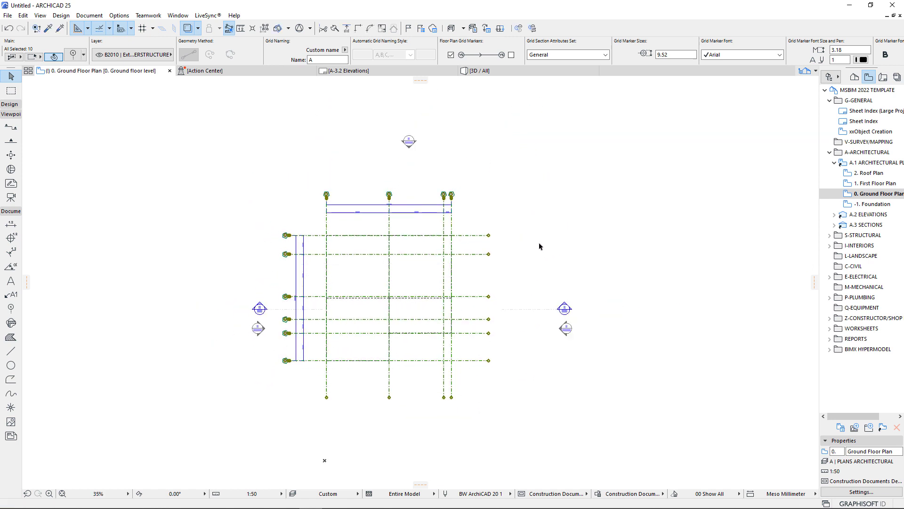
scroll(382, 224, "up", 3)
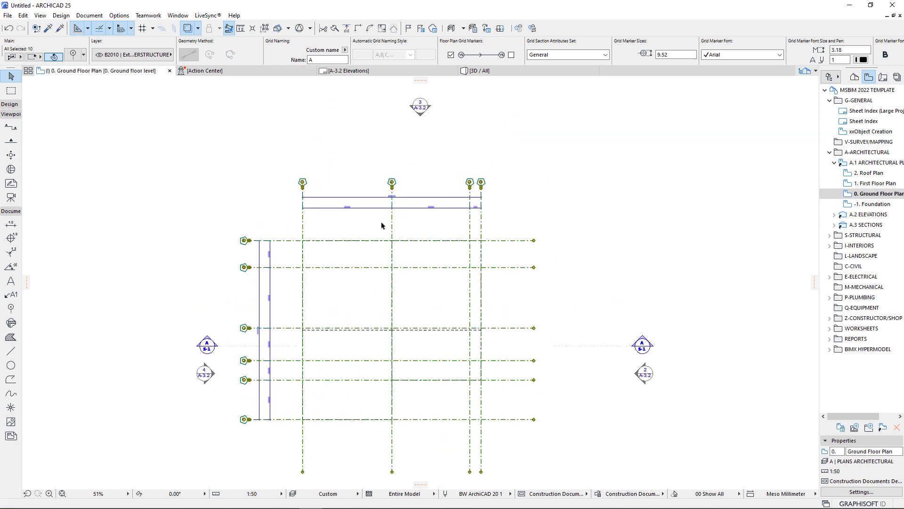
left_click(441, 298)
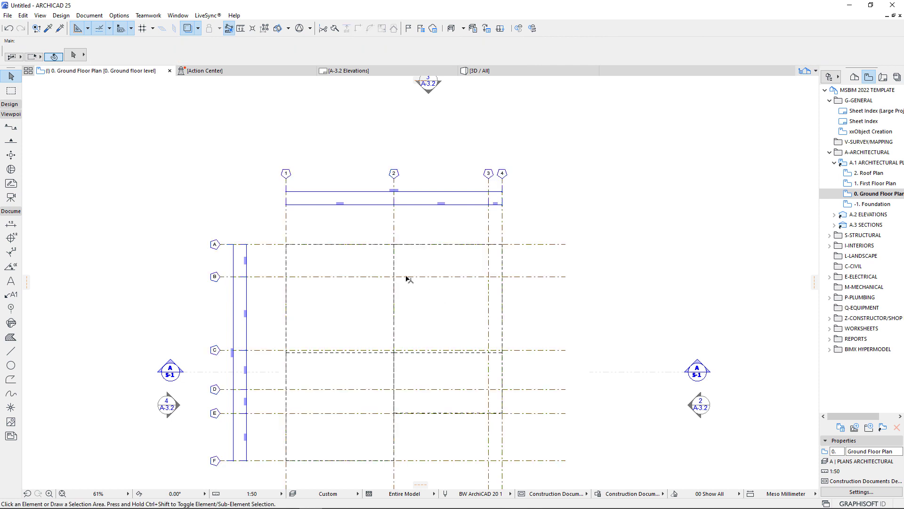
- Select all four guide rectangles and check how their edges and corners align with the mirrored grid lines
scroll(236, 268, "up", 3)
scroll(277, 283, "down", 5)
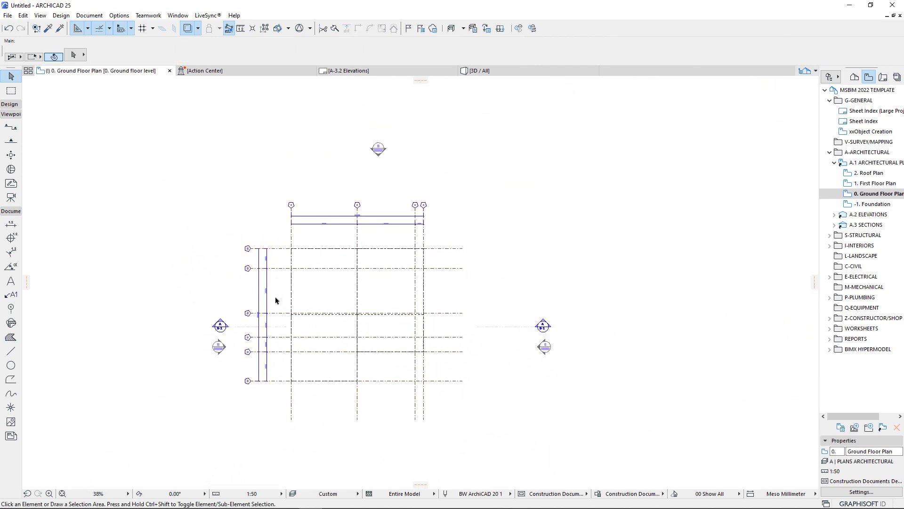
scroll(367, 324, "up", 4)
left_click(434, 320)
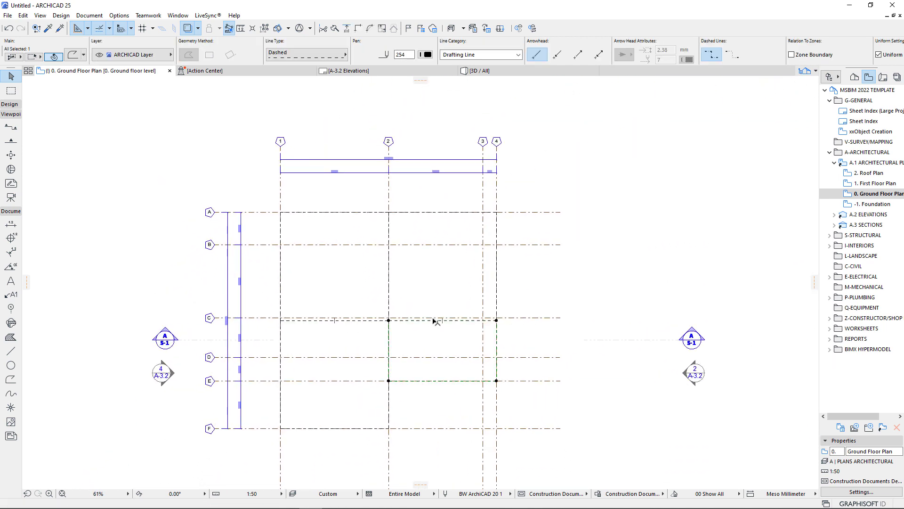
left_click(436, 318, "alt")
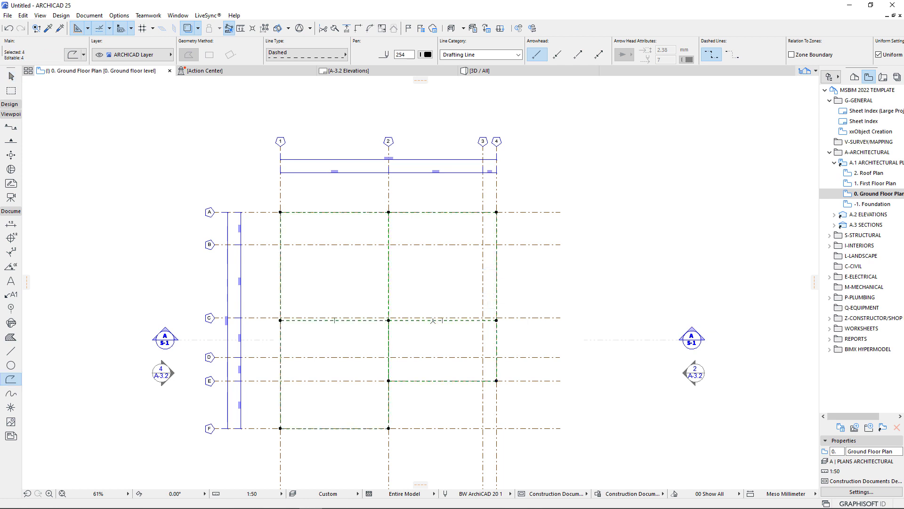
scroll(351, 217, "up", 6)
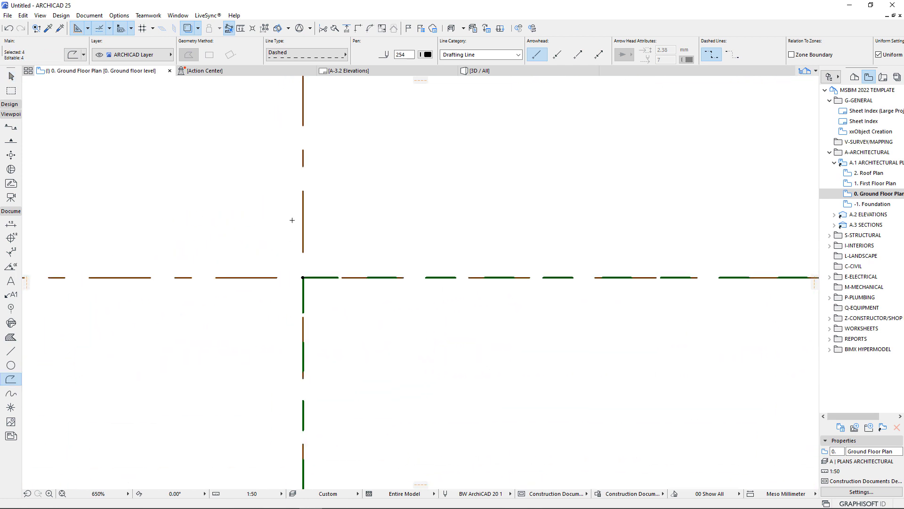
scroll(292, 220, "down", 3)
scroll(267, 221, "down", 3)
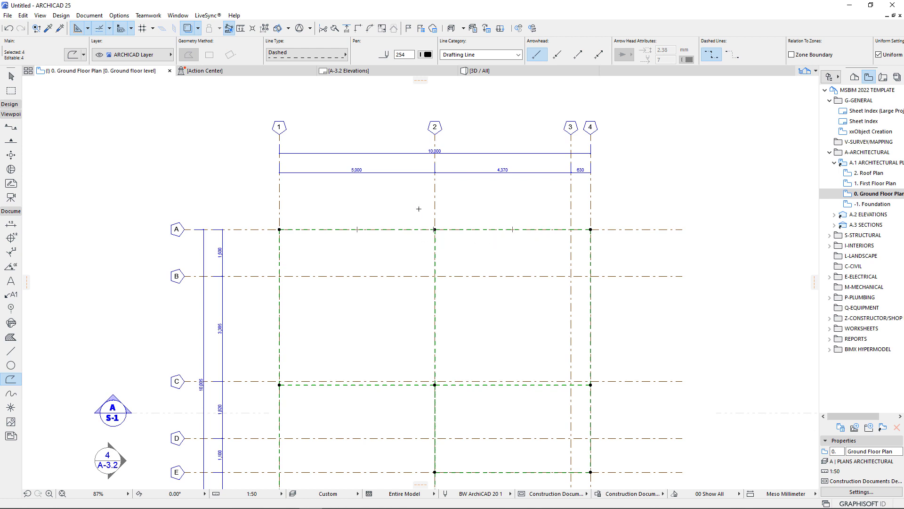
scroll(419, 208, "down", 2)
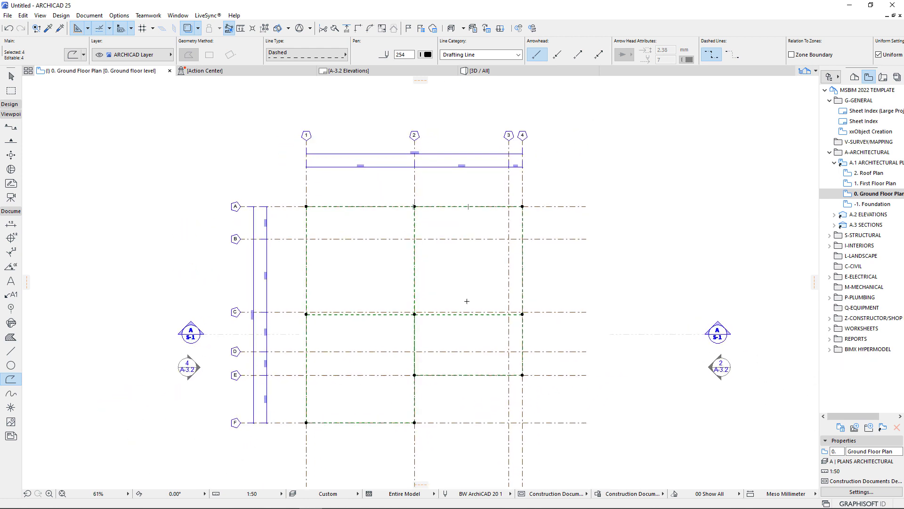
scroll(445, 219, "up", 3)
key("Escape")
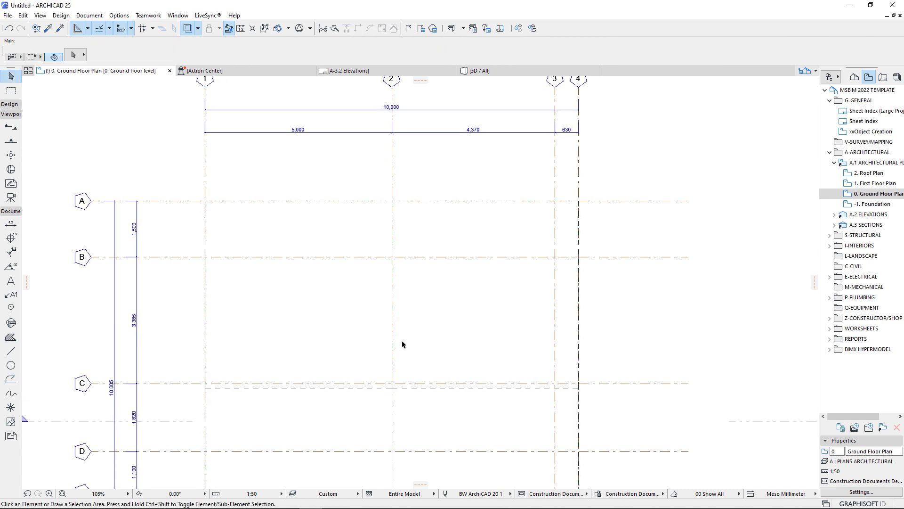
- Offset the upper edges of the two lower guide rectangles to meet grid line C
scroll(366, 307, "up", 2)
left_click(371, 354)
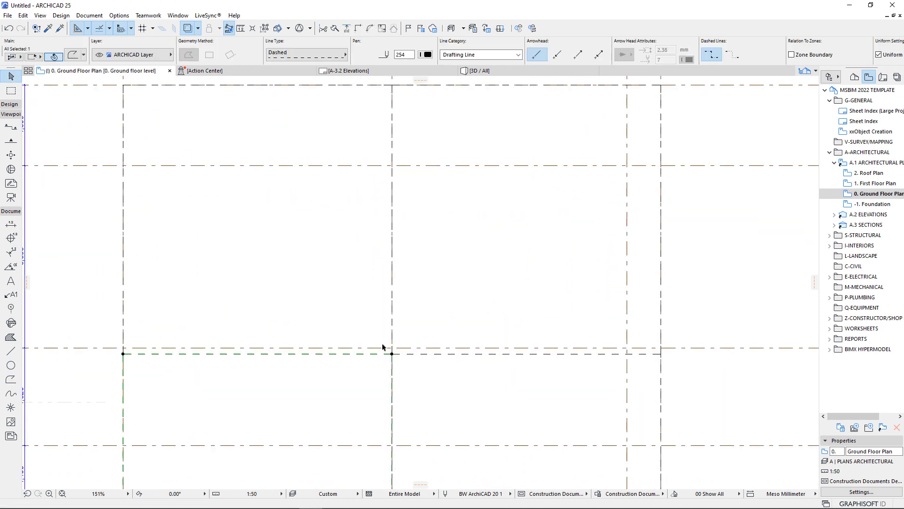
left_click(381, 353)
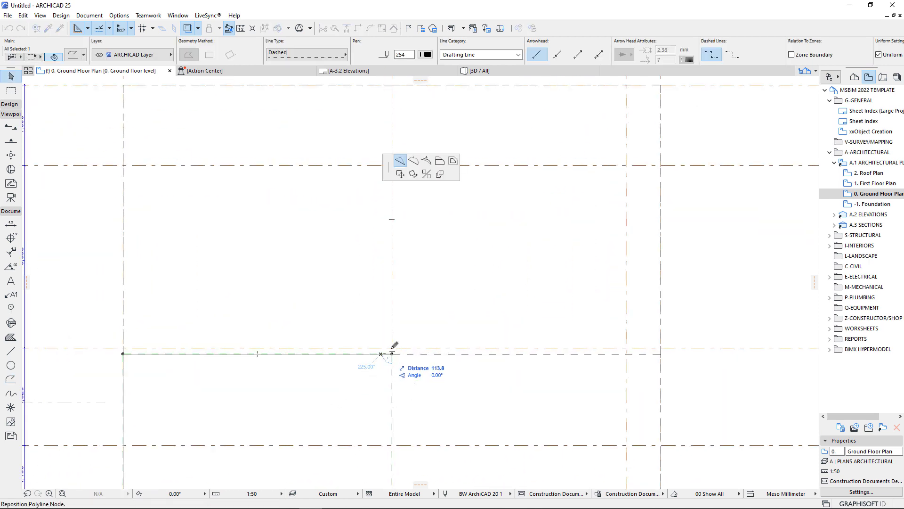
left_click(439, 161)
left_click(392, 348)
left_click(411, 354)
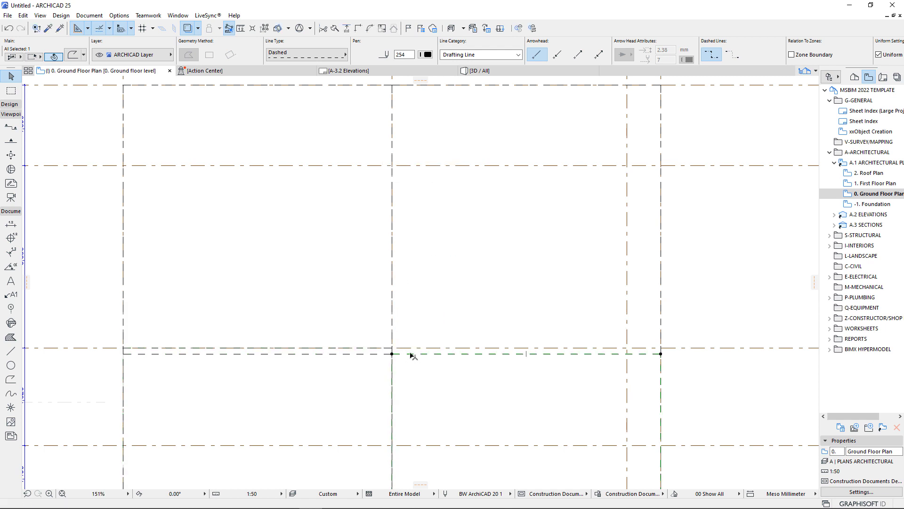
left_click(413, 354)
left_click(392, 347)
- Offset the lower edges of the two upper guide rectangles to grid line C
left_click(383, 353)
left_click(384, 354)
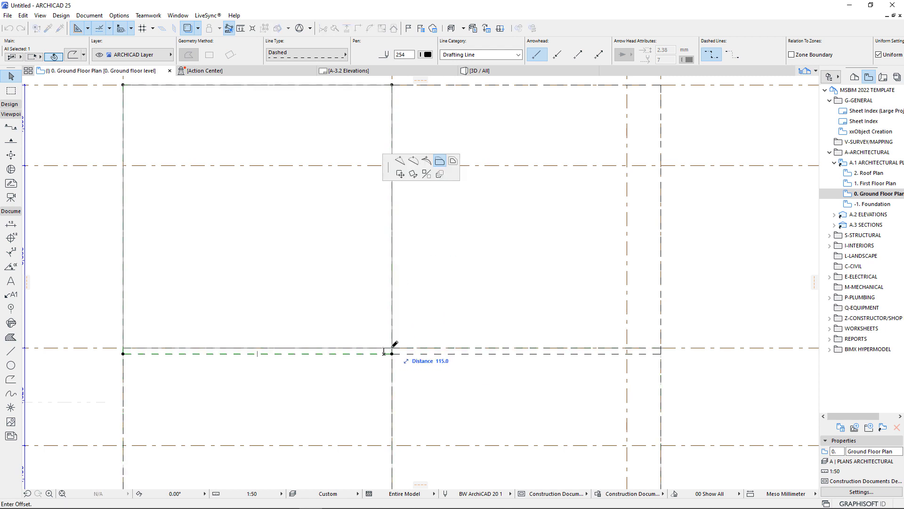
left_click(392, 347)
left_click(403, 354)
left_click(404, 354)
left_click(391, 348)
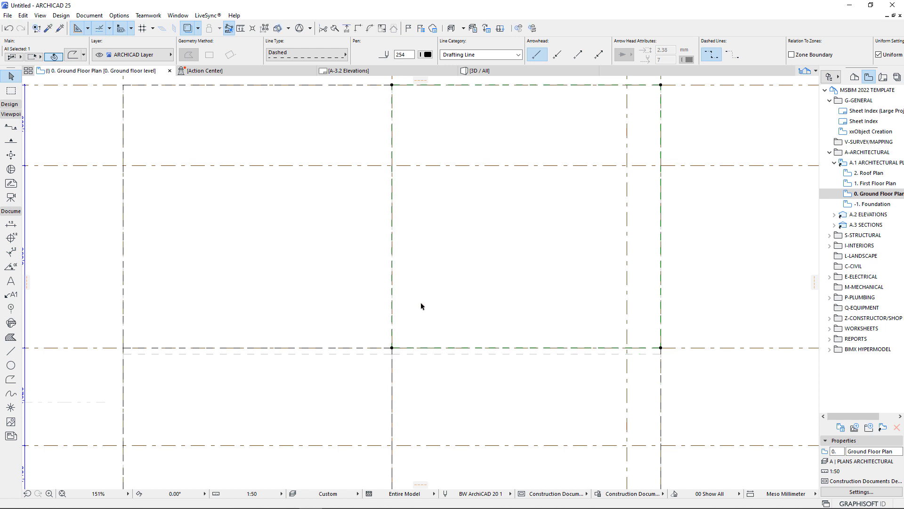
key("Escape")
scroll(418, 308, "down", 3)
scroll(417, 402, "up", 10)
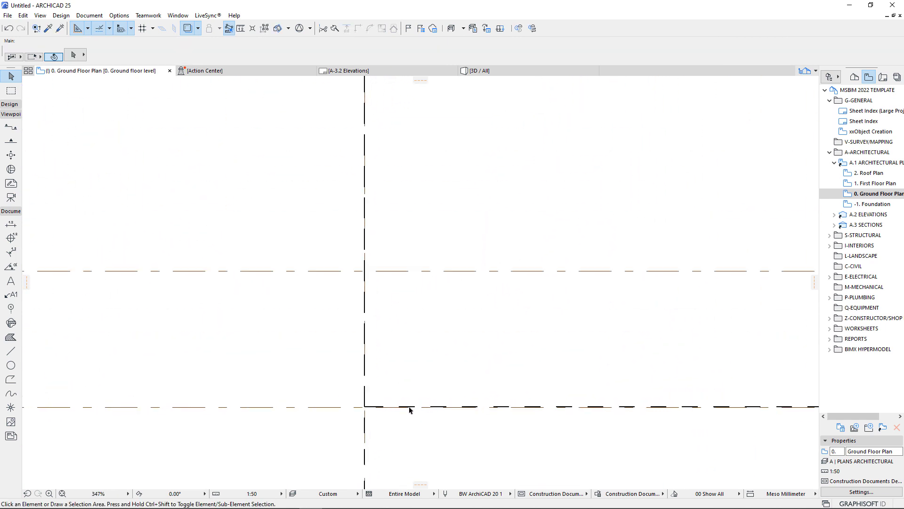
left_click(356, 404)
left_click(354, 403)
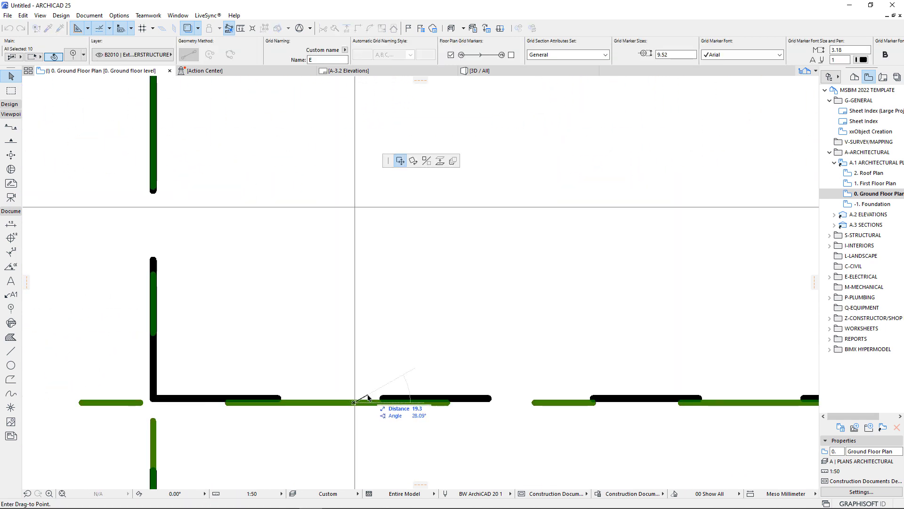
key("Escape")
left_click(284, 399)
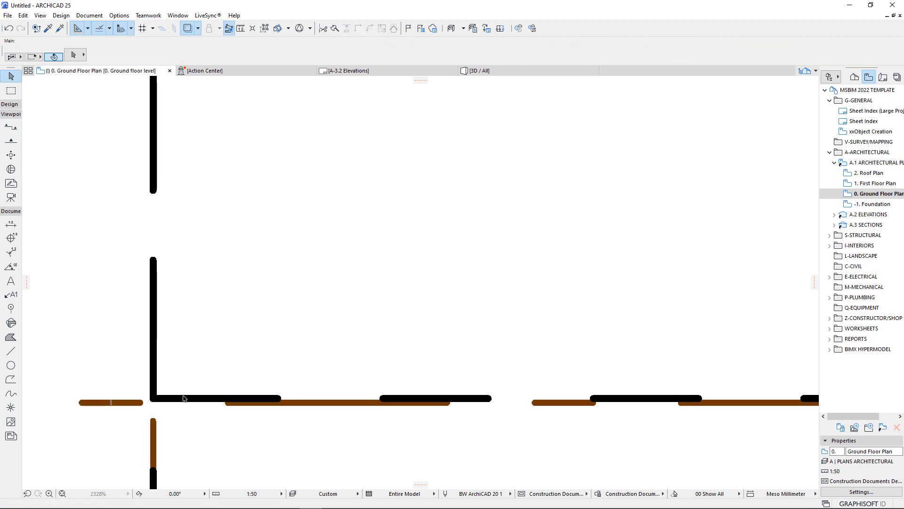
left_click(199, 398)
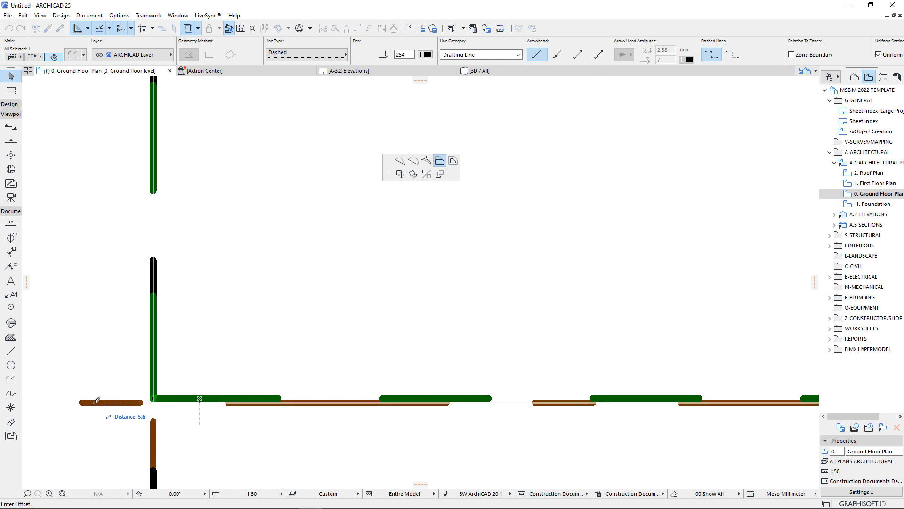
key("Escape")
key("Escape")
scroll(289, 383, "down", 5)
scroll(335, 406, "down", 8)
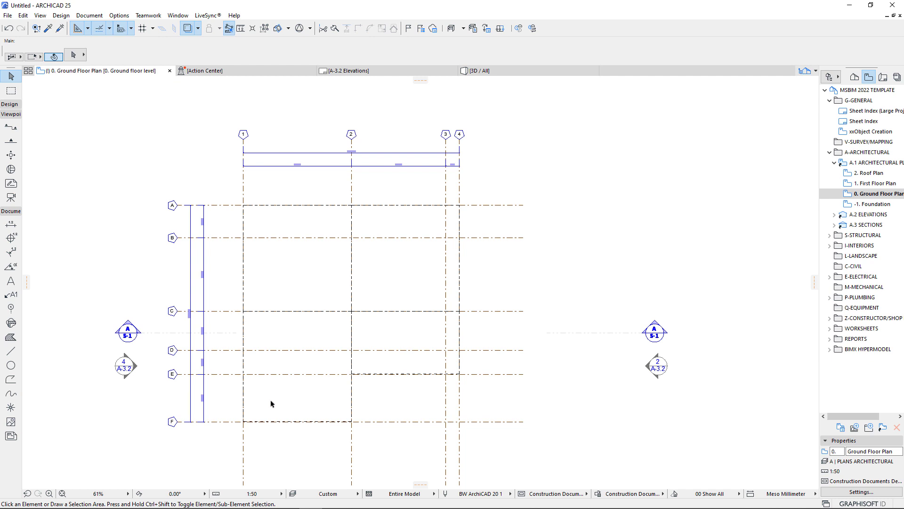
- Set up the Wall tool with the favorite "B2010 | 230 mm Brick plastered both side" and a Center reference line
scroll(229, 372, "up", 2)
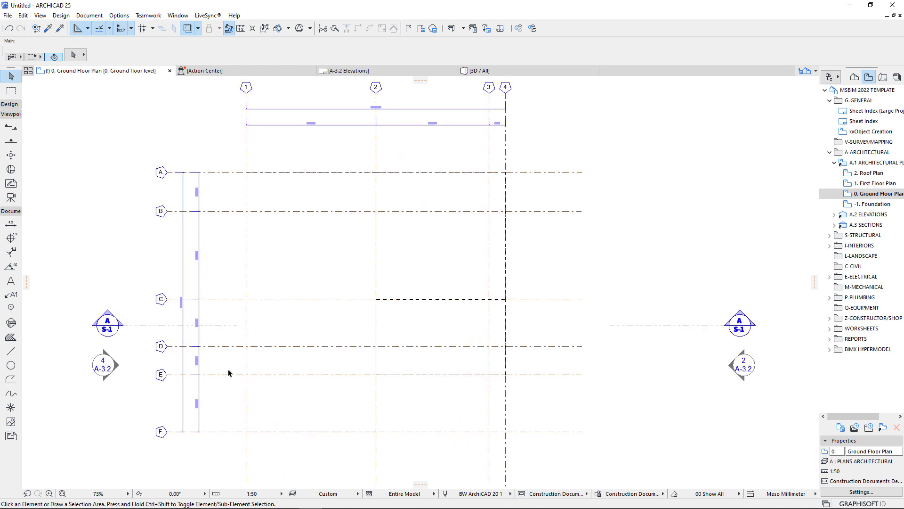
left_click(18, 107)
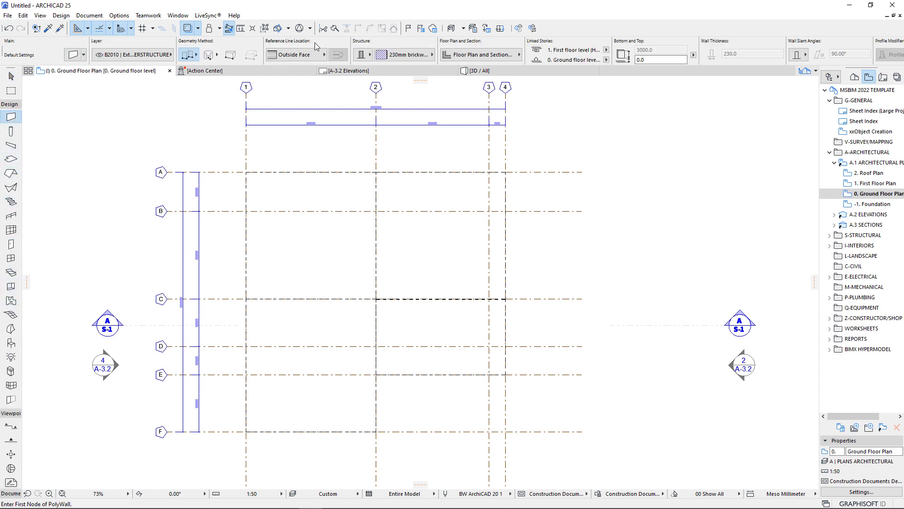
left_click(125, 55)
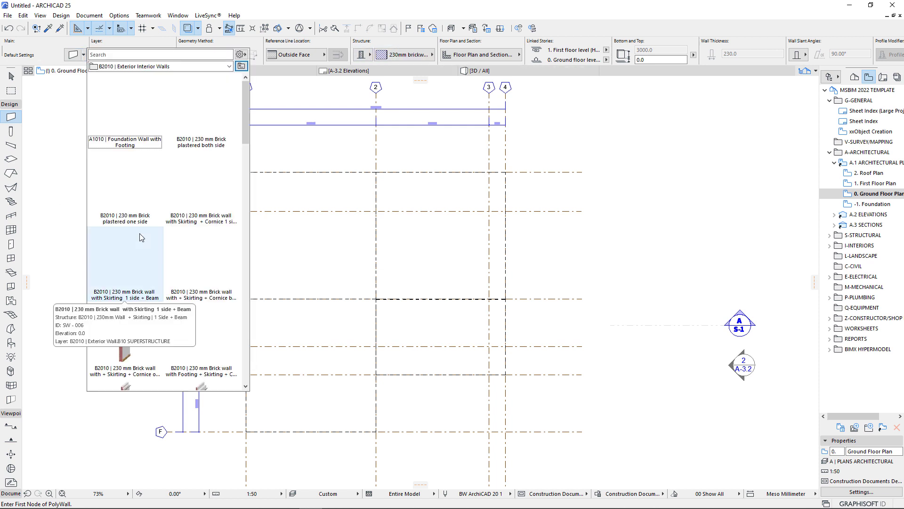
mouse_move(245, 98)
left_mouse_down()
mouse_move(245, 109)
mouse_move(245, 97)
left_mouse_up()
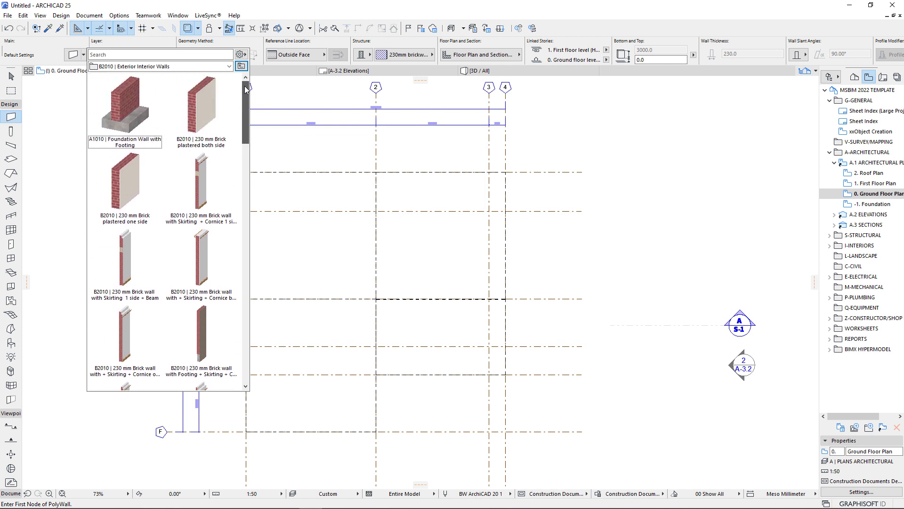
double_click(202, 113)
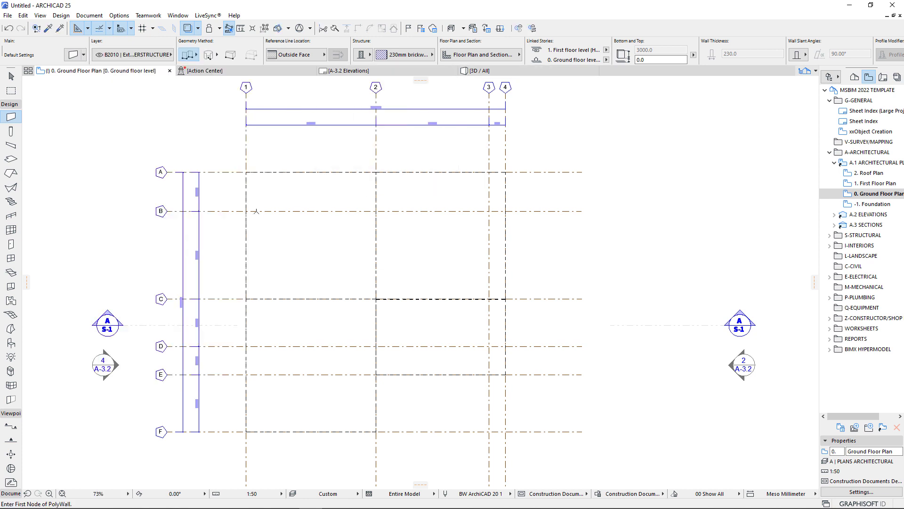
left_click(297, 54)
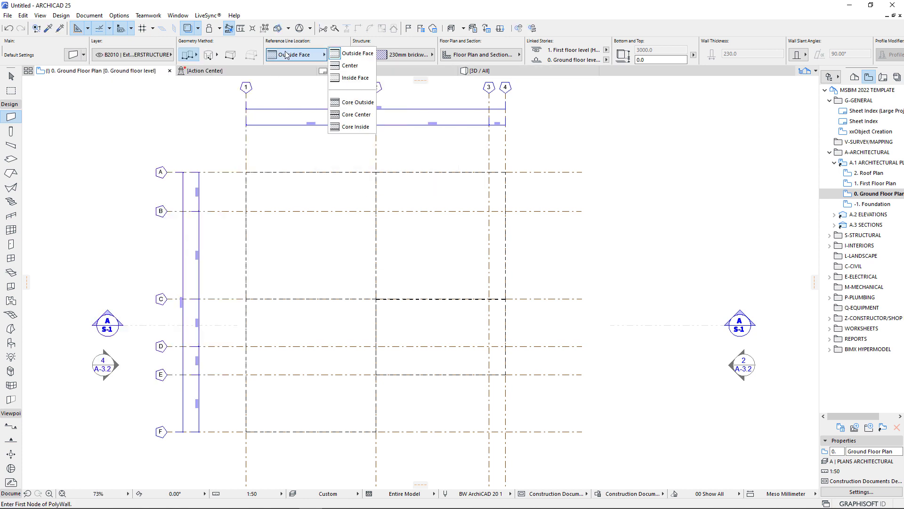
left_click(351, 66)
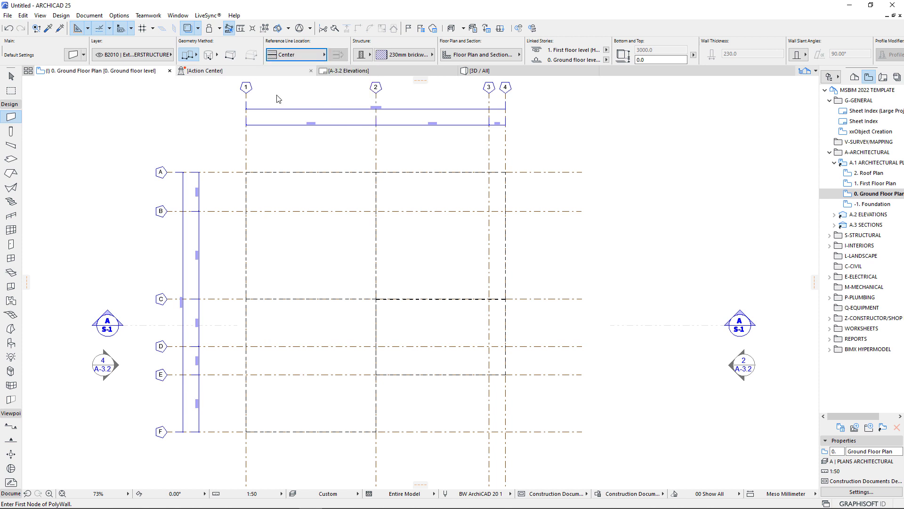
scroll(246, 173, "up", 5)
left_click(247, 177)
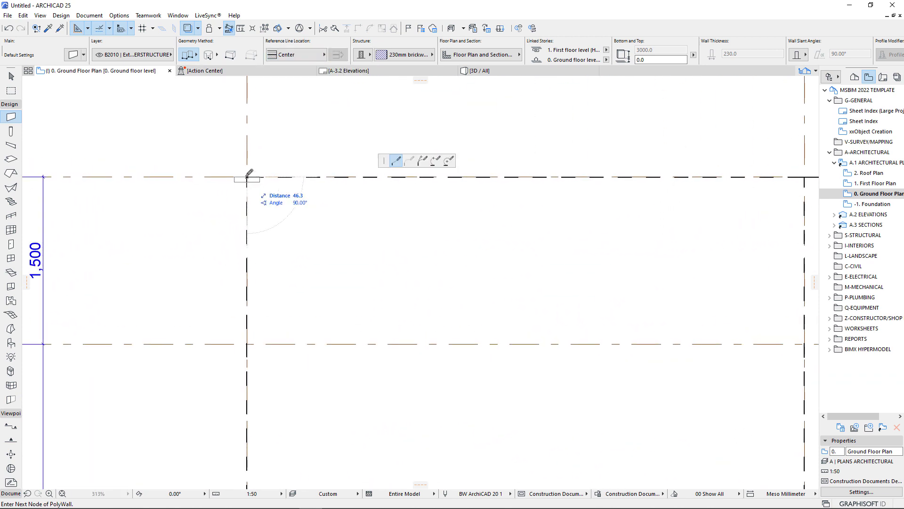
scroll(232, 202, "down", 5)
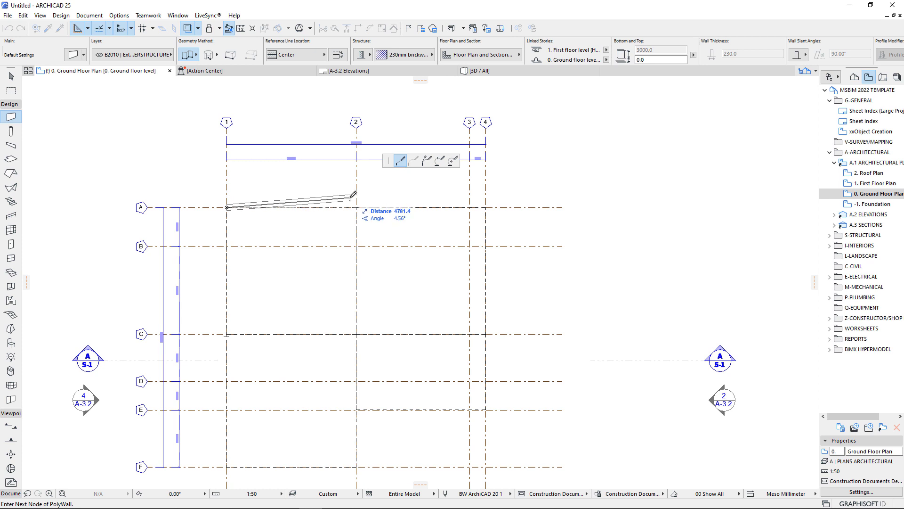
key("Escape")
- Start the exterior wall chain at grid intersection F-2 and trace it through F-1, B-1 and B-2 to A-2
scroll(233, 359, "down", 2)
scroll(254, 383, "up", 4)
scroll(254, 383, "up", 1)
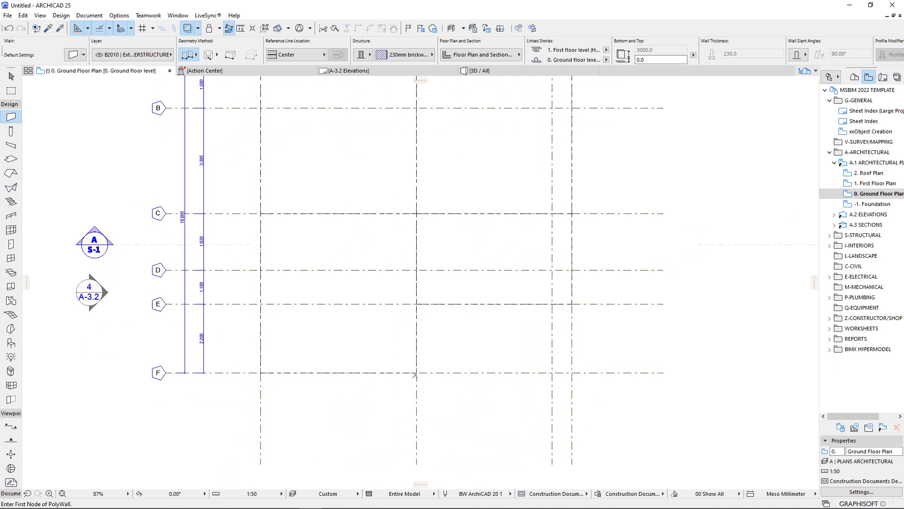
left_click(416, 370)
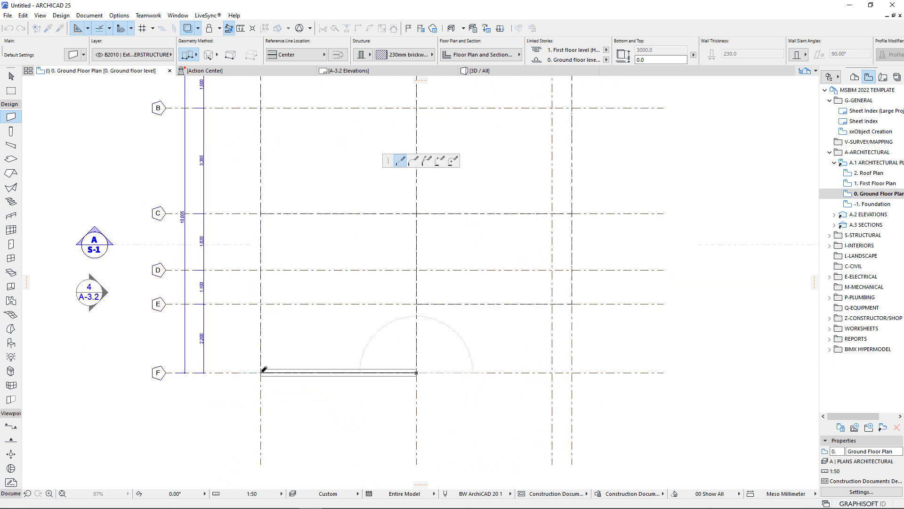
scroll(261, 376, "down", 3)
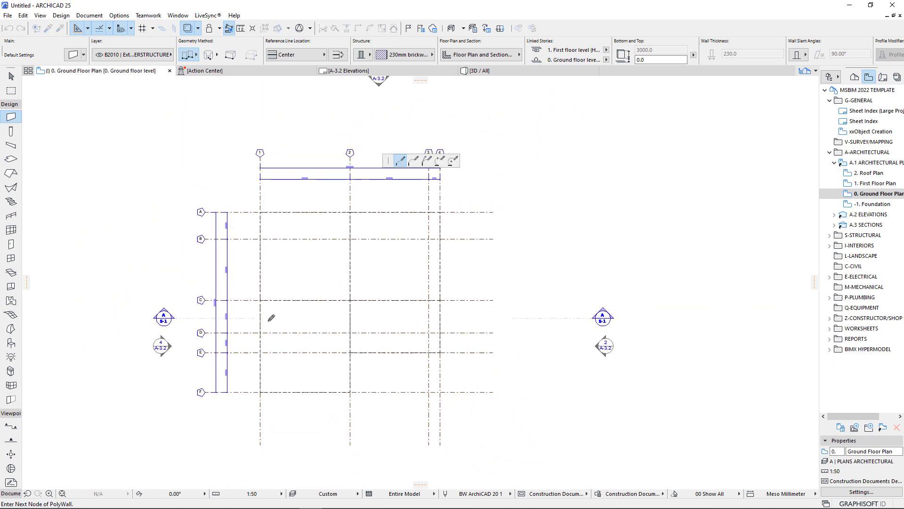
left_click(260, 239)
left_click(350, 239)
left_click(350, 212)
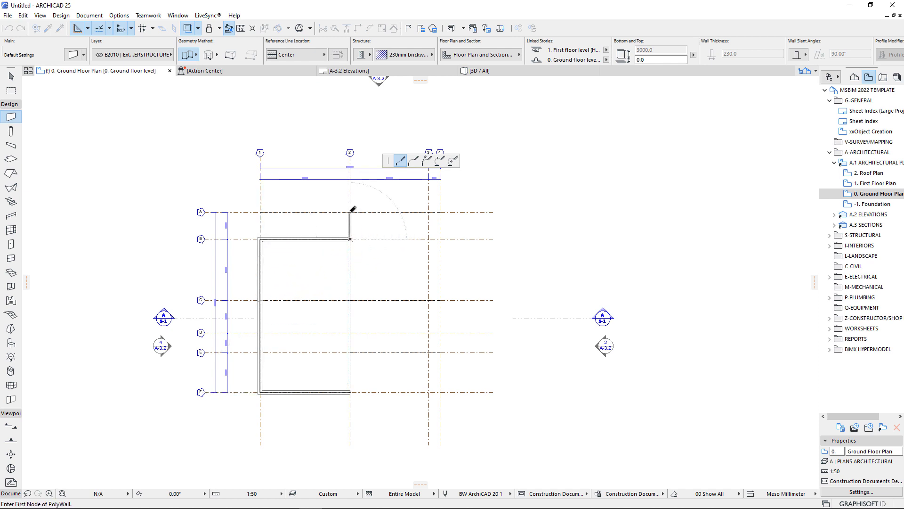
- Continue the wall chain from A-2 through A-4, C-4, C-3, E-3 and E-2, closing it at F-2
scroll(437, 214, "up", 3)
scroll(443, 207, "up", 2)
scroll(423, 205, "down", 4)
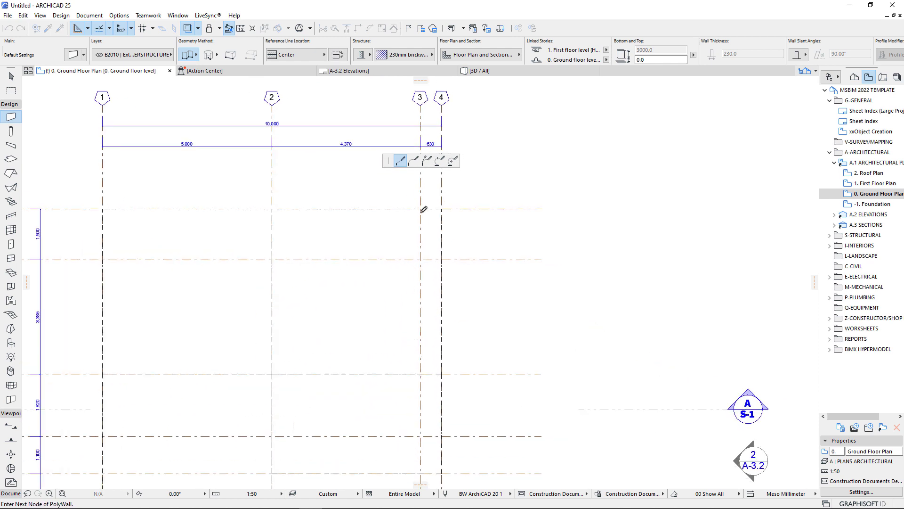
left_click(432, 300)
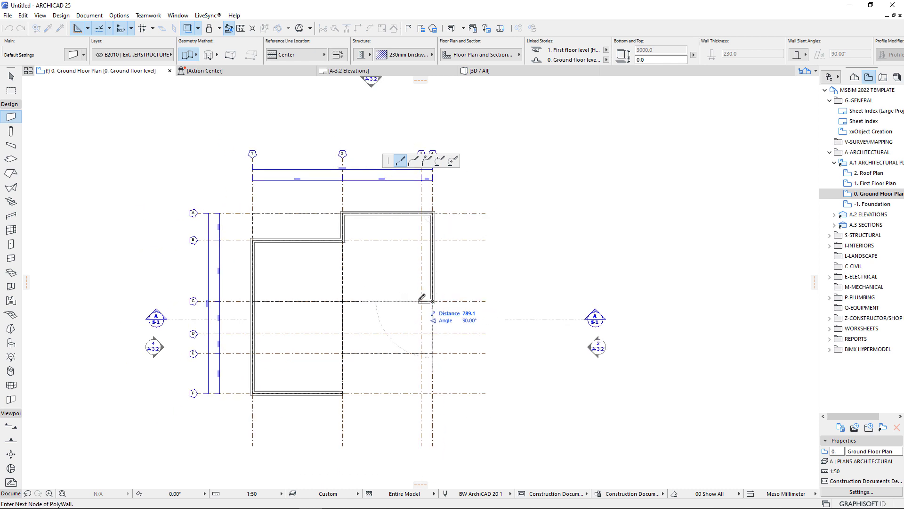
double_click(421, 300)
left_click(421, 301)
scroll(416, 349, "up", 3)
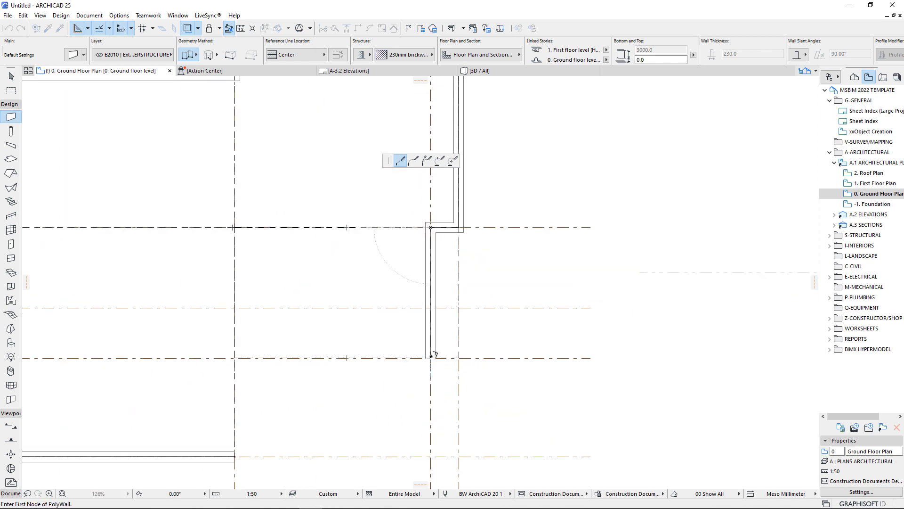
left_click(421, 354)
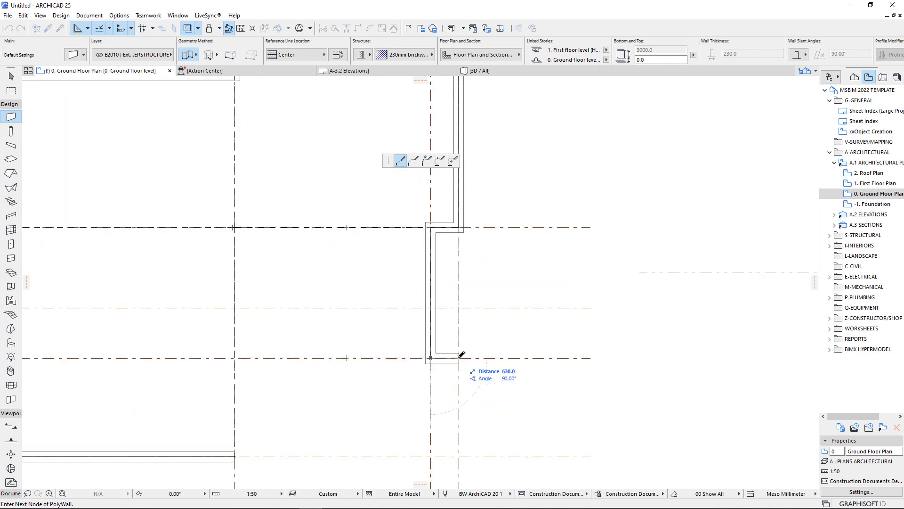
left_click(235, 358)
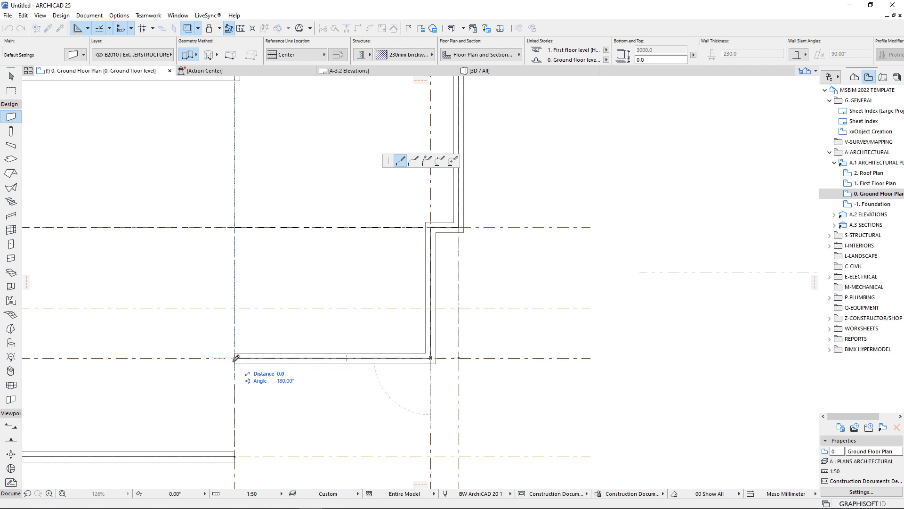
left_click(234, 455)
scroll(369, 385, "down", 3)
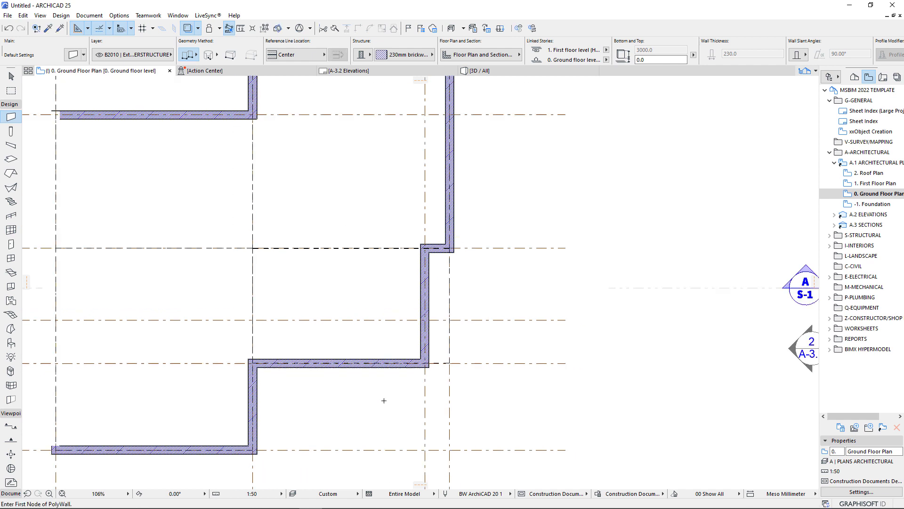
- Examine the grid spacing dimensions along both axes against the outline of the exterior walls
scroll(364, 387, "down", 3)
scroll(286, 327, "up", 2)
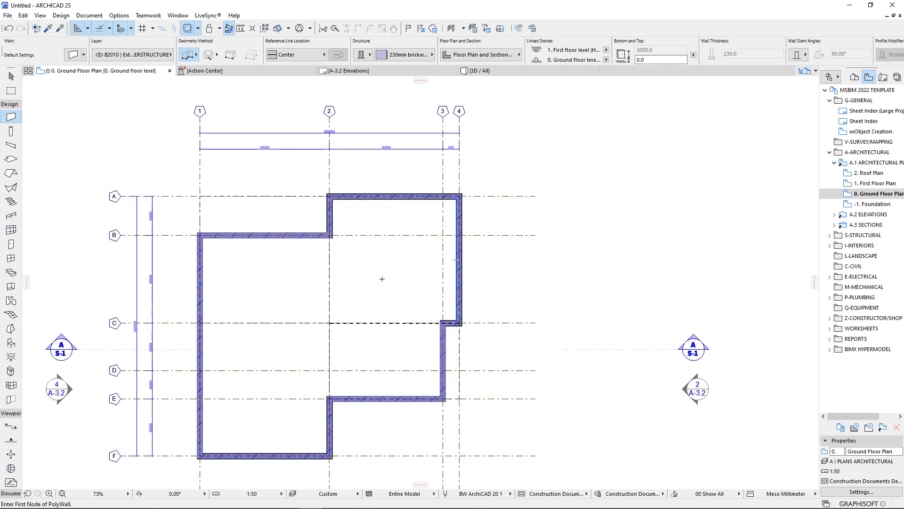
scroll(326, 99, "up", 5)
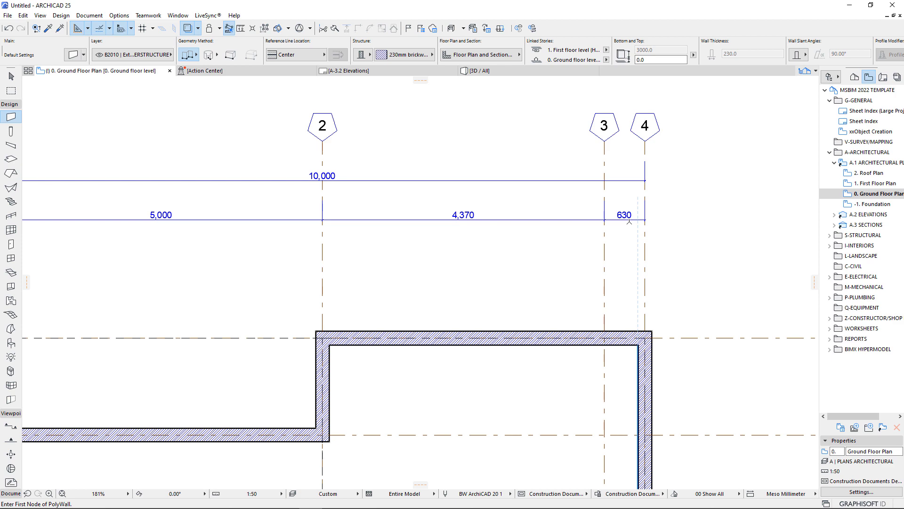
scroll(556, 216, "down", 5)
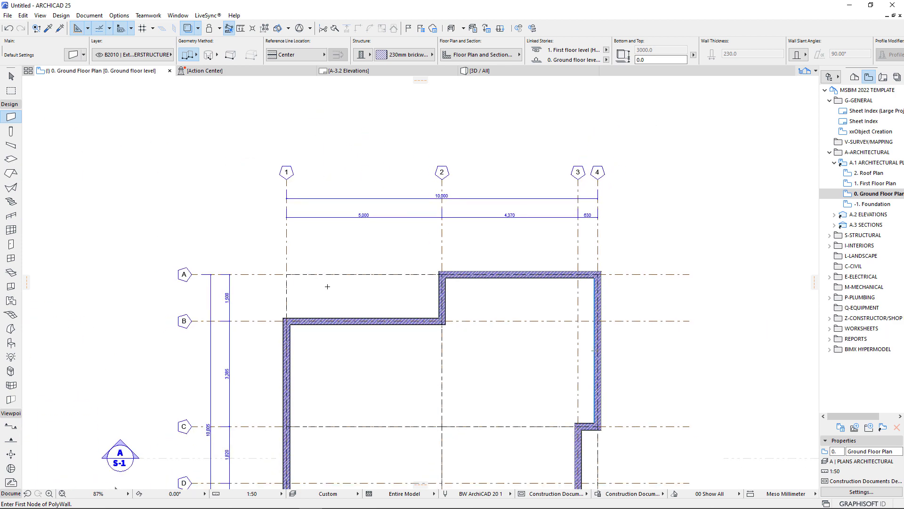
scroll(244, 328, "up", 4)
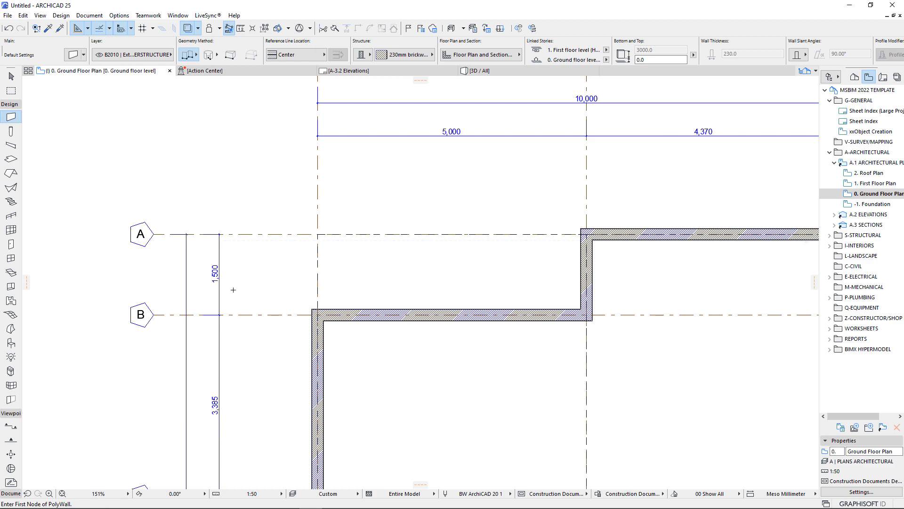
scroll(233, 289, "down", 4)
scroll(207, 405, "up", 4)
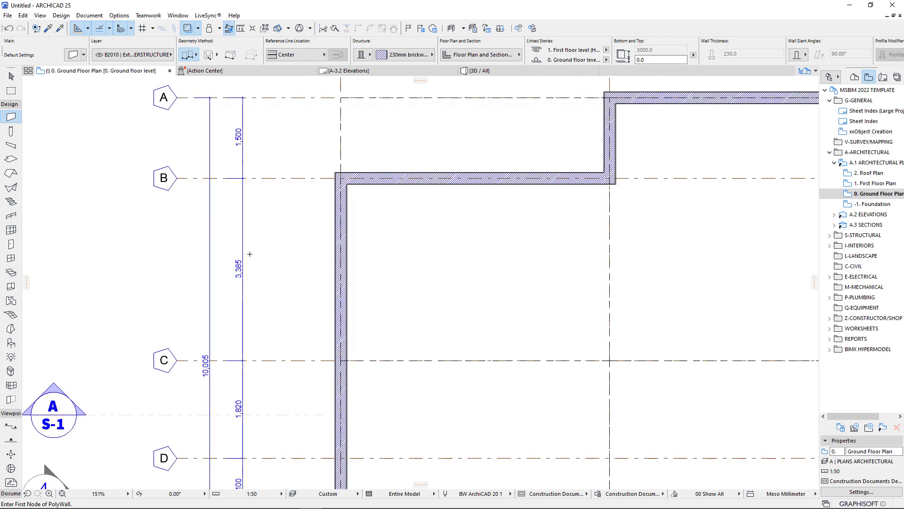
scroll(247, 283, "down", 4)
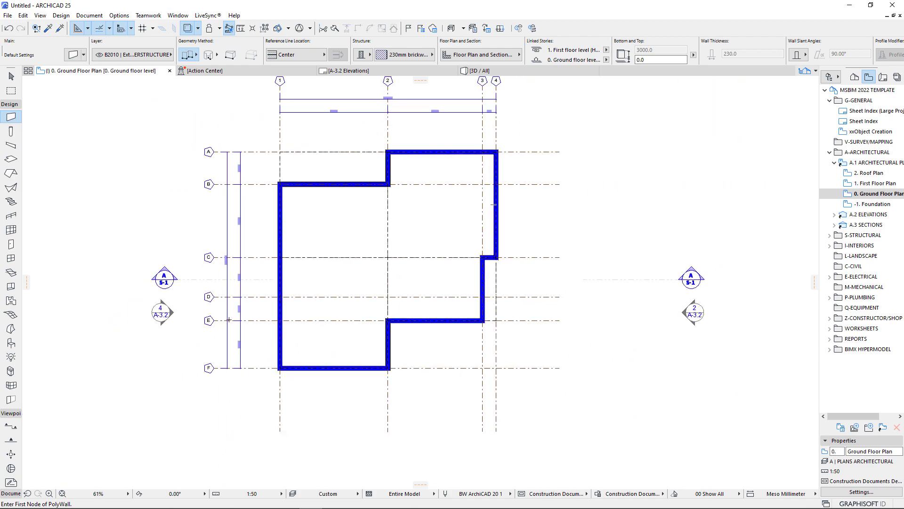
scroll(240, 326, "up", 3)
scroll(241, 326, "up", 1)
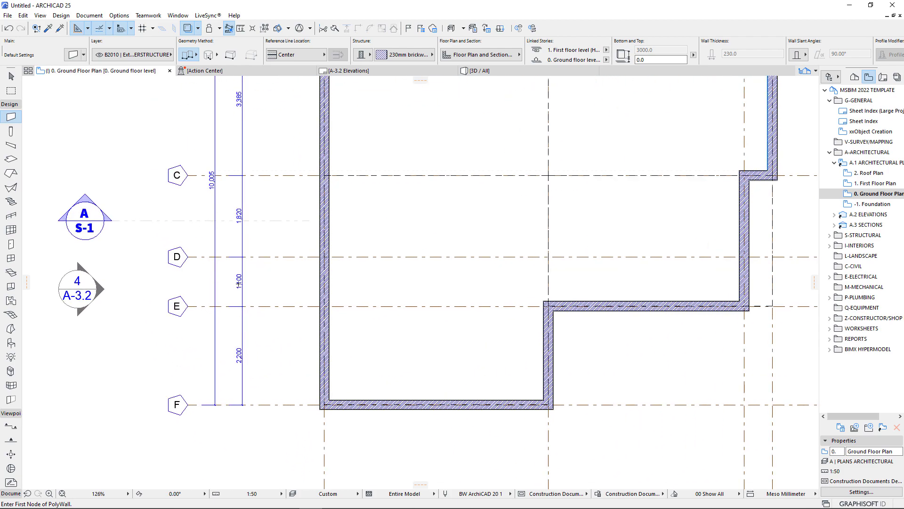
scroll(252, 361, "down", 5)
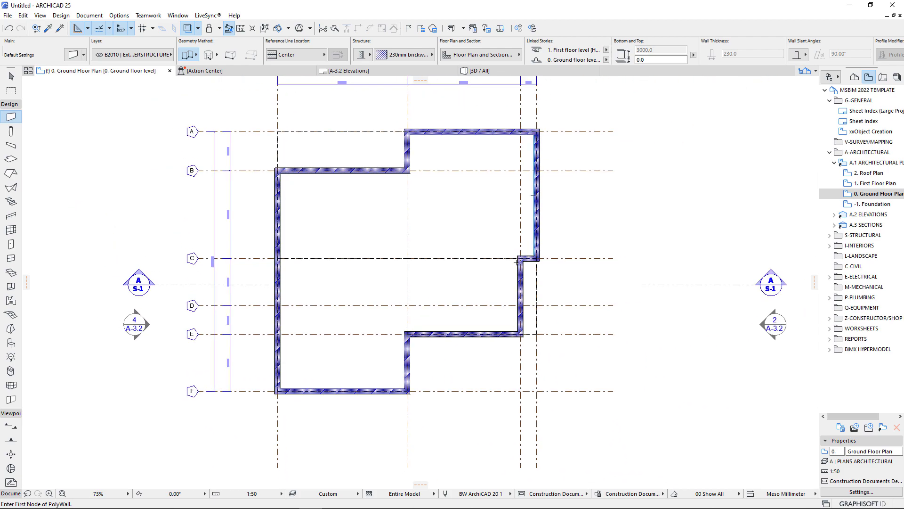
- Select all four dashed guide rectangles and delete them, leaving the walls and grid in place
scroll(517, 263, "up", 7)
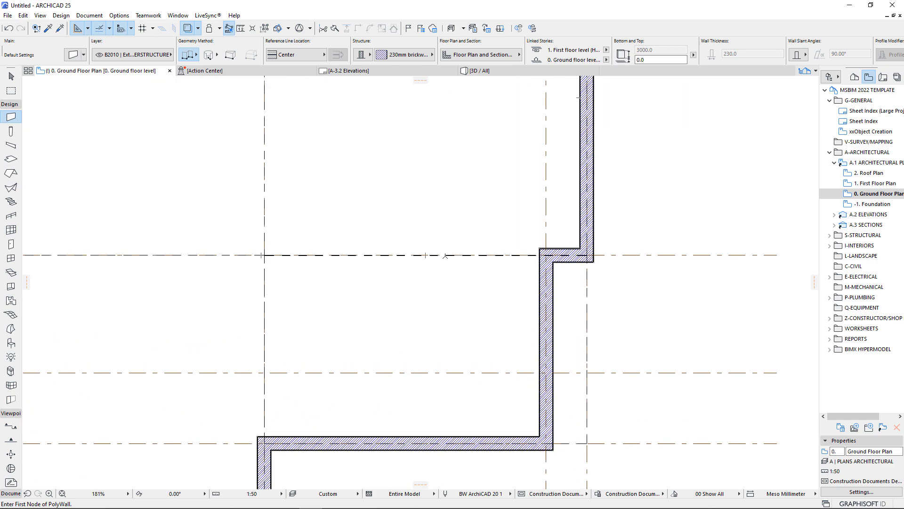
left_click(439, 256, "alt")
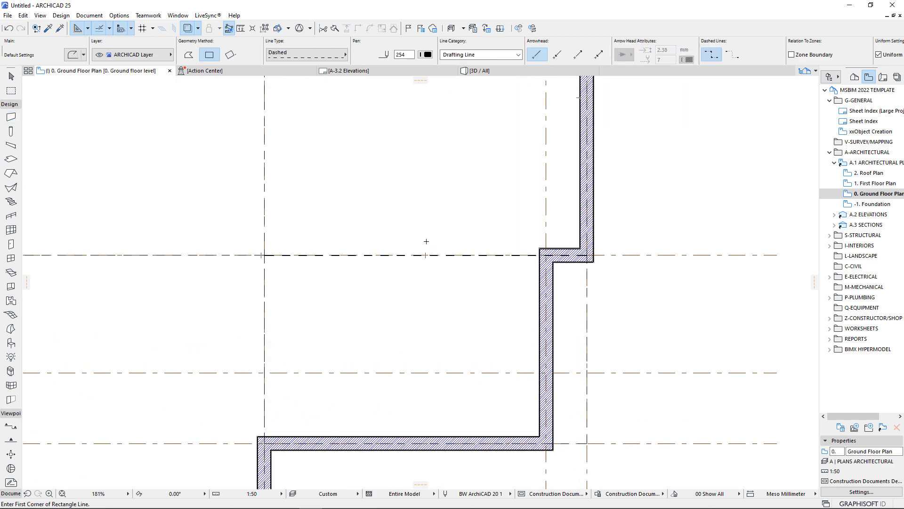
key("ctrl+a")
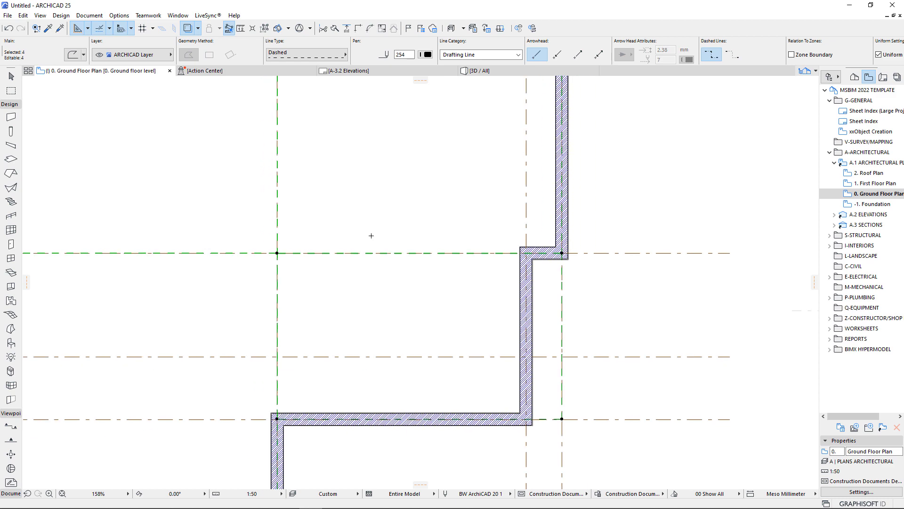
scroll(360, 240, "down", 8)
key("Escape")
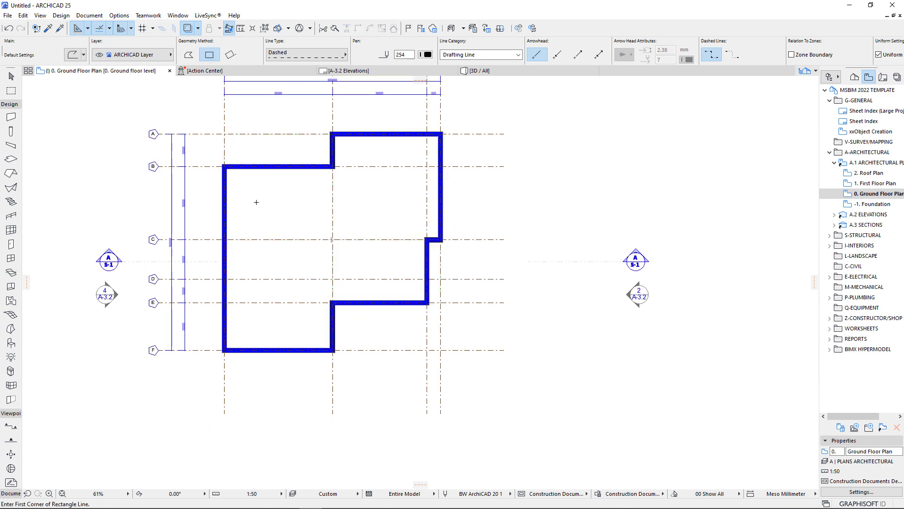
- Pick up the exterior wall's settings on gridline B and set the wall structure to the 115mm brickwall composite finished on both sides
scroll(242, 169, "up", 4)
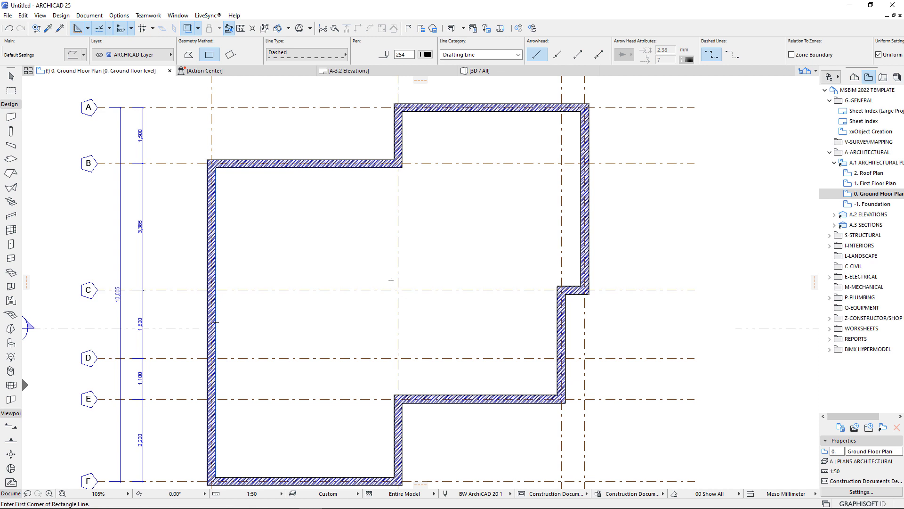
key("Escape")
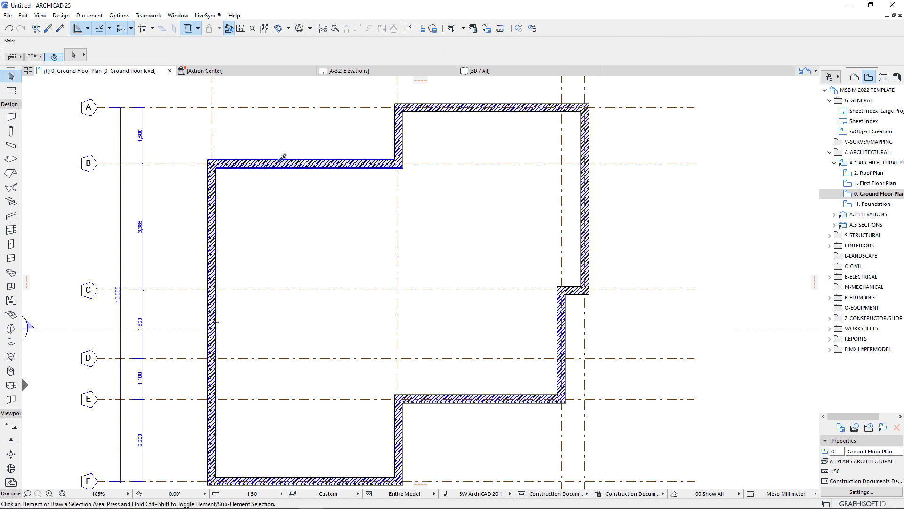
left_click(282, 157, "alt")
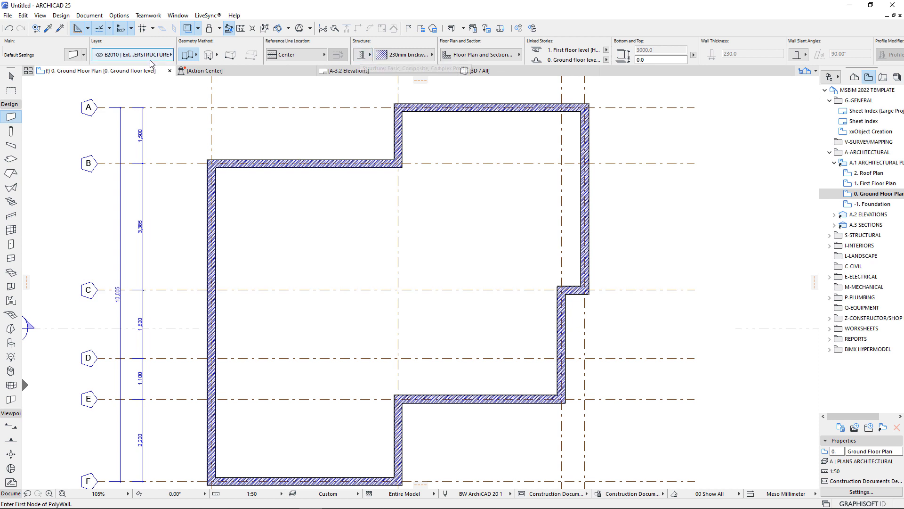
left_click(74, 55)
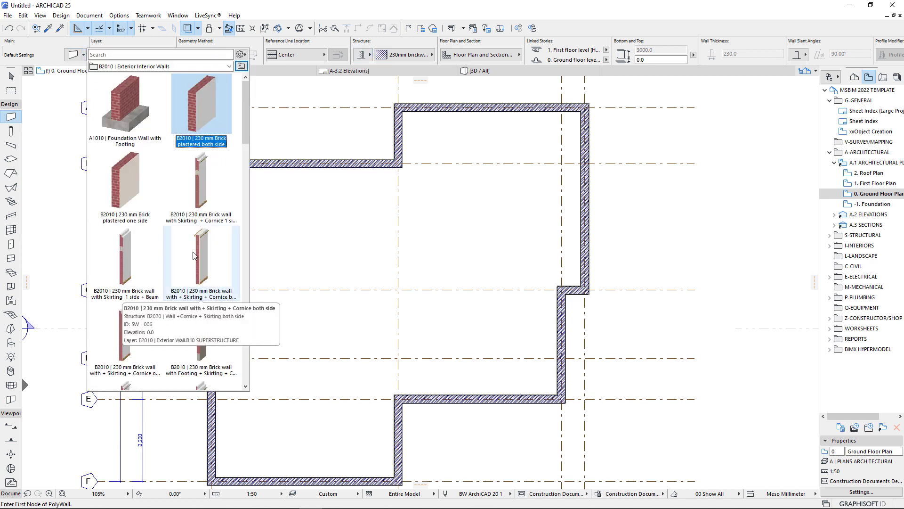
scroll(197, 276, "down", 3)
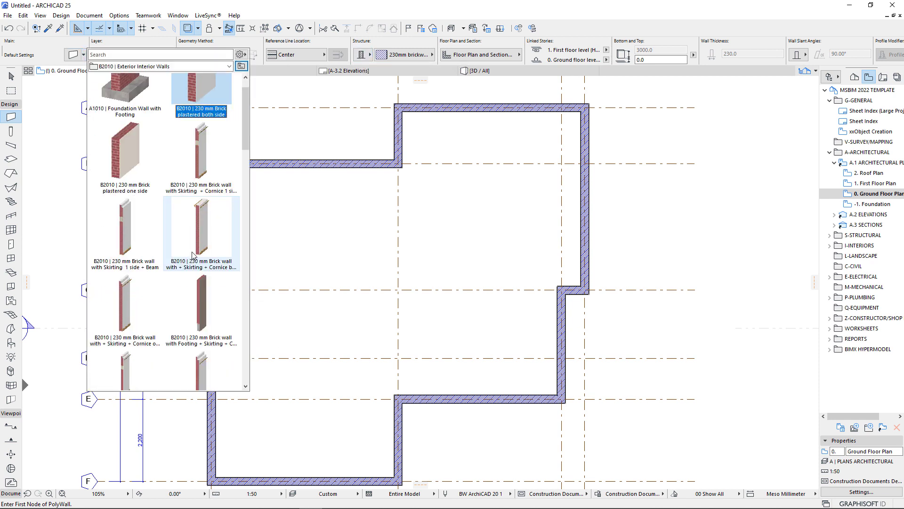
left_click(415, 58)
left_click(401, 54)
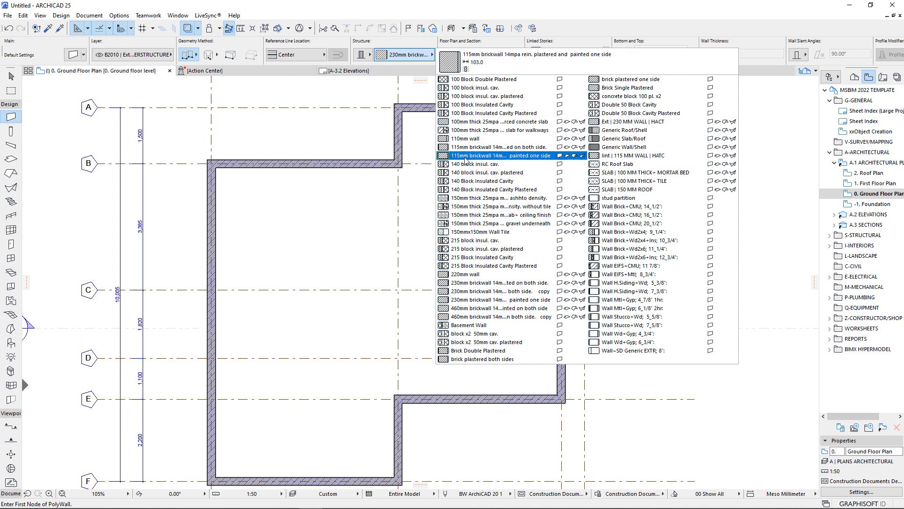
left_click(482, 148)
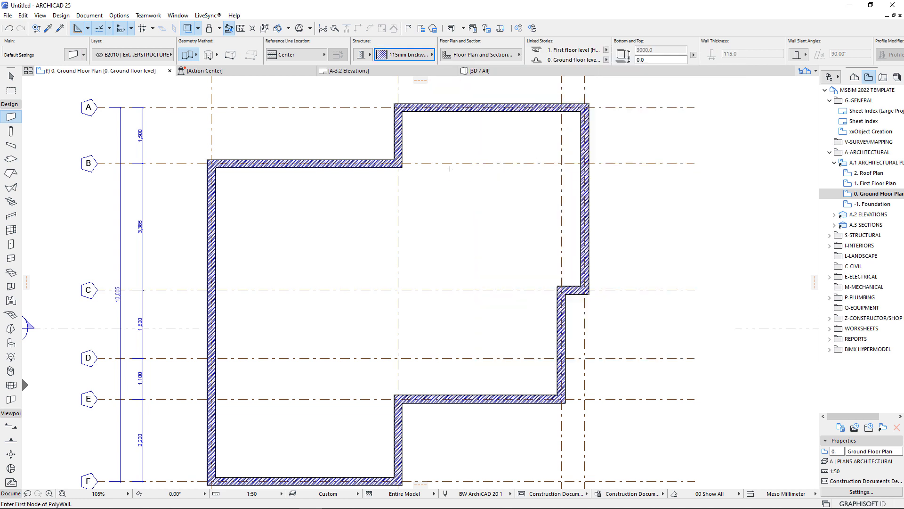
- Set the reference line location of the 115mm wall to Inside Face
scroll(516, 286, "up", 10)
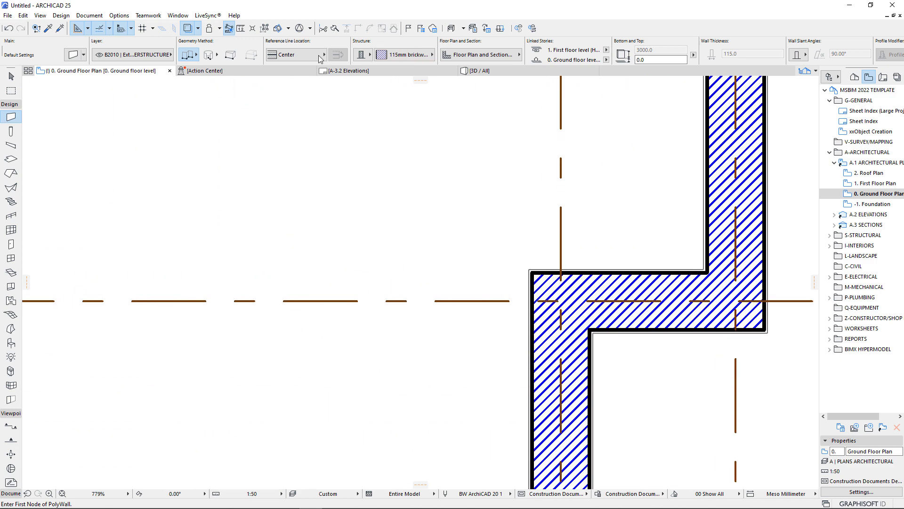
left_click(291, 56)
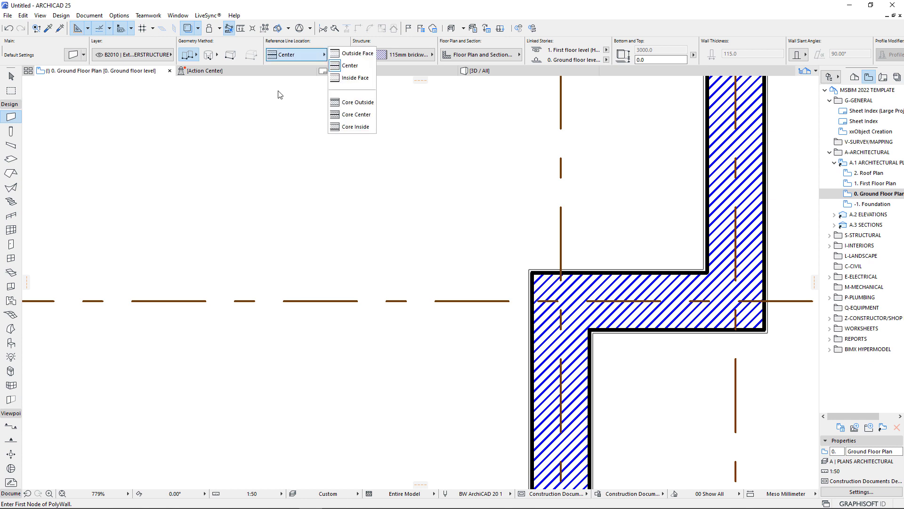
left_click(351, 80)
left_click(528, 300)
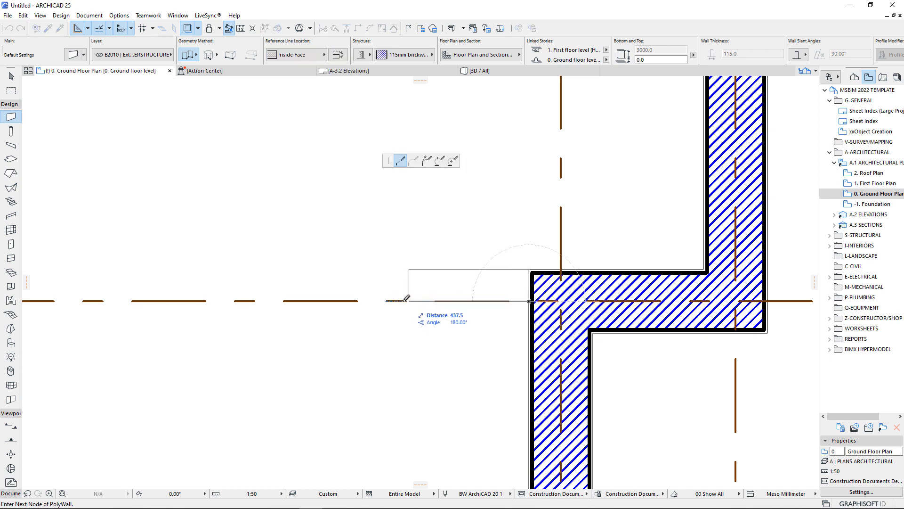
scroll(630, 291, "down", 5)
scroll(616, 278, "down", 3)
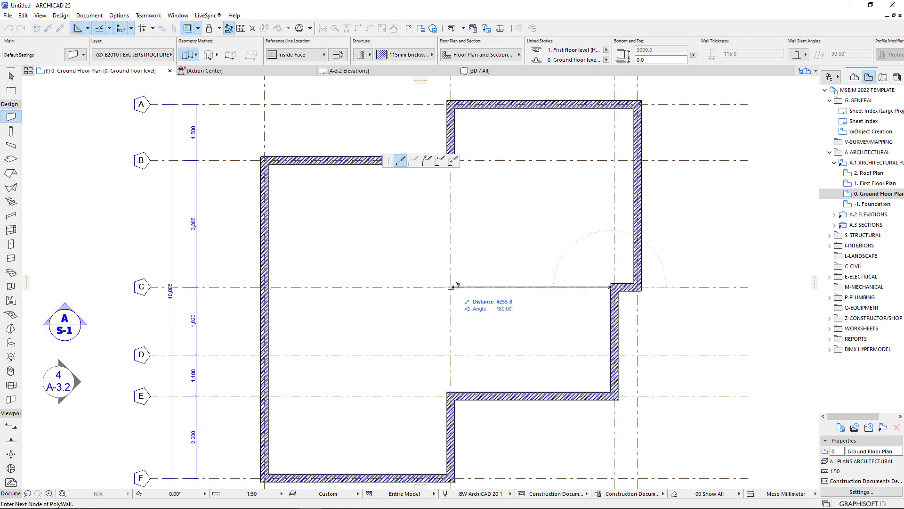
key("Escape")
- Draw a 115mm interior wall along gridline C from the inner face of the exterior wall at grid 3 to gridline 2
scroll(610, 287, "up", 5)
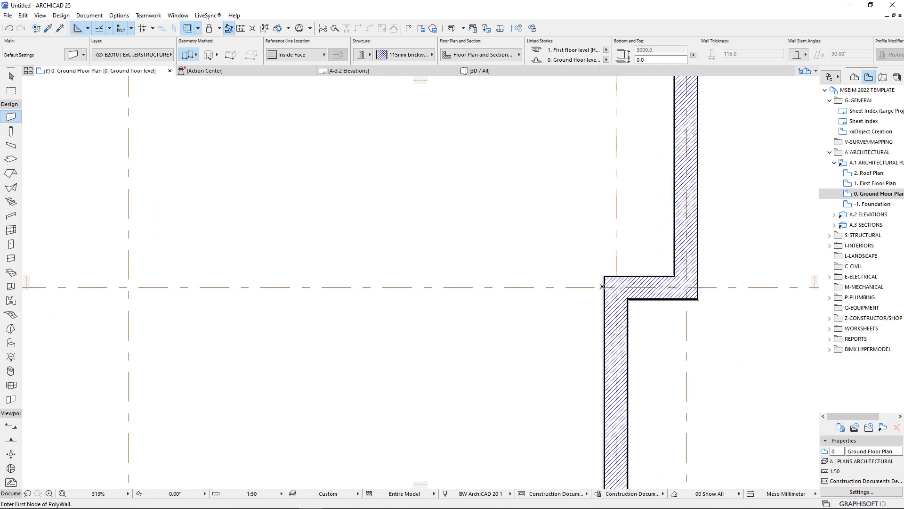
left_click(604, 286)
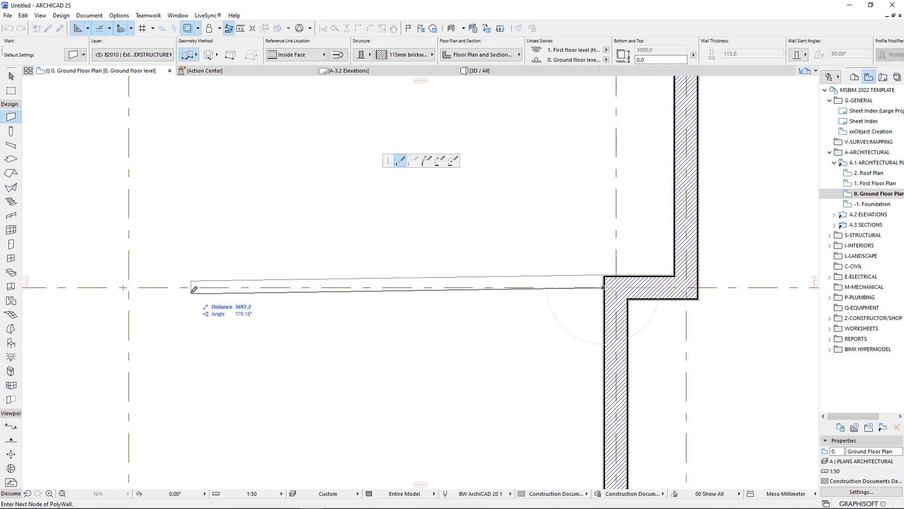
double_click(130, 286)
scroll(360, 199, "down", 4)
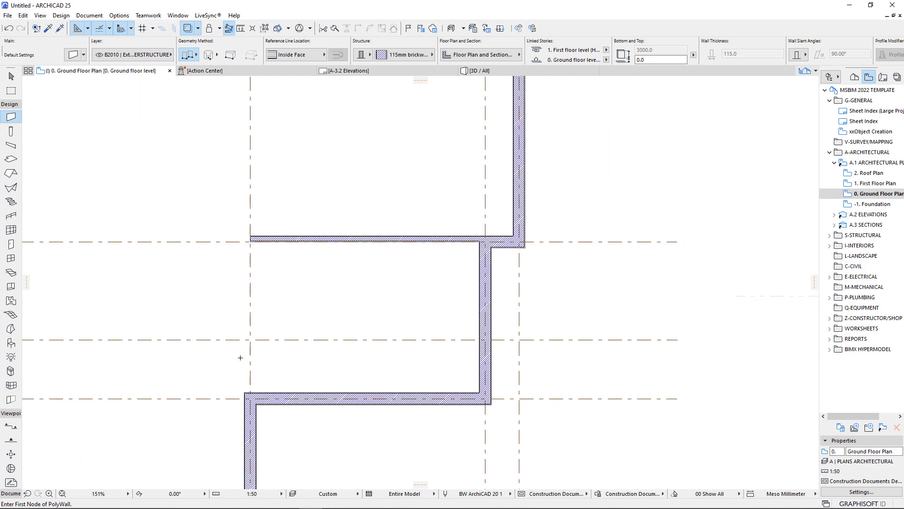
- Draw a second 115mm interior wall along gridline D from the exterior wall's inner face at grid 3 to gridline 2
scroll(250, 392, "up", 4)
scroll(250, 392, "down", 2)
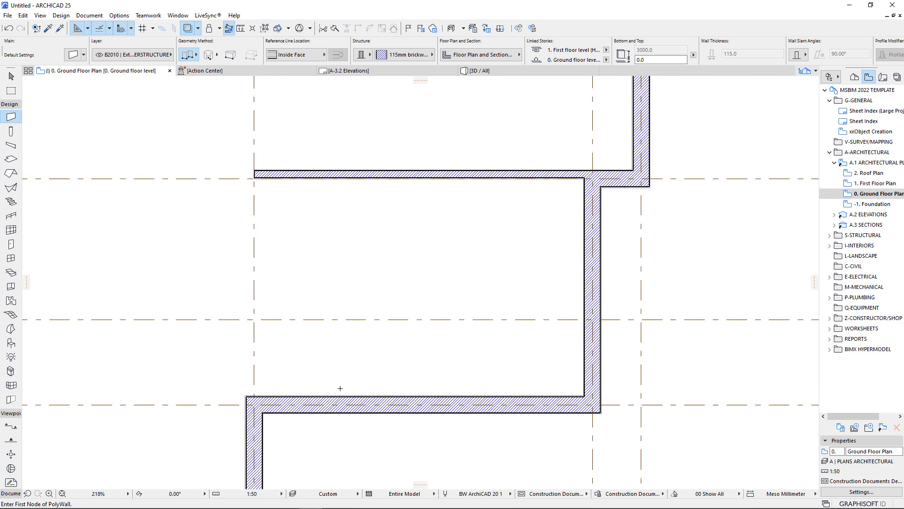
left_click(584, 319)
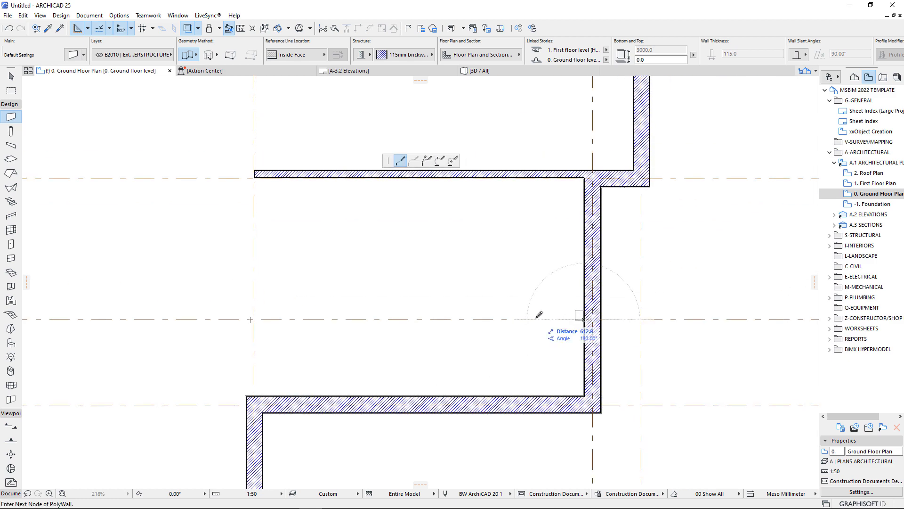
double_click(254, 320)
scroll(349, 377, "down", 6)
scroll(348, 381, "up", 6)
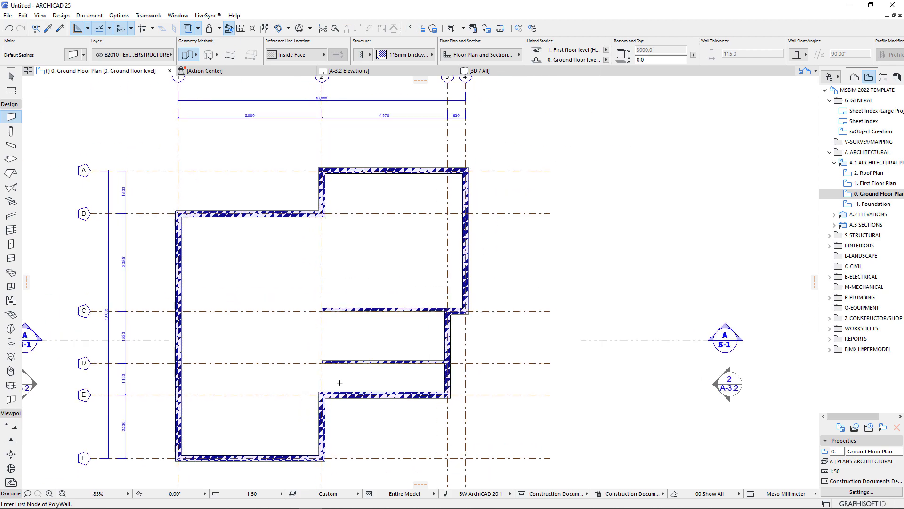
- Select the gridline 2 wall between E and F and the gridline B wall, and join them at B-2
key("ctrl+a")
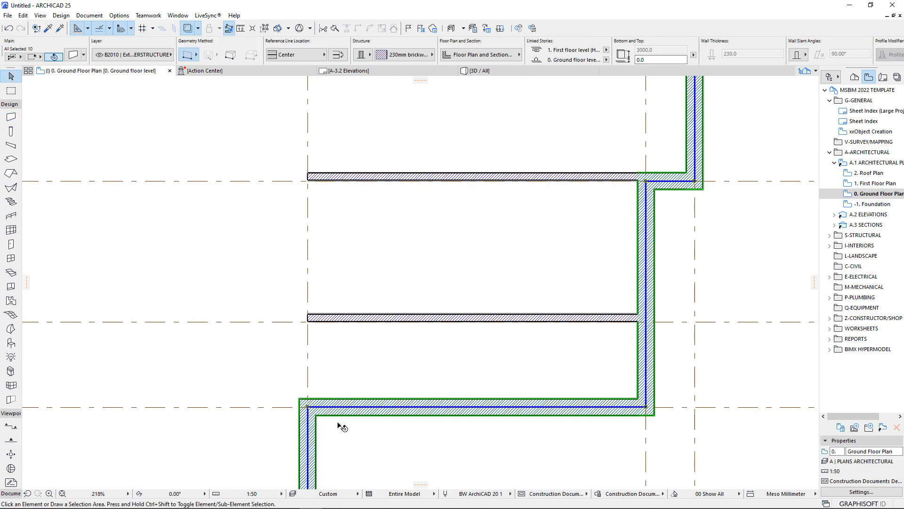
scroll(343, 471, "down", 3)
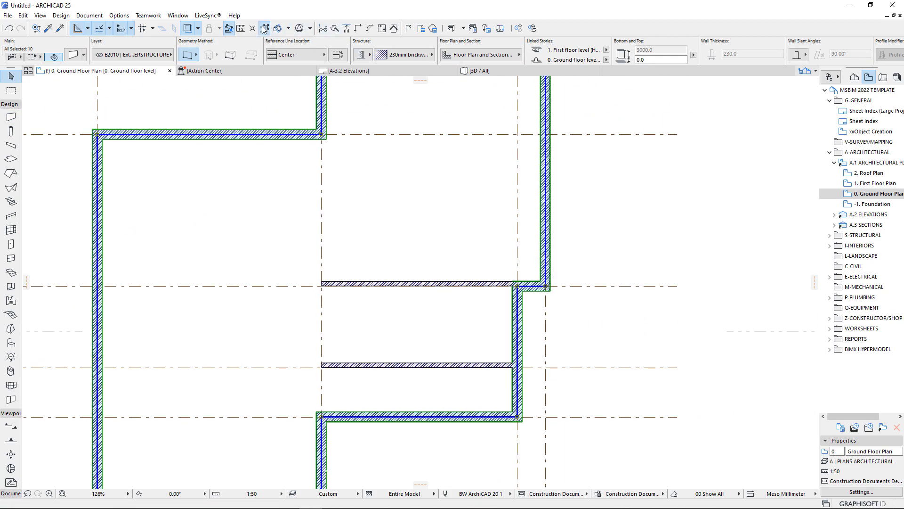
left_click(323, 439)
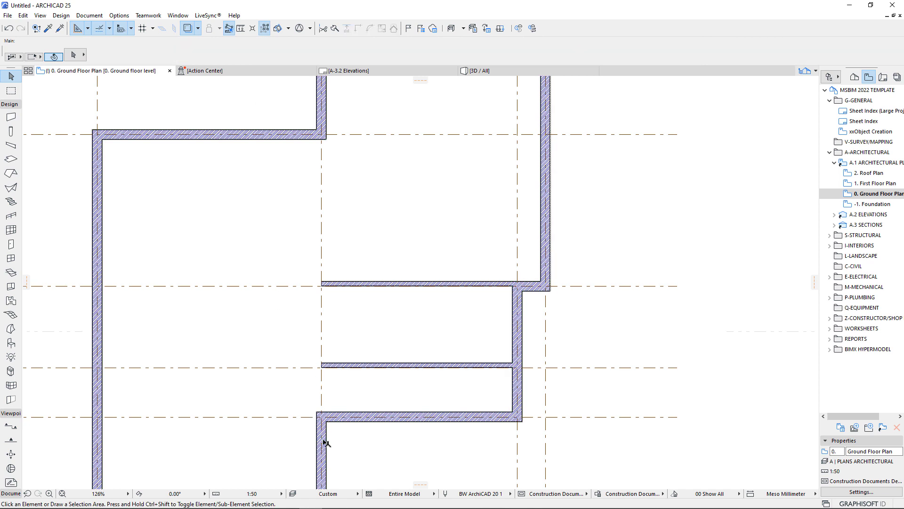
left_click(312, 137, "shift")
left_click(358, 28)
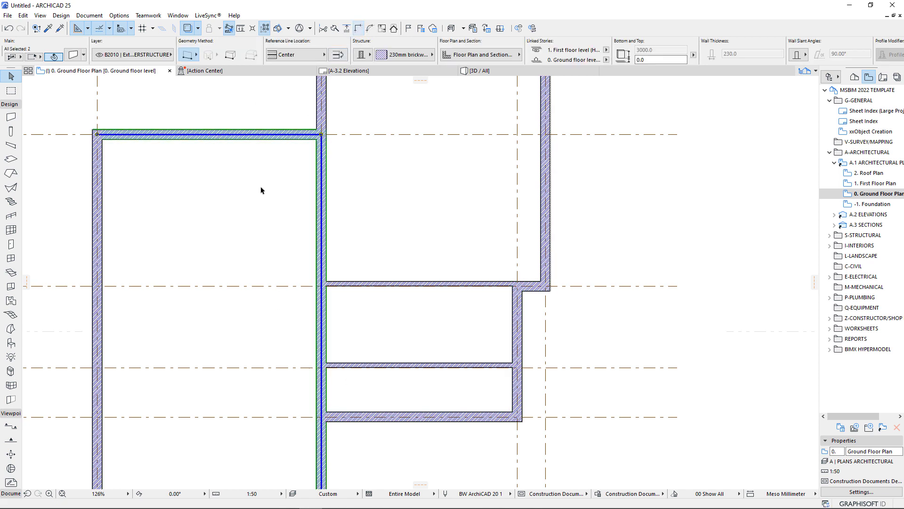
left_click(329, 246)
- Using the gridline D wall's settings, draw a chain 1200 mm out from the gridline 2 wall between D and E, ending up at the gridline C wall
scroll(327, 232, "down", 3)
scroll(369, 254, "up", 5)
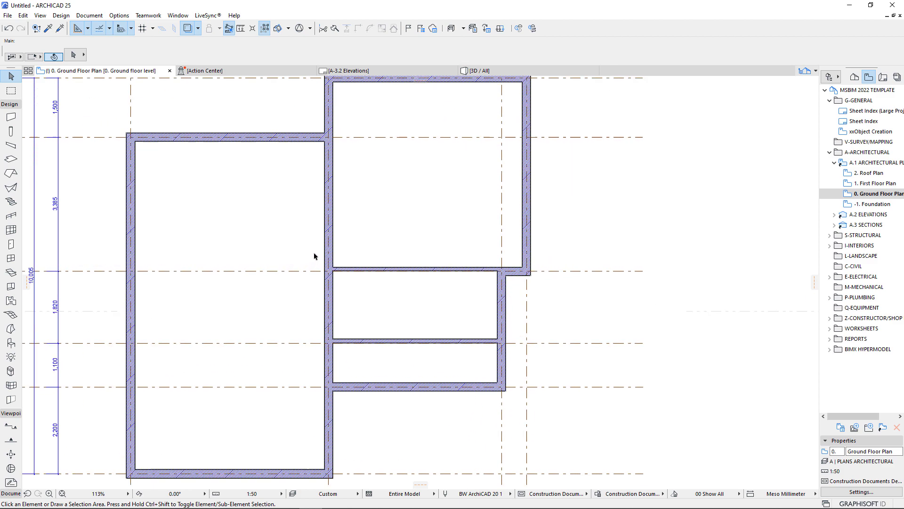
scroll(402, 445, "up", 1)
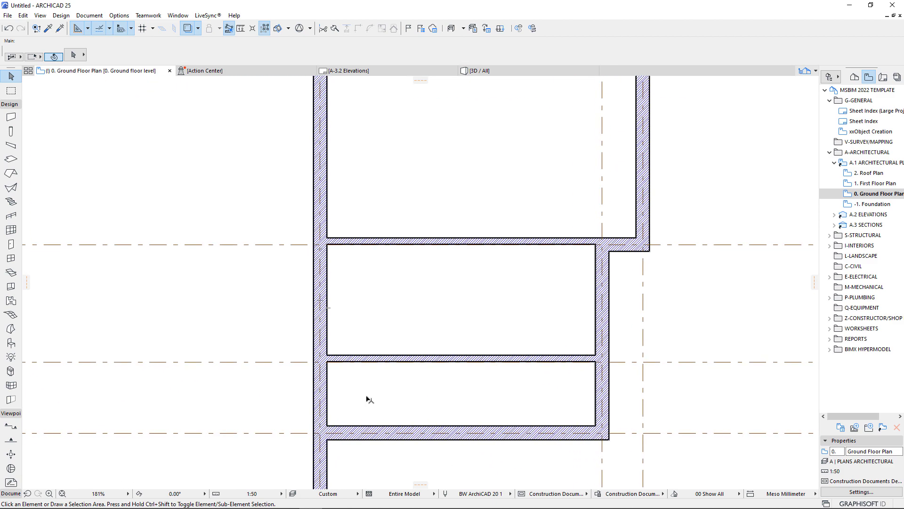
left_click(379, 364, "alt")
left_click(328, 386)
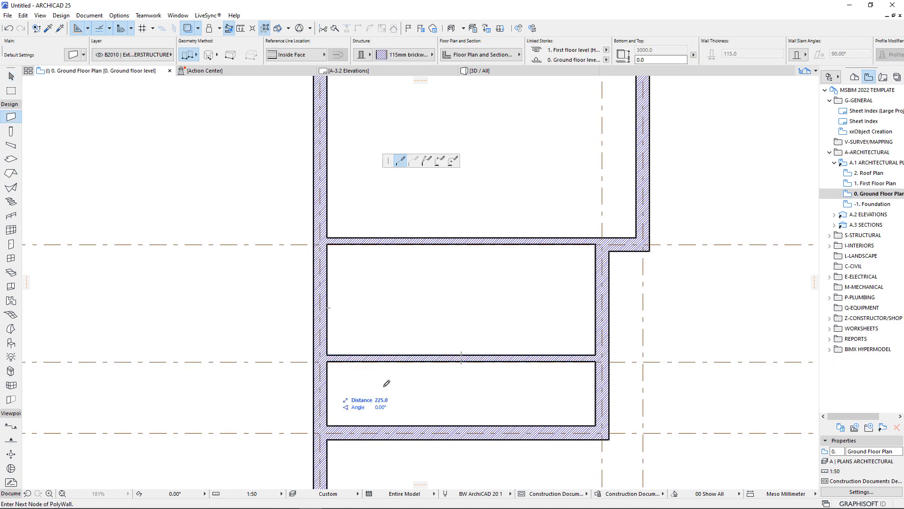
type("12")
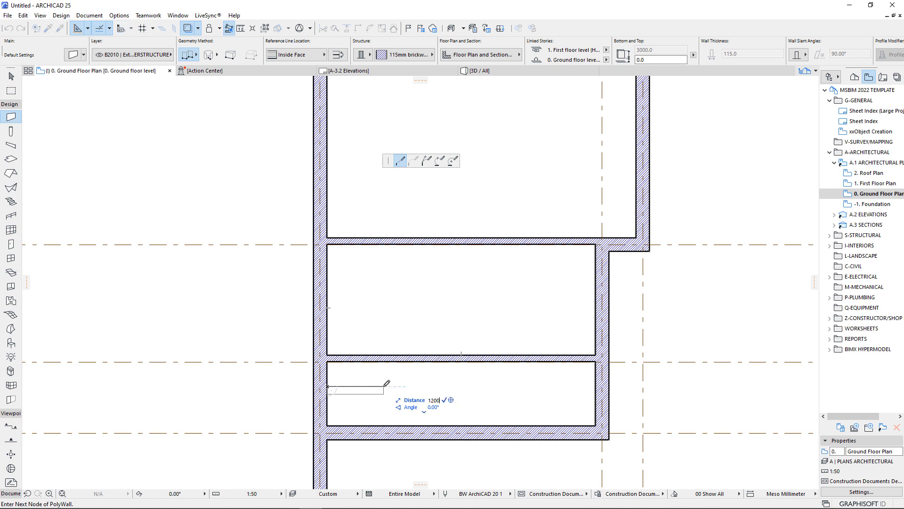
type("00")
key("Return")
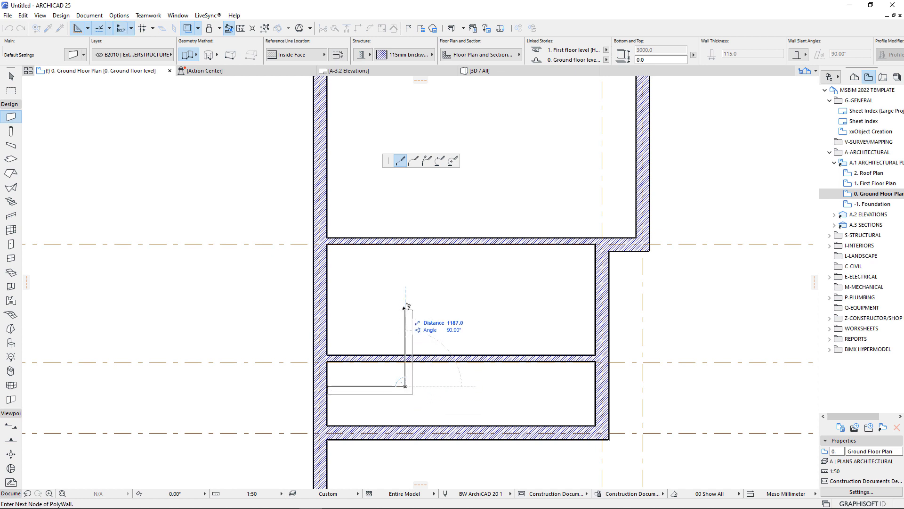
double_click(405, 244)
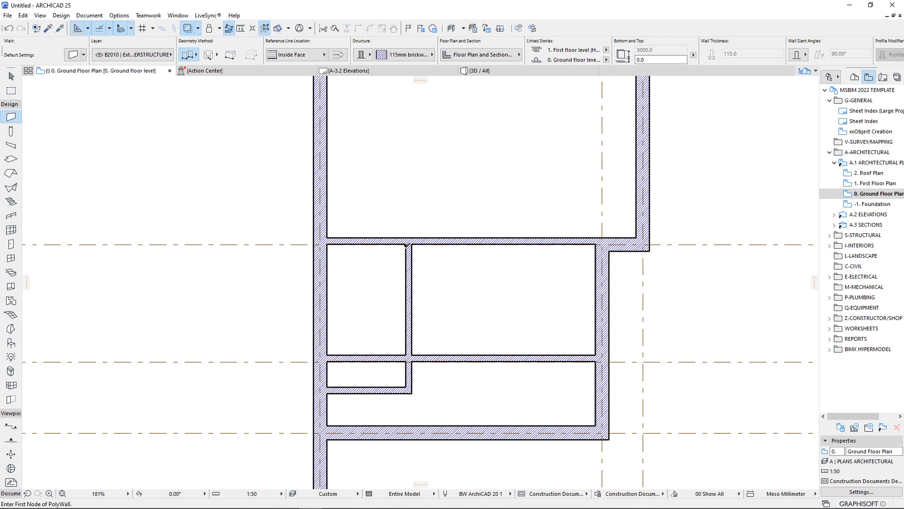
- Delete the short horizontal 1200 mm wall segment between gridlines D and E
key("Escape")
left_click(375, 392)
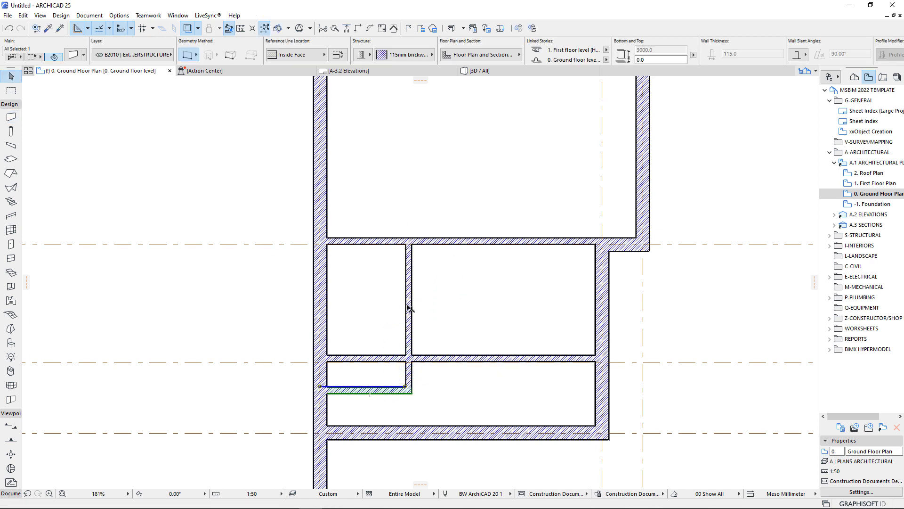
key("Delete")
- Adjust the vertical partition so that it extends to the inner face of the exterior wall on gridline E
left_click(412, 375)
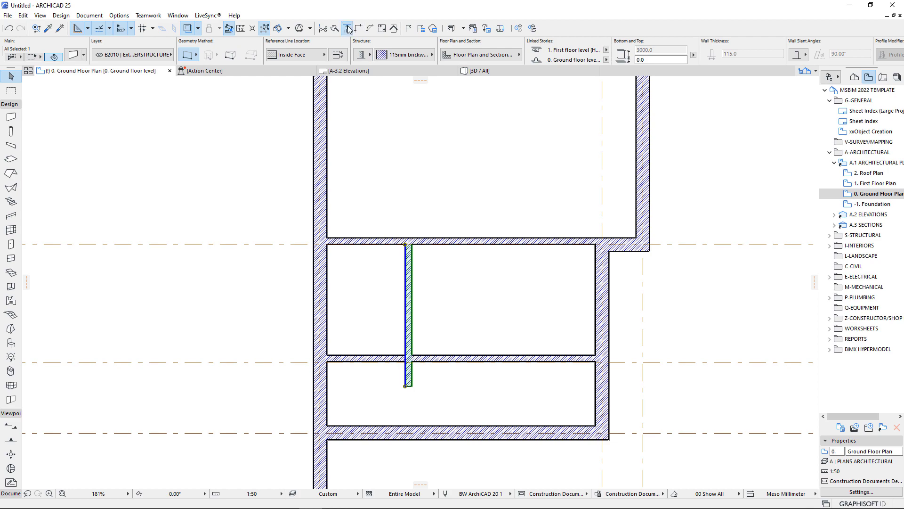
left_click(347, 28)
left_click(402, 426)
- Adjust the vertical partition's lower end to the exterior wall's centre line on gridline E so the two walls merge
scroll(406, 434, "up", 6)
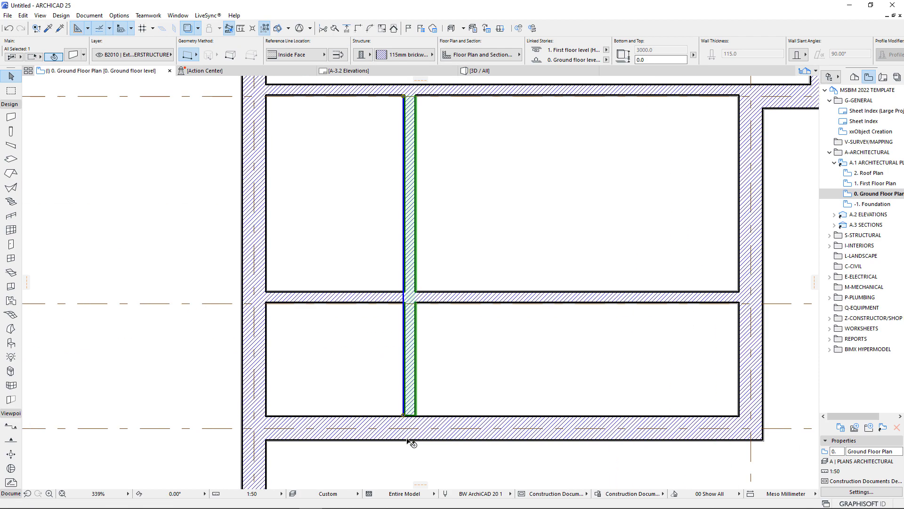
left_click(347, 29)
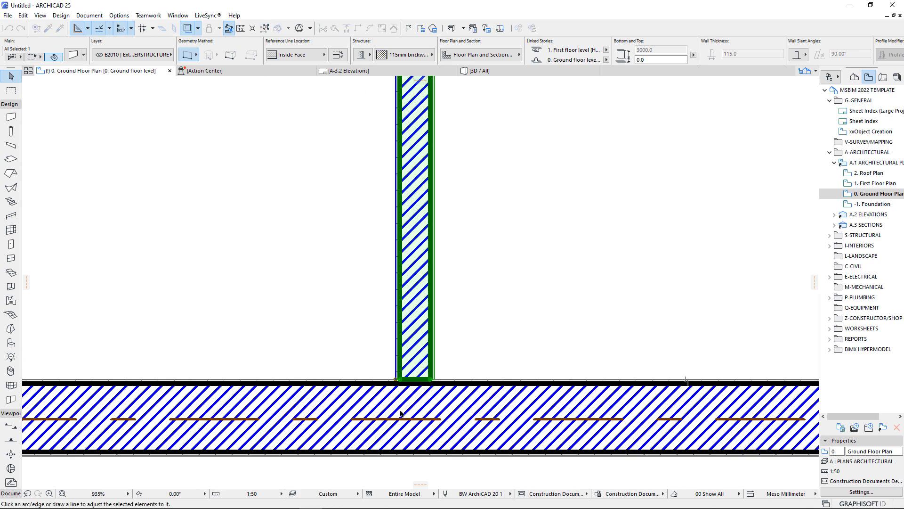
left_click(398, 419)
scroll(401, 414, "down", 6)
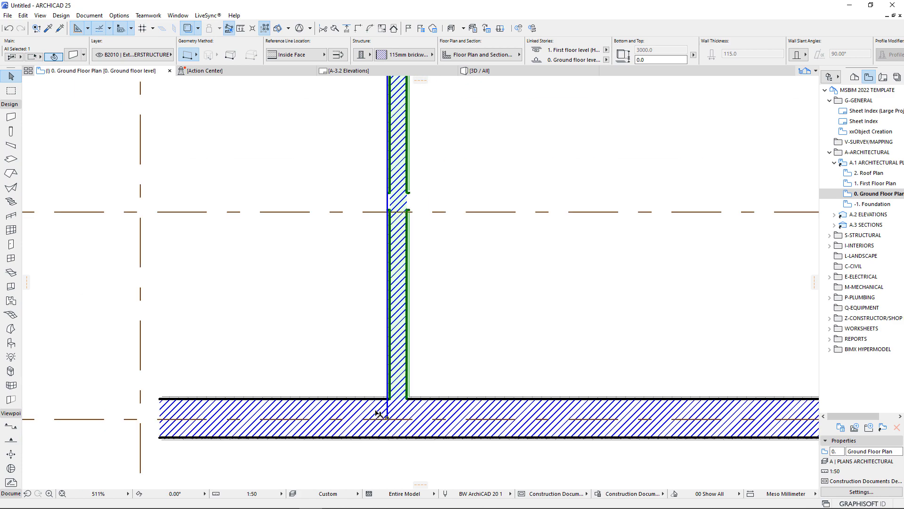
scroll(379, 409, "up", 6)
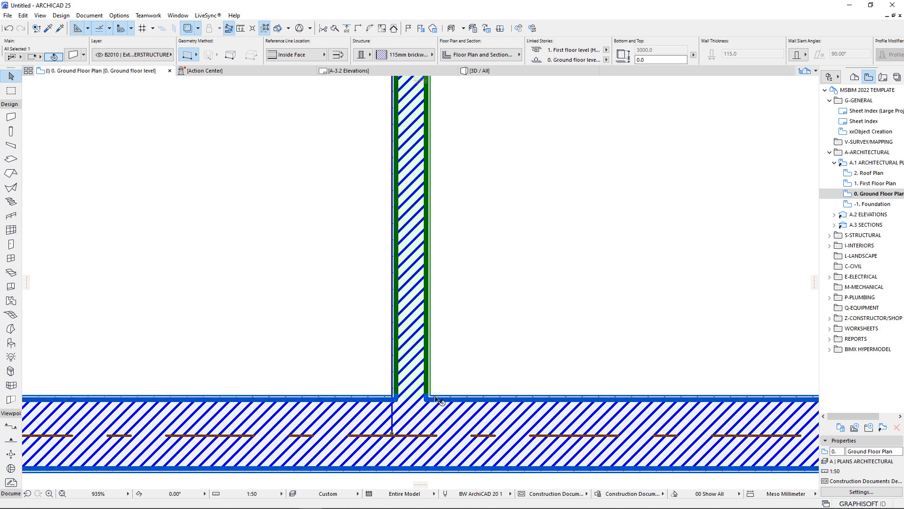
key("Escape")
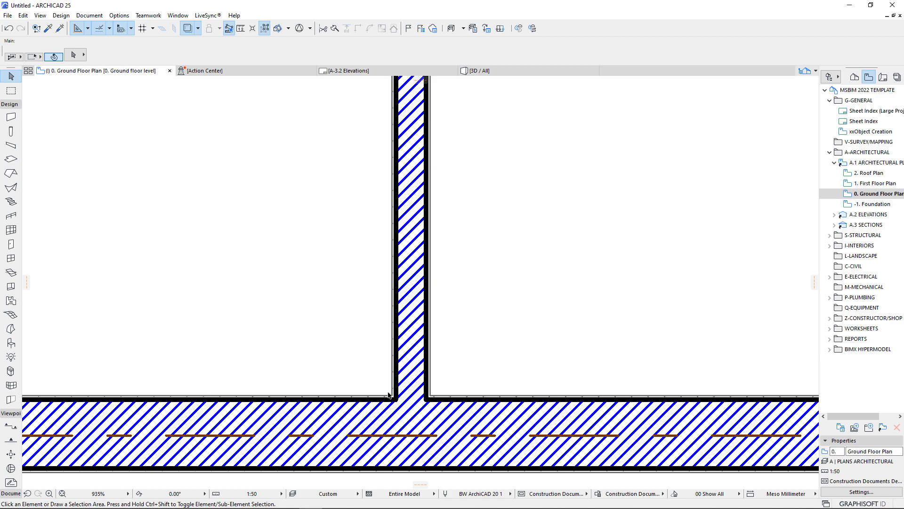
scroll(387, 398, "down", 5)
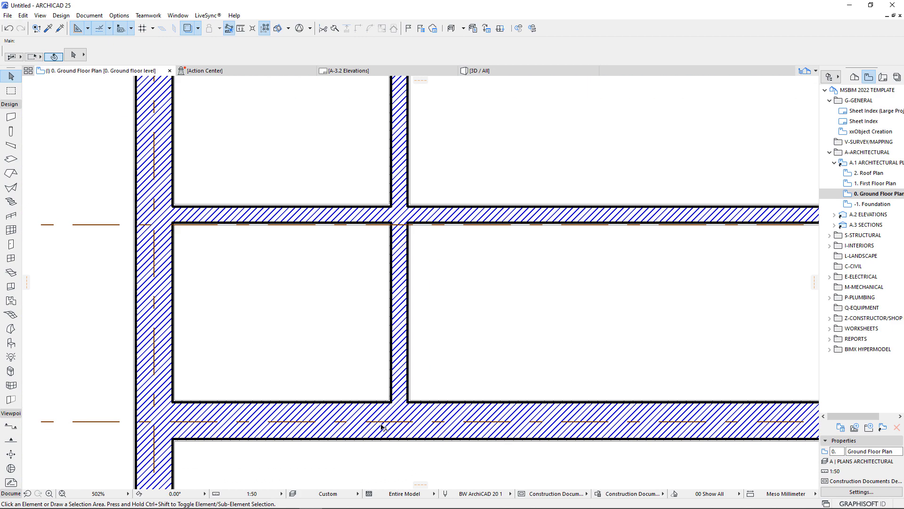
- Delete the short 115 mm wall segment on gridline D between the gridline 2 wall and the vertical partition
left_click(338, 315)
key("Delete")
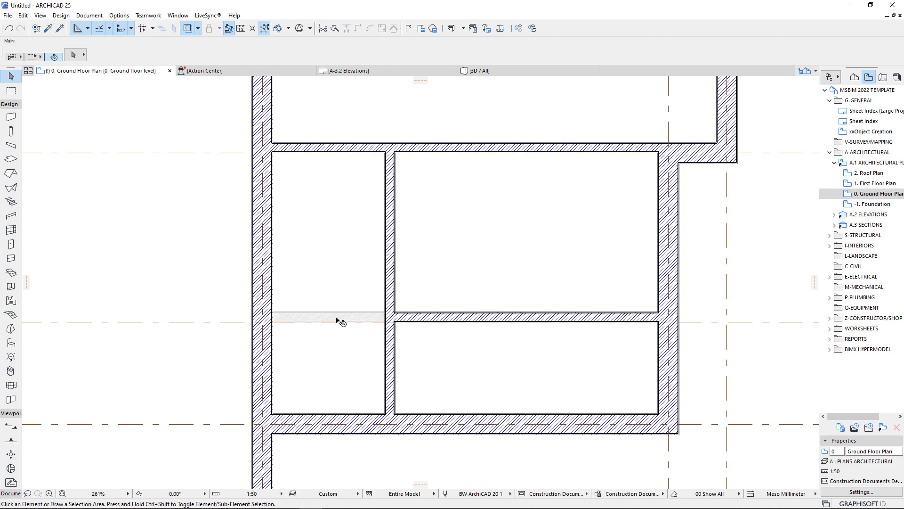
scroll(354, 342, "down", 3)
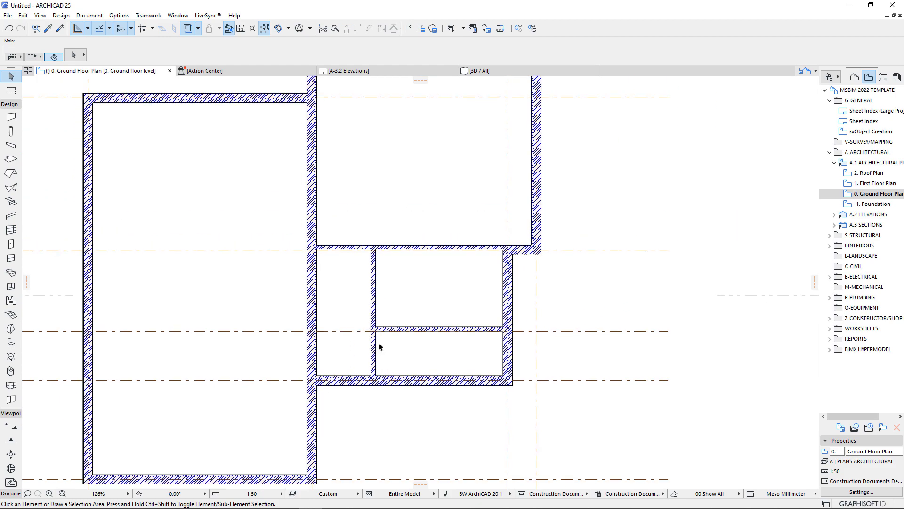
- Adjust the exterior wall on gridline E so that it extends past gridline 3 to gridline 4
scroll(379, 345, "down", 2)
scroll(412, 309, "up", 3)
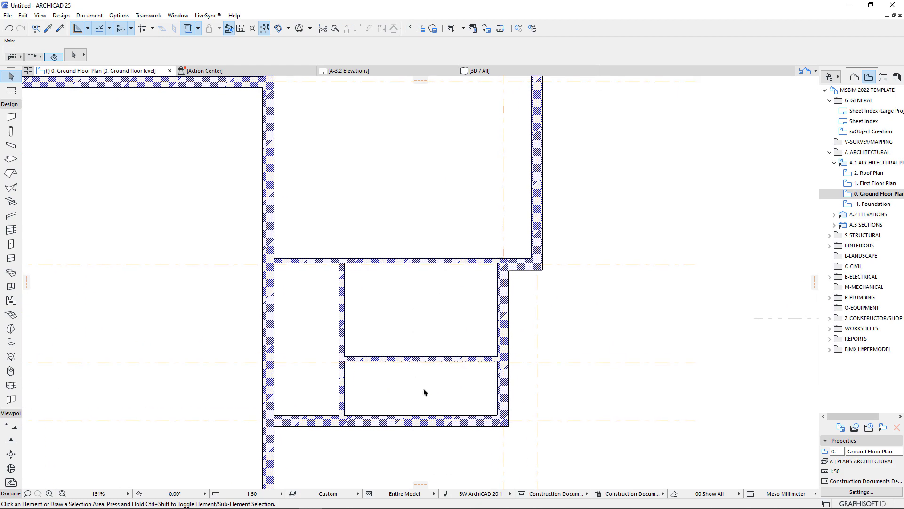
scroll(421, 391, "down", 2)
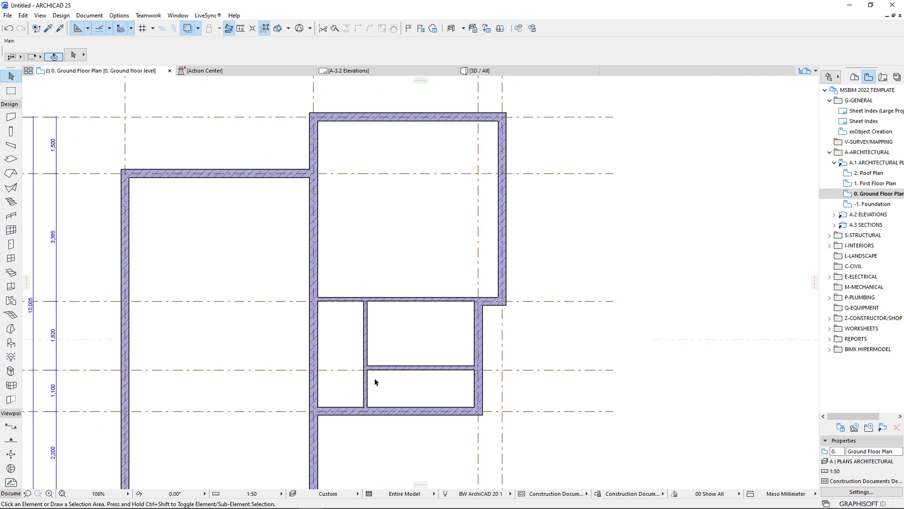
scroll(367, 306, "down", 2)
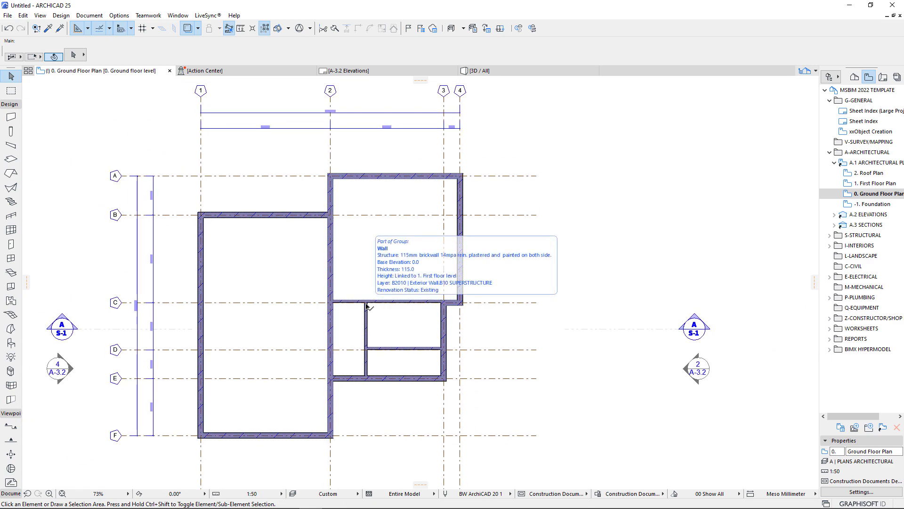
scroll(293, 324, "up", 1)
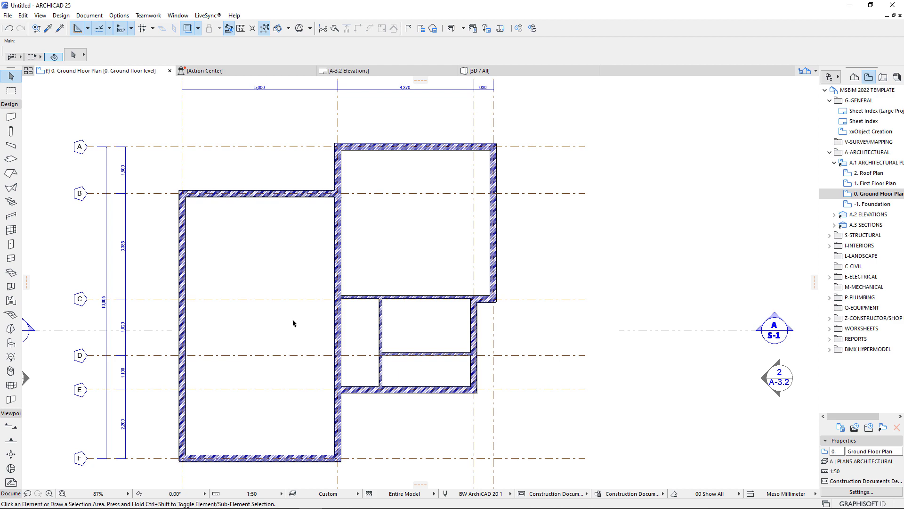
scroll(520, 403, "up", 6)
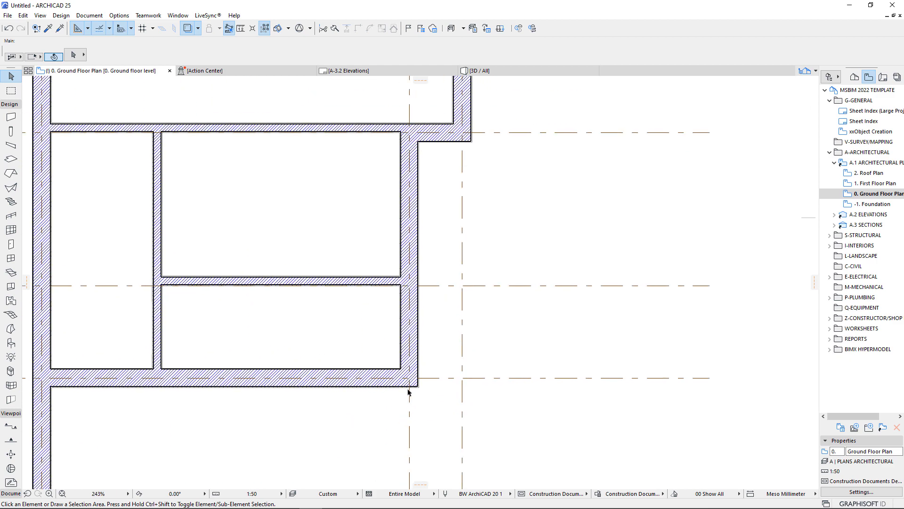
left_click(381, 383)
left_click(347, 29)
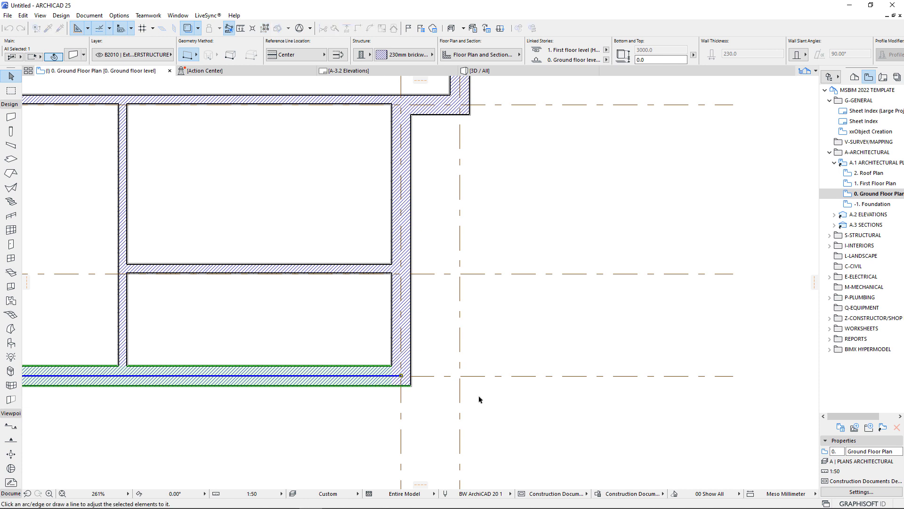
left_click(460, 363)
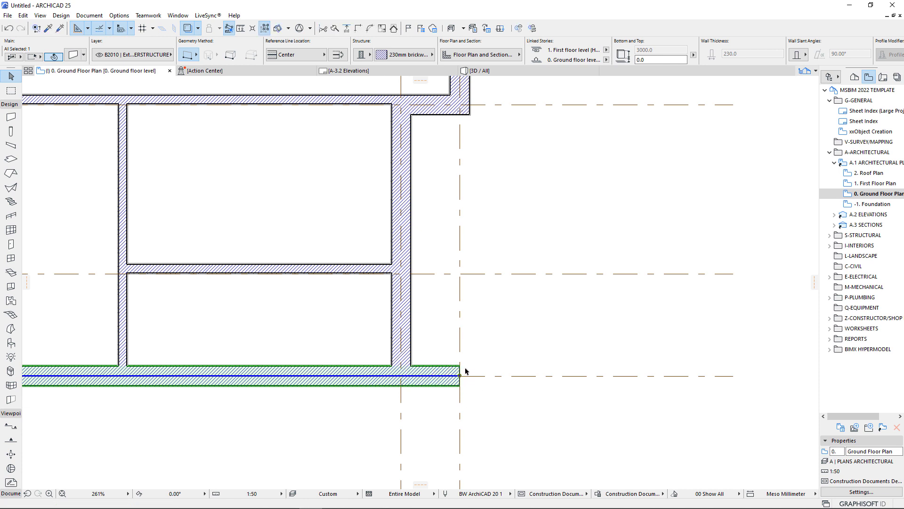
scroll(410, 394, "down", 3)
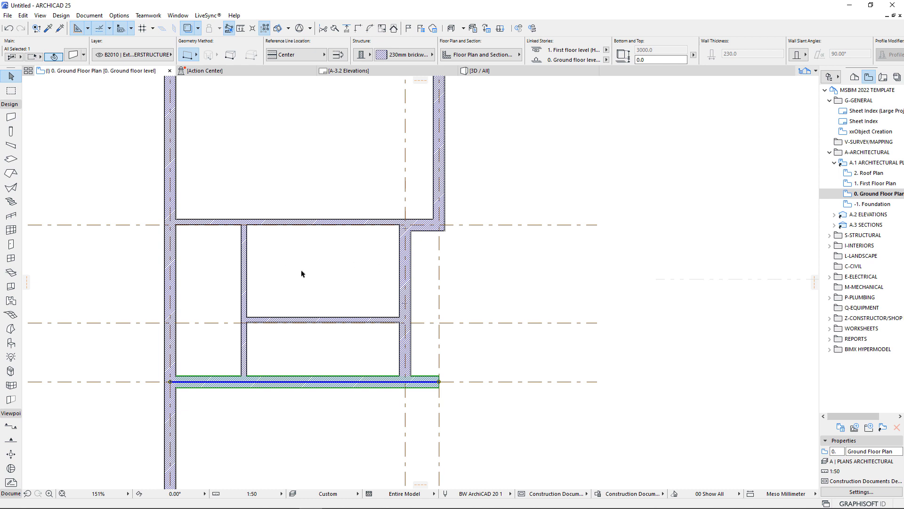
left_click(440, 381)
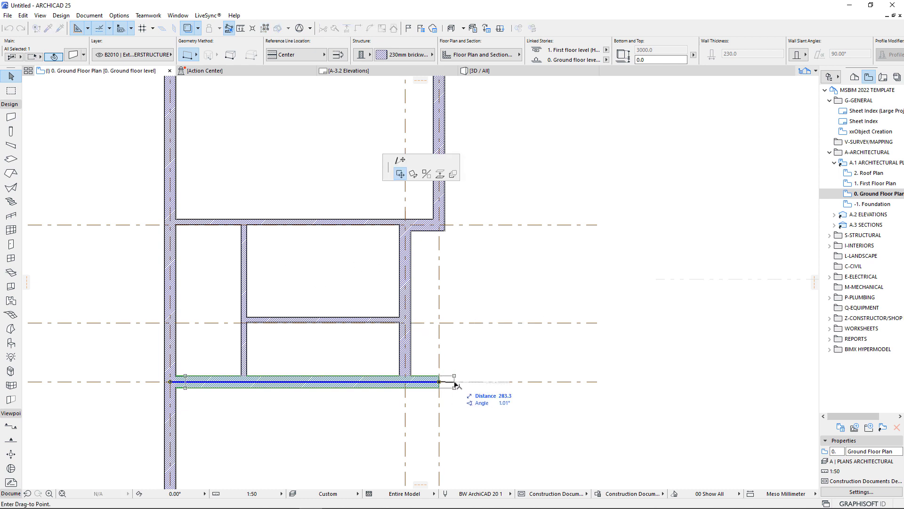
left_click(399, 160)
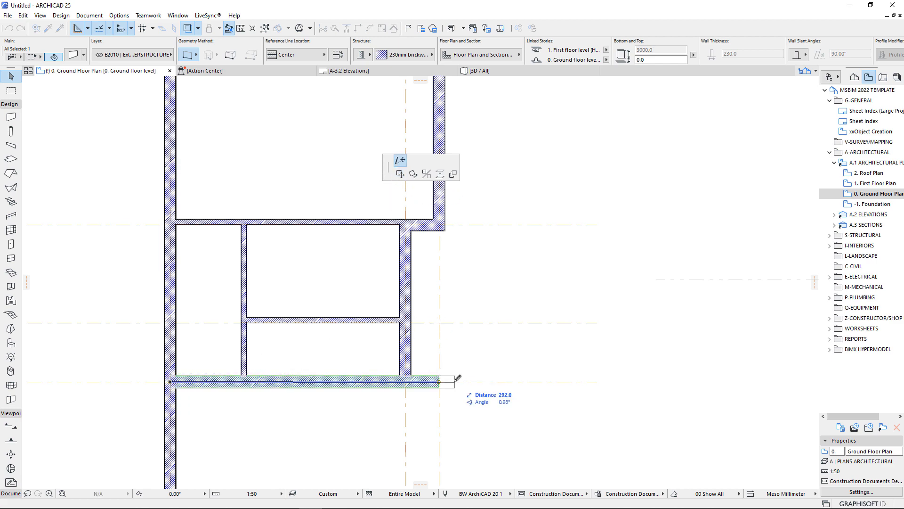
left_click(445, 230)
key("Escape")
- Start the Door tool and open the Swing Doors folder of the MSBIM Doors collection
scroll(473, 267, "down", 3)
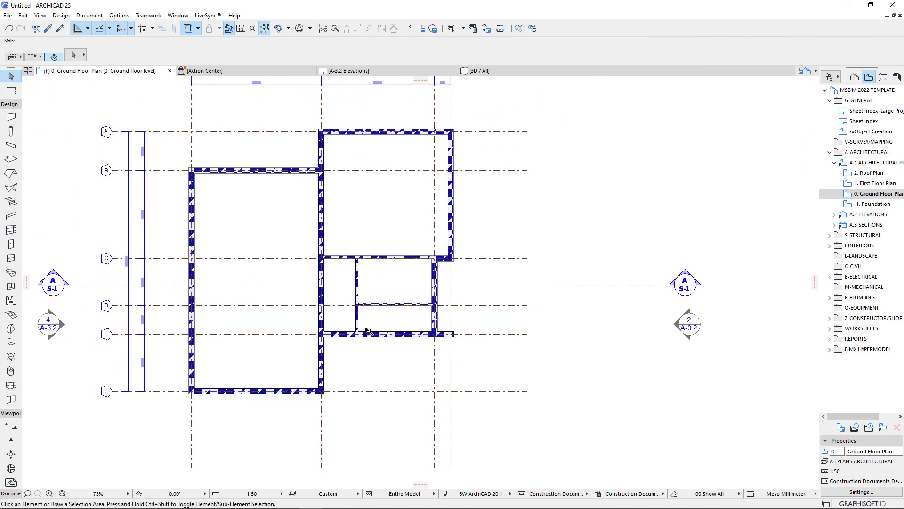
scroll(367, 328, "down", 1)
scroll(228, 193, "up", 1)
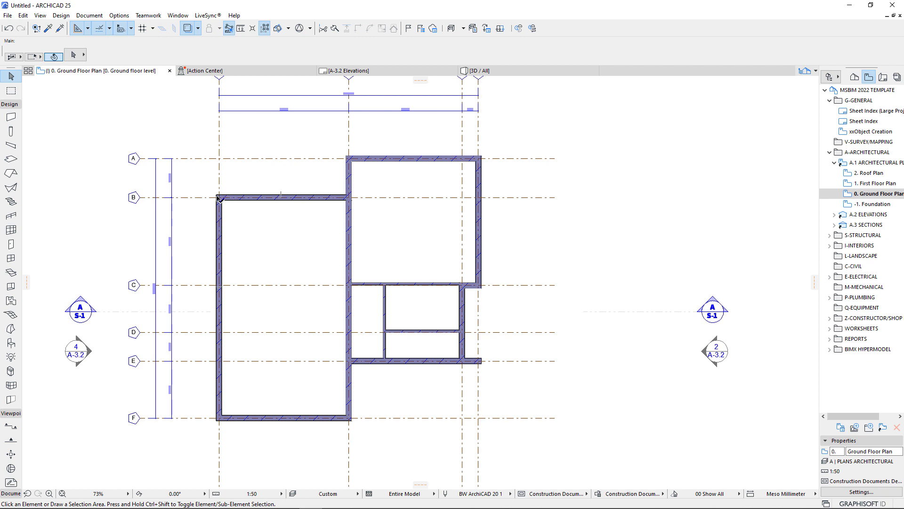
scroll(334, 335, "up", 2)
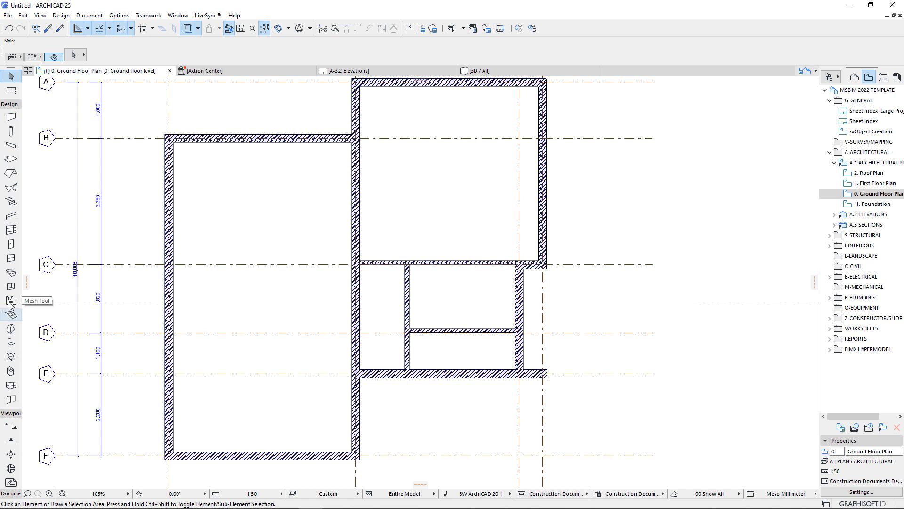
left_click(10, 243)
left_click(83, 55)
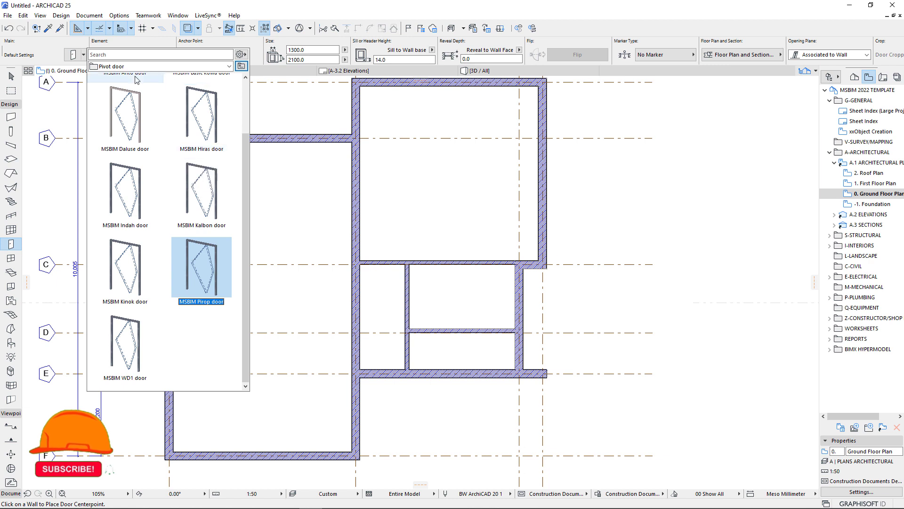
left_click(241, 66)
left_click(127, 186)
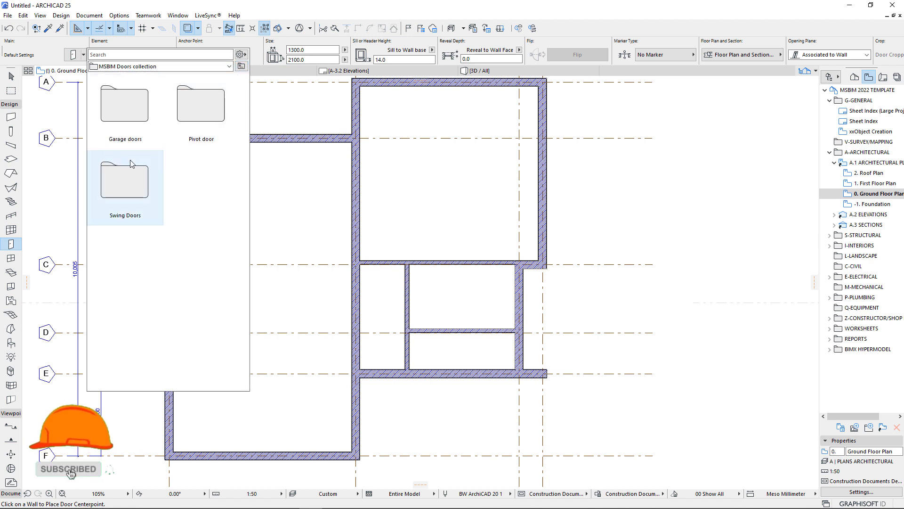
double_click(131, 187)
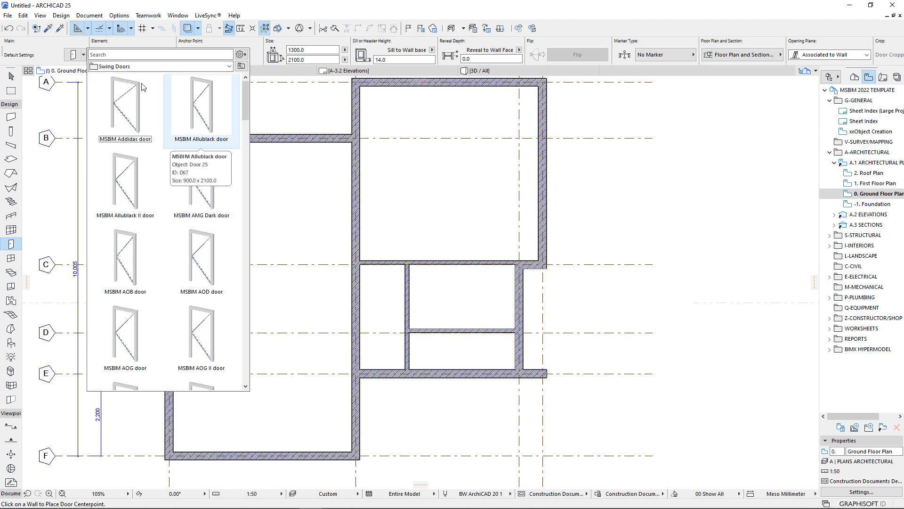
- Add the library file MSBM 2022 RRO Library 23.pla to the project through the Library Manager and apply it
left_click(10, 16)
left_click(8, 15)
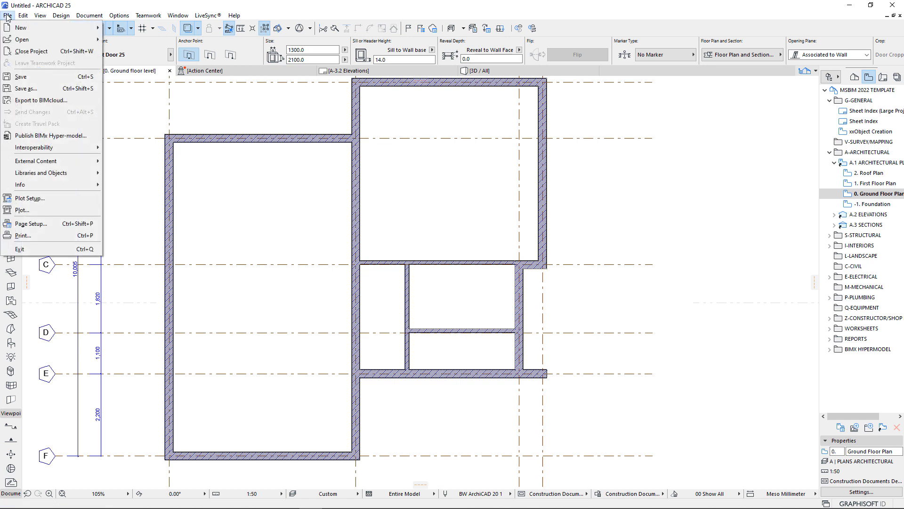
mouse_move(57, 173)
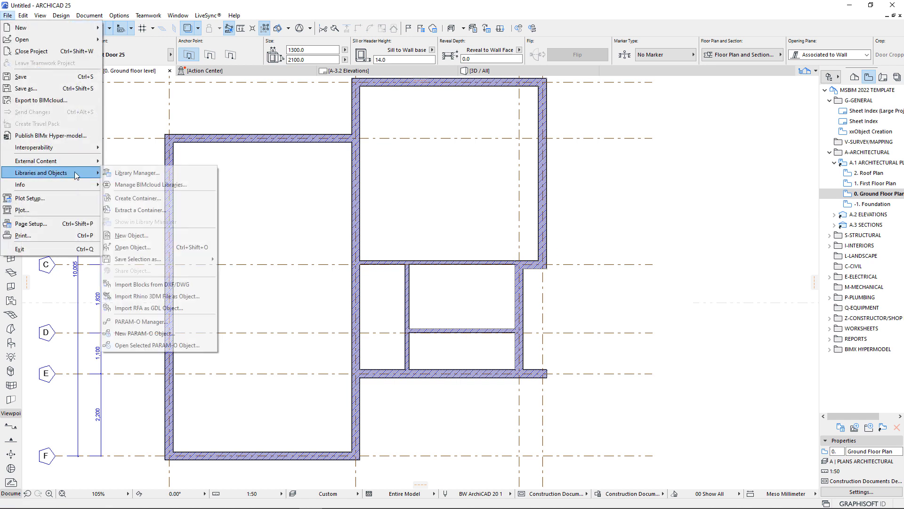
left_click(137, 172)
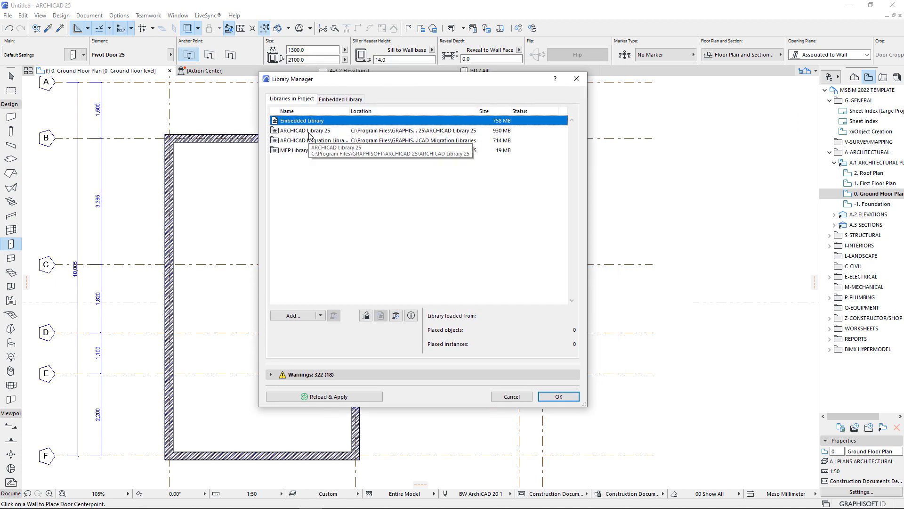
left_click(302, 322)
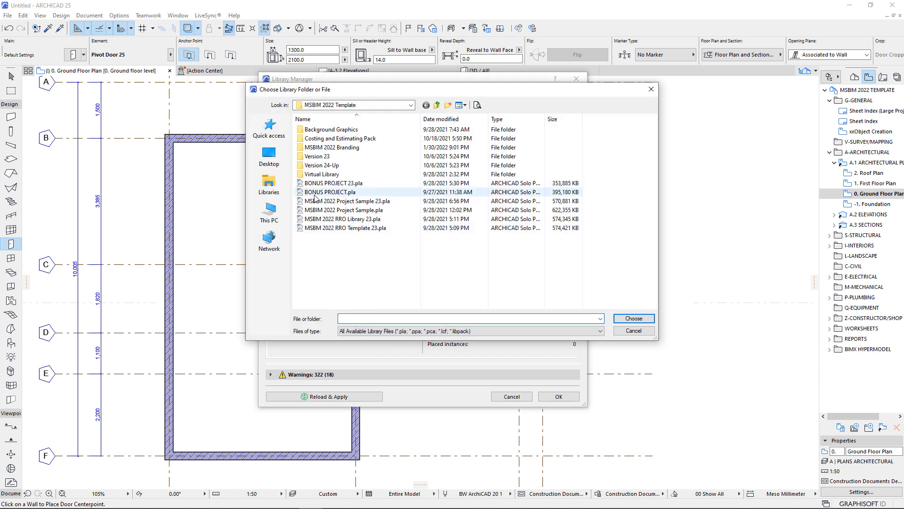
left_click(314, 219)
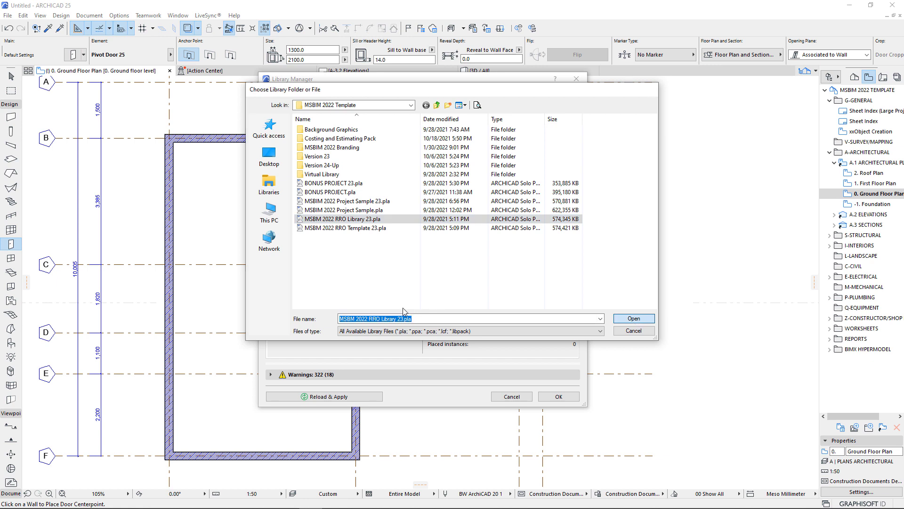
key("Return")
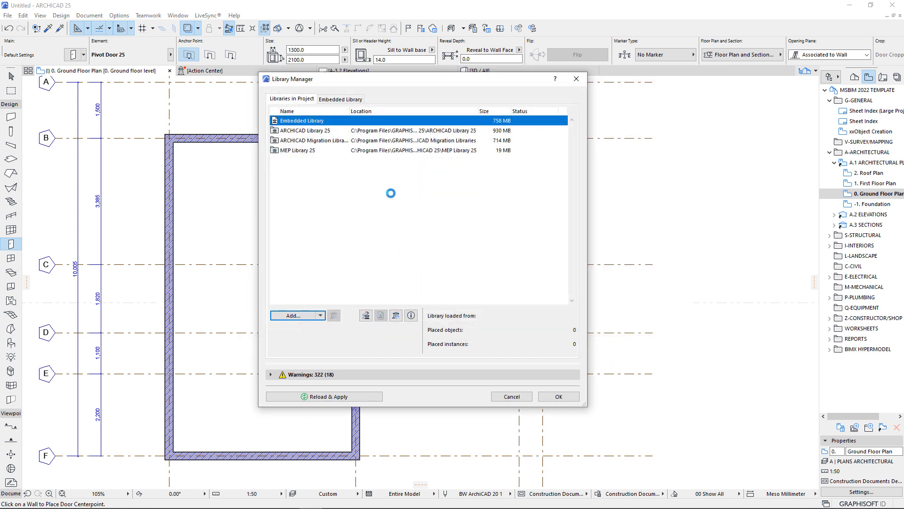
left_click(558, 396)
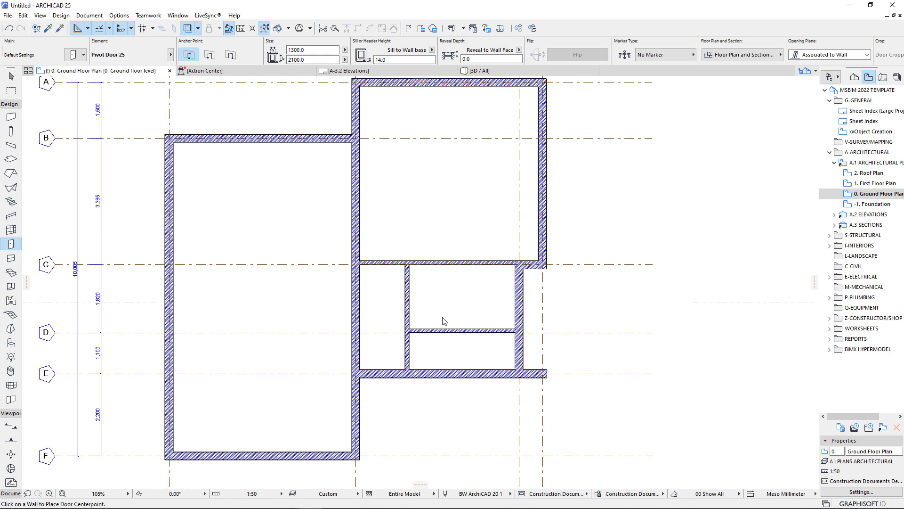
- Place a 900 x 2100 MSBIM Black line door in the vertical partition between gridlines D and E, hinged near E and swinging towards gridline 3
left_click(84, 55)
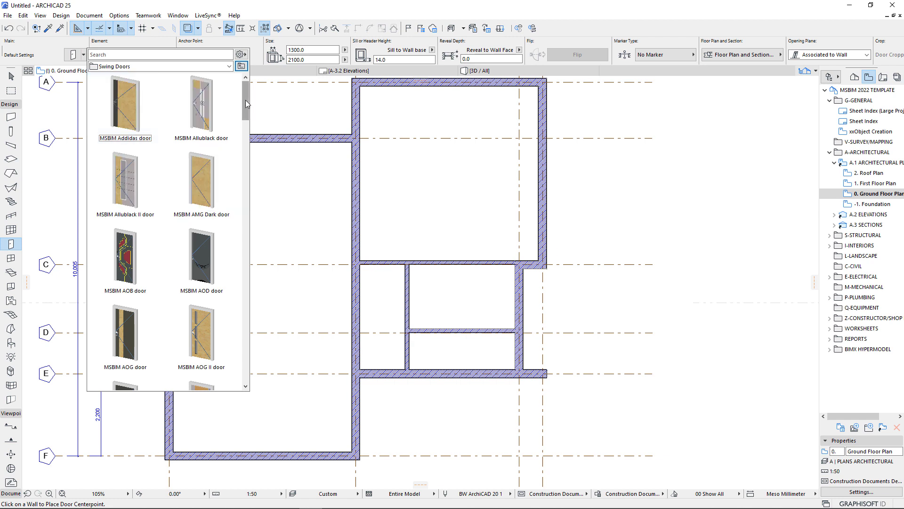
left_click_drag(247, 95, 244, 146)
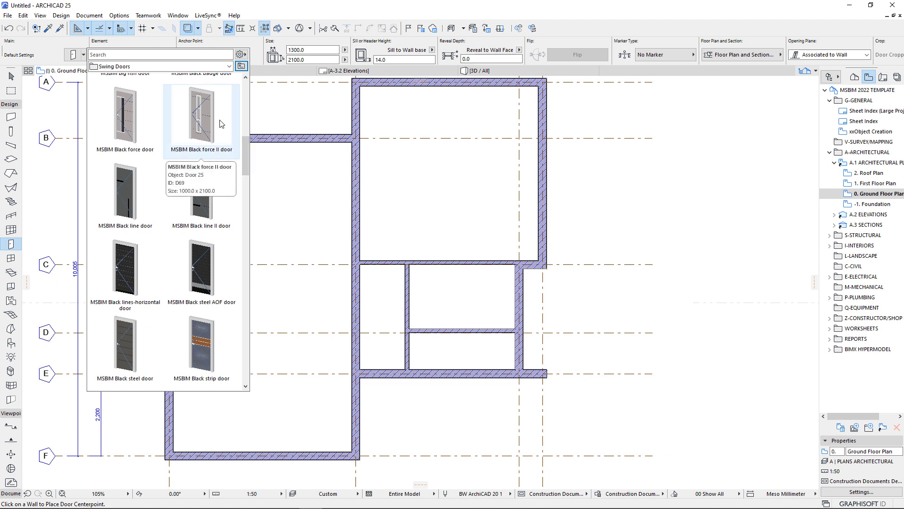
double_click(125, 192)
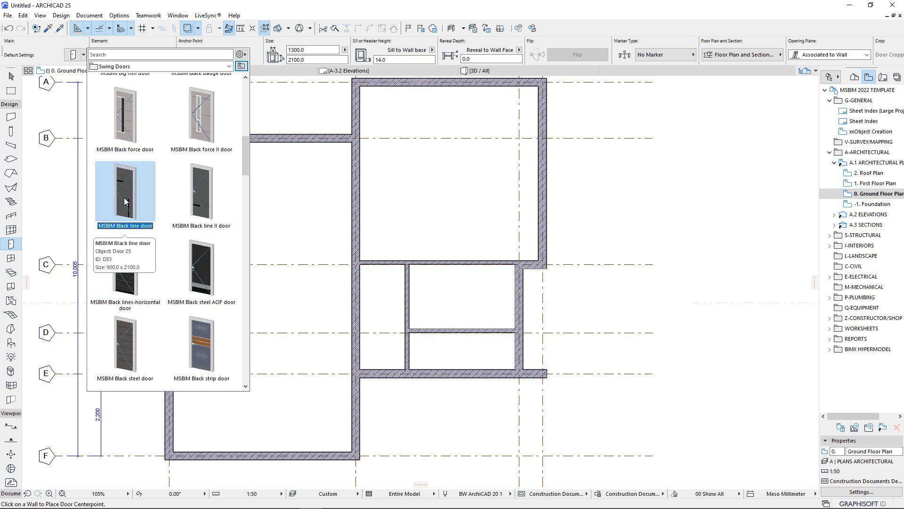
scroll(412, 359, "up", 2)
scroll(412, 359, "up", 3)
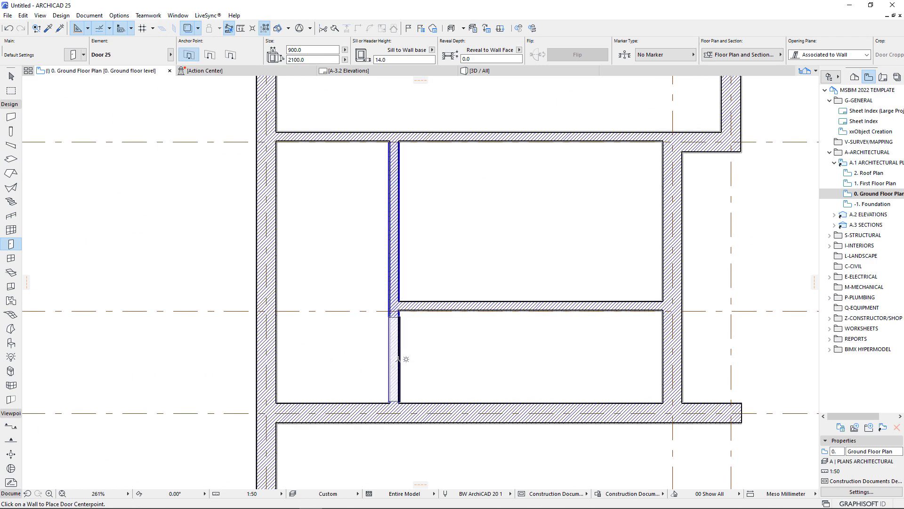
left_click(404, 358)
left_click(497, 390)
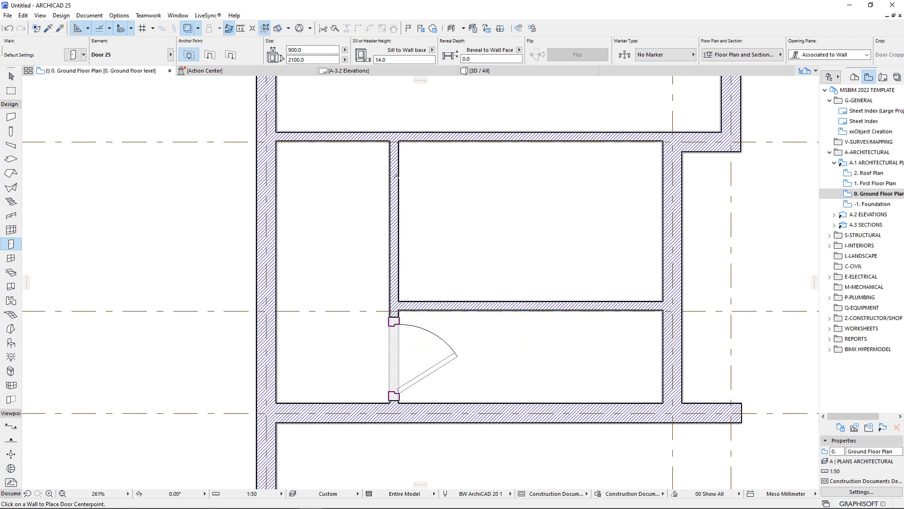
- Place a 1000 x 2100 MSBIM Black lines-horizontal door in the gridline C wall beside gridline 2, swinging into the room between A and C
scroll(317, 301, "down", 2)
scroll(316, 301, "down", 2)
scroll(321, 217, "up", 2)
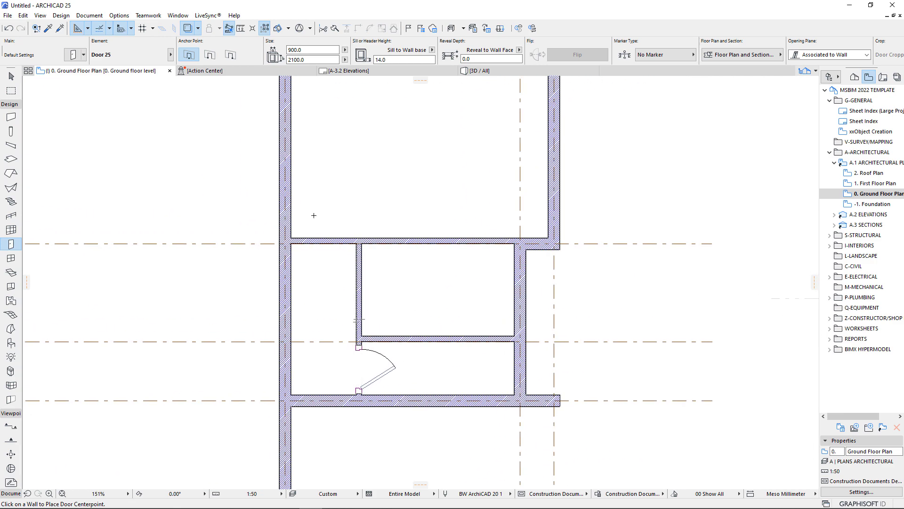
left_click(85, 56)
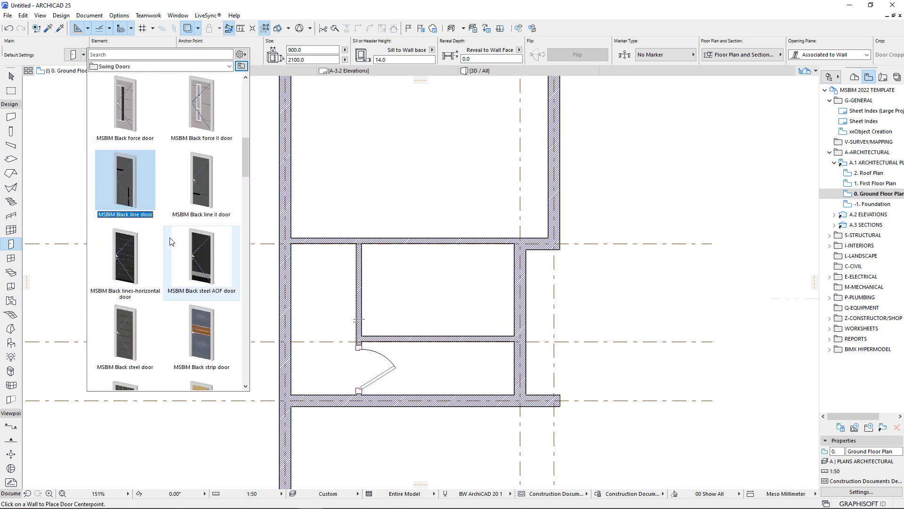
left_click(126, 279)
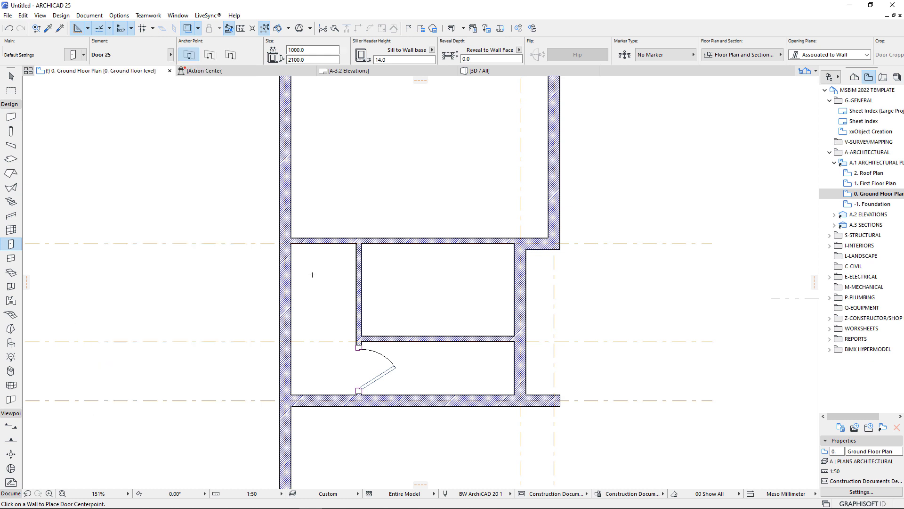
left_click(320, 240)
scroll(353, 179, "down", 3)
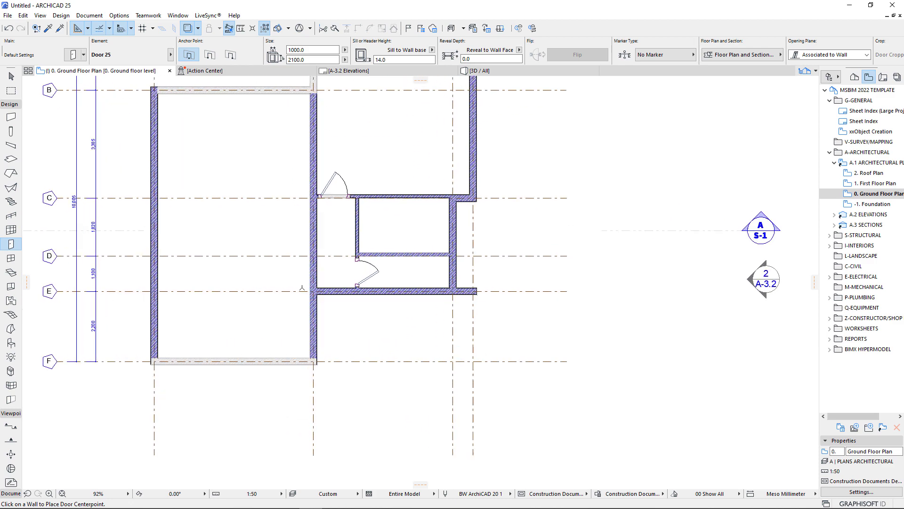
scroll(302, 287, "up", 2)
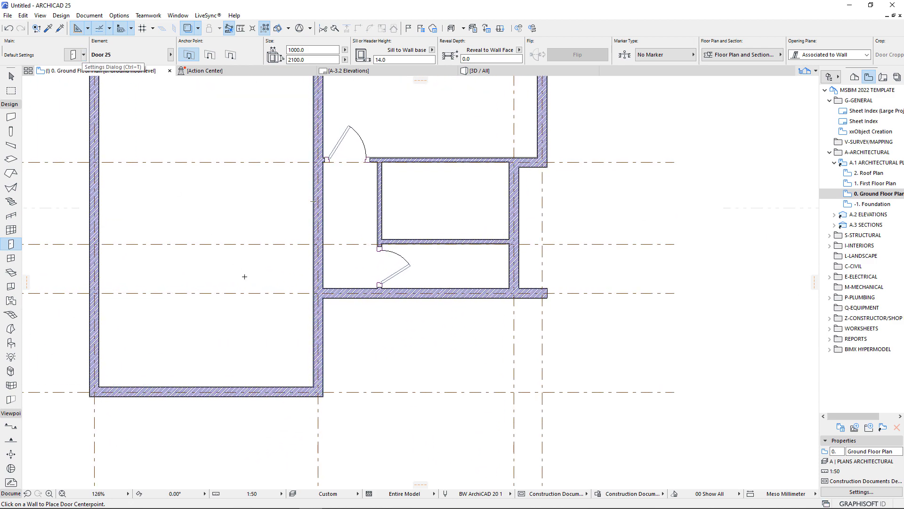
- Place a 1000 x 2100 MSBIM Black Stripped door in the gridline B wall near gridline 1, swinging outward towards gridline A
left_click(75, 54)
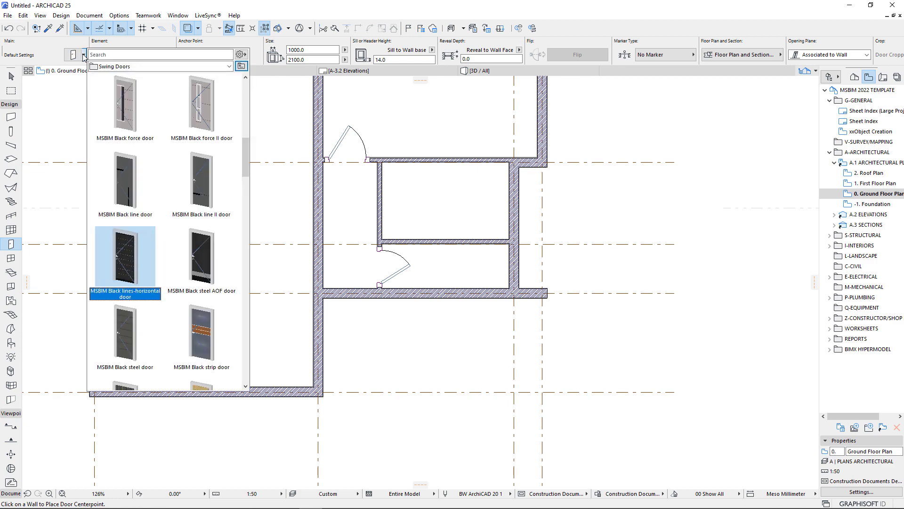
scroll(250, 266, "down", 5)
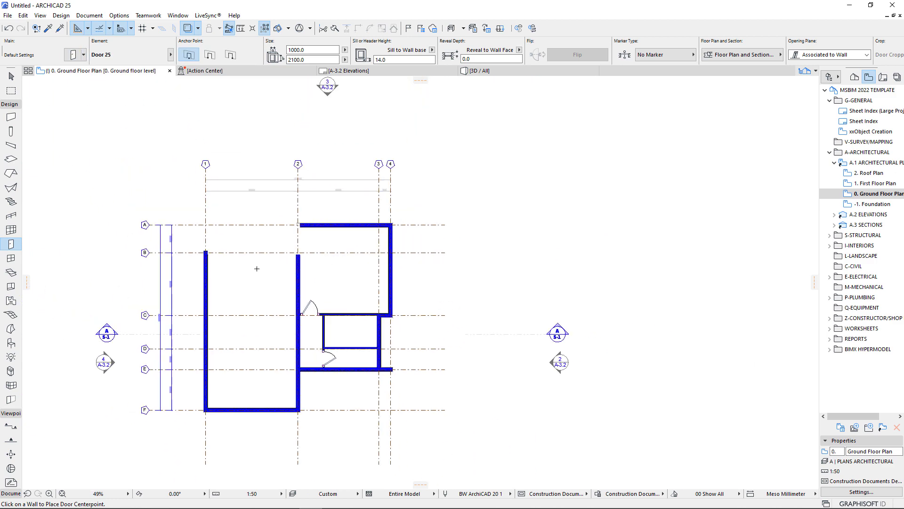
scroll(238, 262, "up", 3)
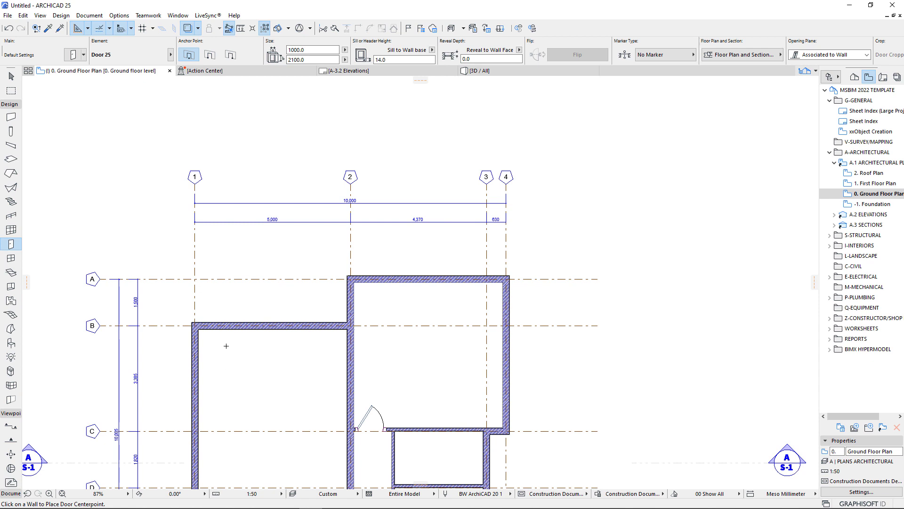
scroll(226, 346, "up", 1)
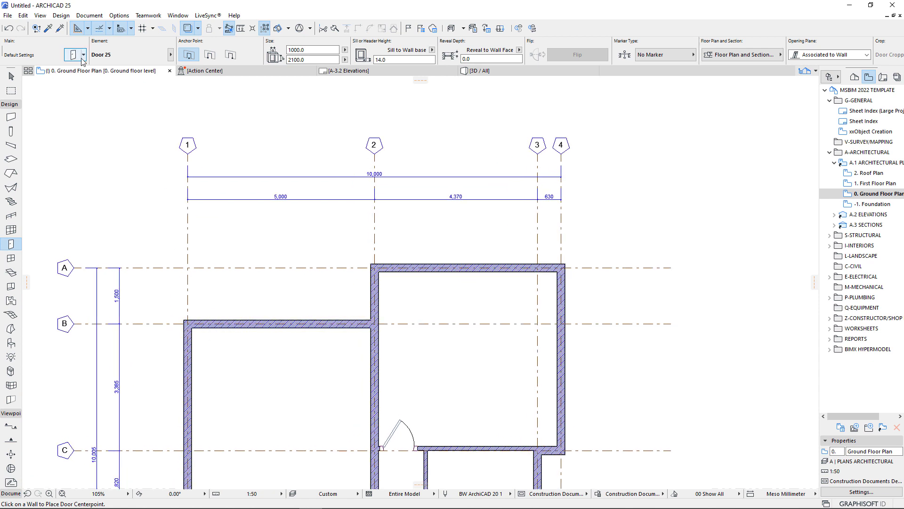
left_click(73, 54)
left_click_drag(246, 145, 245, 178)
left_click(127, 185)
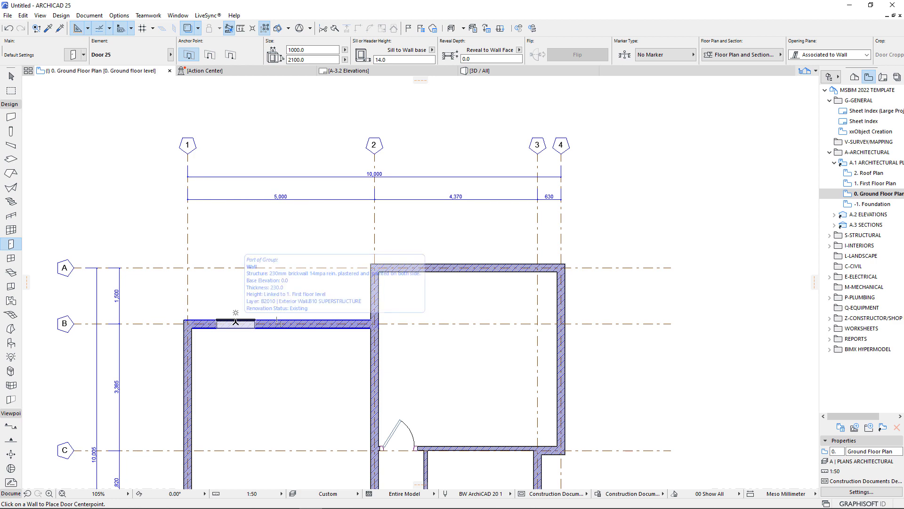
left_click(236, 322)
left_click(219, 276)
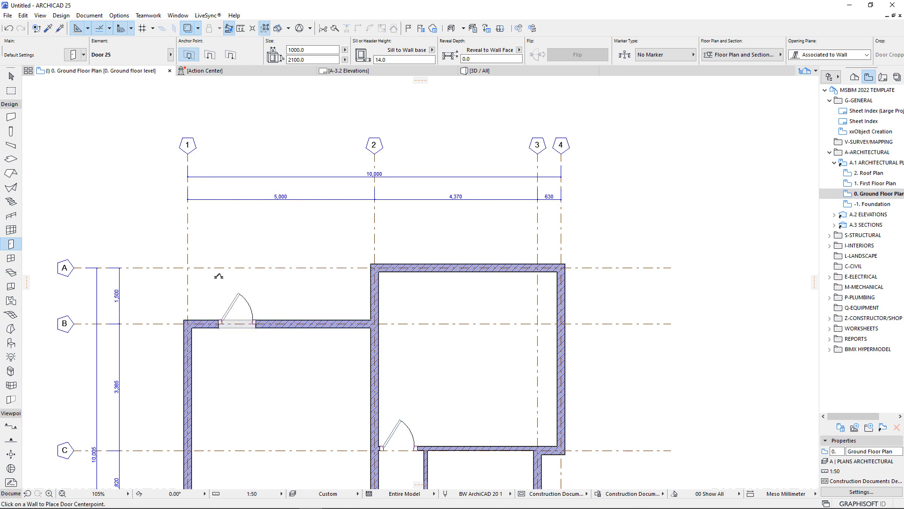
- Move the gridline B wall door against the gridline 1 corner, and shift it about 700 mm along the wall towards gridline 2
scroll(235, 267, "down", 4)
scroll(224, 283, "up", 8)
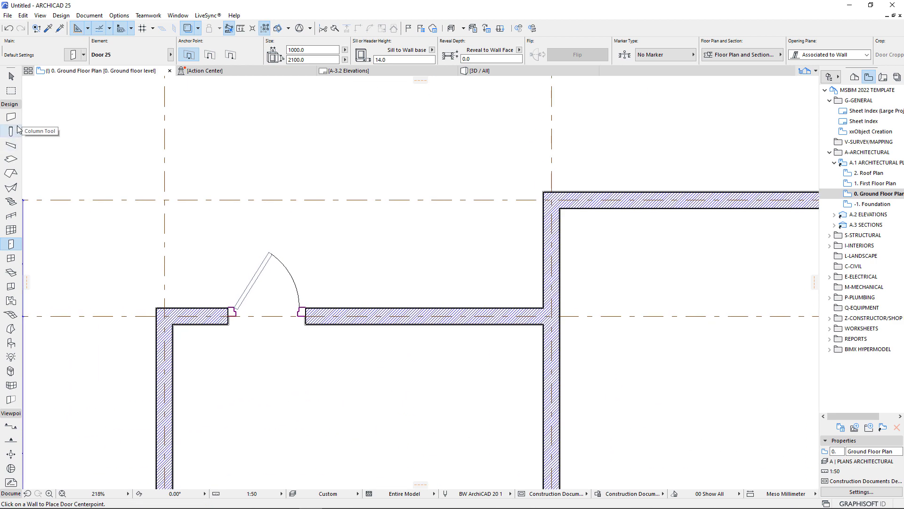
left_click(12, 78)
left_click(230, 310)
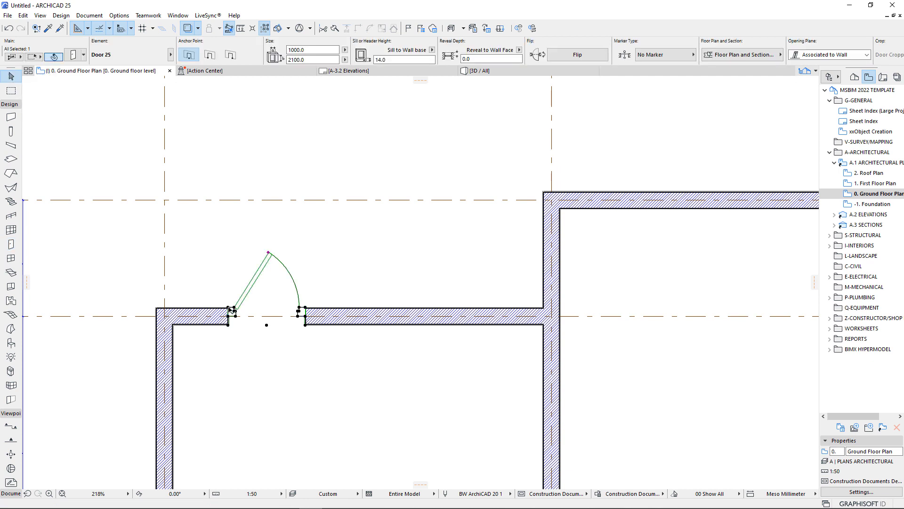
left_click_drag(230, 310, 192, 285)
key("ctrl+d")
left_click(203, 234)
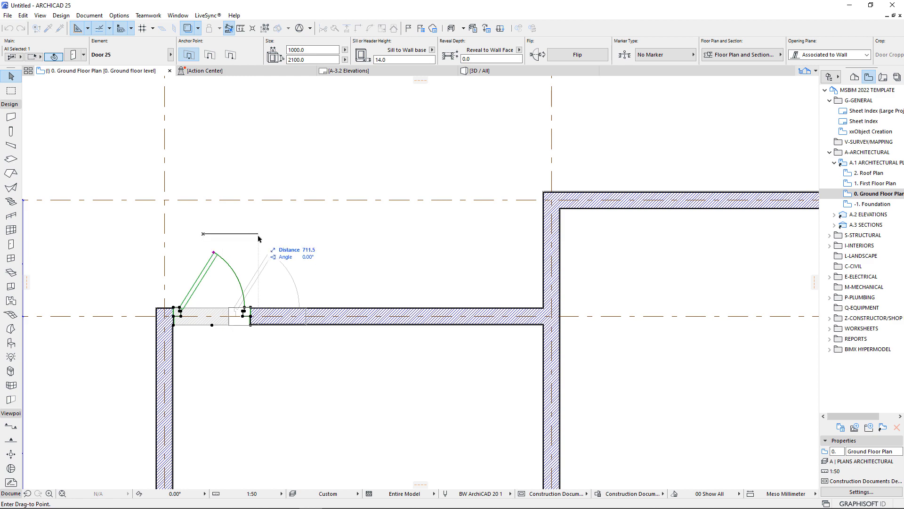
left_click(258, 239)
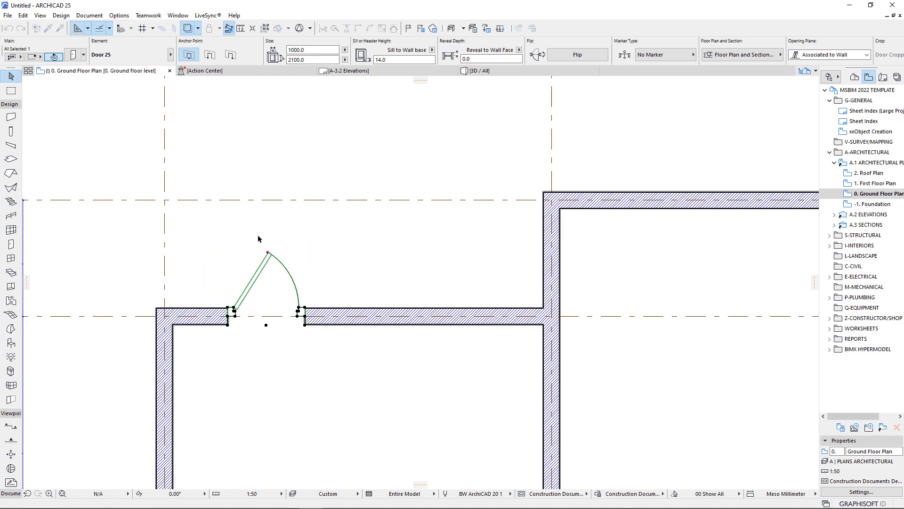
left_click(251, 240)
- Restart the Door tool and open the Pivot door folder of the MSBIM Doors collection
scroll(250, 240, "down", 2)
scroll(250, 241, "down", 5)
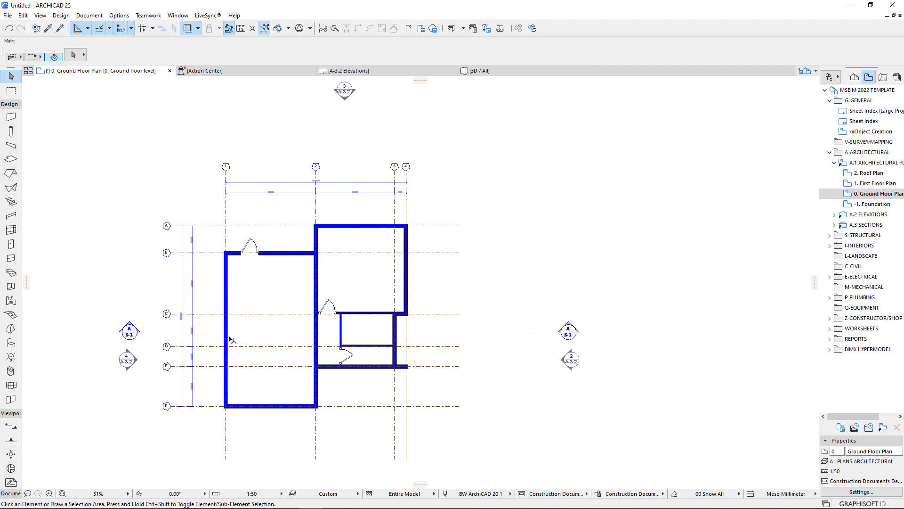
scroll(217, 371, "up", 3)
scroll(282, 402, "up", 4)
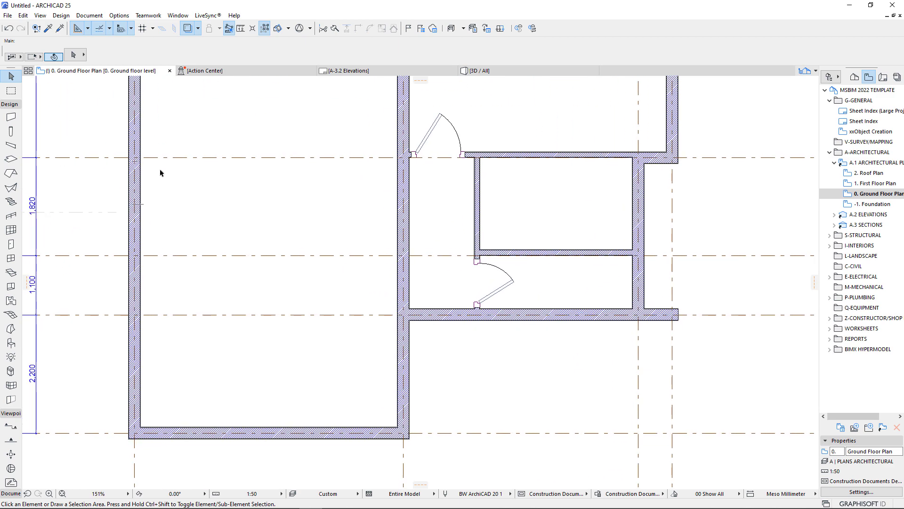
left_click(10, 244)
left_click(83, 54)
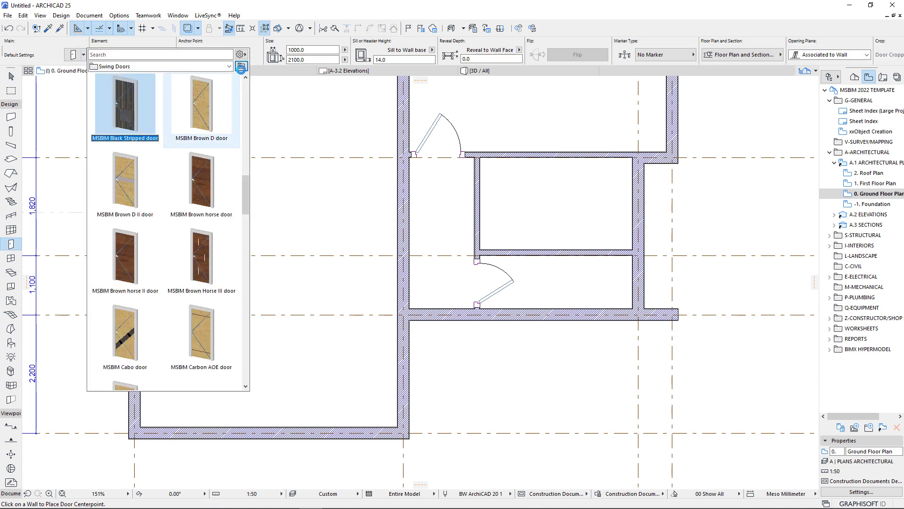
left_click(240, 67)
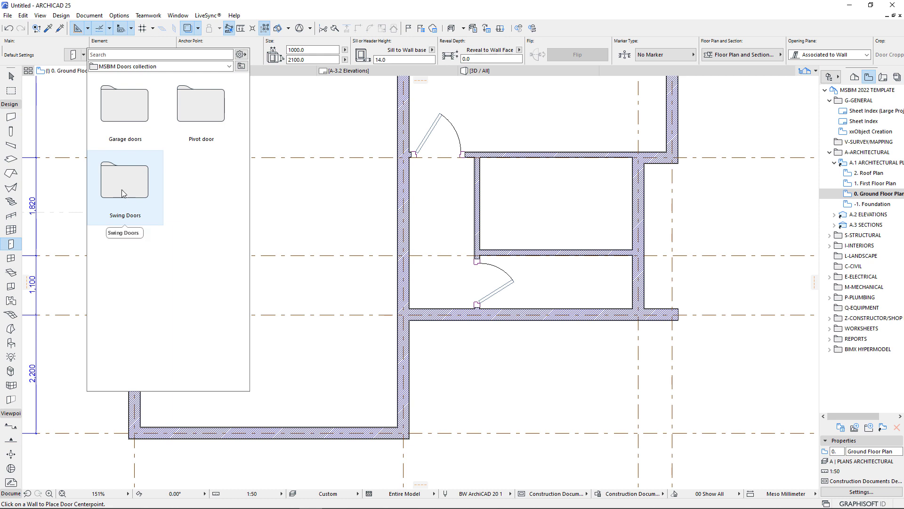
double_click(130, 198)
left_click(245, 66)
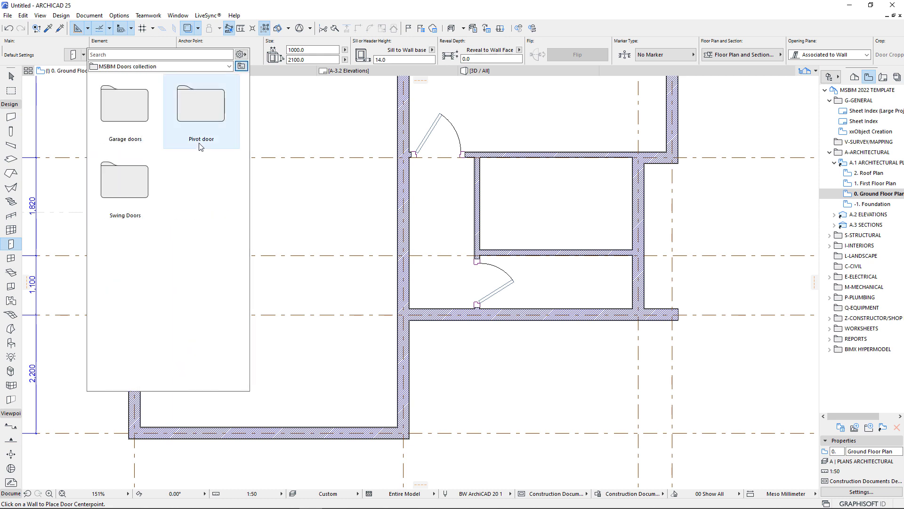
double_click(222, 118)
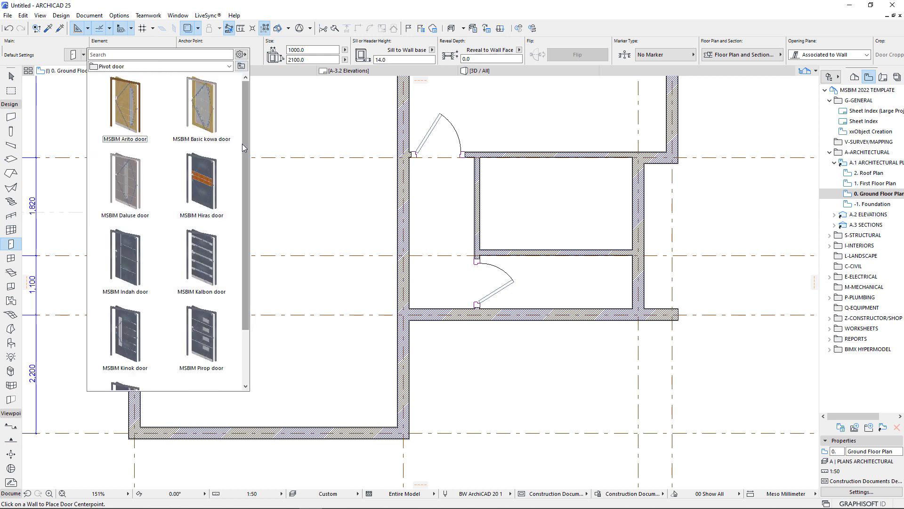
- Place a 1300 x 2100 MSBIM Pirop door in the gridline 2 wall between E and F, with its larger swing into the room between 1 and 2
mouse_move(246, 129)
left_mouse_down()
mouse_move(243, 174)
mouse_move(242, 145)
left_mouse_up()
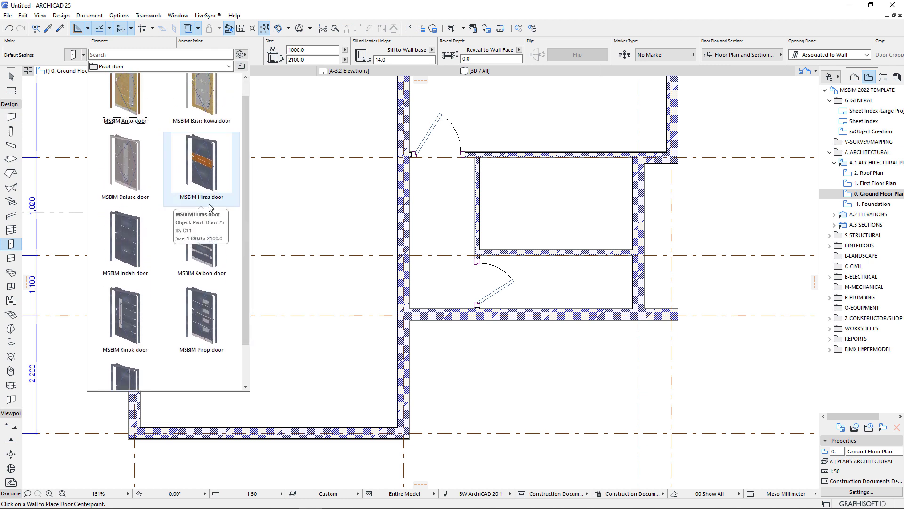
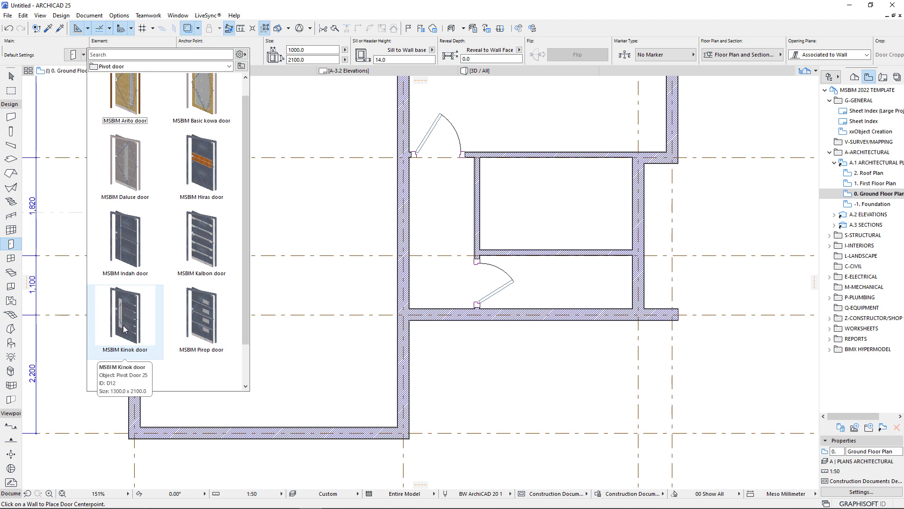
left_click(202, 320)
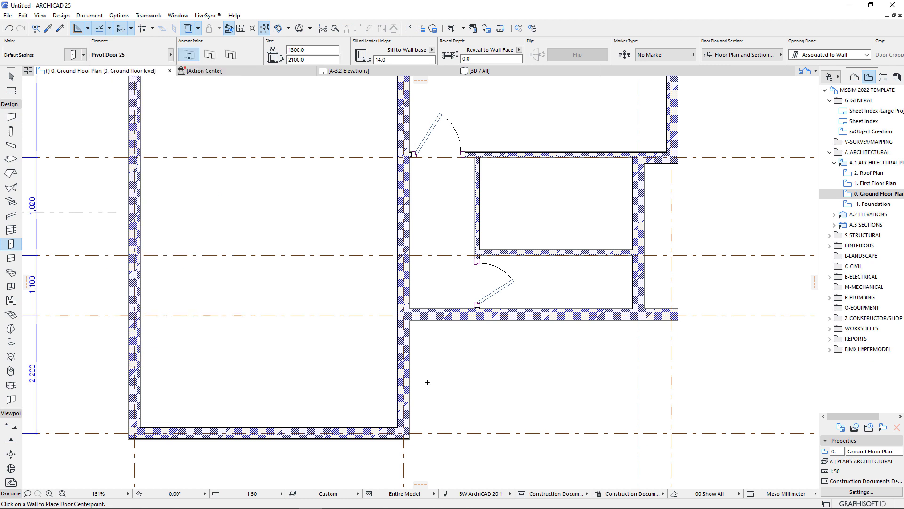
left_click(398, 384)
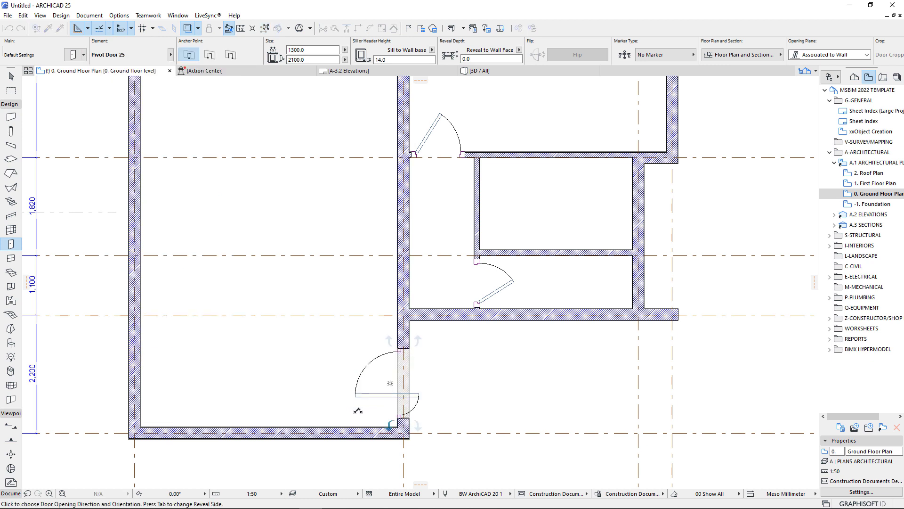
left_click(358, 407)
- Move the pivot door against the gridline F wall's inner face, and offset it 200 mm from there towards gridline E
scroll(402, 433, "up", 6)
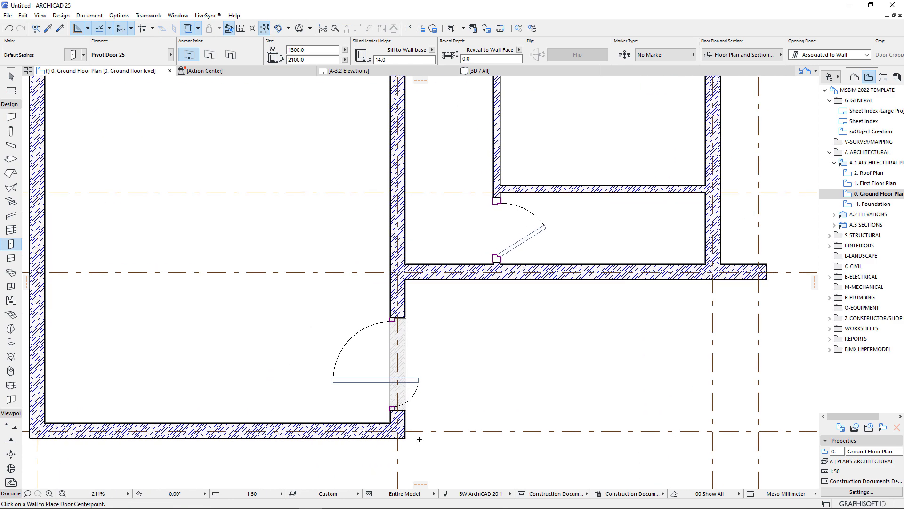
key("Escape")
left_click(342, 351)
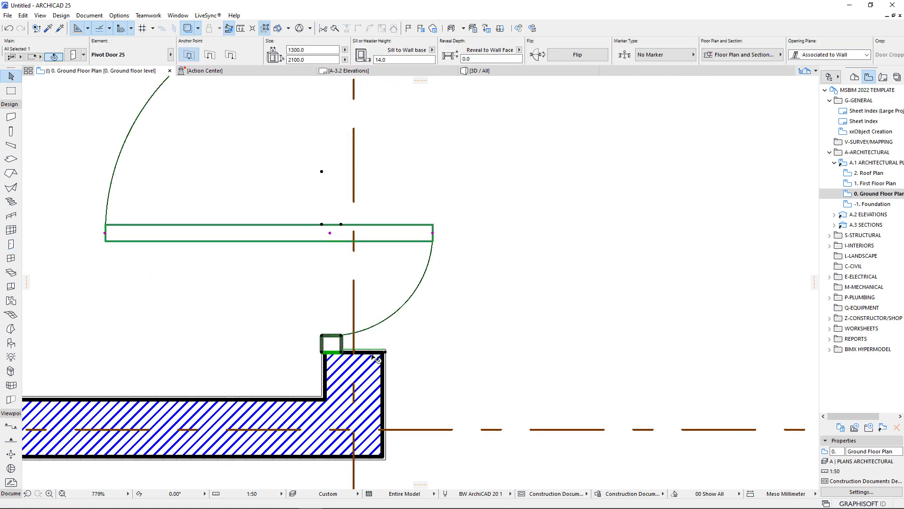
key("ctrl+d")
left_click(385, 352)
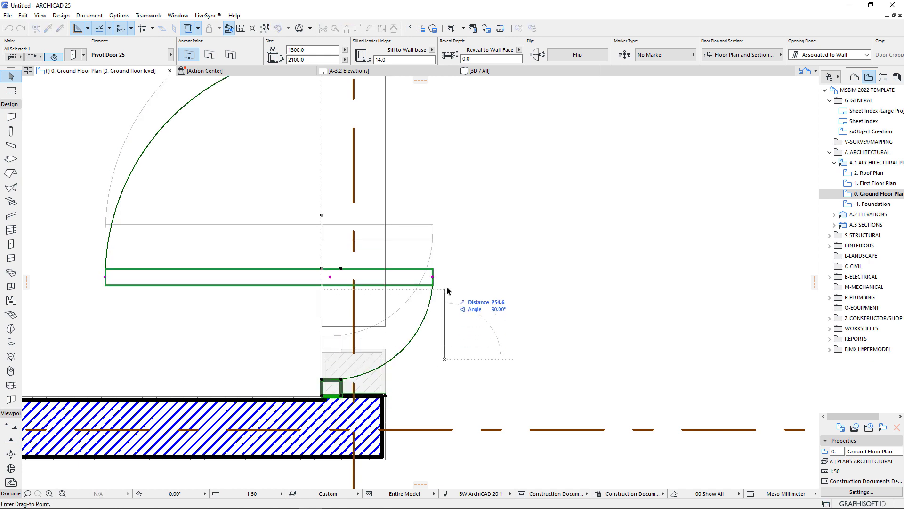
type("200")
key("Return")
scroll(305, 375, "down", 3)
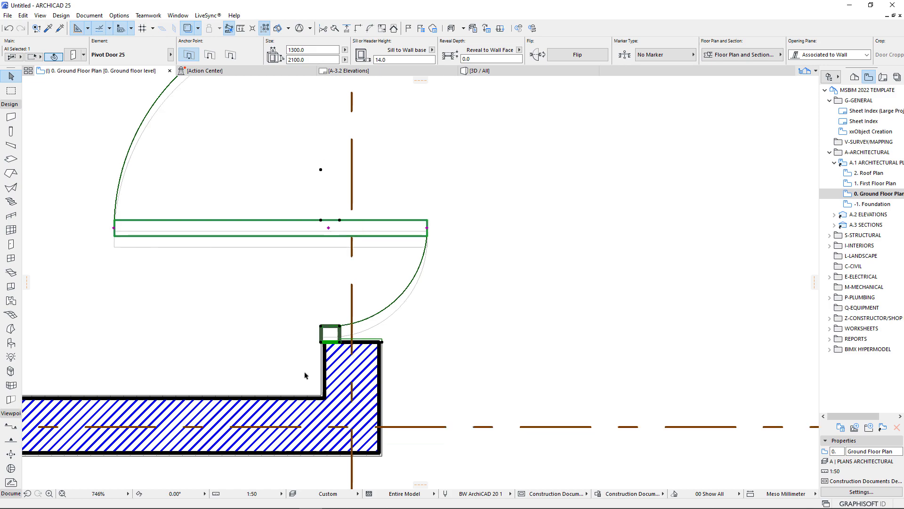
key("Escape")
- Choose Exterior Sliding Door 25 from the Sliding Doors 25 library folder as the Door tool's default
scroll(307, 384, "down", 6)
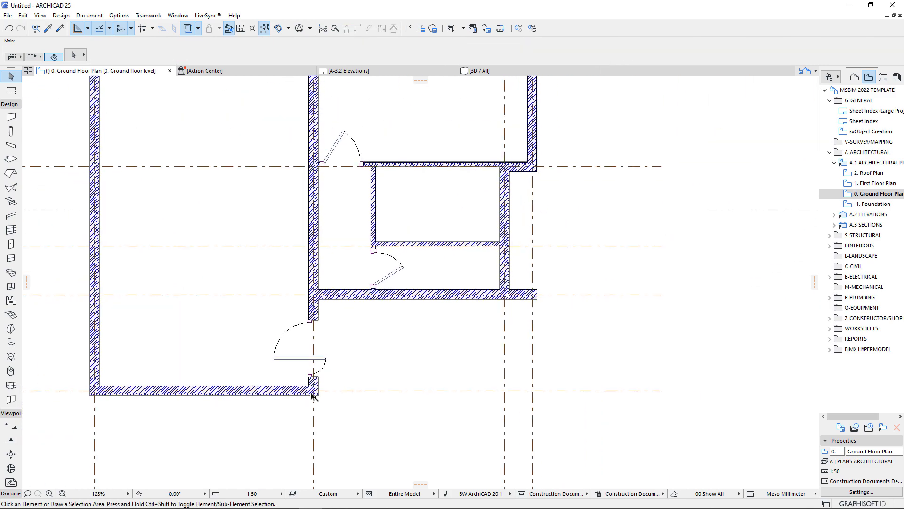
scroll(360, 241, "down", 1)
scroll(361, 240, "up", 3)
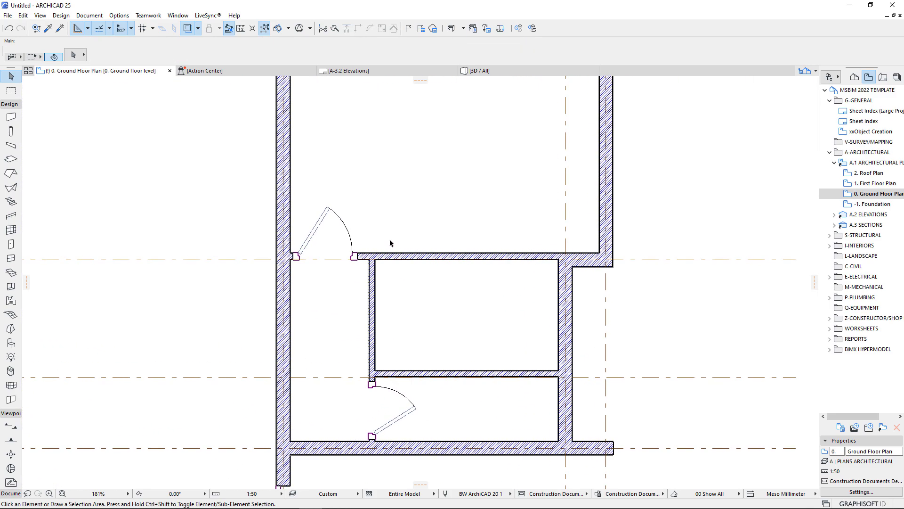
scroll(443, 249, "up", 2)
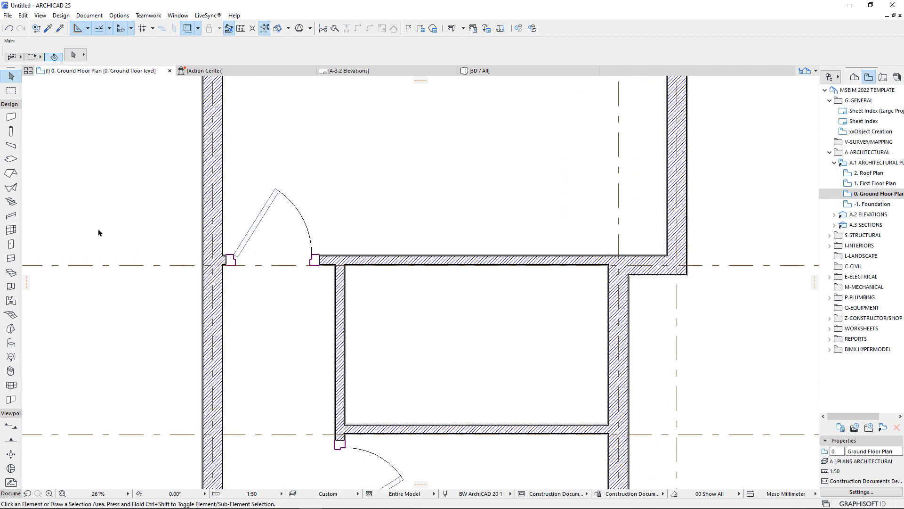
left_click(11, 244)
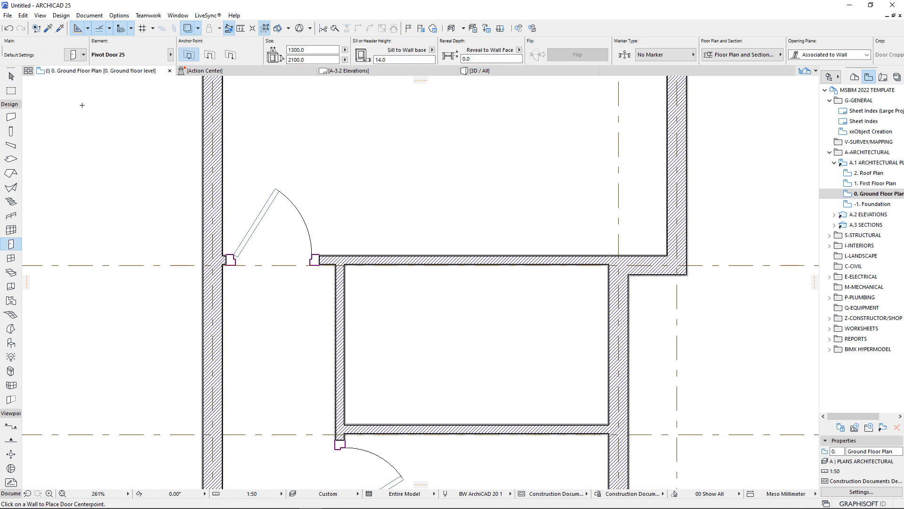
left_click(73, 55)
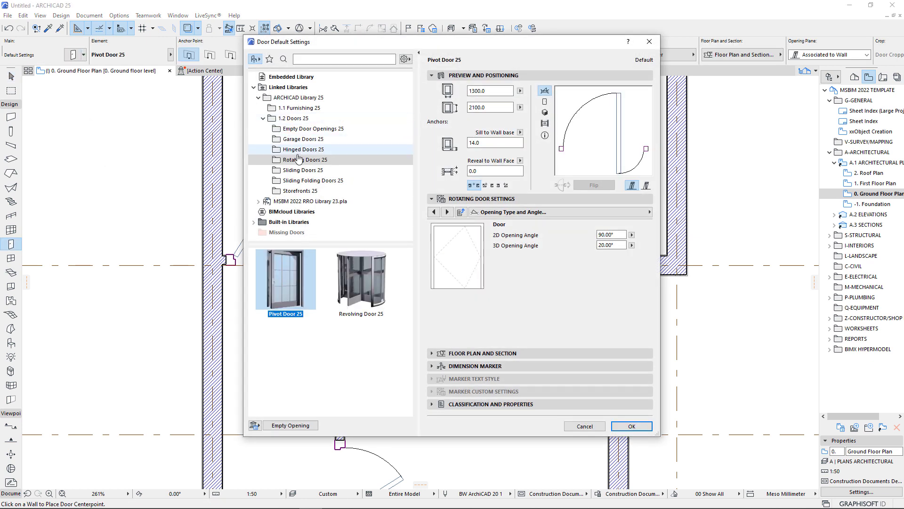
left_click(293, 121)
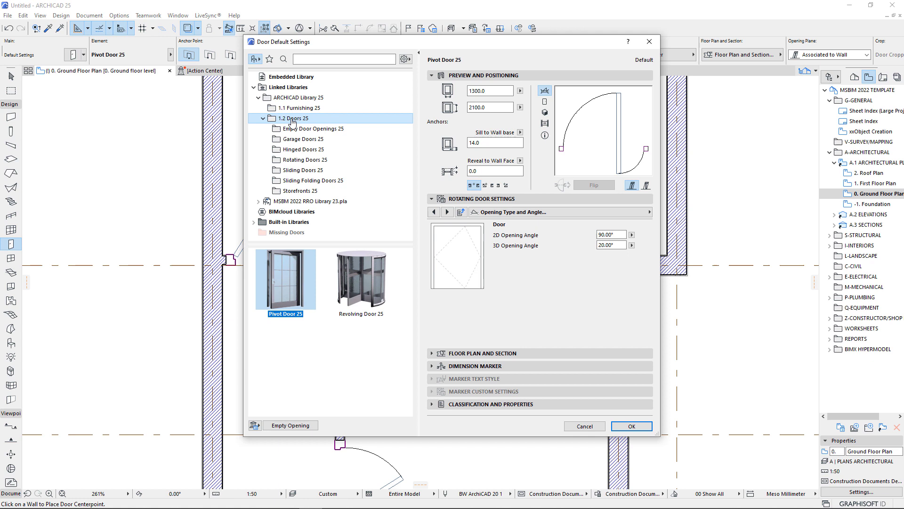
left_click(302, 149)
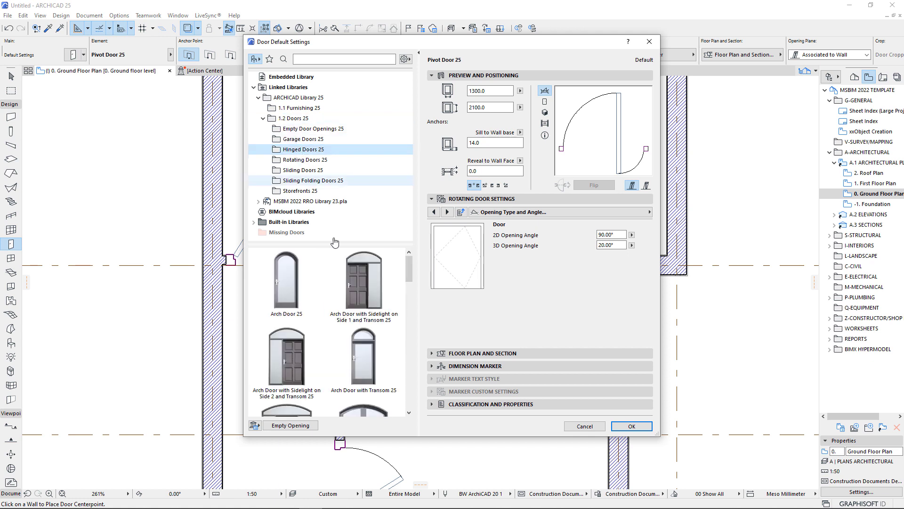
left_click(308, 171)
left_click_drag(409, 265, 407, 287)
left_click(366, 334)
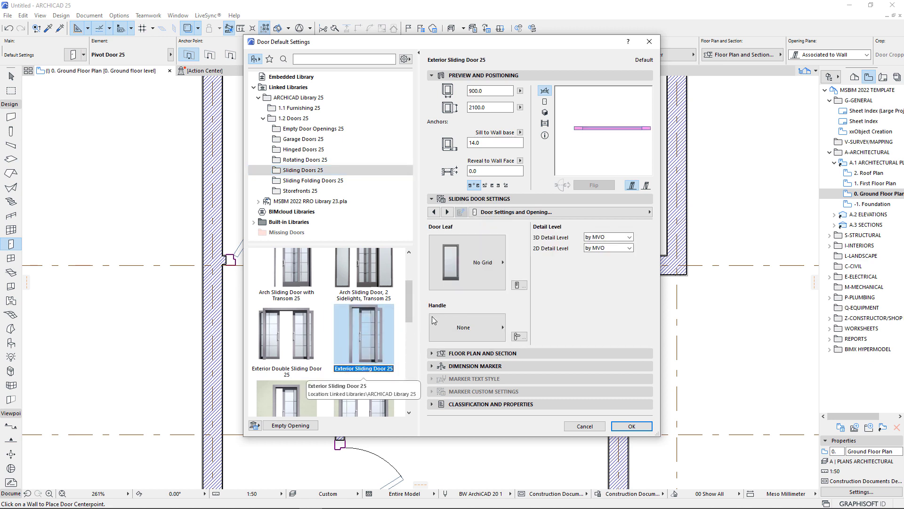
- Set the sliding door's handle to Fix Handle 2, keeping the 3D detail level by MVO
left_click(469, 329)
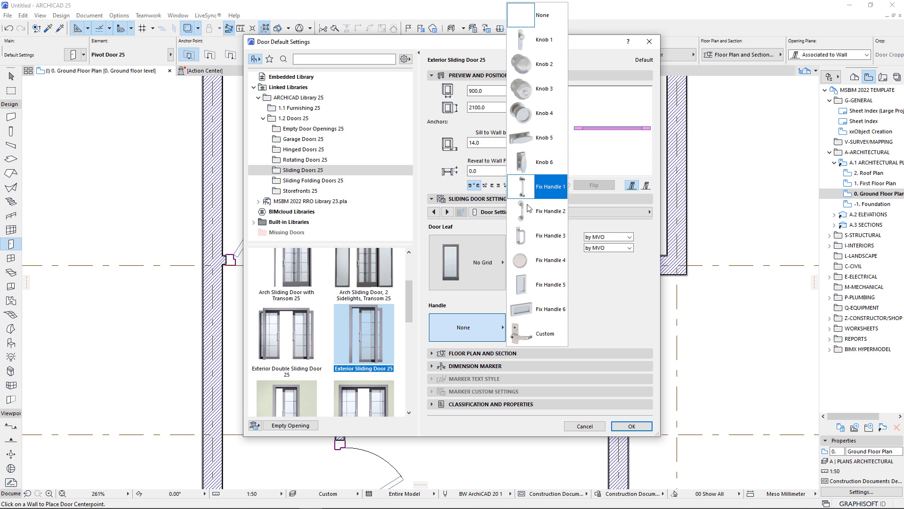
left_click(531, 216)
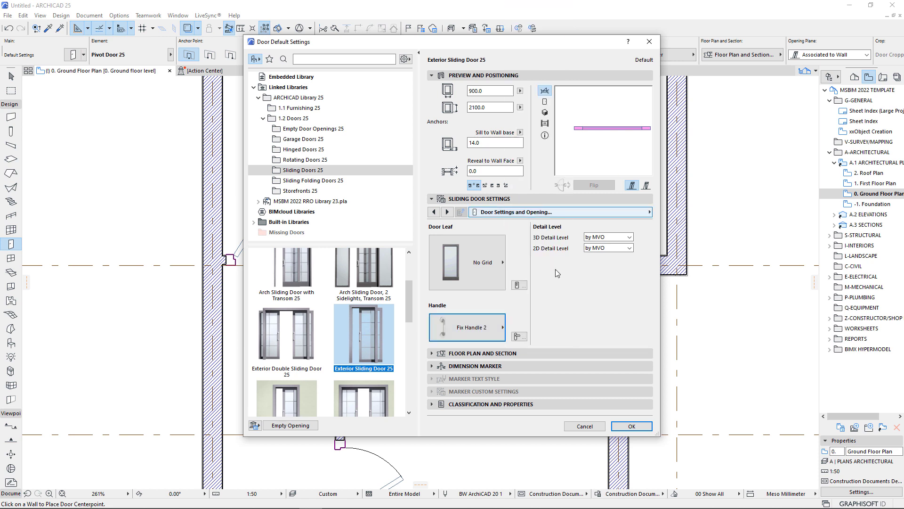
left_click(629, 238)
left_click(605, 251)
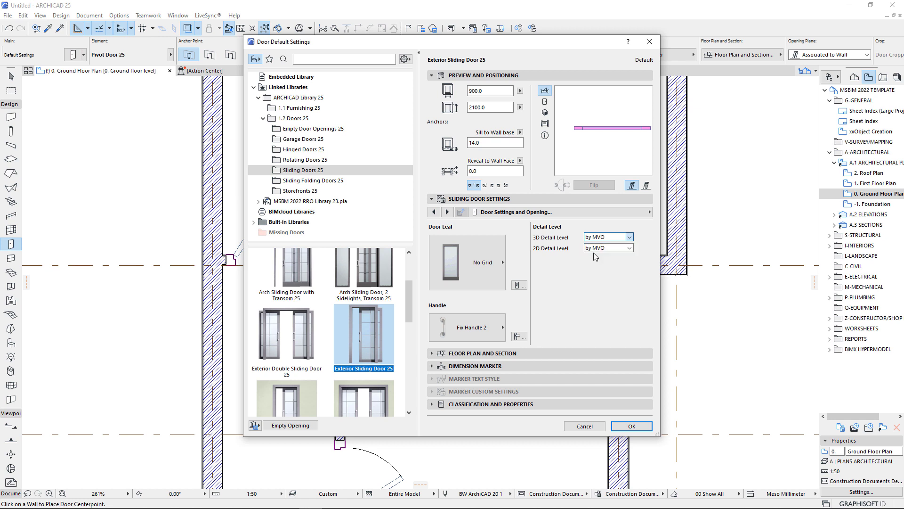
- Set the sliding door's 3D detail level to Full and its 2D detail level to Scale Sensitive
left_click(629, 248)
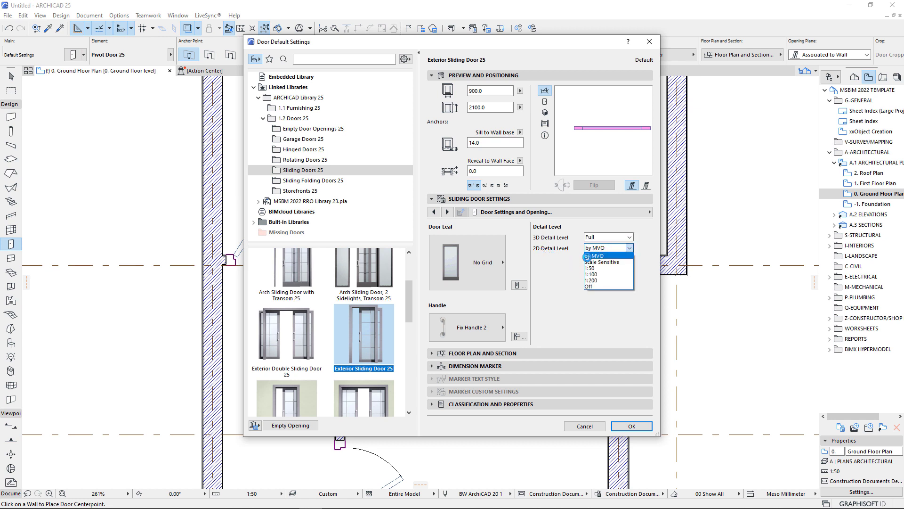
left_click(594, 262)
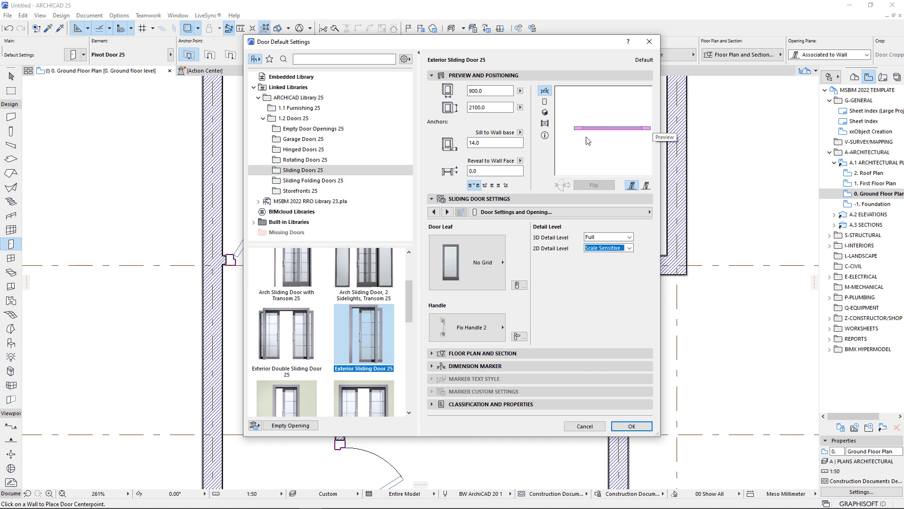
- Turn off the sliding door's floor plan fills, make its uncut fill background pen transparent, and accept the door defaults after checking the model attributes
left_click(649, 212)
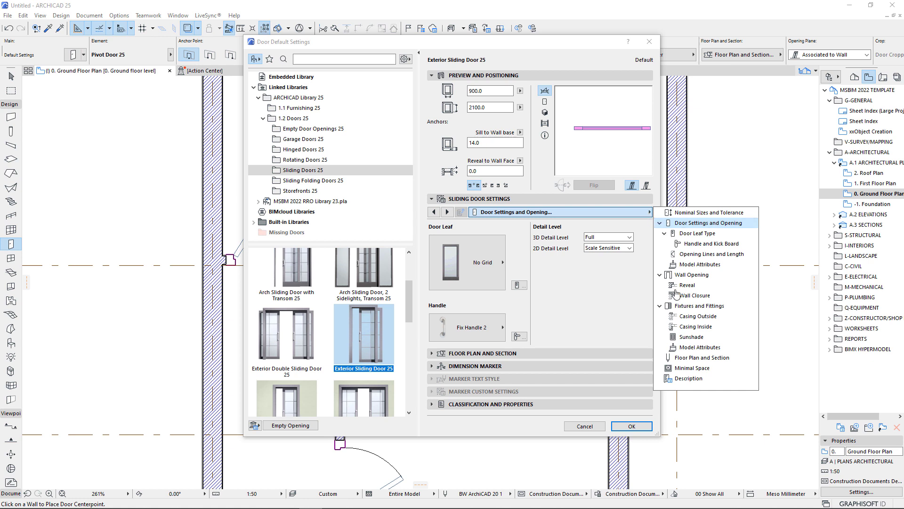
left_click(700, 264)
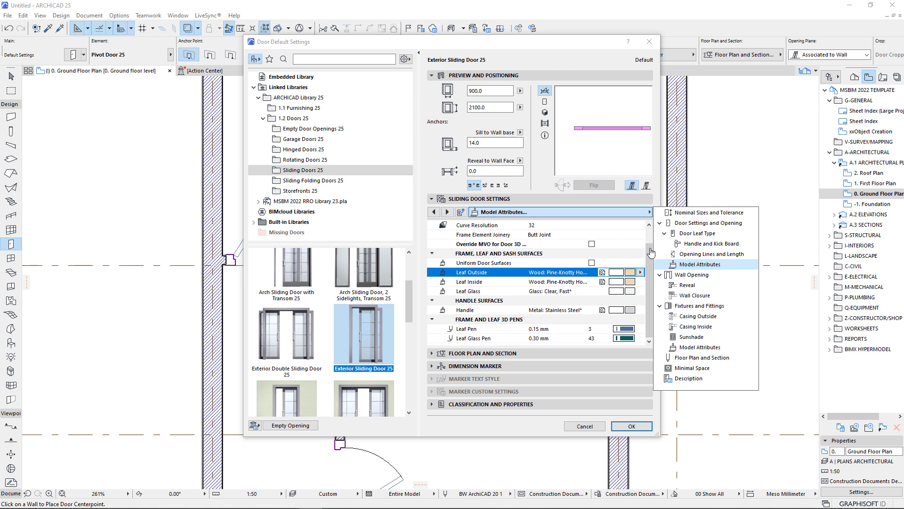
left_click(696, 358)
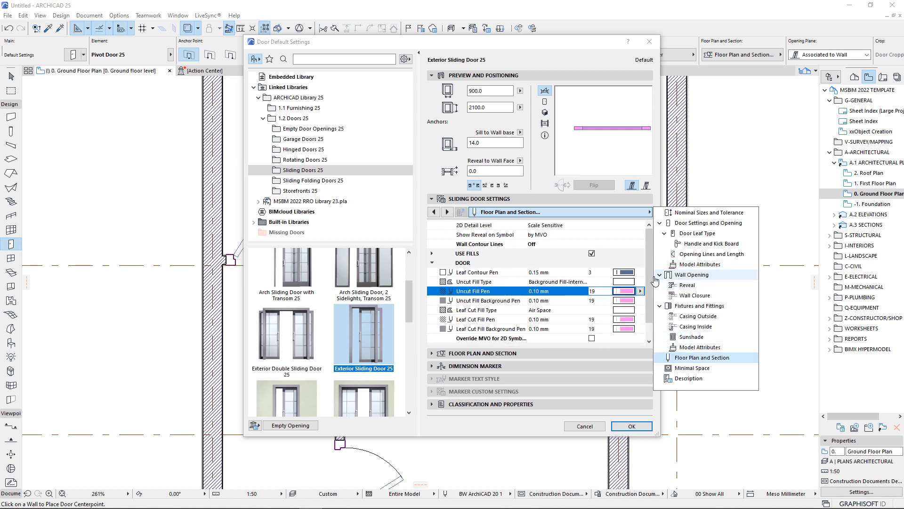
left_click(593, 255)
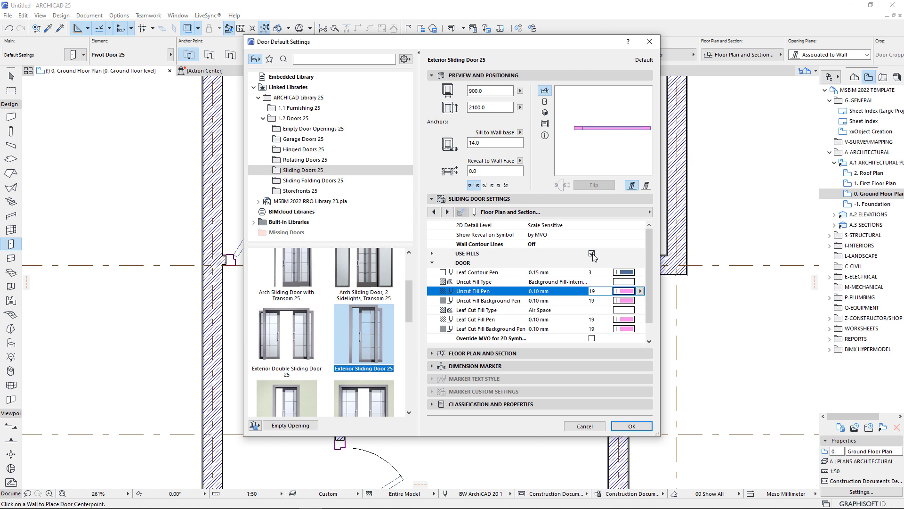
left_click(592, 253)
left_click(624, 300)
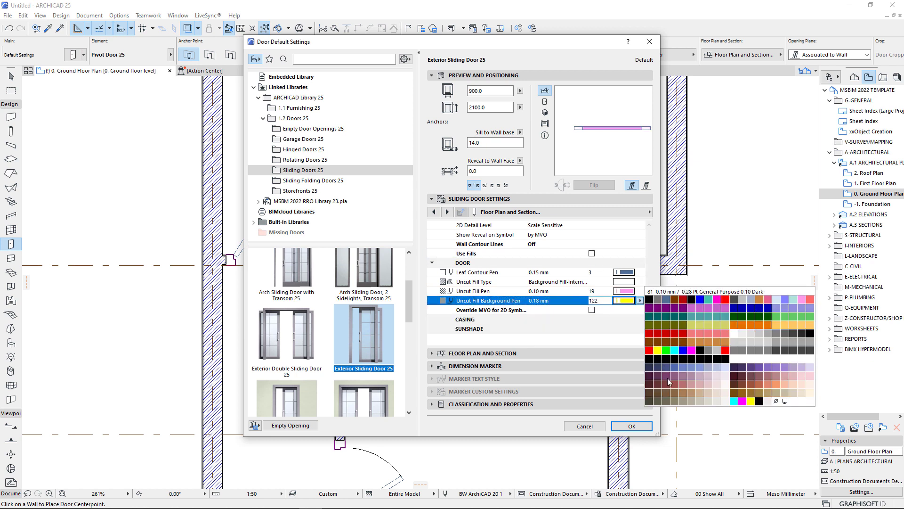
left_click(775, 402)
left_click(584, 212)
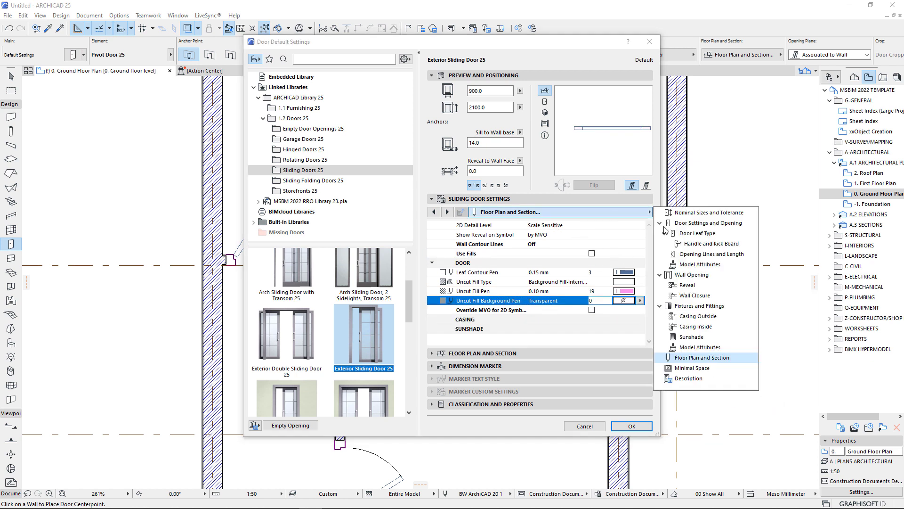
left_click(696, 265)
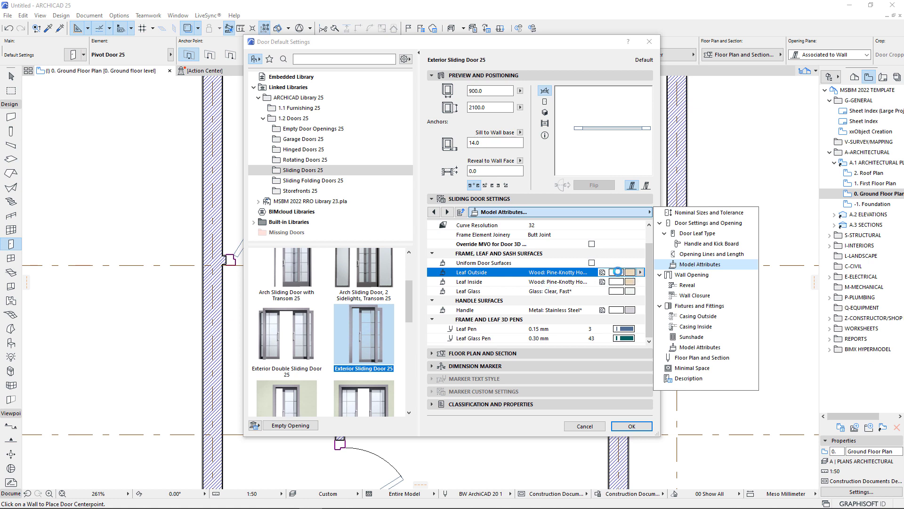
left_click(650, 254)
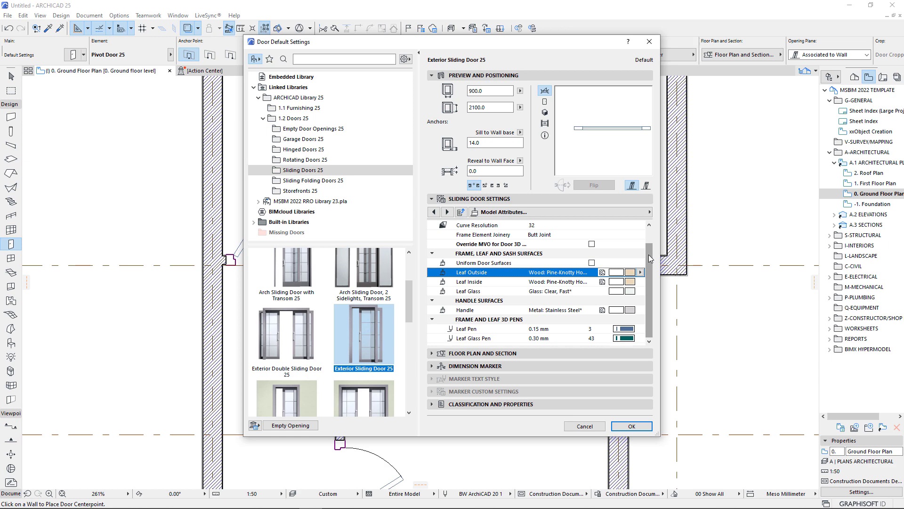
left_click_drag(649, 254, 647, 239)
left_click(631, 425)
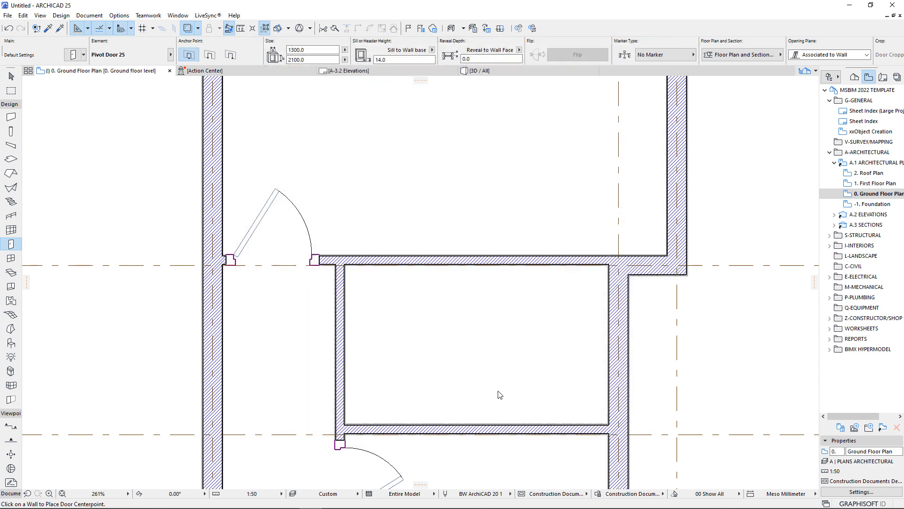
- Place the 900 x 2100 sliding door in the gridline C wall just past the partition, with its panel on the gridline D side
left_click(391, 255)
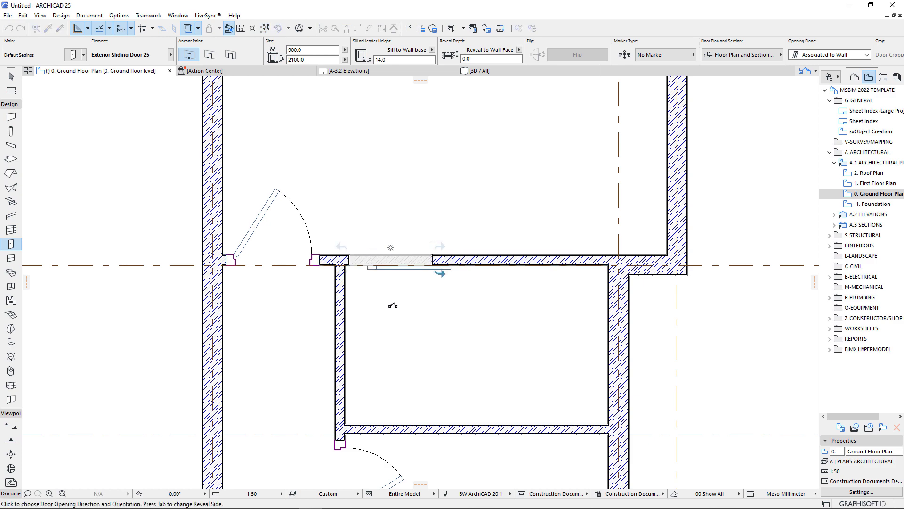
left_click(411, 305)
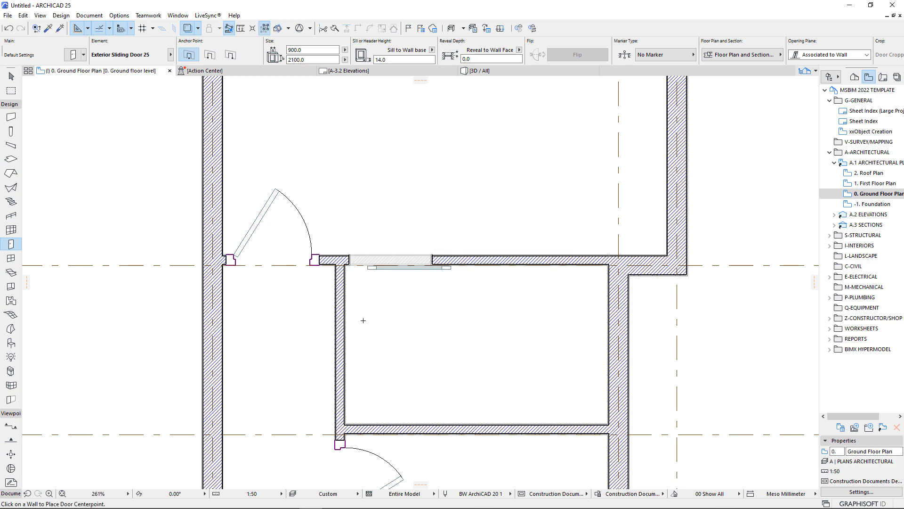
scroll(363, 321, "down", 2)
scroll(371, 250, "up", 3)
scroll(354, 257, "down", 2)
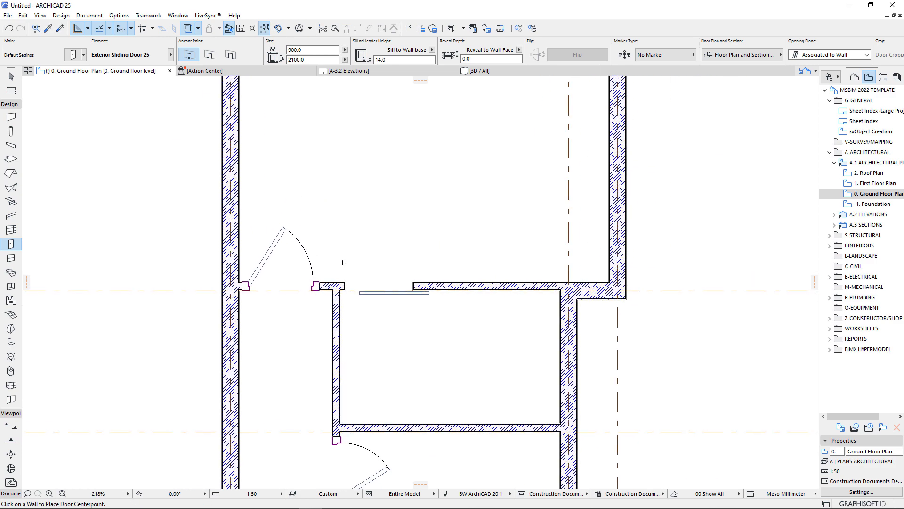
scroll(342, 262, "down", 3)
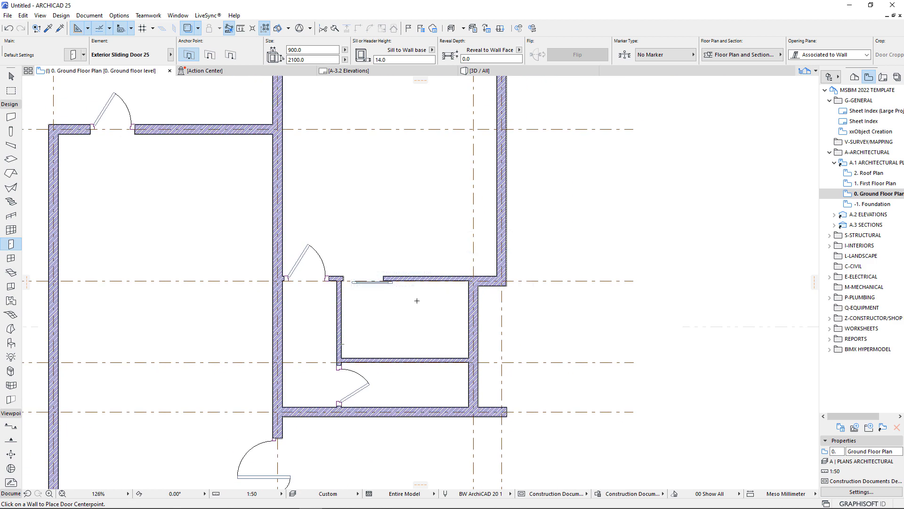
scroll(416, 300, "down", 1)
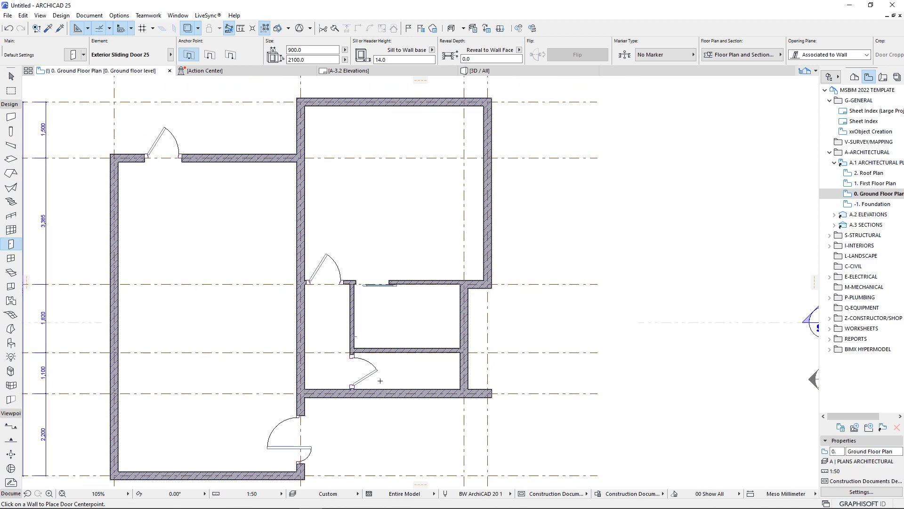
- Copy the hinged door between D and E as a 900 x 2100 door in the gridline D wall, opening towards C and hinged beside the partition
scroll(354, 353, "up", 4)
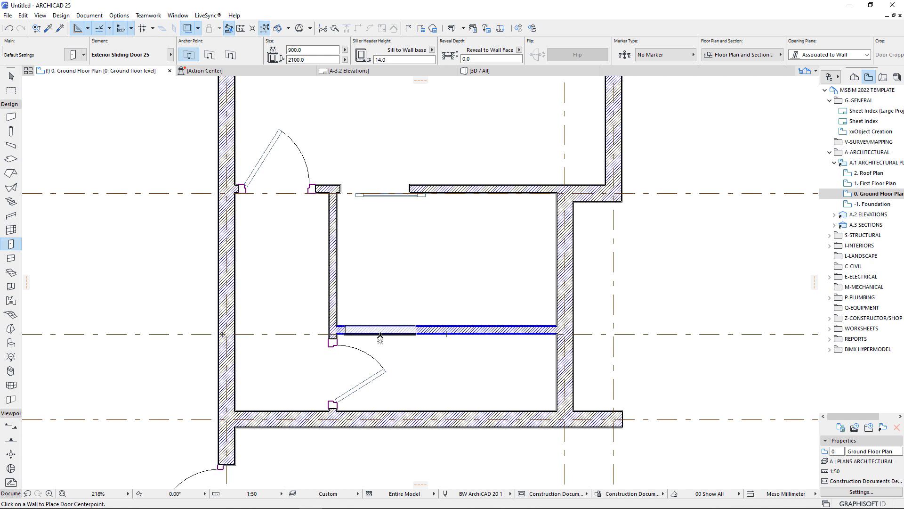
left_click(385, 372, "alt")
left_click(375, 329)
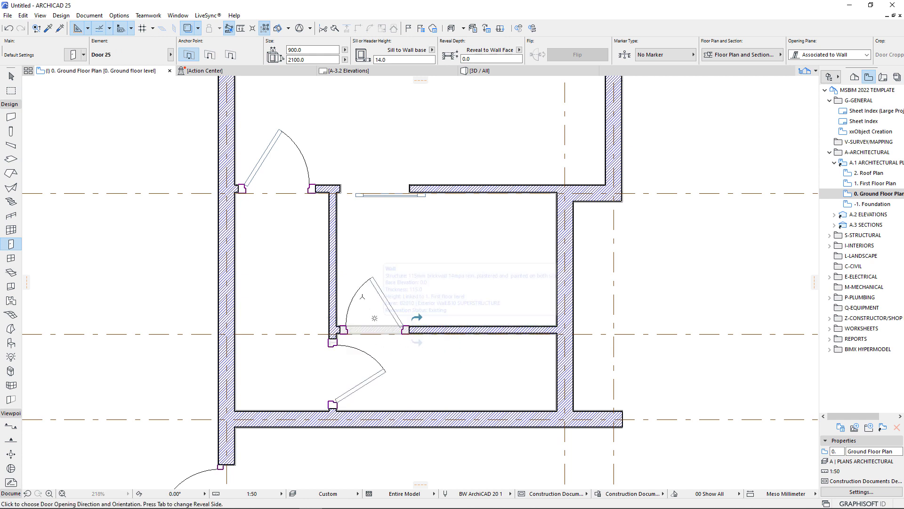
left_click(374, 304)
key("Escape")
- Try a 246.1 x 778.7 rectangular opening with the Opening tool in the gridline 2 wall between C and D, and delete it
scroll(389, 326, "down", 2)
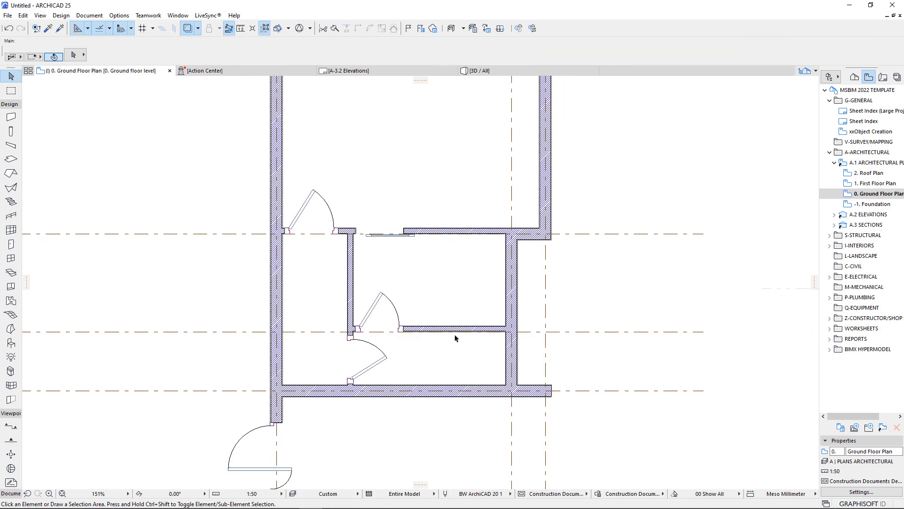
scroll(422, 287, "down", 3)
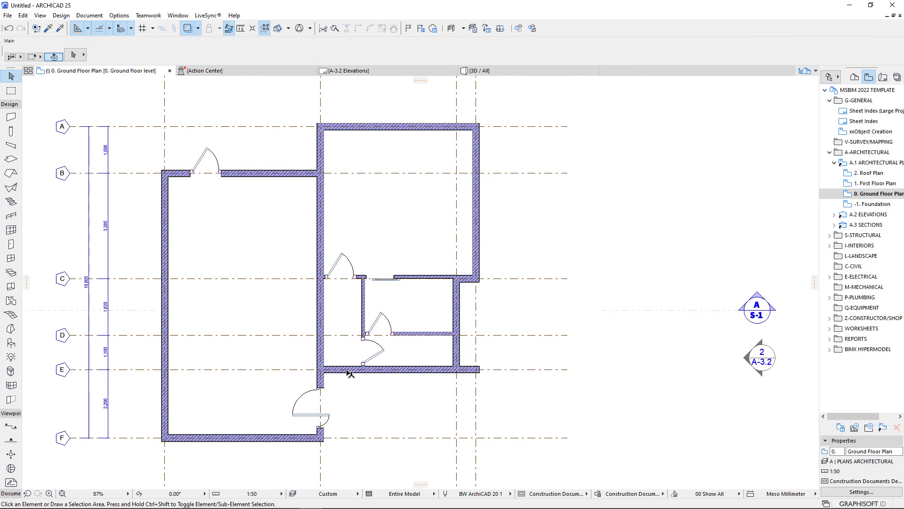
scroll(350, 373, "down", 1)
scroll(311, 314, "up", 3)
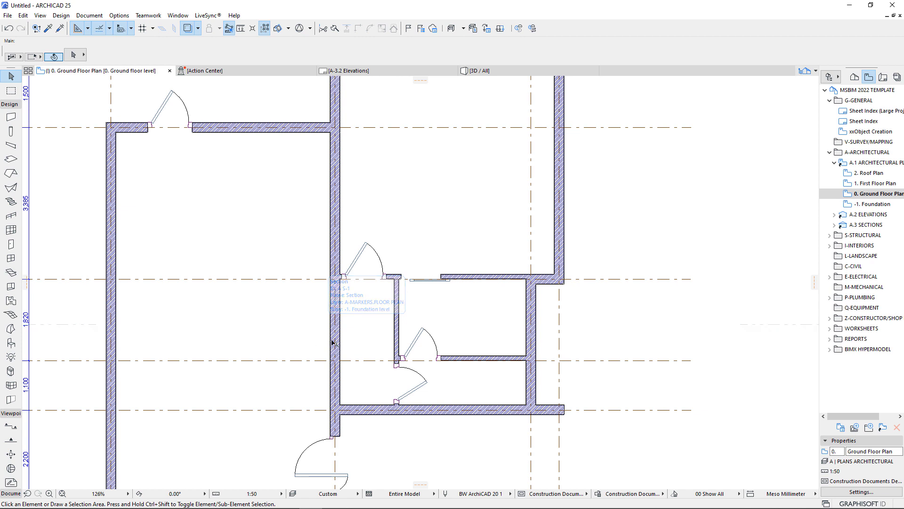
scroll(329, 309, "up", 2)
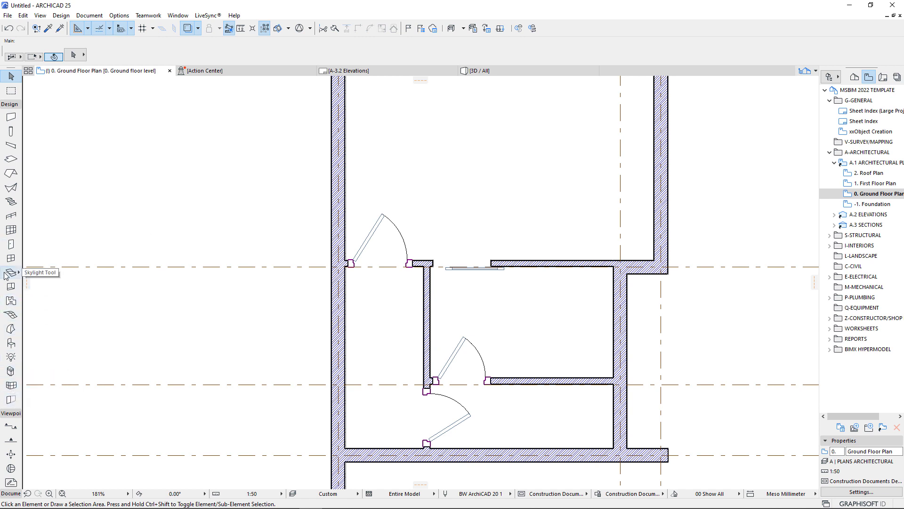
left_click(10, 286)
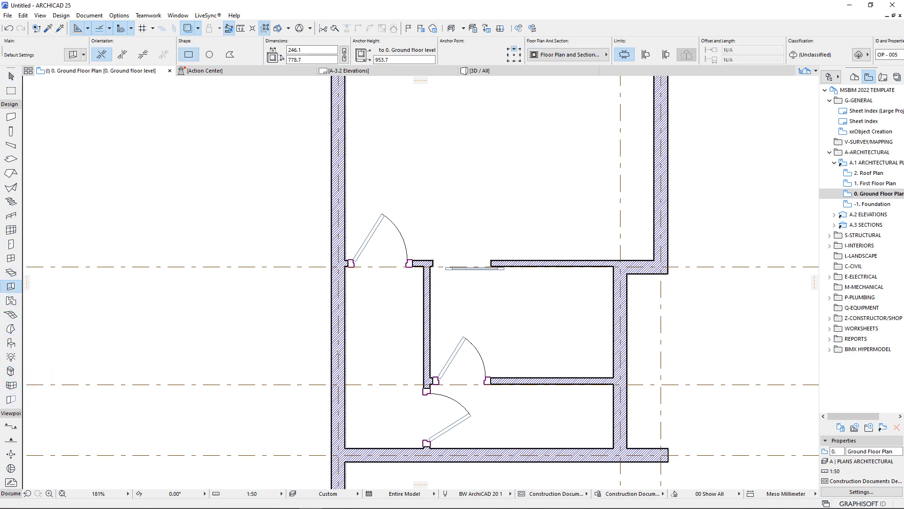
left_click(329, 341)
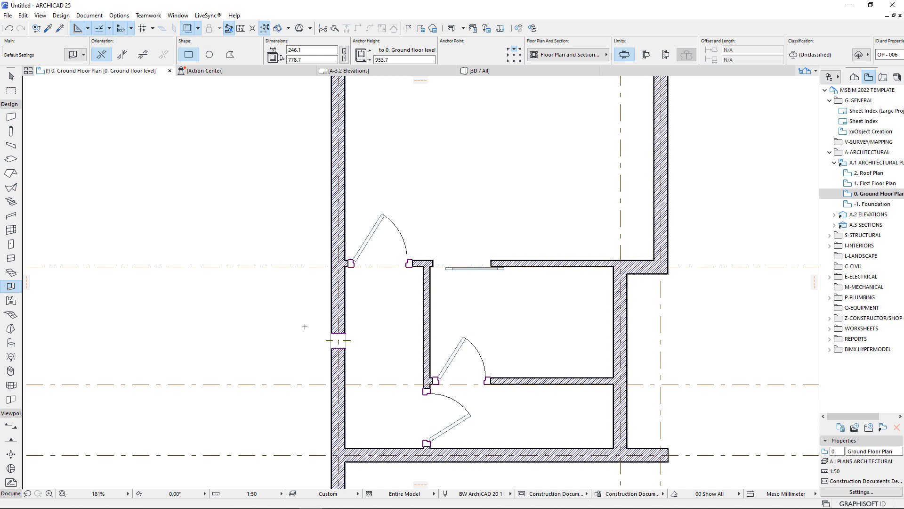
key("Escape")
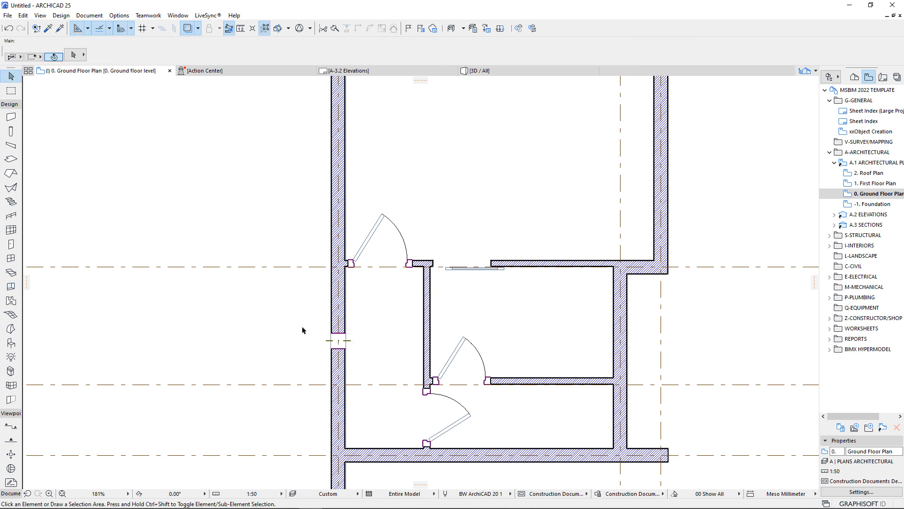
left_click(346, 349)
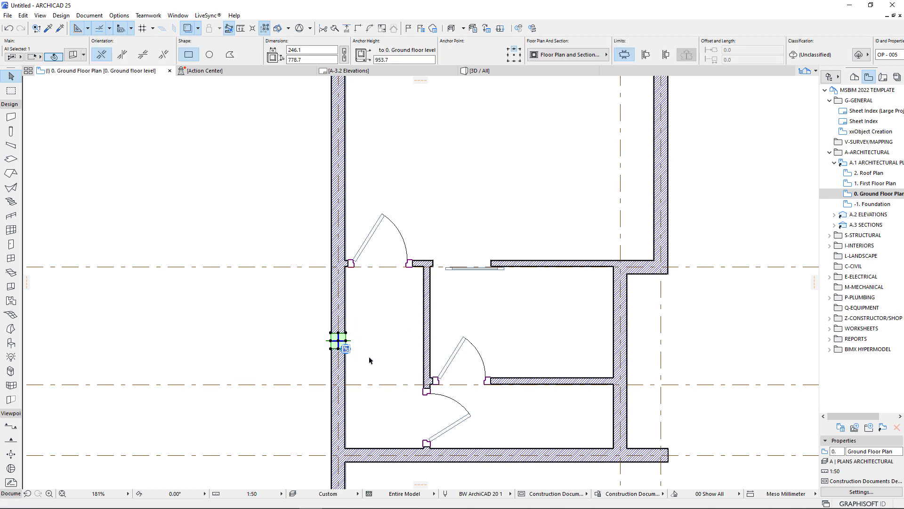
key("Delete")
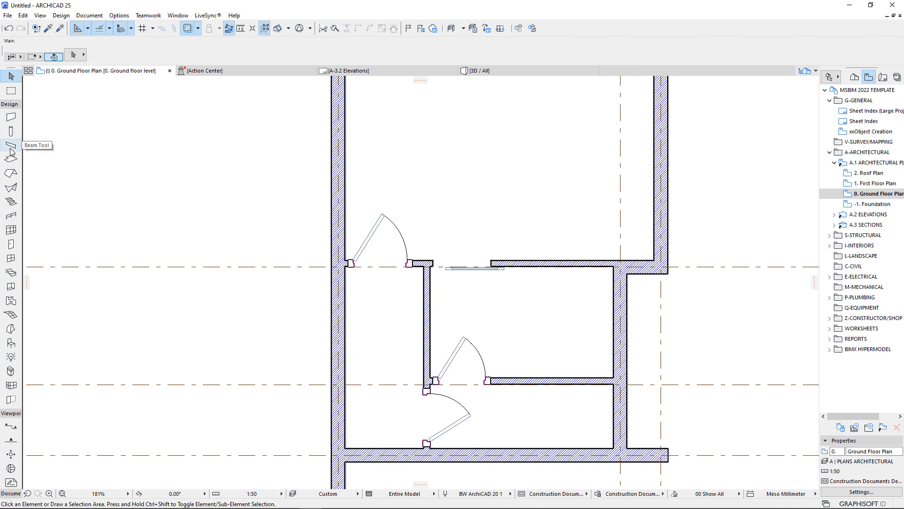
- Choose Rectangular Door Opening 25 from the Empty Door Openings 25 library folder as the Door tool's default
left_click(383, 216, "alt")
left_click(77, 55)
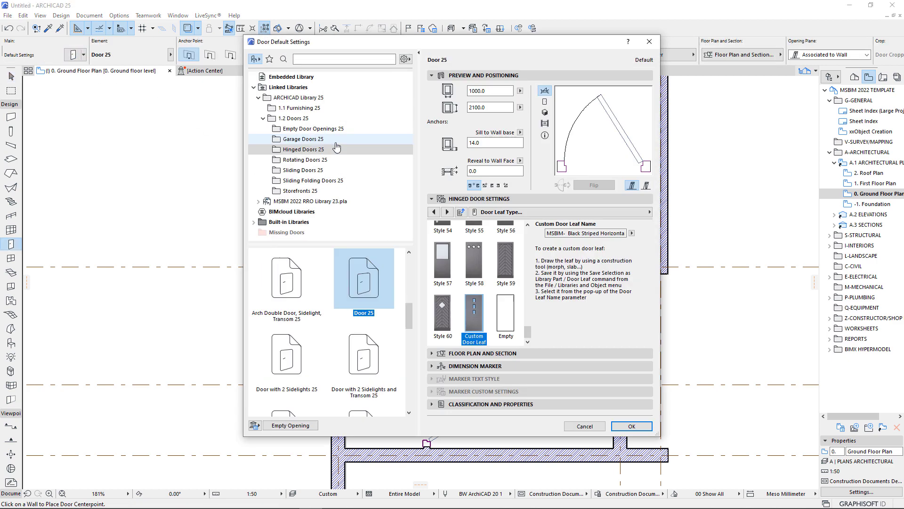
left_click(289, 128)
scroll(309, 284, "down", 2)
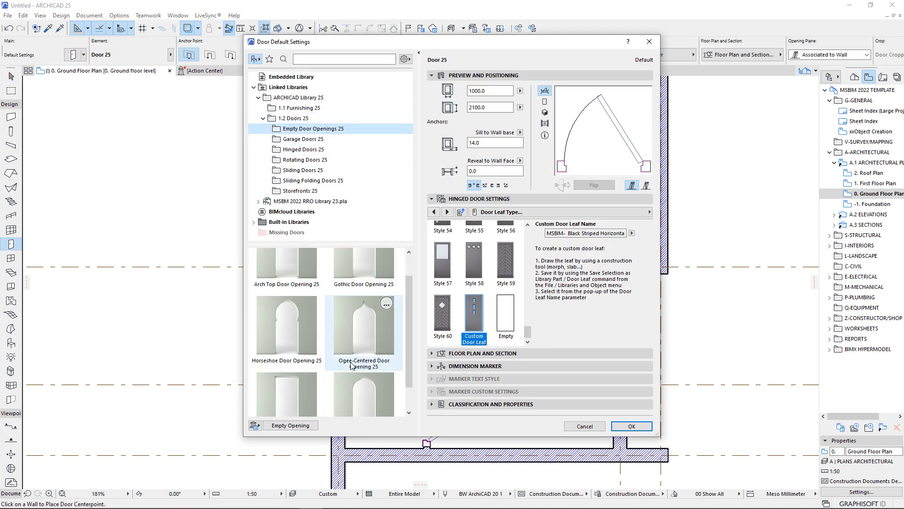
left_click(290, 377)
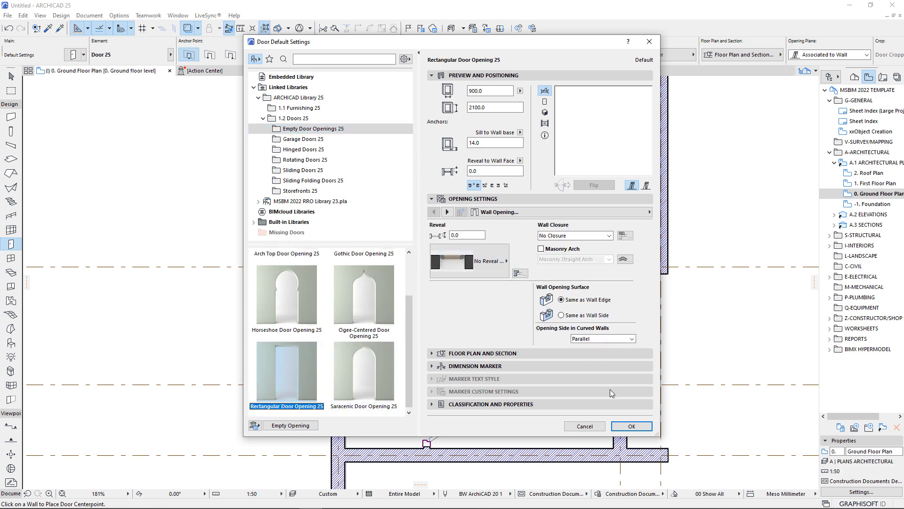
left_click(631, 426)
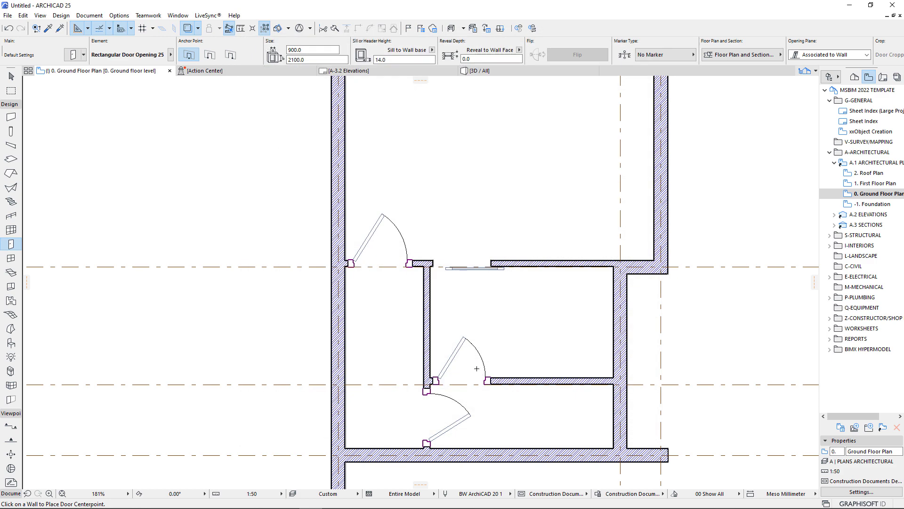
- Place the 900 x 2100 rectangular door opening in the gridline 2 wall between gridlines C and D
left_click(343, 330)
left_click(270, 334)
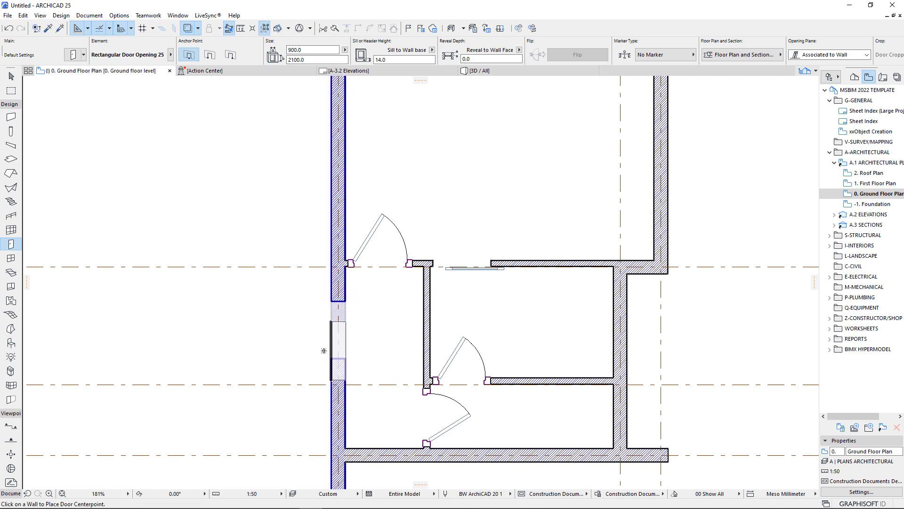
key("Escape")
- Set the width of the rectangular door opening in the gridline 2 wall to 1000 mm
left_click(346, 359)
left_click(313, 49)
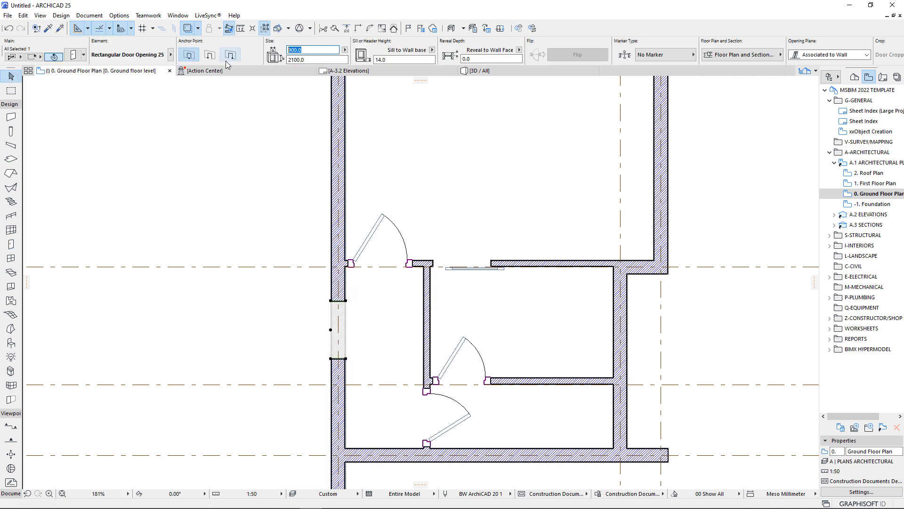
type("1000")
key("Return")
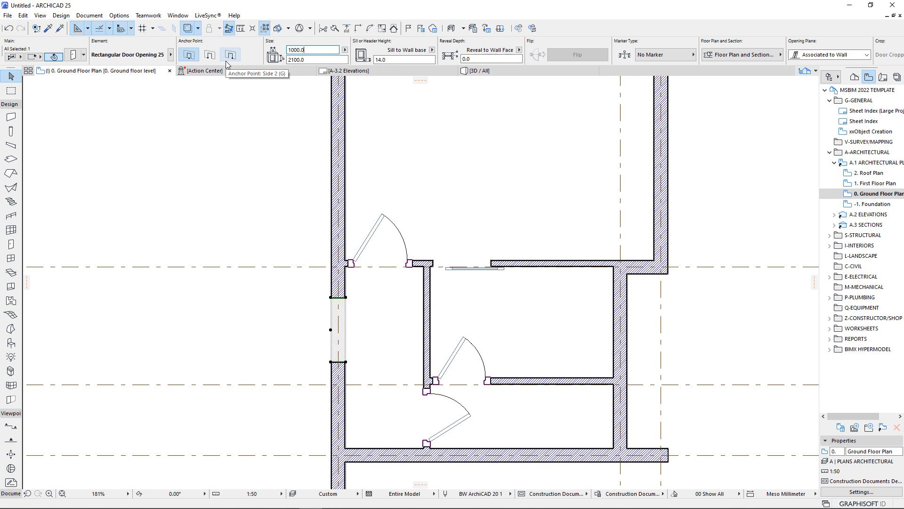
scroll(349, 374, "up", 1)
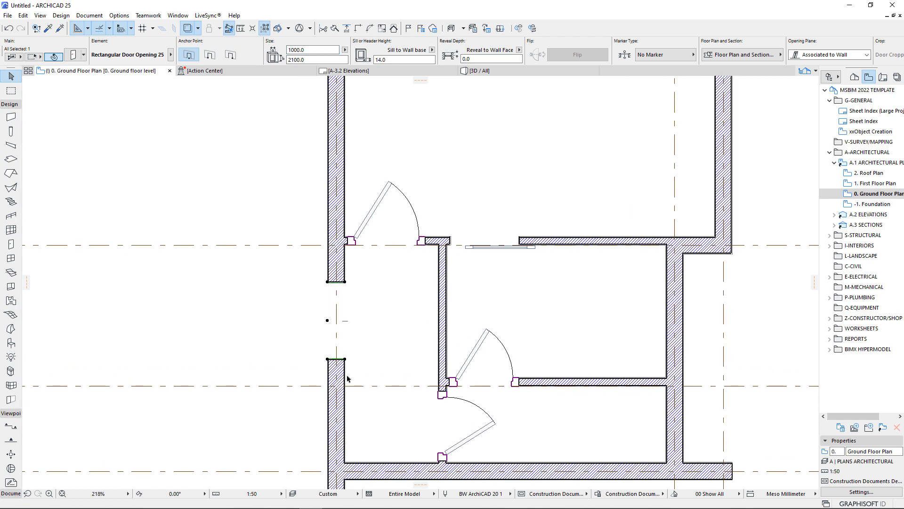
- Move the rectangular door opening 346 mm along the gridline 2 wall so its lower edge meets gridline D
key("ctrl+d")
left_click(347, 360)
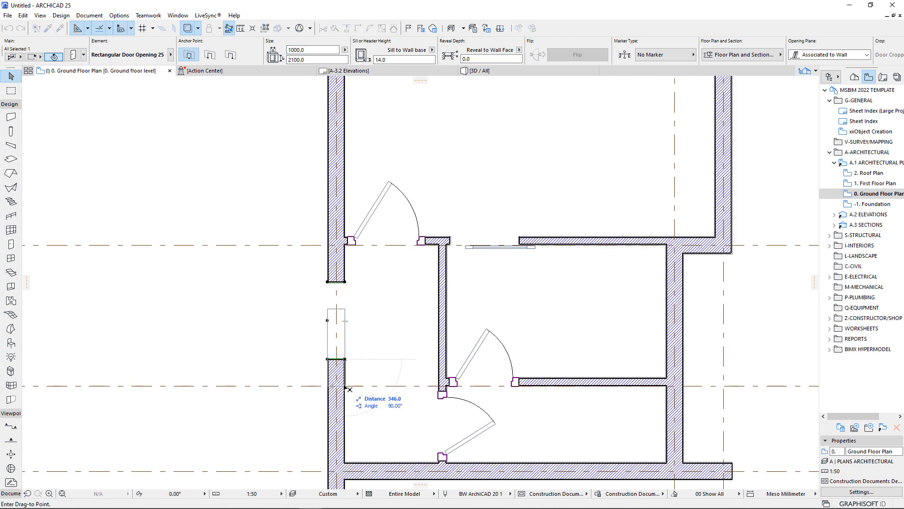
left_click(347, 387)
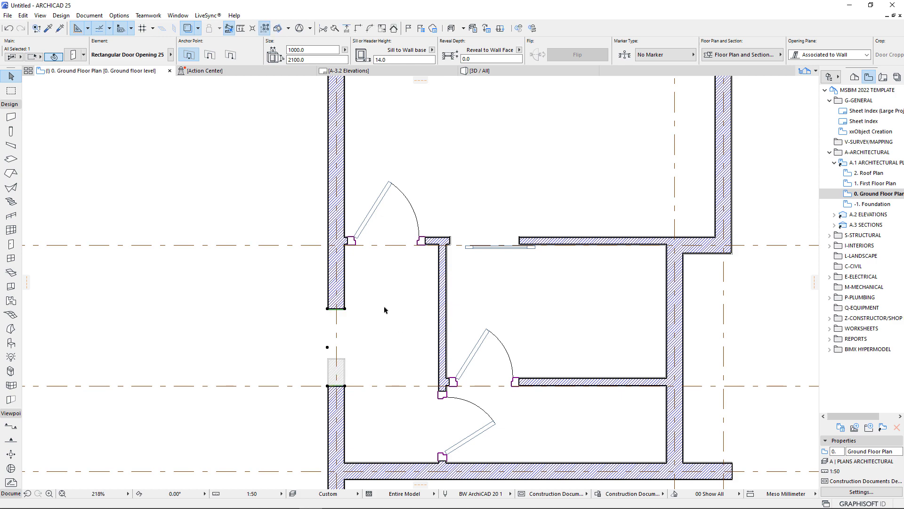
scroll(385, 310, "down", 3)
key("Escape")
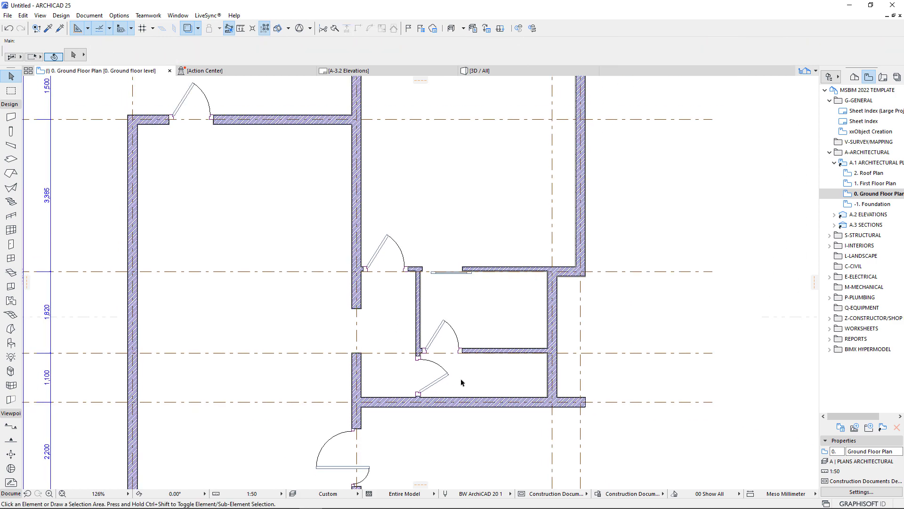
- Open the 3D view of the model and examine the doors and the empty opening around the small interior rooms
scroll(433, 373, "down", 2)
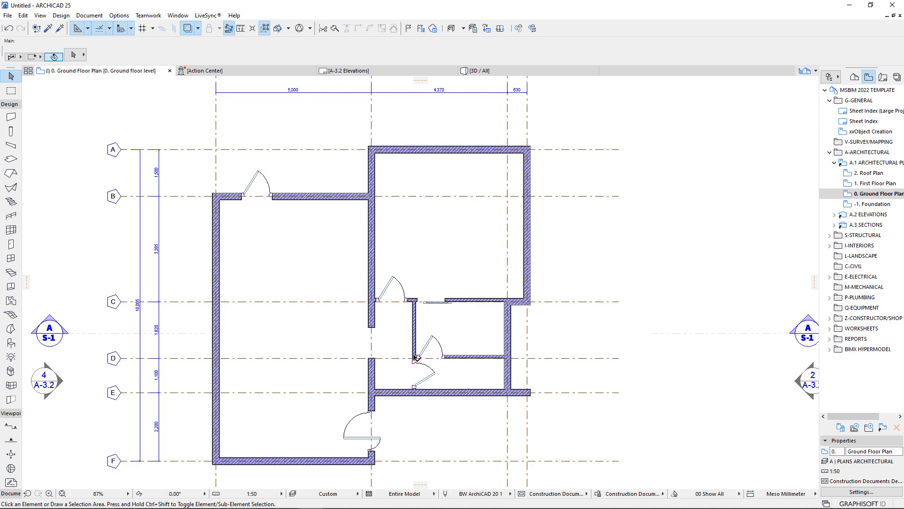
left_click(481, 71)
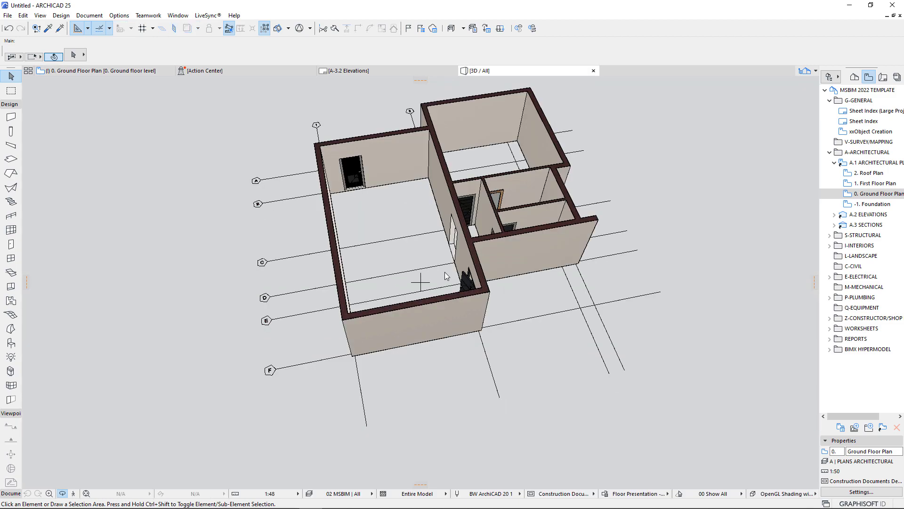
scroll(472, 290, "up", 5)
left_click_drag(472, 290, 579, 310)
scroll(619, 194, "up", 5)
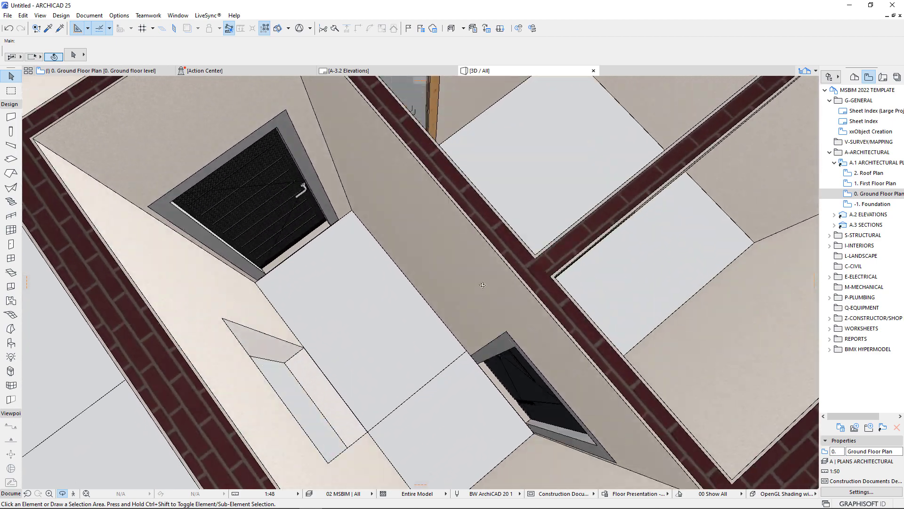
left_click_drag(483, 285, 452, 214)
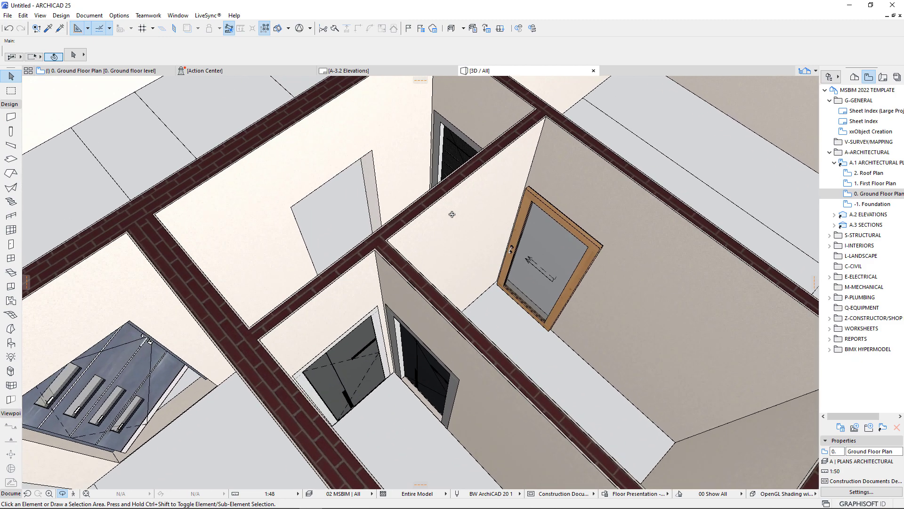
- Set the Leaf Outside surface of the Exterior Sliding Door 25 in the interior room to Mtl-Aluminium
left_click(546, 240)
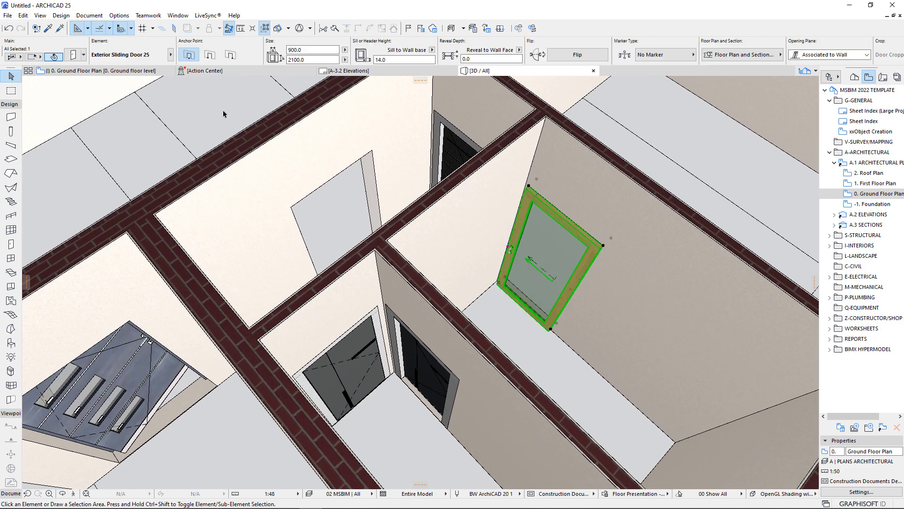
left_click(73, 55)
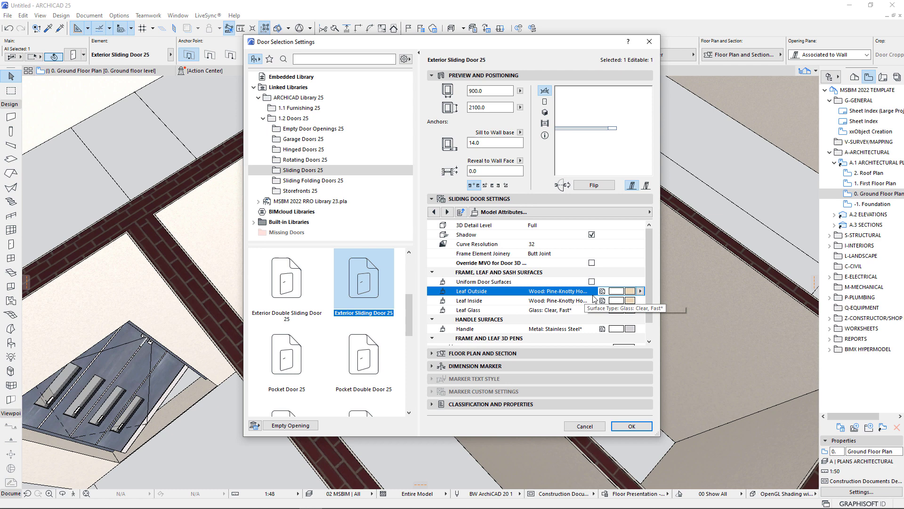
left_click(641, 291)
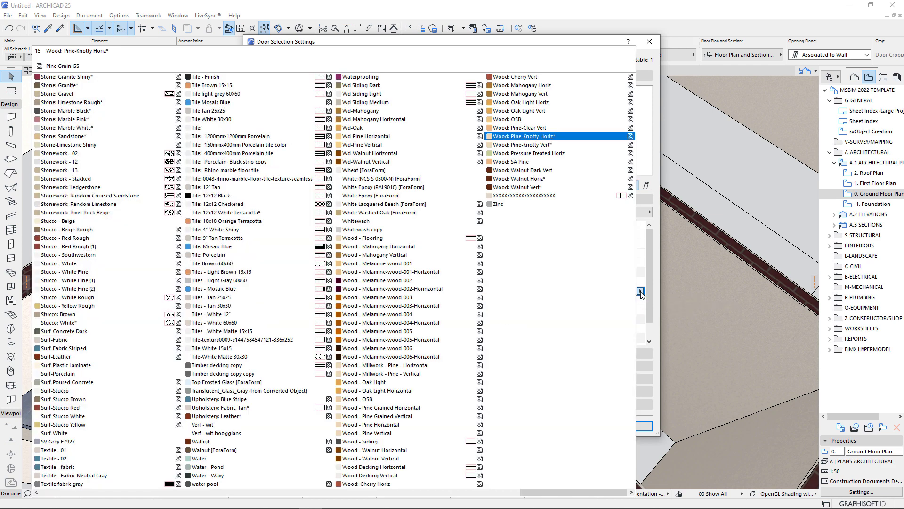
left_click(641, 291)
left_click(640, 291)
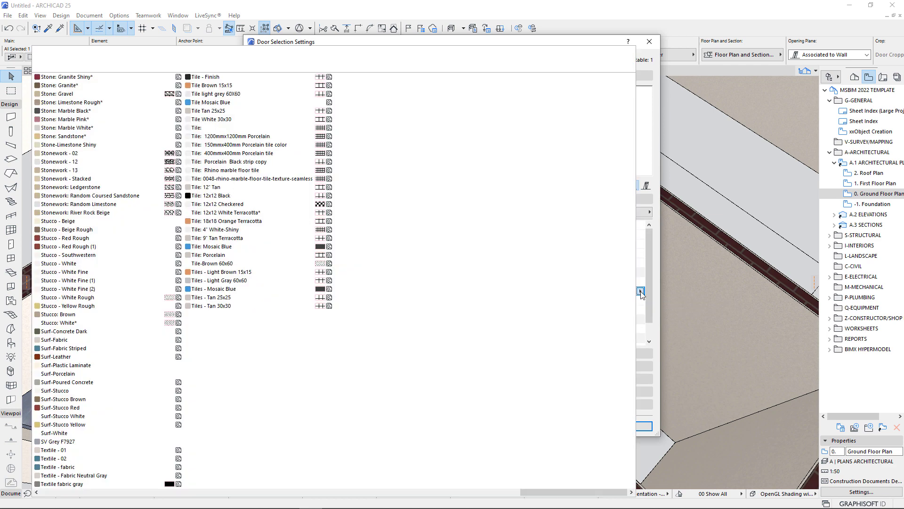
key("m")
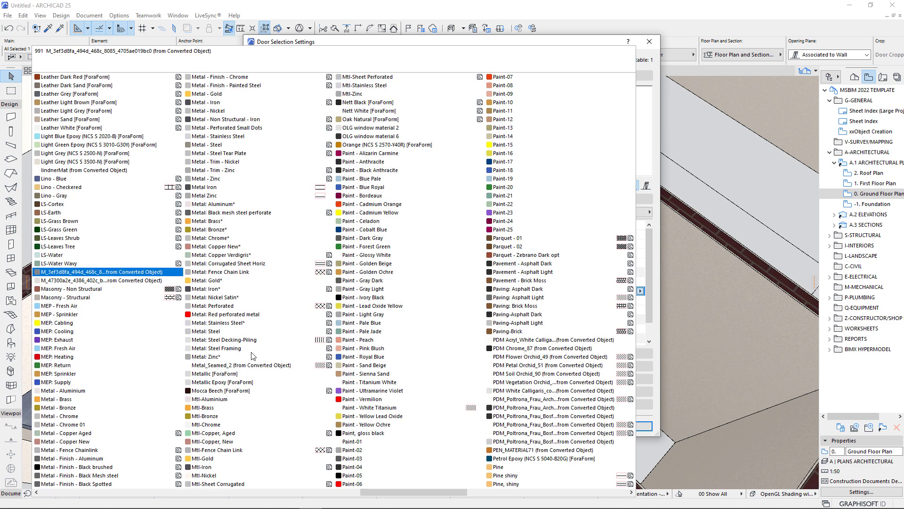
left_click(220, 397)
left_click(631, 426)
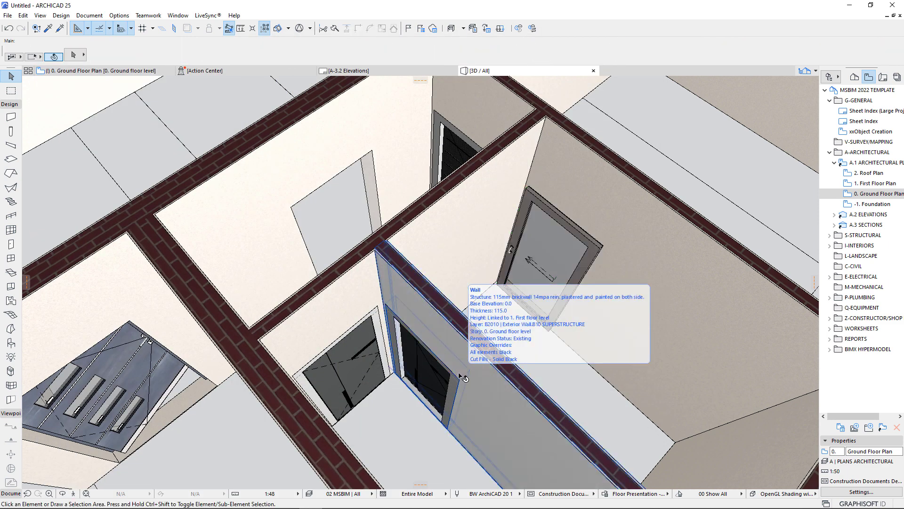
- Close the 1300 x 2100 pivot entrance door by setting its opening angle in 3D to 0.00°
middle_click_drag(461, 377, 438, 362, "shift")
scroll(454, 308, "down", 5)
mouse_move(374, 383)
middle_mouse_down("shift")
mouse_move(406, 315)
mouse_move(374, 371)
middle_mouse_up("shift")
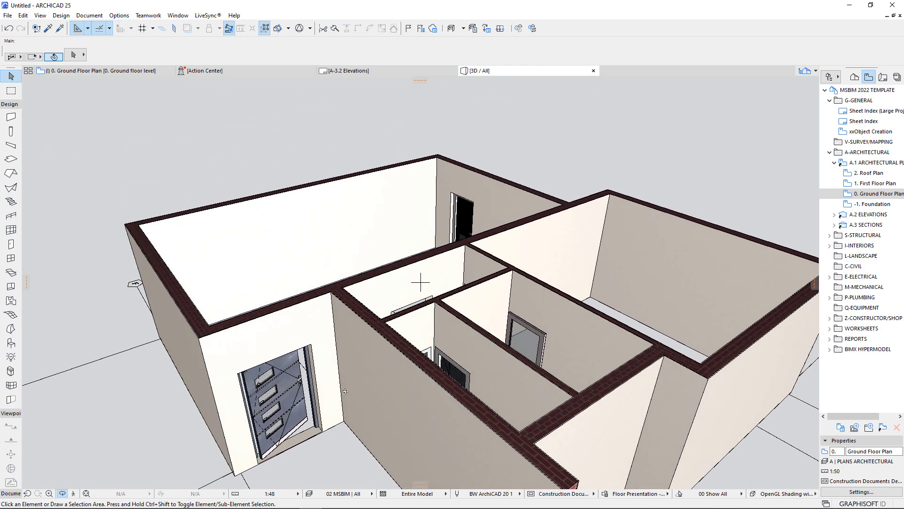
middle_click_drag(420, 282, 293, 347, "shift")
scroll(322, 338, "up", 8)
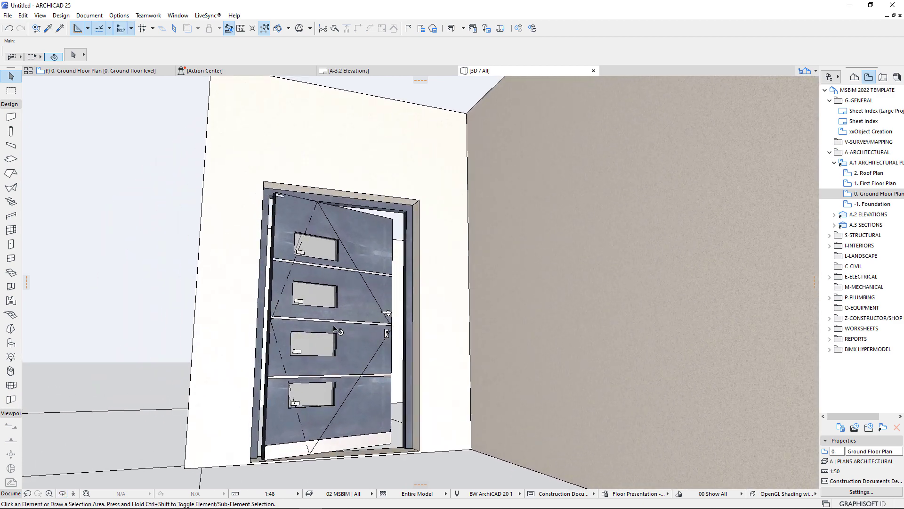
left_click(380, 328)
scroll(391, 328, "up", 5)
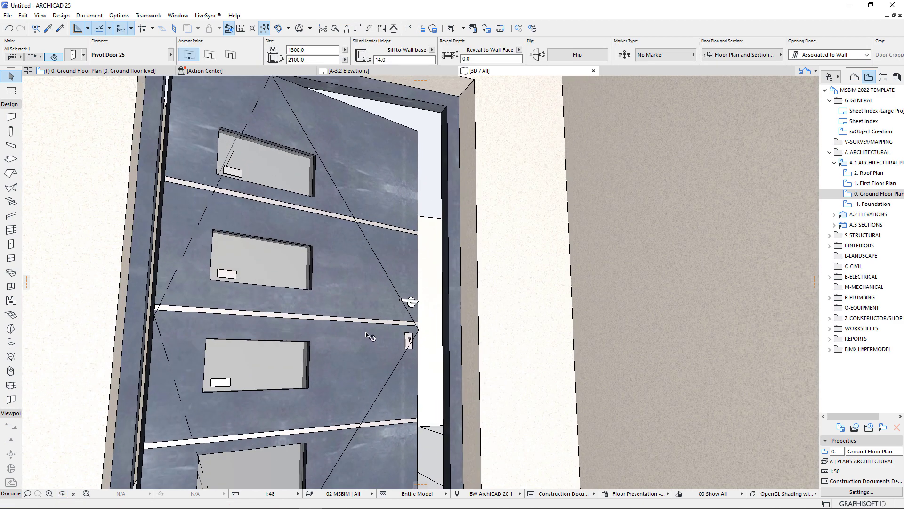
left_click(415, 305)
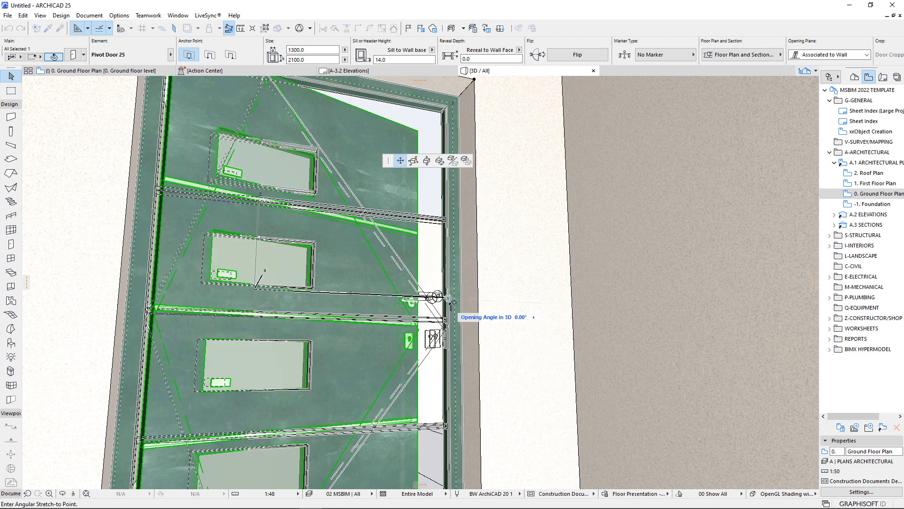
left_click(447, 297)
key("Escape")
scroll(445, 299, "down", 10)
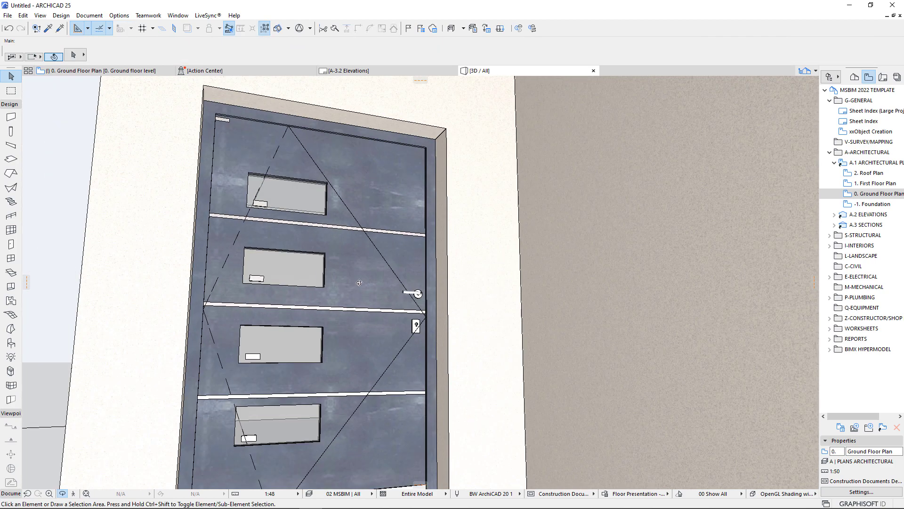
- Select all the doors and openings in the model and set their sill to wall base height to 0
middle_click_drag(351, 362, 390, 323, "shift")
scroll(239, 454, "up", 5)
scroll(239, 455, "up", 1)
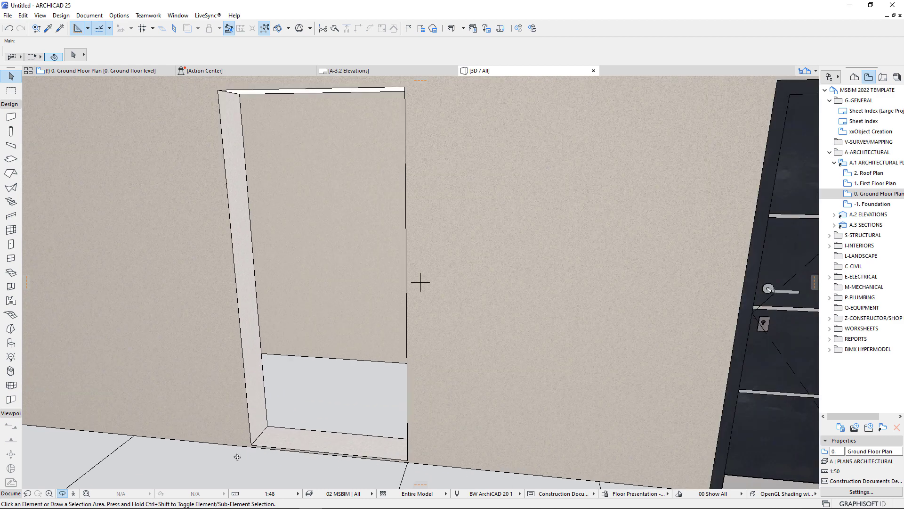
scroll(229, 437, "down", 2)
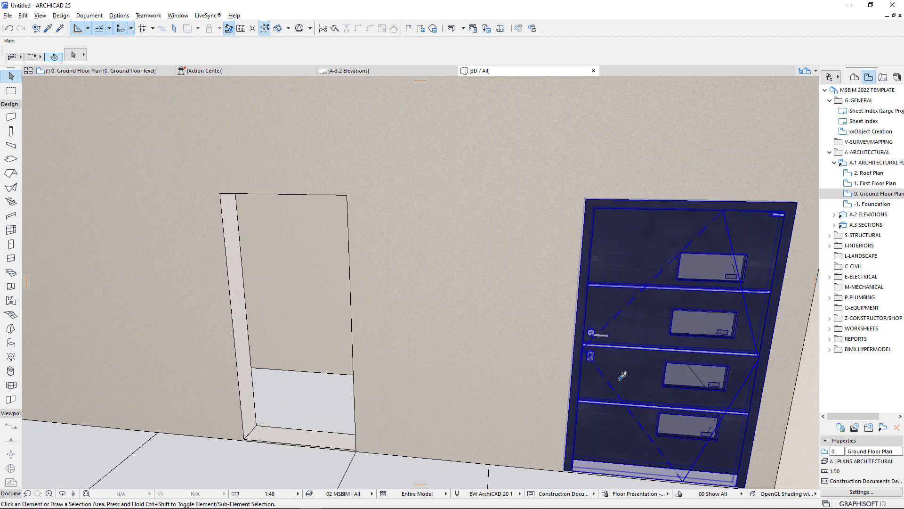
left_click(620, 384, "alt")
key("ctrl+a")
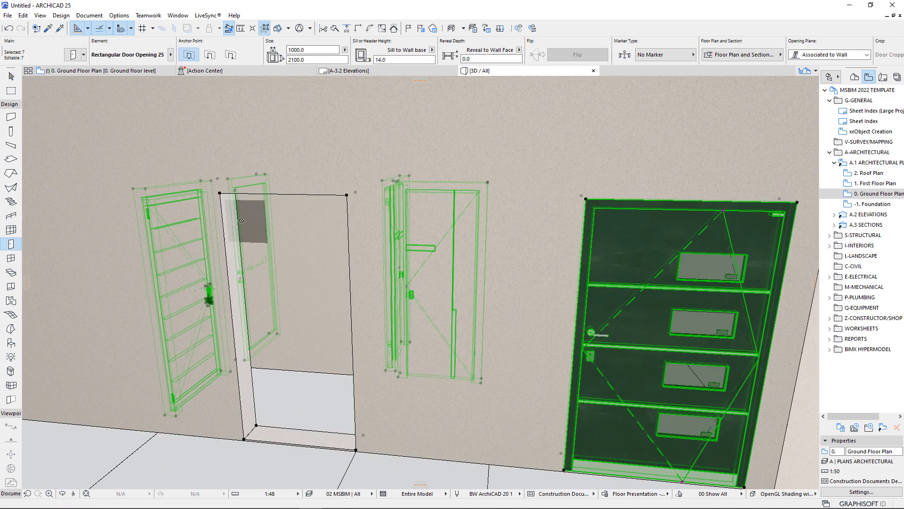
left_click_drag(394, 62, 374, 60)
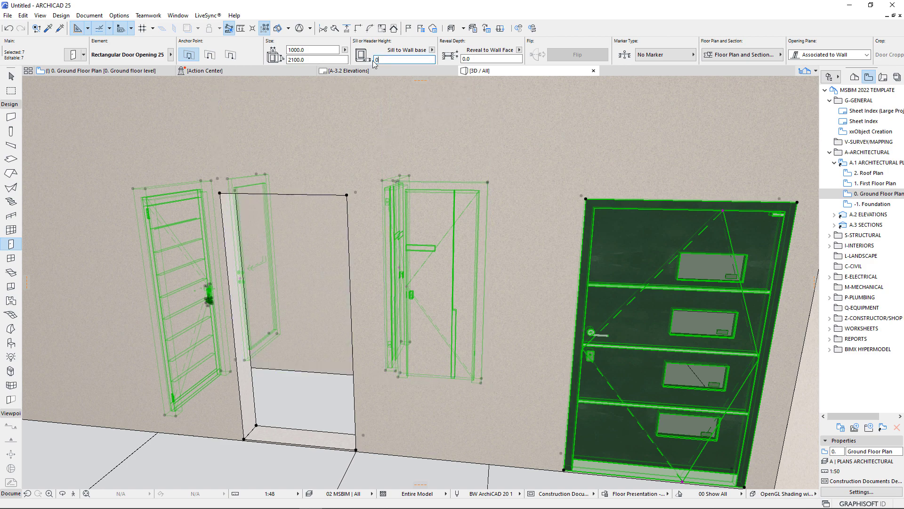
key("Return")
key("Escape")
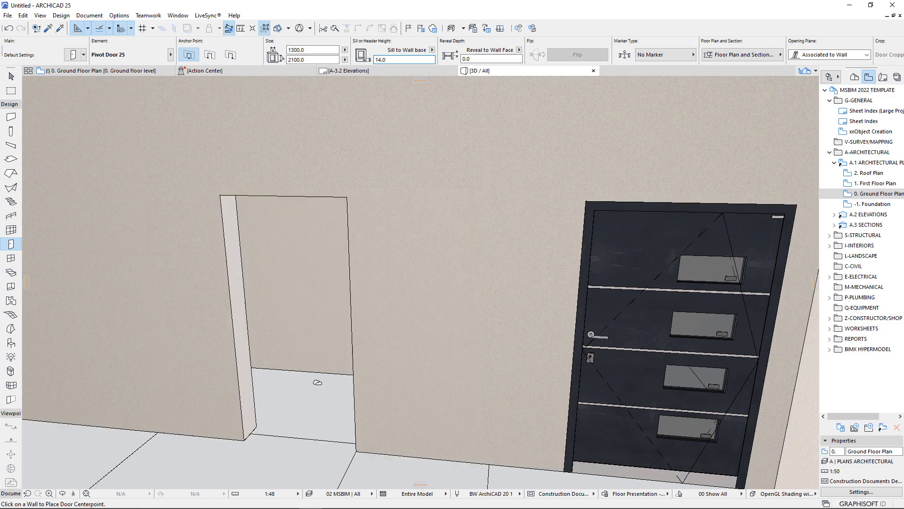
key("Escape")
- Examine the whole house model in 3D from outside and from above, including its doors and openings
middle_click_drag(271, 392, 338, 303, "shift")
scroll(339, 309, "down", 10)
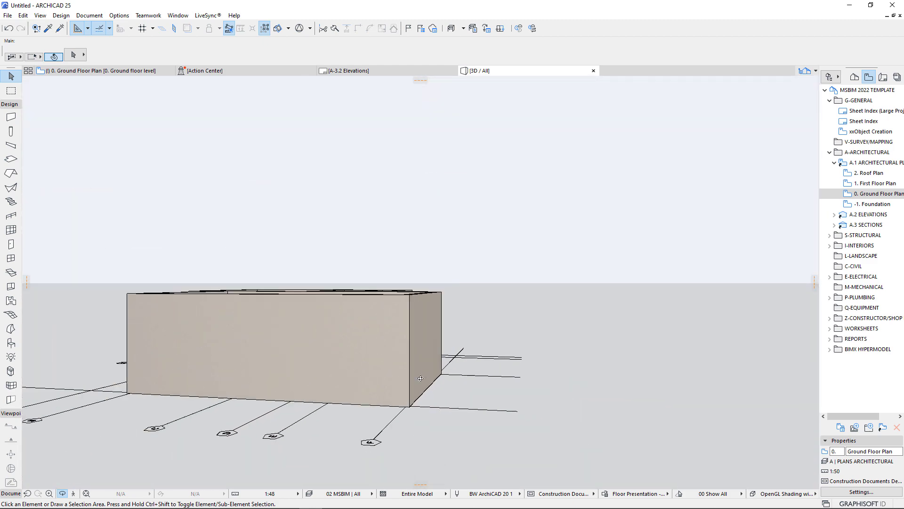
middle_click_drag(348, 368, 380, 269, "shift")
scroll(315, 399, "up", 10)
scroll(389, 383, "down", 10)
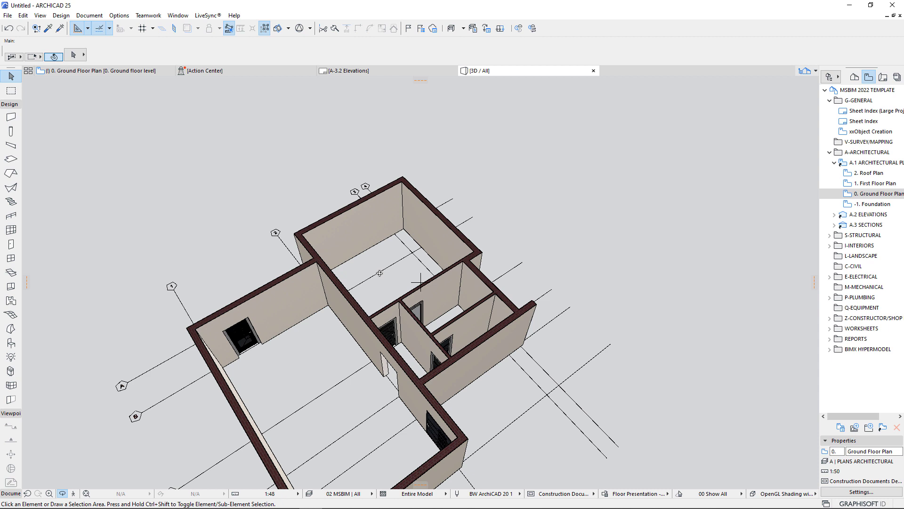
- Leave the 3D view and open the 0. Ground Floor Plan at the small bathroom between grid lines C and D
middle_click_drag(390, 280, 340, 314, "shift")
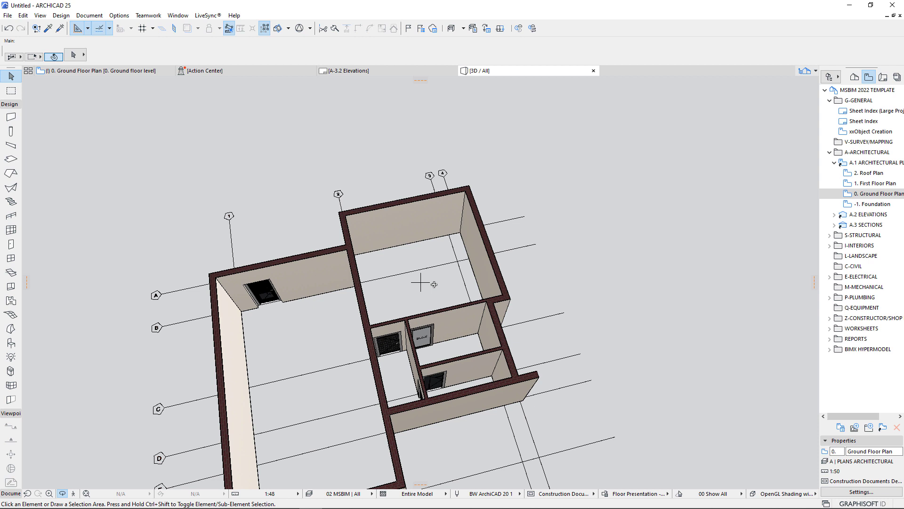
mouse_move(130, 74)
left_click_drag(382, 180, 347, 250)
left_click(83, 71)
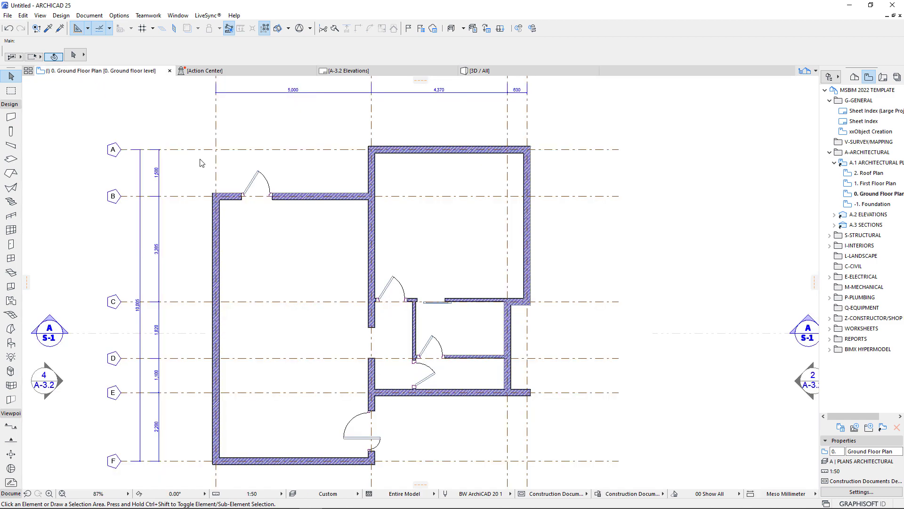
scroll(279, 265, "up", 1)
scroll(319, 255, "down", 1)
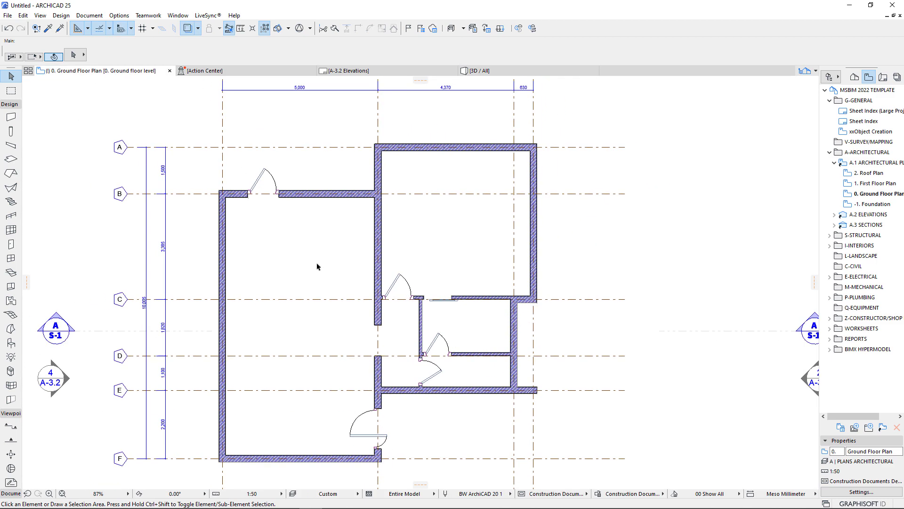
scroll(544, 355, "up", 3)
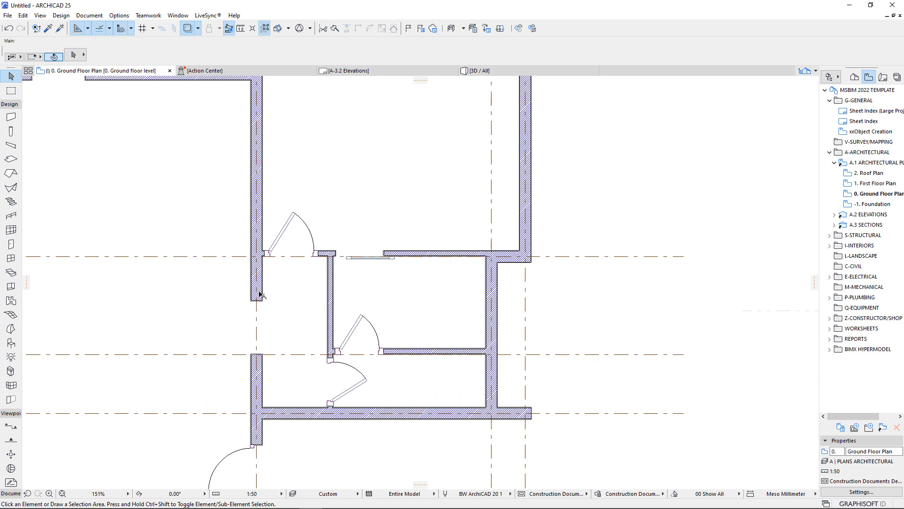
scroll(315, 435, "up", 1)
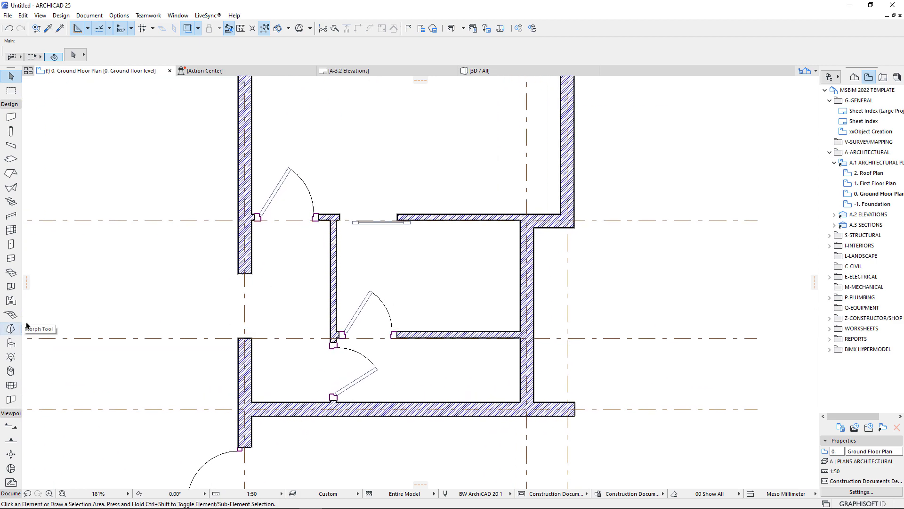
- Open the default settings of the Object tool
left_click(10, 342)
left_click(73, 54)
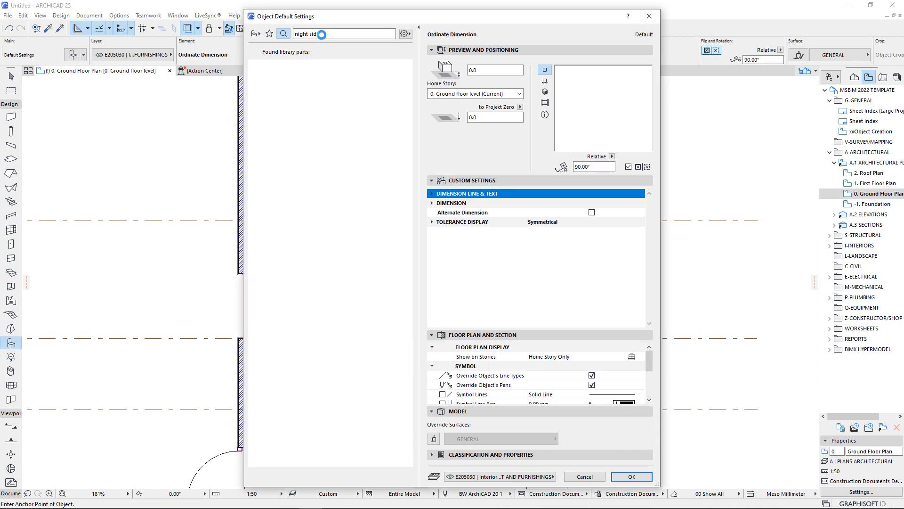
type("night side")
key("Return")
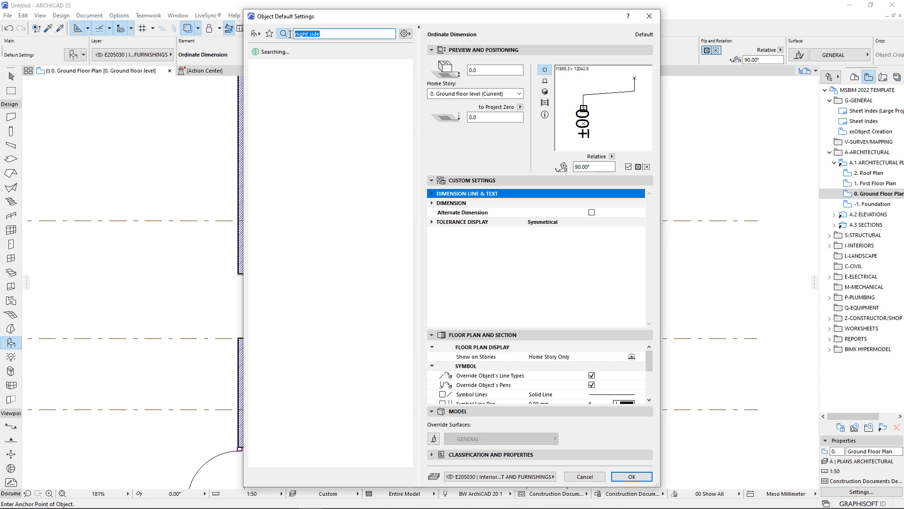
key("End")
type("BATH")
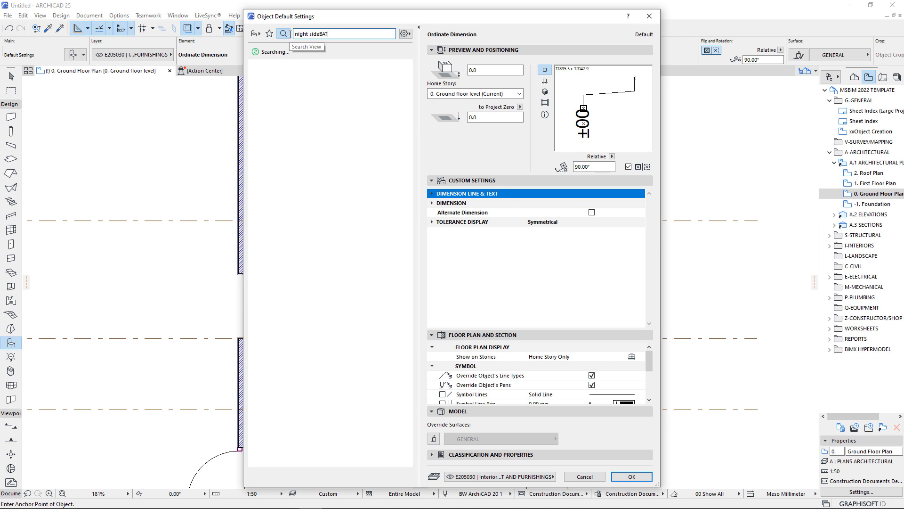
key("BackSpace")
key("BackSpace")
key("BackSpace")
key("BackSpace")
key("BackSpace")
key("BackSpace")
key("BackSpace")
key("BackSpace")
key("BackSpace")
key("BackSpace")
key("BackSpace")
key("BackSpace")
key("BackSpace")
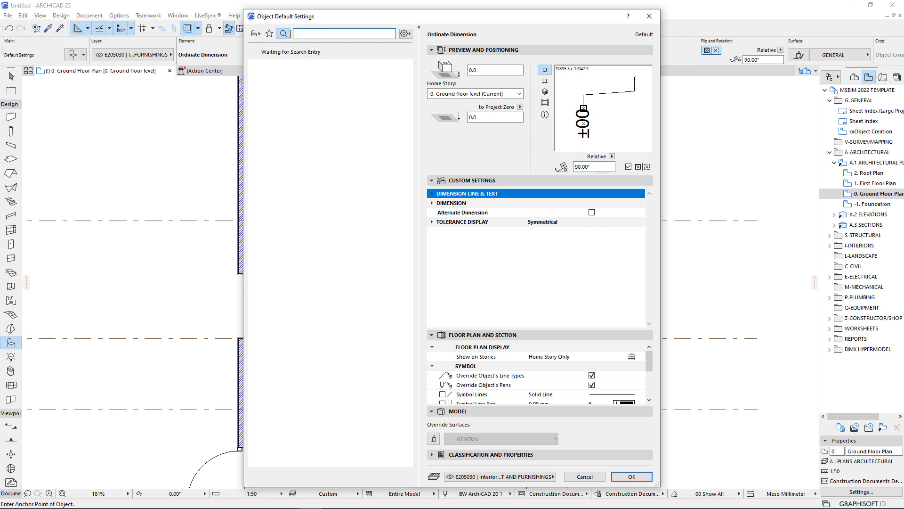
- Search the object library for "BATH" and choose Bathtub 25
type("BATH")
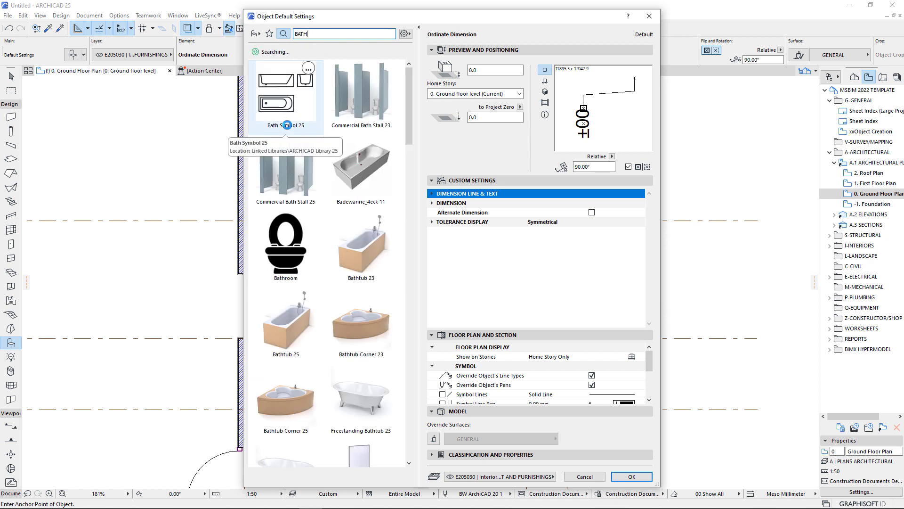
left_click(290, 330)
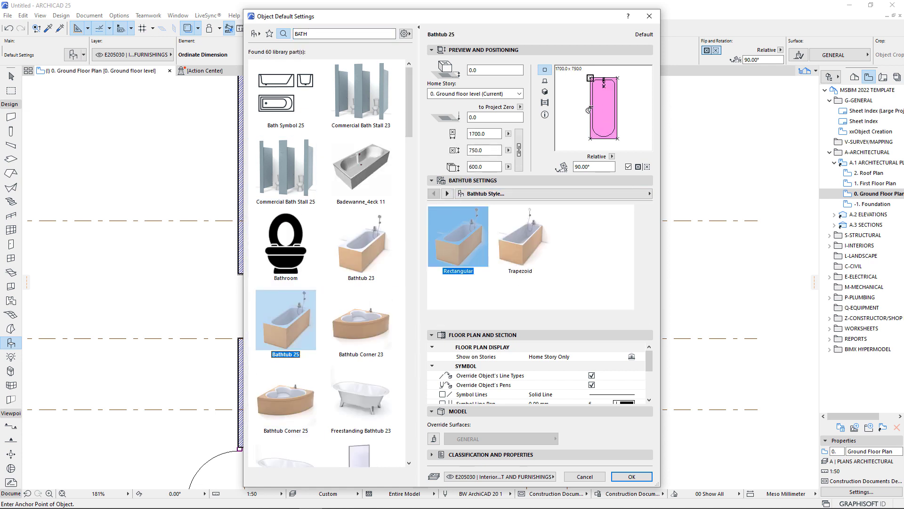
- In the bathtub's representation settings, make the fill background pen transparent and set the contour pen to the 0.10 mm thin gray pen 2
left_click(603, 193)
left_click(692, 226)
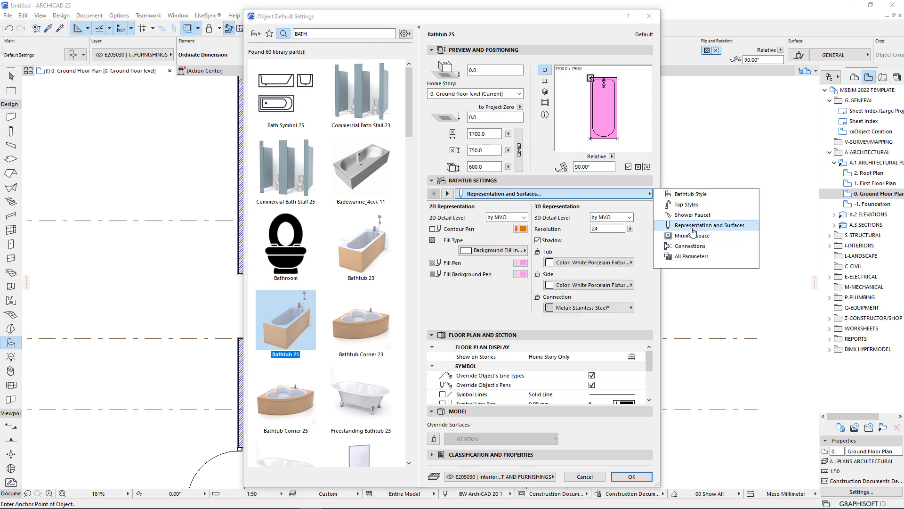
left_click(521, 275)
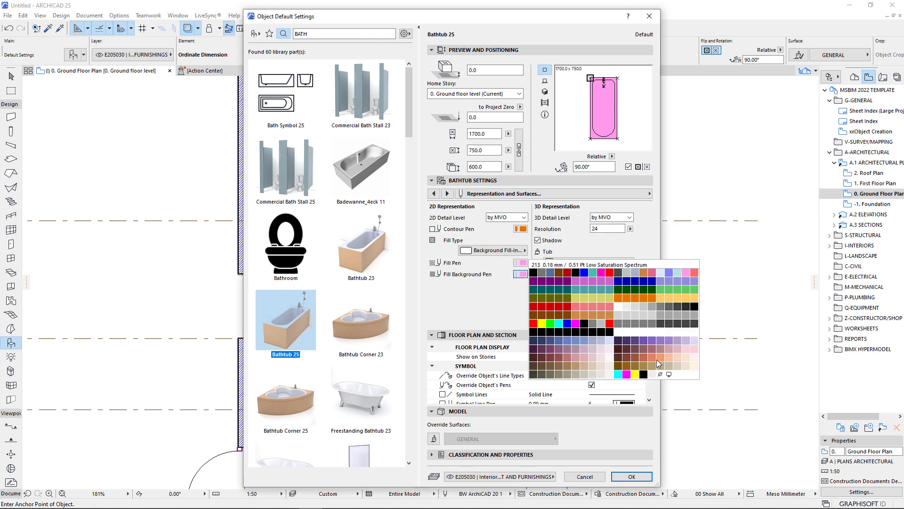
left_click(660, 374)
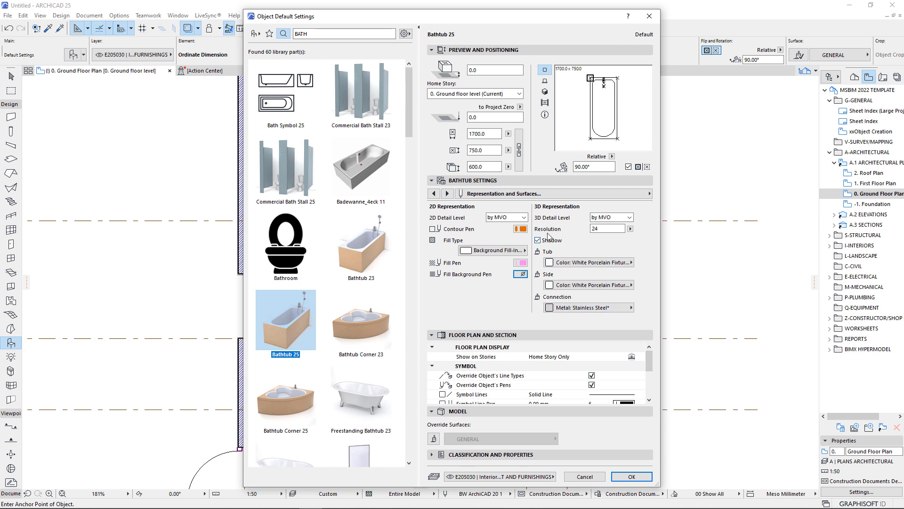
left_click(521, 229)
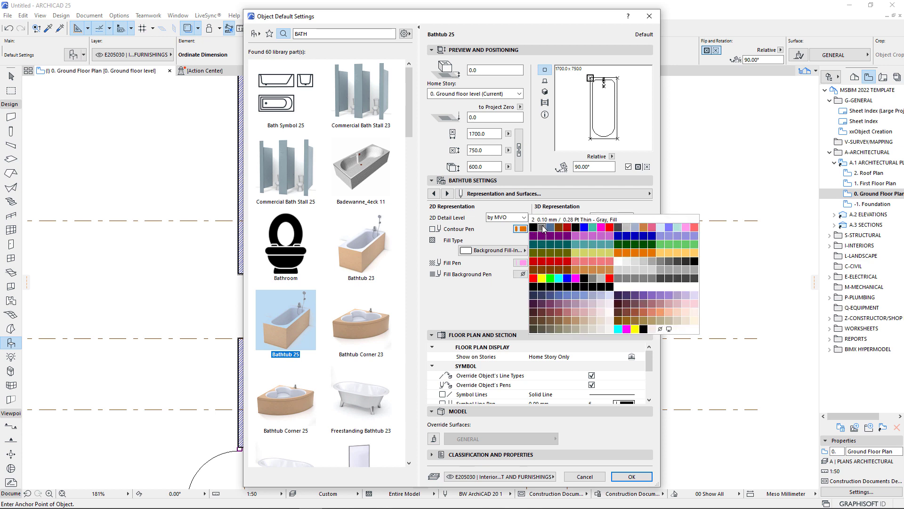
left_click(541, 230)
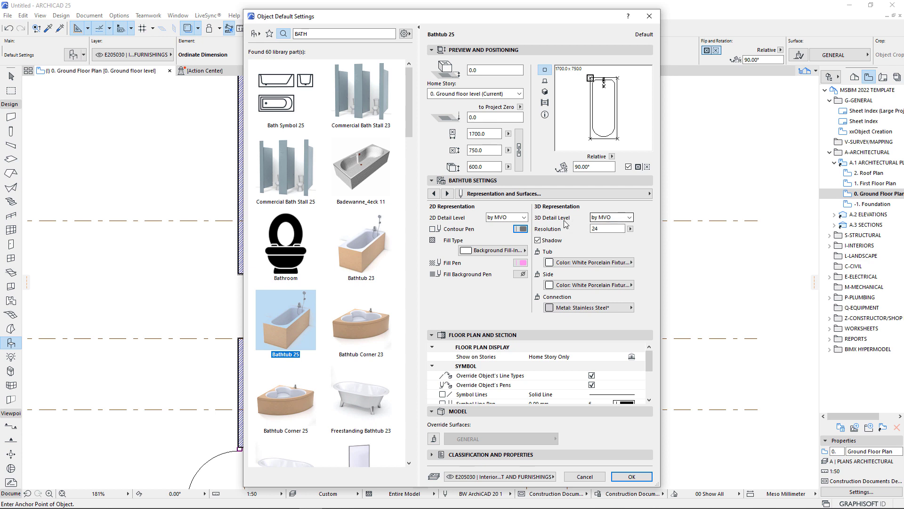
- Set the bathtub's 3D detail level to Full, look through its remaining settings pages and accept the settings
left_click(612, 217)
left_click(603, 234)
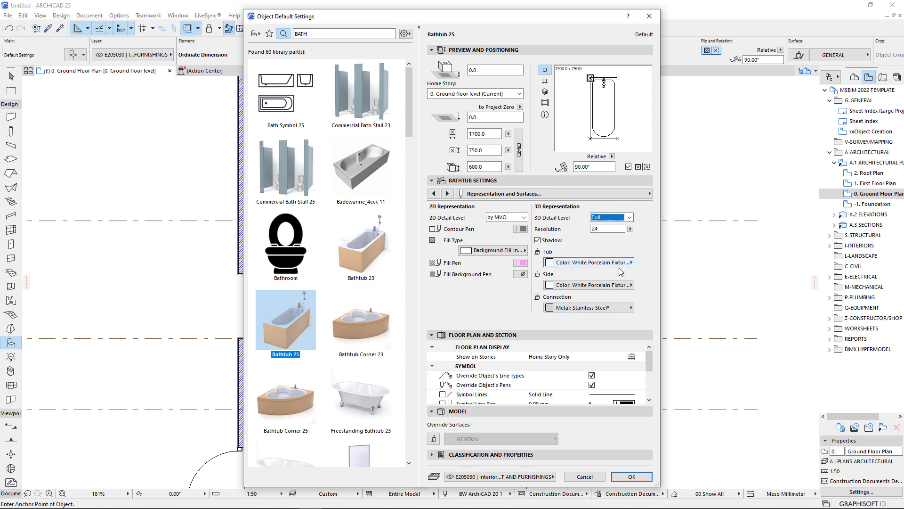
left_click(448, 193)
left_click(447, 193)
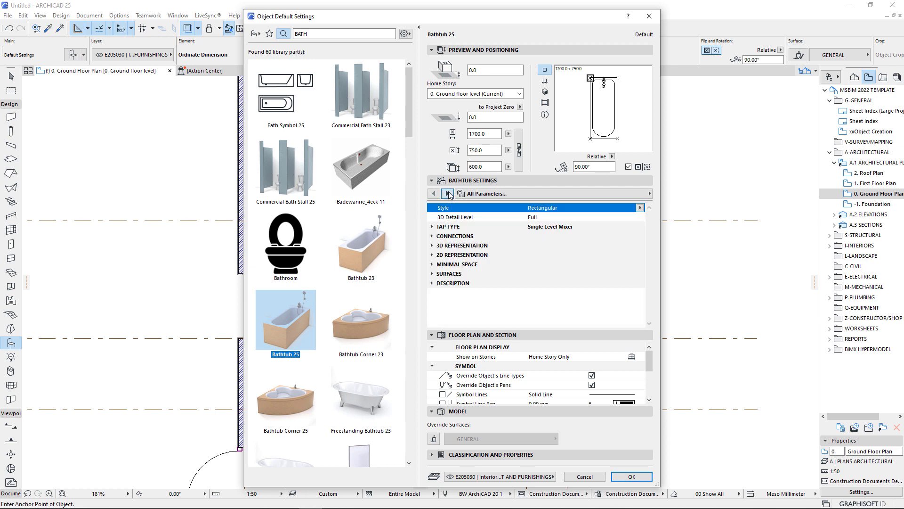
left_click(447, 194)
left_click(433, 193)
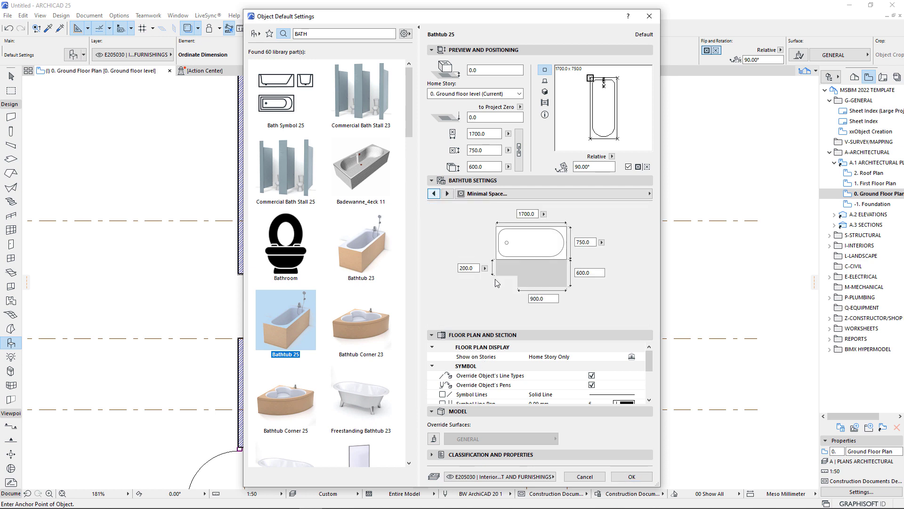
left_click(631, 477)
- Place the bathtub freely in the bathroom, near its right-hand wall
scroll(523, 258, "up", 2)
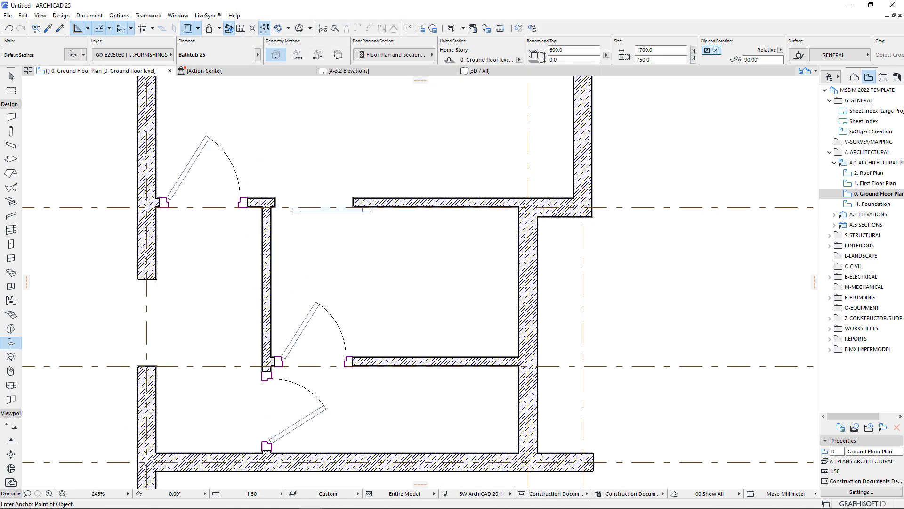
left_click(440, 285)
key("Escape")
- Move the bathtub by its upper-right corner into the upper-right inner corner of the bathroom and deselect it
left_click(474, 291)
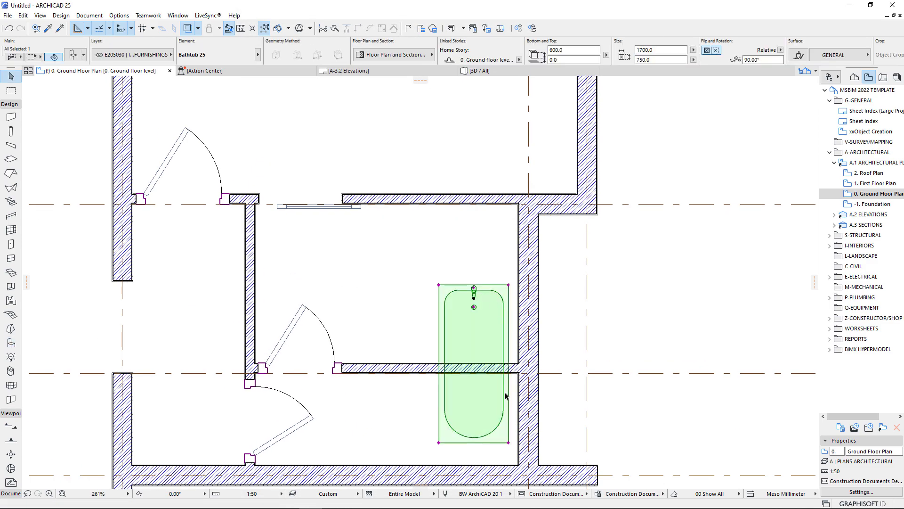
scroll(474, 302, "up", 4)
scroll(420, 405, "down", 3)
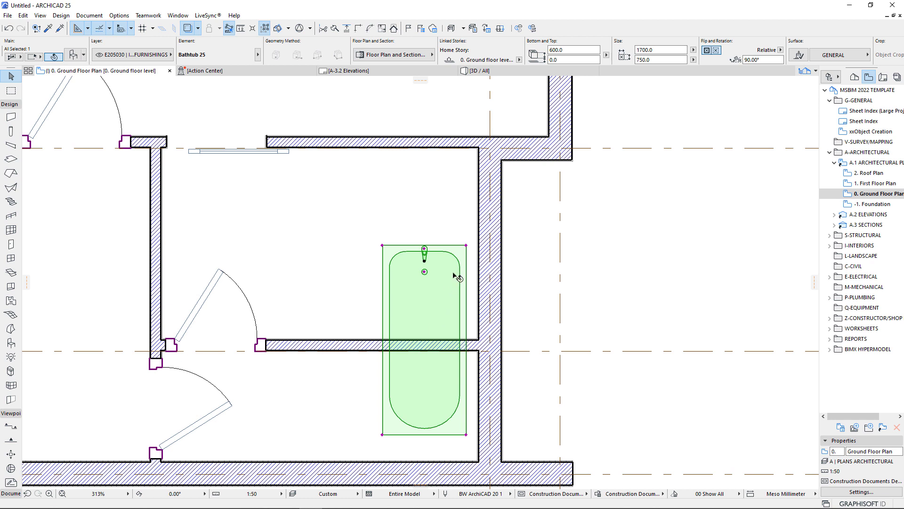
left_click(466, 245)
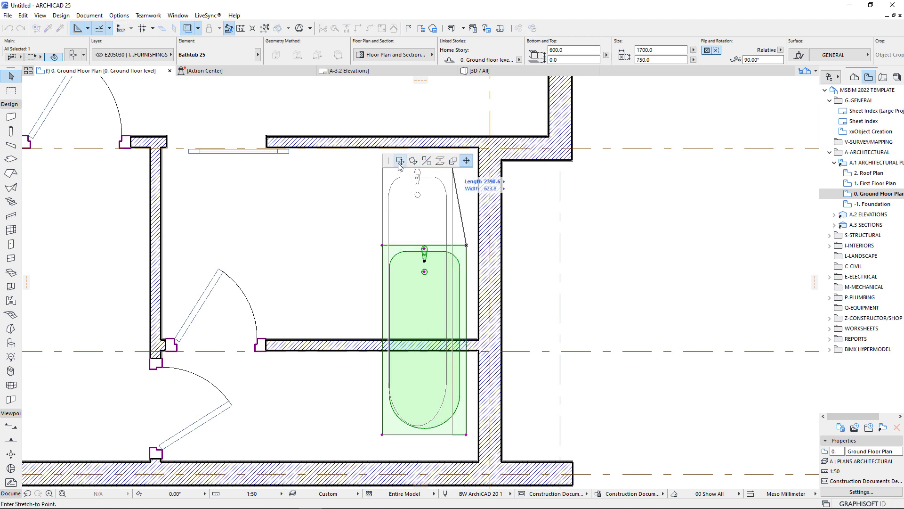
left_click(478, 149)
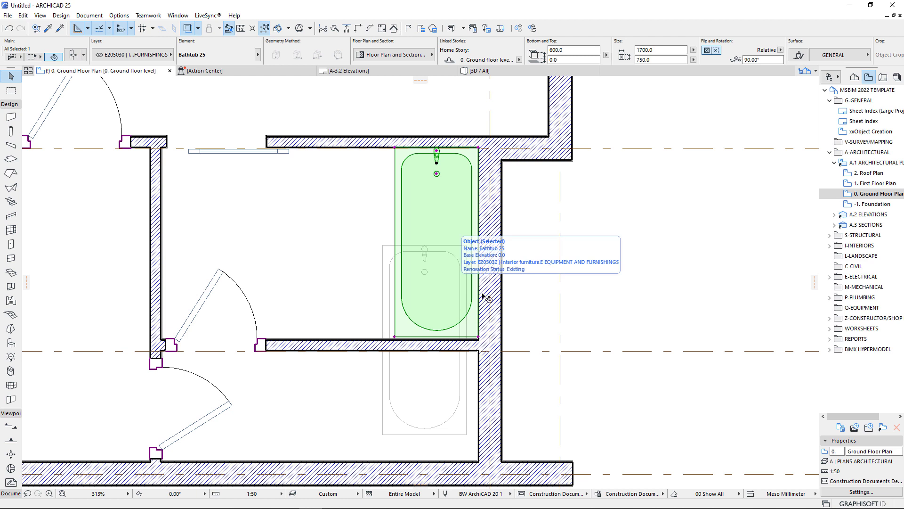
left_click(358, 244)
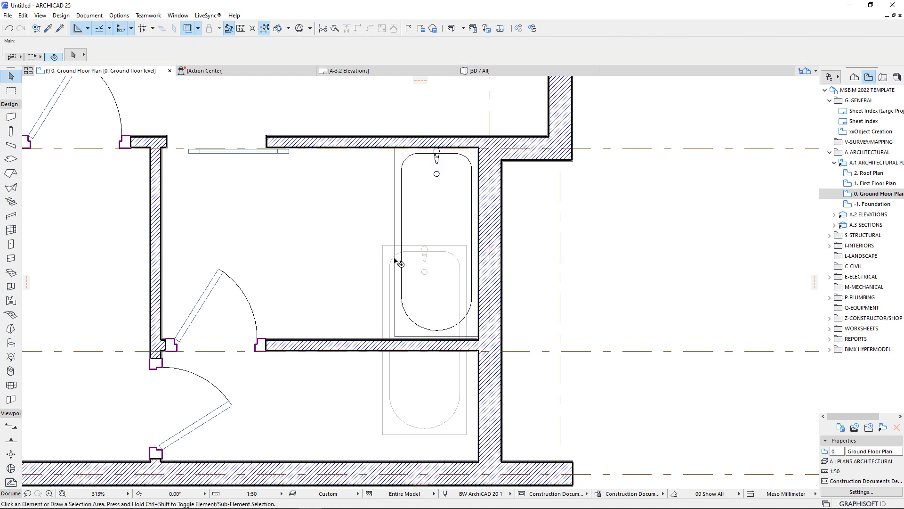
- Mirror the bathtub across a horizontal axis near its middle so the tap is at the lower end
left_click(440, 230)
right_click(423, 189)
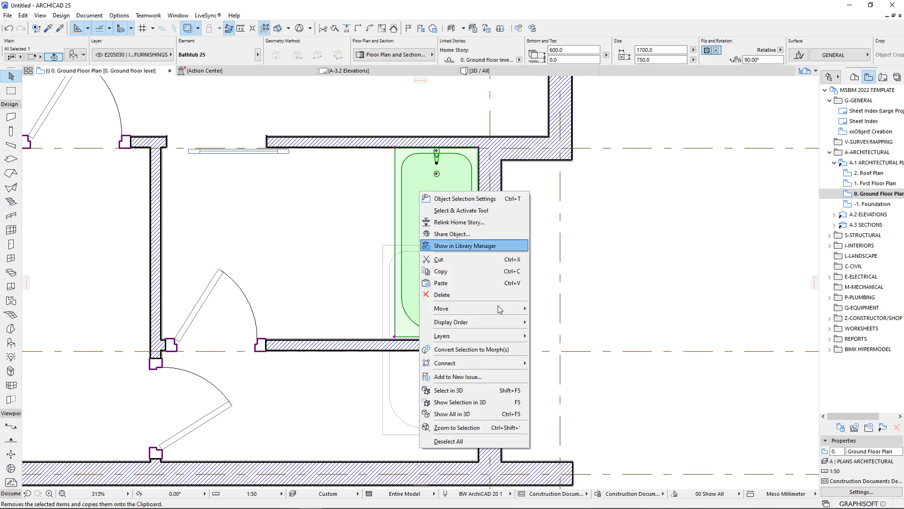
mouse_move(503, 309)
left_click(565, 338)
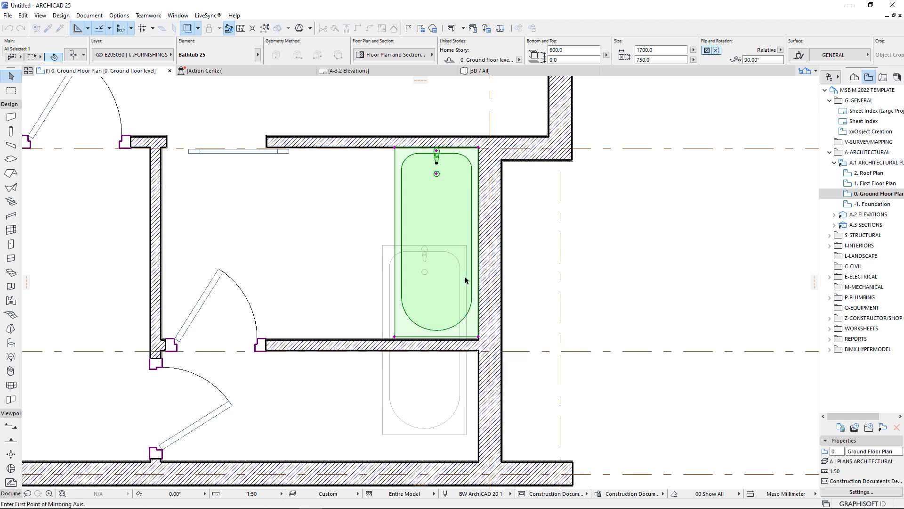
left_click(472, 240)
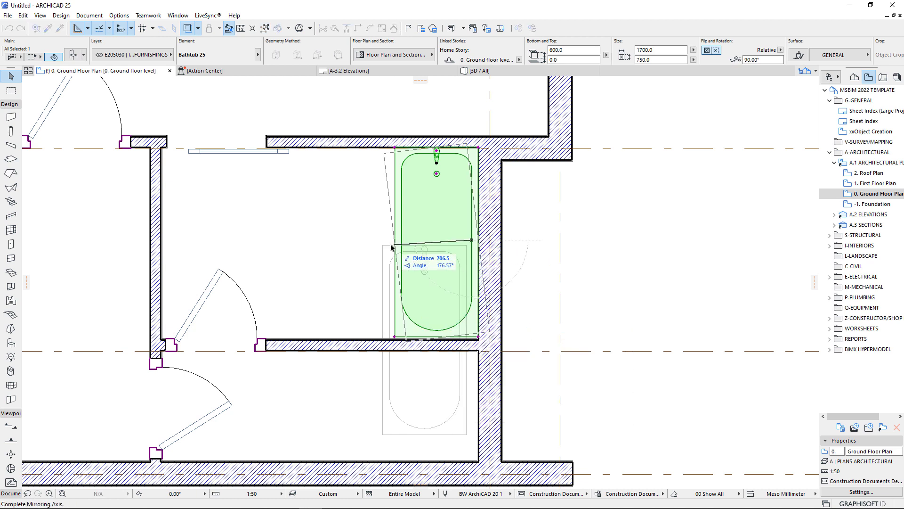
left_click(360, 241)
- Move the mirrored bathtub by its lower-right corner onto the lower-right inner corner of the bathroom walls
scroll(468, 323, "up", 5)
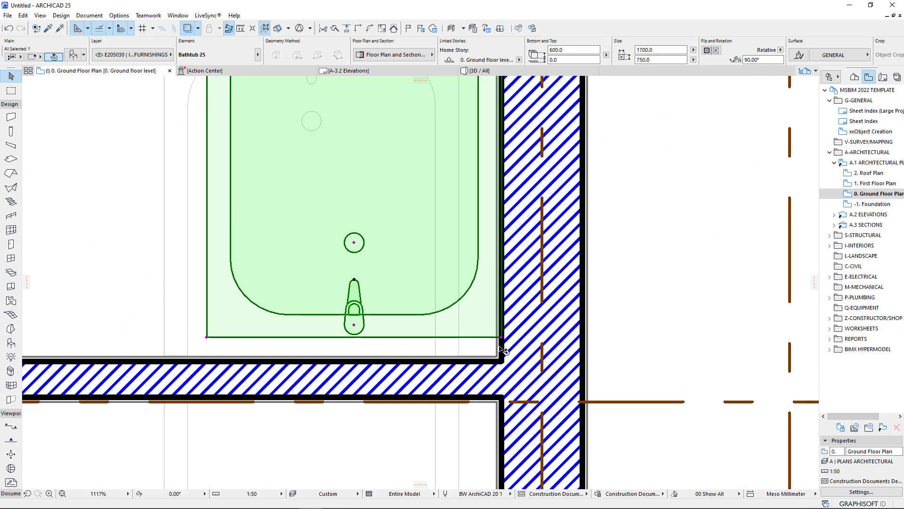
left_click(502, 336)
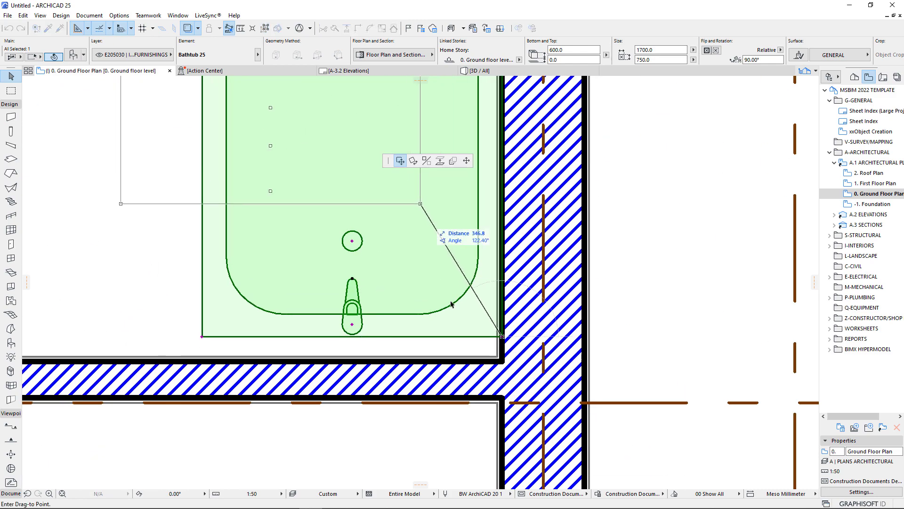
left_click(498, 357)
- Stretch the bathtub's upper-right corner to the upper-right inner corner of the bathroom, making it 1705 mm long
scroll(424, 358, "down", 6)
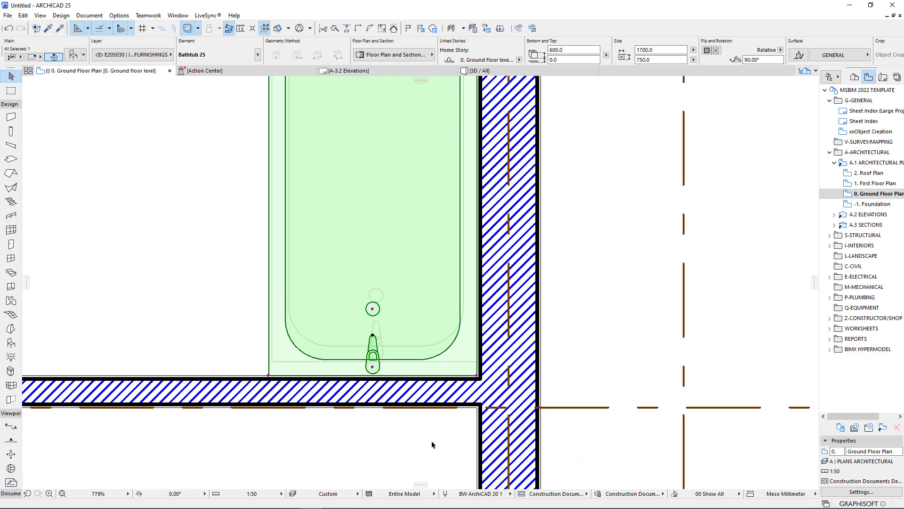
scroll(439, 279, "up", 3)
scroll(438, 279, "up", 4)
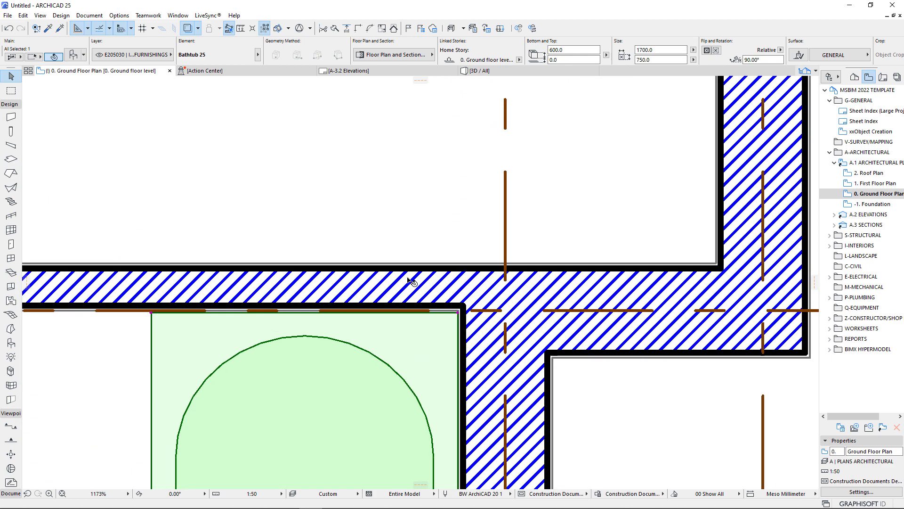
scroll(467, 321, "up", 3)
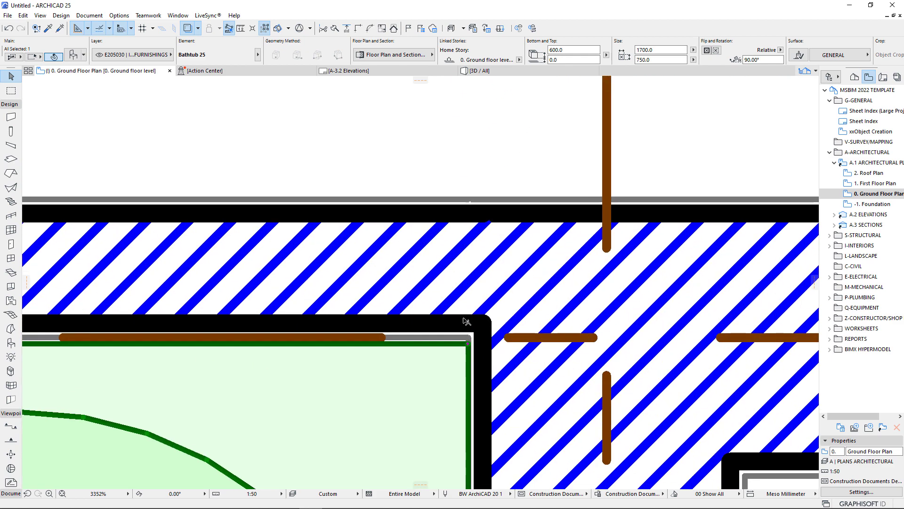
left_click(468, 318)
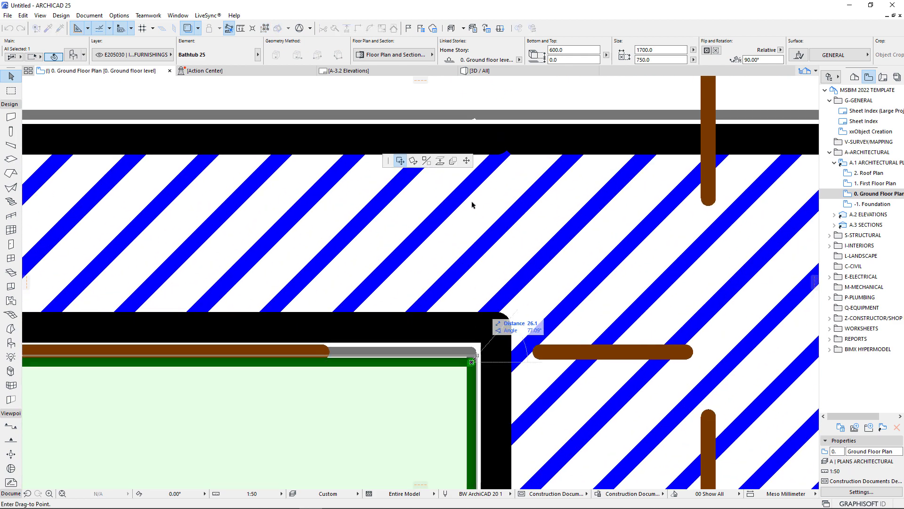
left_click(466, 160)
left_click(473, 351)
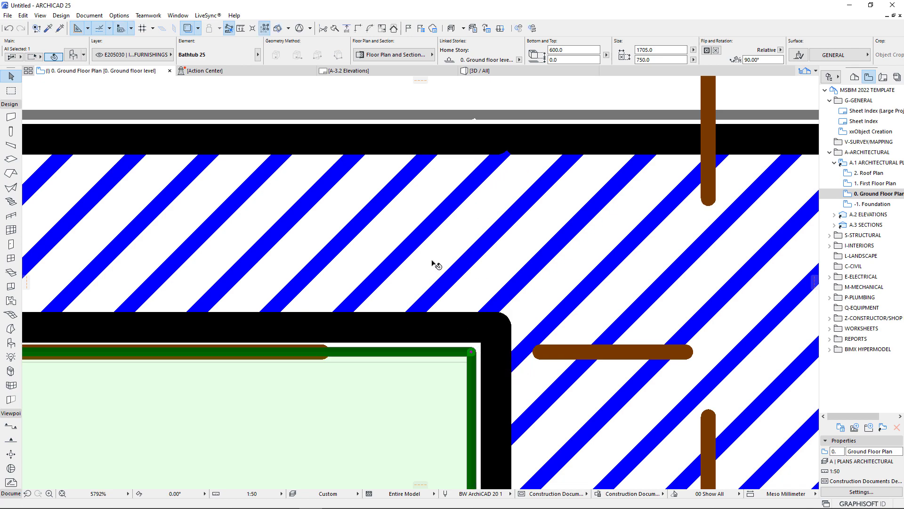
- Deselect the bathtub and bring the whole bathroom area into view
scroll(436, 262, "down", 6)
scroll(404, 248, "down", 4)
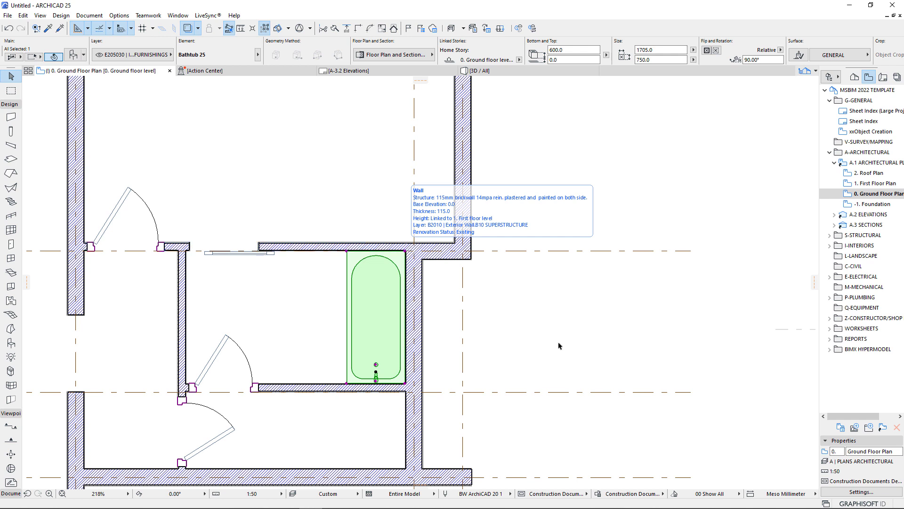
left_click(592, 323)
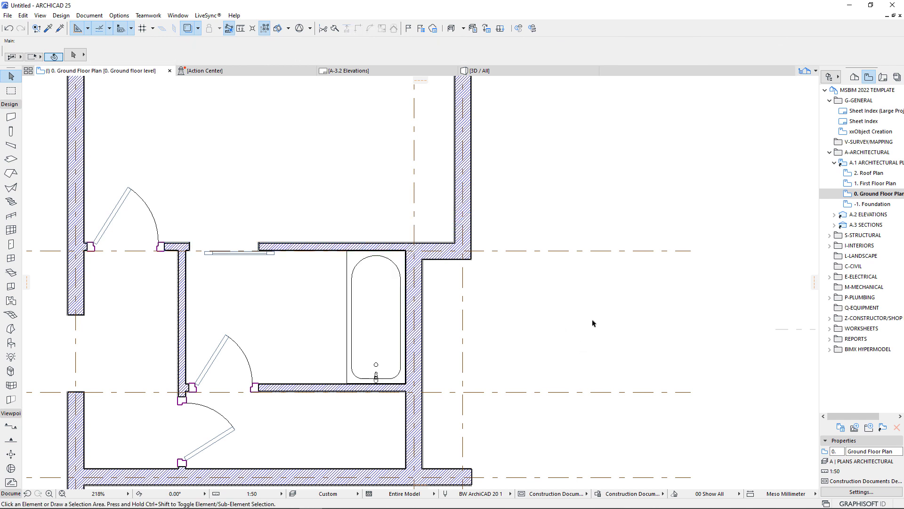
scroll(565, 310, "down", 2)
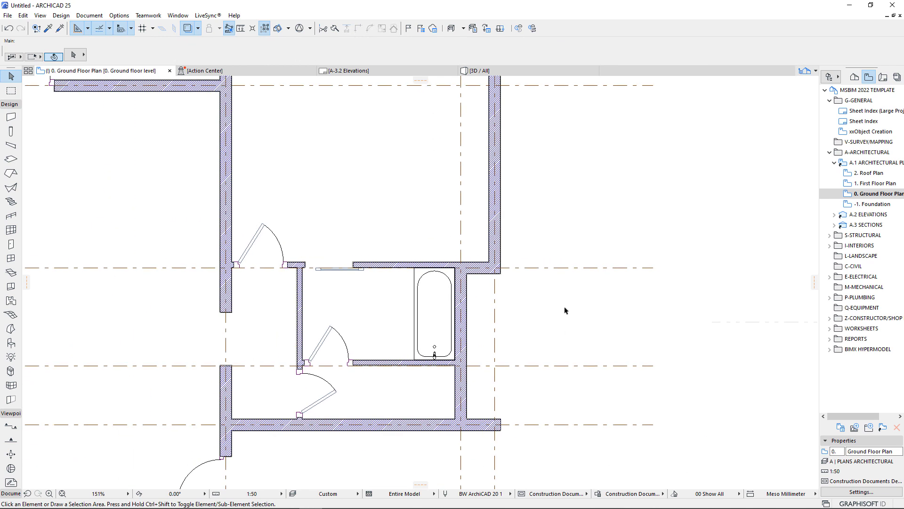
scroll(396, 421, "up", 2)
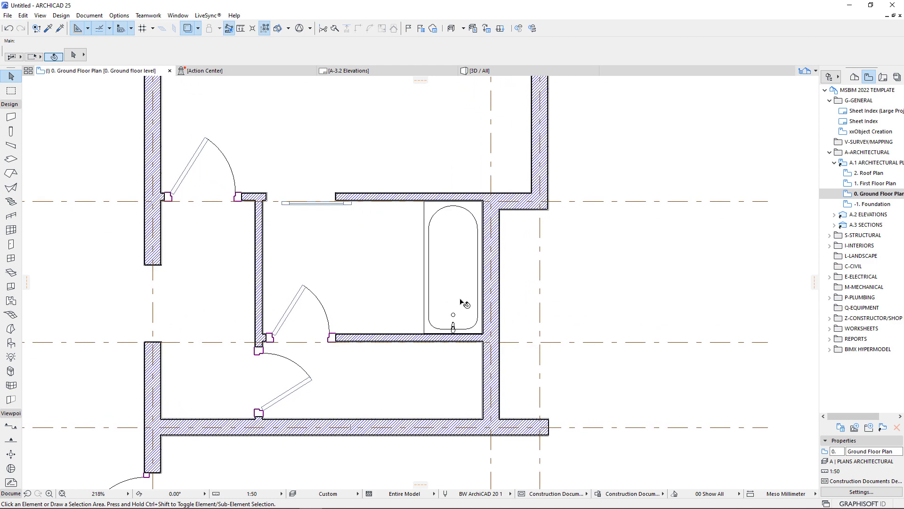
- Pick up the bathtub's settings as object defaults, search the library for WC and choose WC 25
left_click(442, 274, "alt")
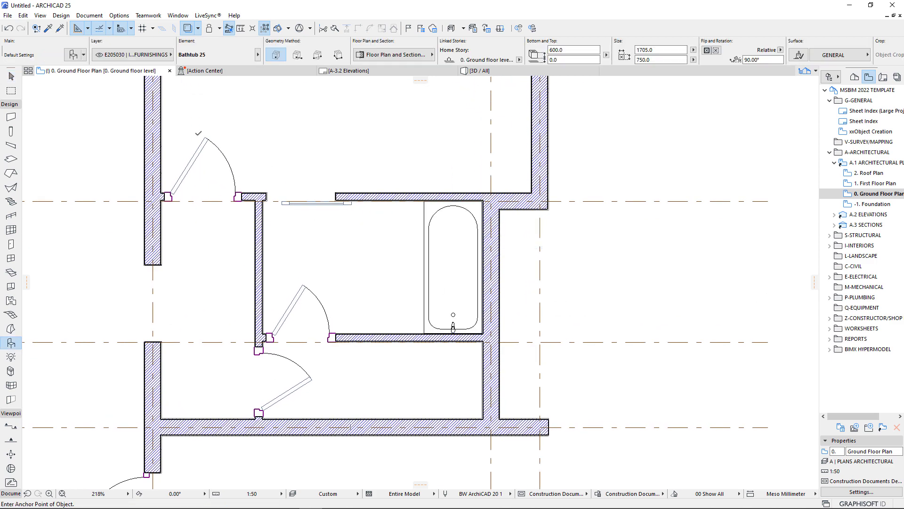
key("ctrl+t")
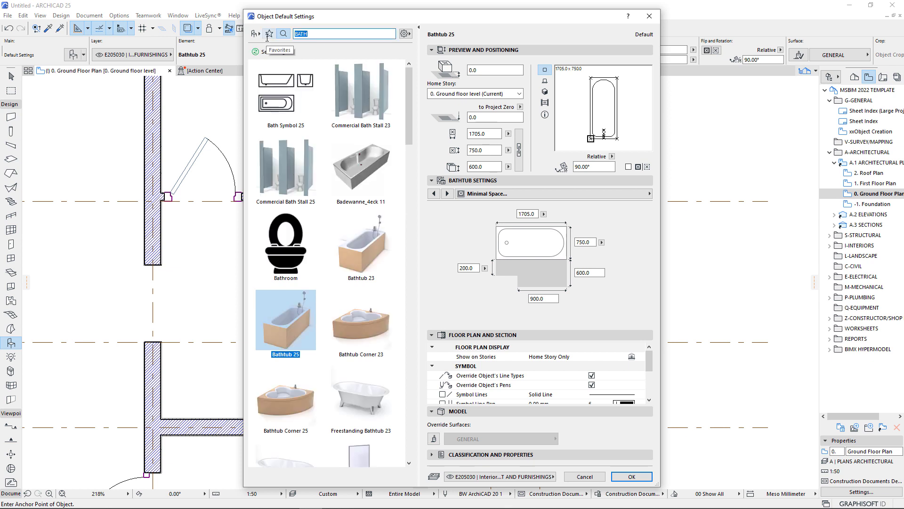
type("W")
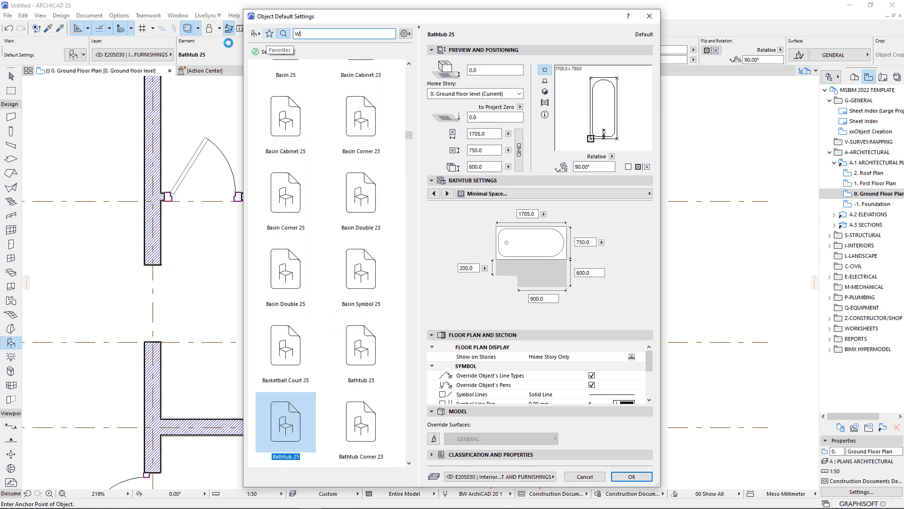
type("C")
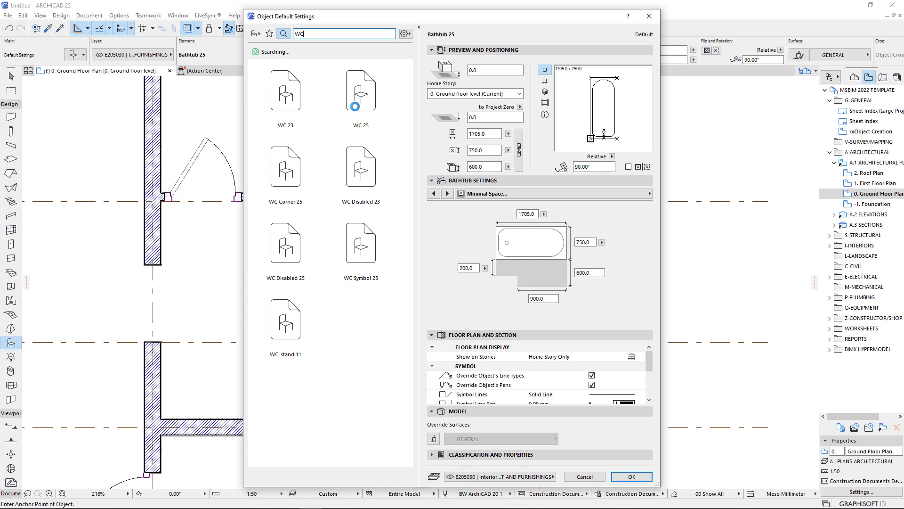
left_click(355, 106)
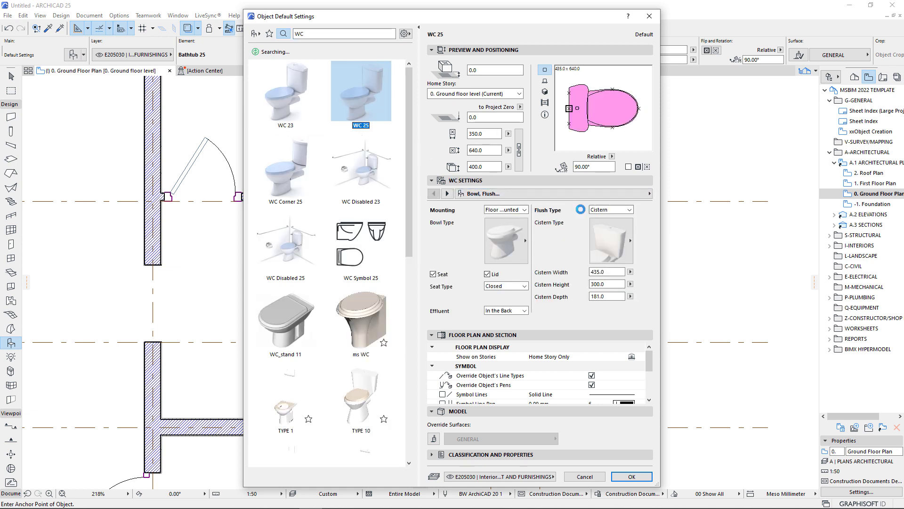
- Set the WC's 2D fill background pen to brown and its contour pen to gray
left_click(556, 193)
left_click(708, 205)
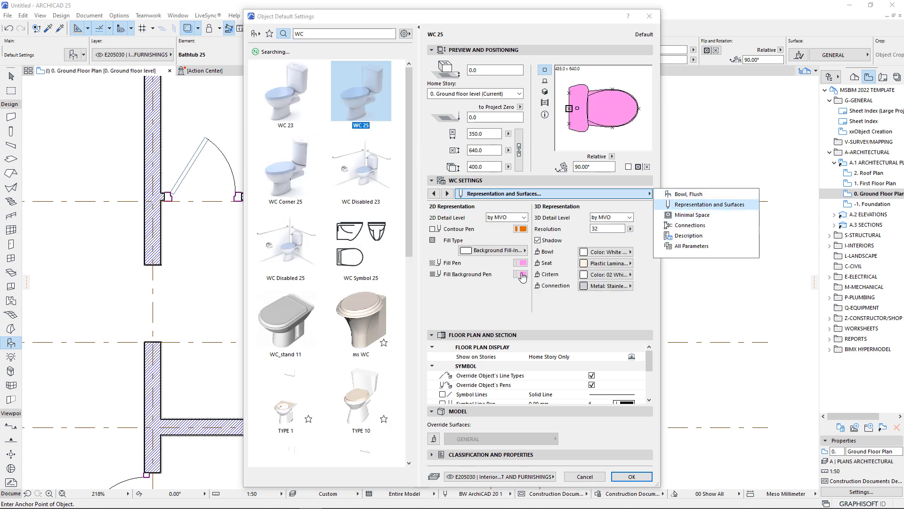
left_click(522, 274)
left_click(659, 373)
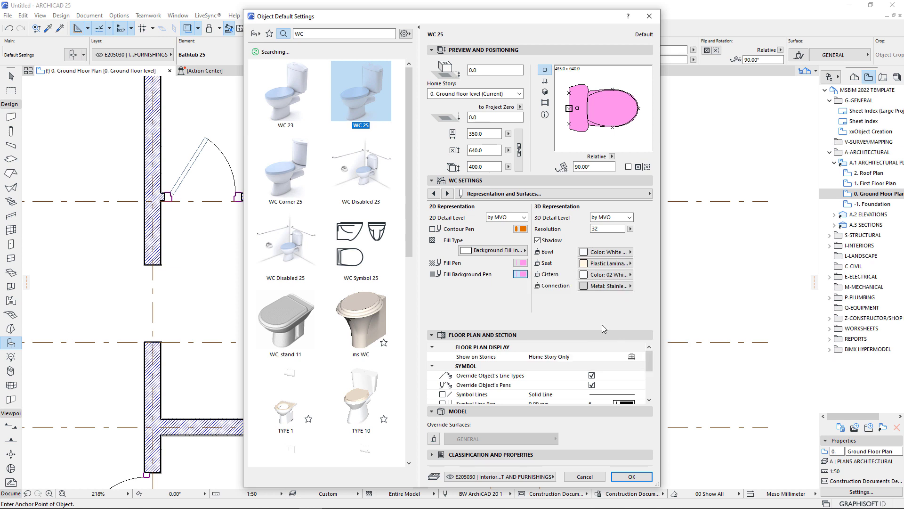
left_click(520, 229)
left_click(537, 232)
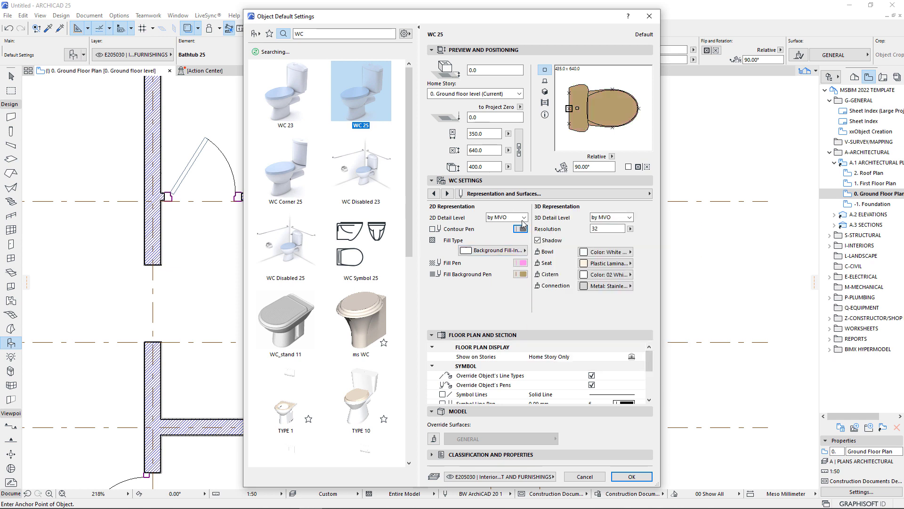
- Set the WC's 2D and 3D detail levels to Full and place it in the small room below the bathroom
left_click(523, 217)
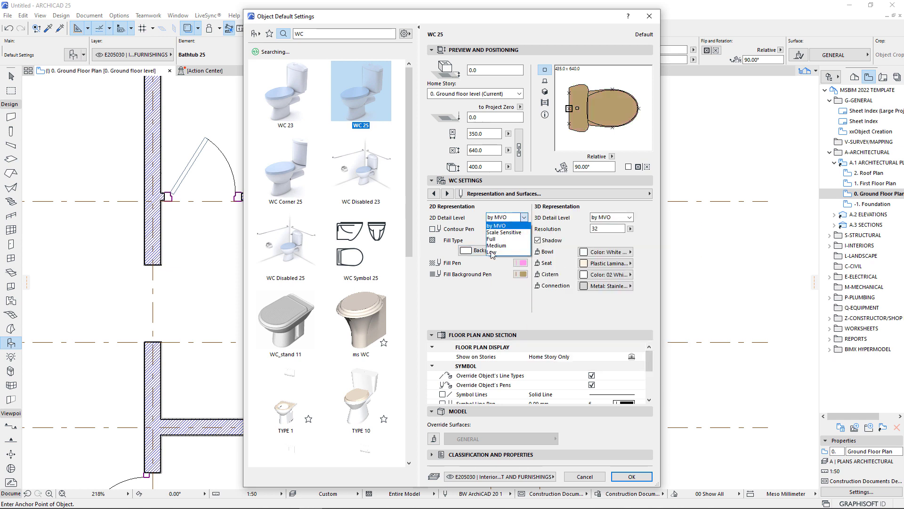
left_click(494, 240)
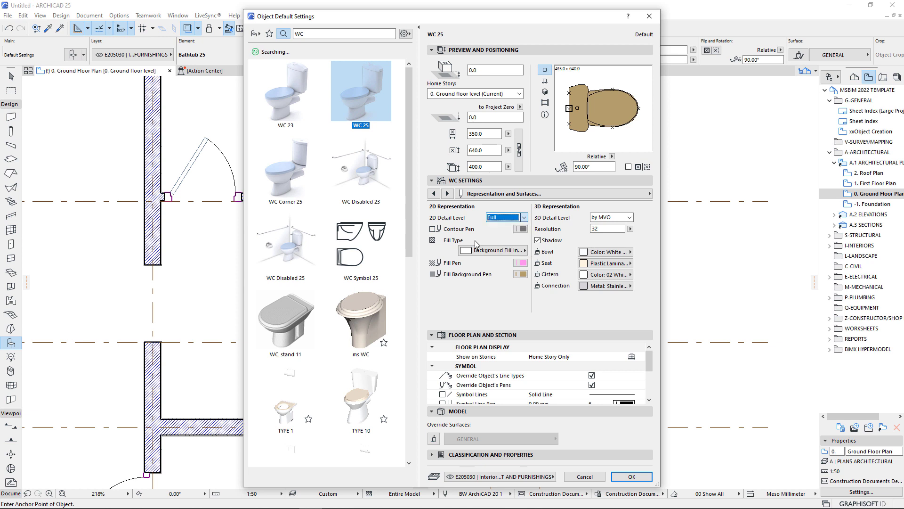
left_click(626, 218)
left_click(607, 238)
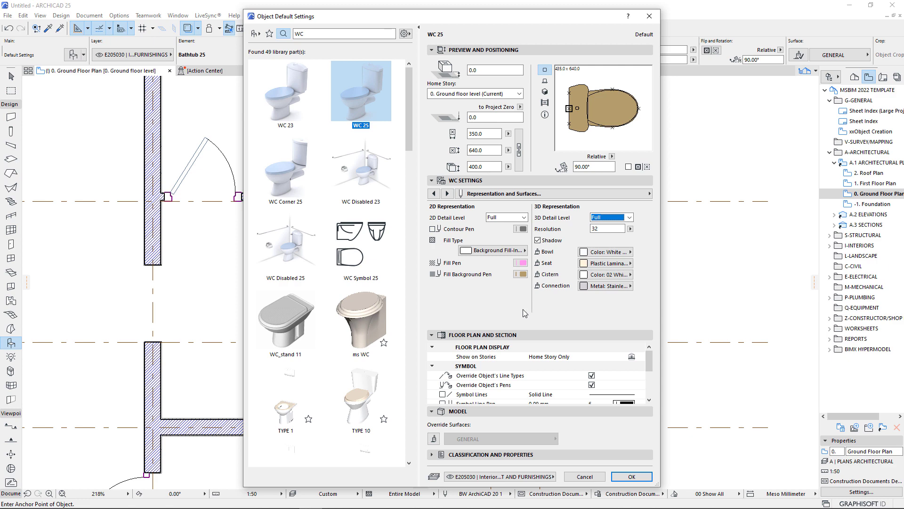
left_click(628, 477)
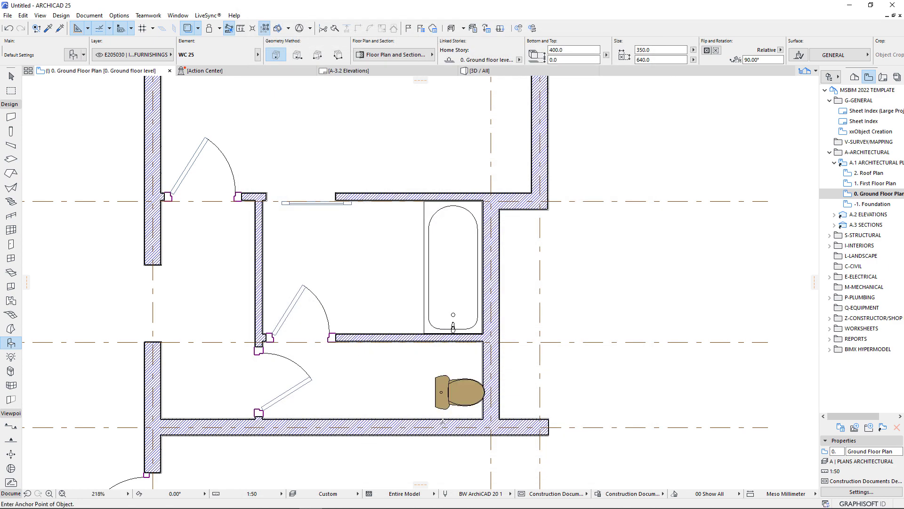
- Select the placed WC and set its 2D fill background pen to Transparent
scroll(457, 418, "up", 5)
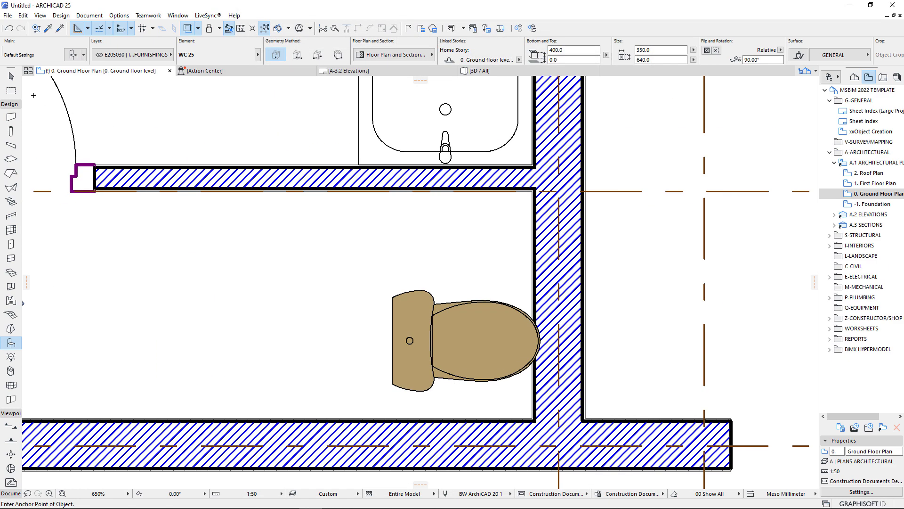
left_click(11, 77)
left_click(435, 315)
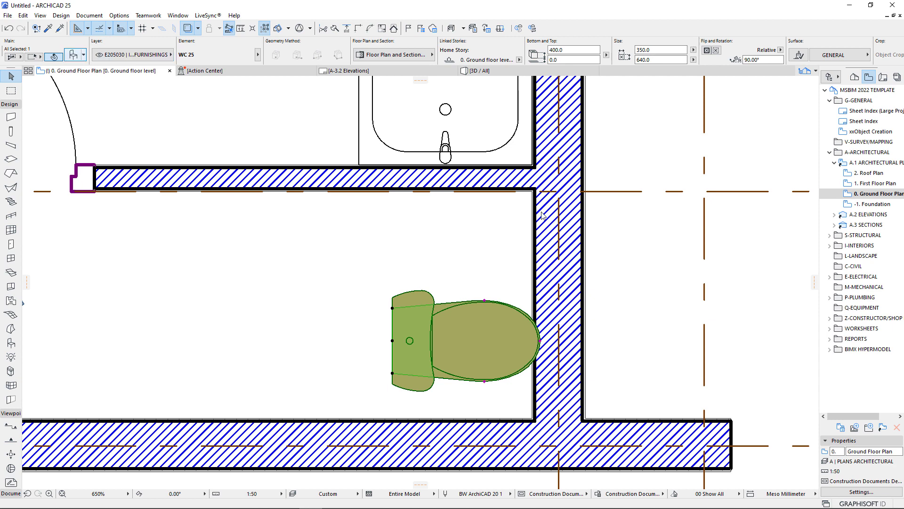
key("ctrl+t")
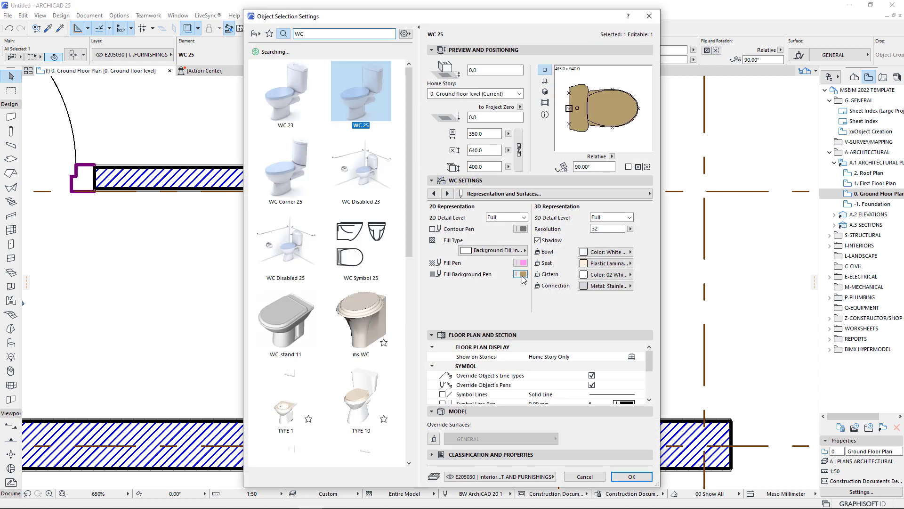
left_click(523, 275)
left_click(660, 374)
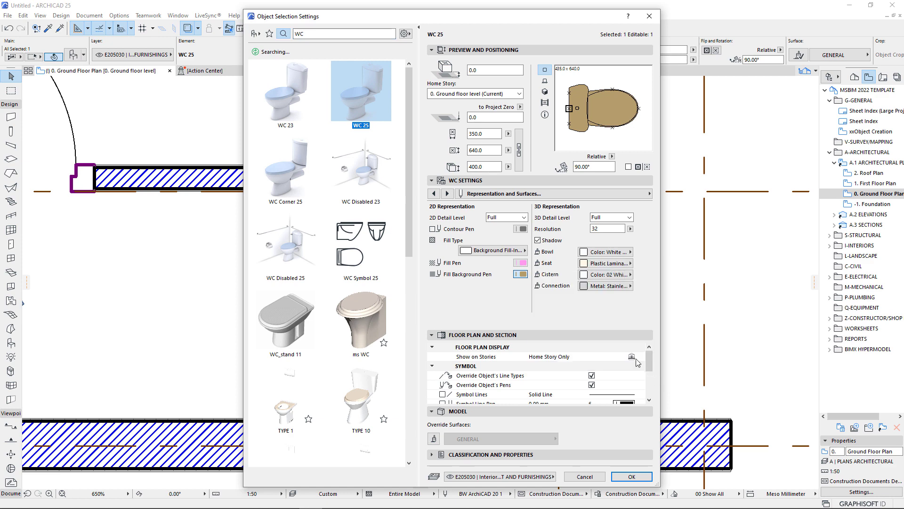
left_click(632, 477)
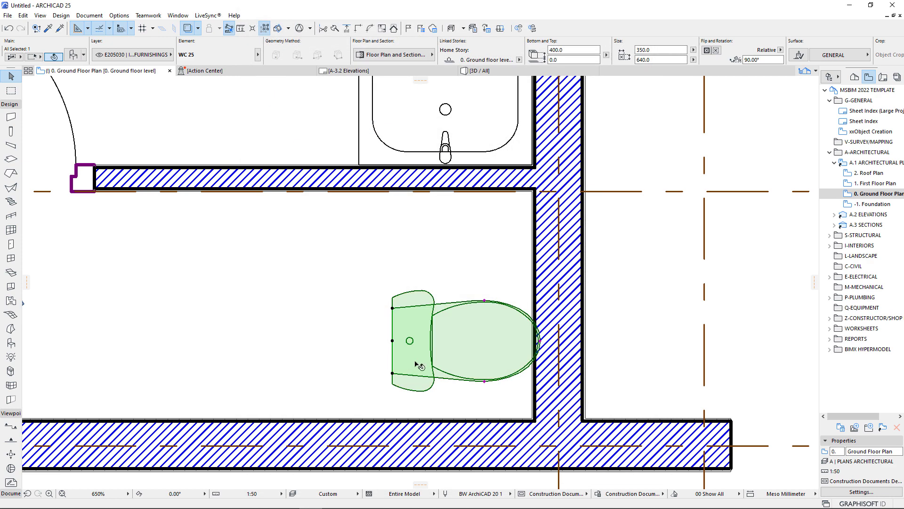
- Mirror the WC across a vertical axis along the back edge of its cistern
right_click(402, 343)
mouse_move(468, 204)
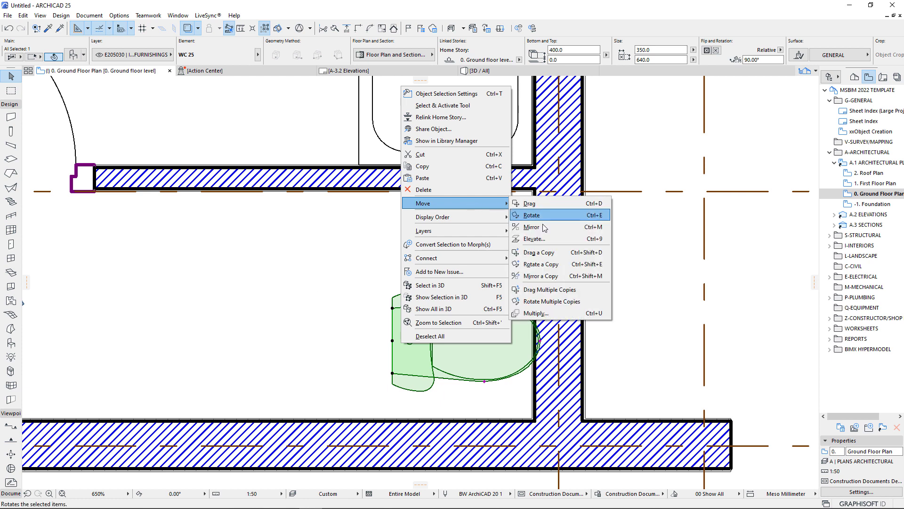
left_click(530, 228)
left_click(393, 341)
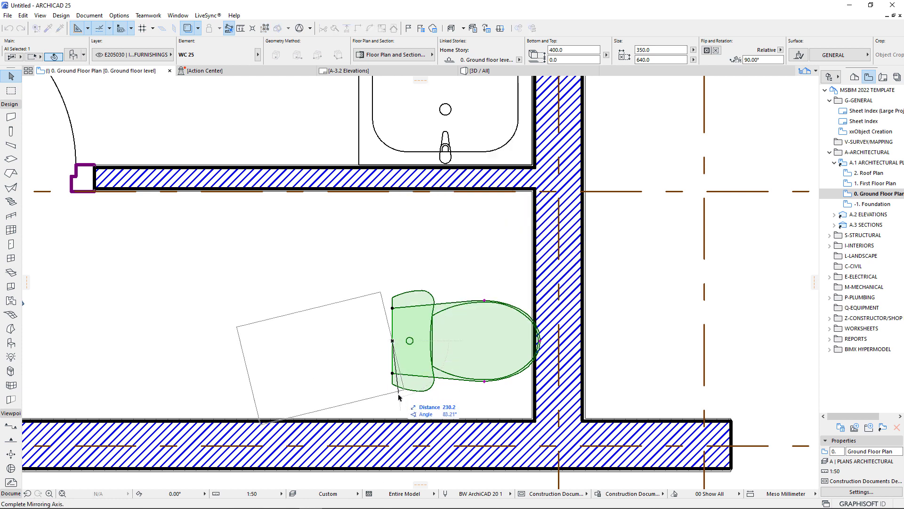
left_click(393, 398)
- Move the WC by the midpoint of its back edge onto the right wall's inner face and deselect it
left_click(393, 341)
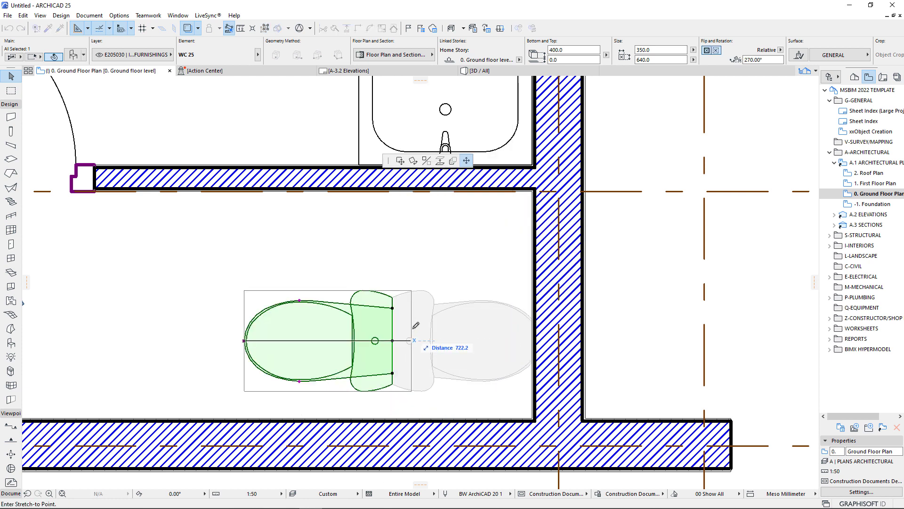
left_click(401, 161)
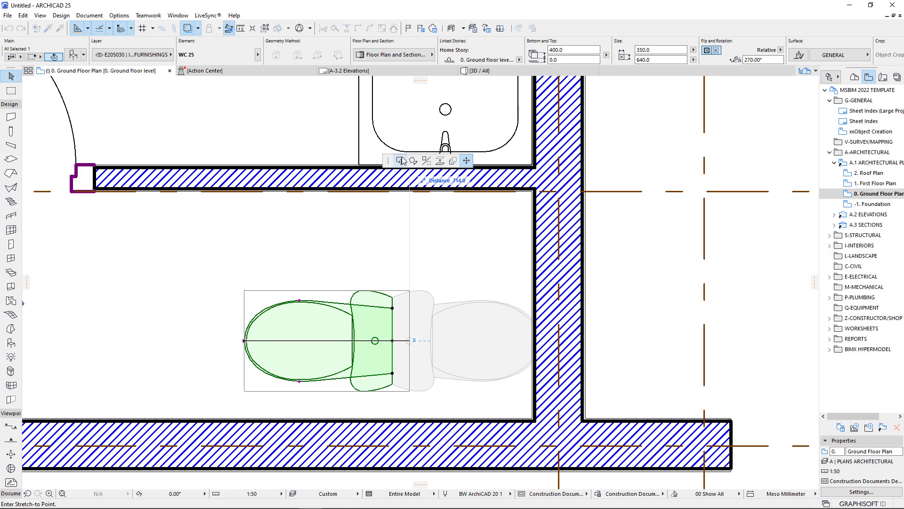
left_click(532, 304)
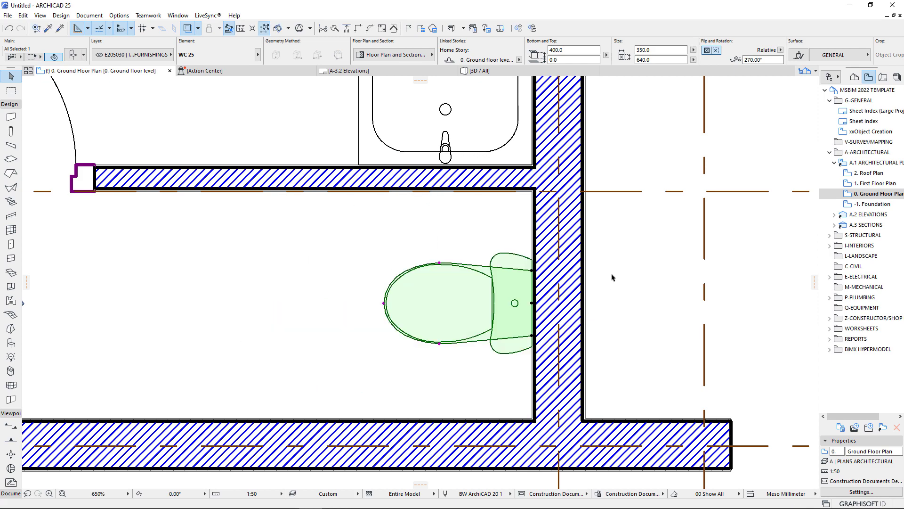
key("Escape")
- Pick up the WC's settings, search the library for BASIN and choose Basin 25 with the Rectangular type
scroll(605, 286, "down", 7)
scroll(438, 242, "up", 2)
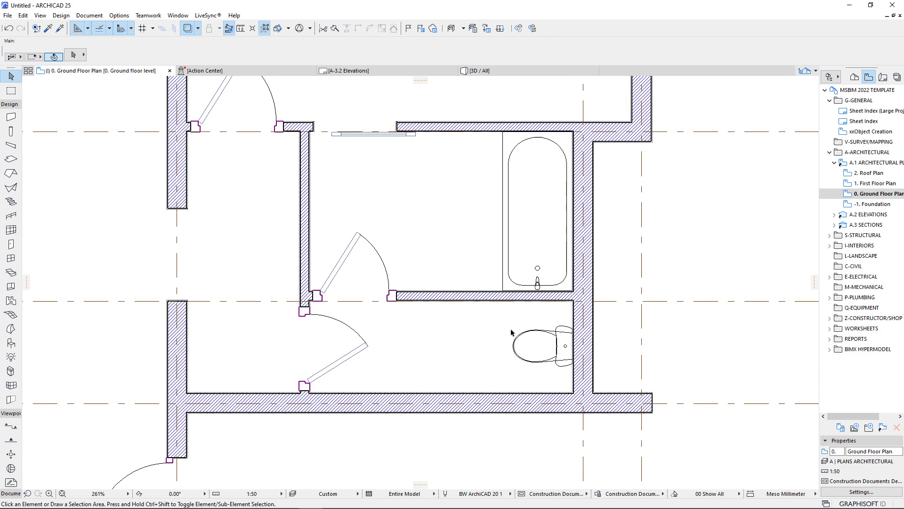
left_click(522, 341, "alt")
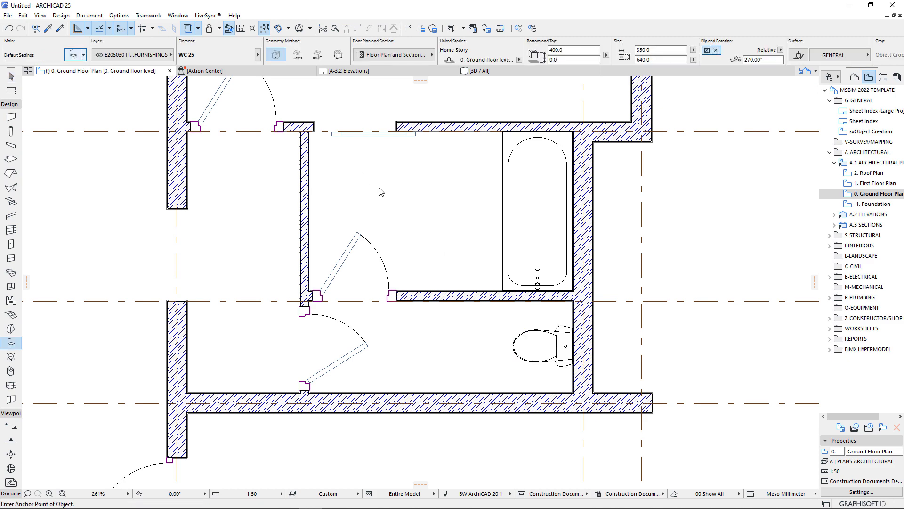
key("ctrl+t")
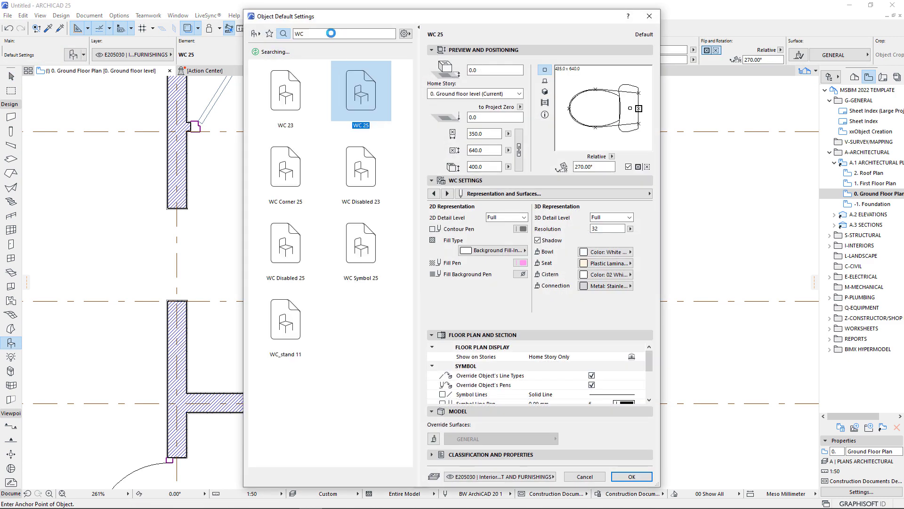
left_click_drag(331, 33, 277, 40)
type("B")
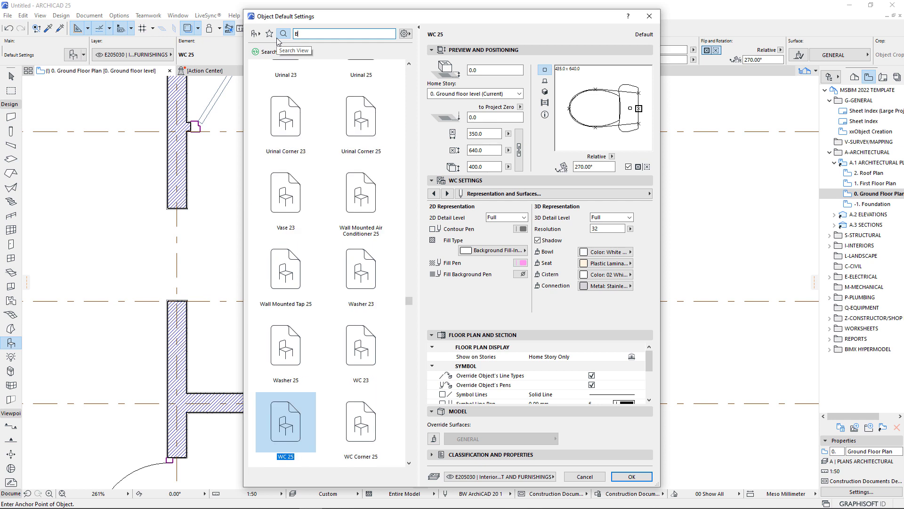
type("ASIN")
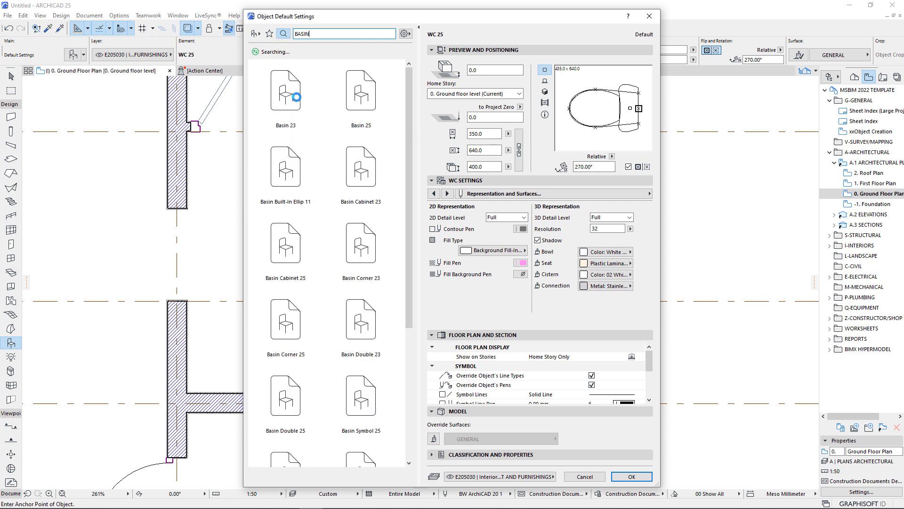
left_click(356, 95)
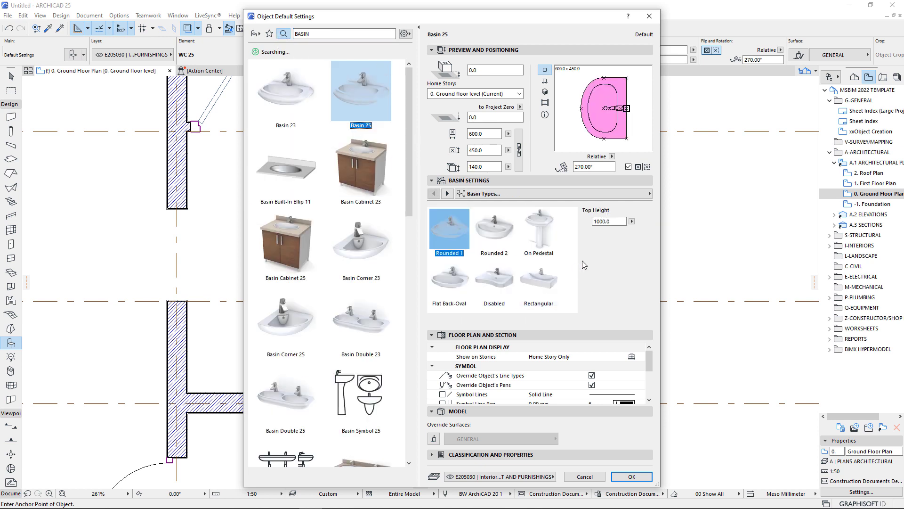
left_click(538, 283)
- In the basin's representation settings, set the 2D fill background pen to Transparent and the contour pen to pen 2, 0.10 mm Thin Gray
left_click(649, 194)
left_click(692, 215)
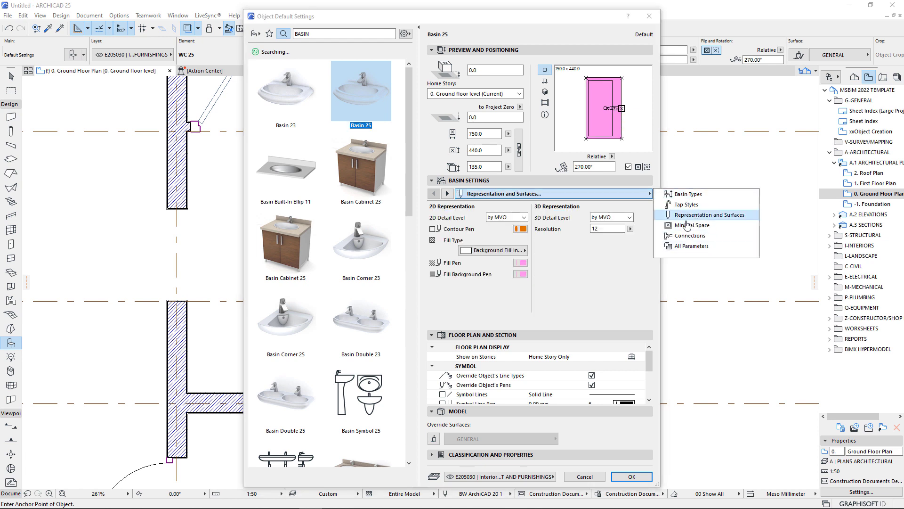
left_click(521, 274)
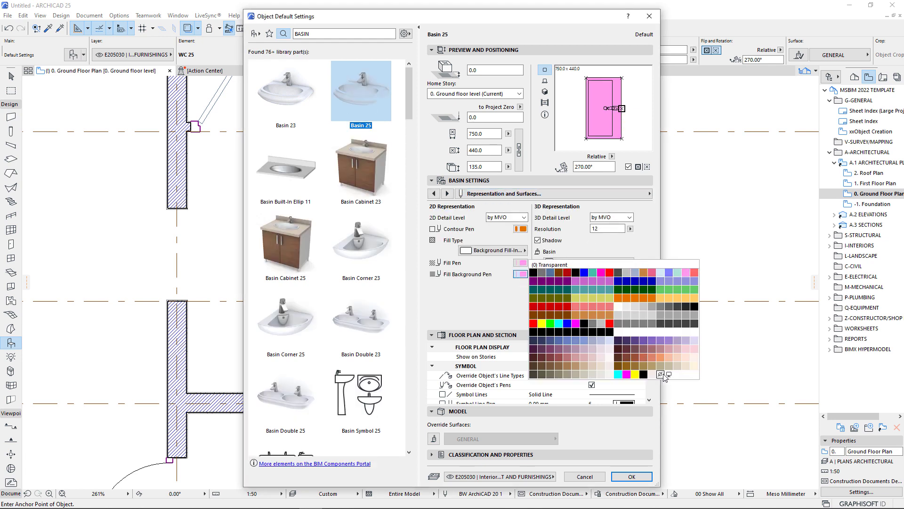
left_click(660, 374)
left_click(521, 229)
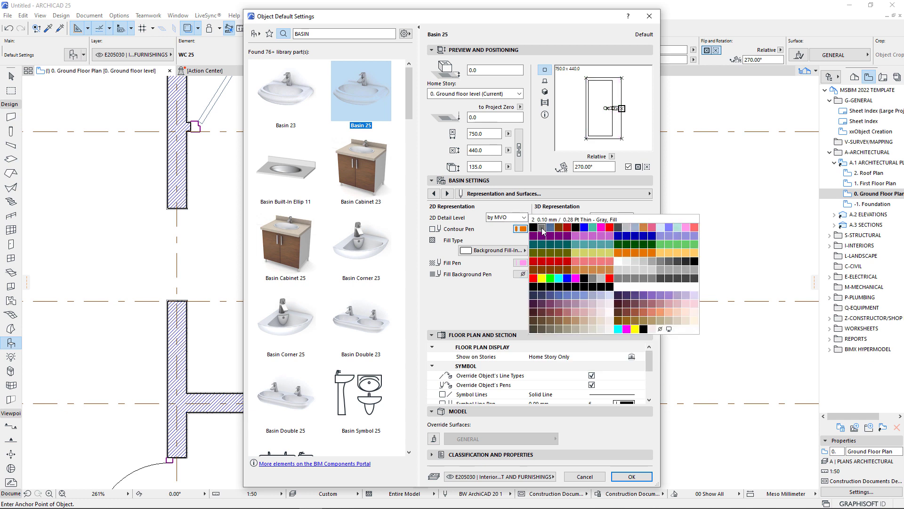
left_click(542, 229)
- Set both the 2D and 3D detail levels of the basin to Full and accept the object settings
left_click(502, 217)
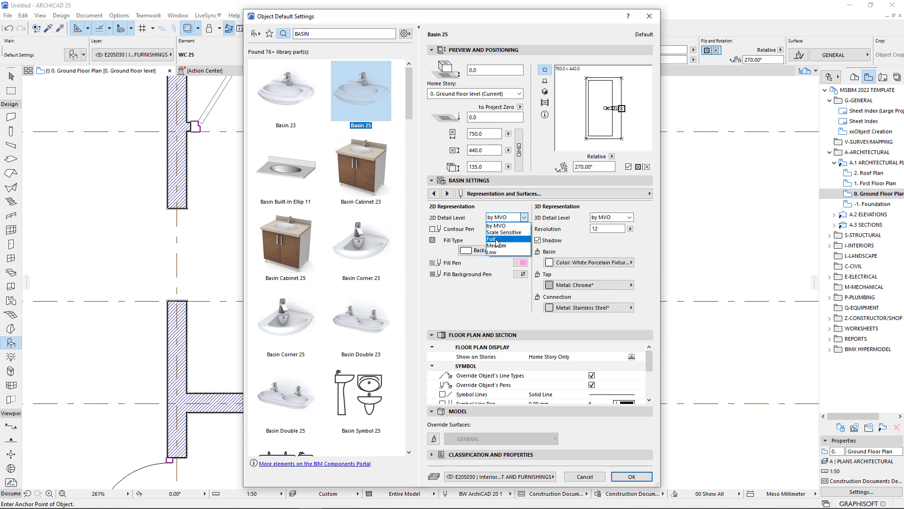
left_click(496, 242)
left_click(630, 218)
left_click(604, 236)
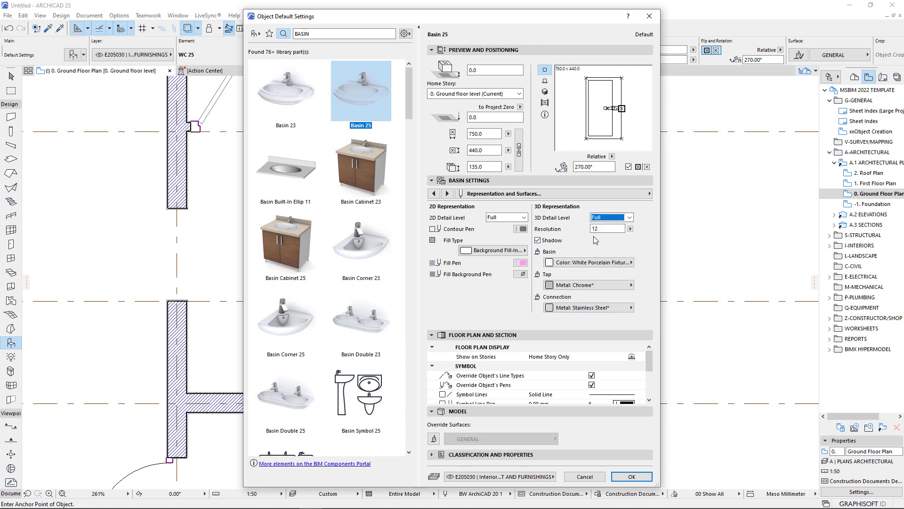
left_click(631, 476)
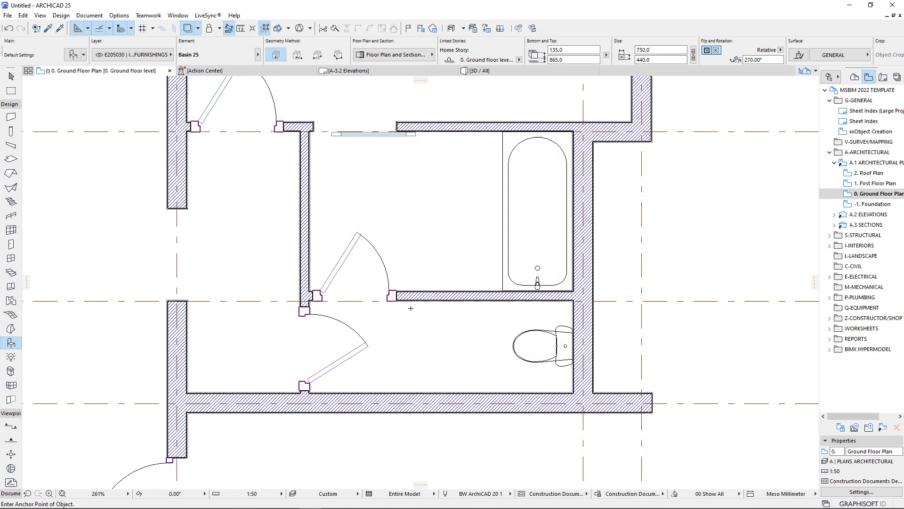
- Place the basin in the toilet room between the door and the WC and select it
left_click(415, 337)
scroll(439, 389, "up", 3)
key("Escape")
left_click(391, 298)
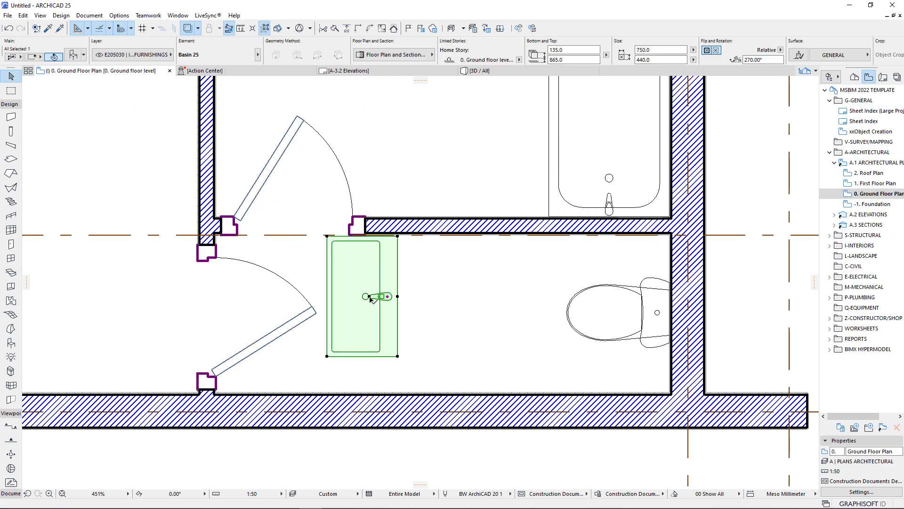
left_click(370, 299)
left_click(413, 160)
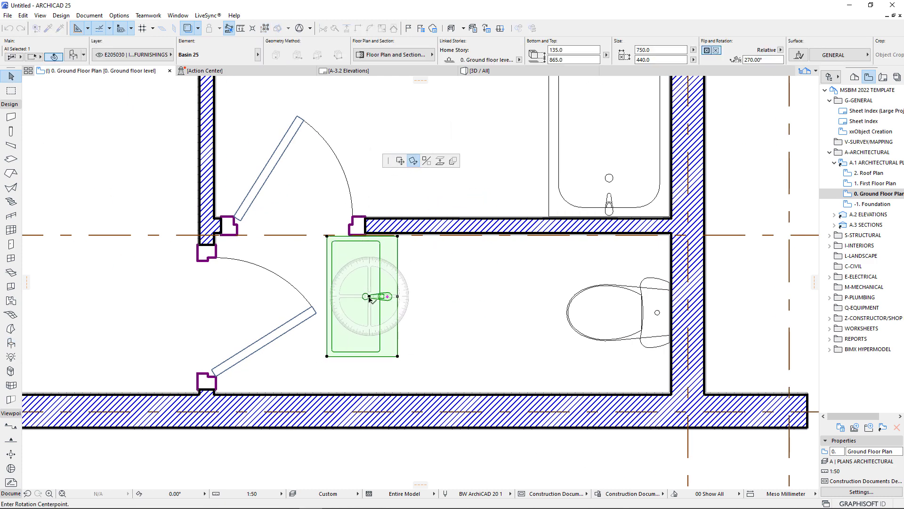
left_click(369, 297)
left_click(231, 296)
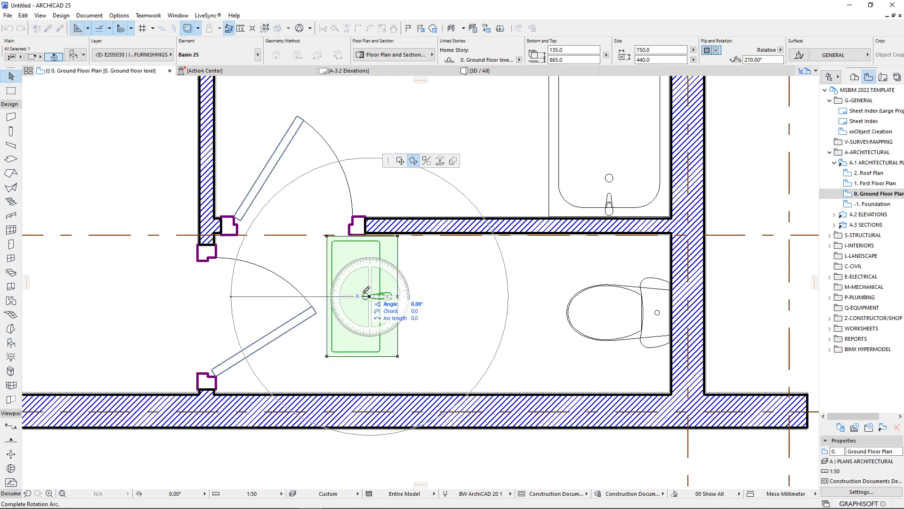
key("Escape")
- Rotate the basin 90° so its tap faces the partition wall, and move it by its back-edge midpoint onto the wall's toilet-side face
key("ctrl+e")
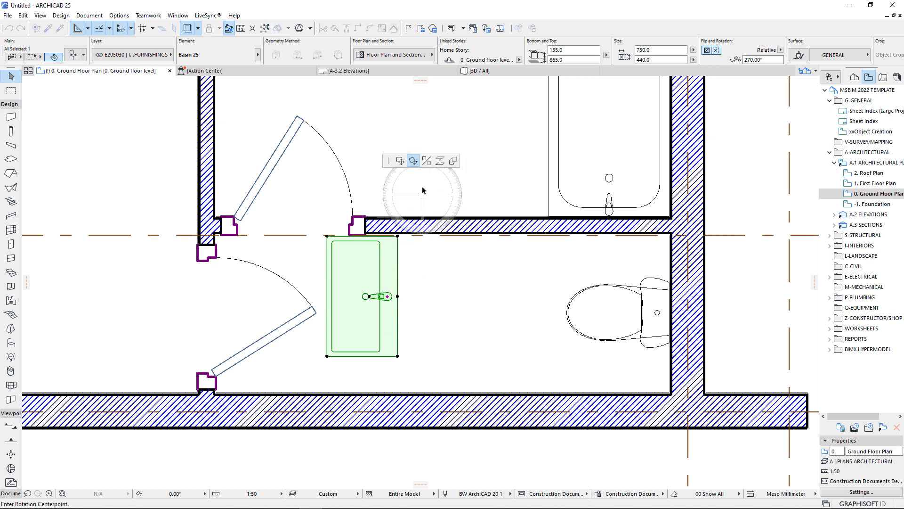
left_click(369, 297)
left_click(290, 296)
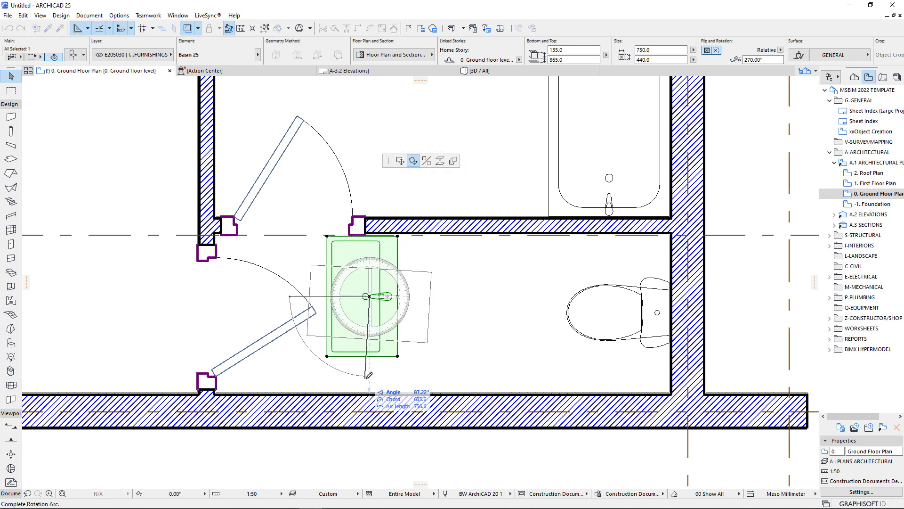
left_click(368, 377)
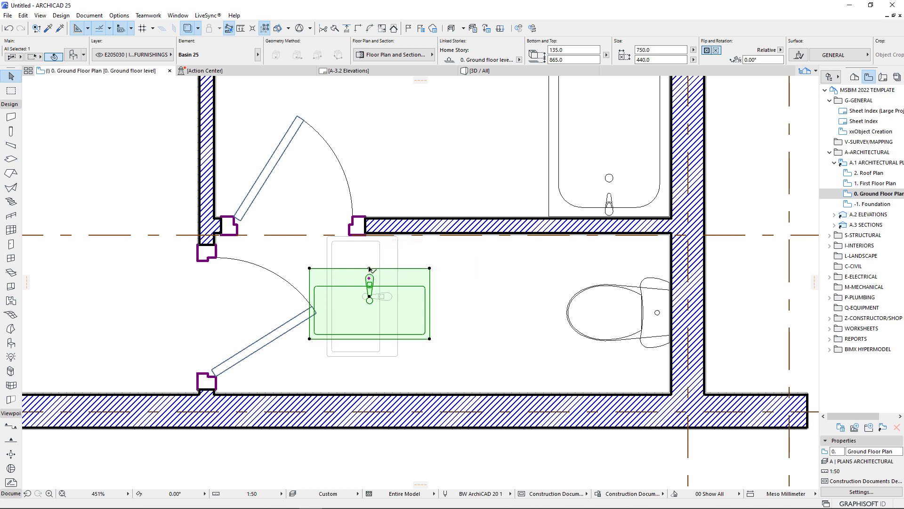
left_click(369, 268)
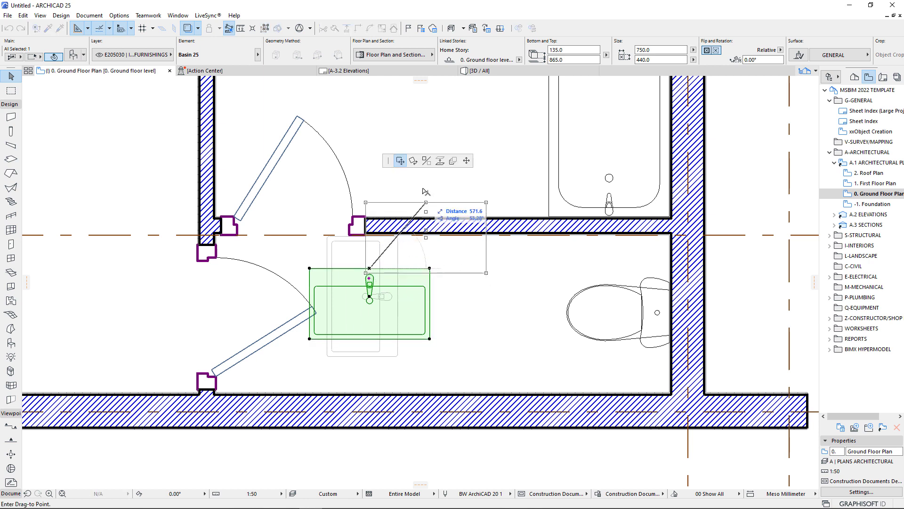
left_click(436, 235)
- Mirror a copy of the basin into the bathroom across a horizontal axis along the partition wall's centre
scroll(442, 193, "down", 3)
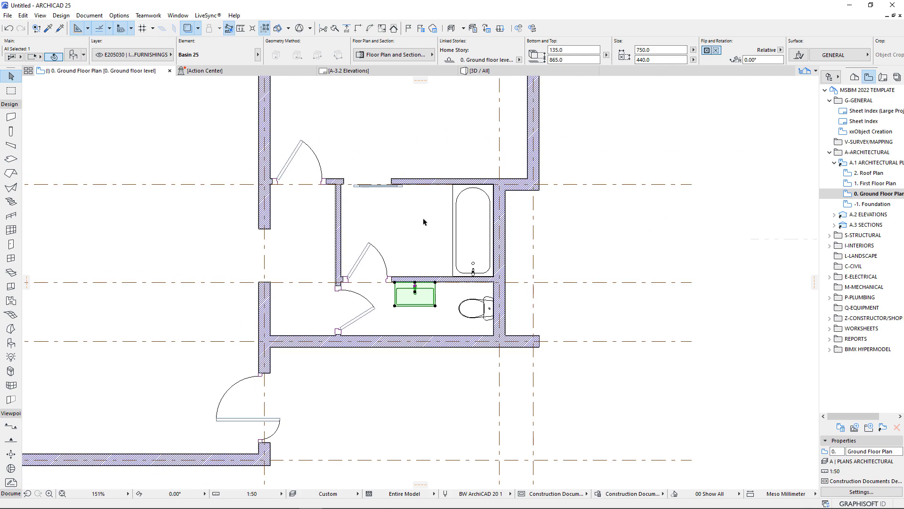
scroll(423, 222, "up", 3)
scroll(409, 332, "up", 4)
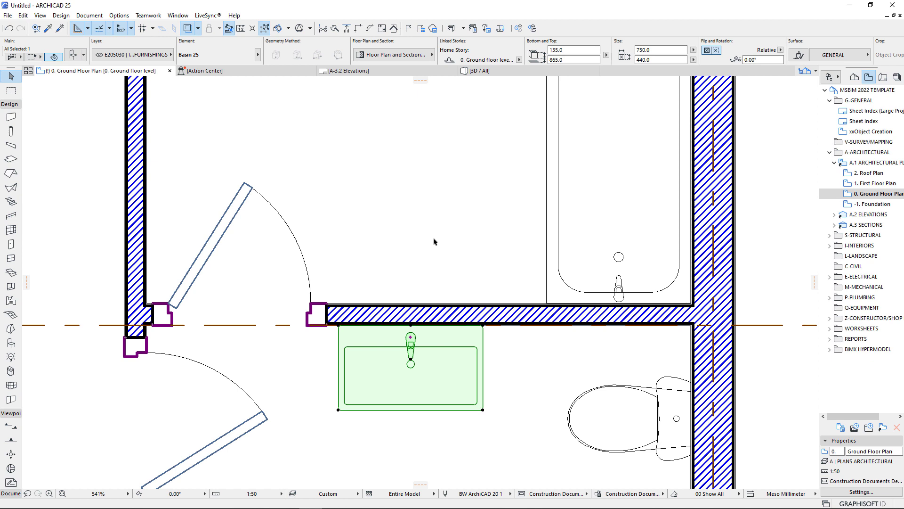
left_click(410, 325)
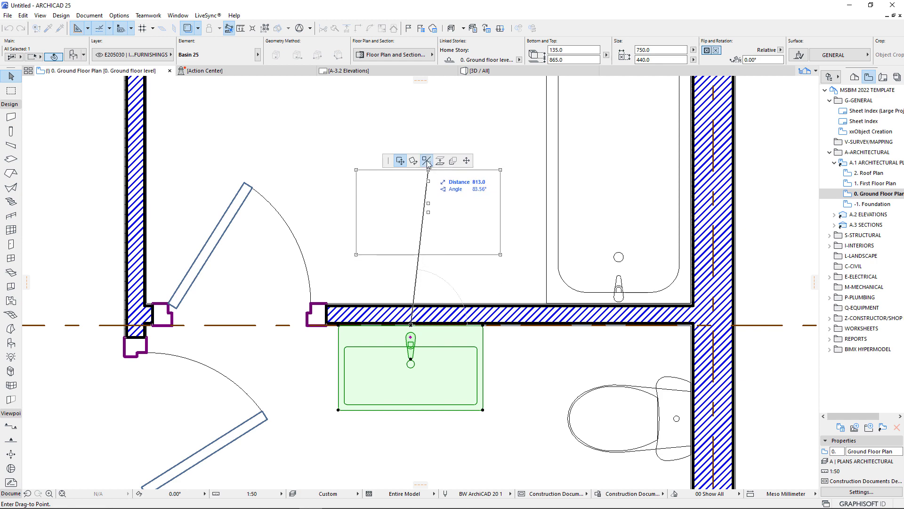
left_click(426, 162)
left_click(307, 313)
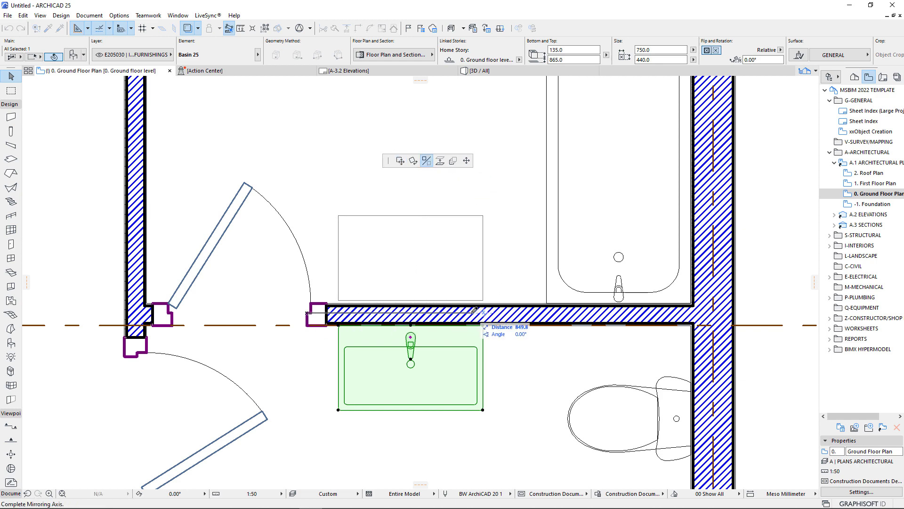
left_click(476, 312)
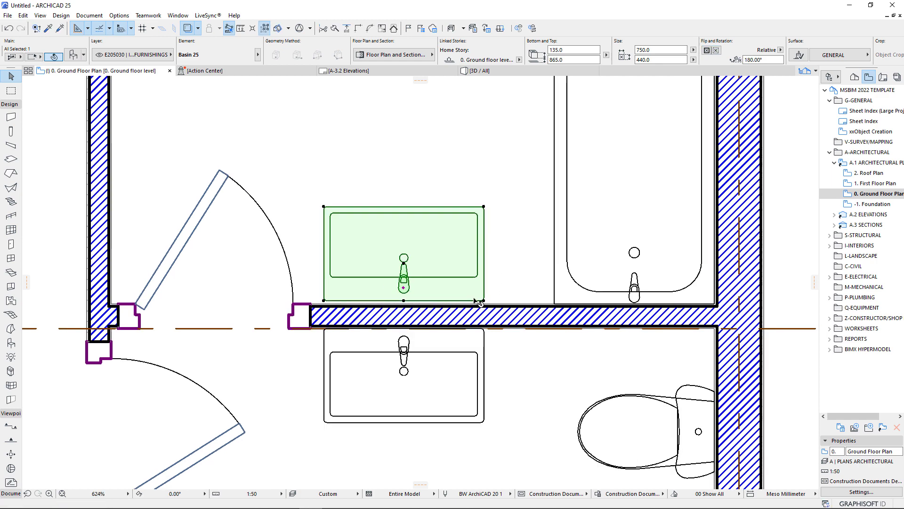
- Move the mirrored basin by its back corner onto the partition wall's bathroom-side face and deselect it
scroll(482, 306, "up", 5)
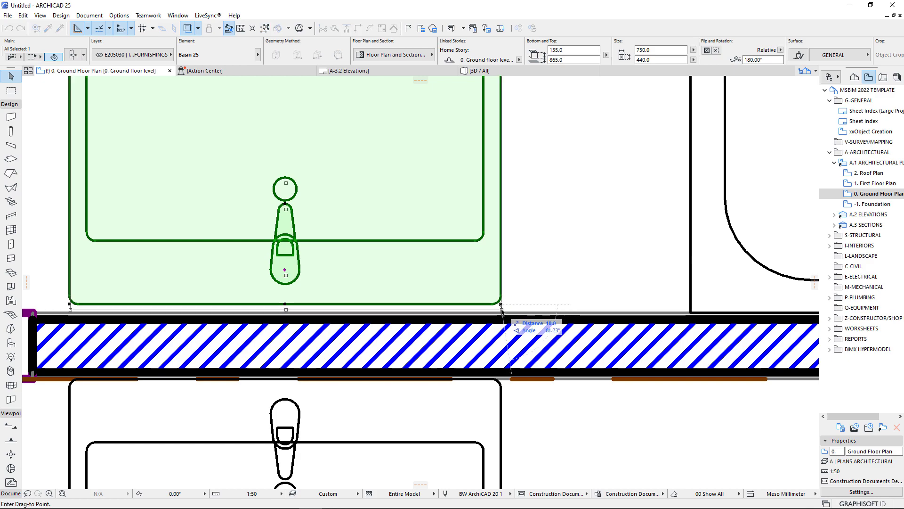
scroll(433, 360, "down", 3)
scroll(433, 359, "down", 3)
key("Escape")
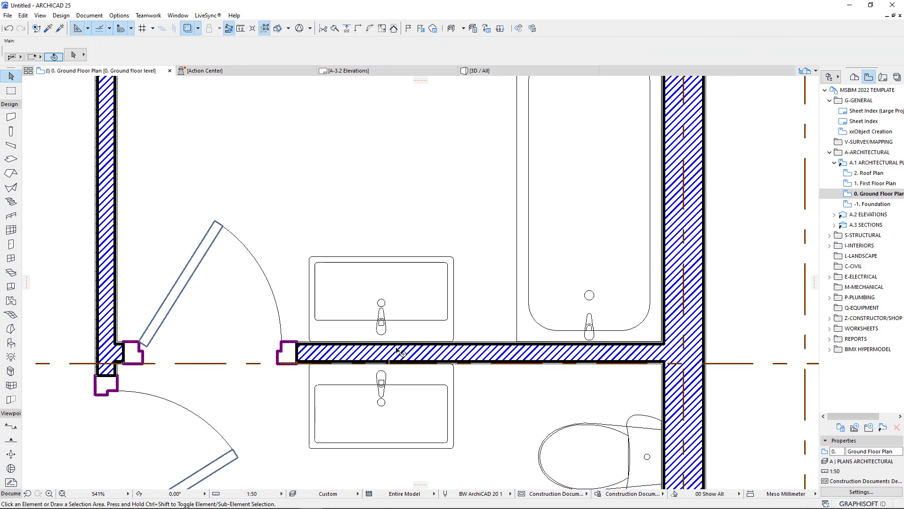
- Examine the bathroom and toilet layout, the overall ground floor plan and the large room above the bathroom
scroll(377, 340, "down", 3)
scroll(375, 339, "down", 4)
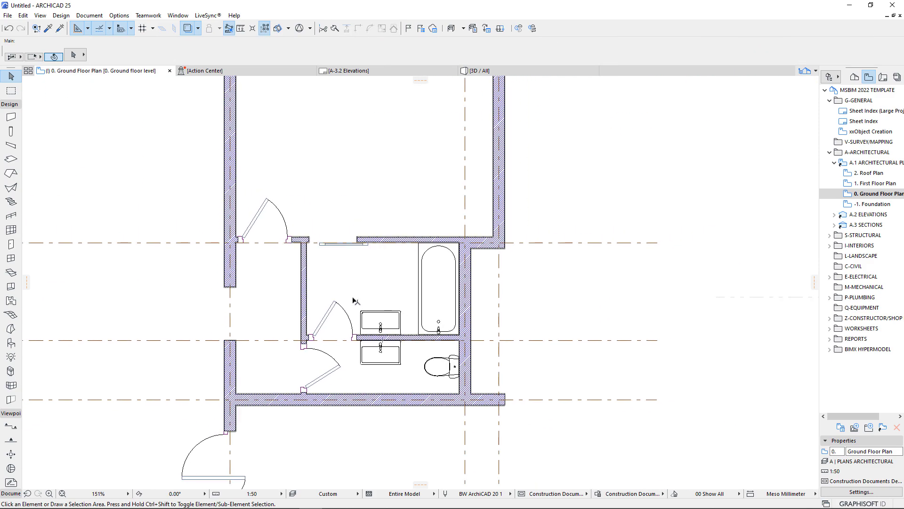
scroll(391, 281, "up", 2)
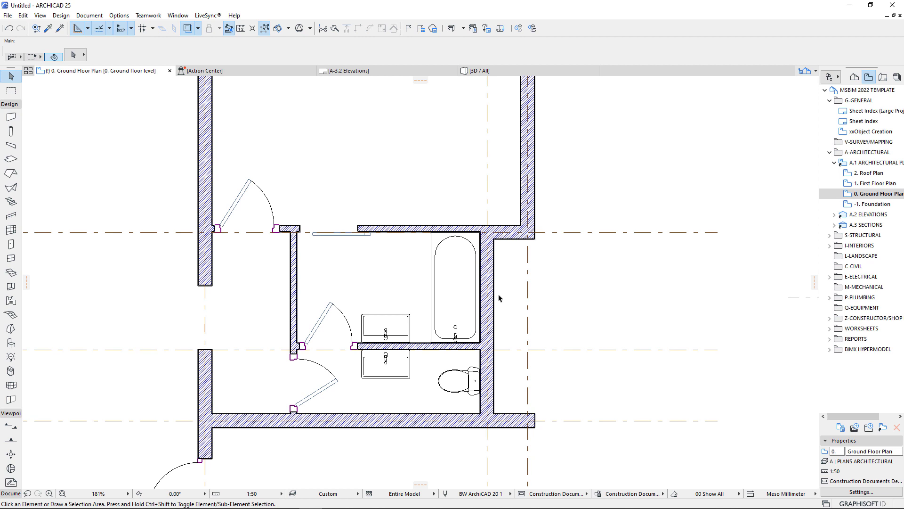
mouse_move(499, 298)
scroll(487, 325, "down", 4)
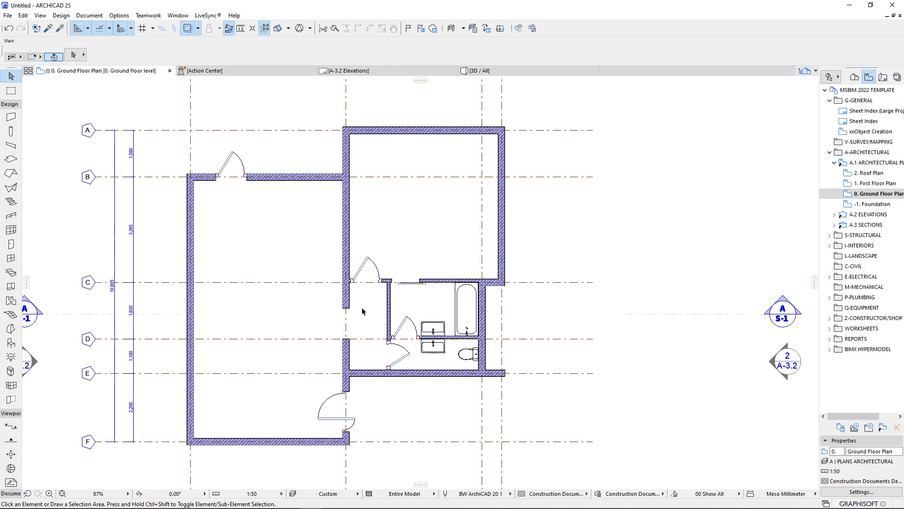
scroll(352, 312, "down", 2)
scroll(383, 215, "up", 2)
scroll(387, 207, "up", 1)
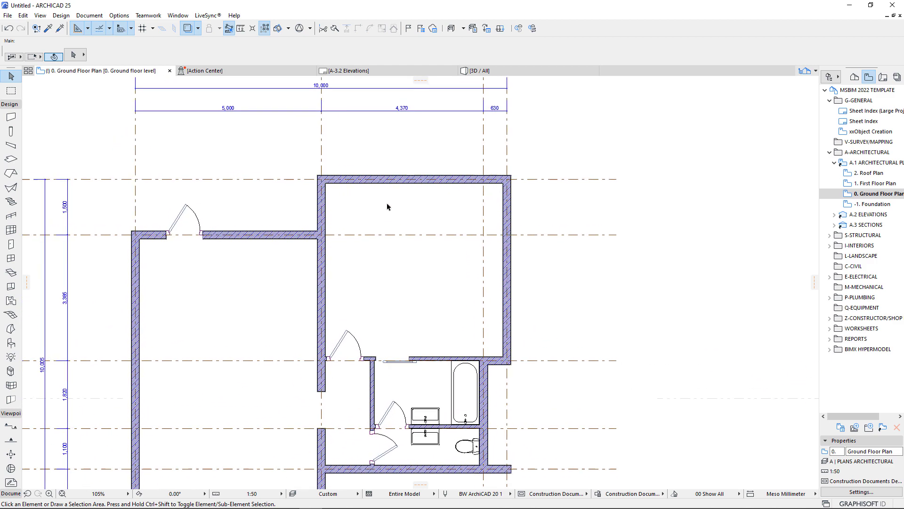
scroll(402, 199, "up", 1)
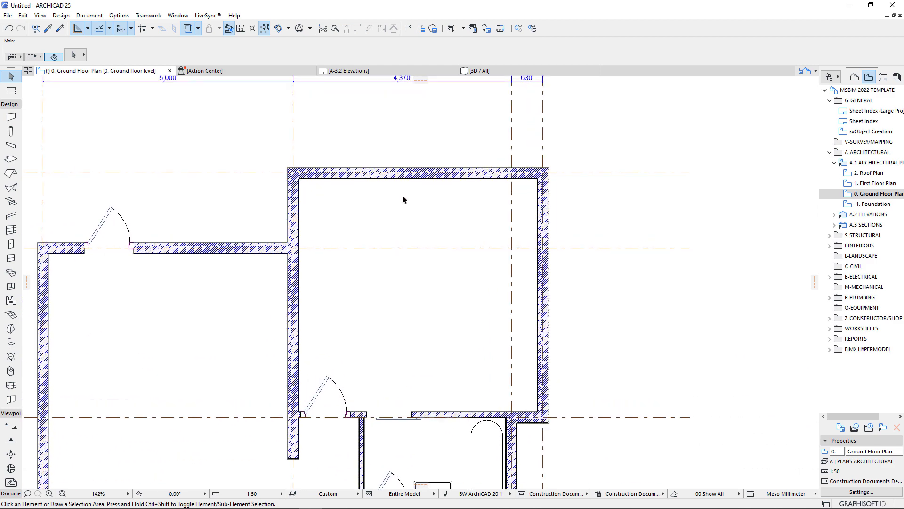
scroll(418, 339, "up", 1)
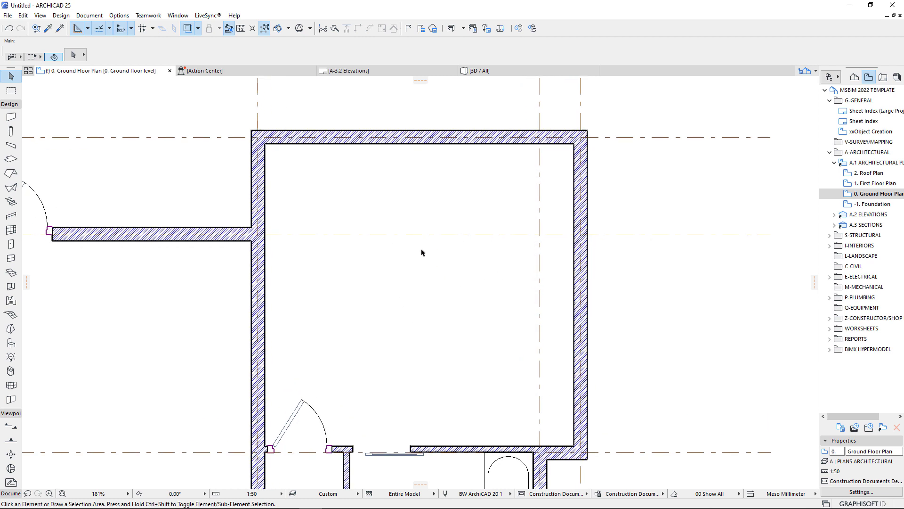
- Draw a short vertical 115mm brickwork wall up into the large room from the wall corner beside the sliding door
double_click(435, 448)
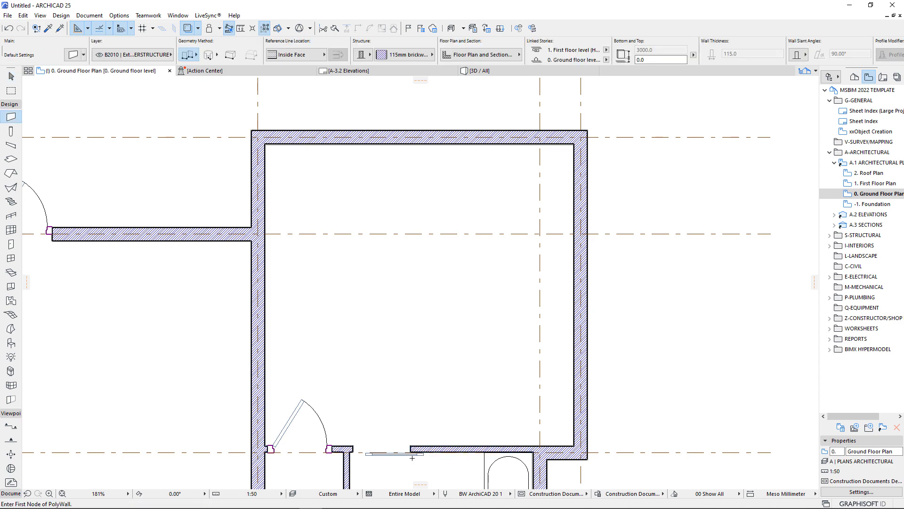
scroll(414, 443, "up", 2)
scroll(398, 436, "up", 1)
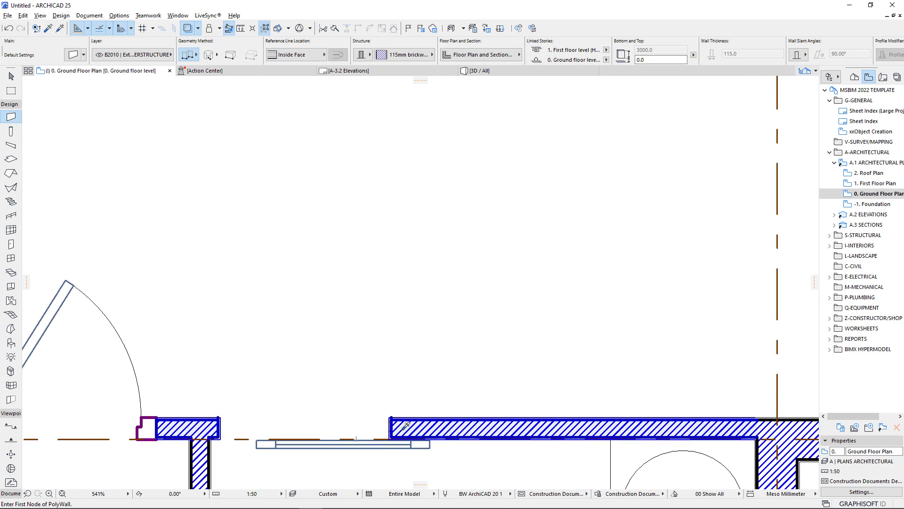
left_click(392, 417)
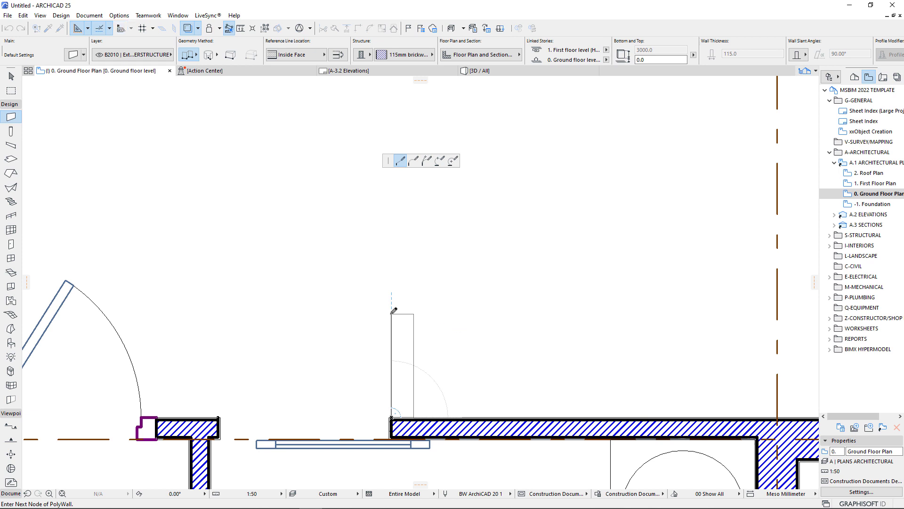
left_click(392, 301)
right_click(401, 275)
left_click(420, 349)
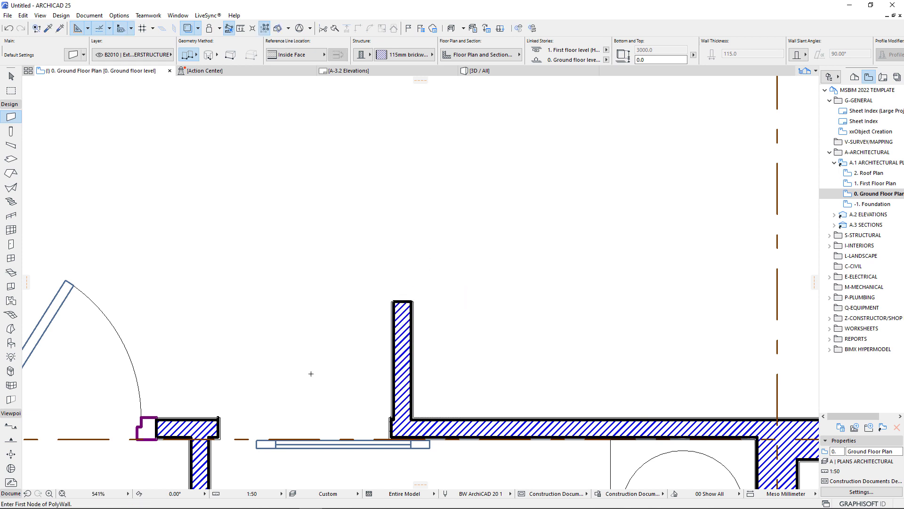
- Start placing a library object and search the object library for "WARD"
scroll(308, 376, "down", 2)
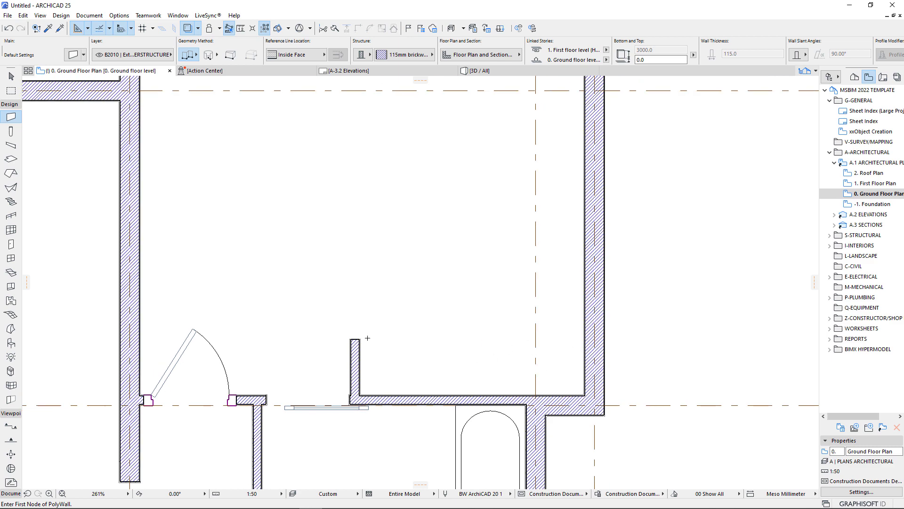
scroll(408, 355, "down", 2)
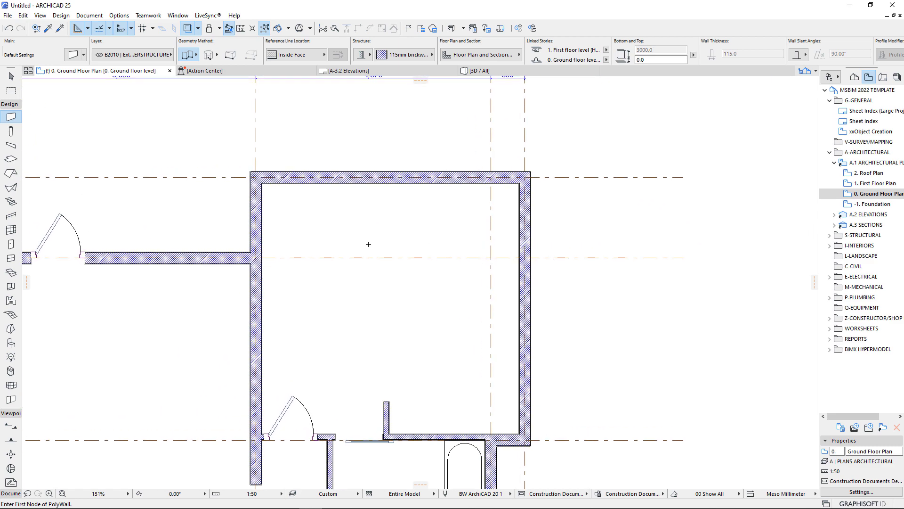
left_click(11, 343)
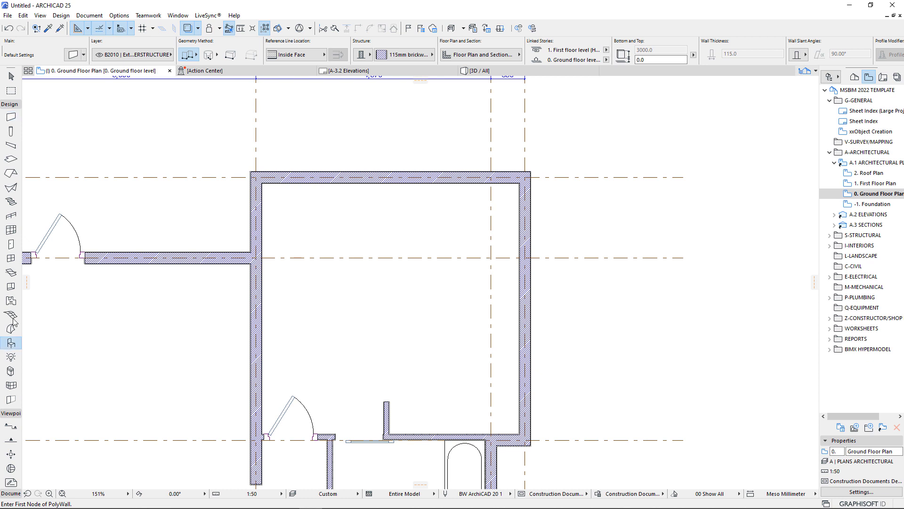
left_click(73, 55)
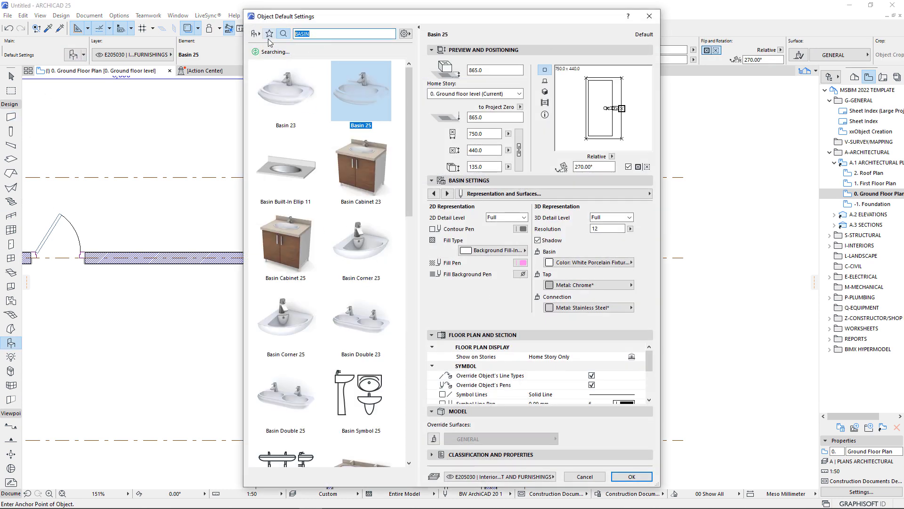
type("W")
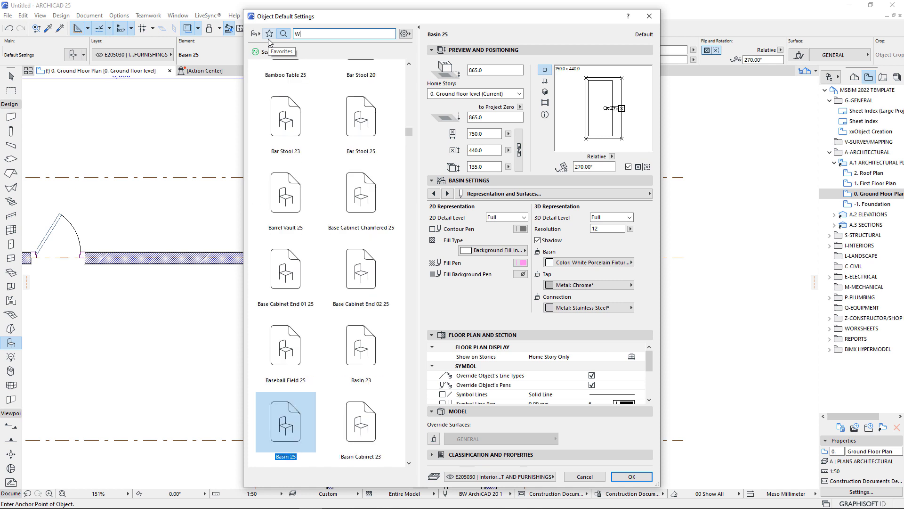
type("ARD")
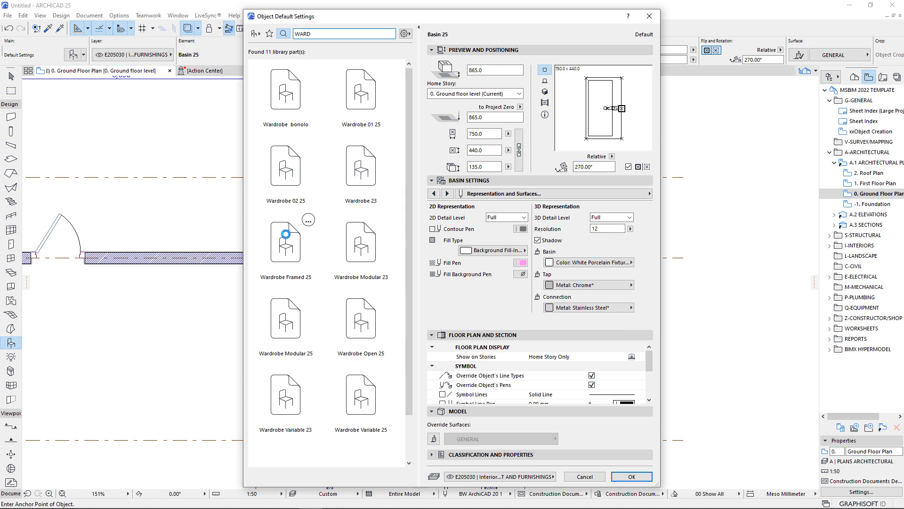
- Examine Wardrobe Framed 25, Wardrobe 02 25, and the module, door and drawer settings of Wardrobe Modular 25
left_click(303, 237)
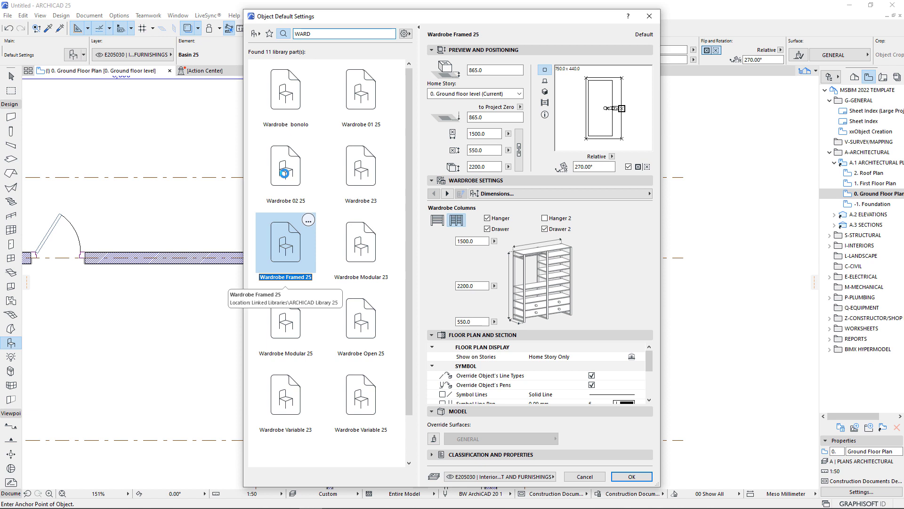
left_click(285, 173)
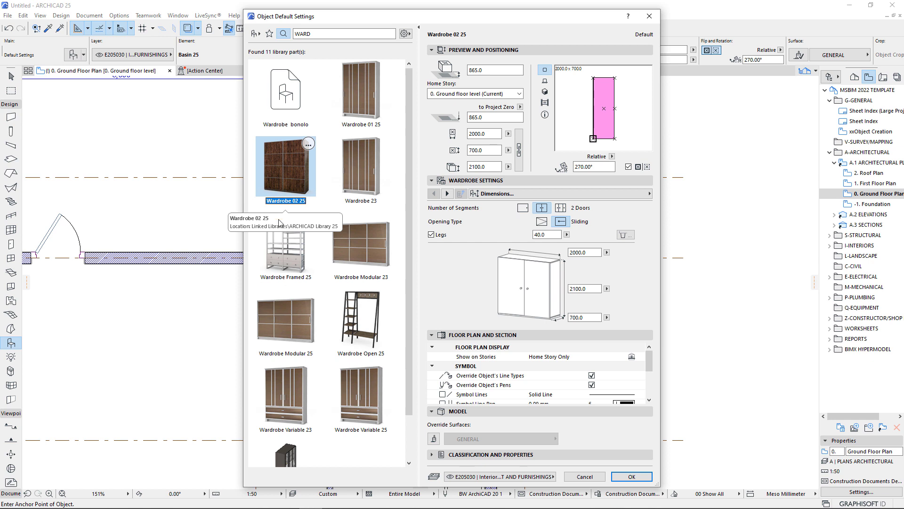
left_click(291, 330)
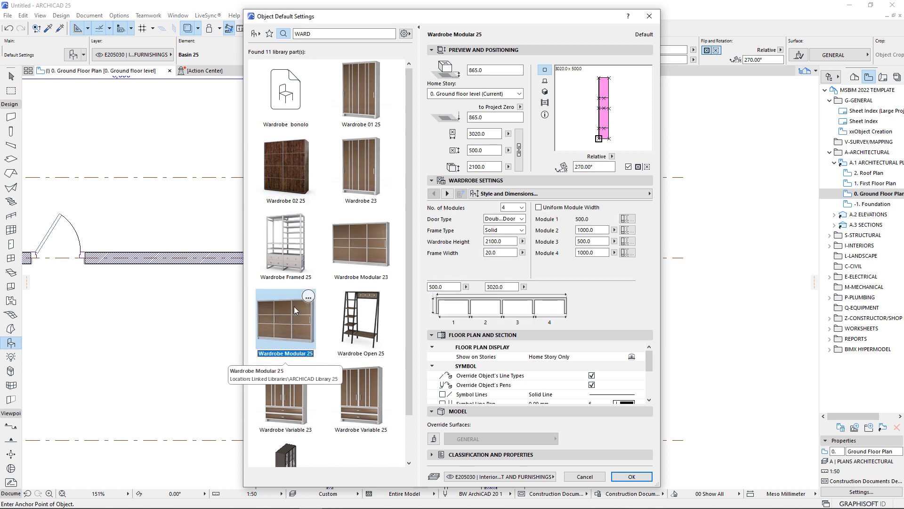
left_click(447, 194)
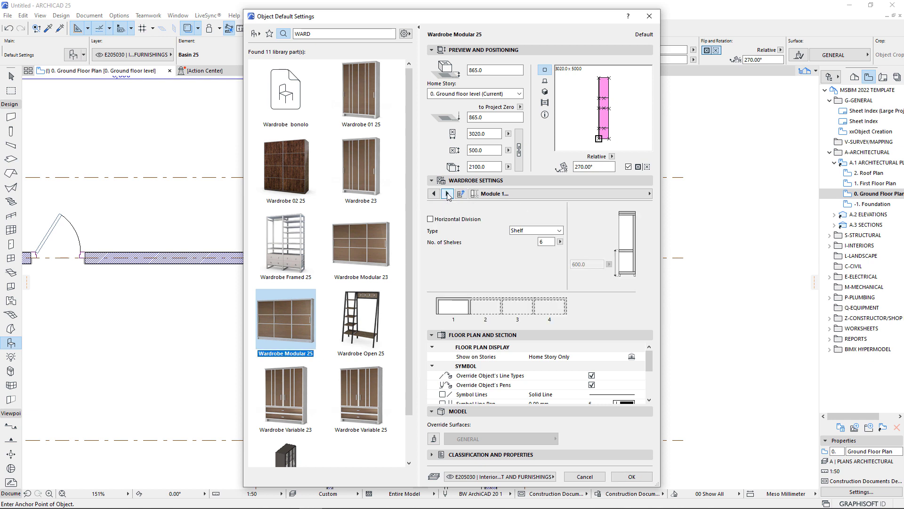
left_click(447, 194)
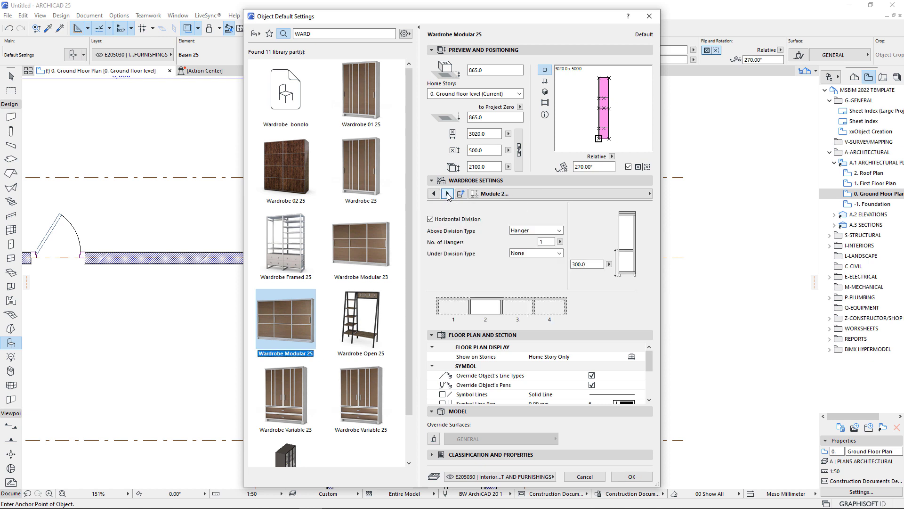
left_click(448, 193)
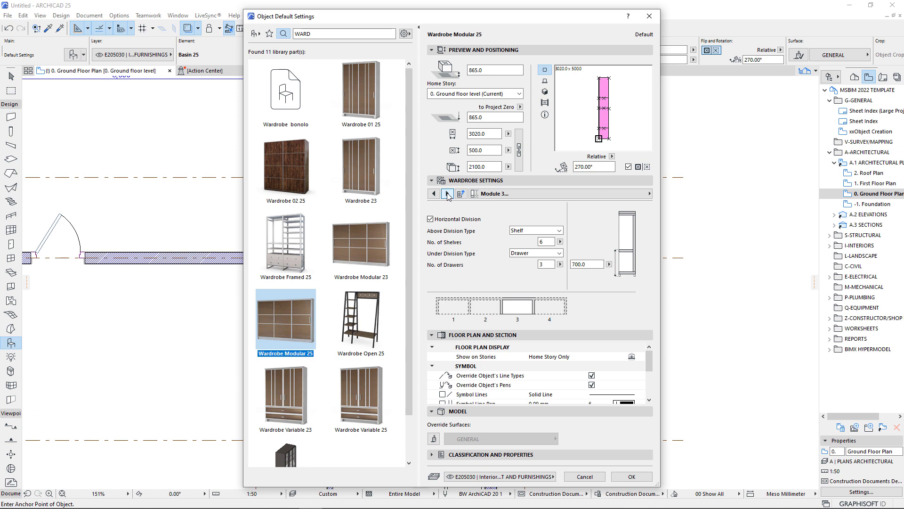
left_click(447, 193)
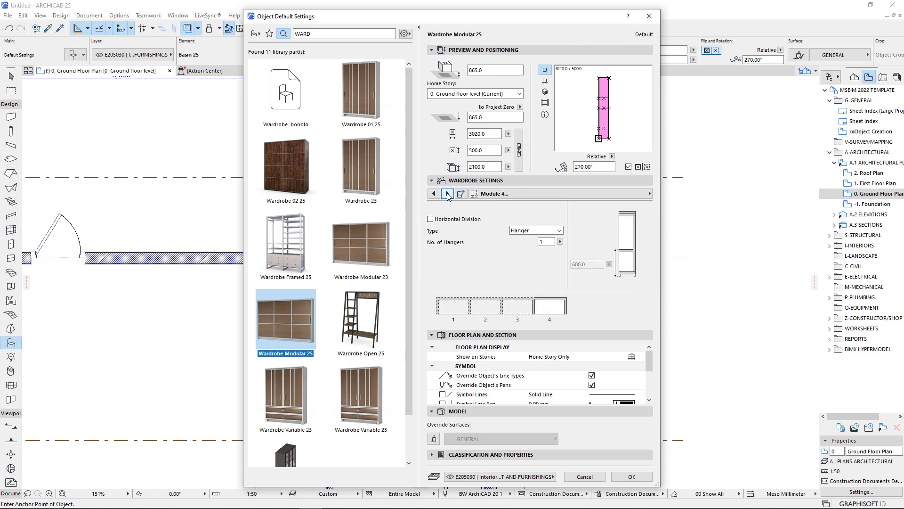
left_click(447, 194)
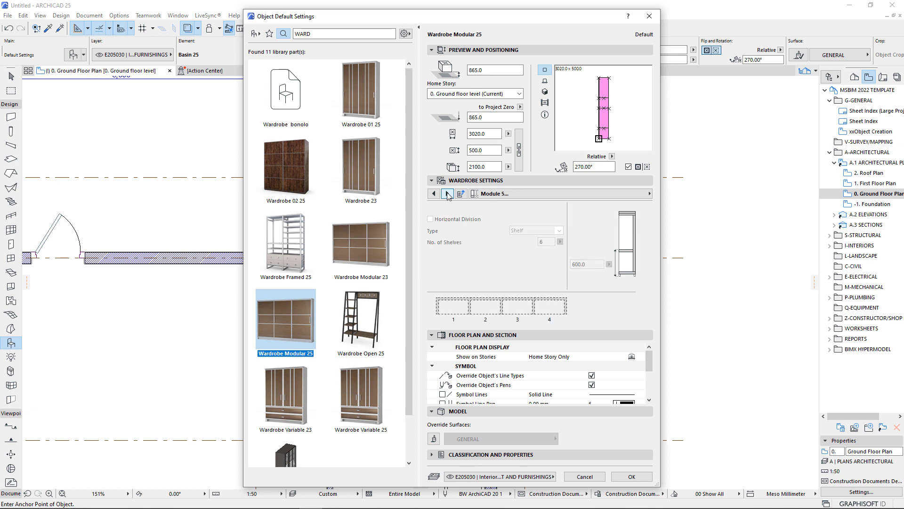
left_click(448, 194)
left_click(447, 193)
left_click(447, 194)
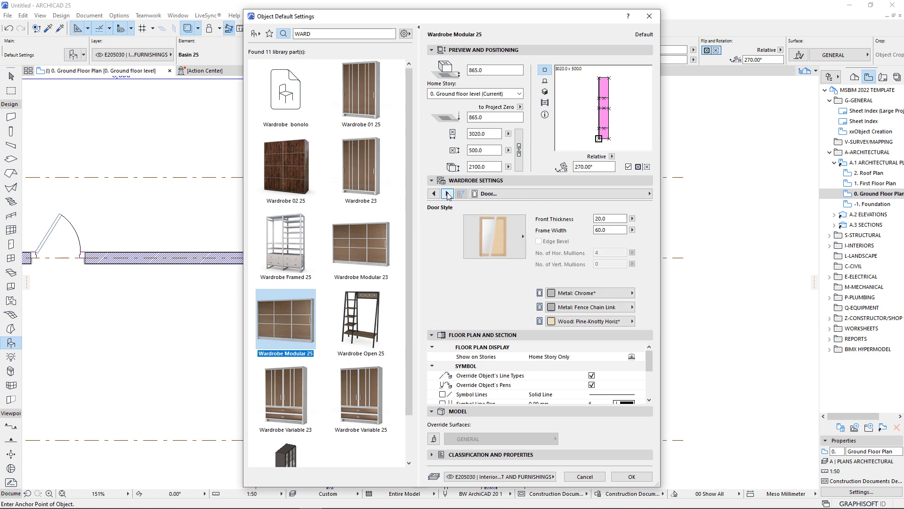
left_click(447, 194)
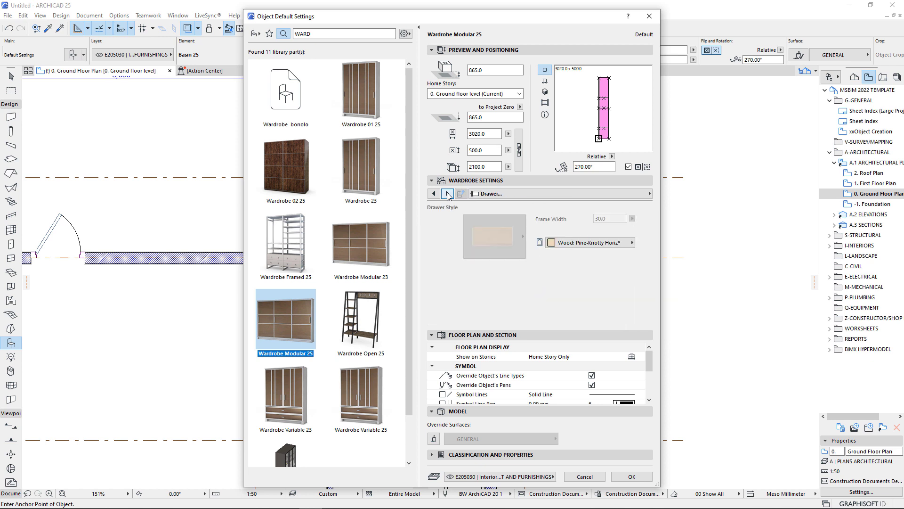
- Choose Wardrobe 02 25 and make its 2D fill background pen transparent
left_click(284, 167)
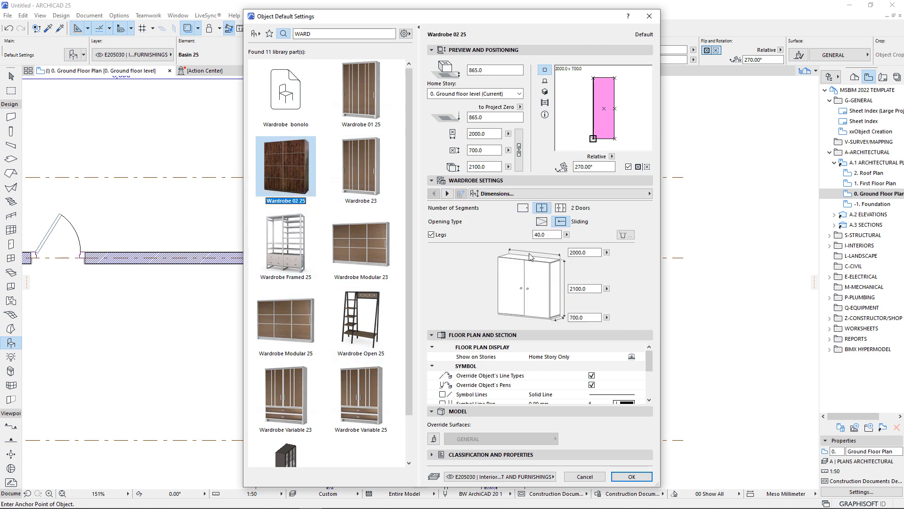
left_click(567, 194)
left_click(692, 246)
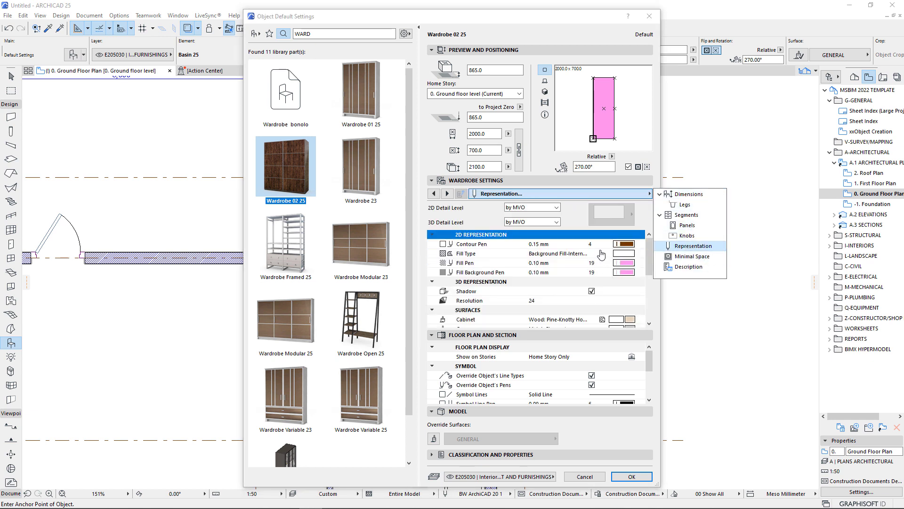
left_click(627, 272)
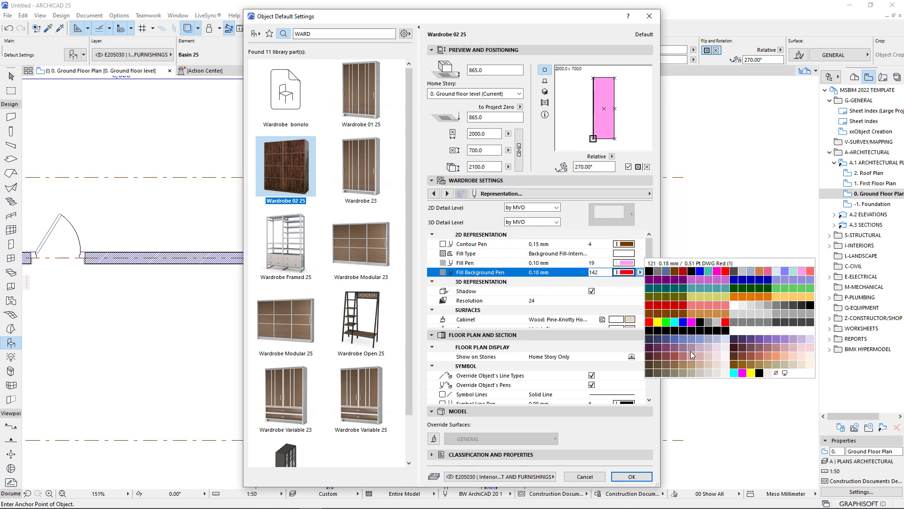
left_click(776, 372)
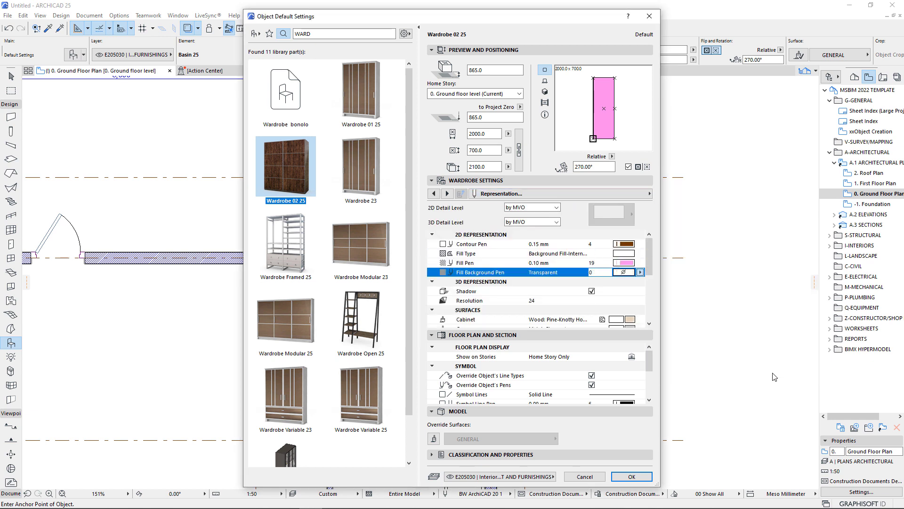
- Set Wardrobe 02 25 to Full 3D detail and Symbolic 2D detail, using the symbol with angled open doors
left_click(543, 221)
left_click(530, 237)
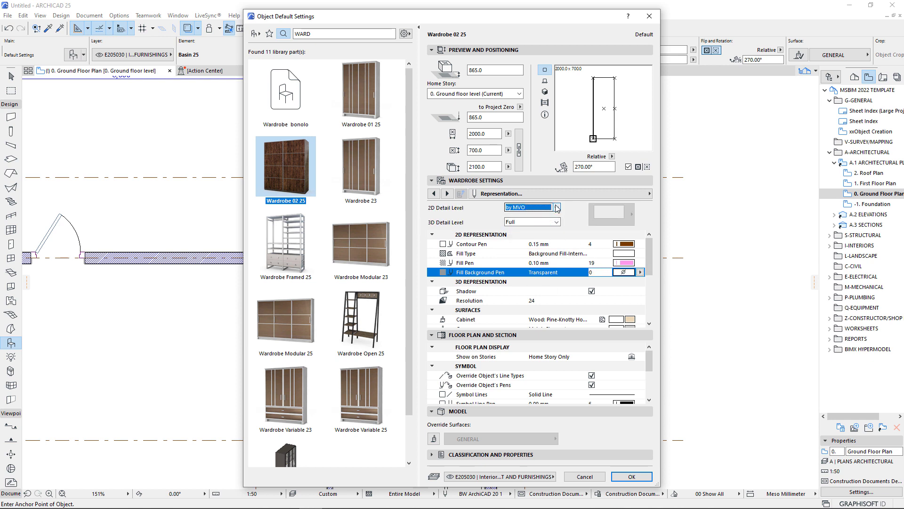
left_click(556, 206)
left_click(517, 217)
left_click(557, 208)
left_click(520, 222)
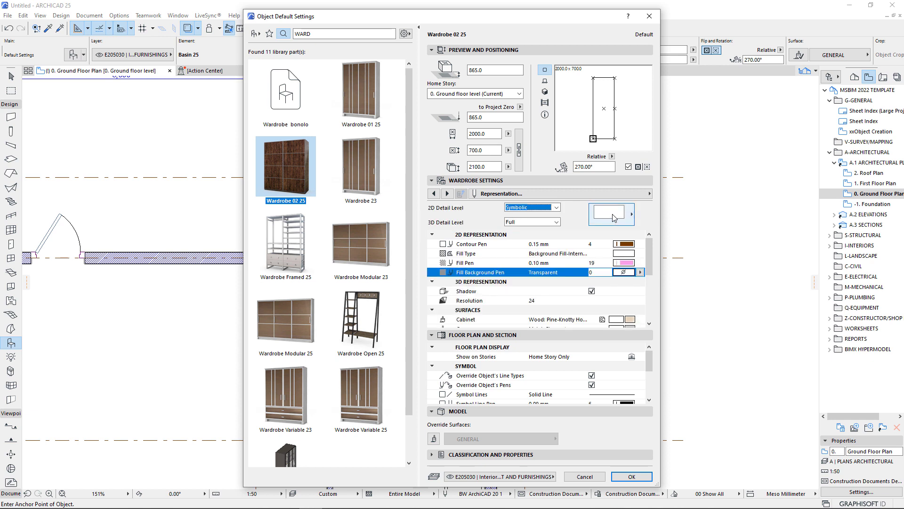
left_click(612, 214)
left_click(664, 361)
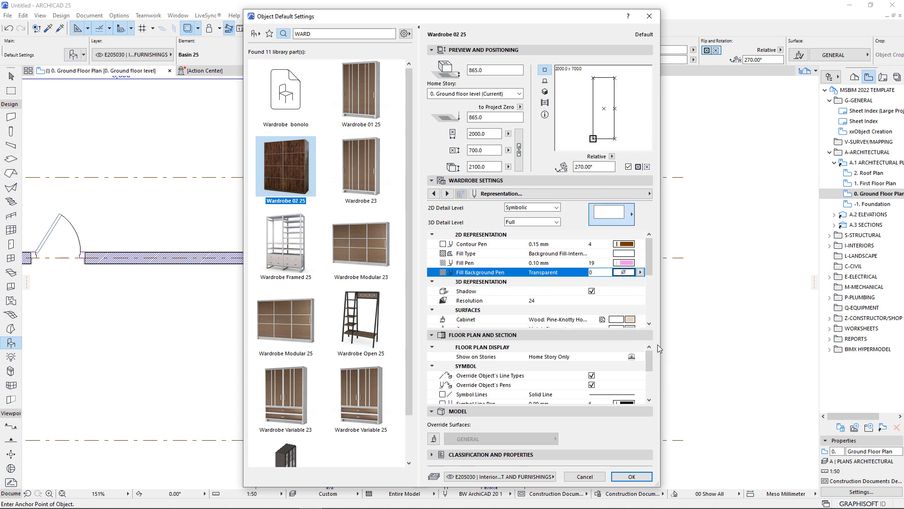
- Examine the dimensions, legs, segments, knobs and description settings of Wardrobe 02 25
left_click(565, 193)
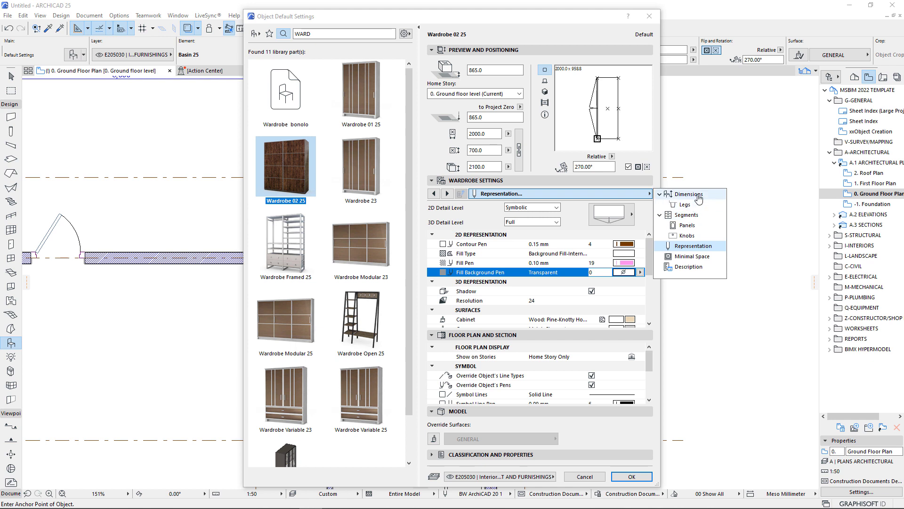
left_click(698, 199)
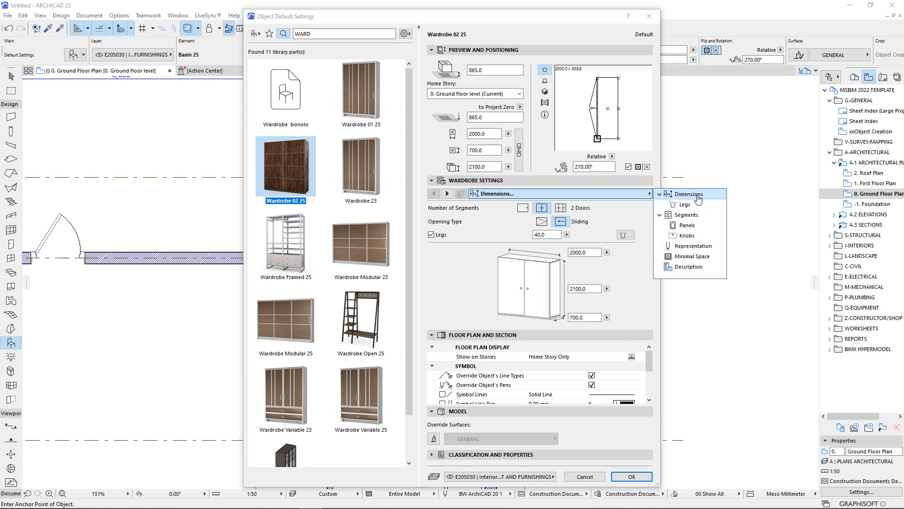
left_click(448, 194)
left_click(448, 194)
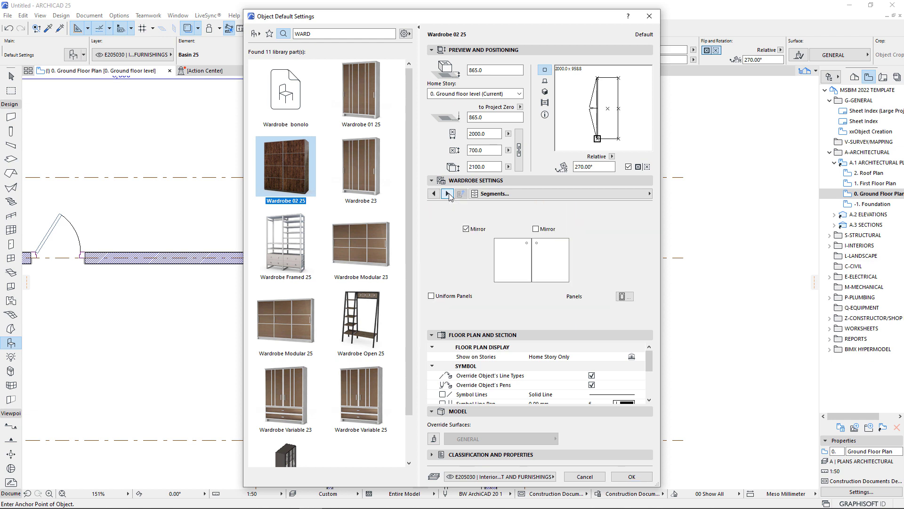
left_click(448, 193)
left_click(448, 194)
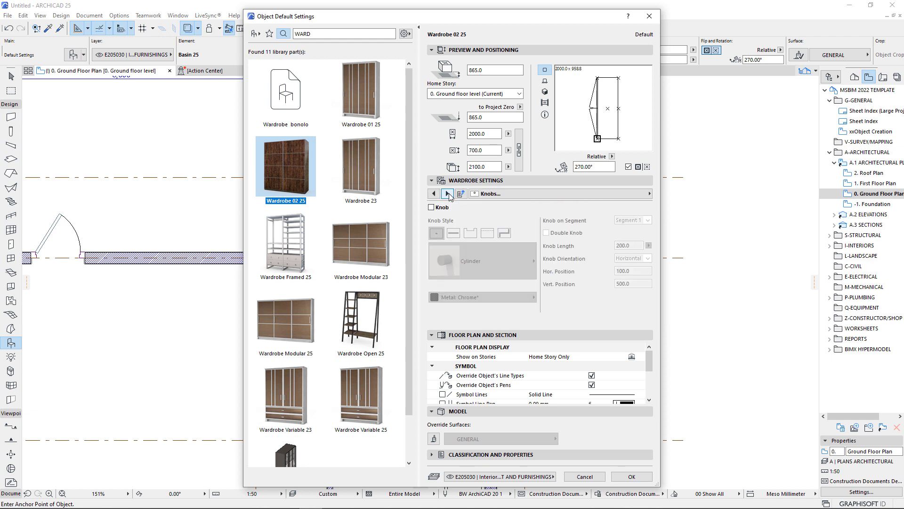
left_click(448, 193)
left_click(448, 194)
left_click(447, 194)
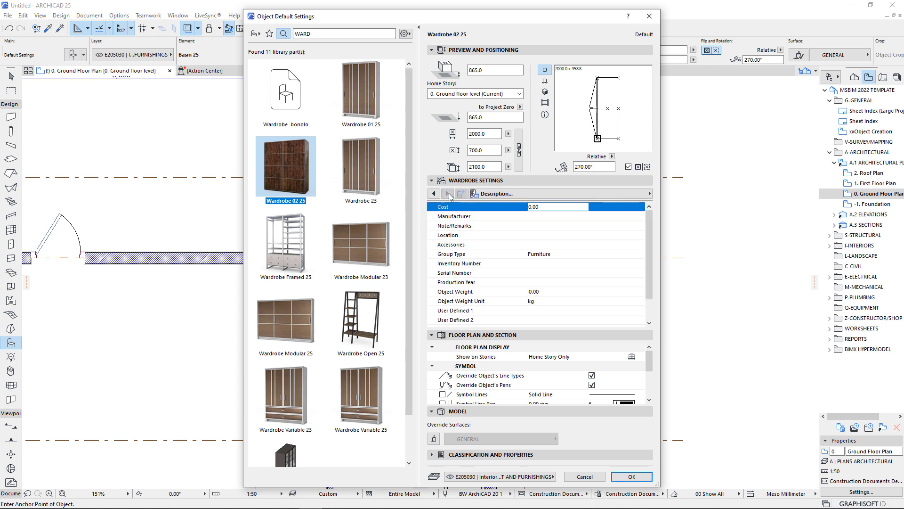
left_click(434, 194)
left_click(434, 193)
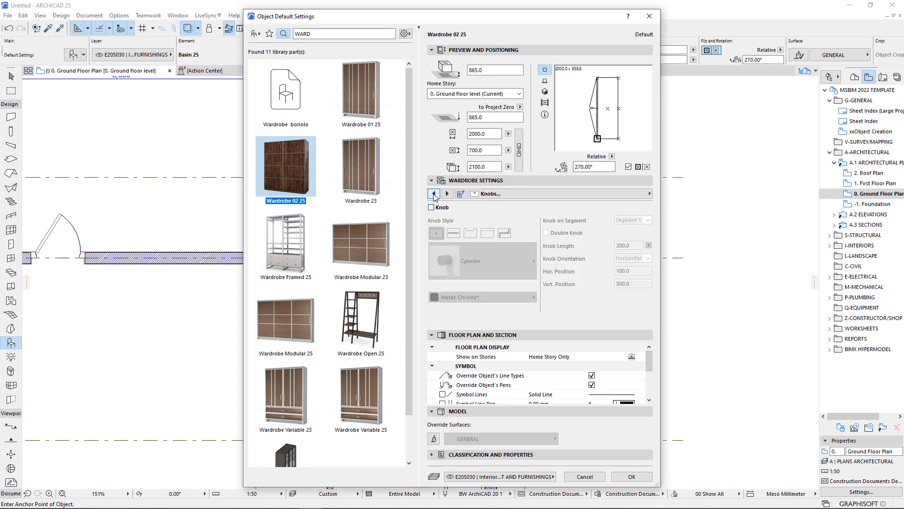
left_click(434, 194)
left_click(434, 194)
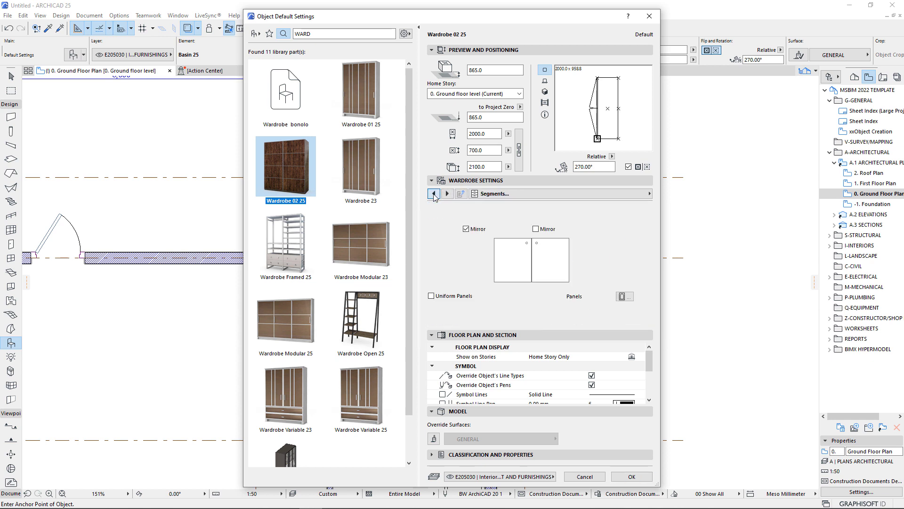
left_click(434, 194)
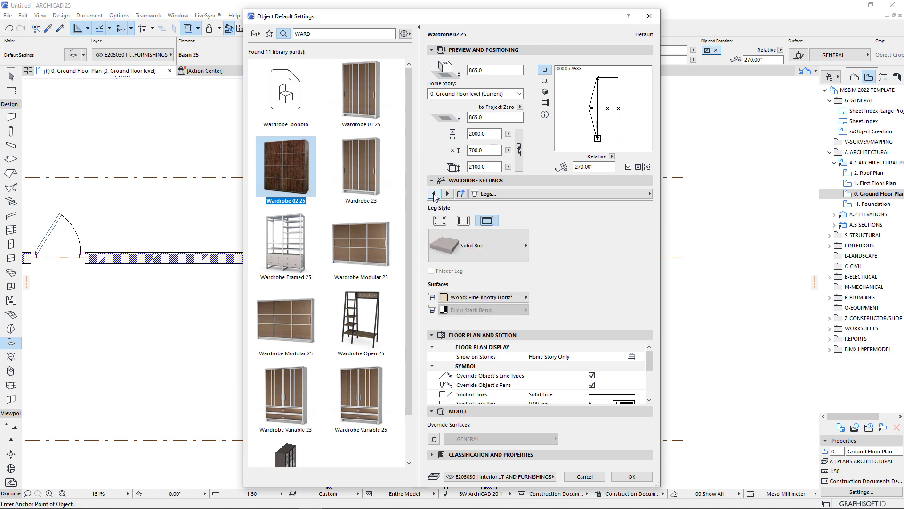
left_click(434, 193)
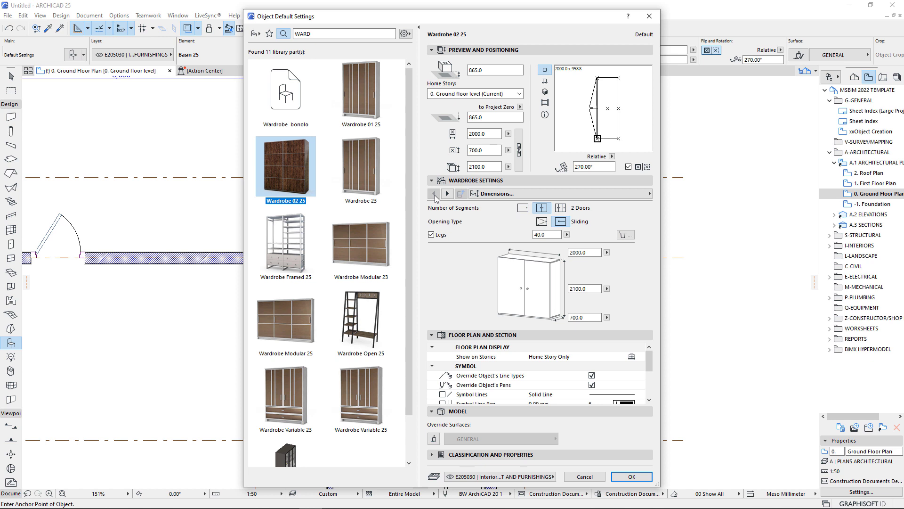
- Choose Wardrobe 01 25, make its 2D fill background pen transparent and set its contour pen to the dark grey pen
left_click(368, 111)
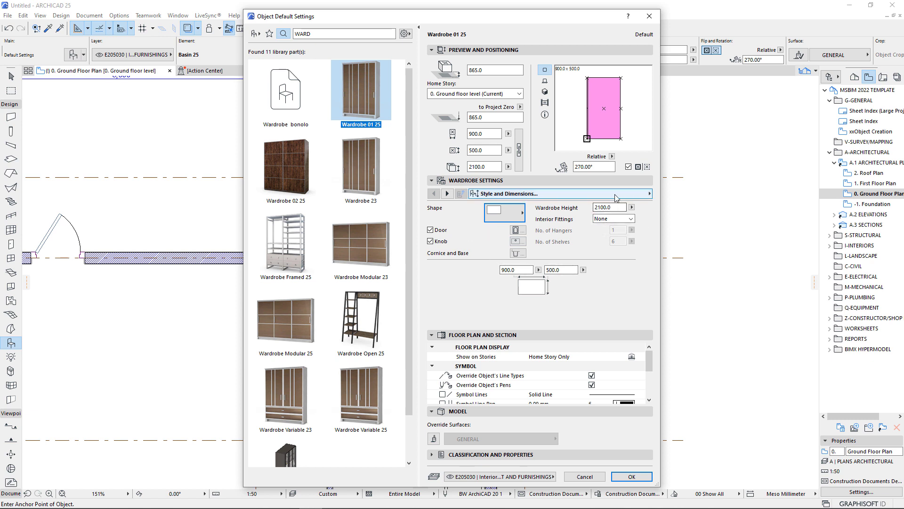
left_click(646, 194)
left_click(697, 236)
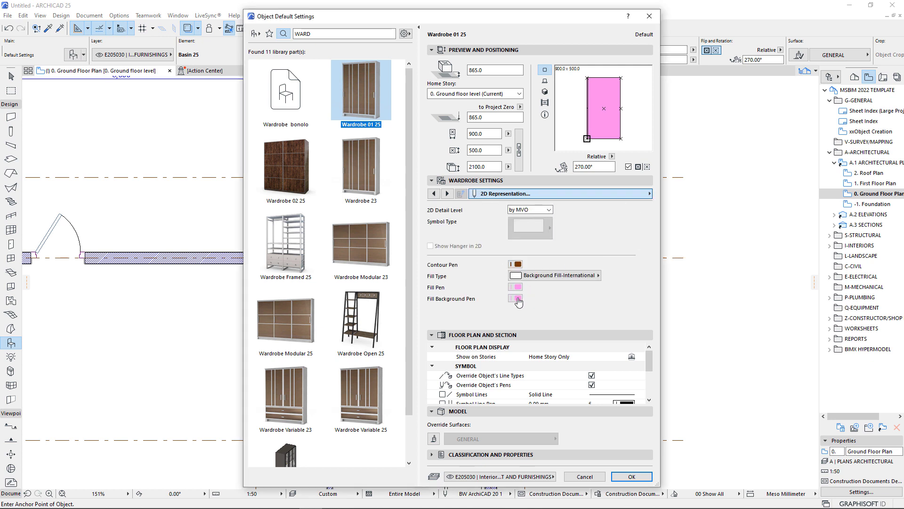
left_click(515, 298)
left_click(655, 398)
left_click(518, 265)
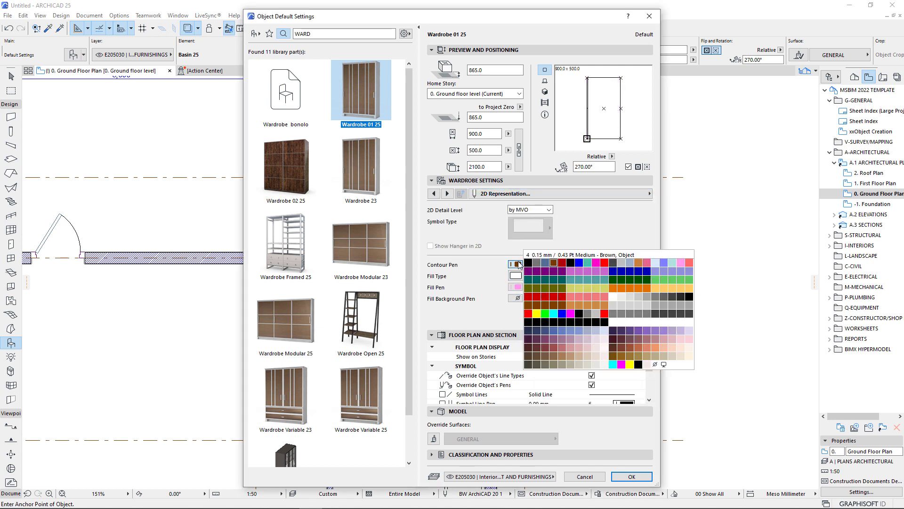
left_click(537, 263)
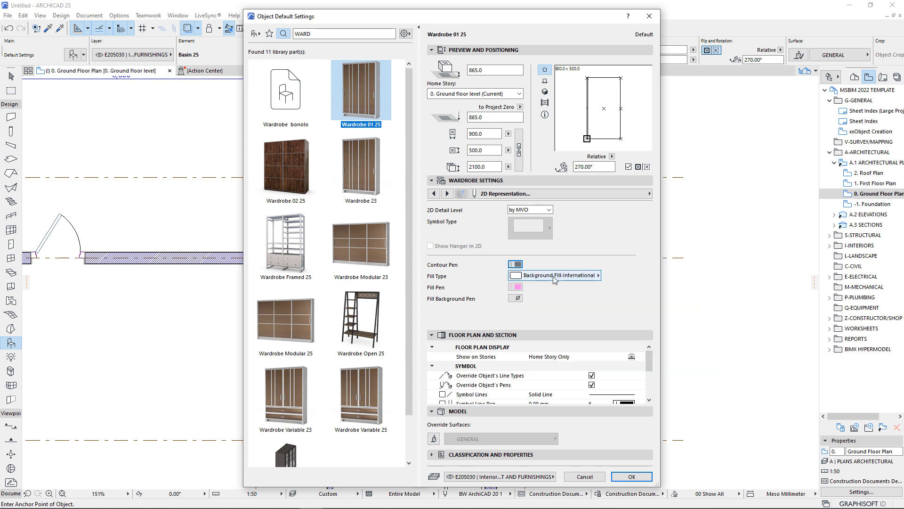
- Set the 2D detail level of Wardrobe 01 25 to Symbolic, using the symbol with two angled open doors
left_click(523, 210)
left_click(522, 231)
left_click(529, 226)
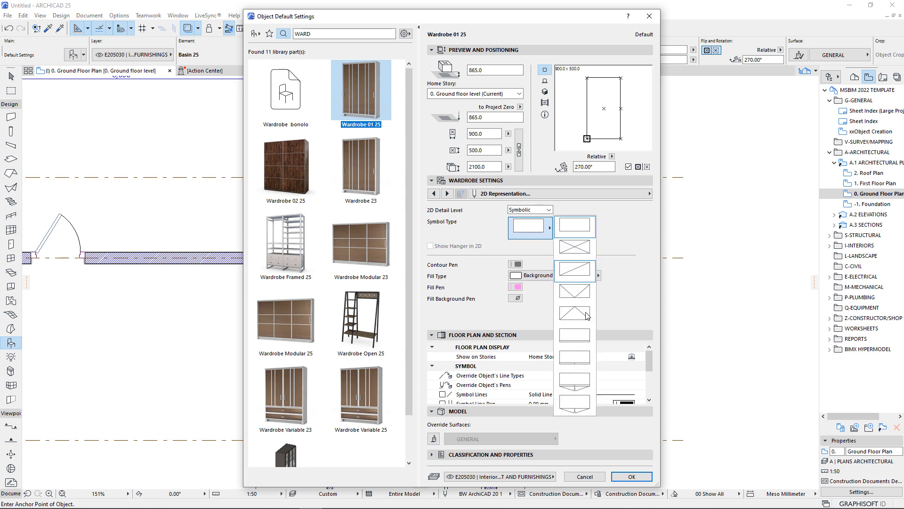
left_click(578, 405)
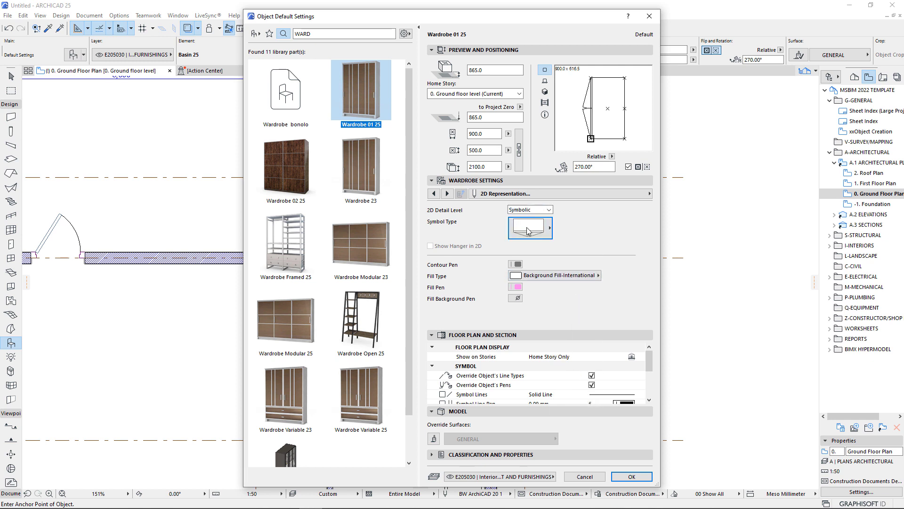
- Set the interior fittings of Wardrobe 01 25 to Hanger
left_click(447, 193)
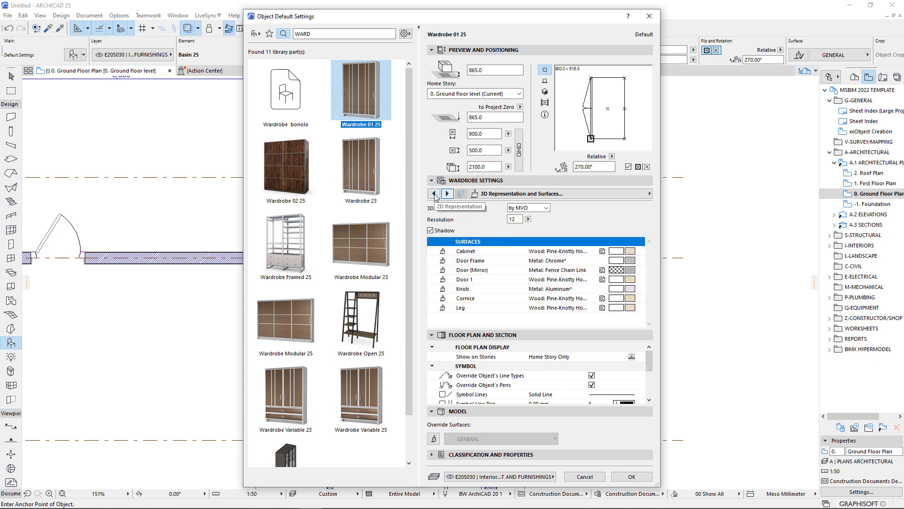
left_click(434, 194)
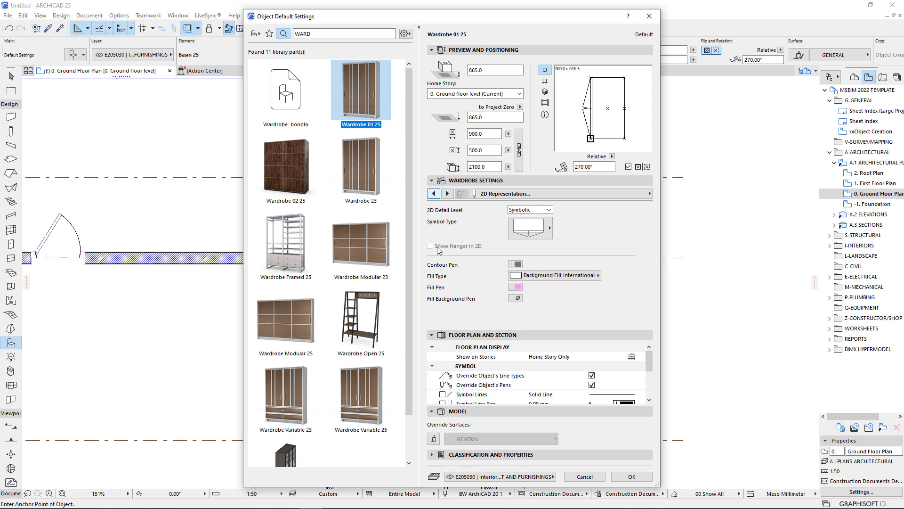
left_click(434, 194)
left_click(434, 194)
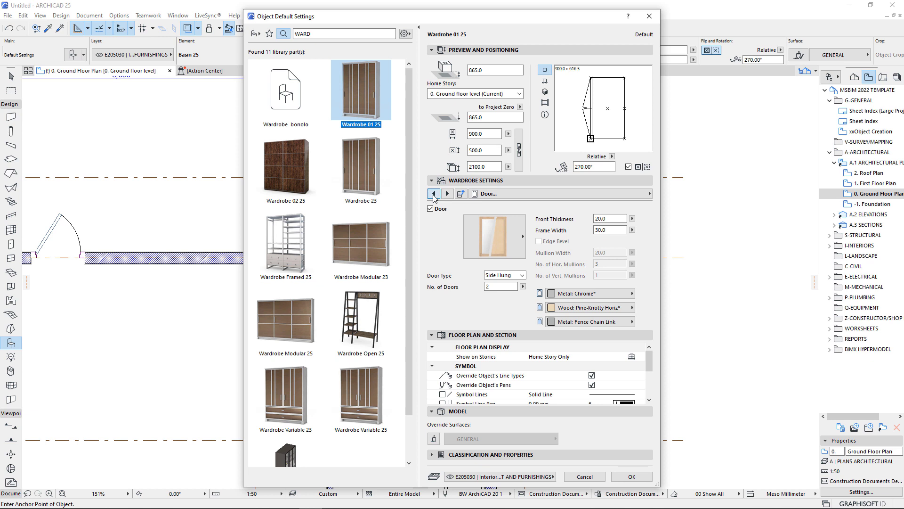
left_click(433, 194)
left_click(434, 194)
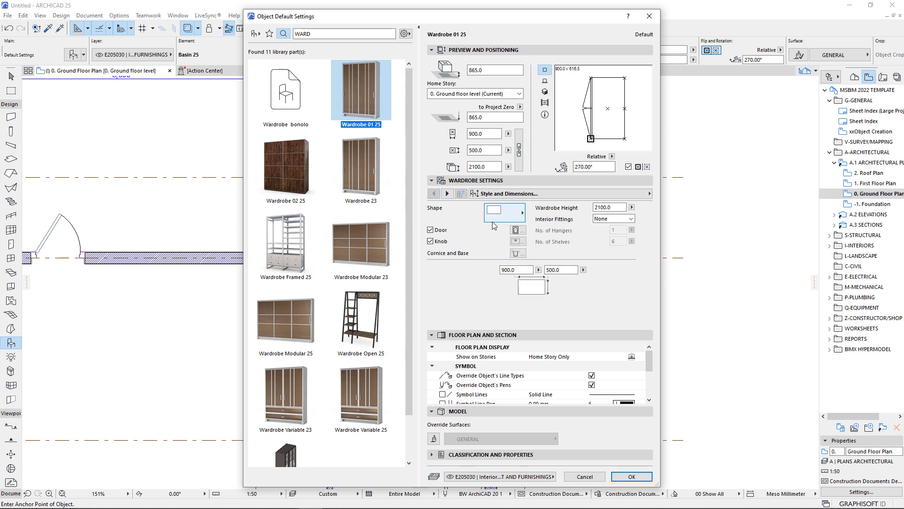
left_click(601, 220)
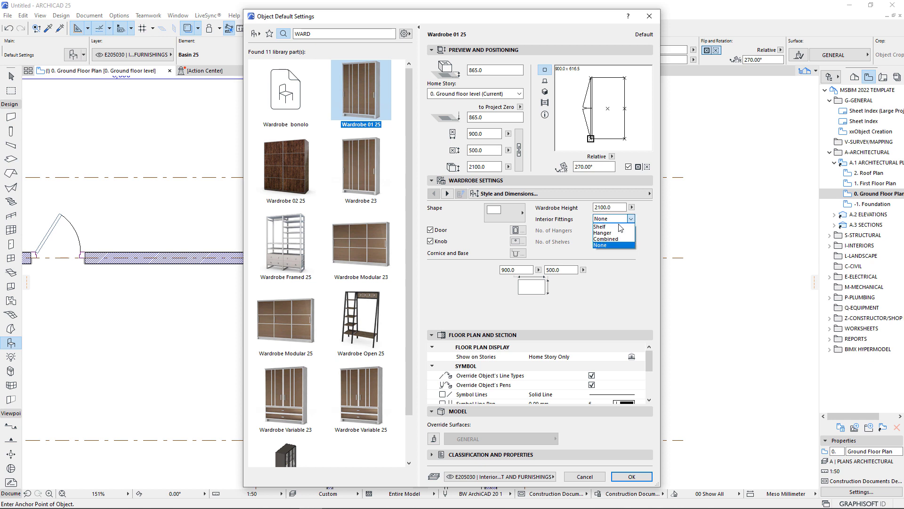
left_click(609, 234)
- Turn on Show Hanger in 2D in the wardrobe's 2D representation settings
left_click(448, 194)
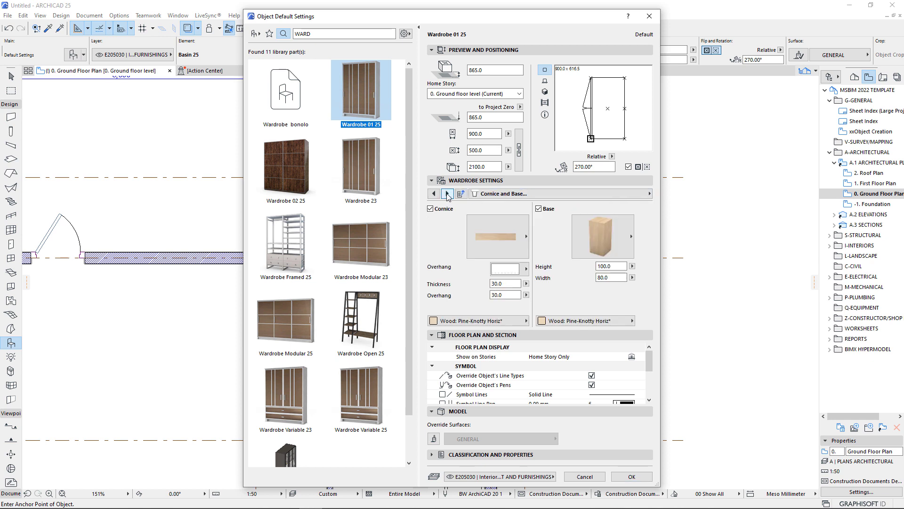
left_click(448, 193)
left_click(448, 194)
left_click(447, 193)
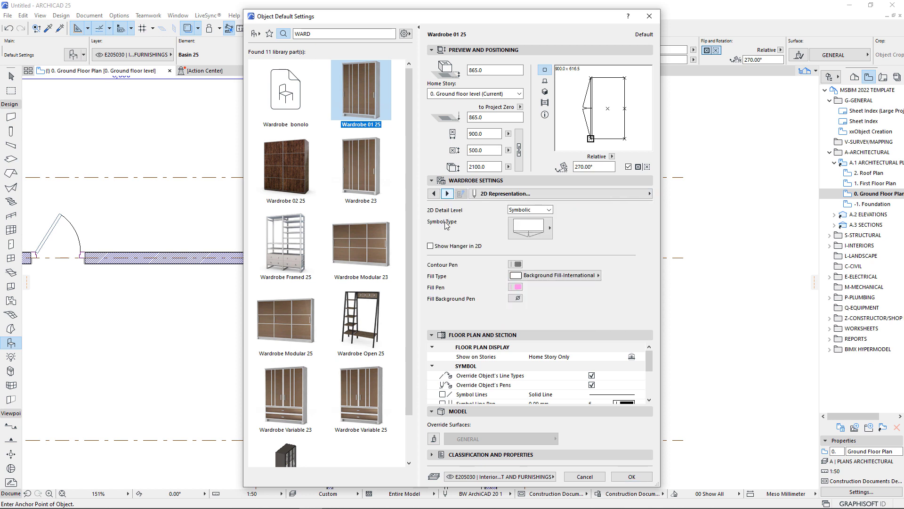
left_click(430, 245)
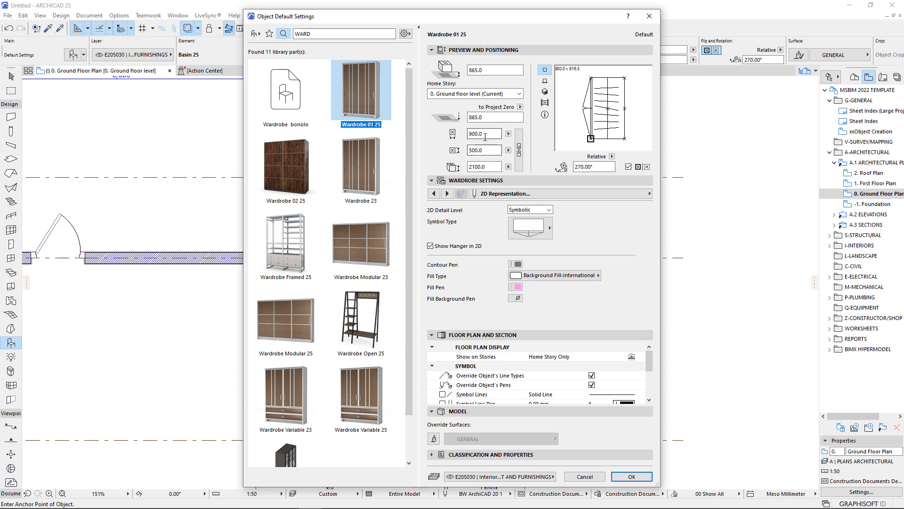
- Accept the object settings and place Wardrobe 01 25 in the large room, clear of the walls
left_click_drag(487, 134, 466, 135)
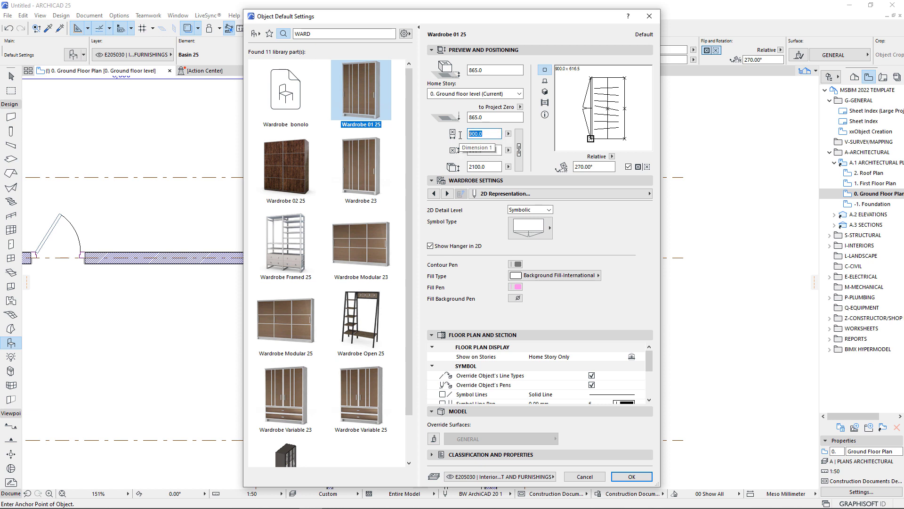
left_click(631, 477)
left_click(436, 359)
scroll(440, 445, "up", 5)
key("Escape")
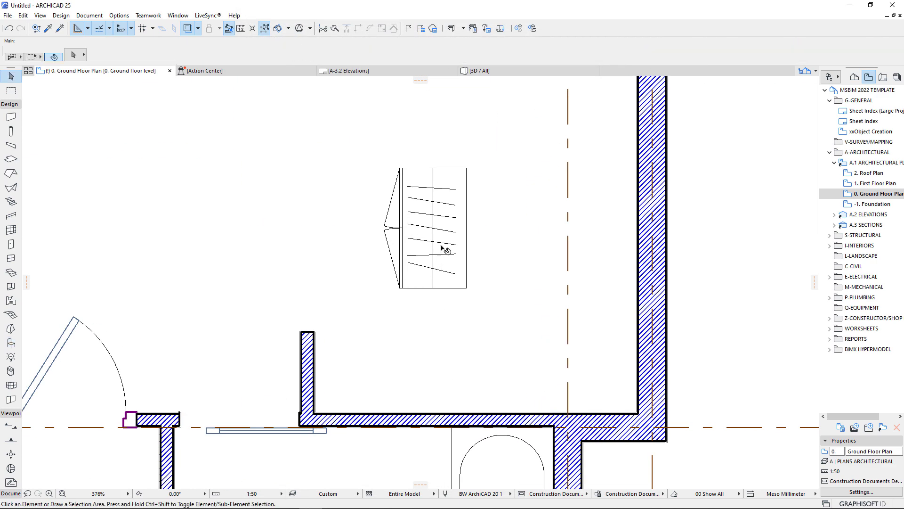
- Rotate the placed wardrobe 90° clockwise about its centre so its back faces the horizontal wall
left_click(439, 242)
key("ctrl+e")
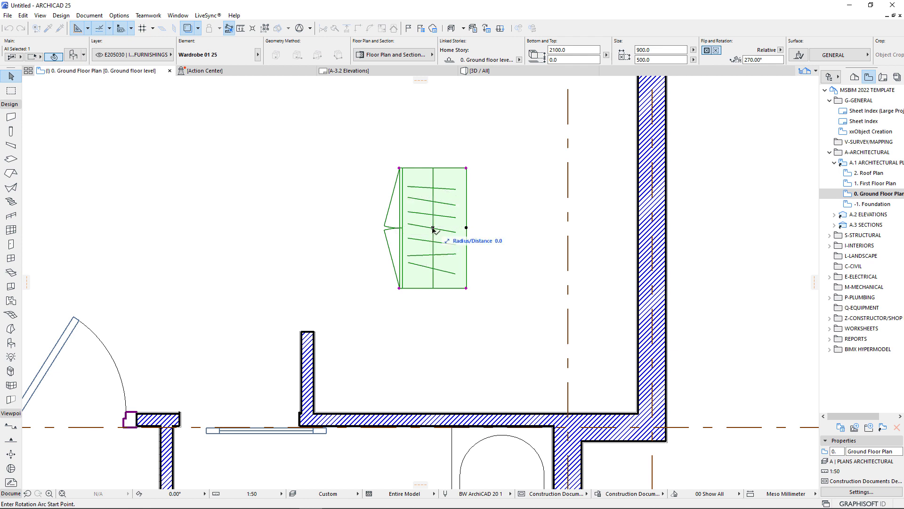
left_click(433, 227)
left_click(432, 329)
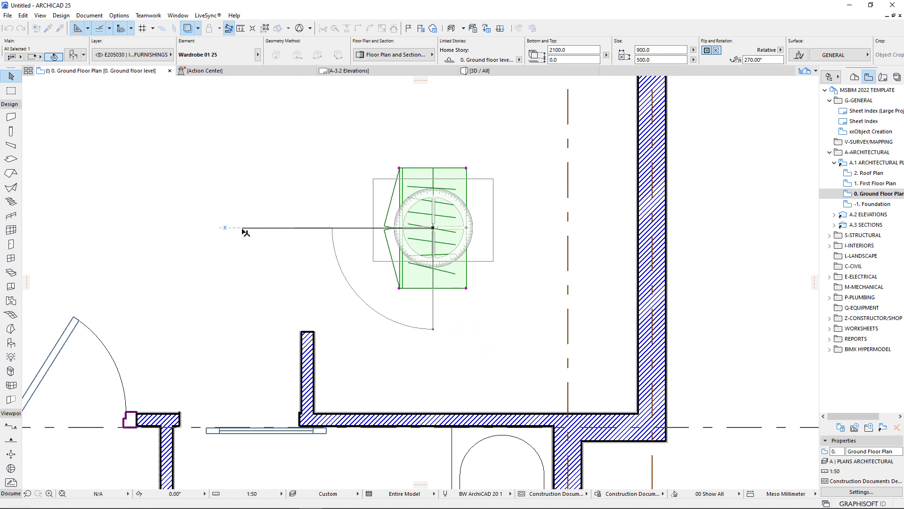
left_click(243, 228)
- Move the wardrobe by its back corner into the inner corner between the stub wall and the horizontal wall
left_click(373, 261)
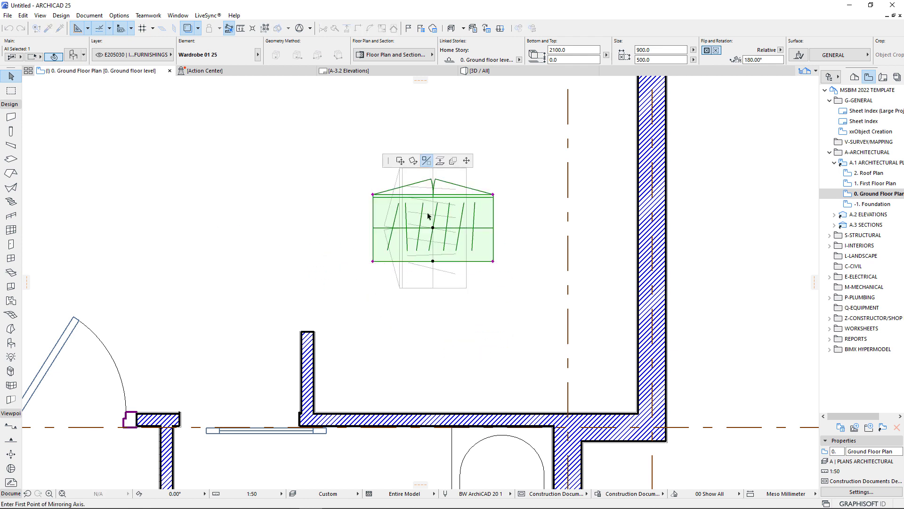
left_click(399, 160)
left_click(315, 413)
scroll(311, 396, "up", 8)
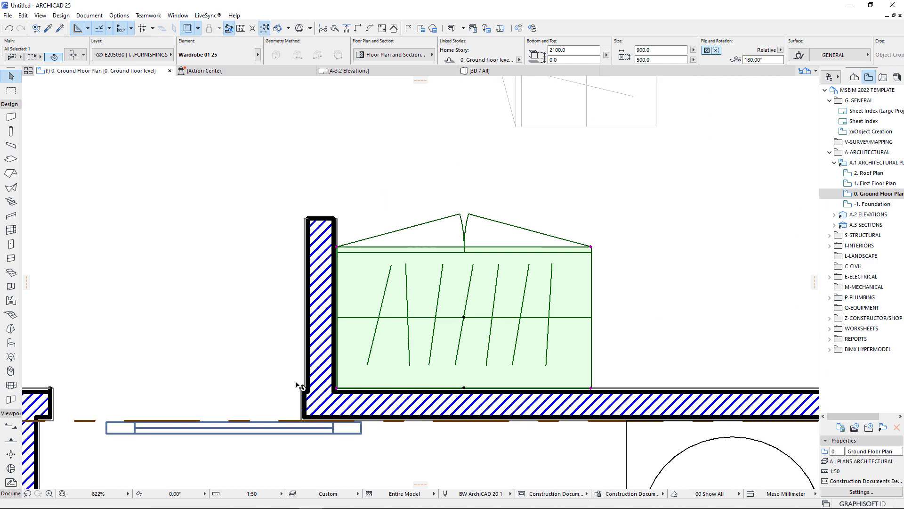
- Shift the stub wall sideways so its outer face lines up with the end of the horizontal wall
left_click(327, 393)
scroll(328, 393, "up", 5)
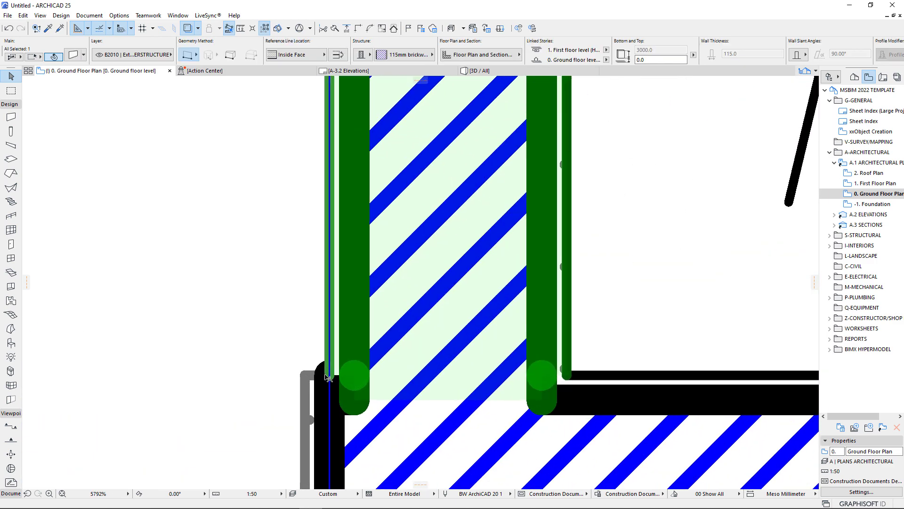
left_click_drag(358, 377, 271, 366)
scroll(272, 375, "down", 10)
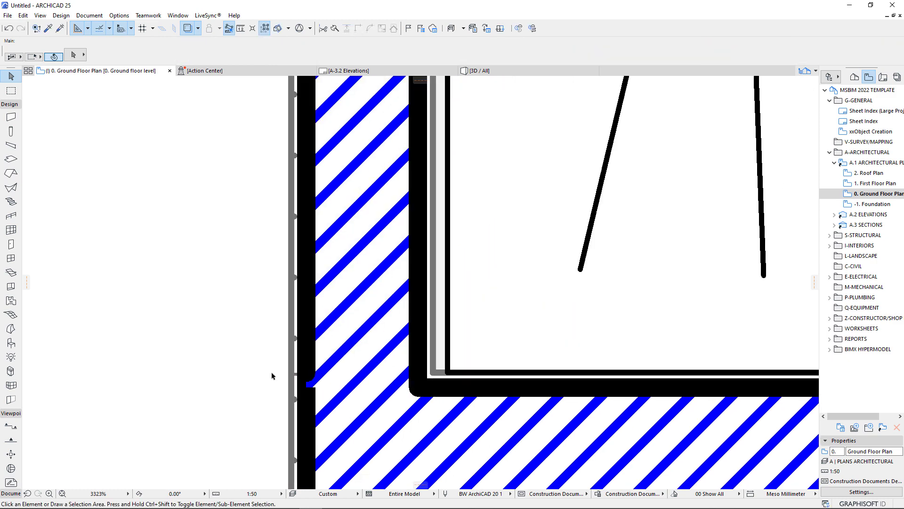
- Move the wardrobe 12 mm toward the stub wall so its back corner meets the inner wall corner
left_click(330, 372)
scroll(330, 376, "up", 8)
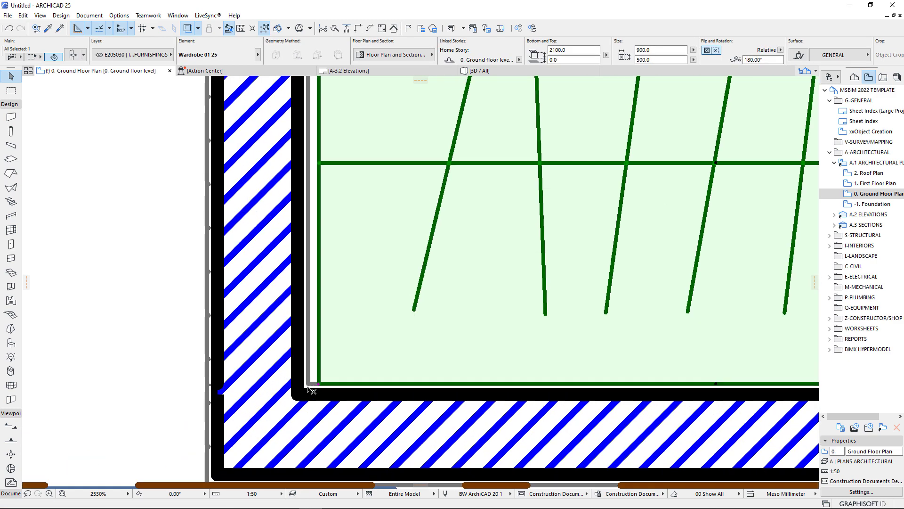
key("ctrl+d")
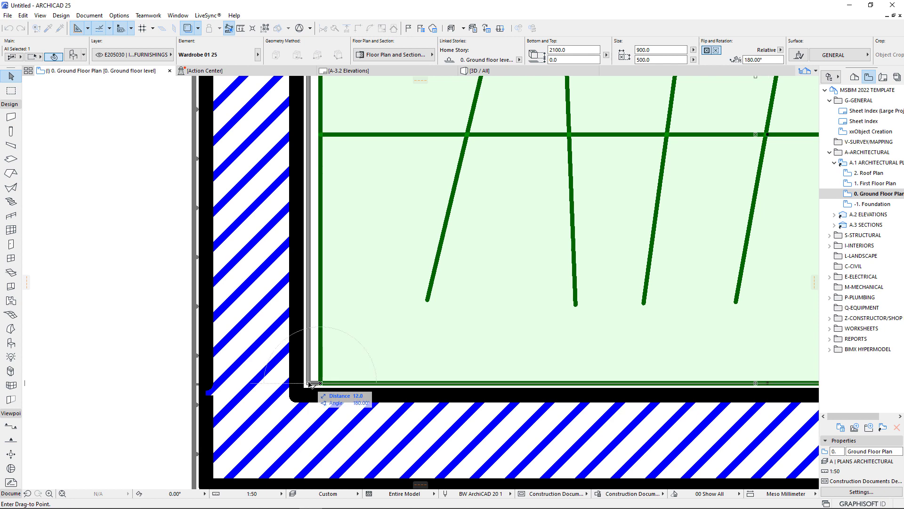
scroll(325, 386, "down", 6)
scroll(253, 408, "down", 4)
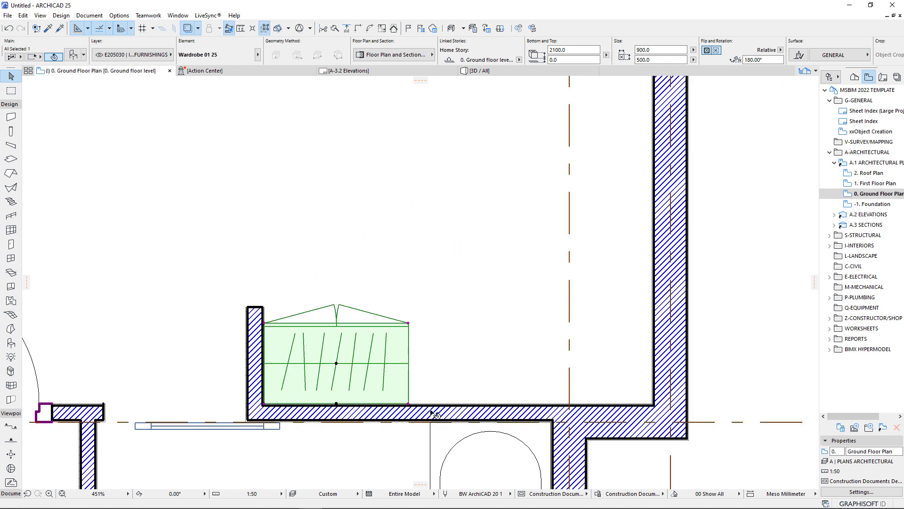
key("Escape")
- Measure the clear horizontal distance from the stub wall's inner face to the opposite exterior wall
key("m")
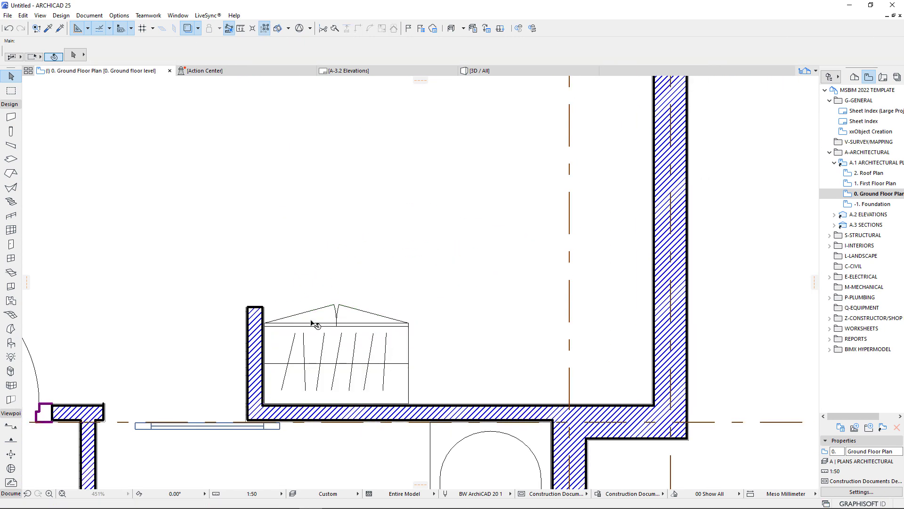
left_click(264, 311)
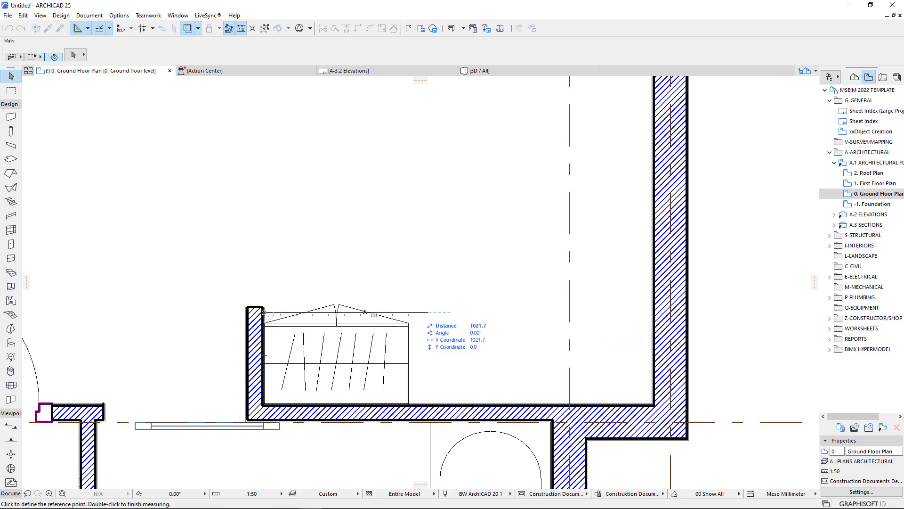
scroll(265, 314, "up", 6)
scroll(258, 311, "down", 7)
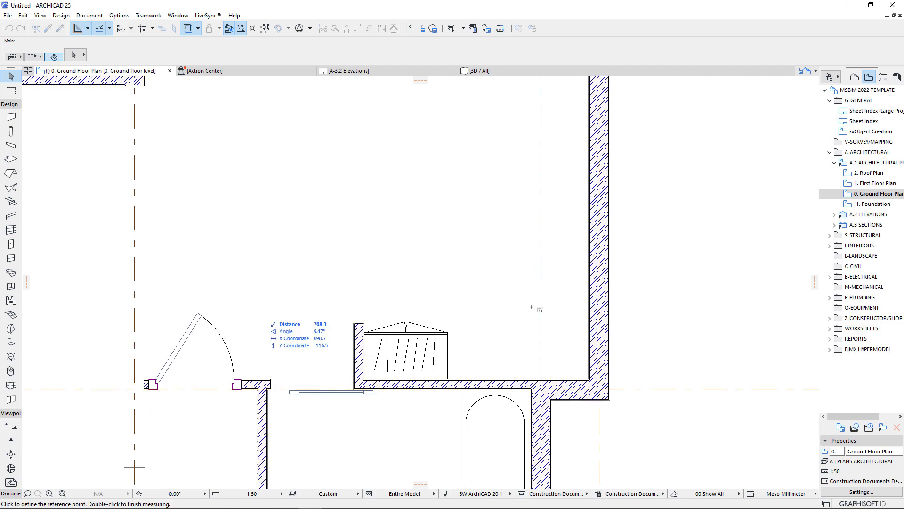
scroll(556, 320, "up", 3)
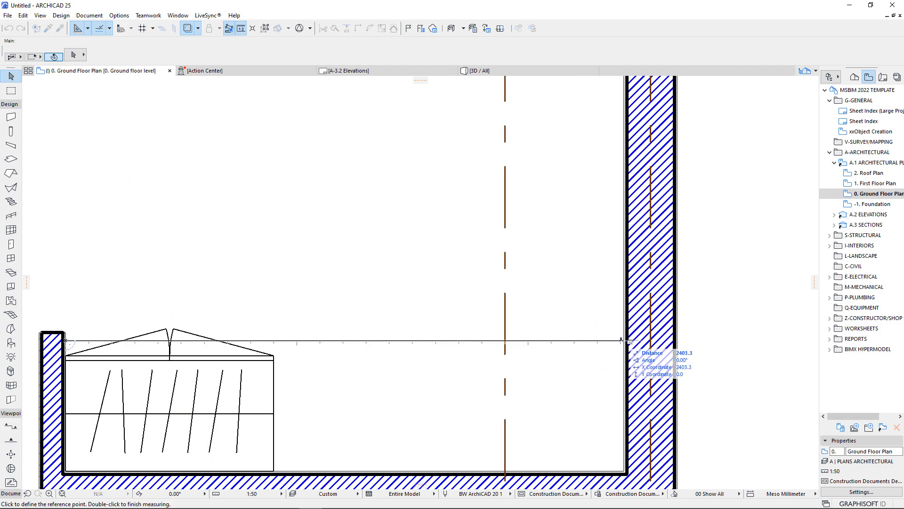
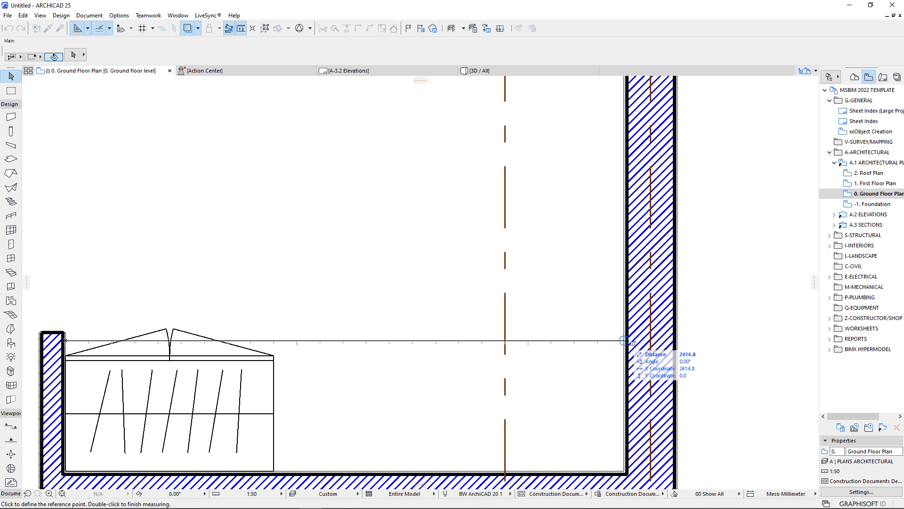
key("Escape")
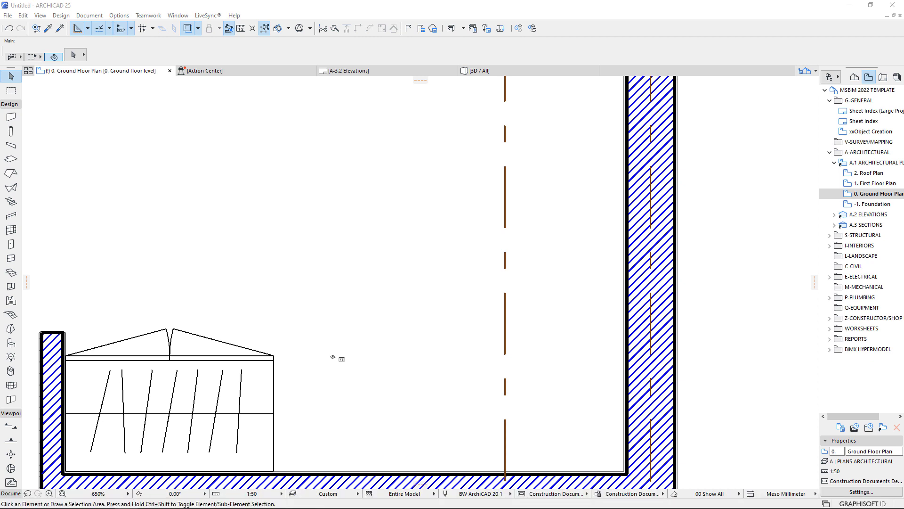
- Switch to Calculator and divide 2414.8 by 2 to get the width of half the space between the walls
key("XF86Calculator")
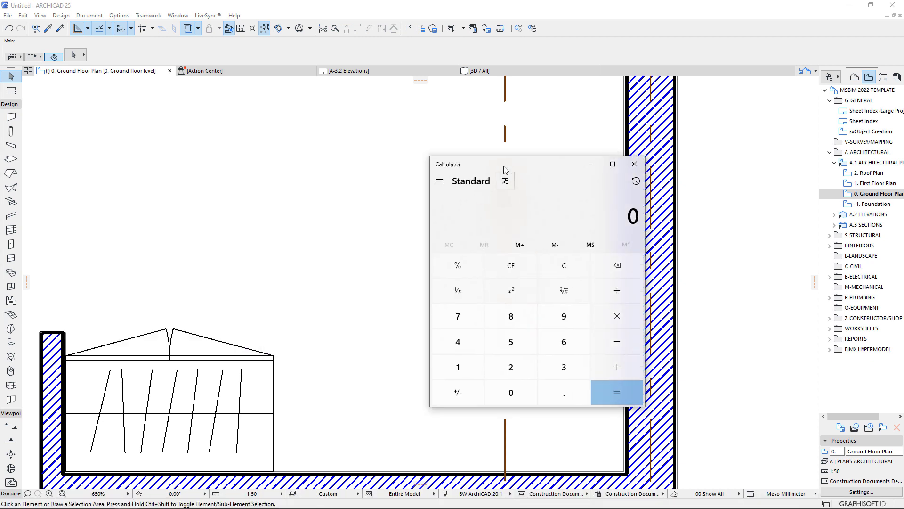
left_click(463, 346)
left_click(422, 323)
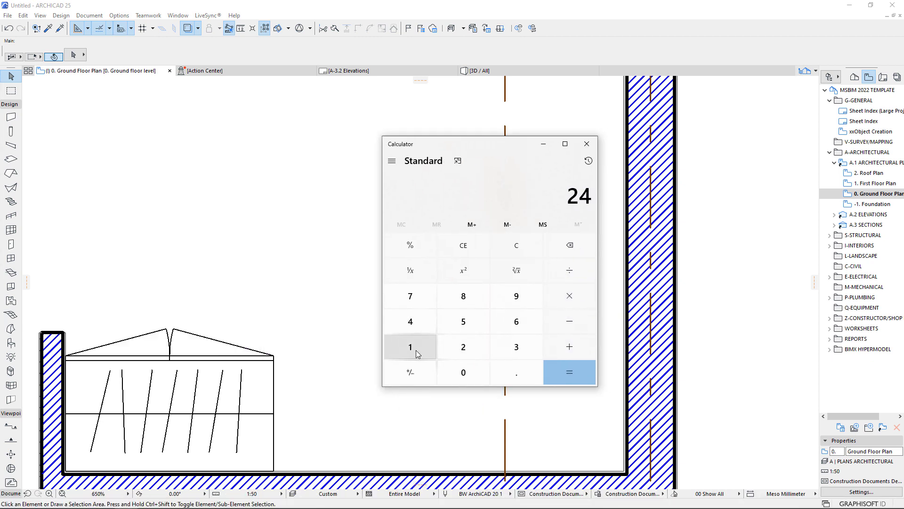
left_click(417, 350)
left_click(414, 324)
left_click(516, 372)
left_click(461, 301)
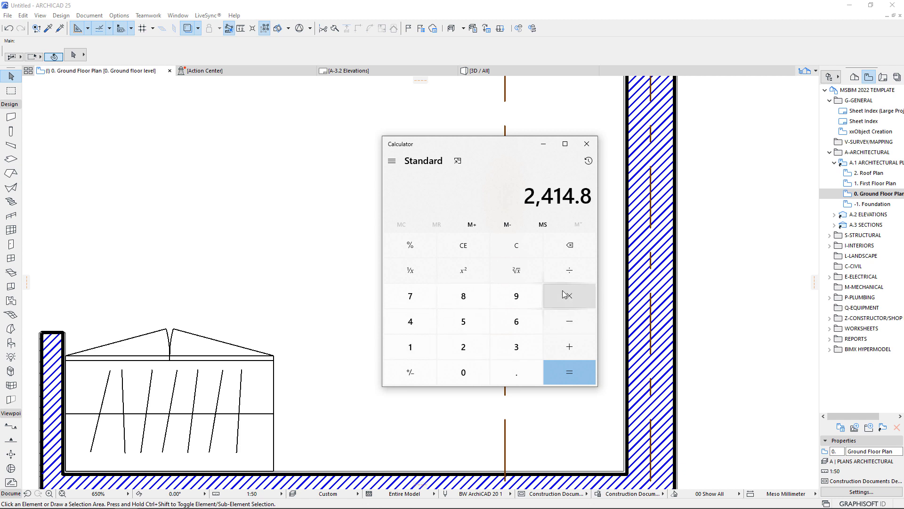
left_click(568, 271)
left_click(466, 346)
left_click(552, 370)
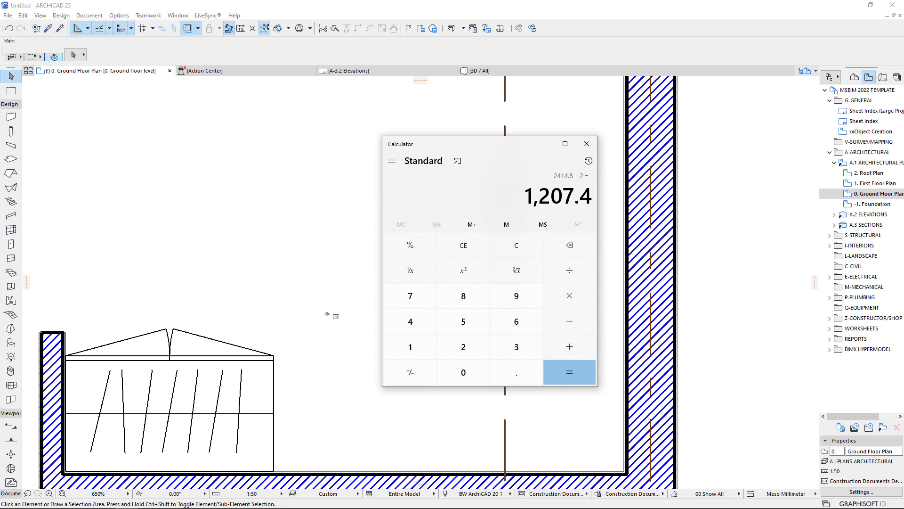
- Select the wardrobe against the stub wall and set its width to 1207.4 mm
left_click(230, 373)
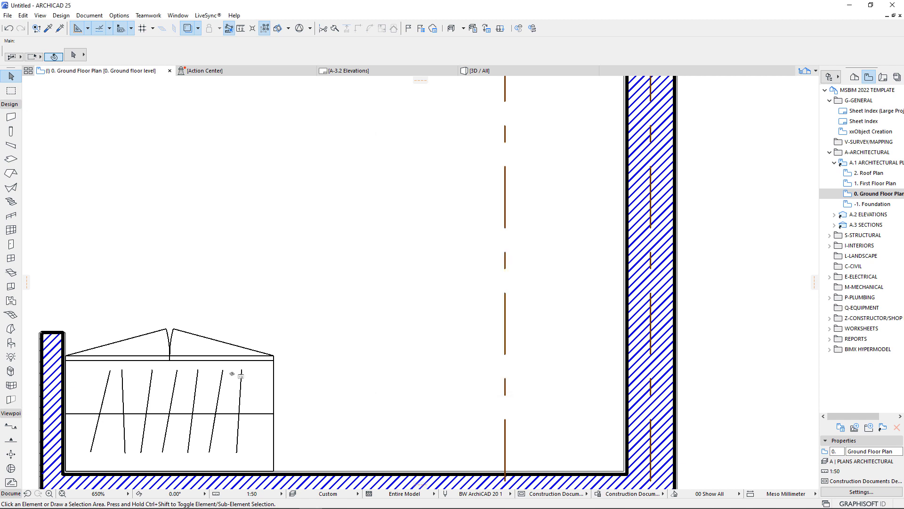
left_click(277, 356)
left_click_drag(659, 50, 584, 54)
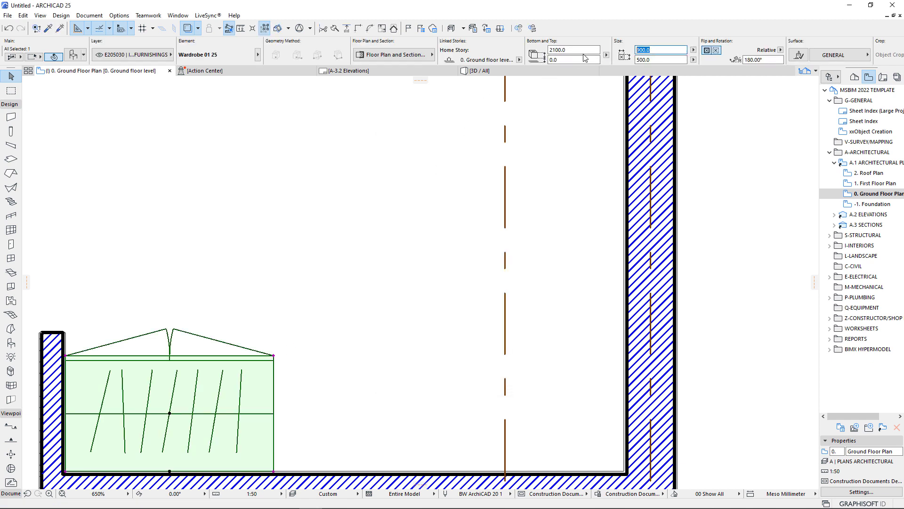
type("1207.5")
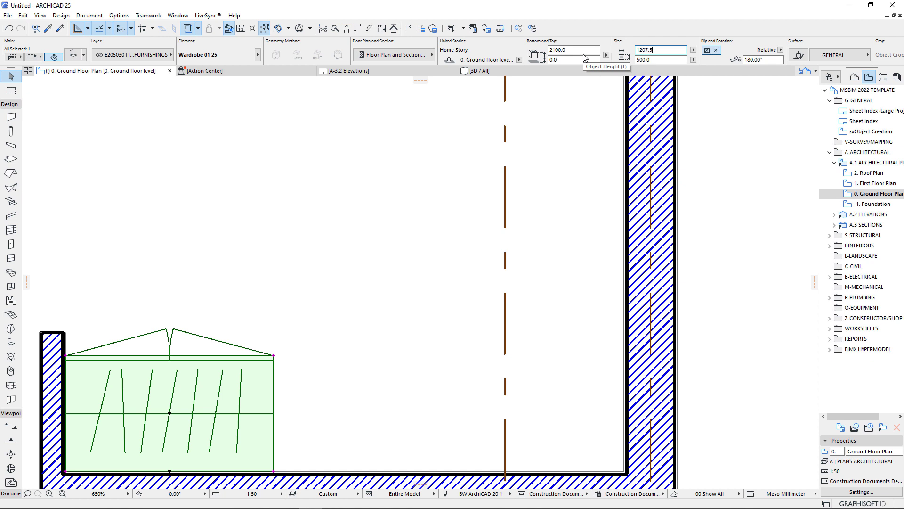
key("Return")
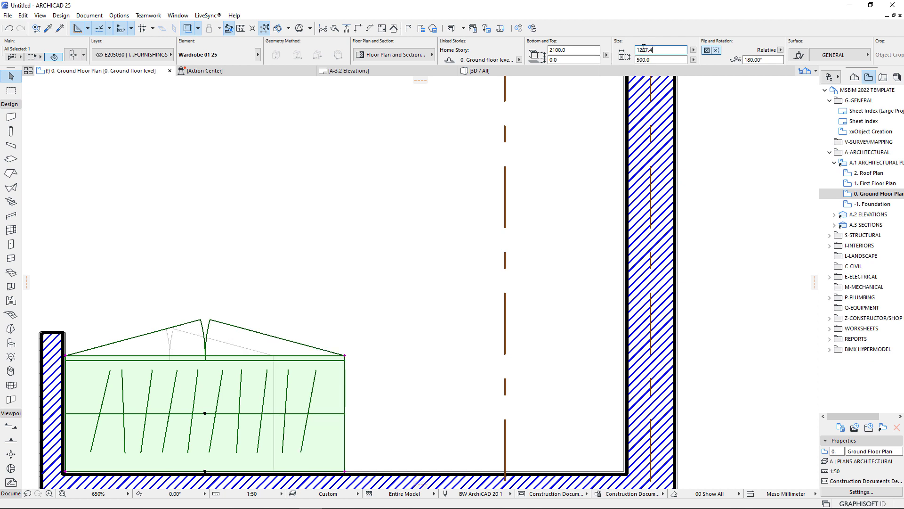
- Copy the wardrobe directly beside the original so the pair fills the space up to the exterior wall
key("ctrl+shift+d")
left_click(344, 356)
left_click(624, 356)
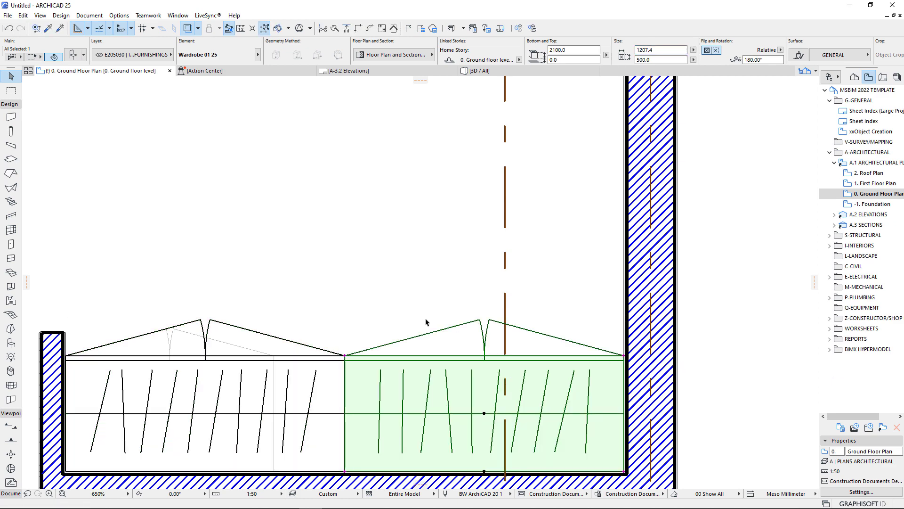
left_click(427, 322)
scroll(461, 339, "down", 5)
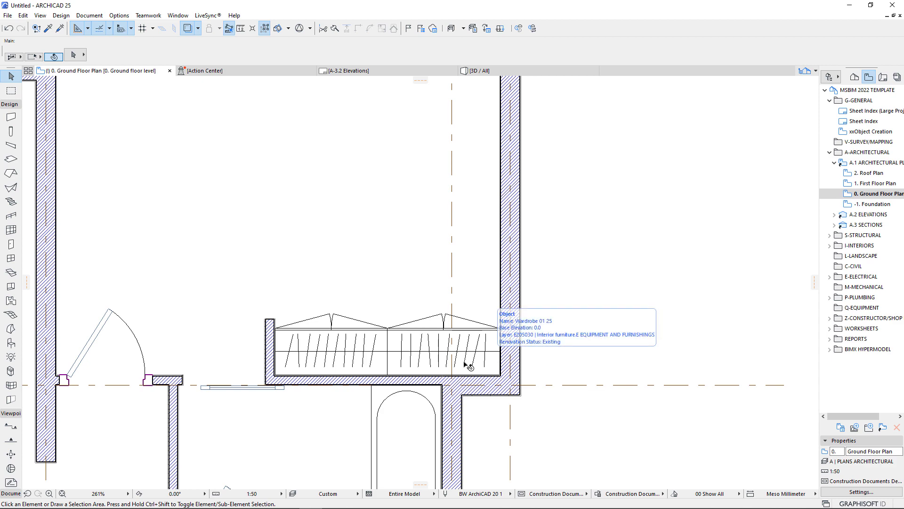
scroll(297, 333, "up", 2)
scroll(297, 334, "up", 2)
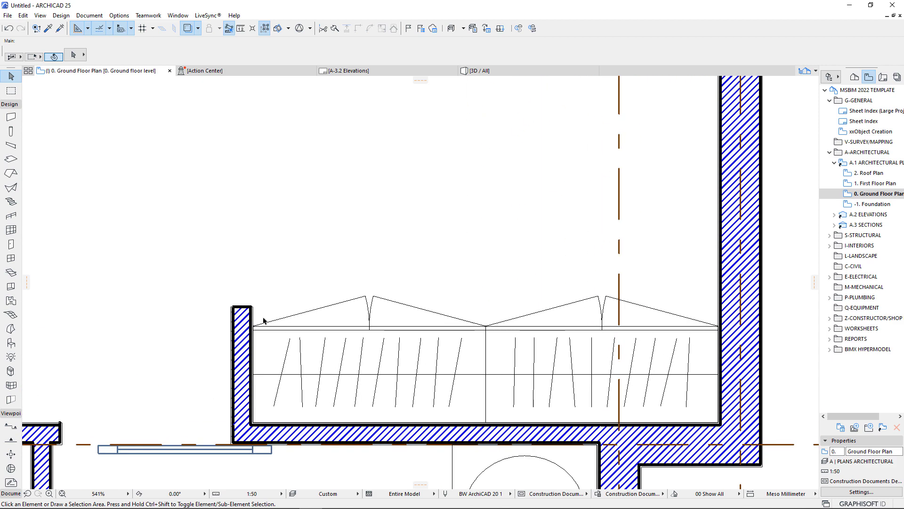
left_click(233, 309)
left_click(234, 309)
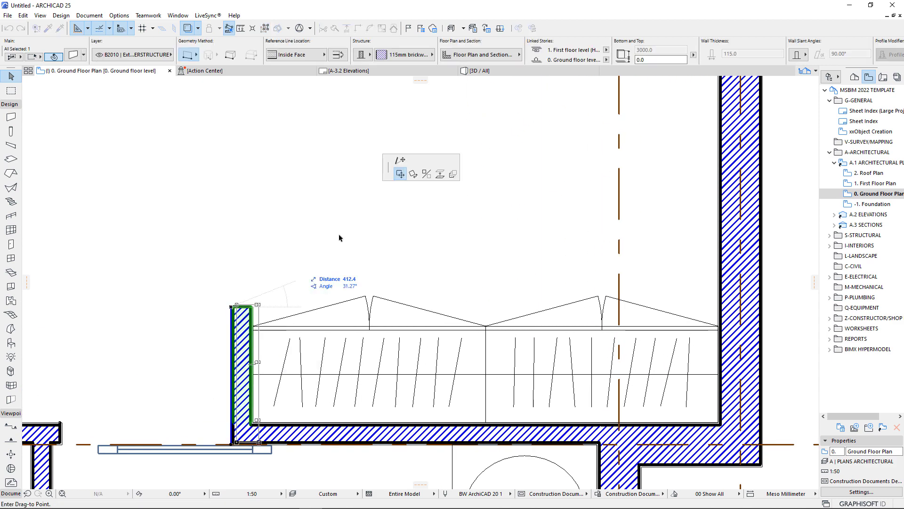
key("Escape")
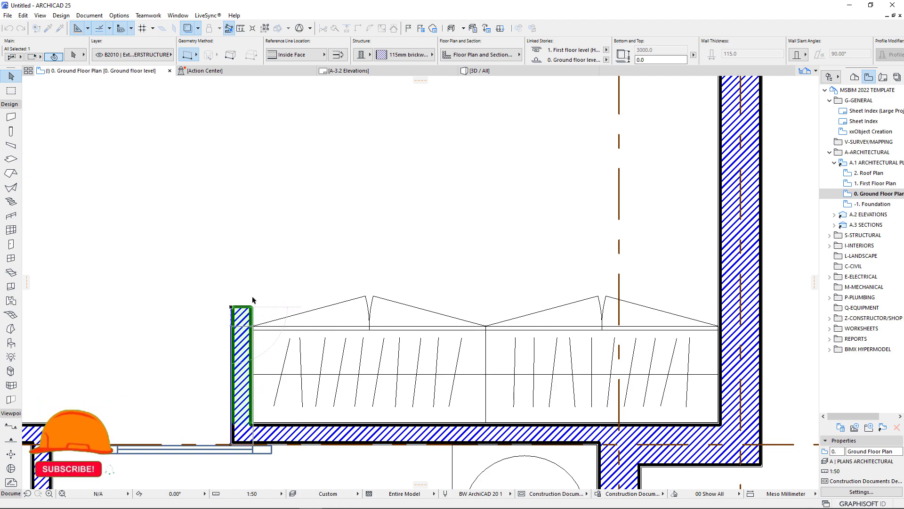
key("Escape")
- Start a new object from the wardrobe's settings and search the object library for BED
scroll(353, 325, "down", 4)
scroll(366, 357, "down", 2)
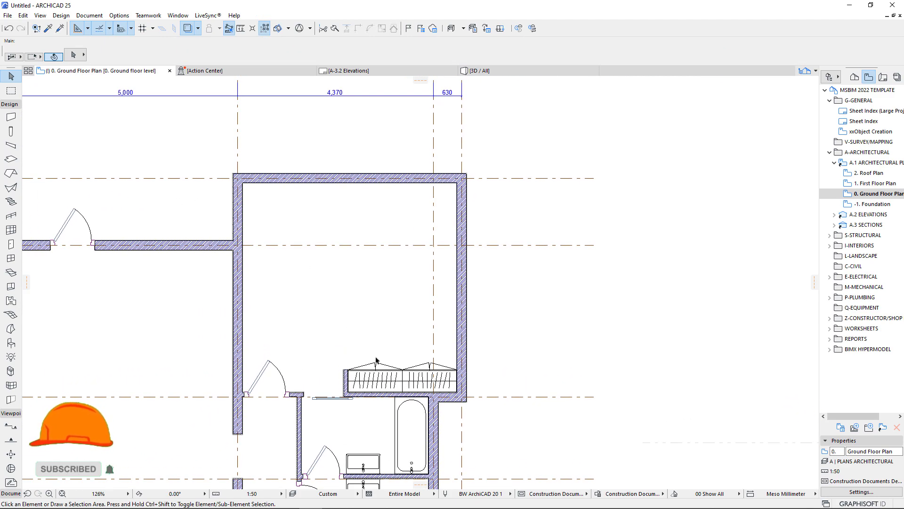
scroll(304, 227, "up", 2)
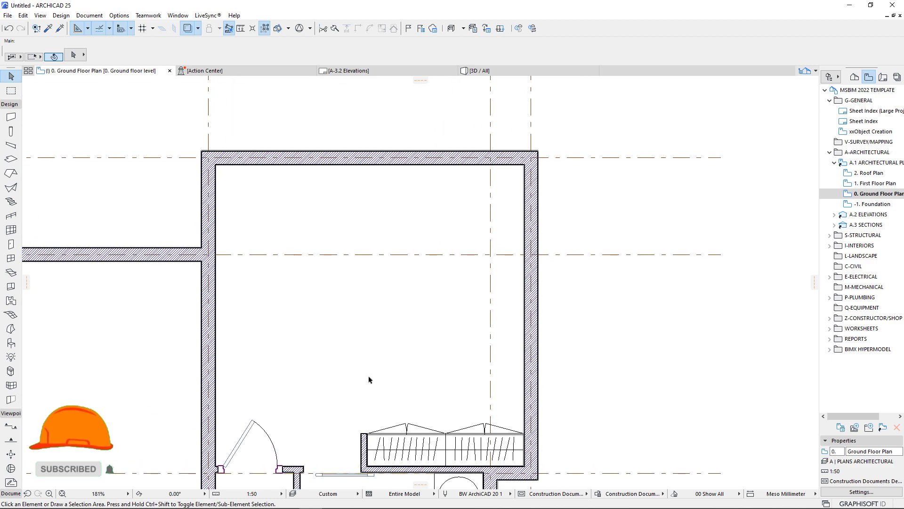
left_click(410, 445, "alt")
key("ctrl+t")
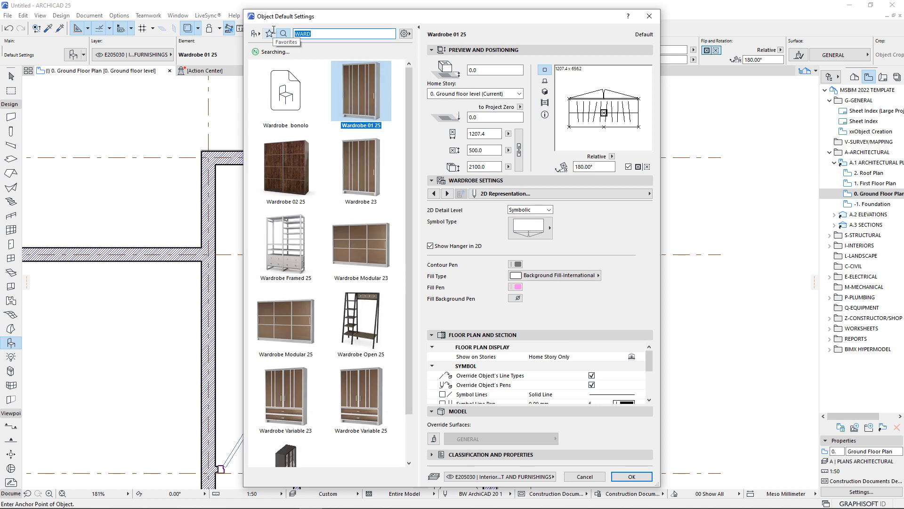
type("B")
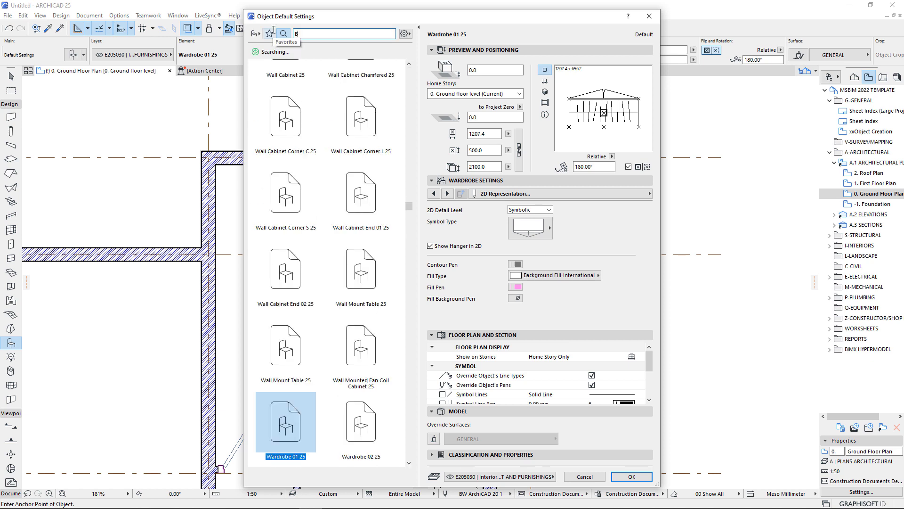
type("EDROOM")
key("BackSpace")
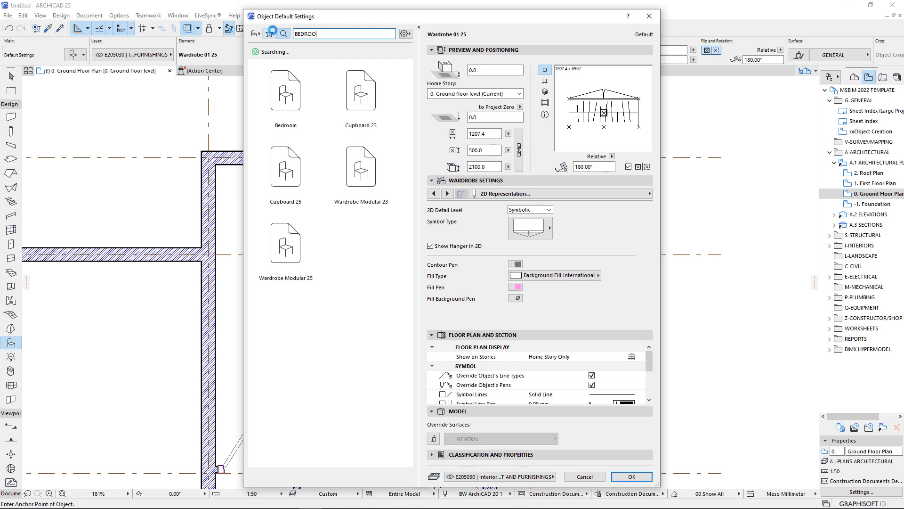
key("BackSpace")
key("BackSpace")
key("BackSpace")
key("BackSpace")
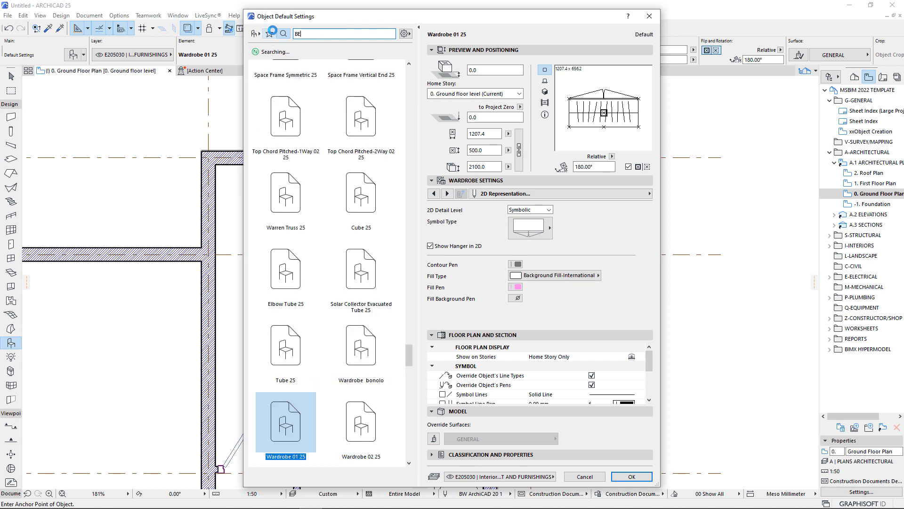
type("D")
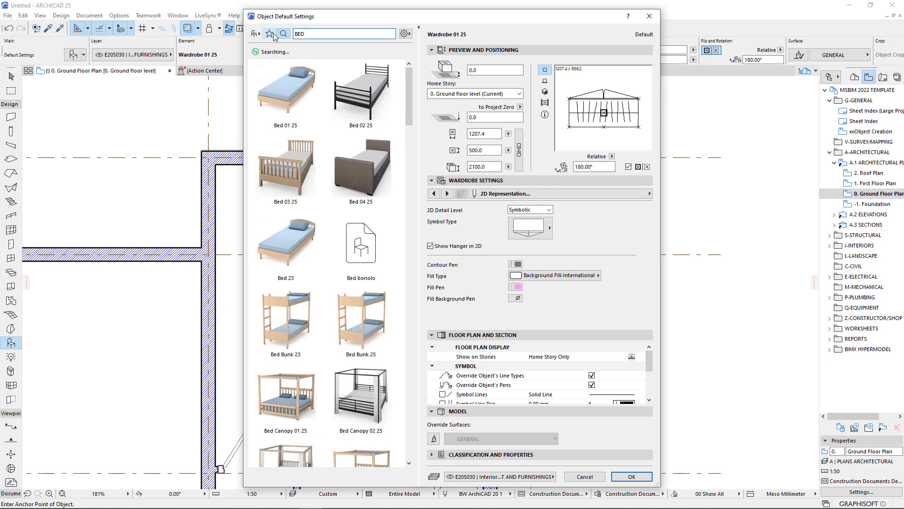
- Look through the bed models and choose Bed Layout 25 as the object to place
scroll(324, 215, "down", 6)
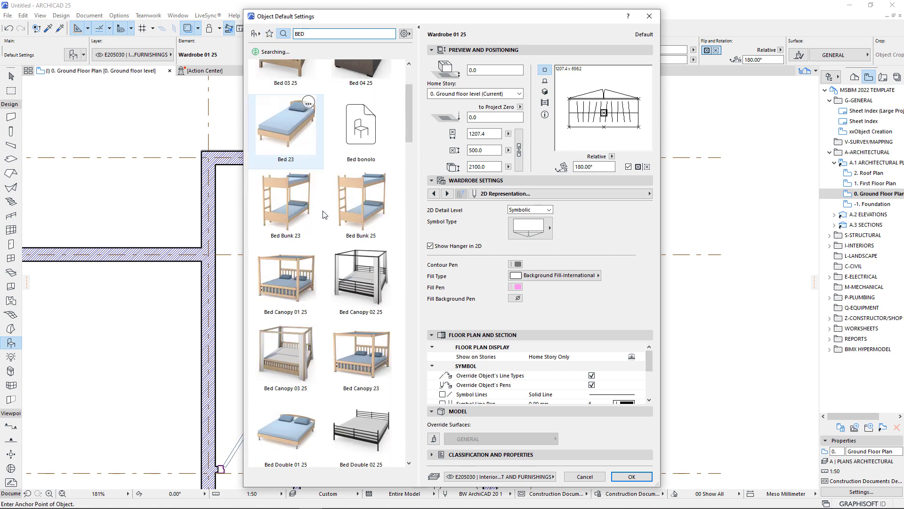
scroll(324, 214, "up", 4)
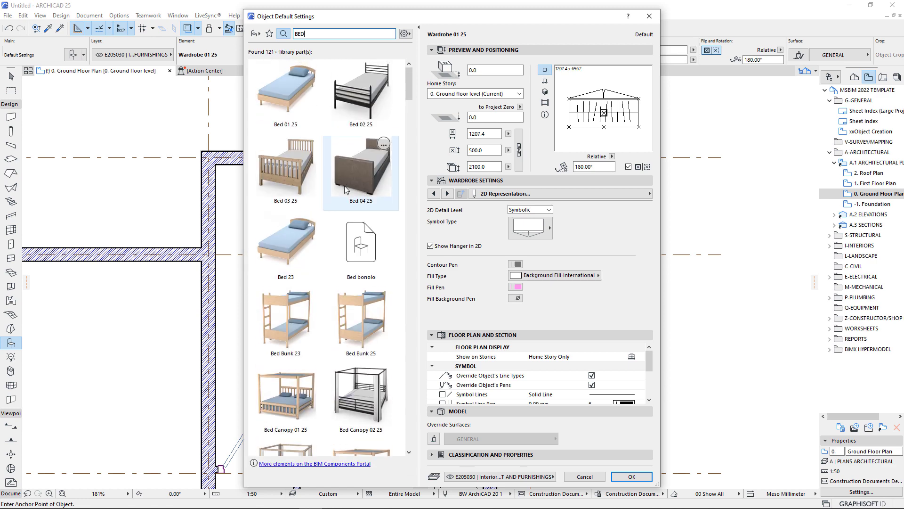
scroll(343, 186, "down", 6)
scroll(308, 240, "down", 1)
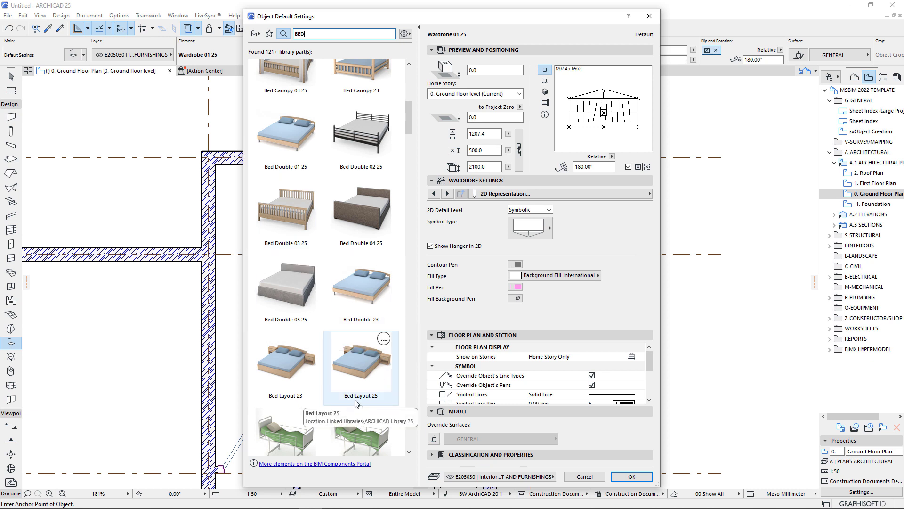
left_click(360, 367)
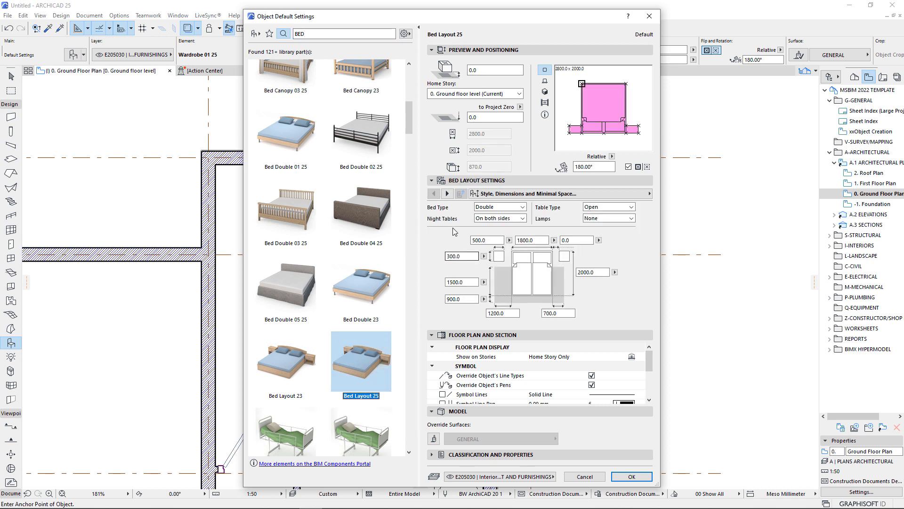
- In the bed's 2D representation settings, make the night table fill background pen transparent
left_click(646, 194)
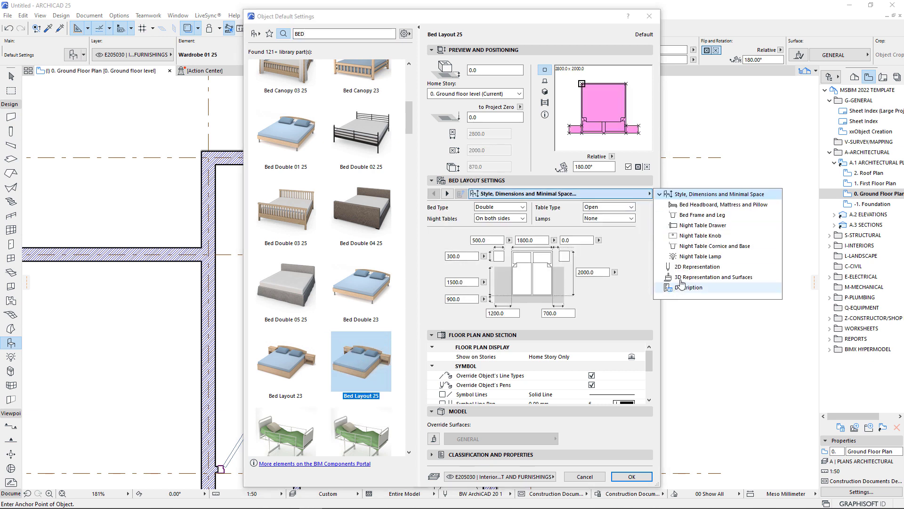
left_click(697, 267)
left_click(625, 275)
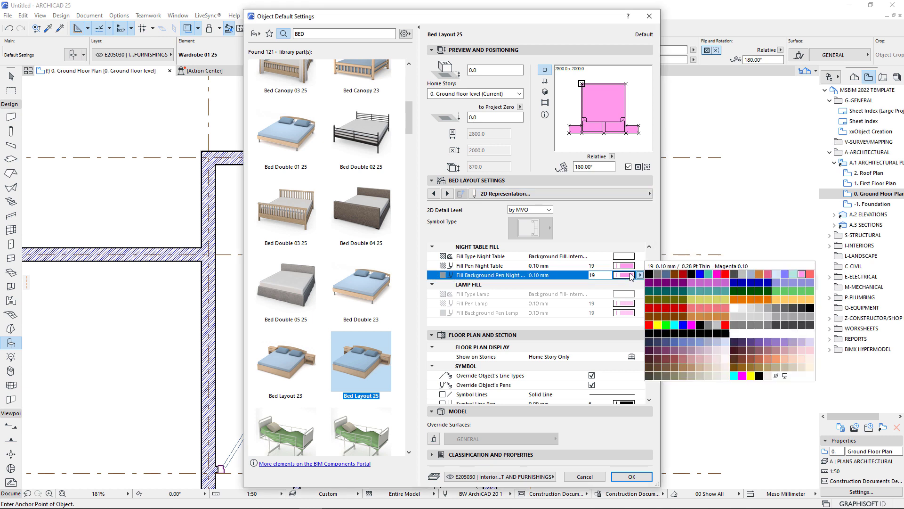
left_click(754, 355)
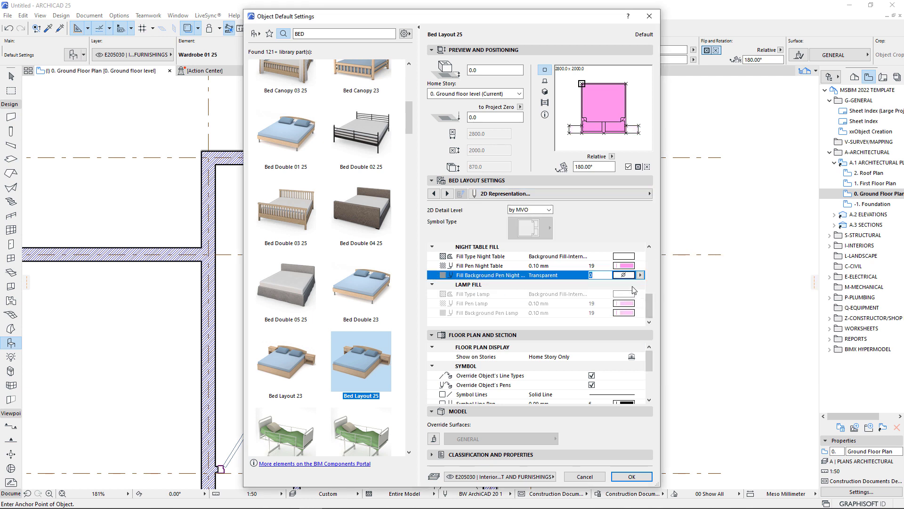
left_click(629, 313)
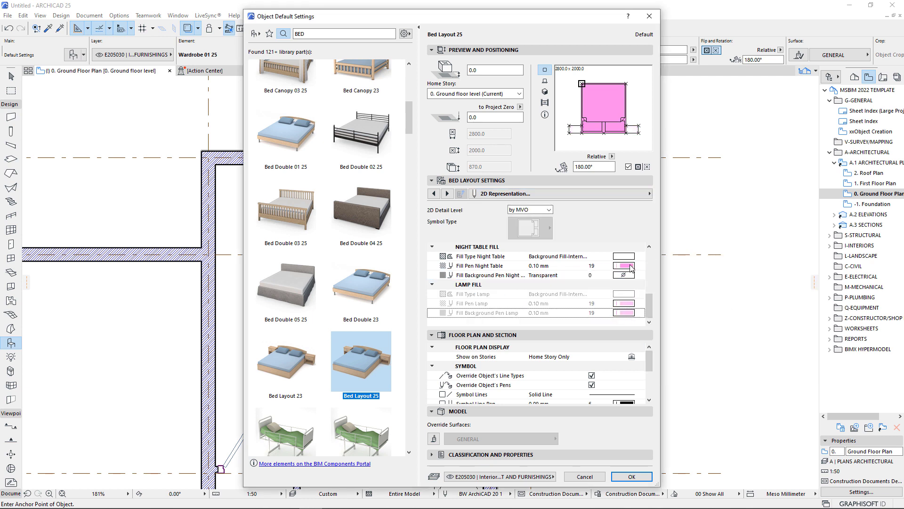
- Set the bed's 2D detail level to Symbolic and choose the symbol type with two plain rectangular pillows
left_click(546, 209)
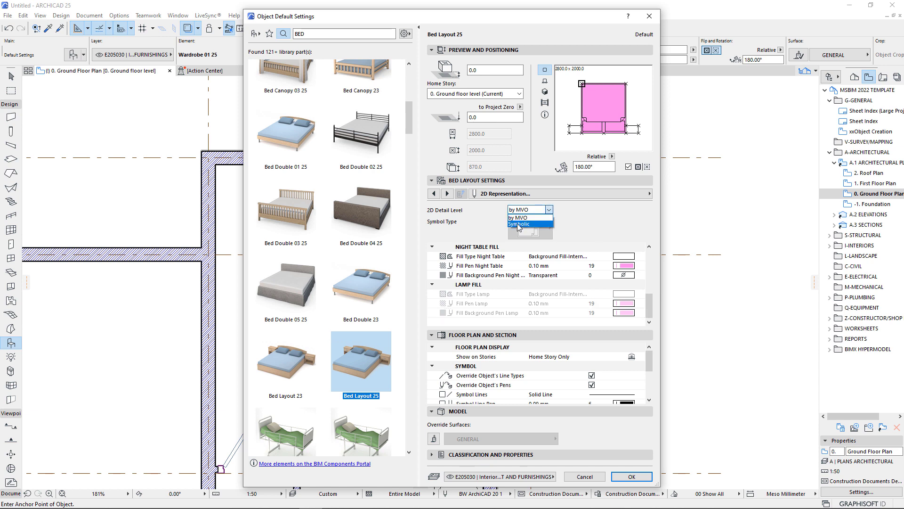
left_click(519, 224)
left_click(538, 231)
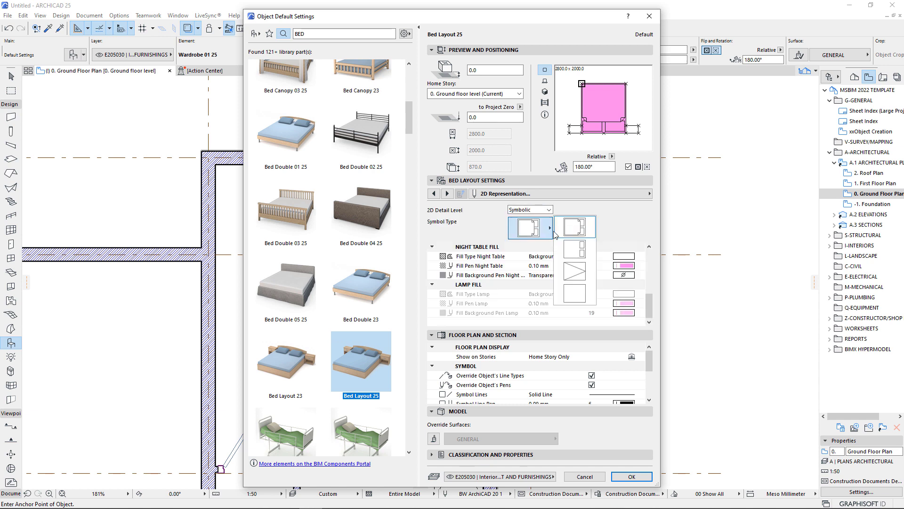
left_click(580, 254)
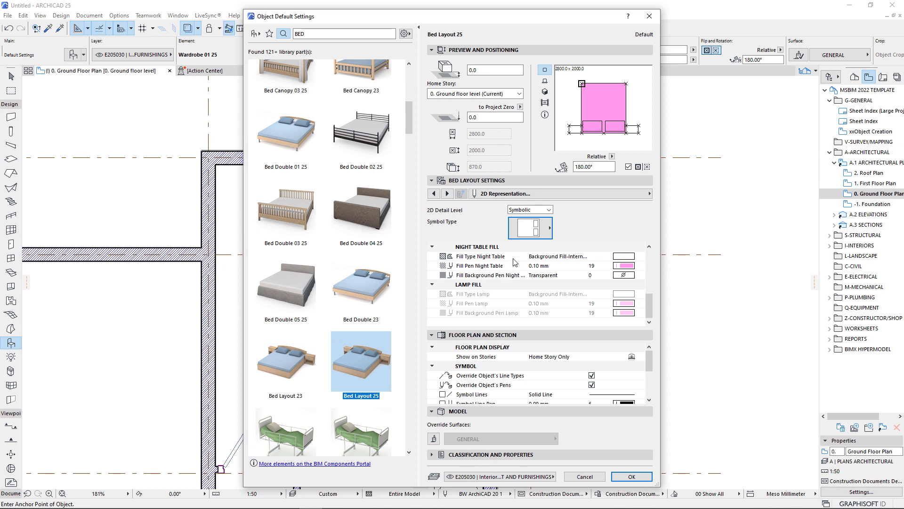
- Try to make the night table fill pen transparent
left_click(628, 268)
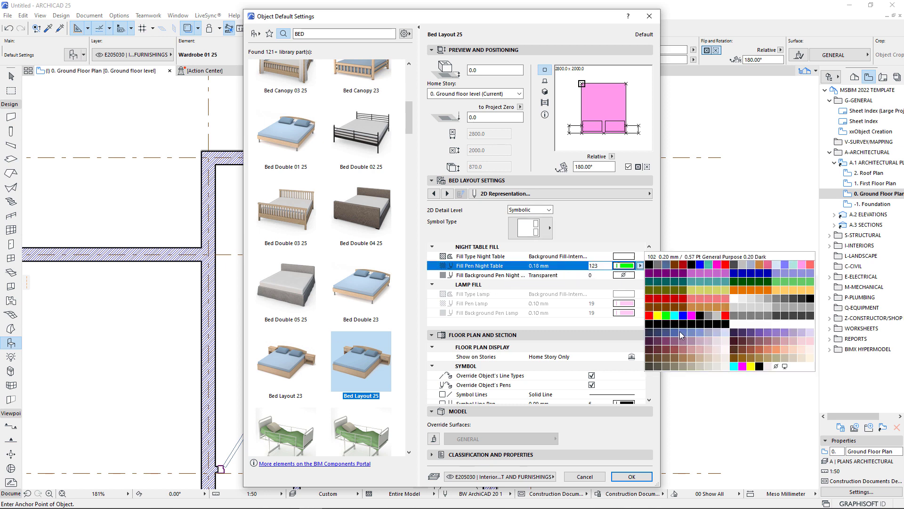
left_click(776, 367)
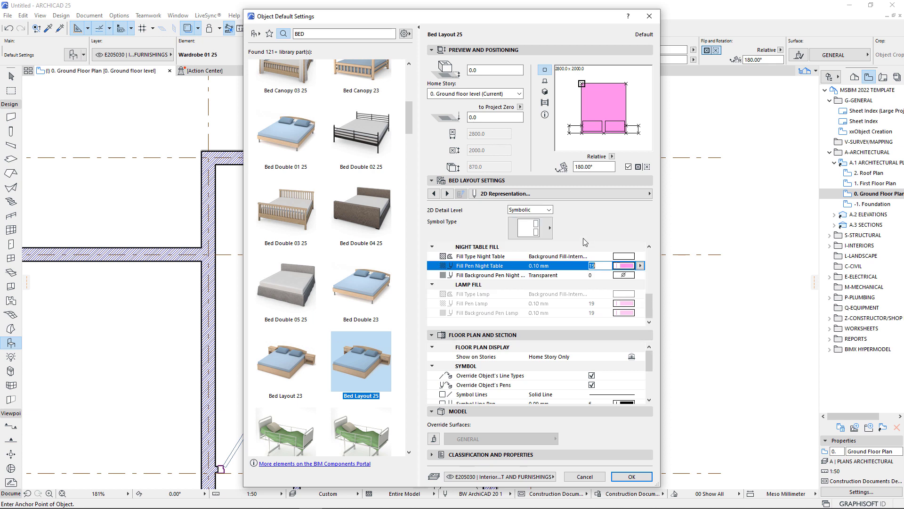
left_click(640, 266)
left_click(777, 366)
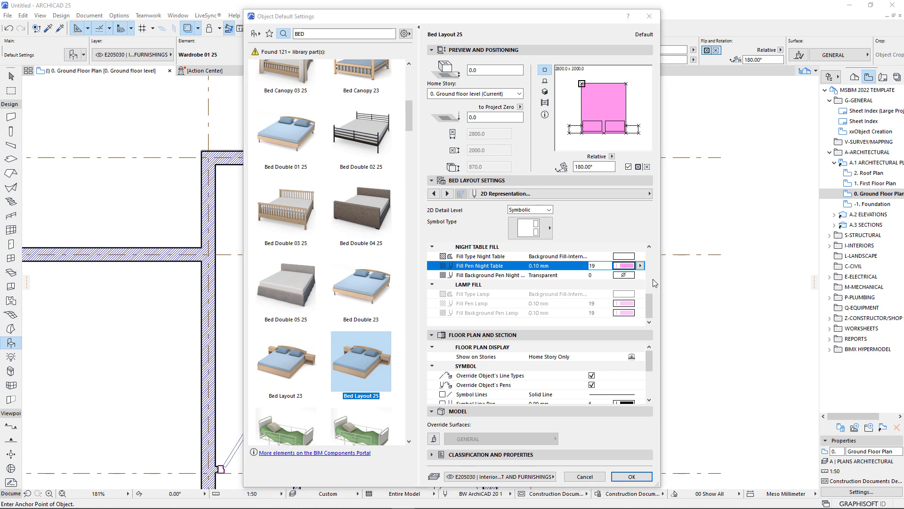
- Set the background pen of the bed's pillow fill to 255
left_click_drag(648, 310, 648, 285)
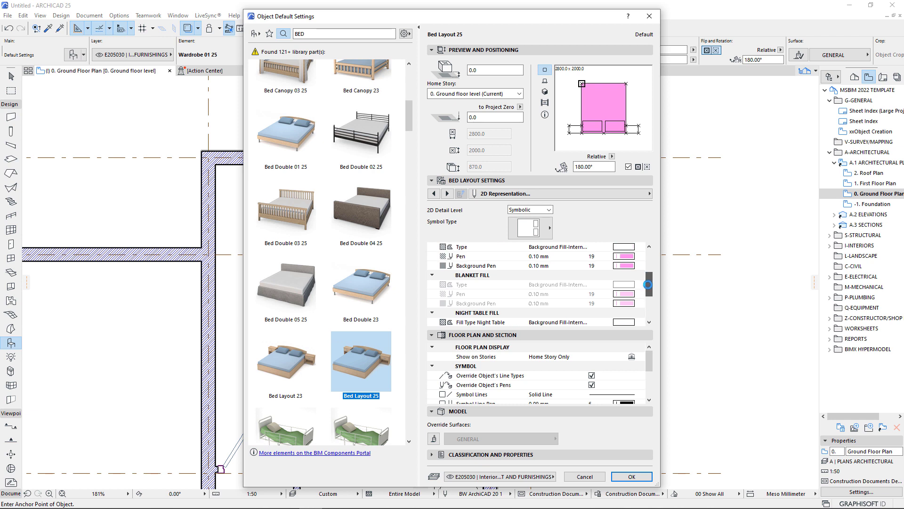
left_click(625, 265)
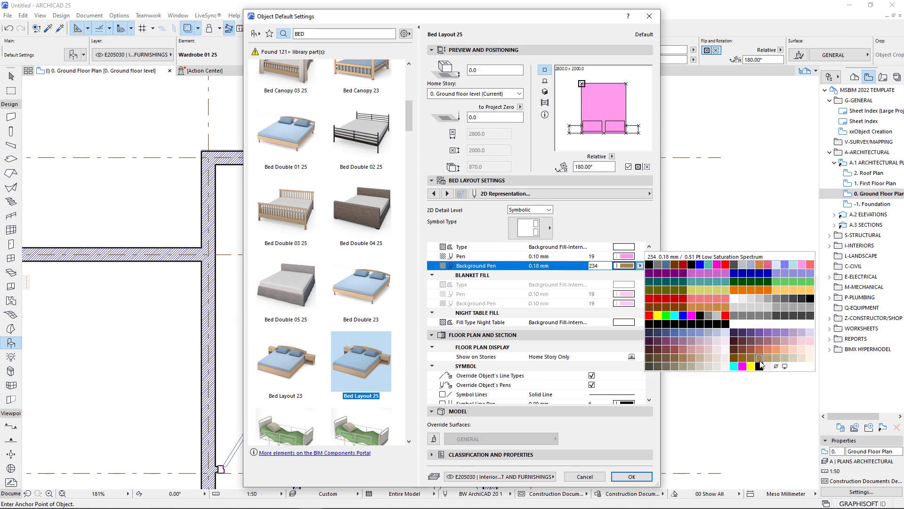
left_click(776, 368)
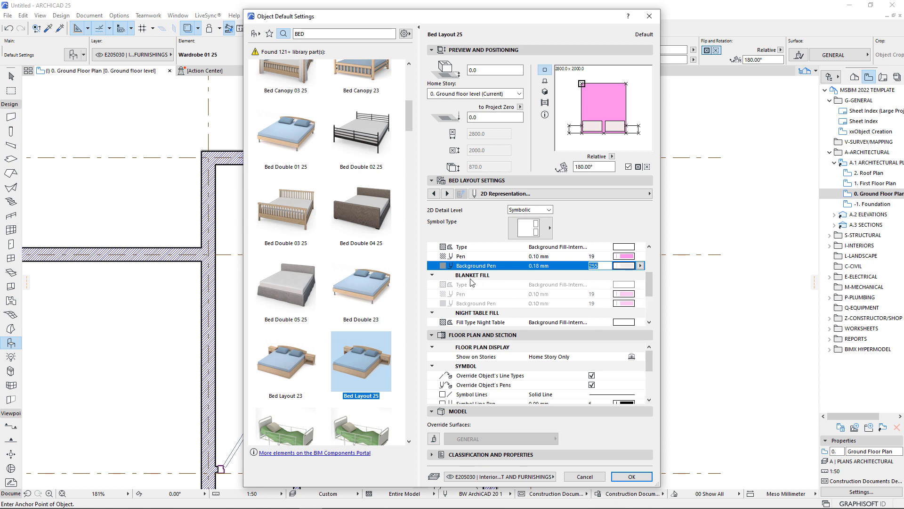
- Make the background pen of the bed fill transparent in the 2D representation settings
scroll(623, 303, "up", 3)
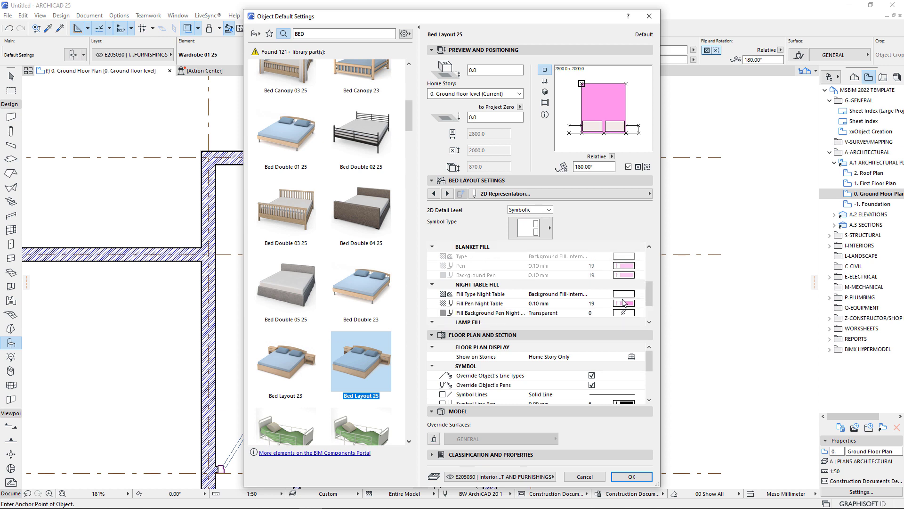
left_click(625, 295)
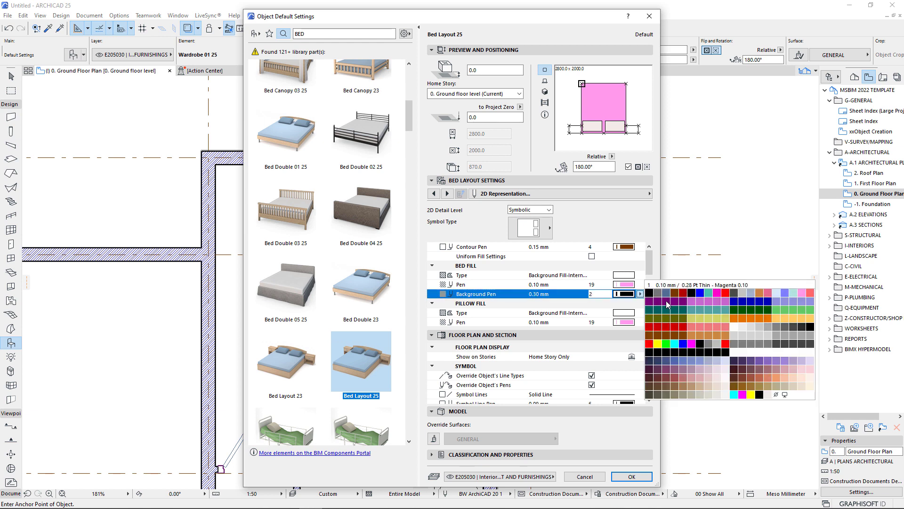
left_click(776, 395)
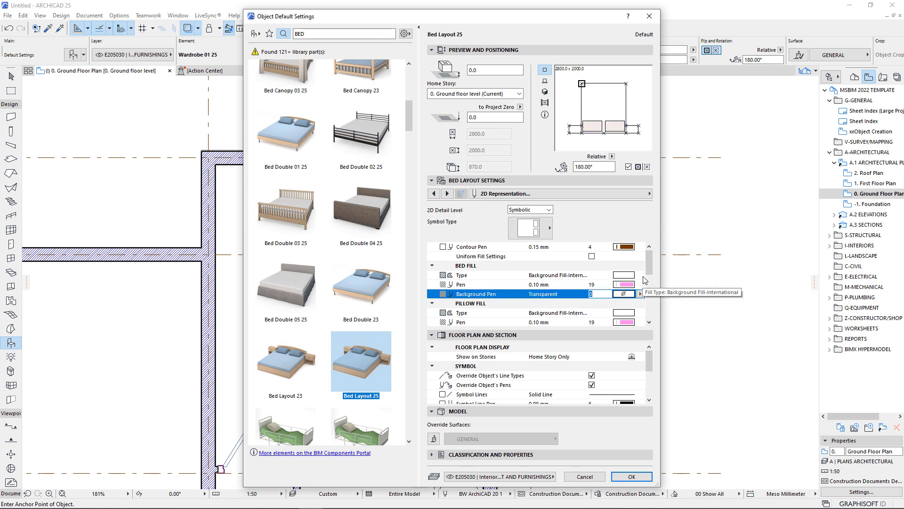
- Make the background pen of the bed's pillow fill transparent and accept the object settings
scroll(648, 283, "down", 2)
scroll(647, 283, "down", 2)
left_click(623, 275)
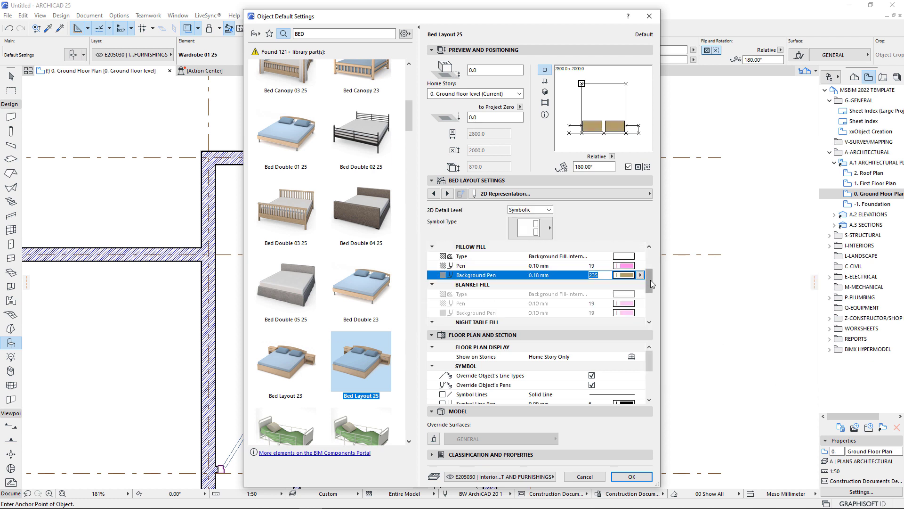
left_click(777, 376)
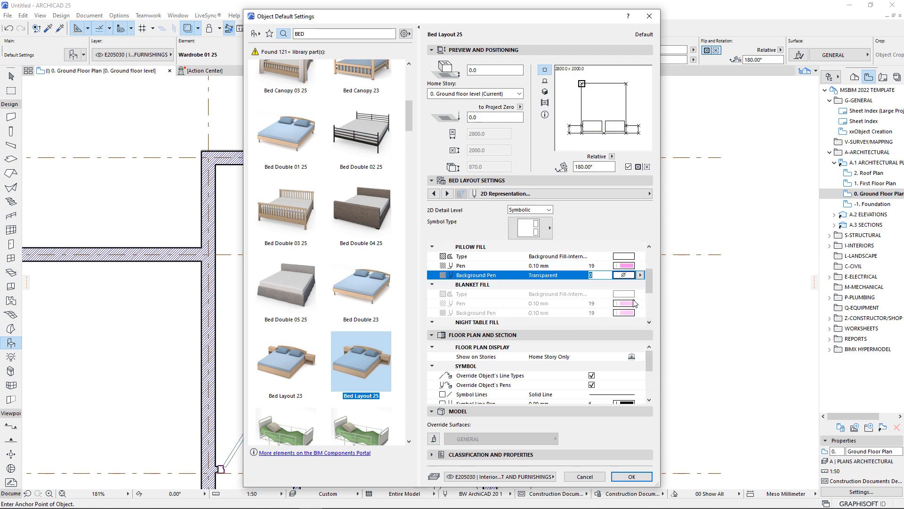
left_click(631, 477)
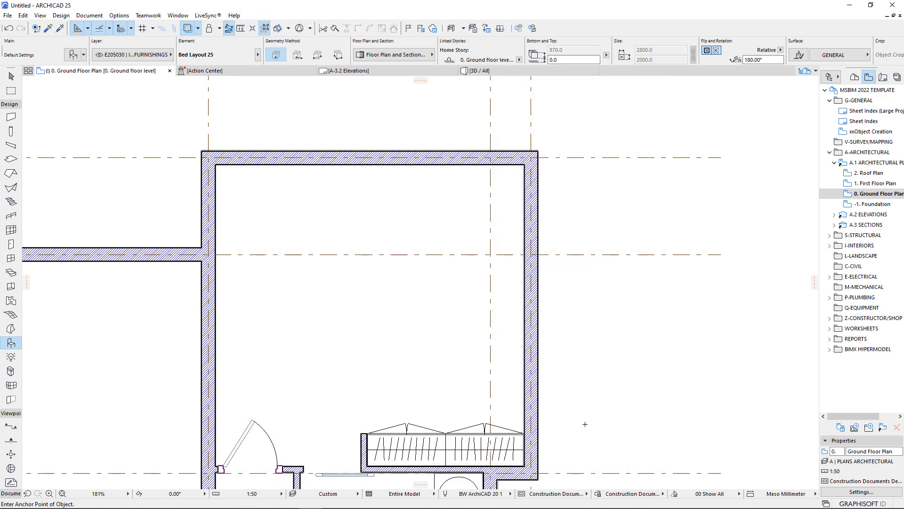
- Place the bed near the wardrobes in the large room and rotate it to 270° so its headboard faces the wall on grid line 4
left_click(428, 347)
scroll(430, 344, "down", 3)
key("Escape")
left_click(427, 340)
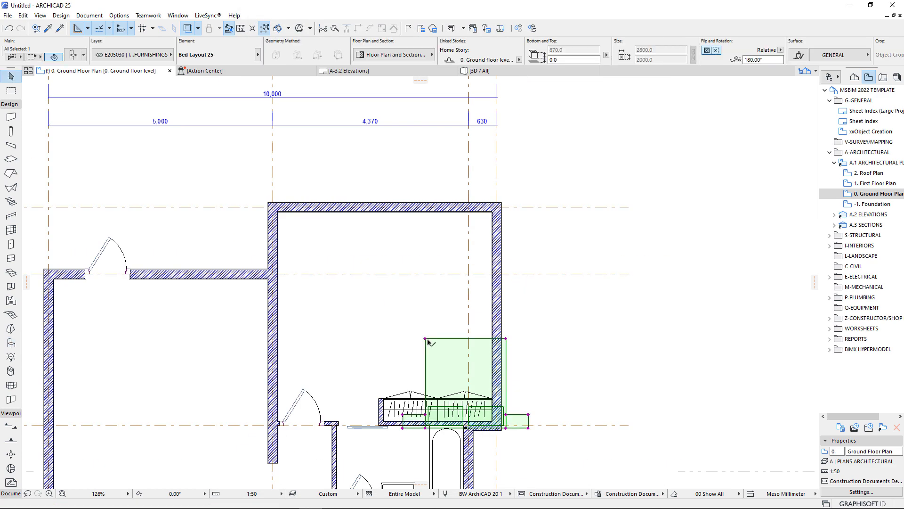
key("ctrl+e")
left_click(460, 372)
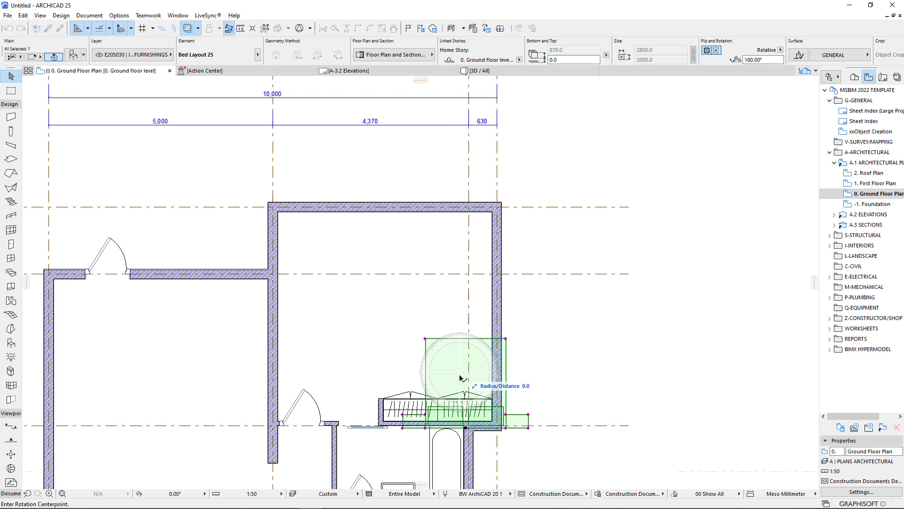
left_click(452, 470)
left_click(516, 370)
- Move the bed into the room above the wardrobes, with its headboard and night tables close to the grid line 4 wall
key("ctrl+d")
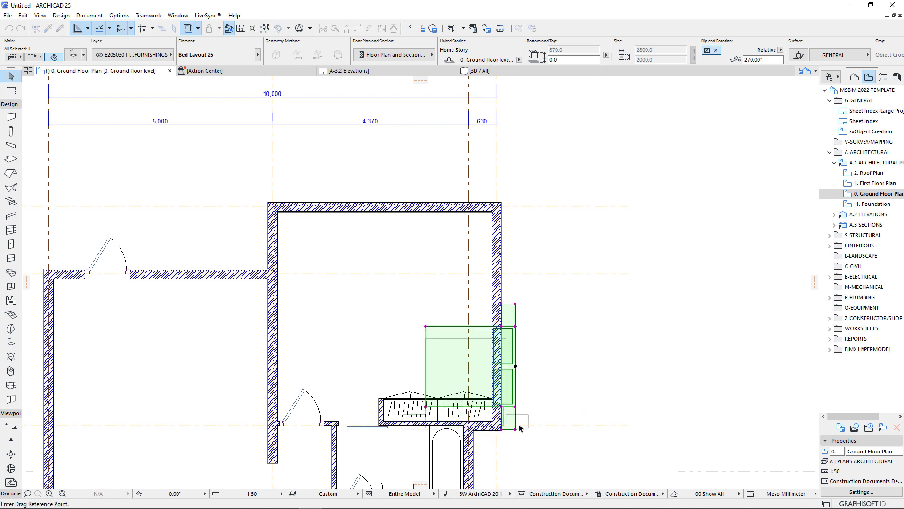
left_click(515, 429)
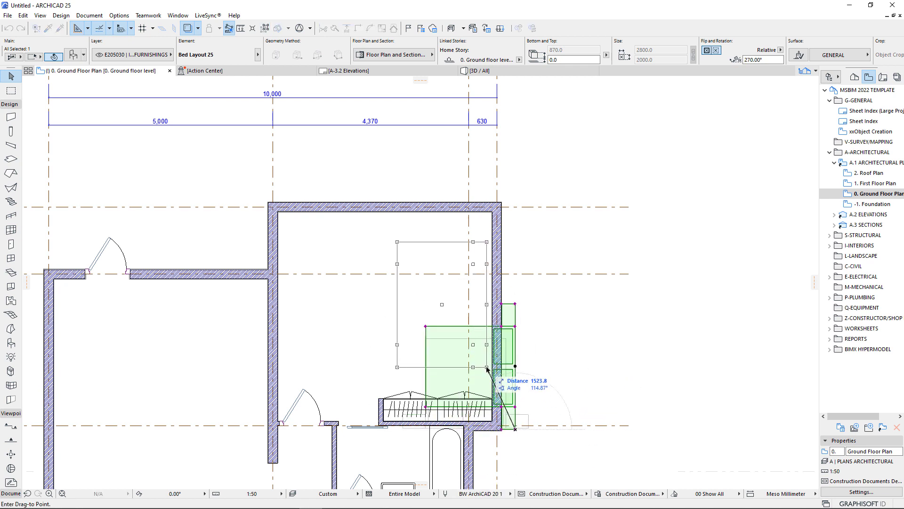
left_click(486, 367)
scroll(282, 442, "up", 2)
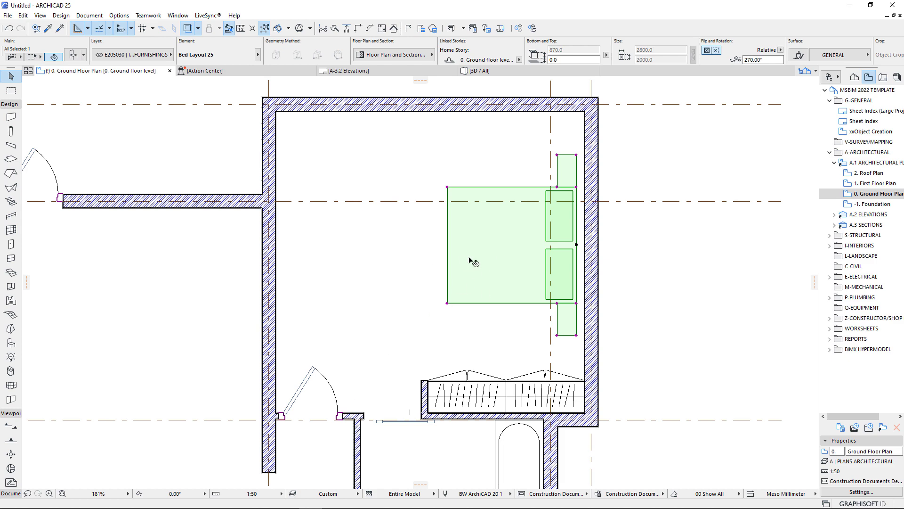
scroll(451, 232, "down", 3)
scroll(416, 250, "up", 2)
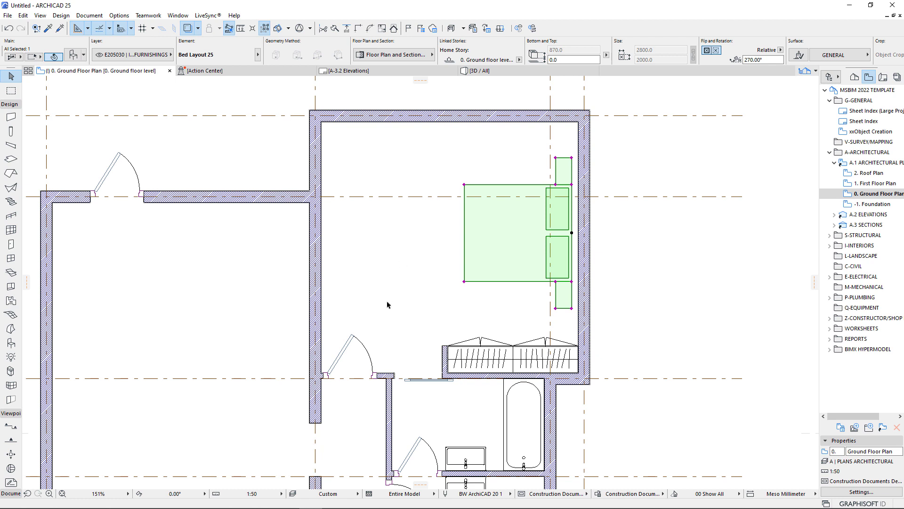
scroll(389, 329, "up", 1)
scroll(397, 306, "up", 1)
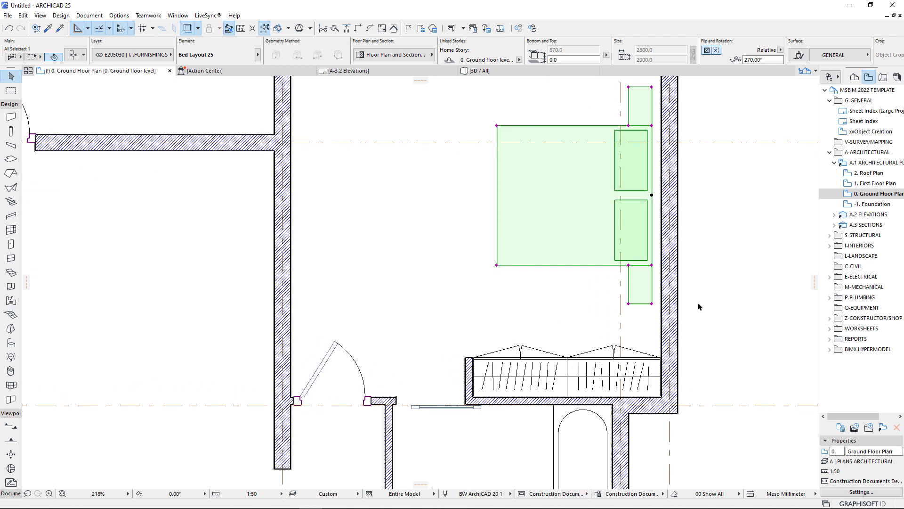
- Try to mirror the bedroom entrance door about an axis through the middle of its opening
left_click(723, 306)
left_click(335, 342)
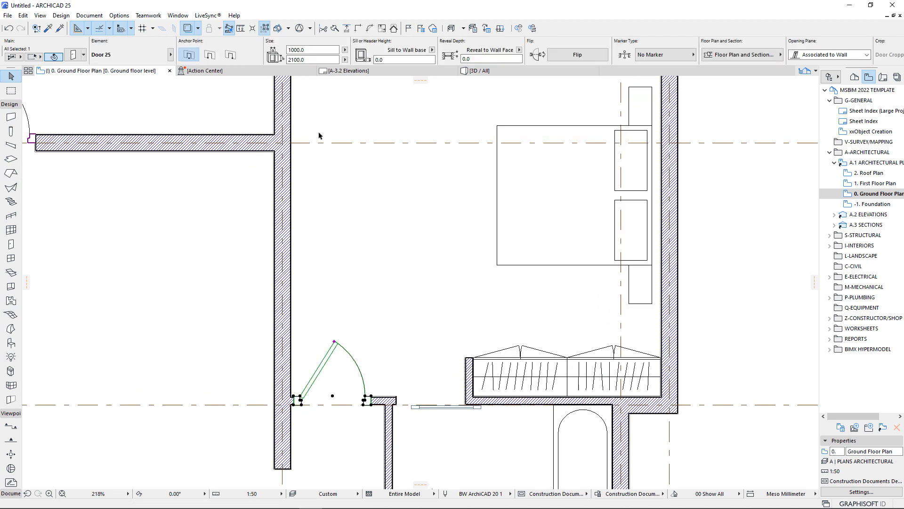
left_click(332, 395)
left_click(426, 161)
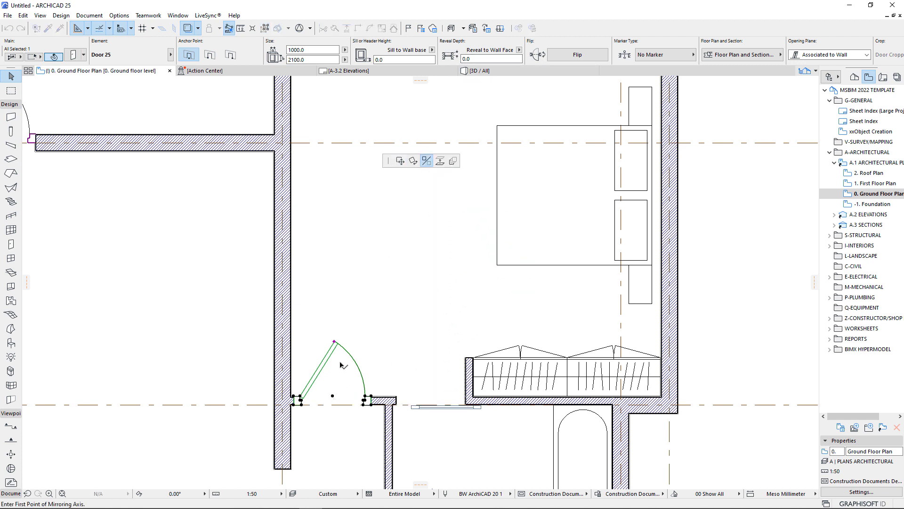
left_click(342, 366)
left_click(352, 312)
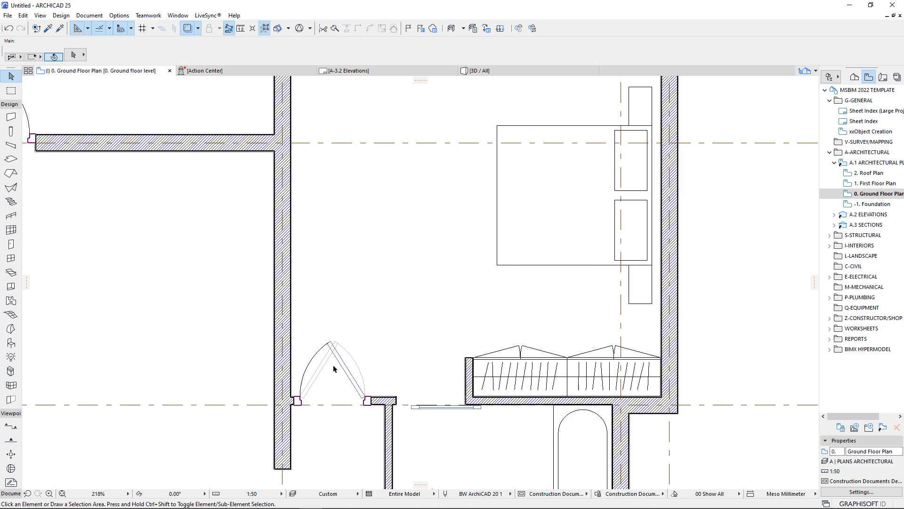
- Undo the mirroring of the bedroom entrance door and clear the selection
scroll(304, 384, "down", 3)
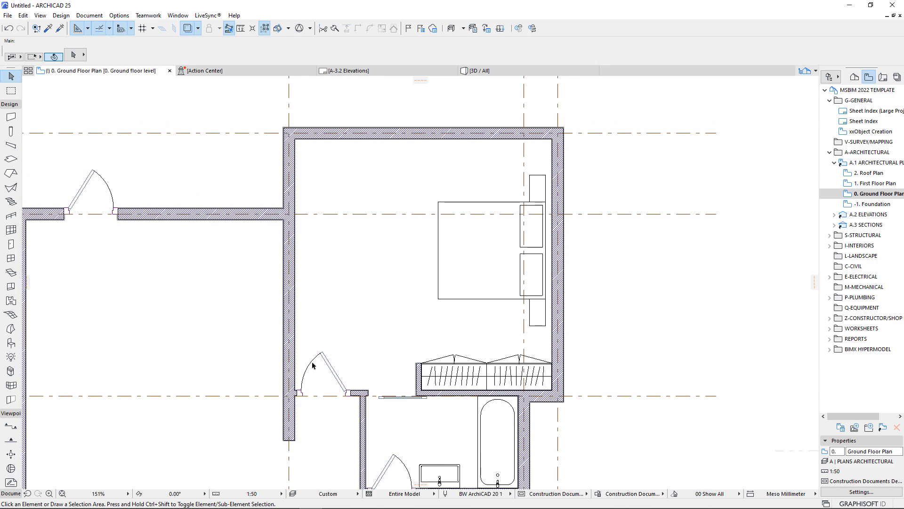
scroll(315, 362, "up", 1)
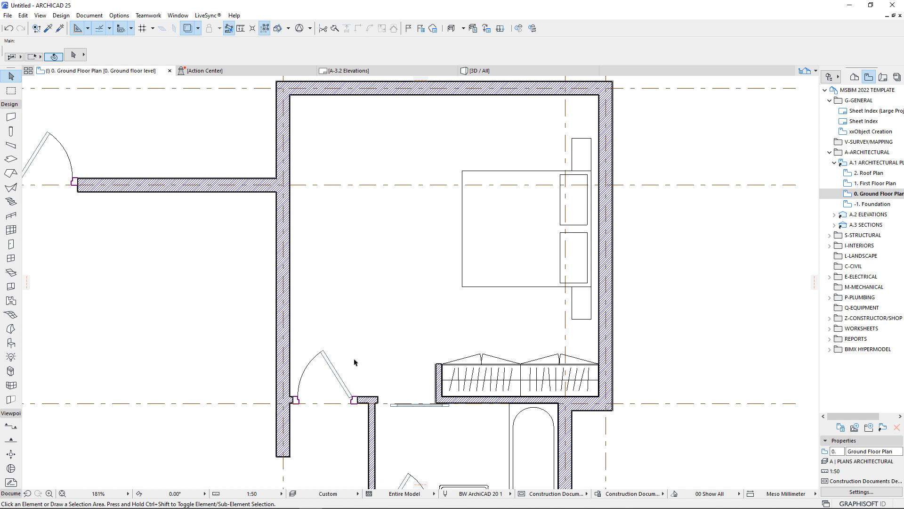
scroll(301, 388, "up", 1)
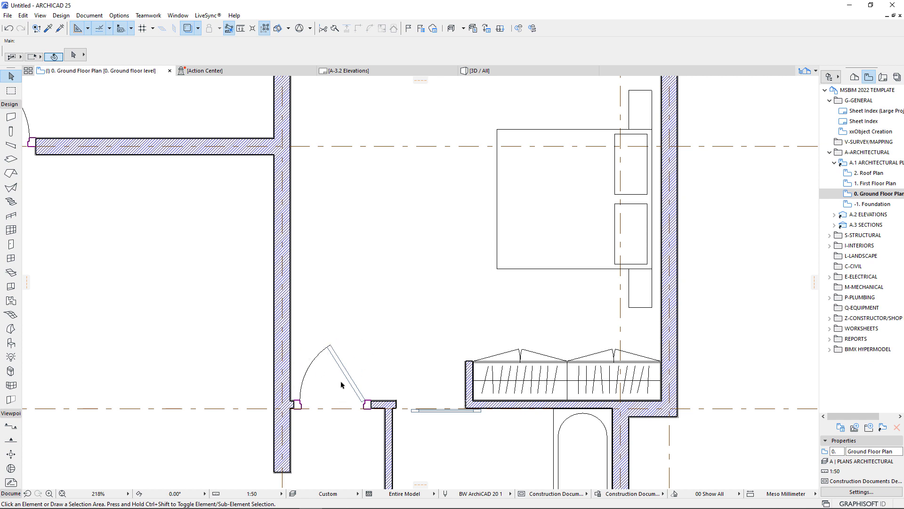
key("ctrl+z")
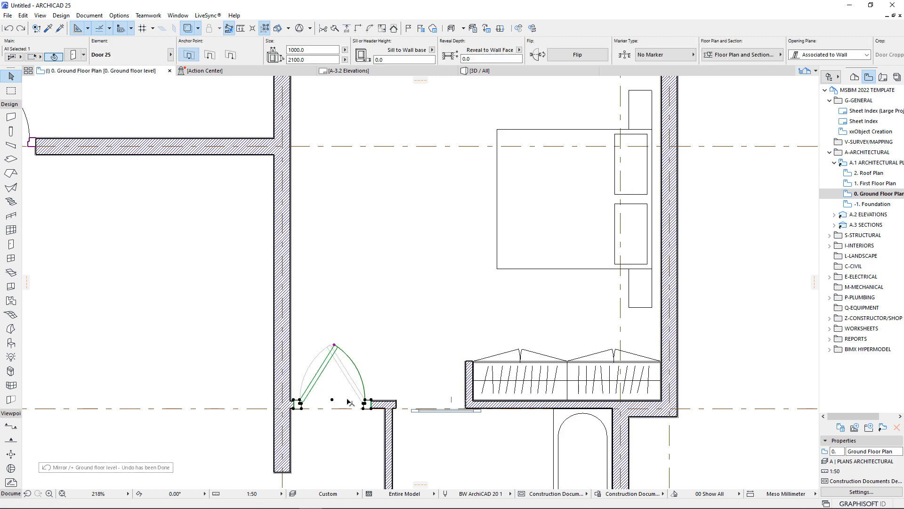
scroll(354, 395, "down", 2)
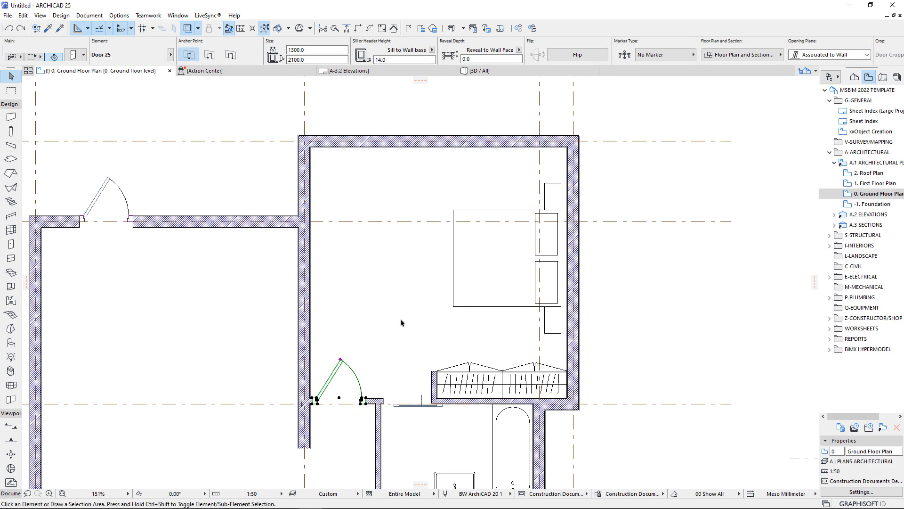
key("Escape")
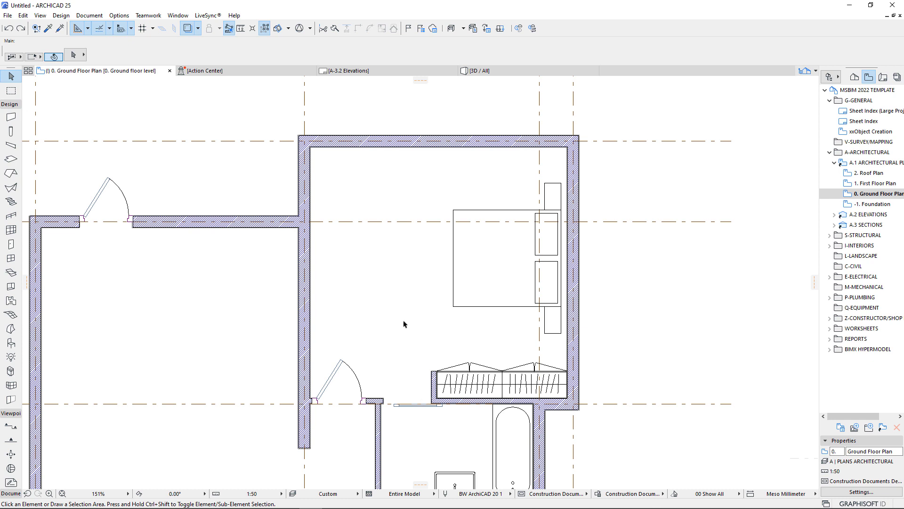
- Examine the furnished bedroom and the rest of the ground floor plan
scroll(404, 324, "down", 1)
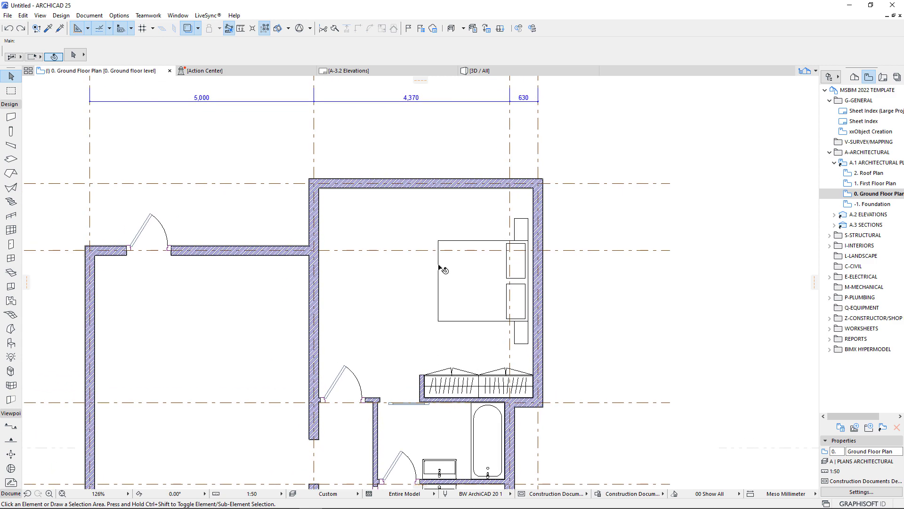
scroll(402, 238, "up", 2)
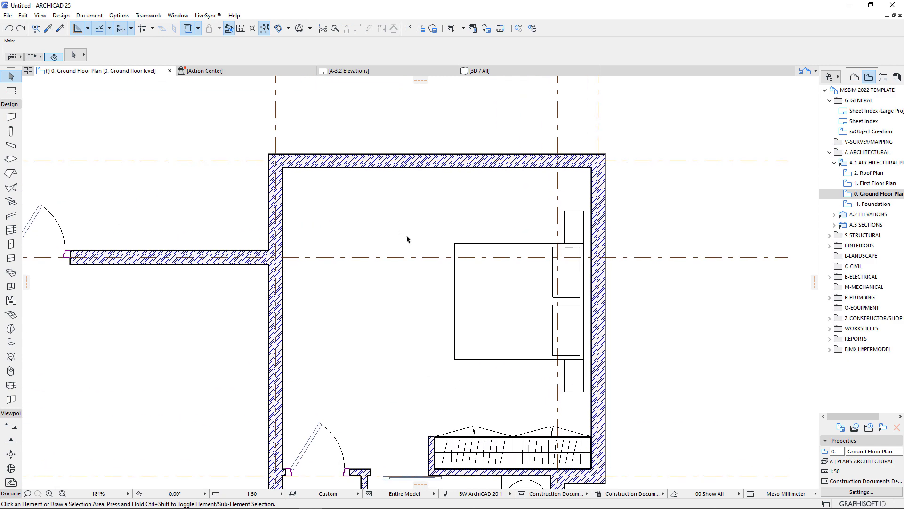
scroll(407, 239, "down", 3)
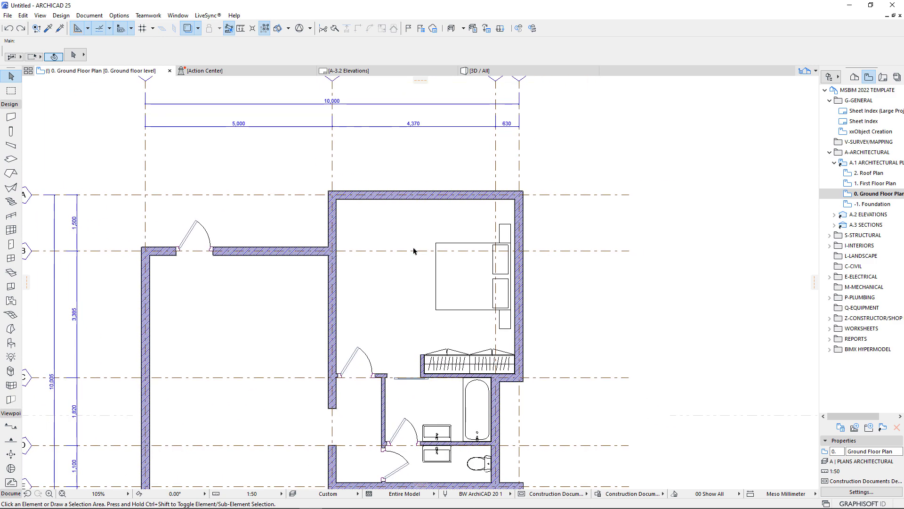
scroll(366, 200, "up", 2)
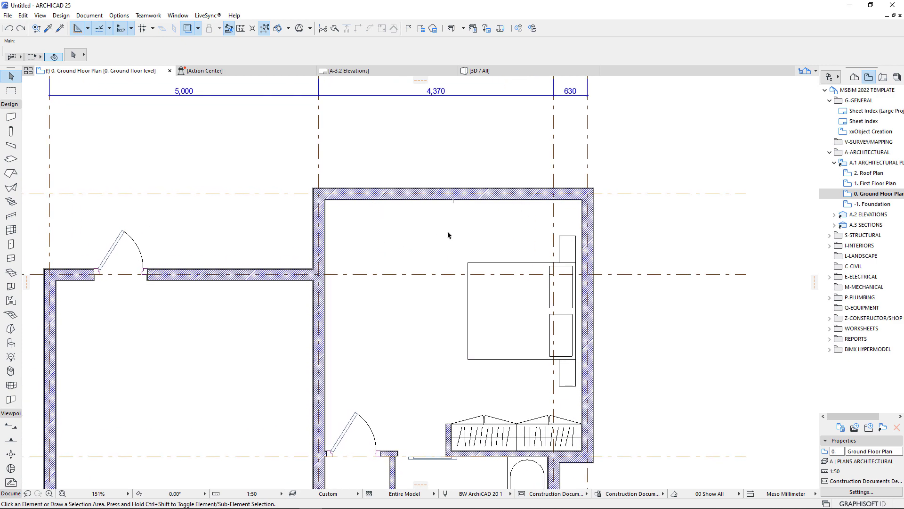
scroll(448, 233, "down", 5)
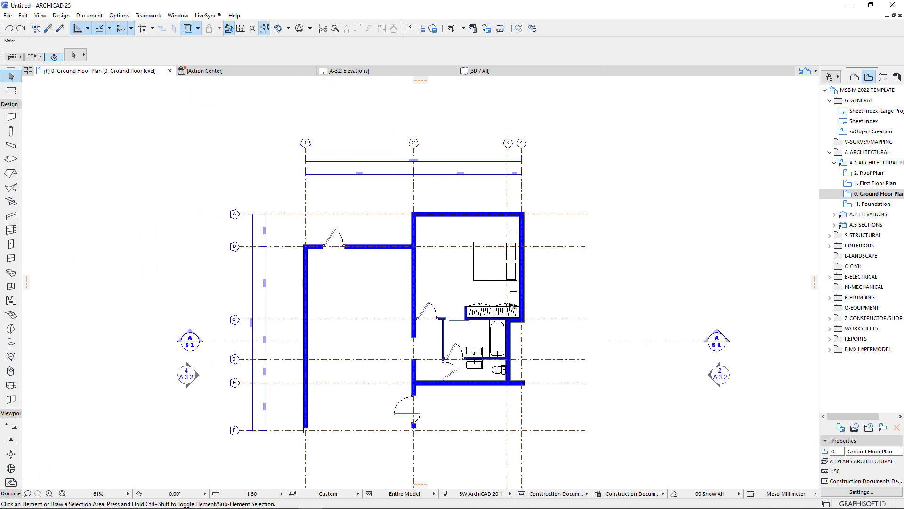
scroll(469, 263, "up", 3)
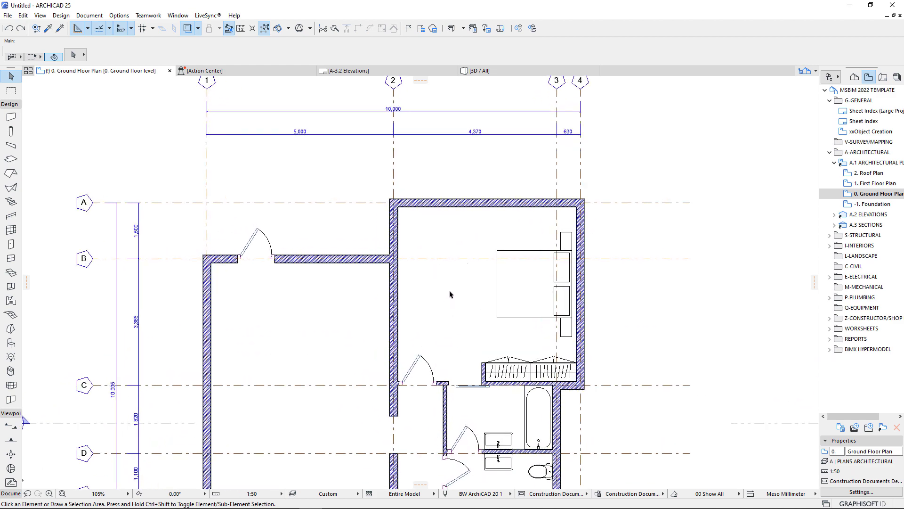
scroll(493, 245, "up", 1)
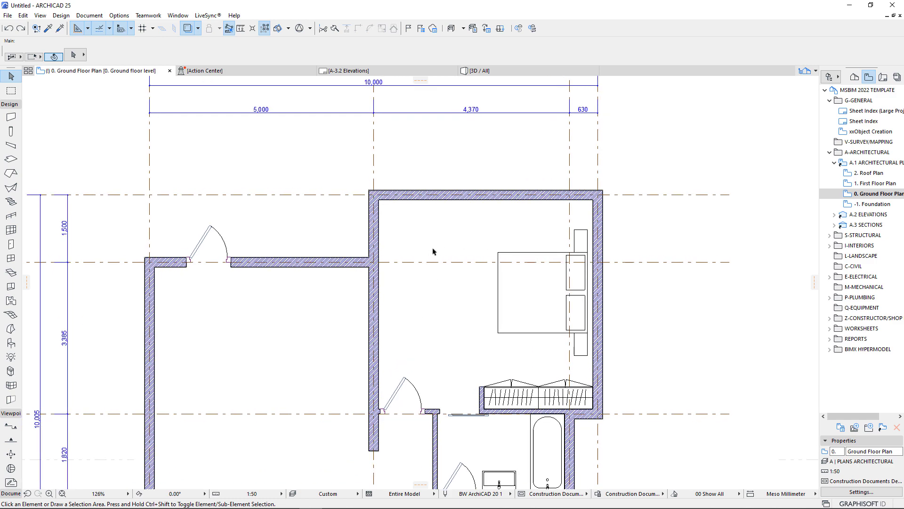
scroll(436, 252, "down", 3)
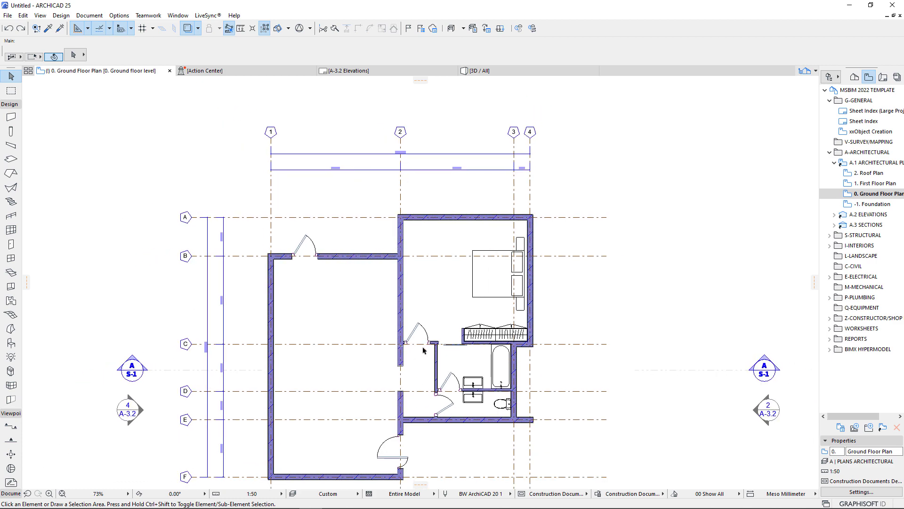
scroll(423, 337, "up", 3)
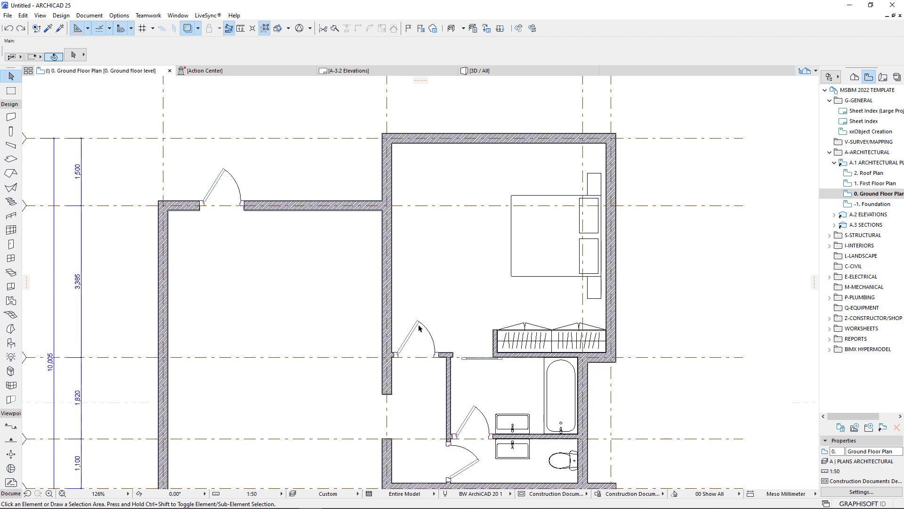
scroll(419, 329, "down", 4)
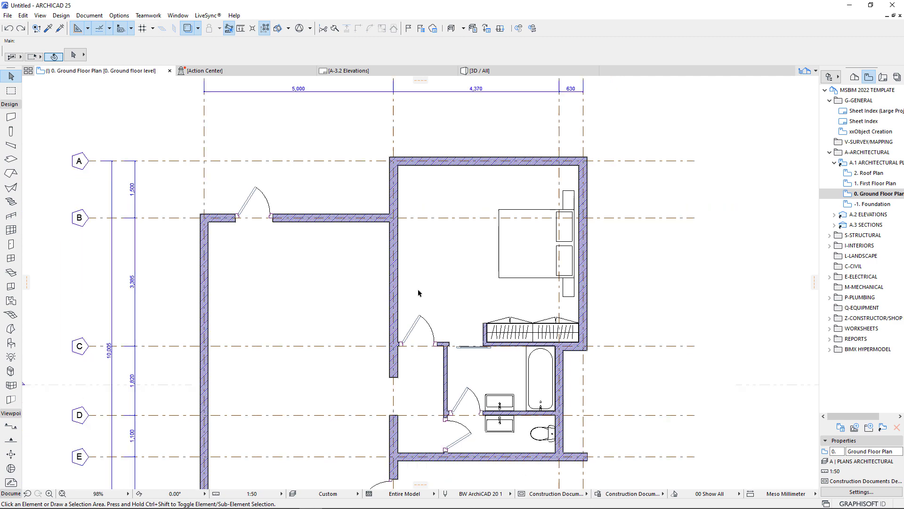
scroll(355, 395, "up", 3)
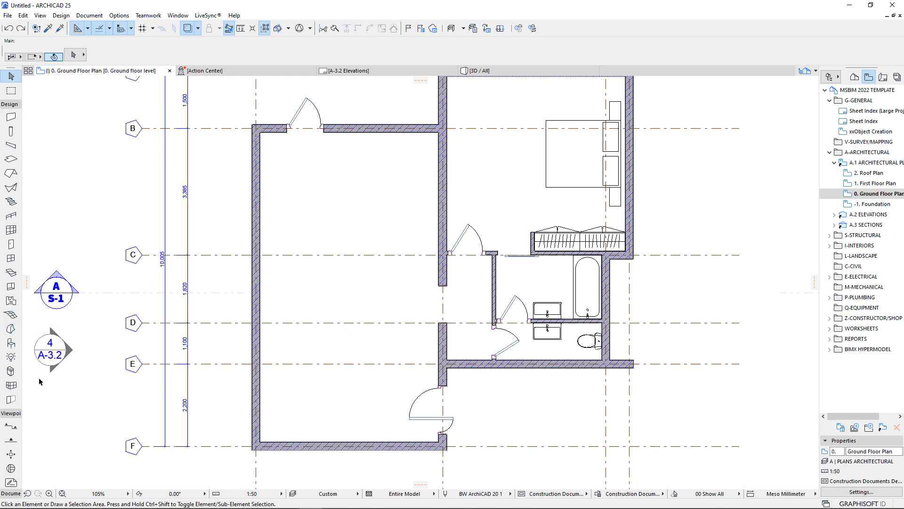
- Choose Sofa Layout 25 from the Furniture Layouts 25 library folder as the object to place
left_click(11, 342)
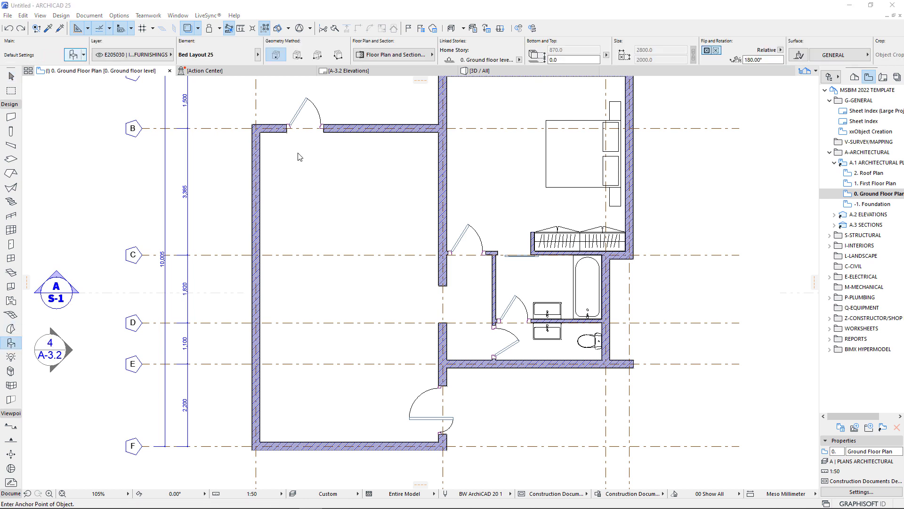
key("ctrl+t")
left_click(338, 34)
type("BED")
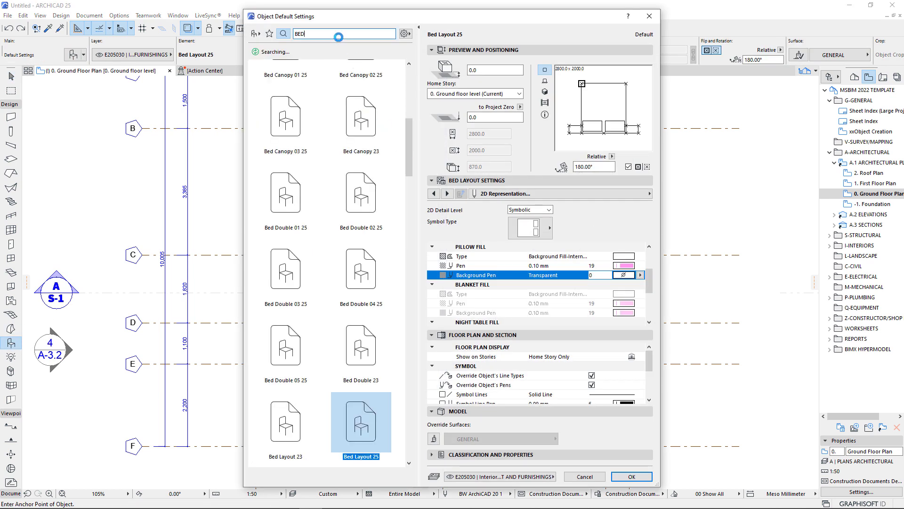
left_click(255, 34)
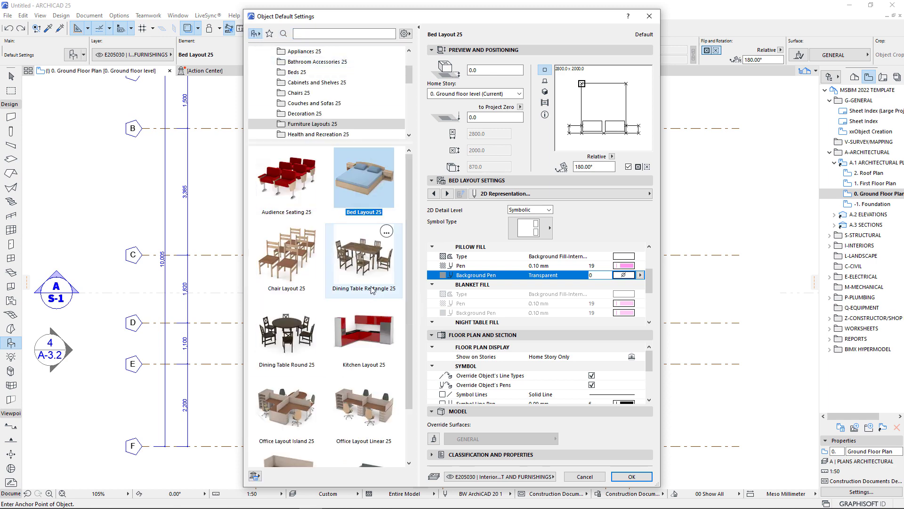
scroll(372, 289, "down", 2)
left_click(365, 420)
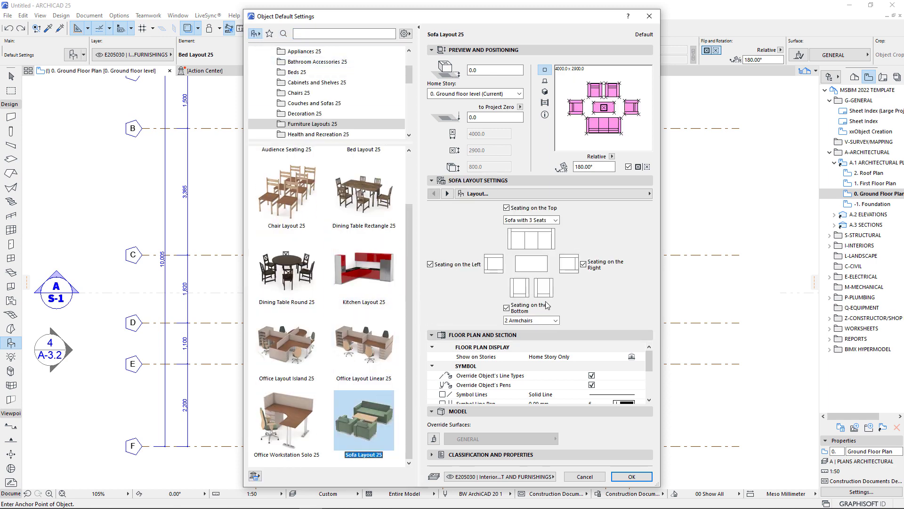
- Give the sofa layout's 2D representation a transparent fill background pen and a grey contour pen, keeping the detail level by MVO
left_click(628, 194)
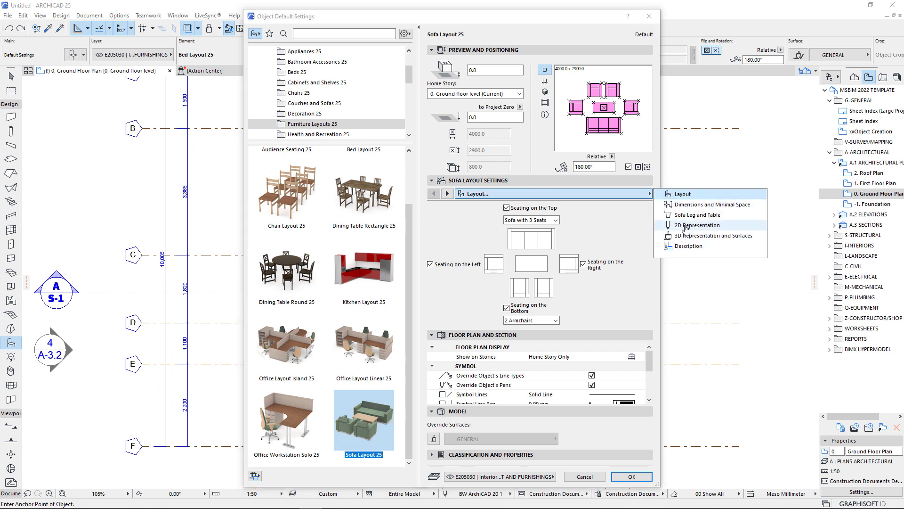
left_click(686, 225)
left_click(516, 272)
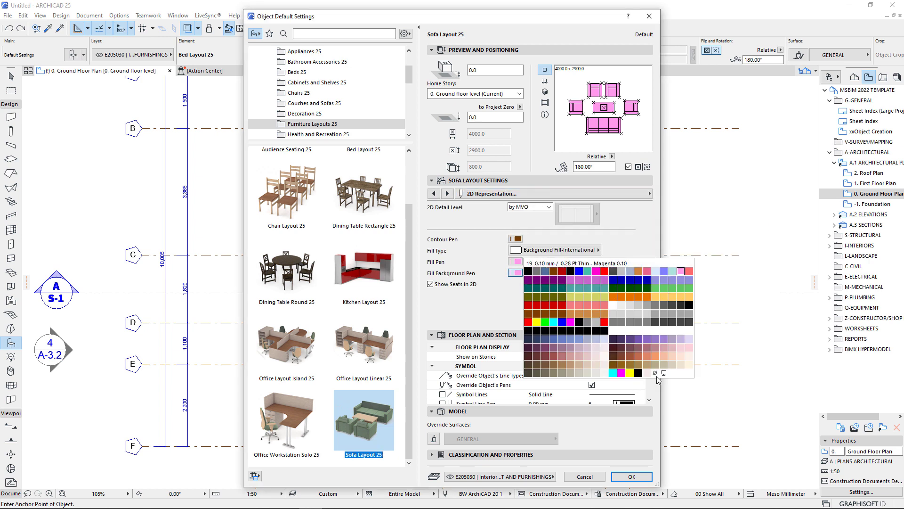
left_click(655, 373)
left_click(516, 239)
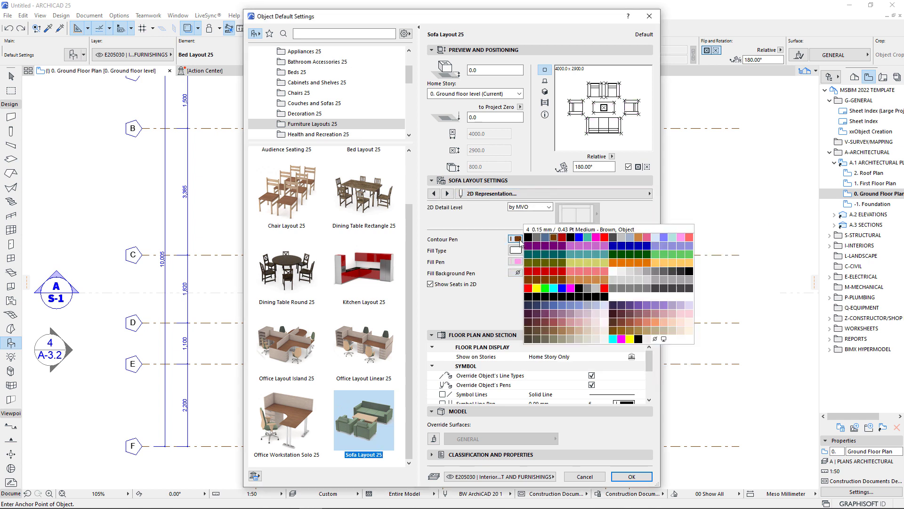
left_click(608, 304)
left_click(549, 207)
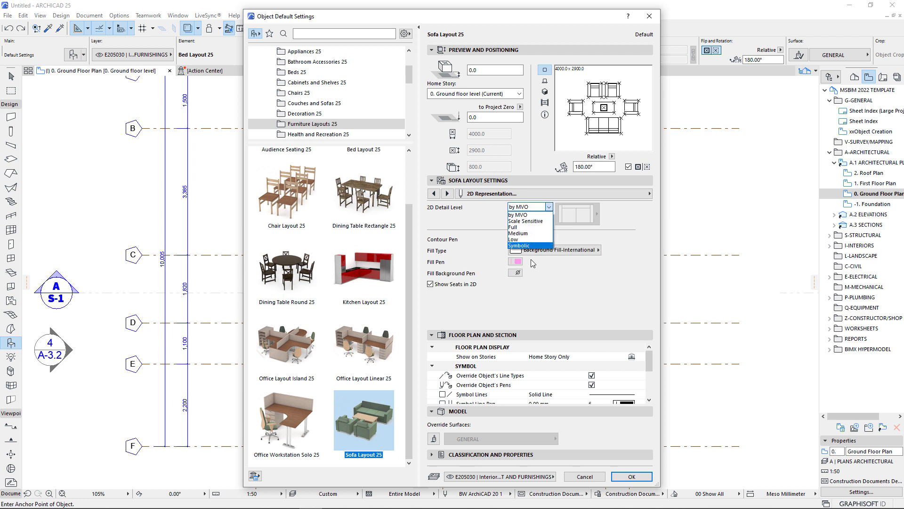
left_click(524, 215)
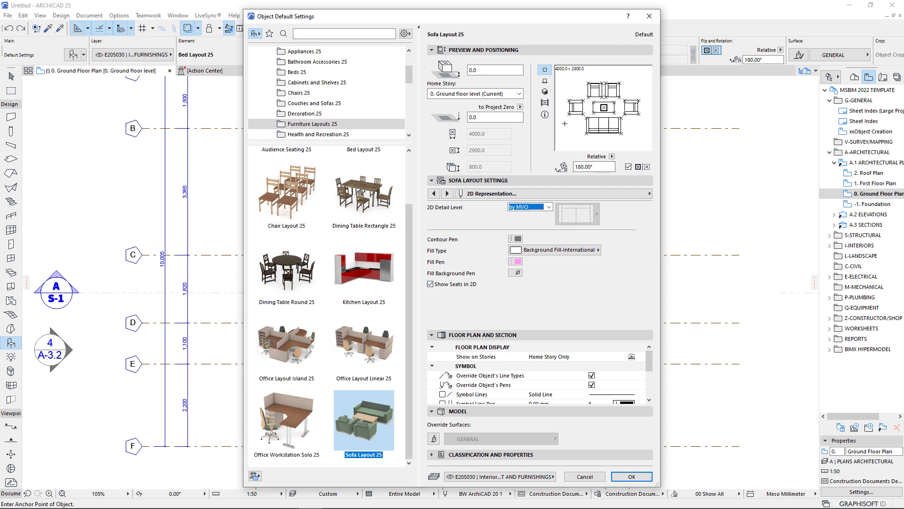
- Remove the seating on the left from the sofa layout and place it in the large room, around grid lines D and E
left_click(434, 194)
left_click(438, 194)
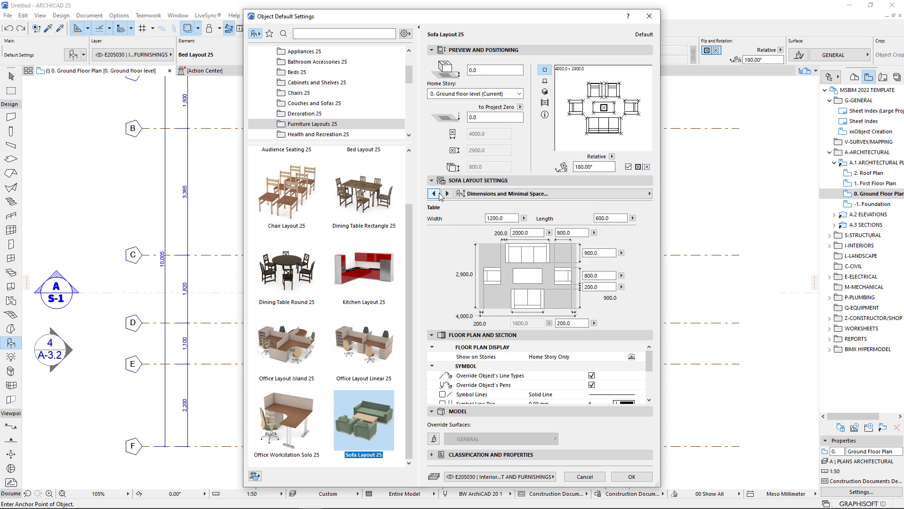
left_click(438, 194)
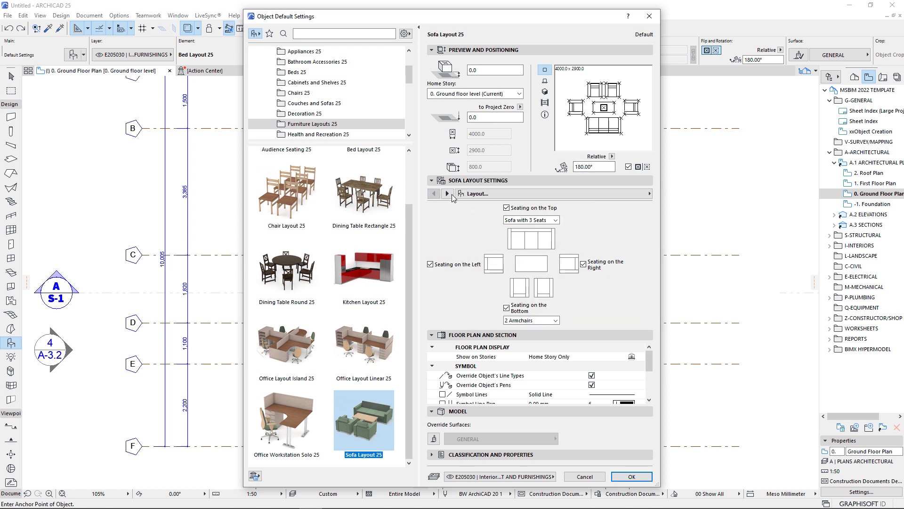
left_click(430, 264)
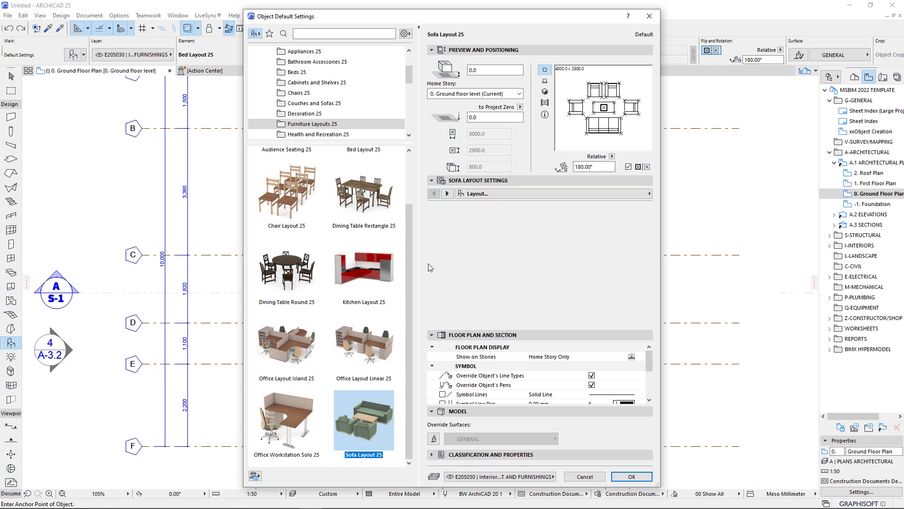
left_click(632, 477)
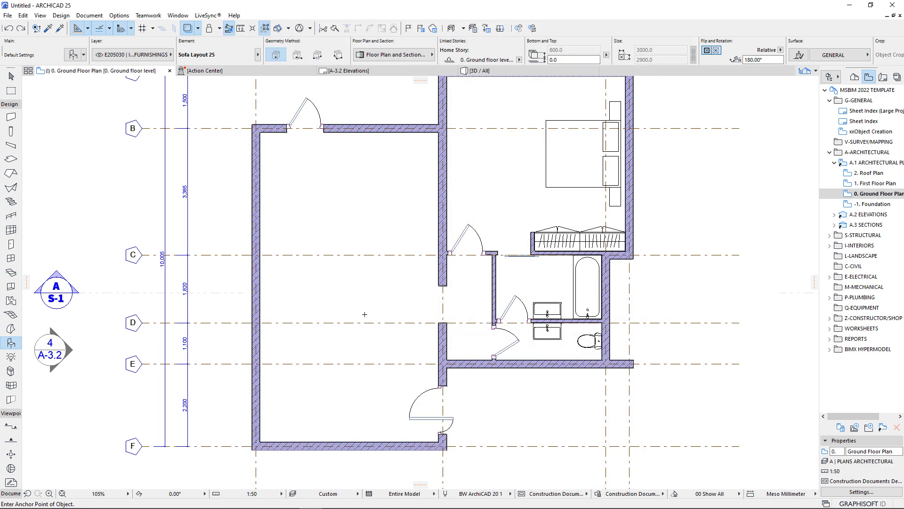
left_click(340, 335)
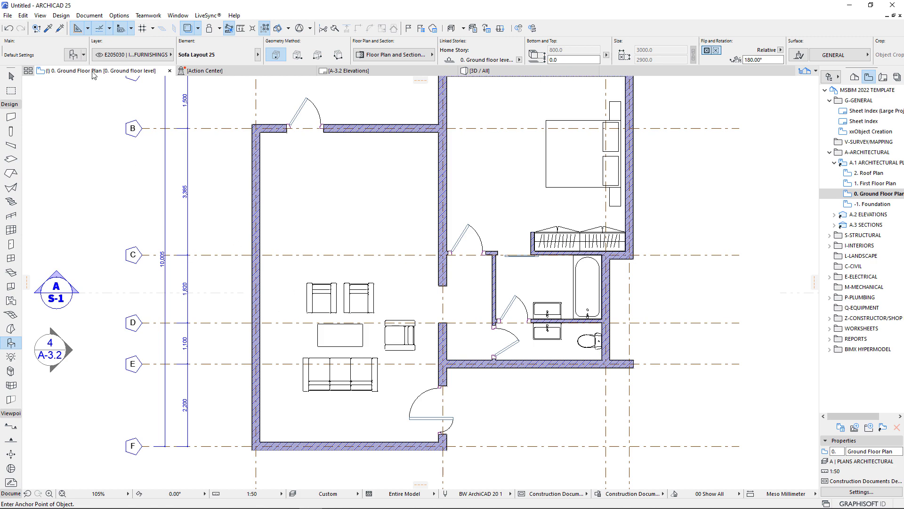
- Search the object library for TV and choose Flat Panel TV 25 as the object to place
left_click(76, 55)
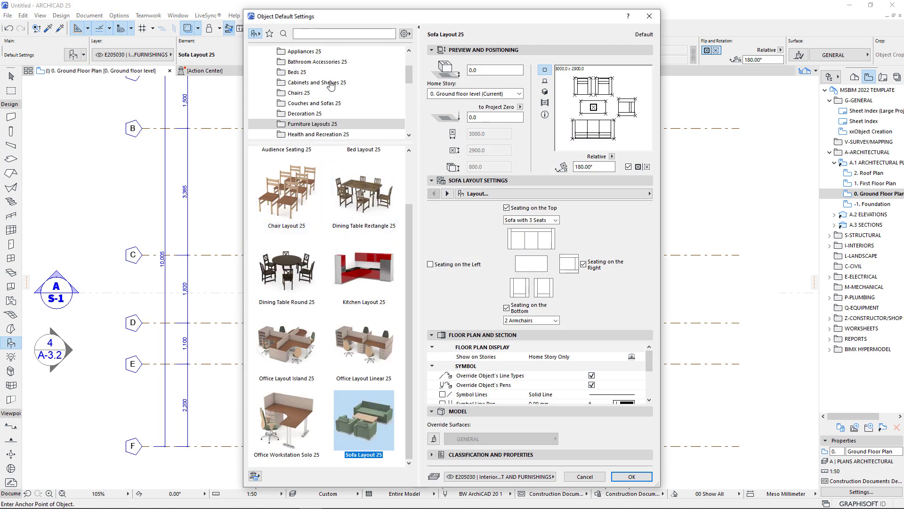
left_click(325, 51)
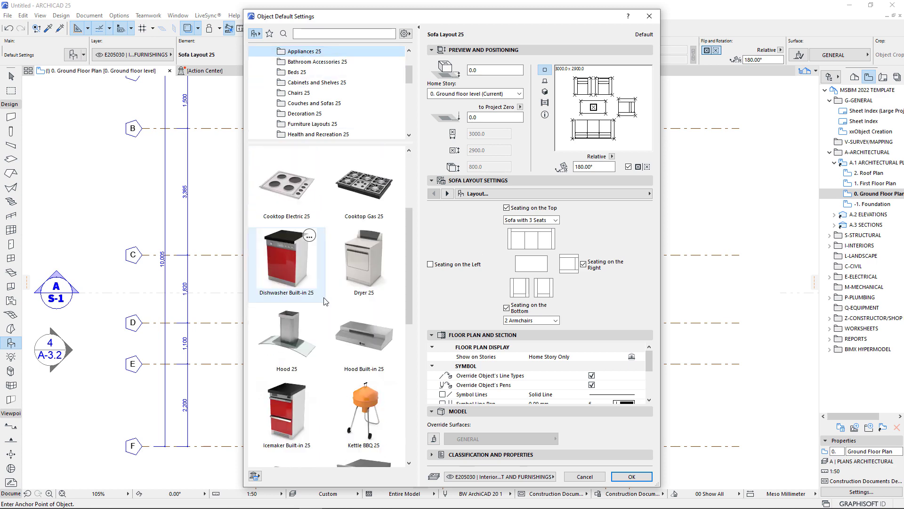
scroll(325, 302, "down", 10)
scroll(325, 302, "up", 9)
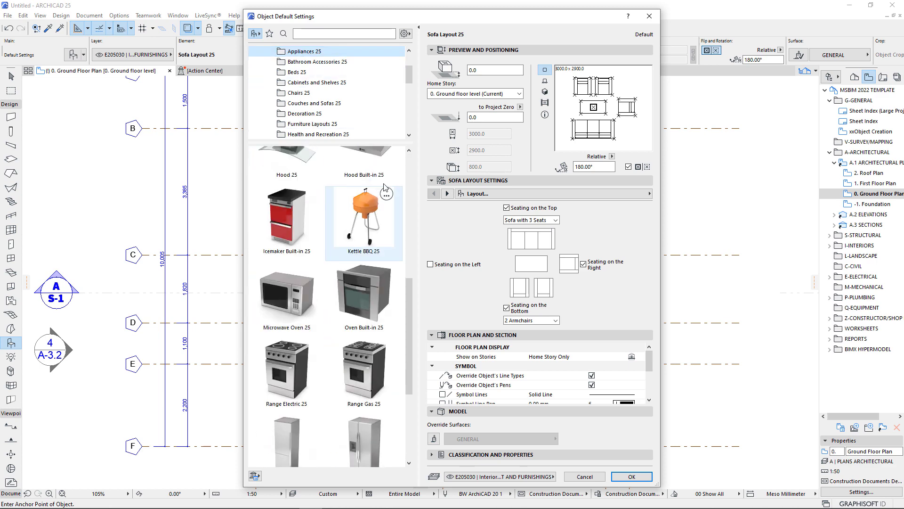
left_click(338, 34)
type("BED")
key("Return")
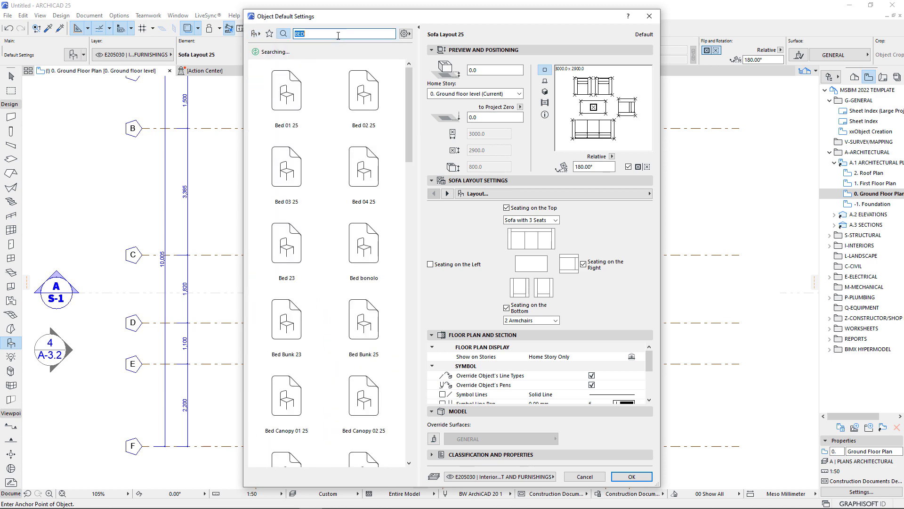
left_click(338, 34)
type("TV")
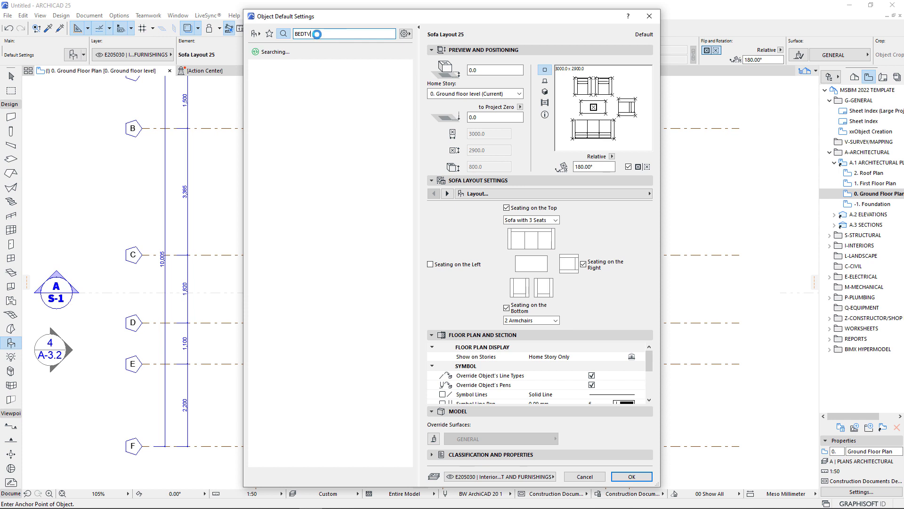
left_click_drag(317, 34, 267, 34)
type("T")
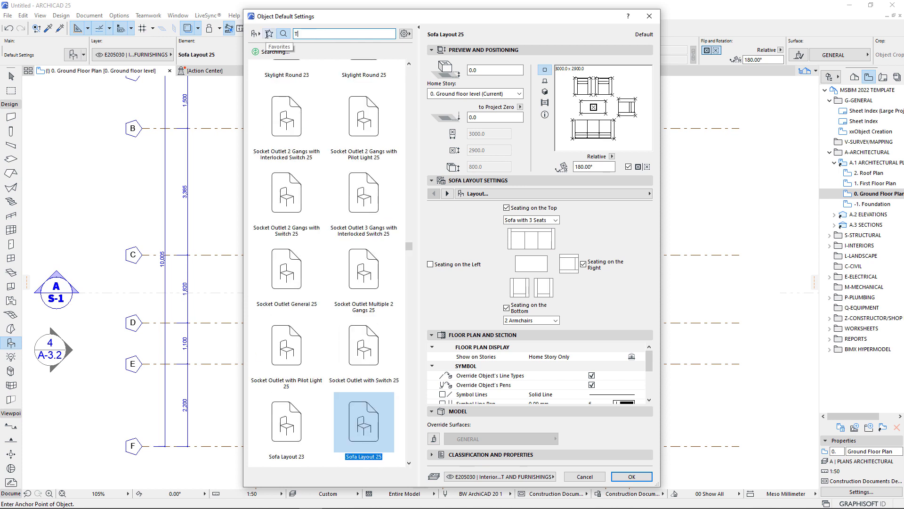
type("V")
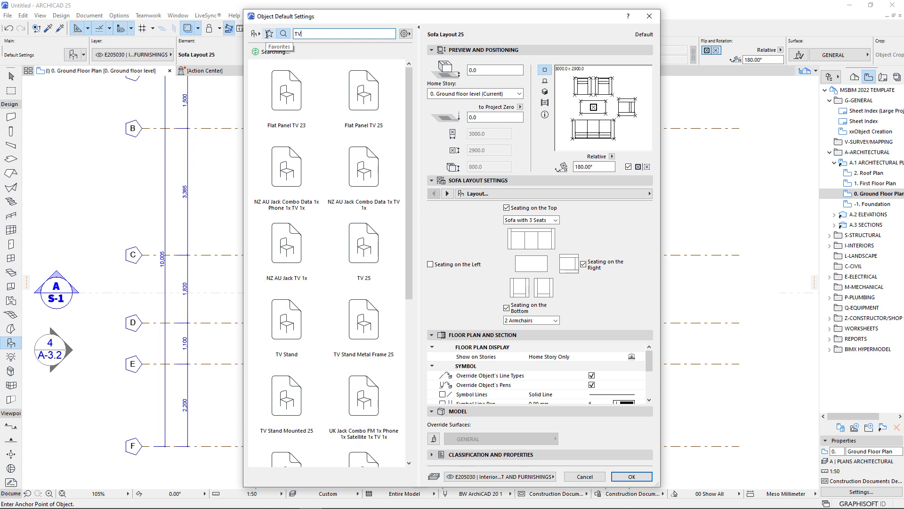
left_click(364, 92)
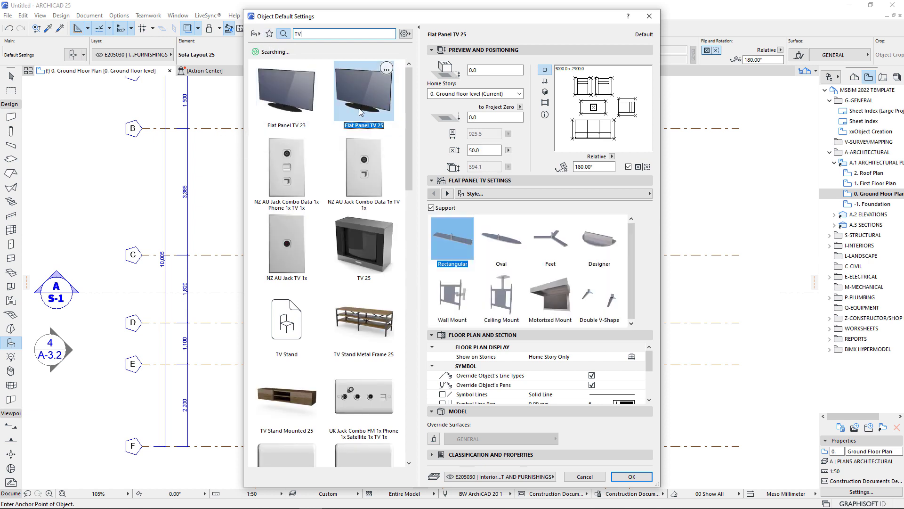
- Set the TV's fill background pen to transparent, its 2D detail level to Full and its contour pen to pen 2 (0.10 mm)
left_click(649, 194)
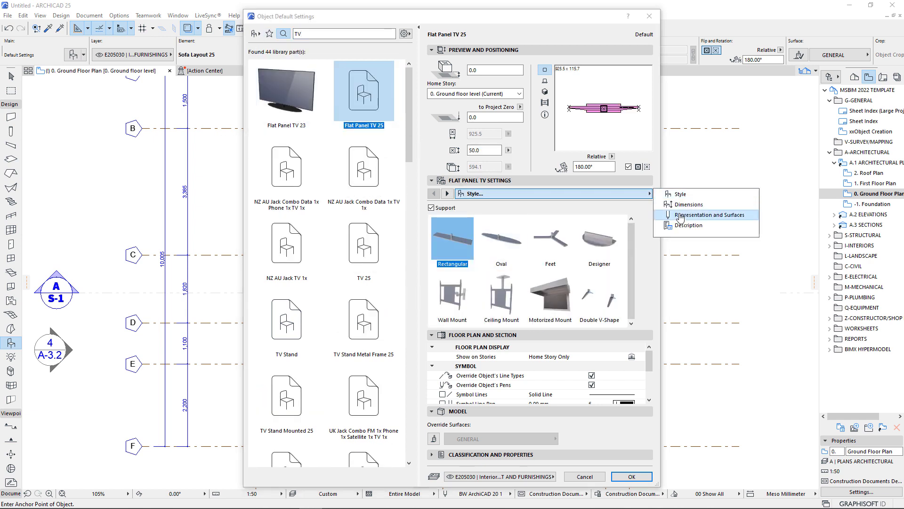
left_click(707, 215)
left_click(630, 255)
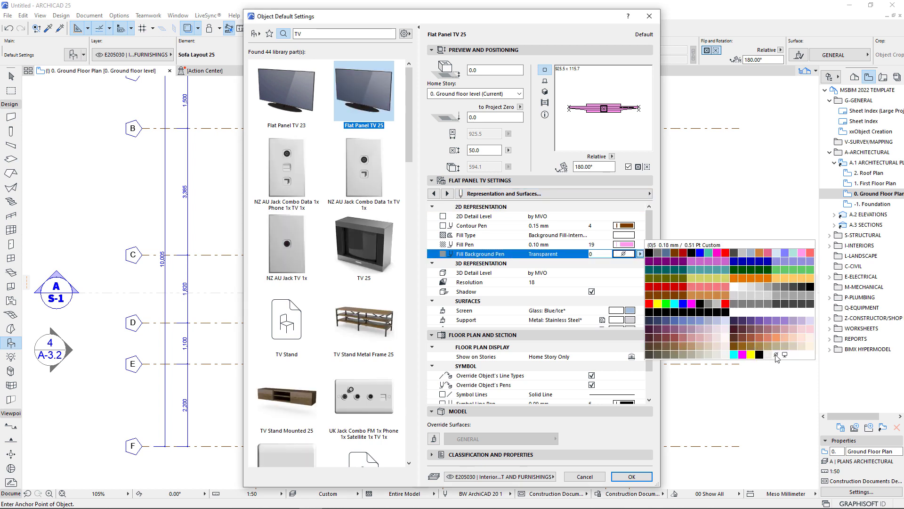
left_click(696, 333)
left_click(547, 216)
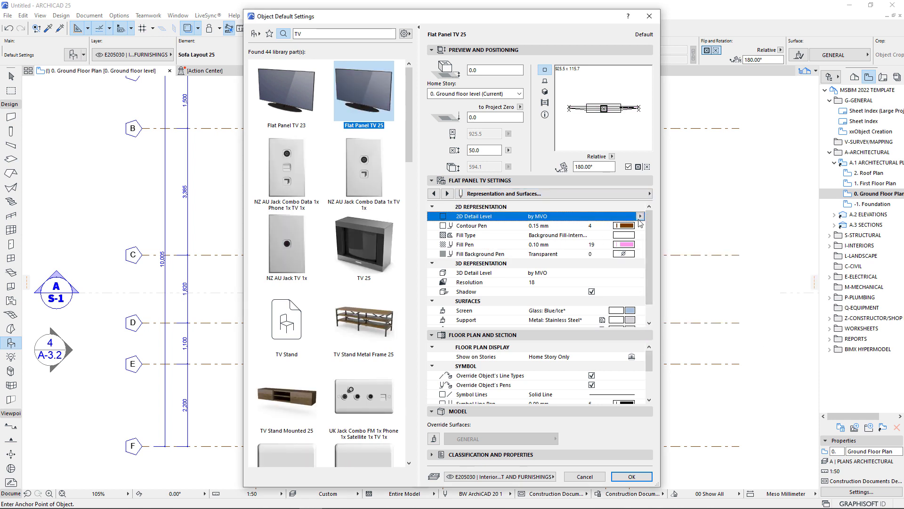
left_click(640, 217)
left_click(659, 226)
left_click(625, 226)
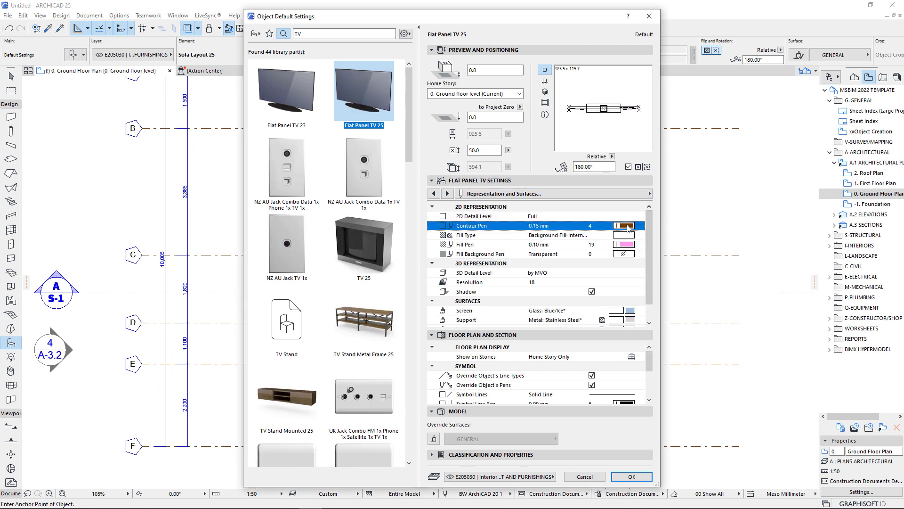
left_click(658, 225)
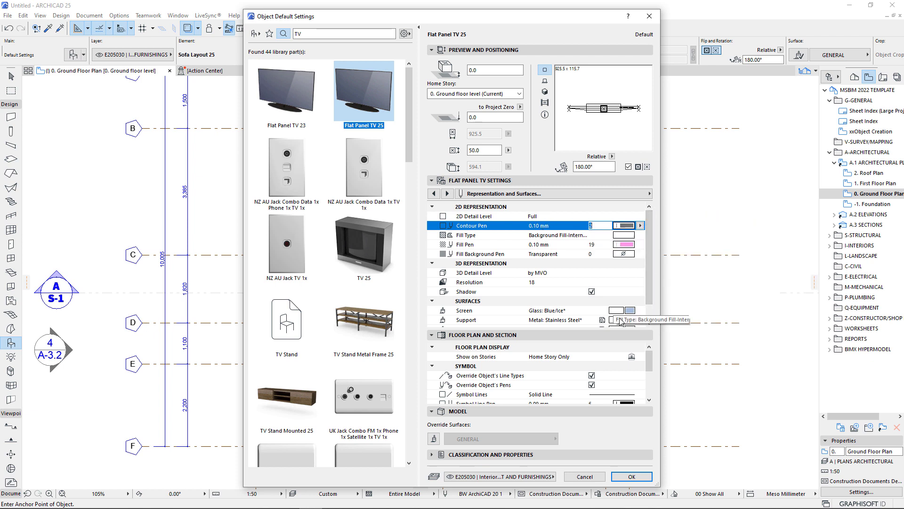
scroll(652, 284, "down", 1)
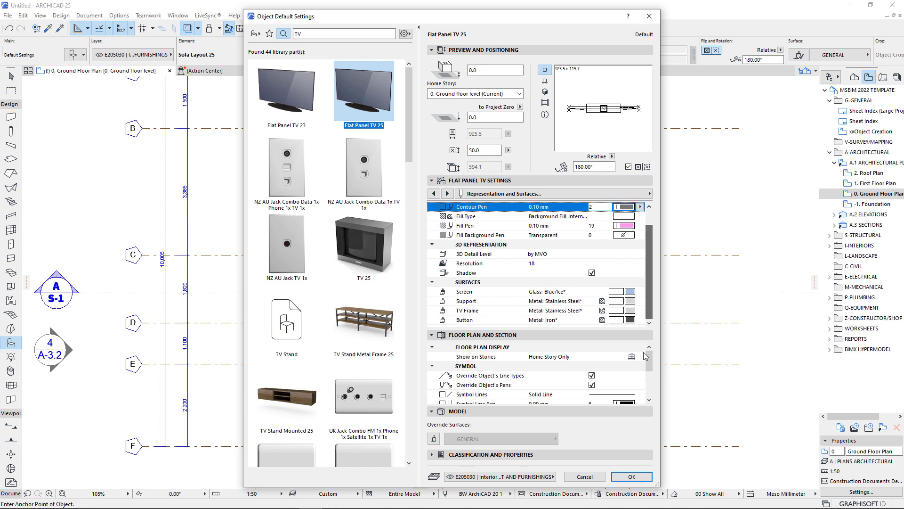
- Place the flat panel TV beside the large room's outer wall, between grid lines D and E, level with the coffee table
left_click(631, 476)
left_click(275, 343)
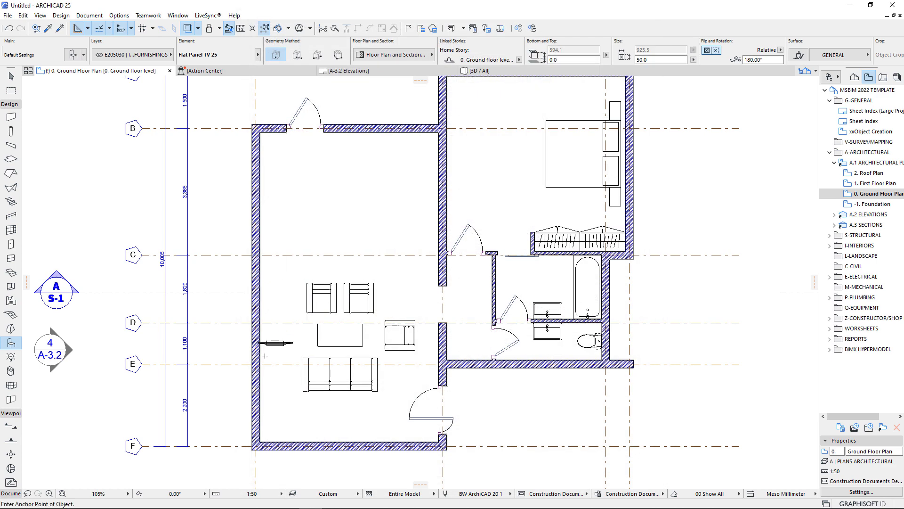
- Rotate the flat panel TV 90° clockwise about its centre so it stands parallel to the outer wall
scroll(263, 356, "up", 5)
key("Escape")
left_click(316, 305)
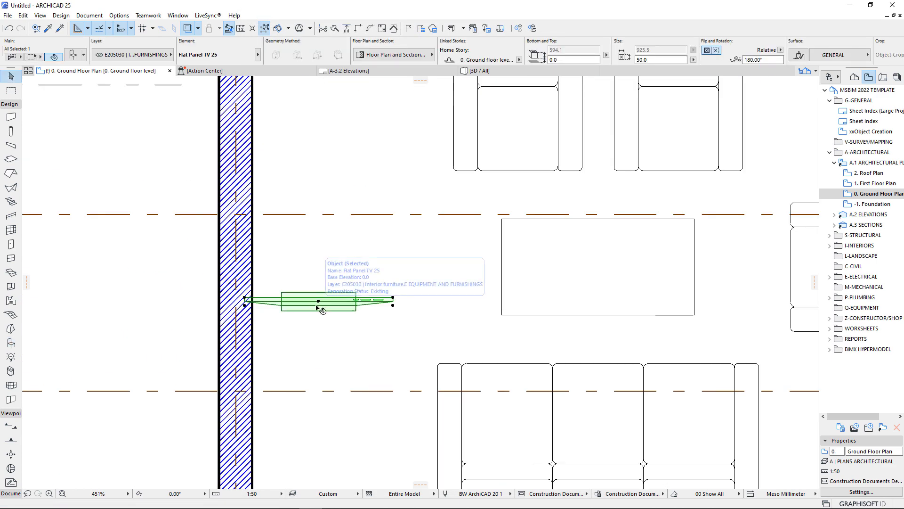
key("ctrl+e")
left_click(318, 301)
left_click(424, 302)
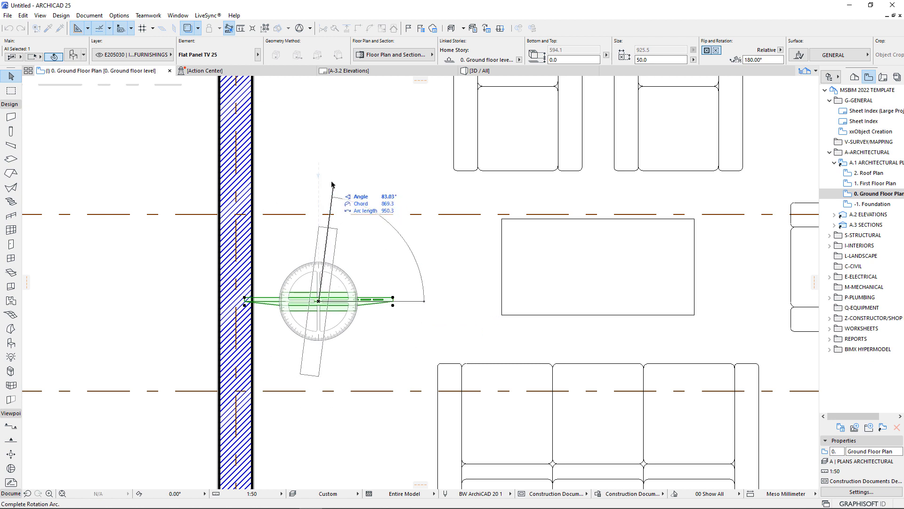
left_click(319, 427)
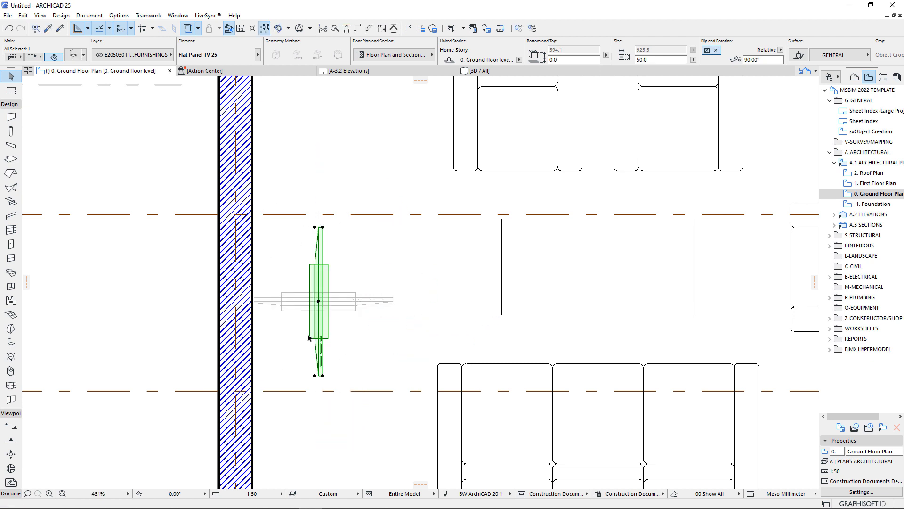
- Move the flat panel TV horizontally until its stand meets the inner face of the outer wall
key("ctrl+d")
left_click(309, 301)
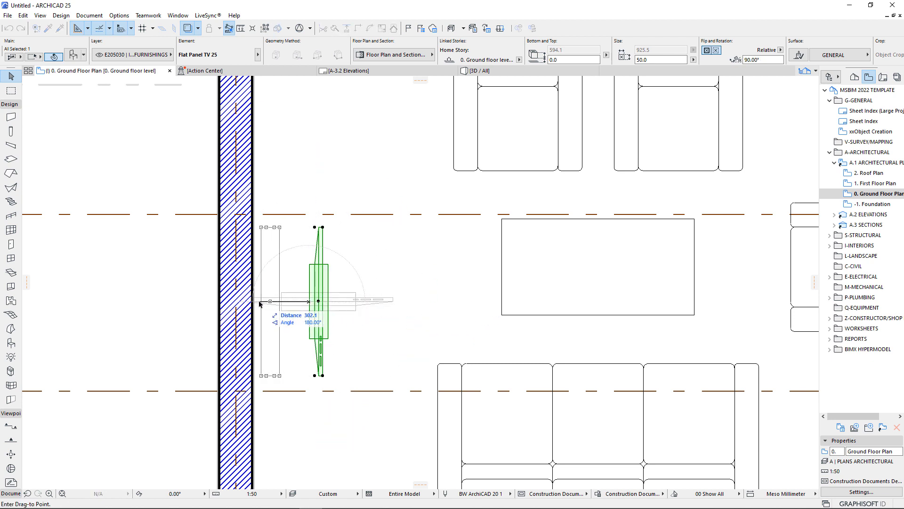
left_click(254, 302)
- Set the selected flat panel TV's screen ratio to Custom and its screen width to 1500 mm
scroll(250, 286, "up", 5)
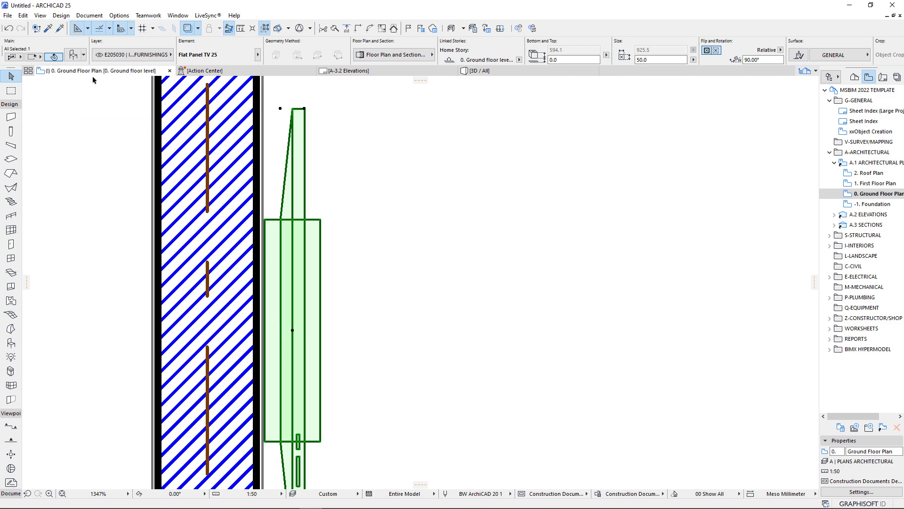
left_click(74, 55)
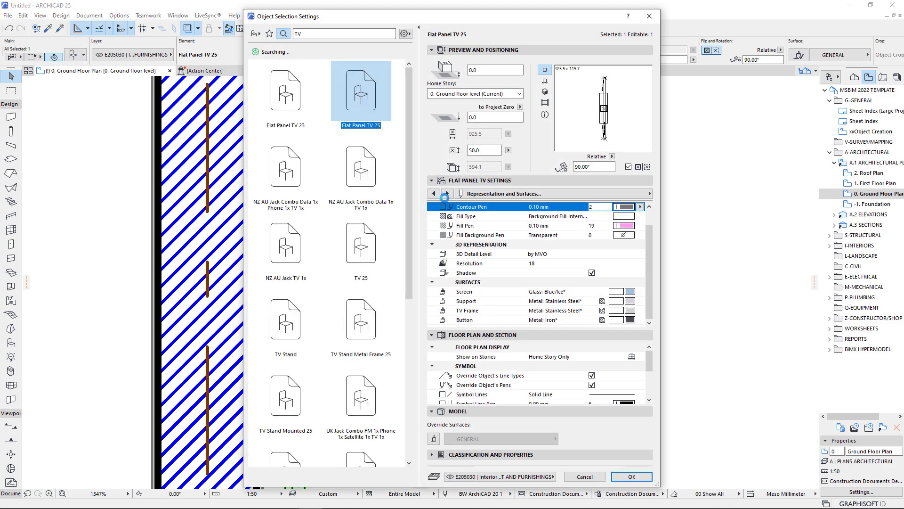
left_click(434, 194)
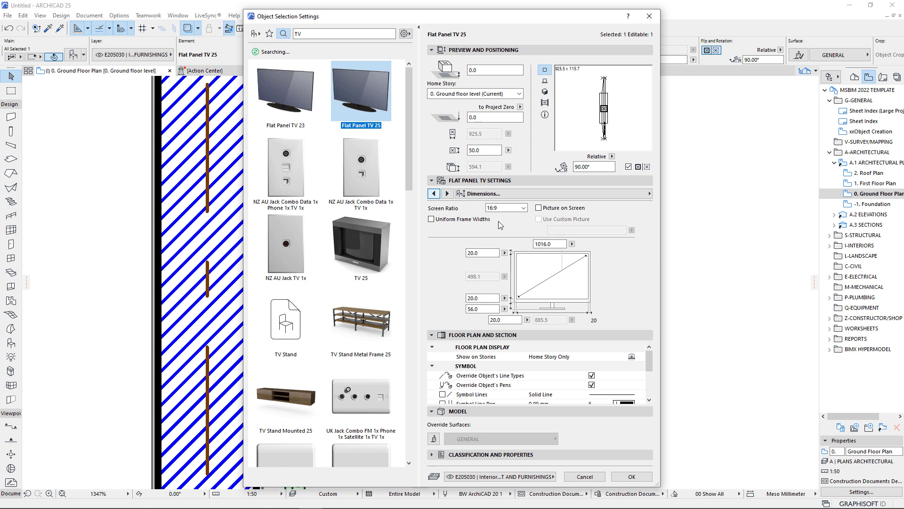
left_click(506, 209)
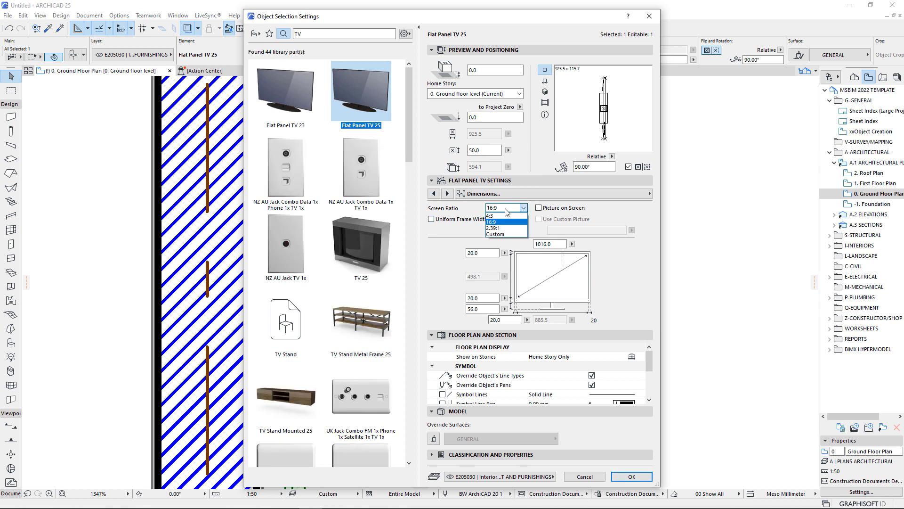
left_click(498, 227)
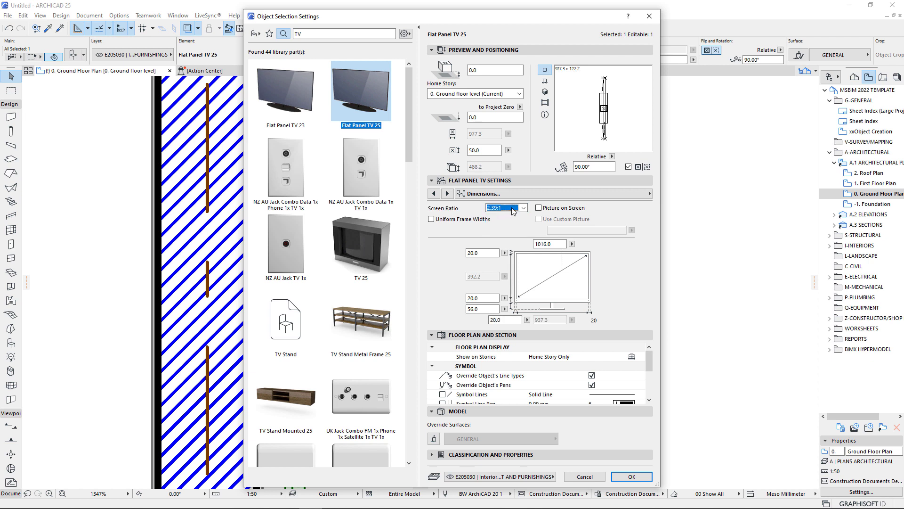
left_click(513, 209)
left_click(500, 235)
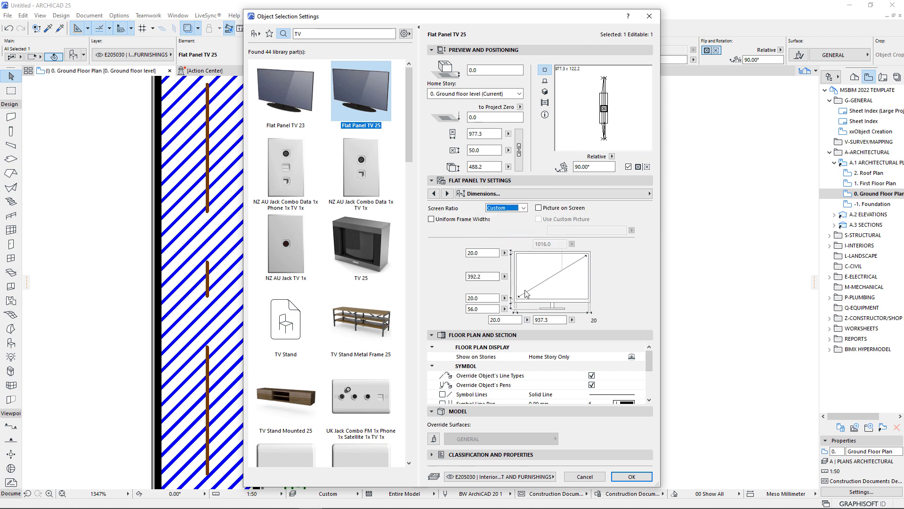
left_click(552, 320)
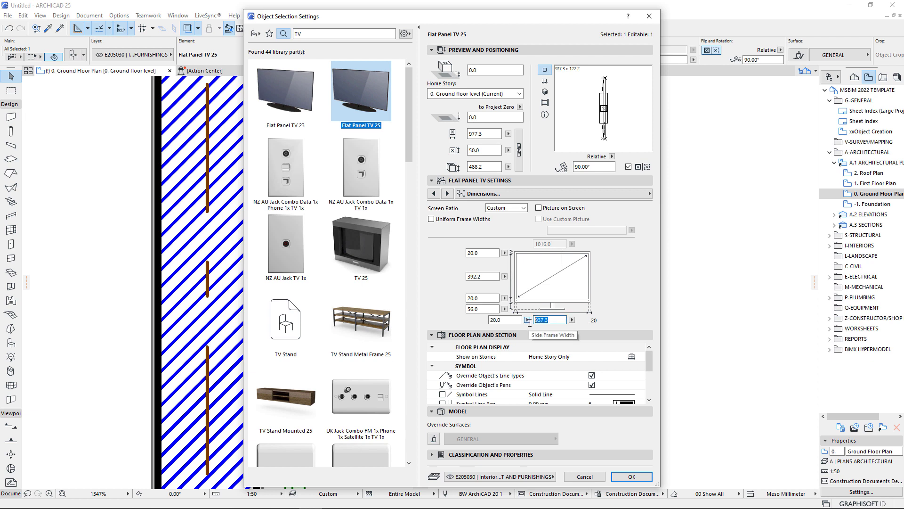
type("12")
key("BackSpace")
key("BackSpace")
type("500")
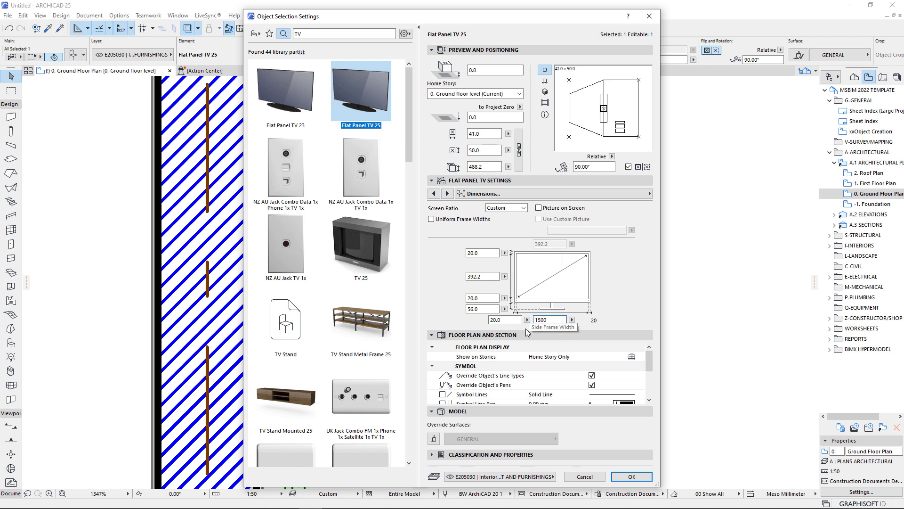
key("Return")
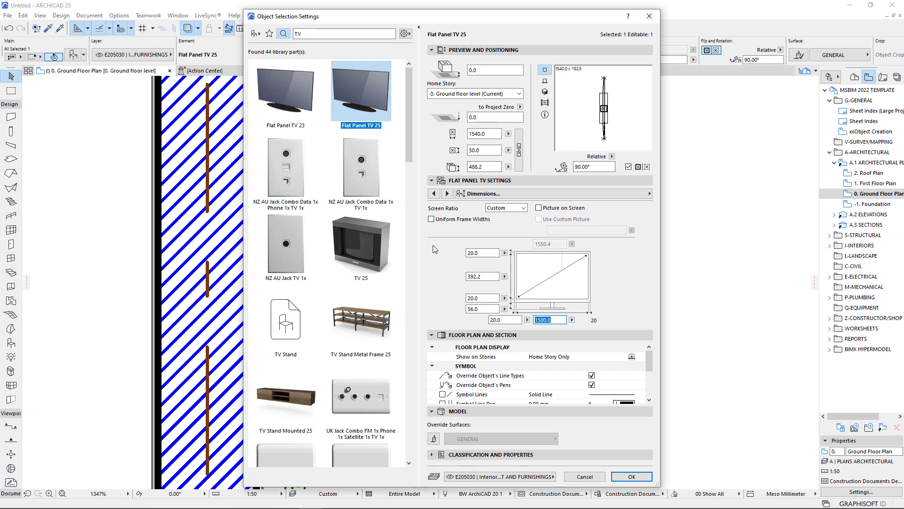
- Turn on uniform frame widths for the TV, change its support style to Wall Mount and apply the settings
left_click(432, 220)
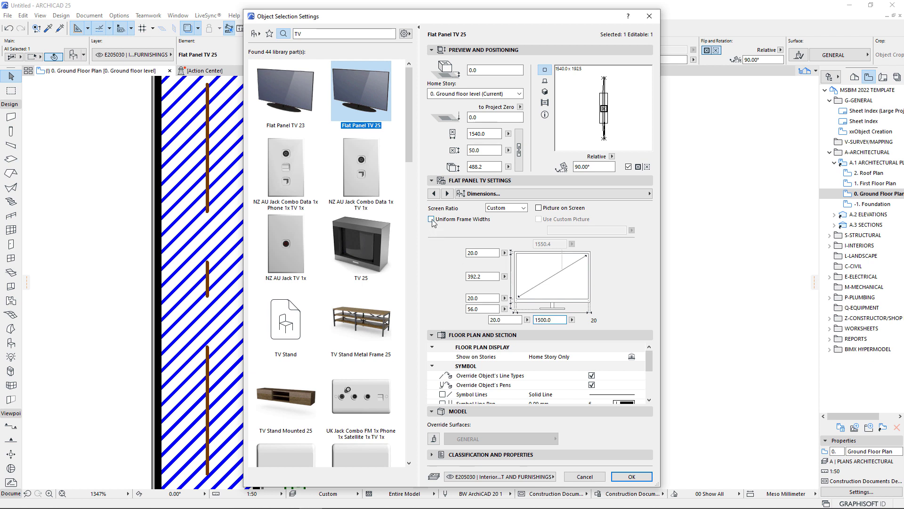
double_click(557, 320)
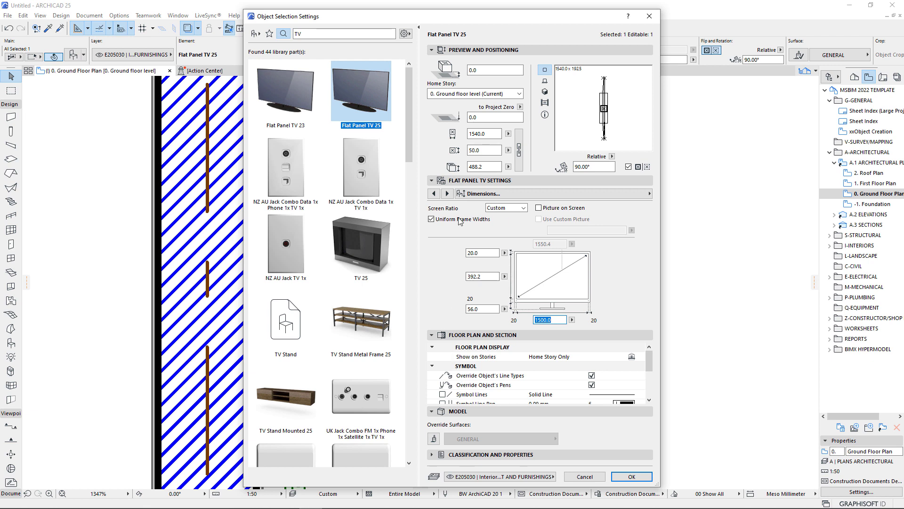
left_click(447, 193)
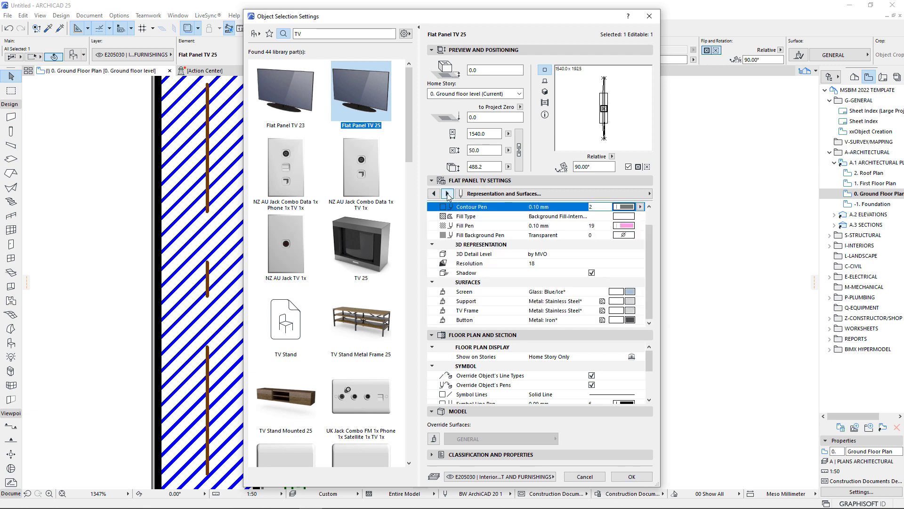
left_click(447, 193)
left_click(434, 194)
left_click(434, 193)
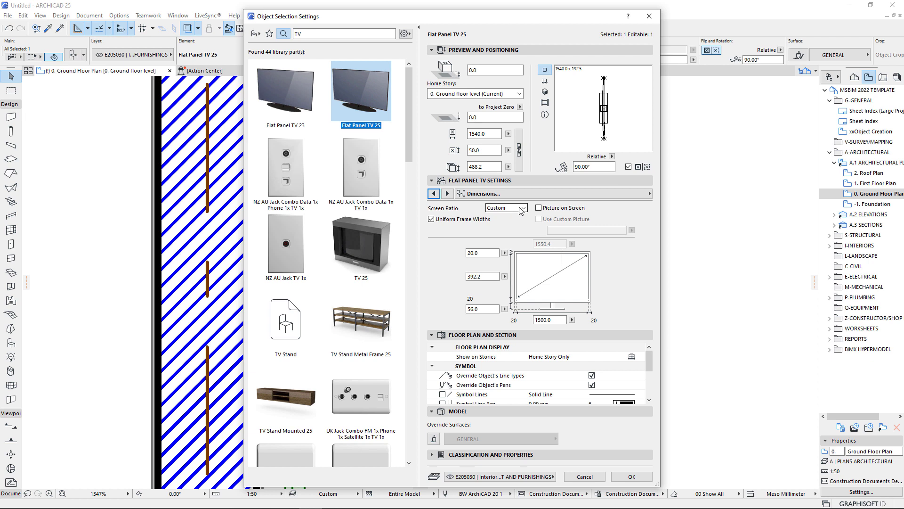
left_click(434, 193)
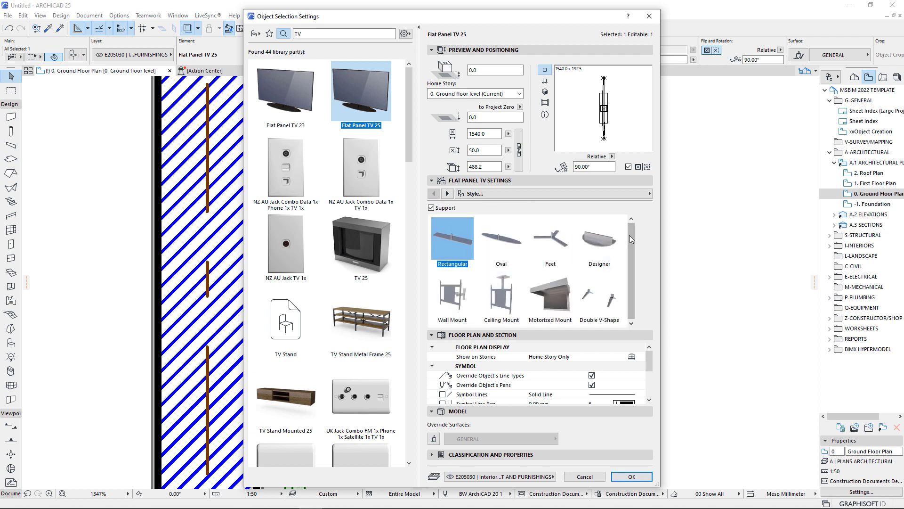
left_click(452, 294)
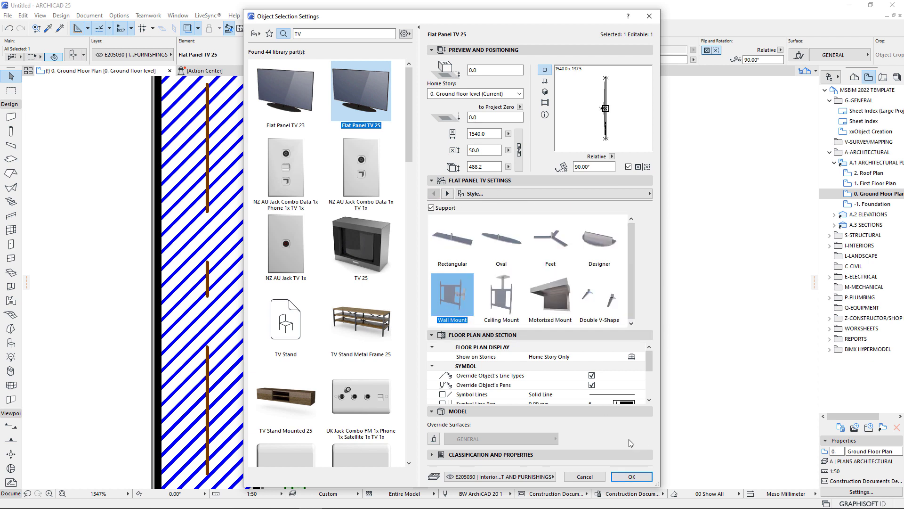
left_click(639, 480)
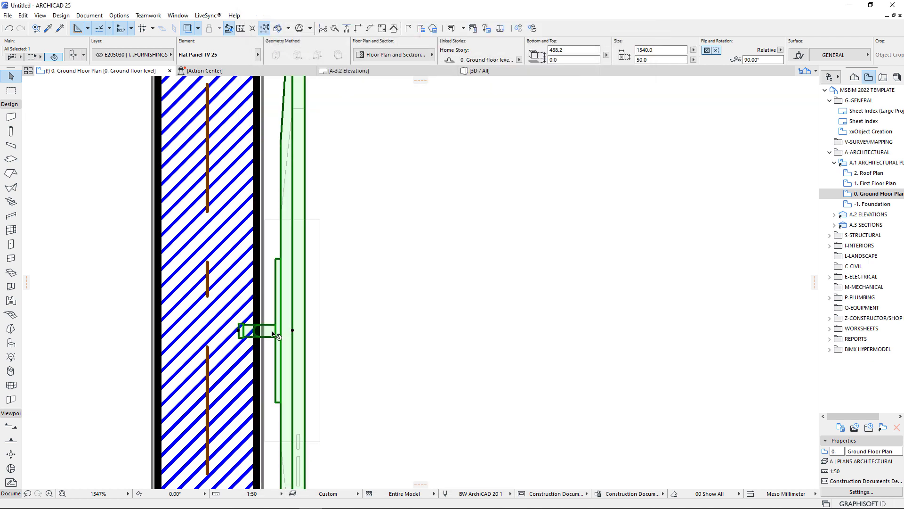
- Move the TV horizontally away from the wall until its mount meets the outer wall's inner face, and deselect it
left_click(239, 332)
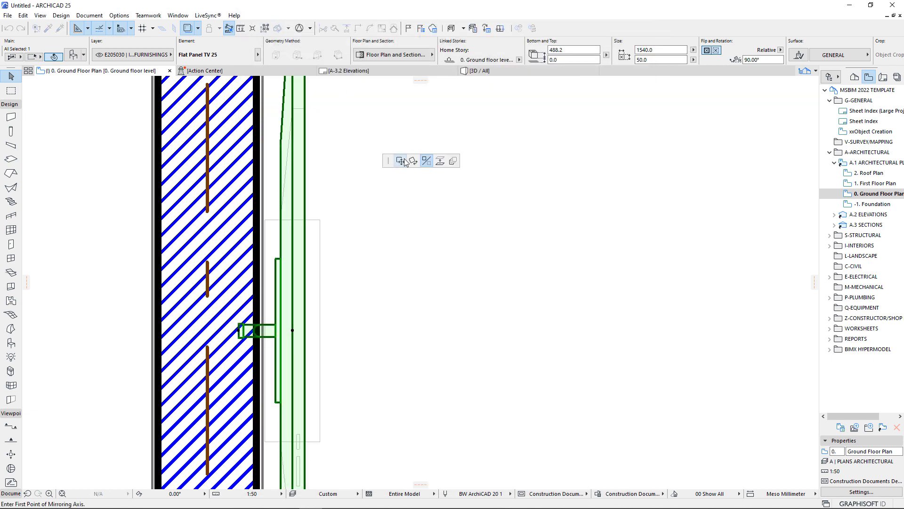
left_click(257, 333)
scroll(301, 304, "down", 2)
scroll(301, 304, "down", 6)
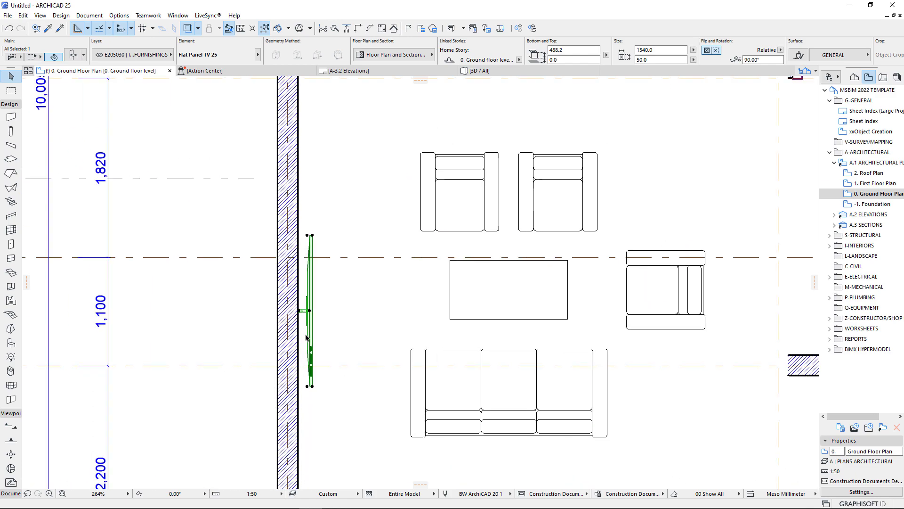
left_click(328, 349)
scroll(328, 374, "down", 2)
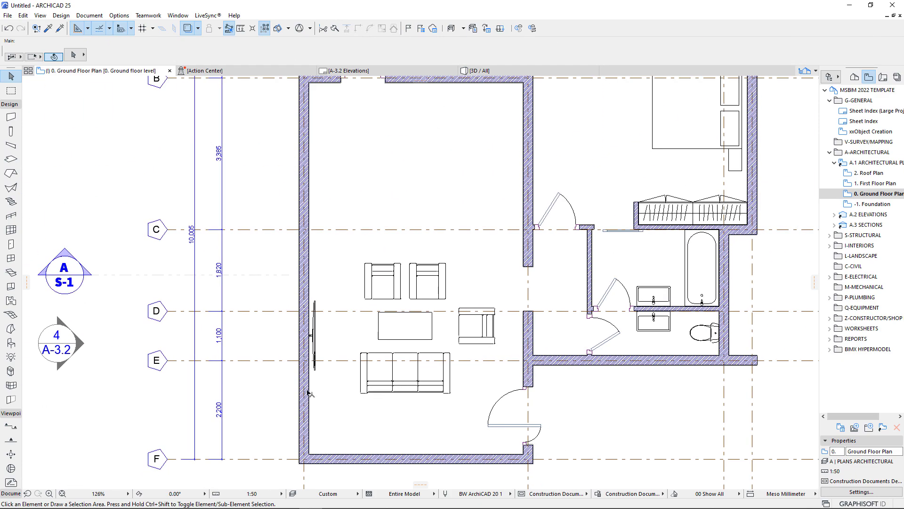
scroll(309, 377, "down", 2)
scroll(310, 344, "up", 2)
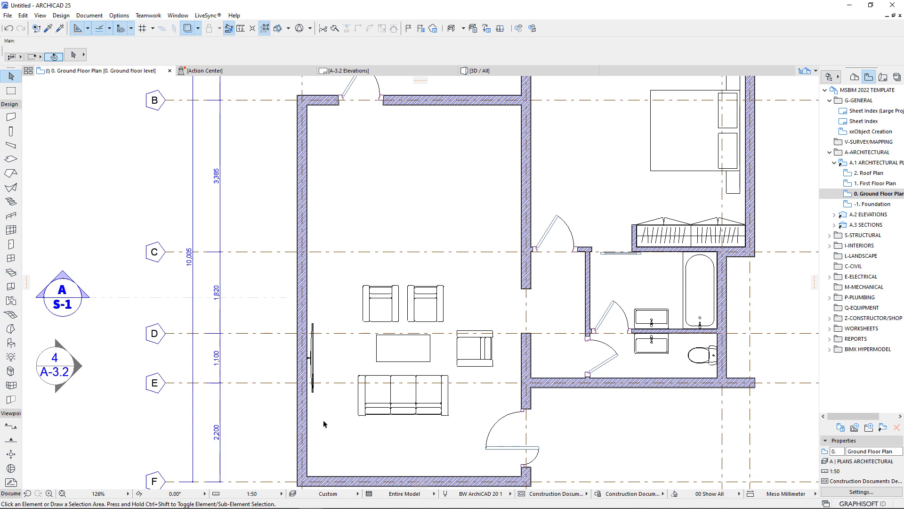
scroll(316, 372, "up", 3)
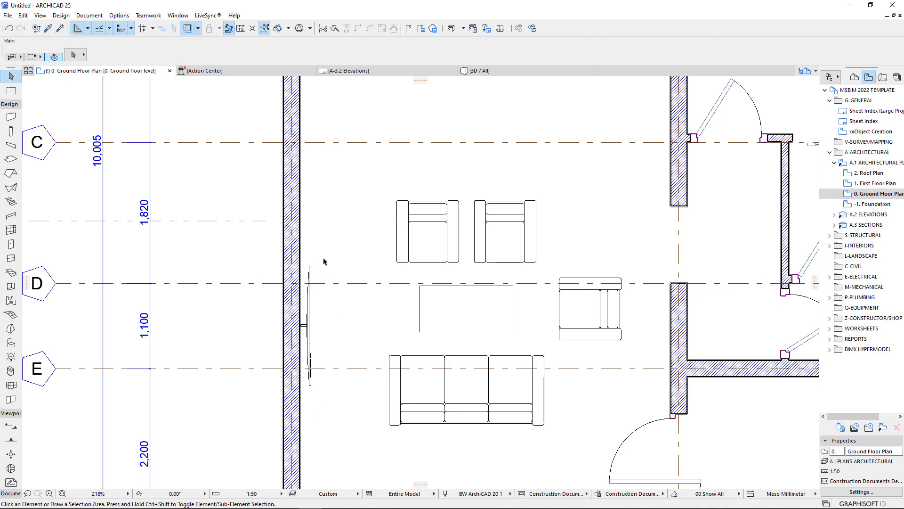
scroll(318, 298, "down", 7)
scroll(348, 249, "up", 3)
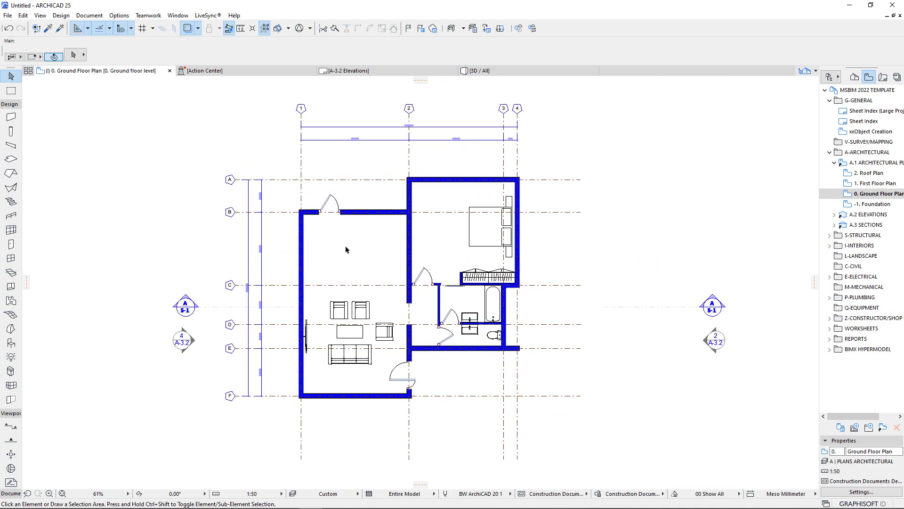
- Choose Kitchen Layout 25 from the Furniture Layouts 25 library folder as the object to place
scroll(343, 218, "up", 3)
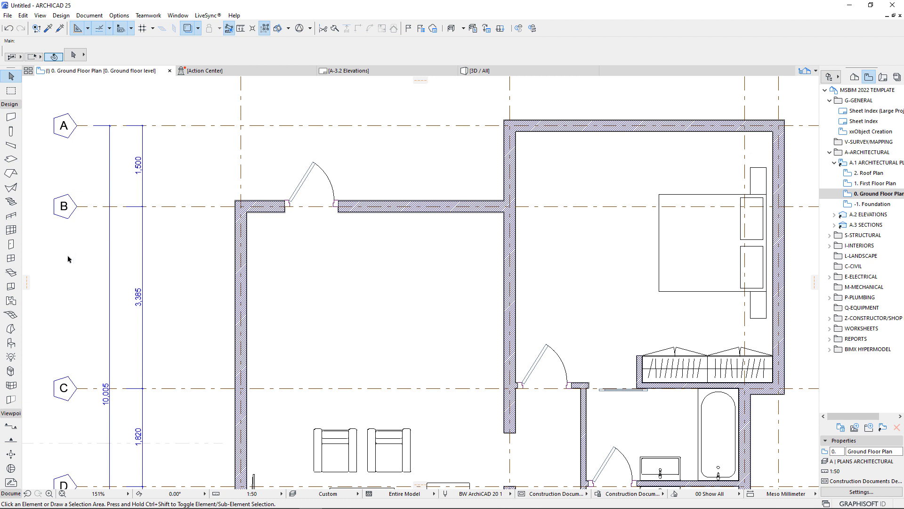
left_click(10, 343)
left_click(73, 55)
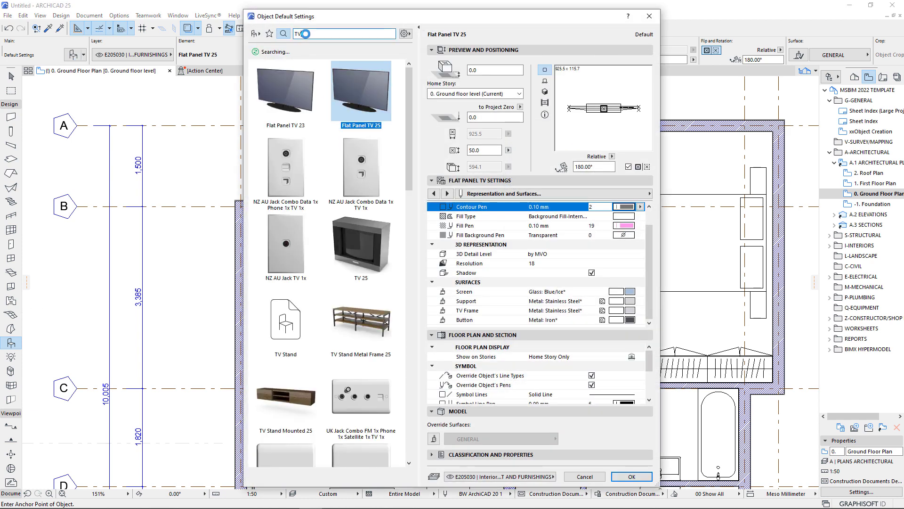
left_click(253, 35)
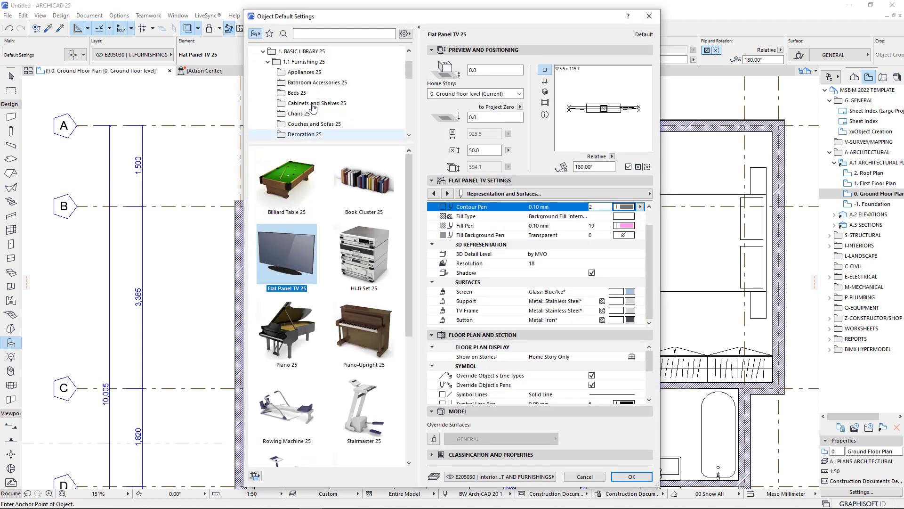
scroll(313, 107, "down", 1)
left_click(311, 84)
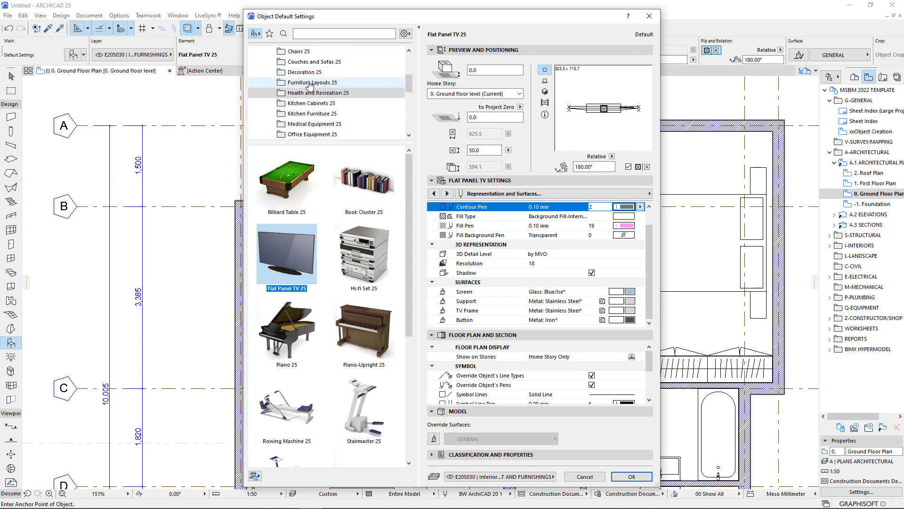
scroll(329, 283, "down", 1)
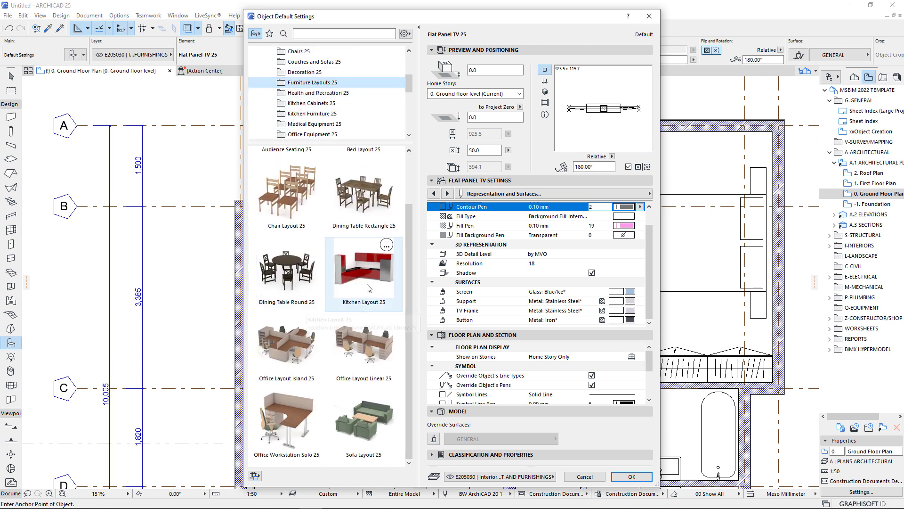
left_click(402, 263)
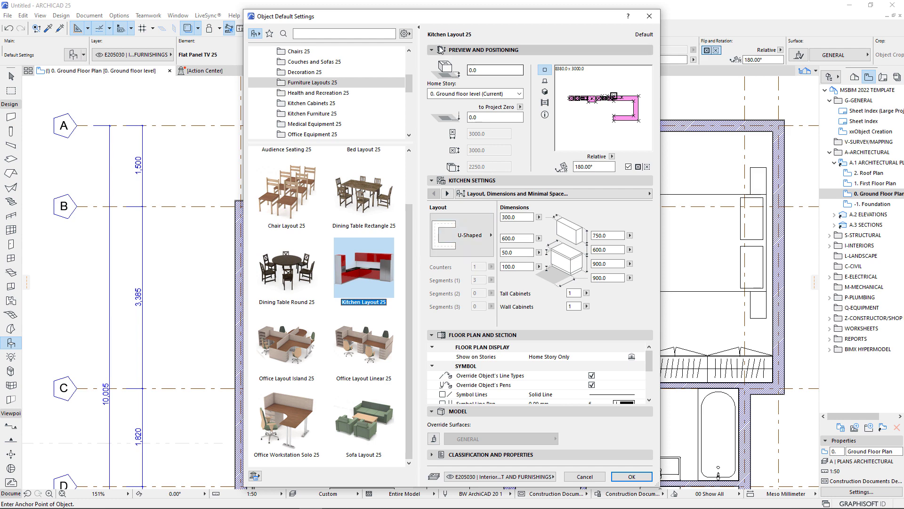
- Set the kitchen's layout to L-Shaped, moving the settings window aside to see the plan of the large room
left_click_drag(435, 20, 725, 66)
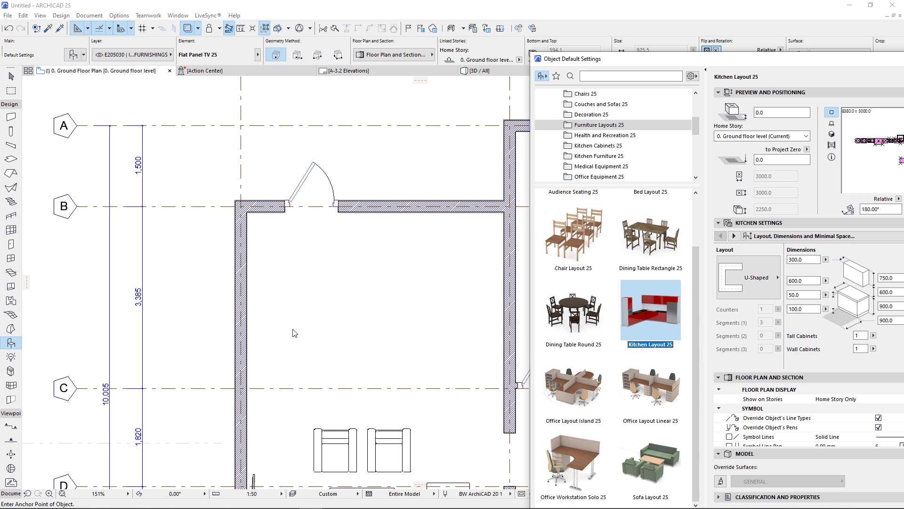
left_click(750, 278)
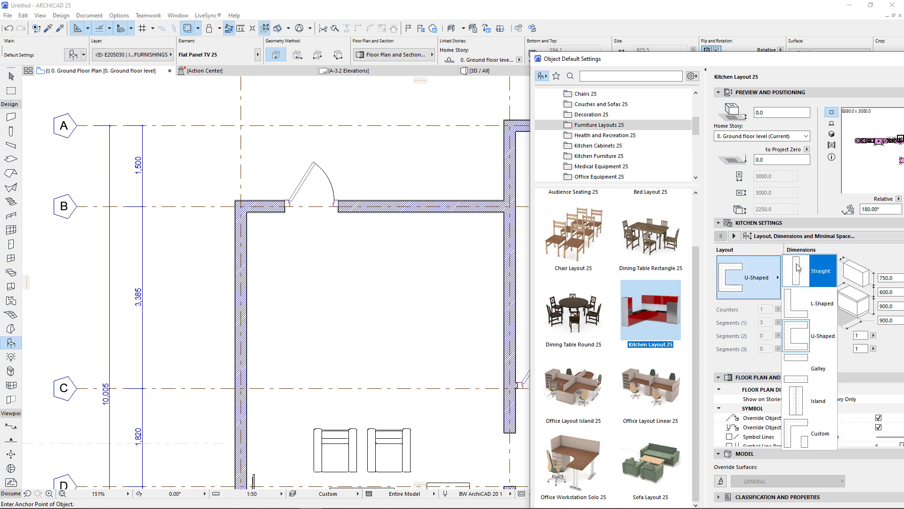
left_click(808, 305)
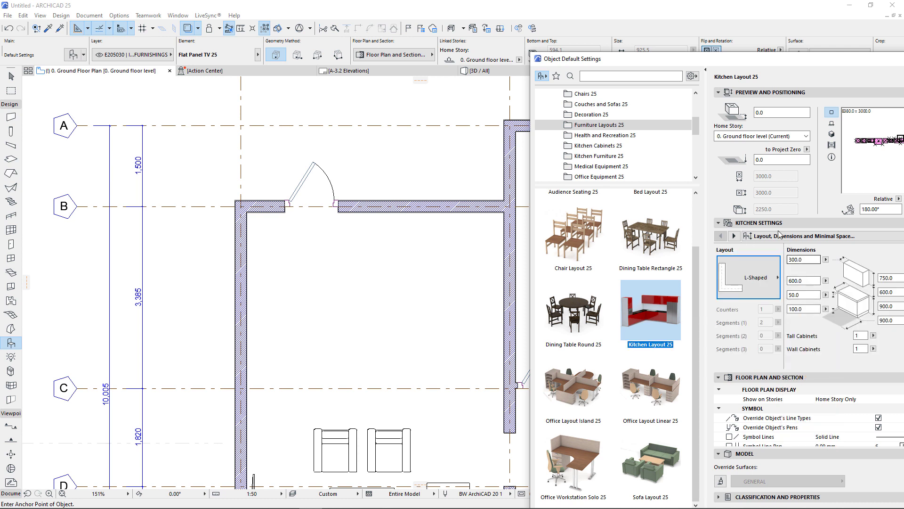
left_click_drag(735, 62, 343, 64)
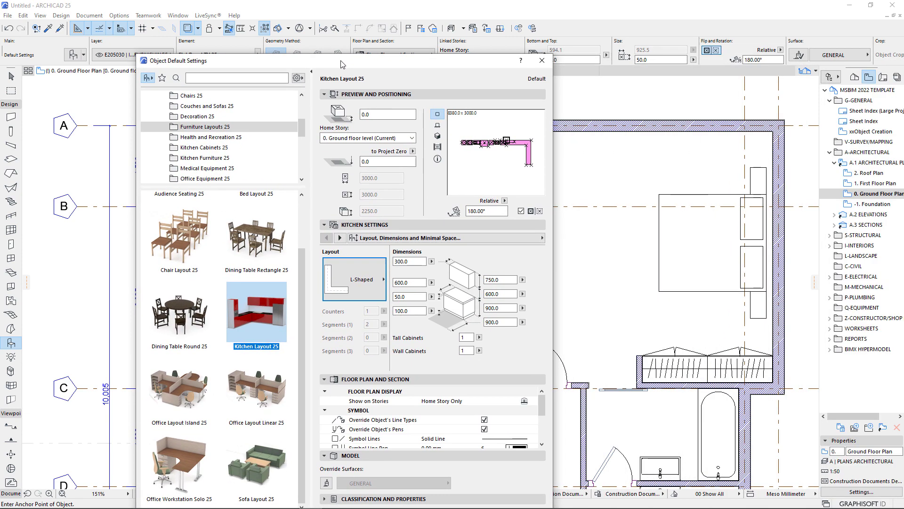
- Give the kitchen a 5-burner cooktop and exclude the refrigerator from its accessories
left_click(340, 237)
left_click(481, 265)
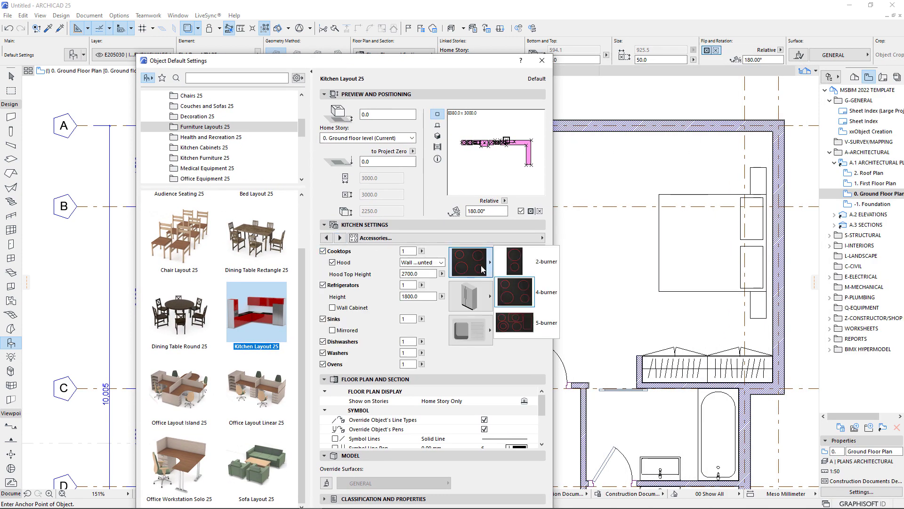
left_click(516, 321)
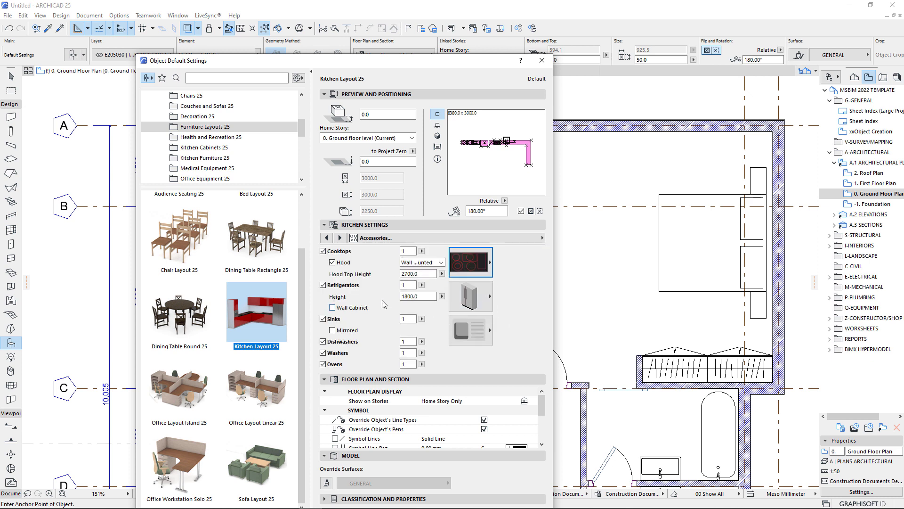
left_click(322, 285)
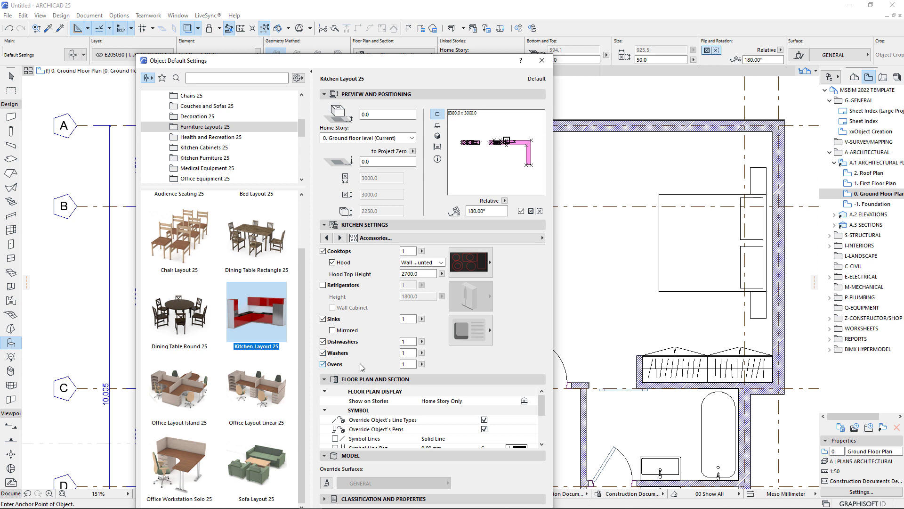
scroll(490, 438, "down", 3)
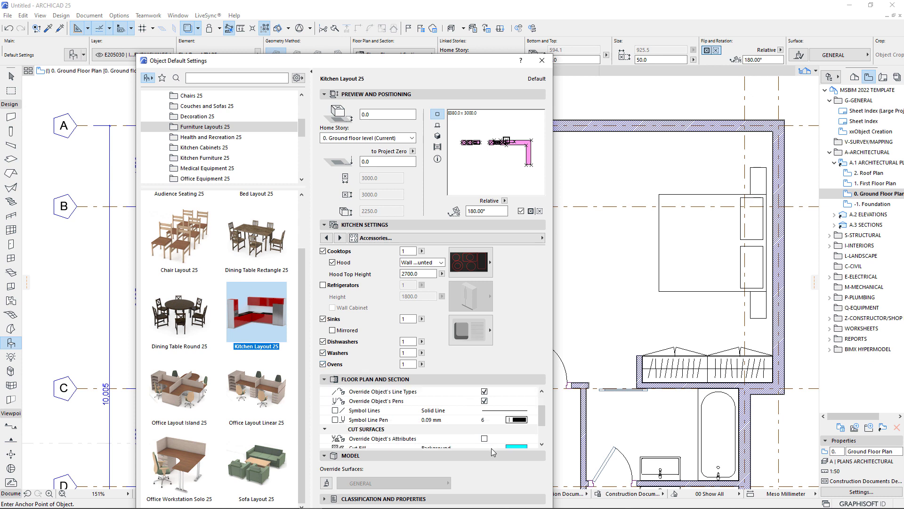
- In the kitchen layout's representation settings, set the contour pen to 2 (0.10 mm) and the fill background pen to Transparent
left_click(529, 237)
left_click(584, 260)
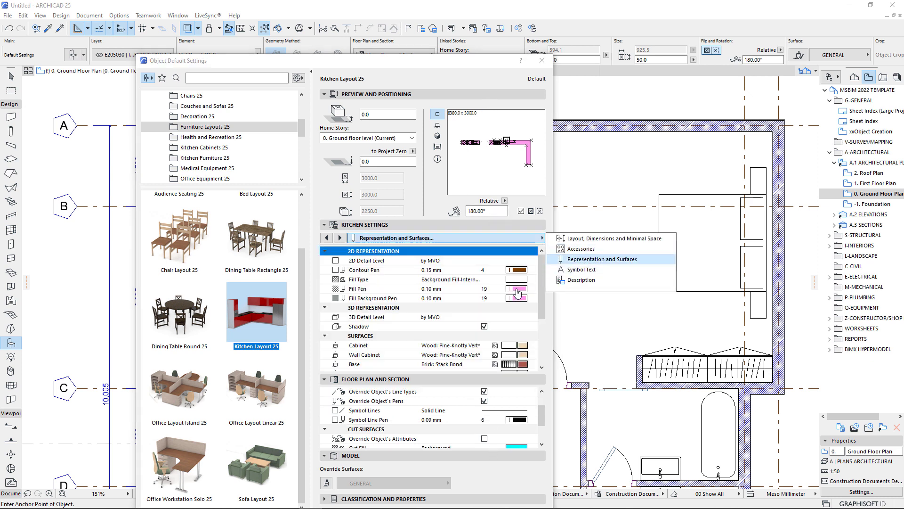
left_click(523, 270)
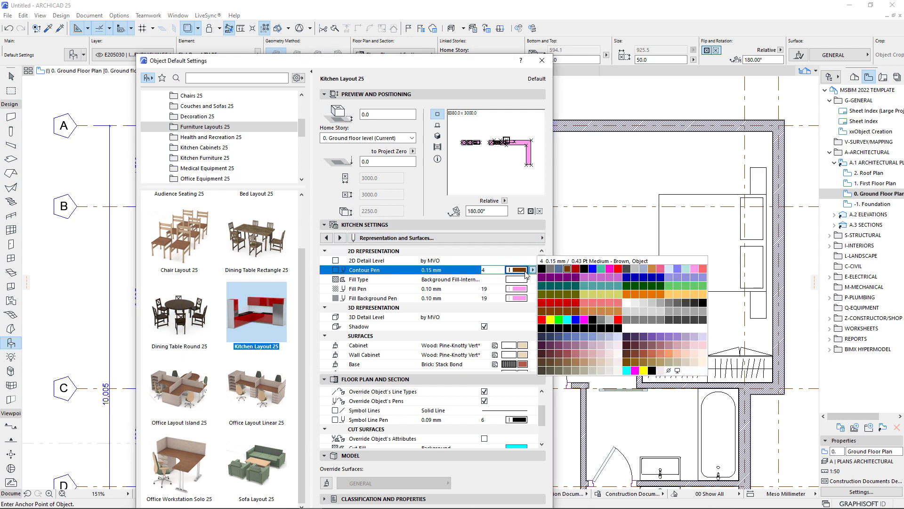
left_click(549, 271)
left_click(524, 301)
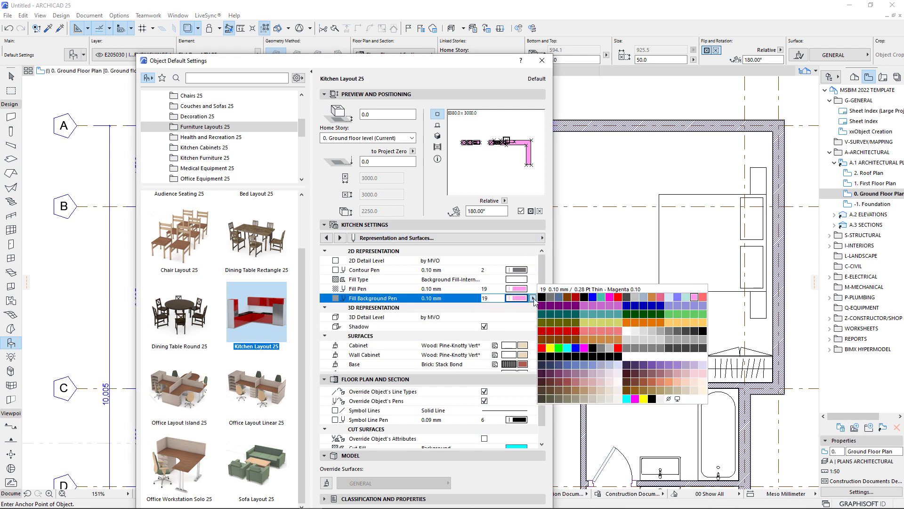
left_click(600, 318)
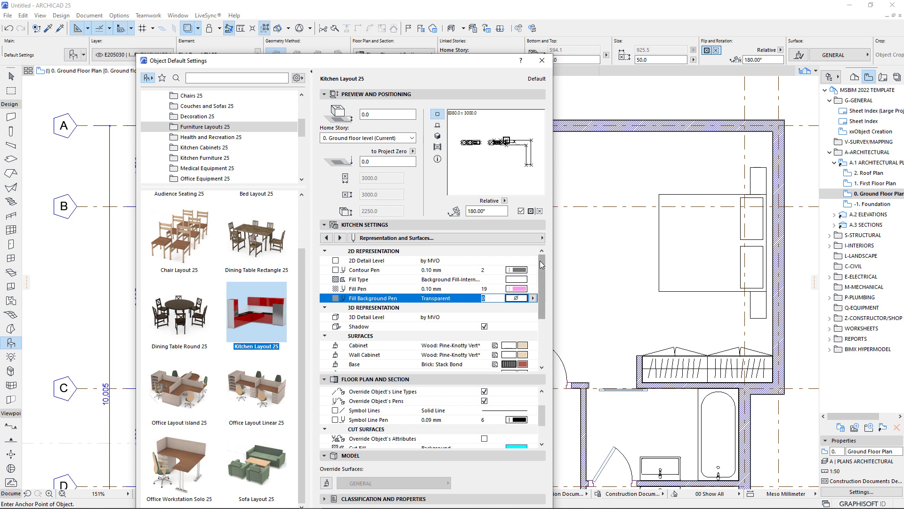
- Assign the Color - Medium Gray surface to the kitchen base and accept the object's default settings
left_click_drag(539, 262, 538, 304)
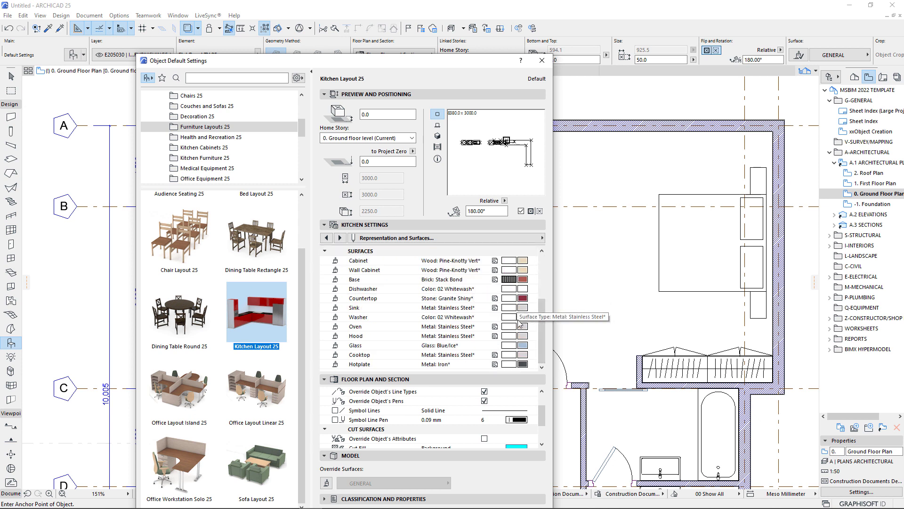
left_click_drag(505, 66, 508, 22)
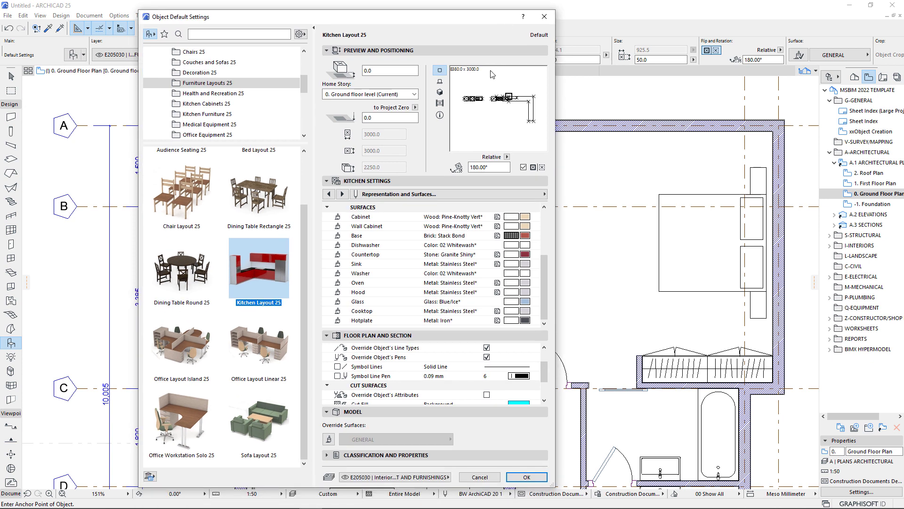
left_click_drag(547, 261, 546, 257)
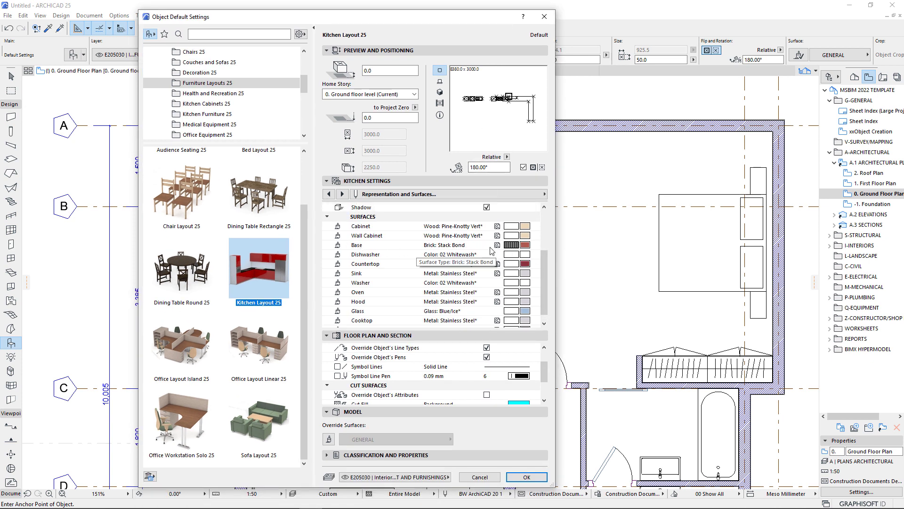
left_click(447, 245)
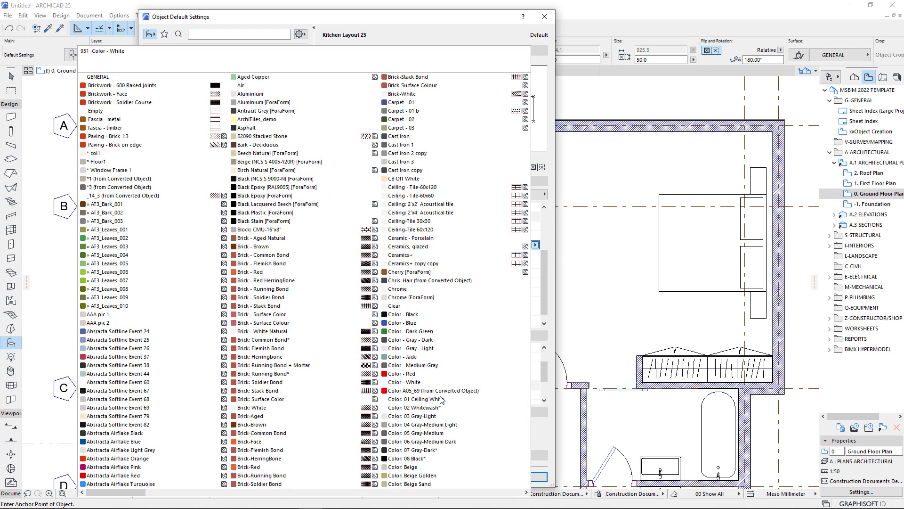
left_click(401, 366)
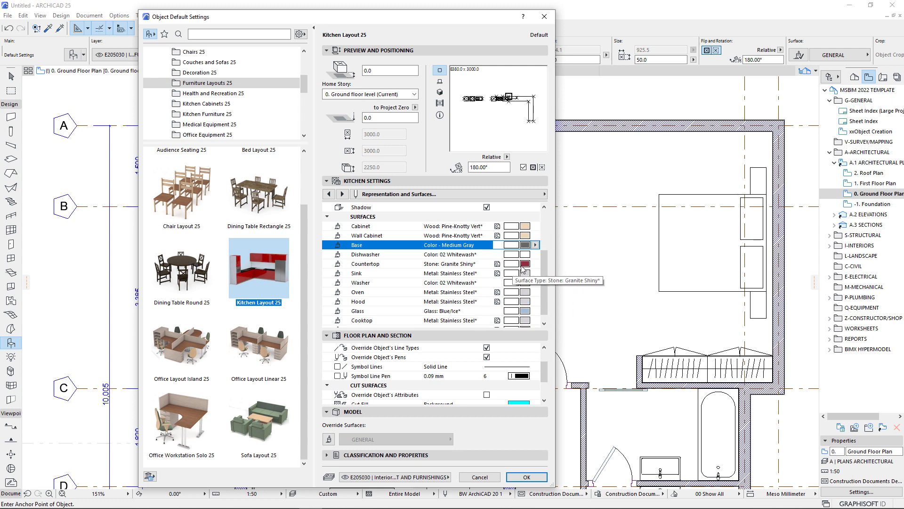
left_click(525, 477)
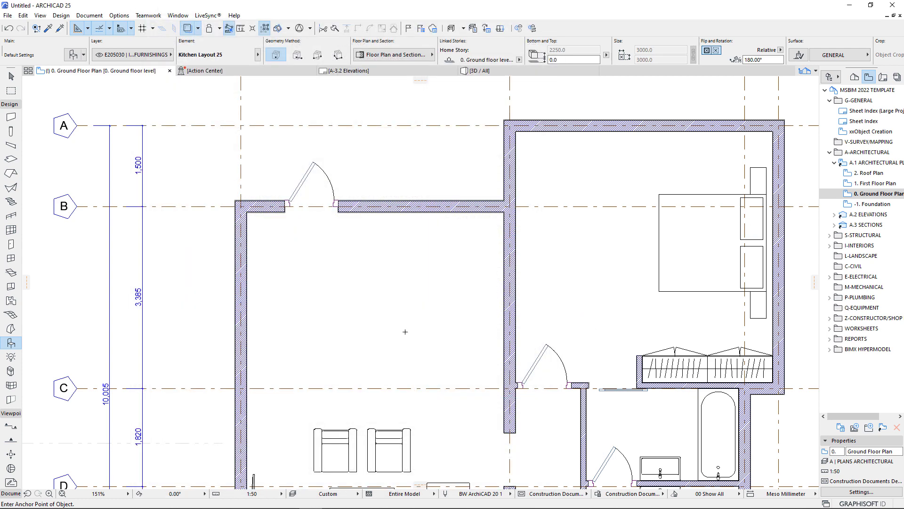
- Place the kitchen layout and move its outer corner to the room's inner wall corner at grid lines B and 2
scroll(389, 258, "down", 3)
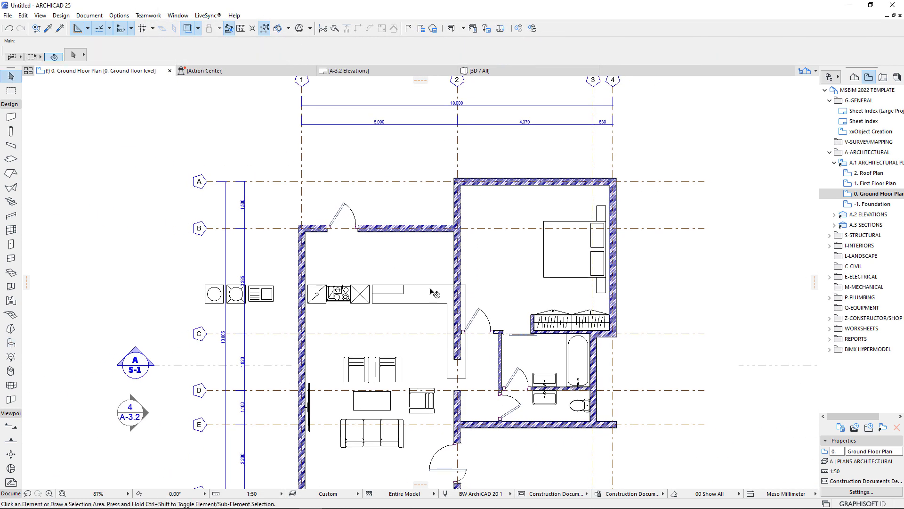
left_click(458, 289)
left_click(466, 285)
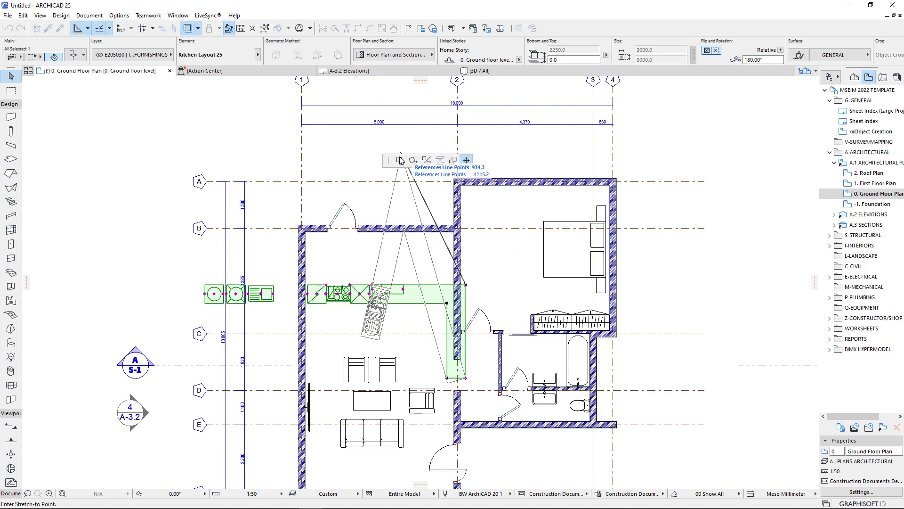
left_click(453, 236)
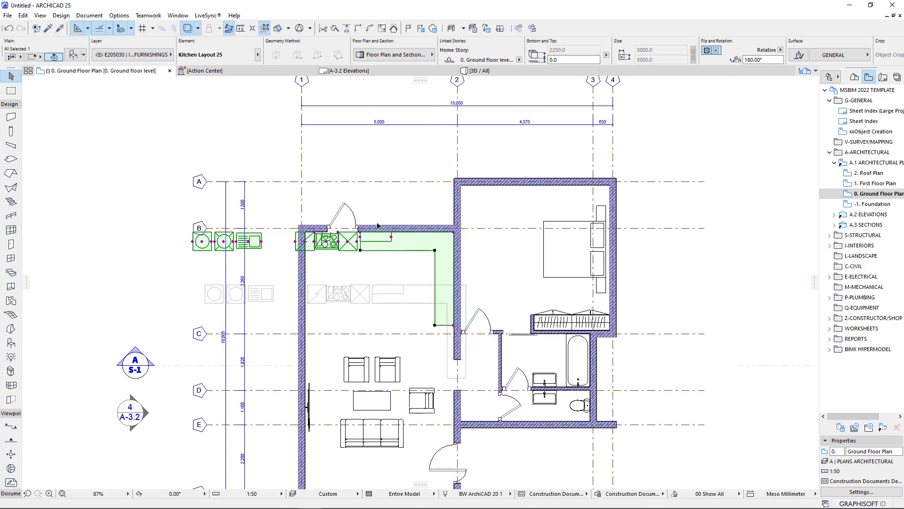
- Stretch the sink's position point to move it onto the counter along the grid B wall, at about 1459 mm
scroll(320, 224, "up", 3)
scroll(501, 217, "up", 2)
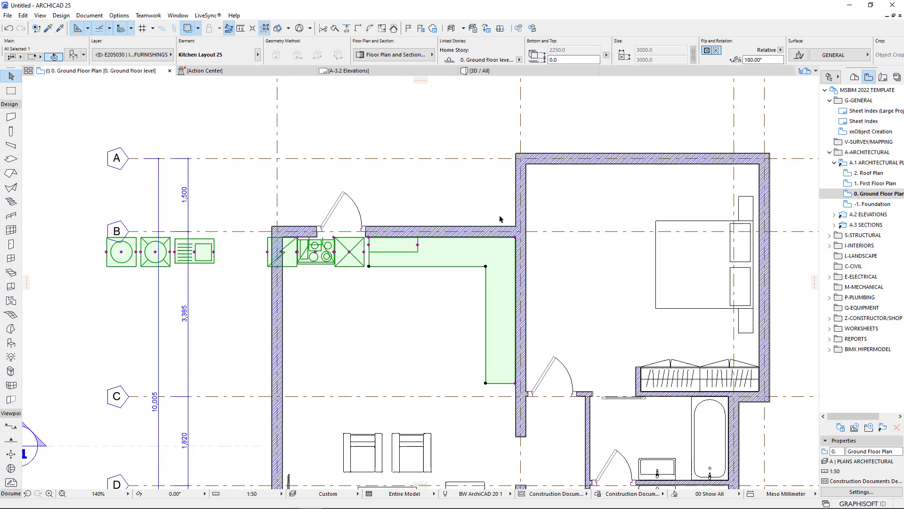
left_click(184, 255)
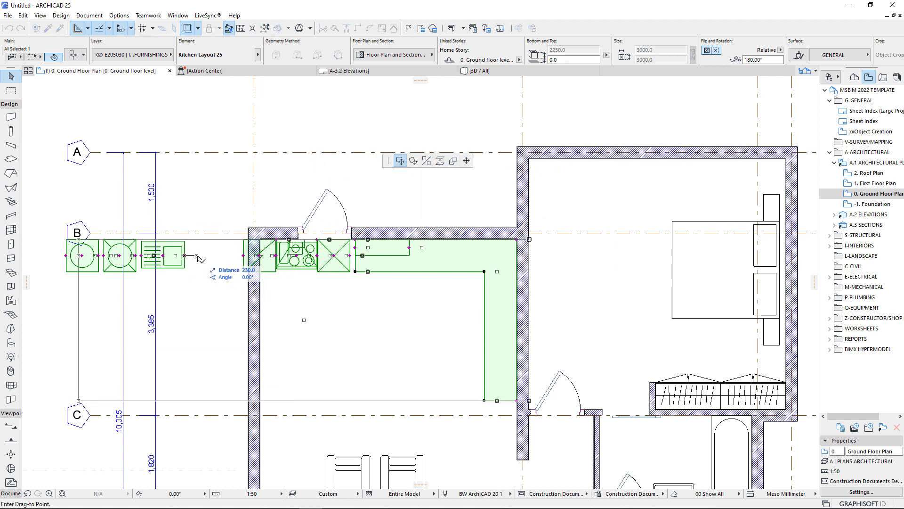
left_click(466, 161)
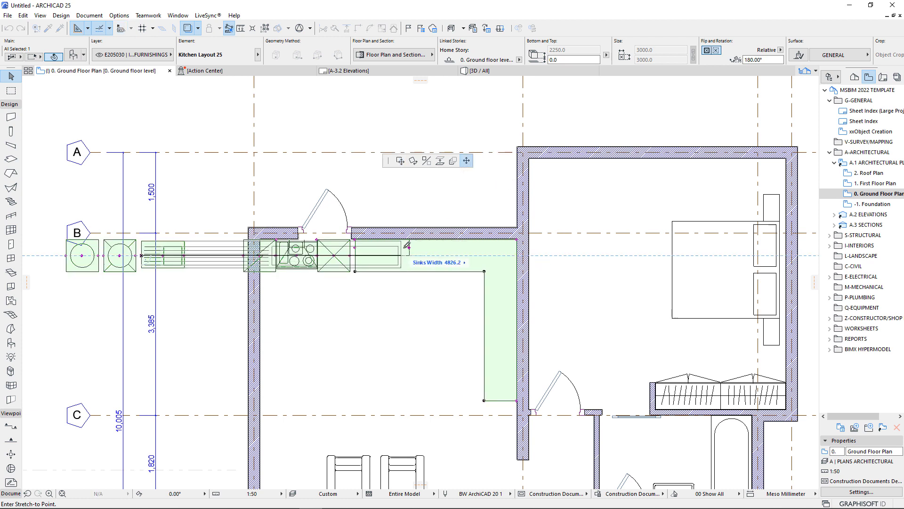
left_click(400, 162)
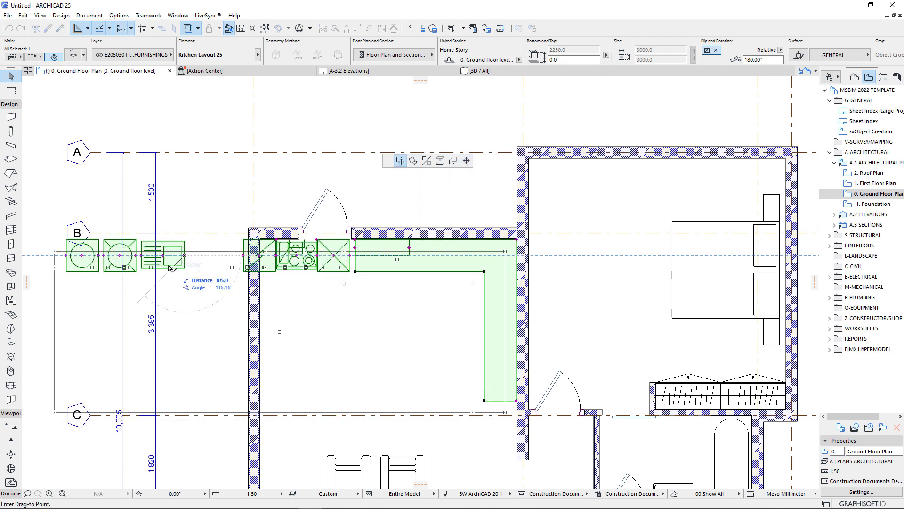
left_click(466, 160)
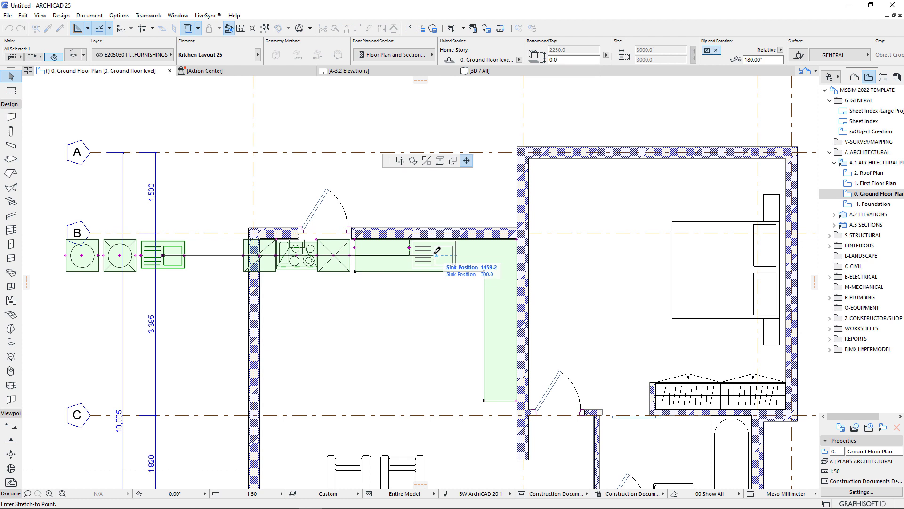
left_click(436, 253)
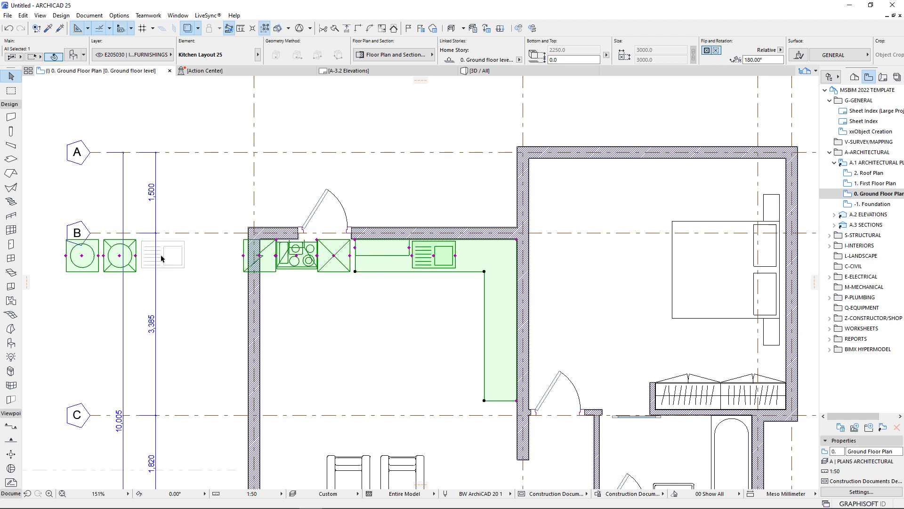
- Move the cooktop onto the counter leg along the grid 2 wall and shift it slightly farther from the corner
left_click(296, 256)
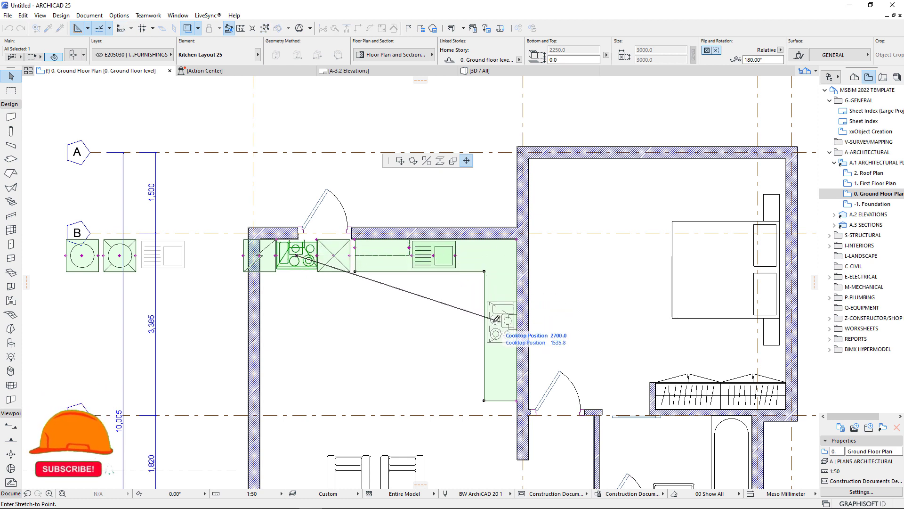
left_click(494, 322)
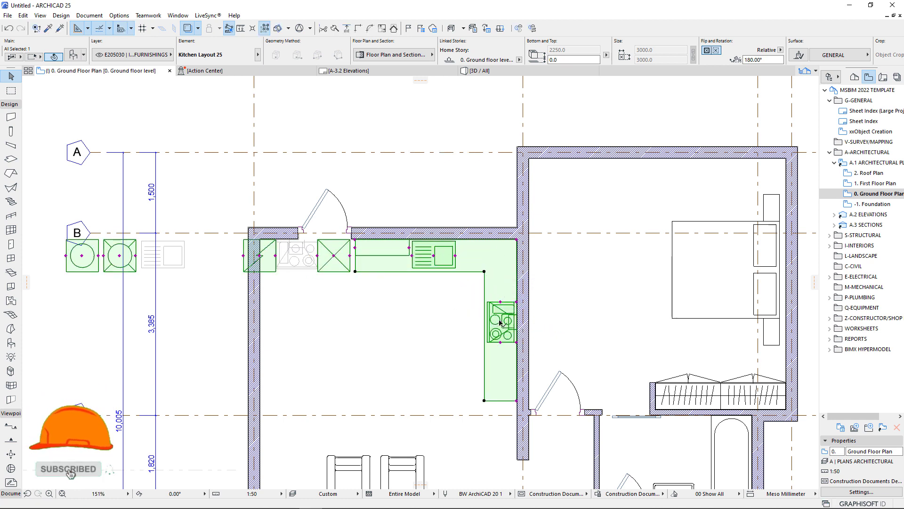
left_click(500, 323)
left_click(502, 329)
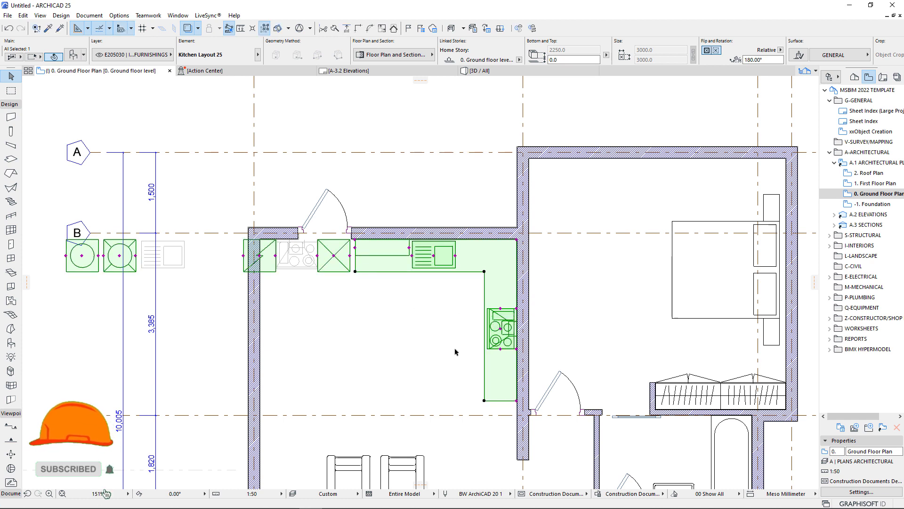
- Move the washer onto the grid B counter, between the sink and the counter's open end
left_click(82, 255)
left_click(82, 255)
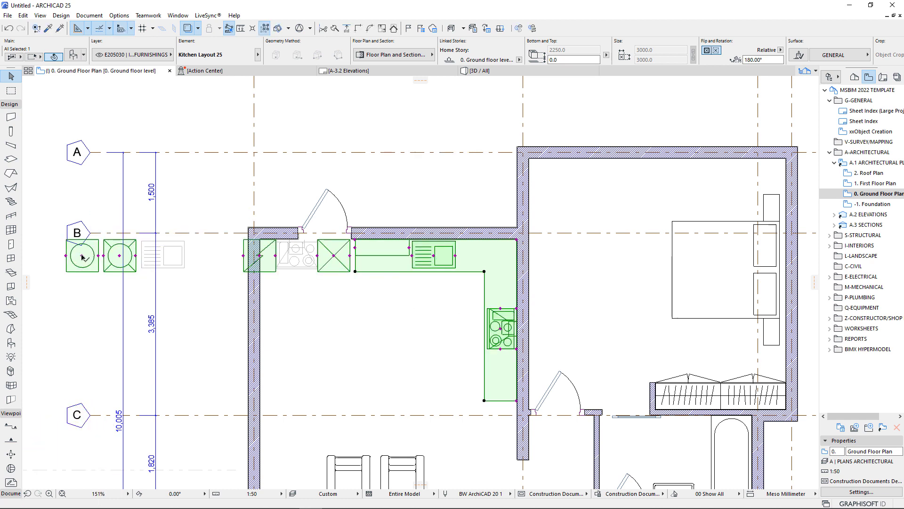
left_click(81, 255)
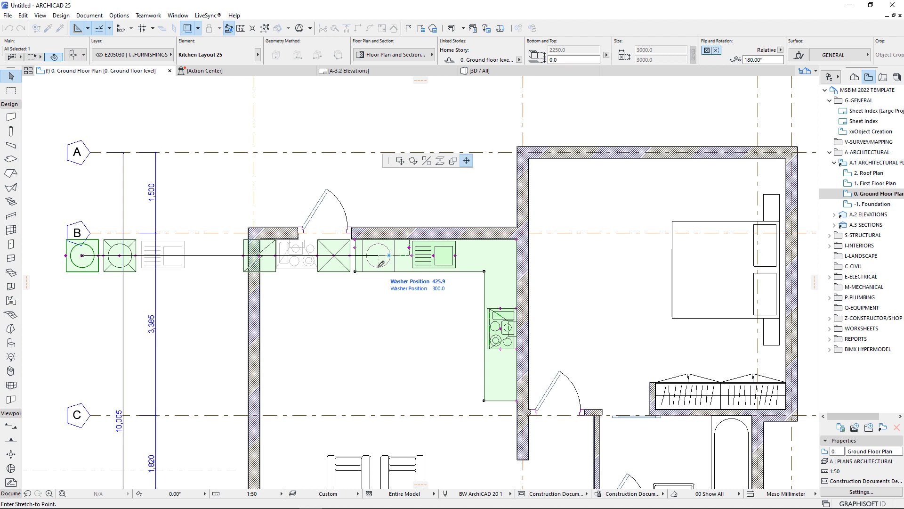
left_click(384, 264)
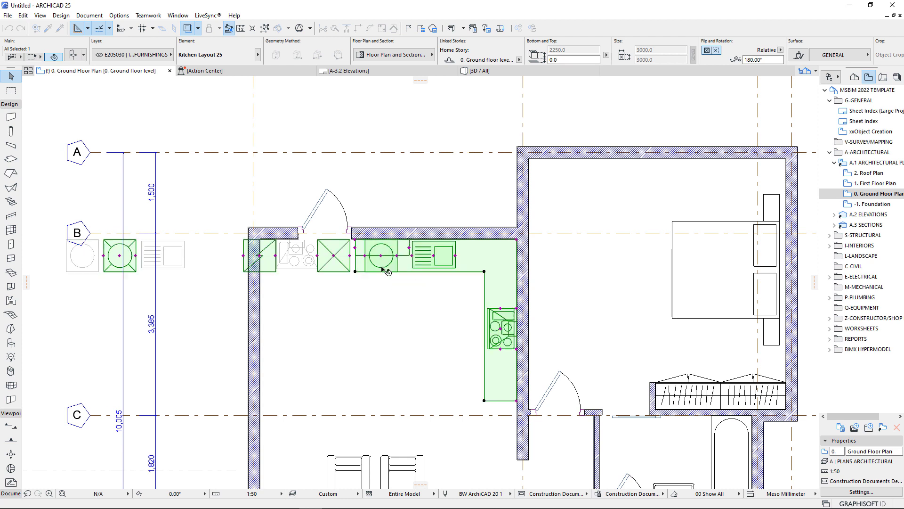
- Move the dishwasher between the sink and the corner, and shift the sink toward the washer to about 1267 mm
left_click(119, 256)
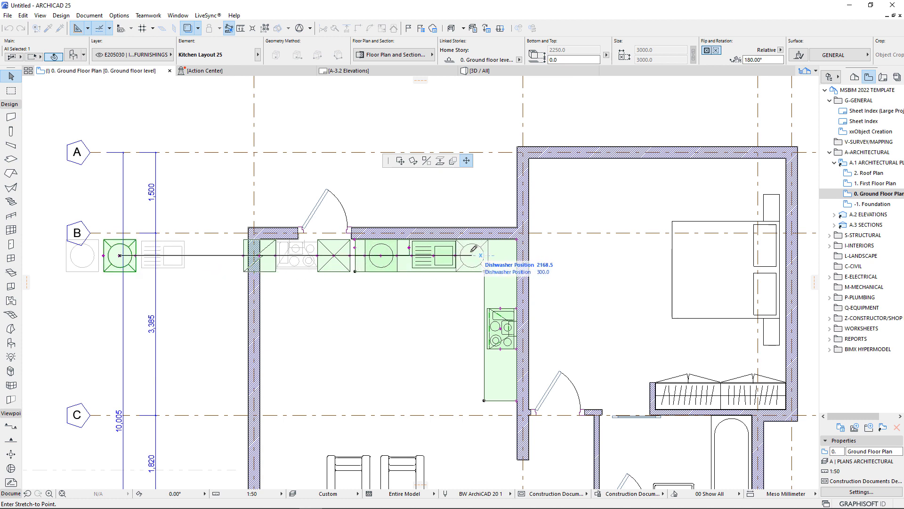
left_click(471, 255)
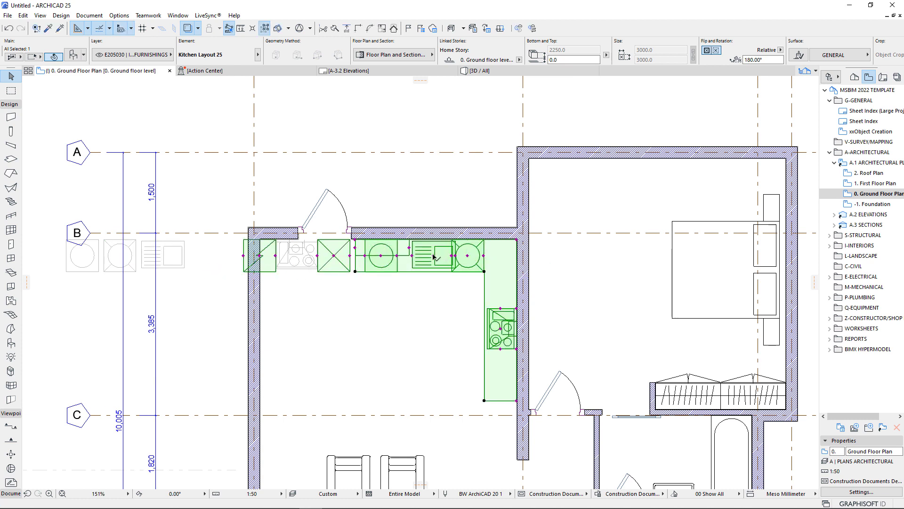
left_click(433, 256)
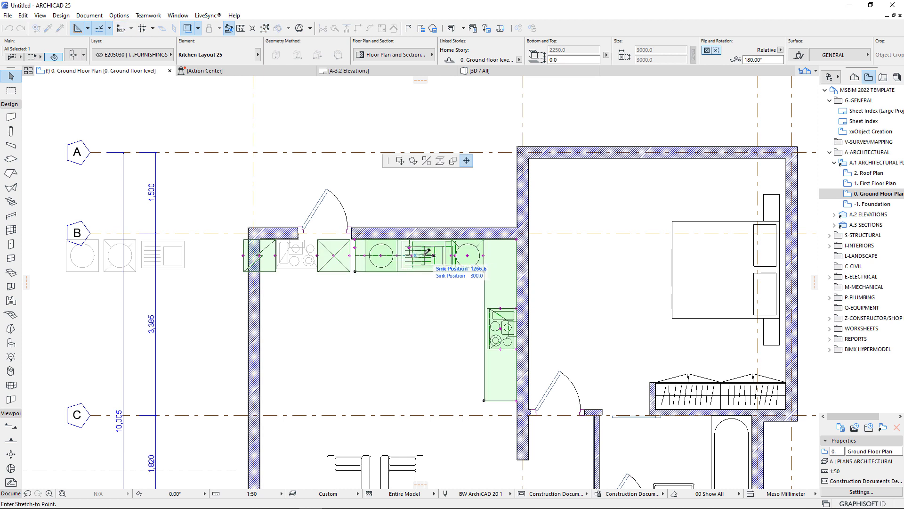
left_click(426, 254)
- Move the oven from the room's opposite wall corner to directly beneath the cooktop
scroll(469, 235, "up", 2)
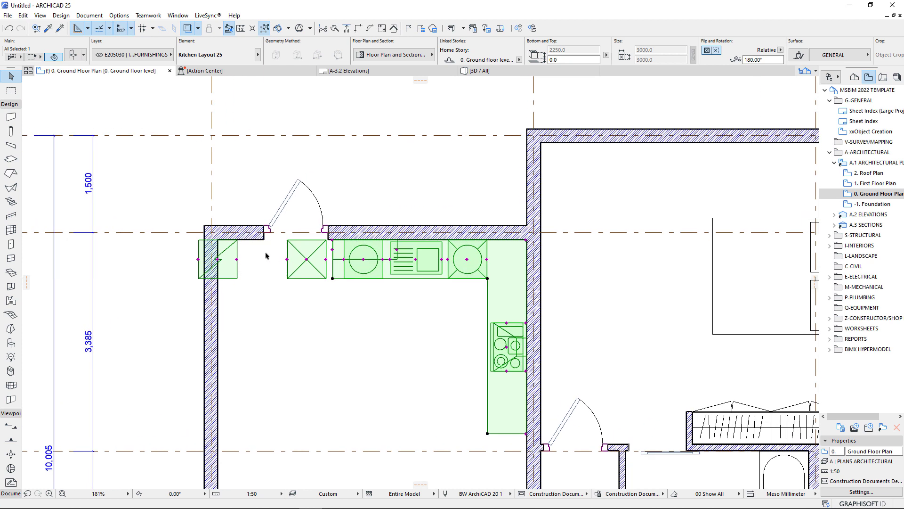
left_click(219, 260)
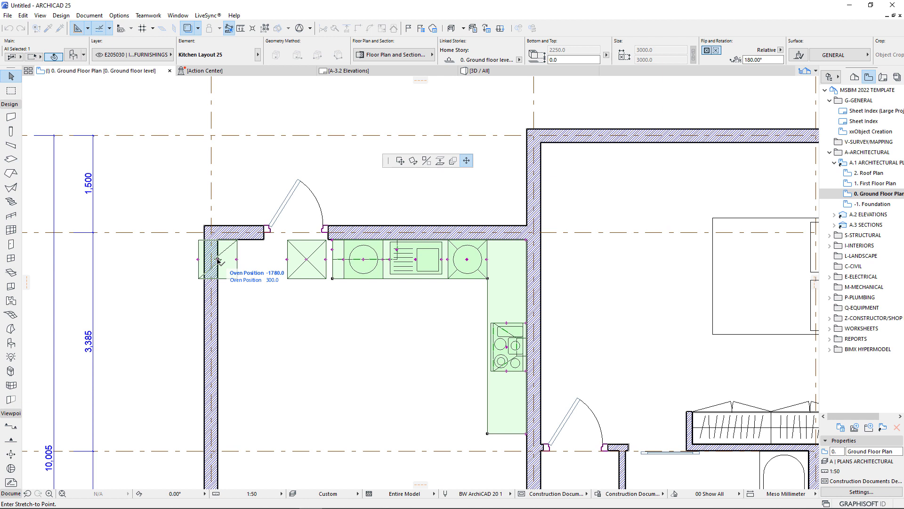
left_click(505, 345)
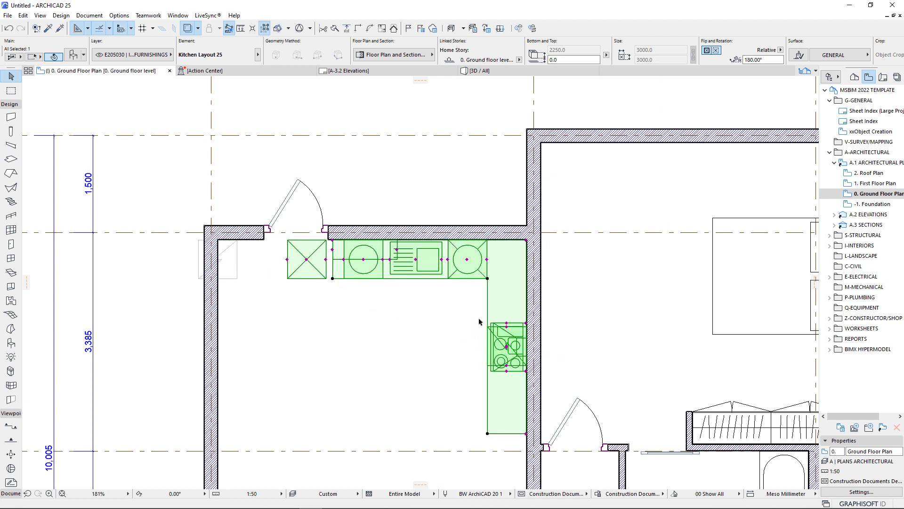
- Disable the Washers option in the placed kitchen layout's accessories and accept the settings
key("ctrl+t")
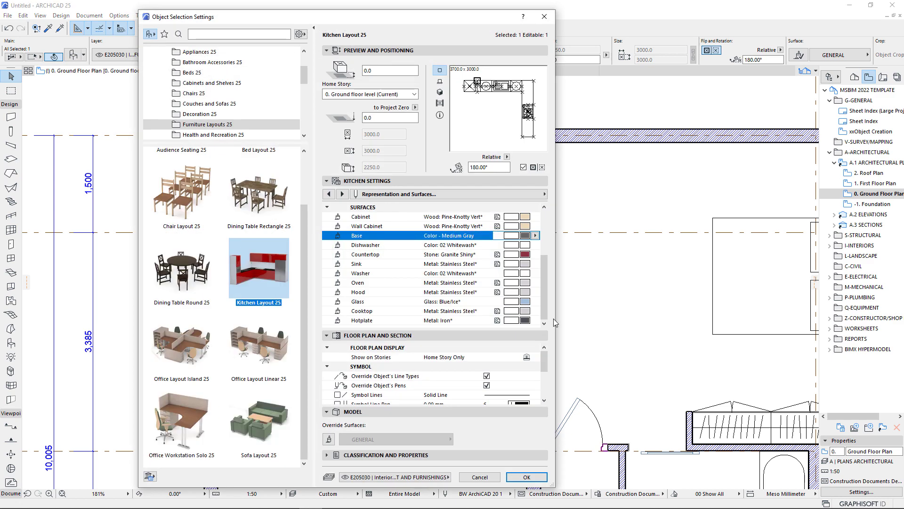
left_click(330, 194)
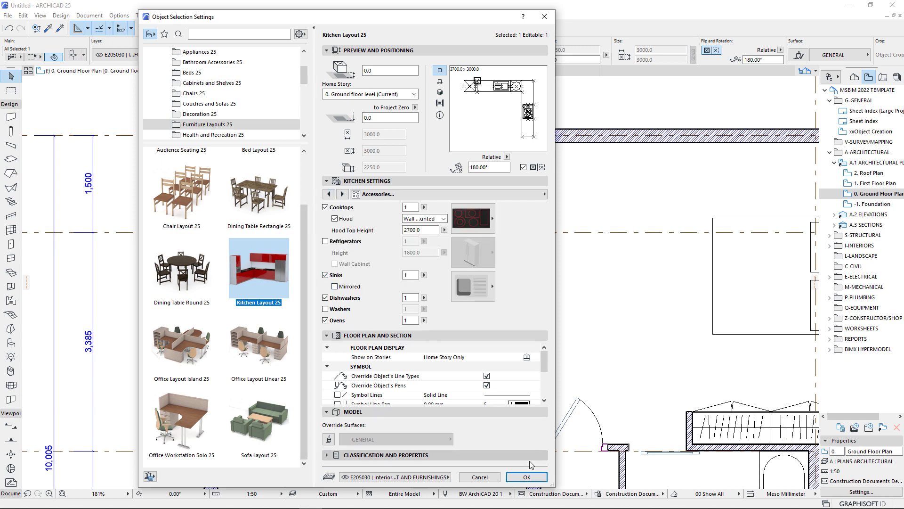
left_click(527, 476)
scroll(339, 248, "up", 1)
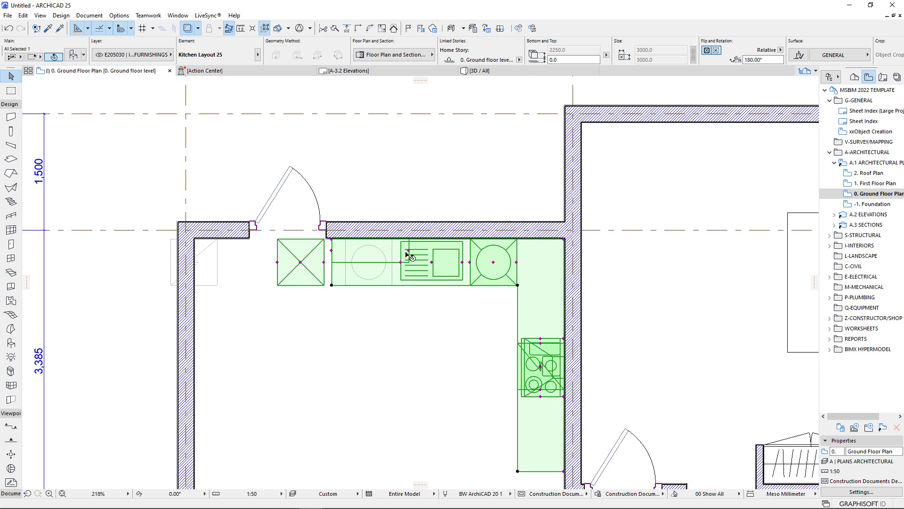
scroll(498, 256, "up", 3)
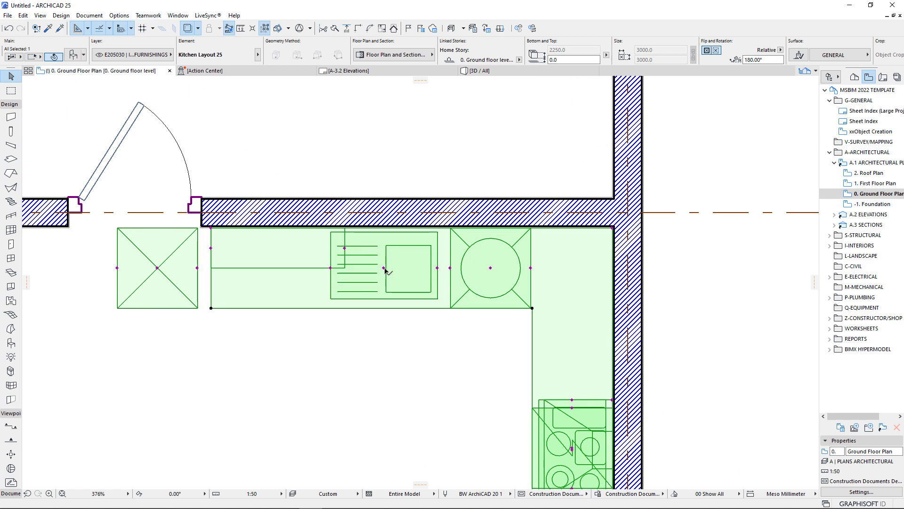
- Shift the sink closer to the dishwasher and shorten the wall cabinet beside it to about 905 mm, clear of the sink
left_click(384, 269)
left_click(391, 268)
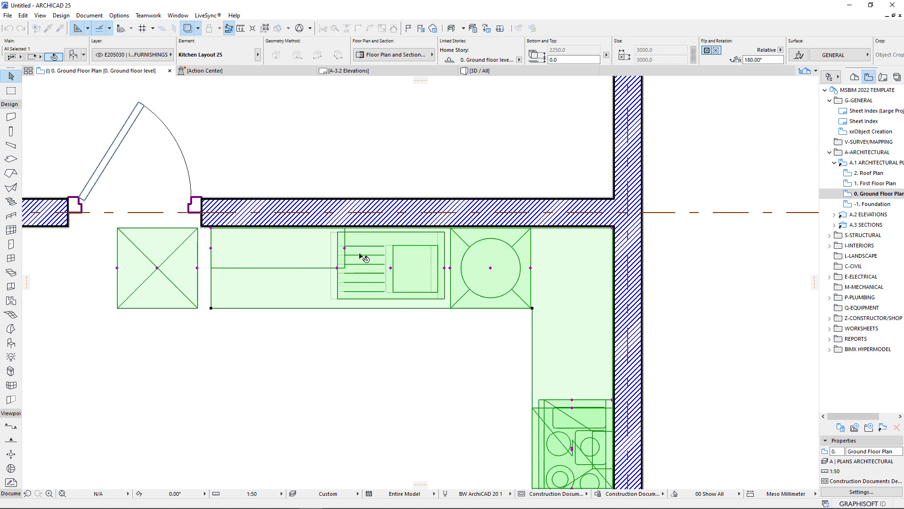
left_click(345, 248)
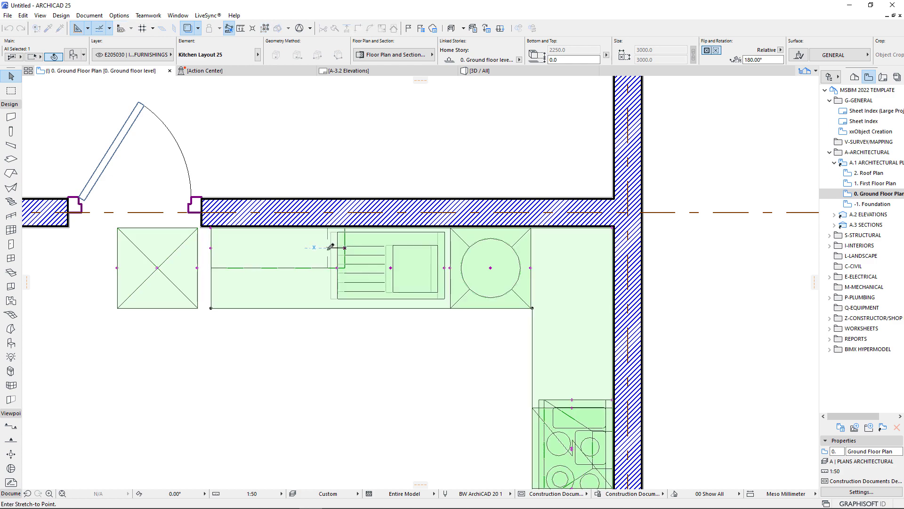
left_click(331, 248)
left_click(328, 247)
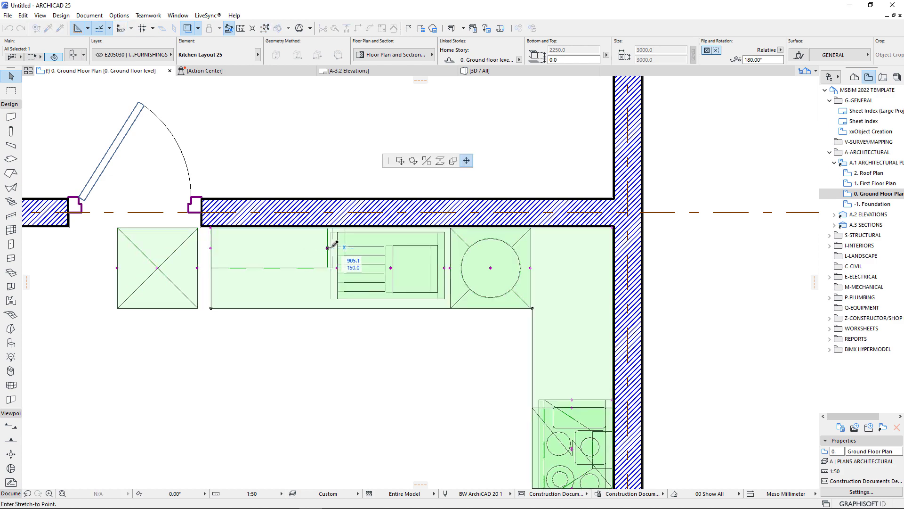
left_click(333, 244)
scroll(323, 254, "down", 4)
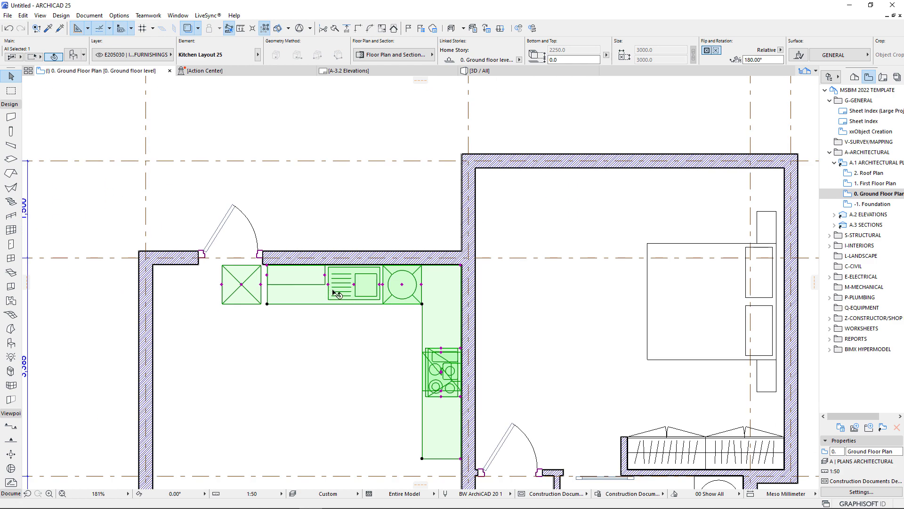
- Move the tall cabinet from beside the entrance door to the open end of the counter leg near grid C
left_click(242, 285)
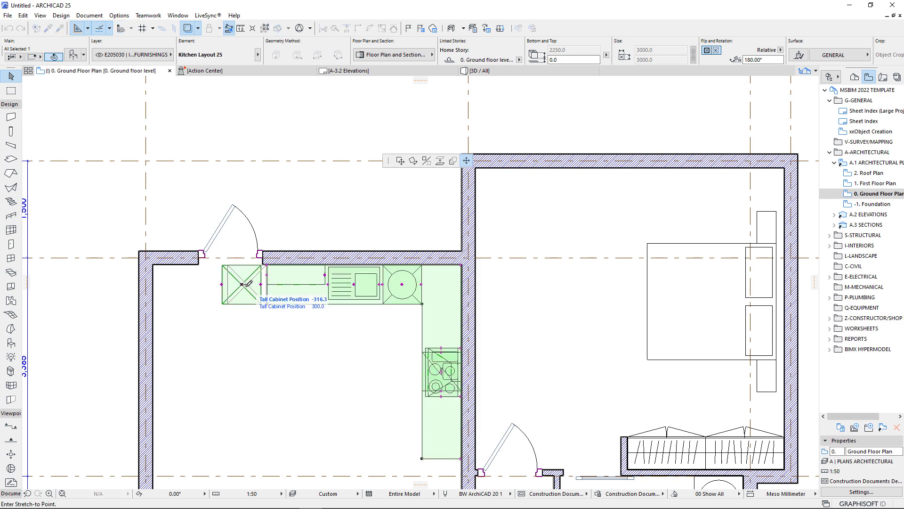
scroll(252, 276, "down", 3)
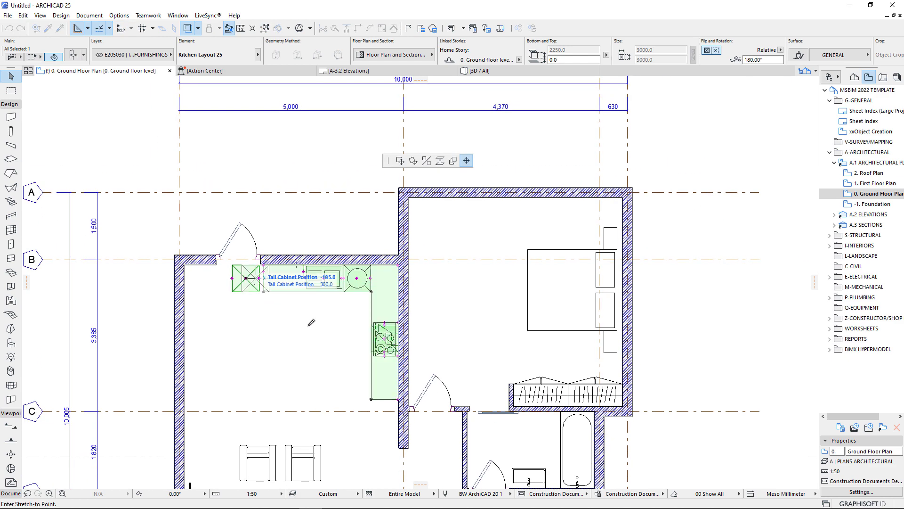
left_click(383, 412)
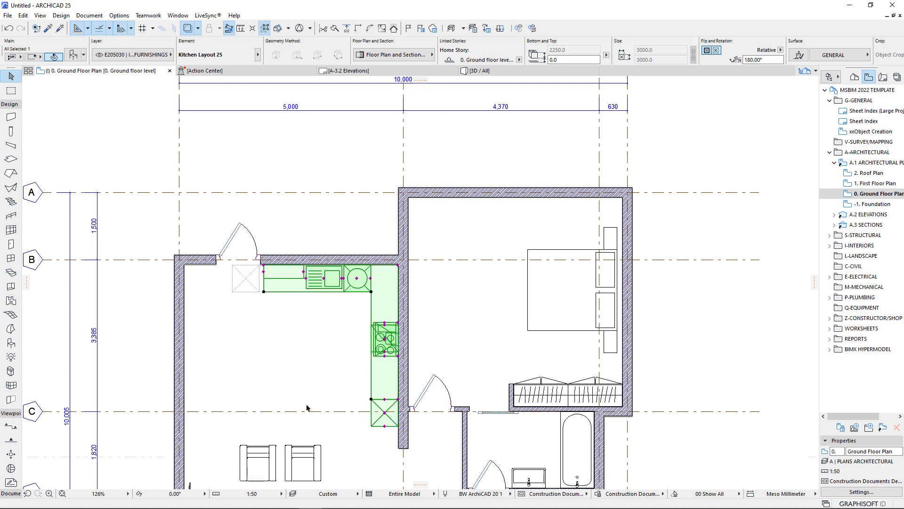
- Move the tall cabinet close to the cooktop and shorten the counter leg to about 2317 mm to meet the cabinet's edge
scroll(366, 370, "down", 2)
scroll(377, 368, "up", 4)
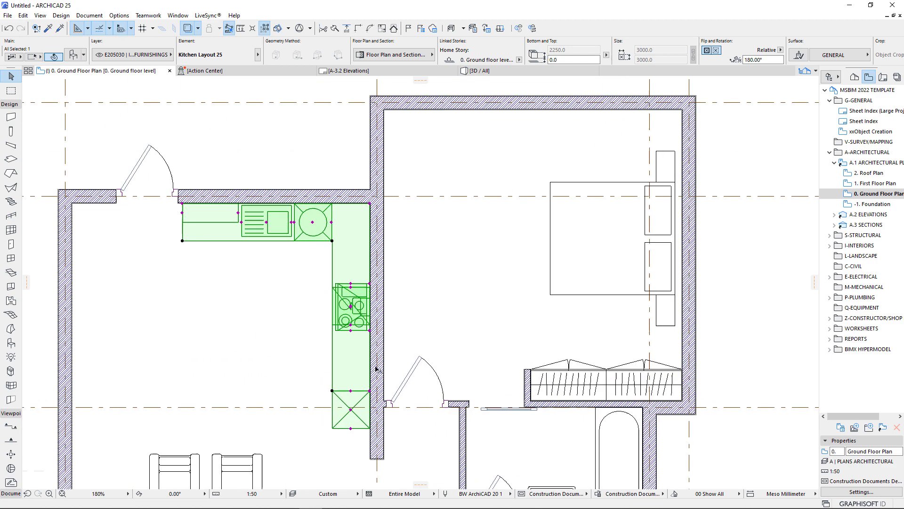
left_click(351, 413)
left_click(350, 369)
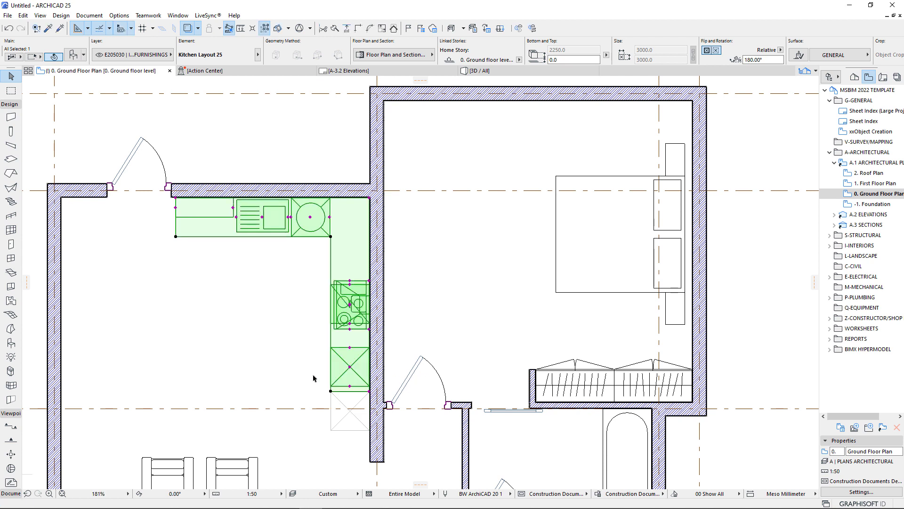
left_click(369, 391)
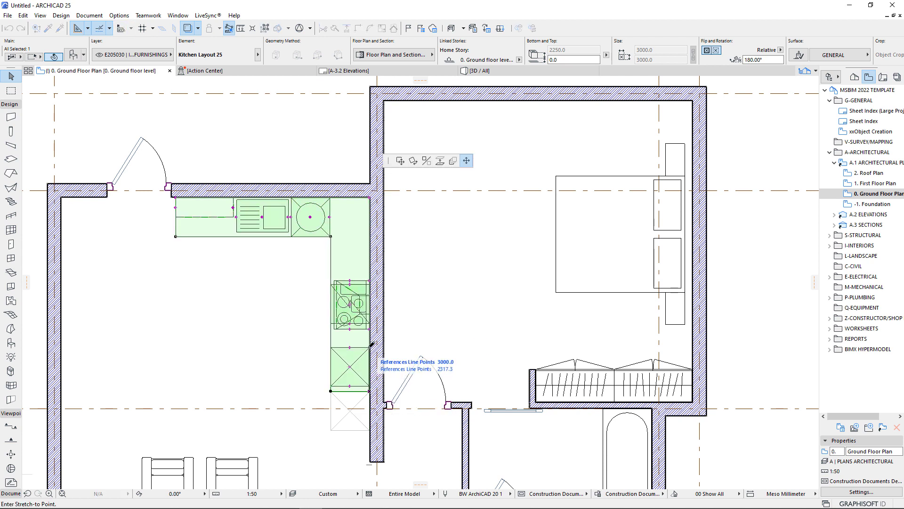
left_click(394, 359)
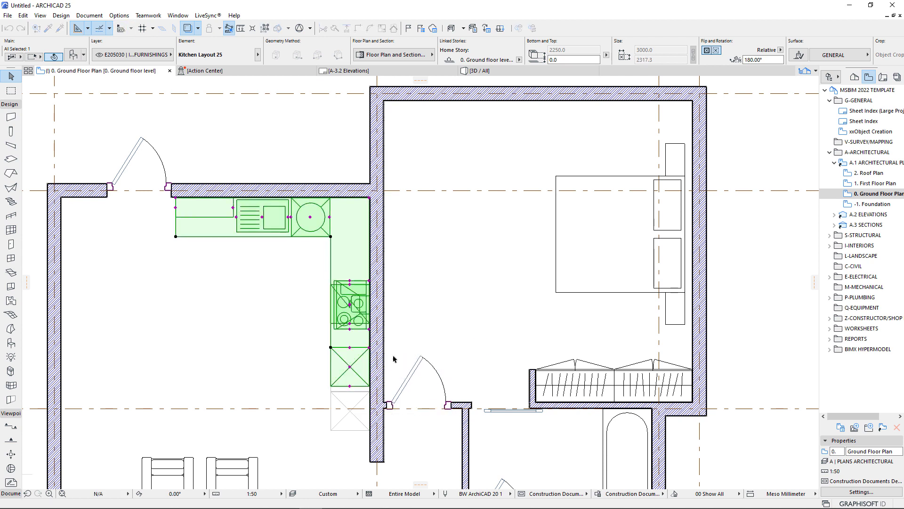
left_click(349, 386)
key("Escape")
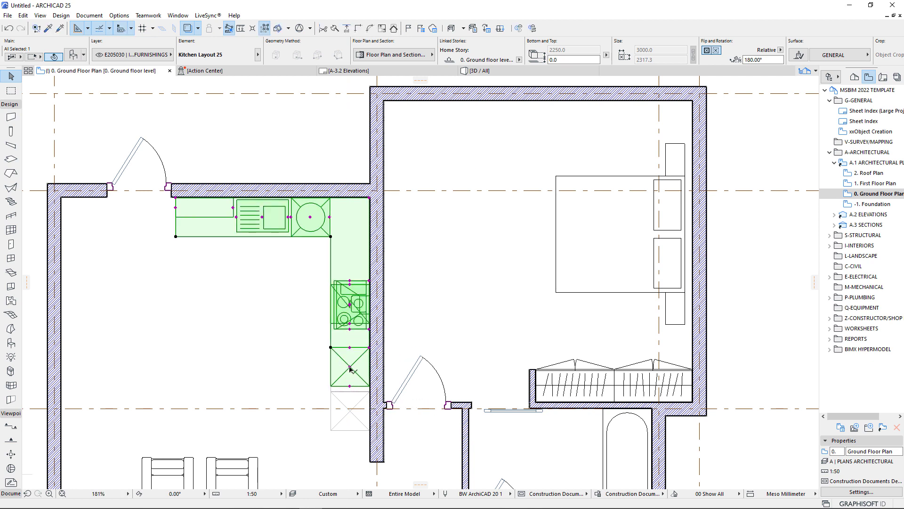
- Move the tall cabinet away from the cooktop to end at grid C, and extend the counter leg to meet it
left_click(350, 367)
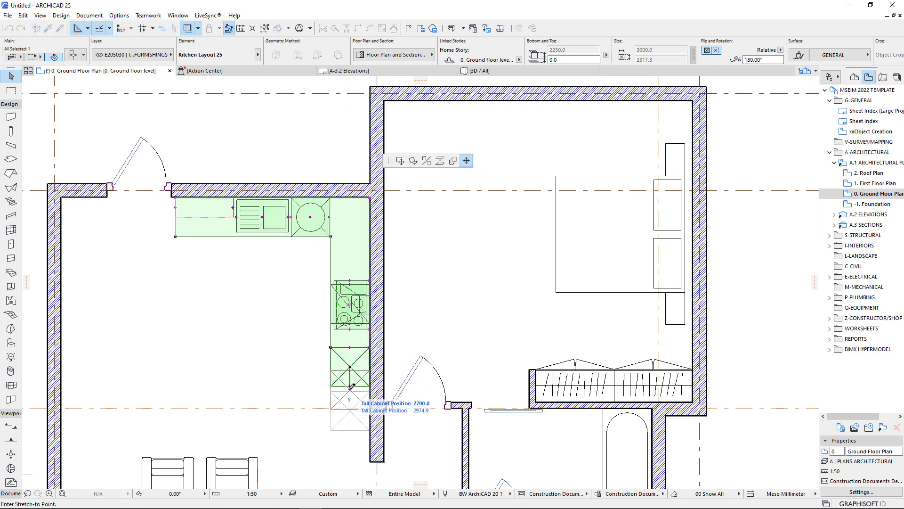
left_click(351, 386)
left_click(370, 348)
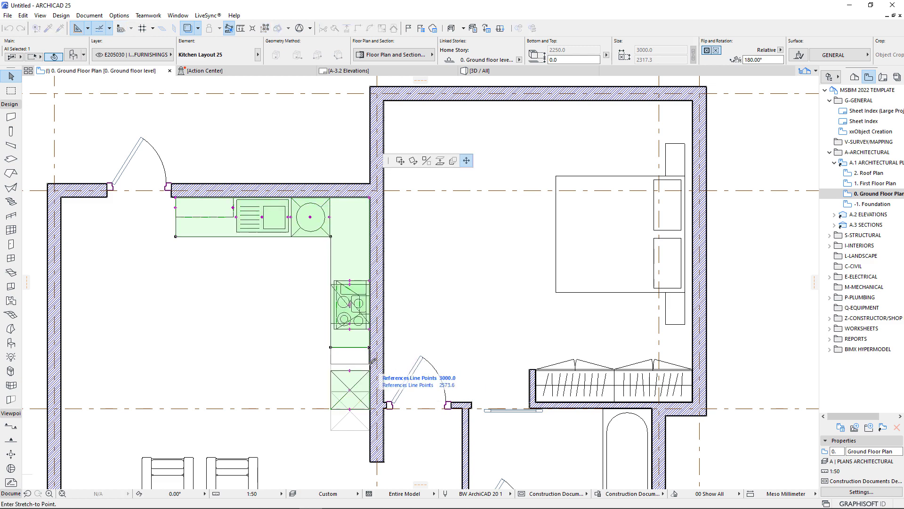
left_click(370, 370)
left_click(291, 360)
- Open the 3D view and examine the kitchen and living room furniture from inside the room
scroll(391, 379, "down", 2)
scroll(389, 380, "down", 2)
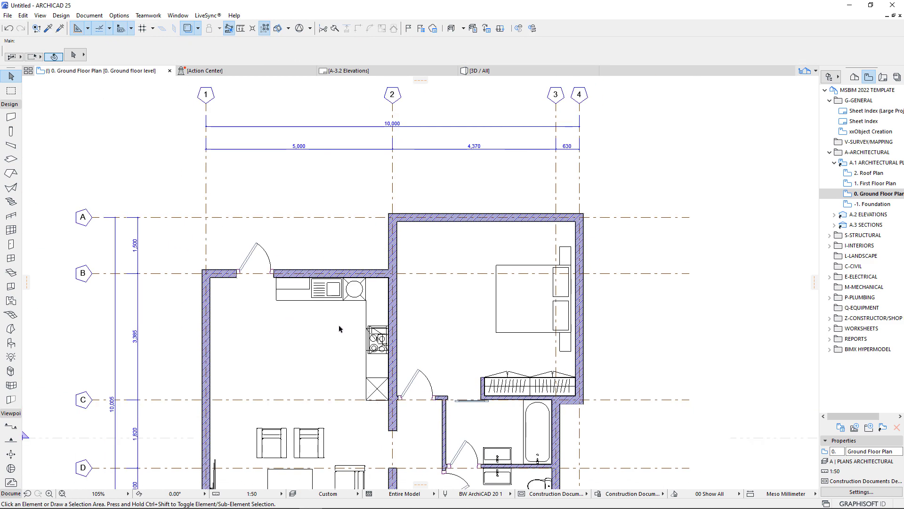
scroll(334, 315, "down", 3)
left_click(499, 70)
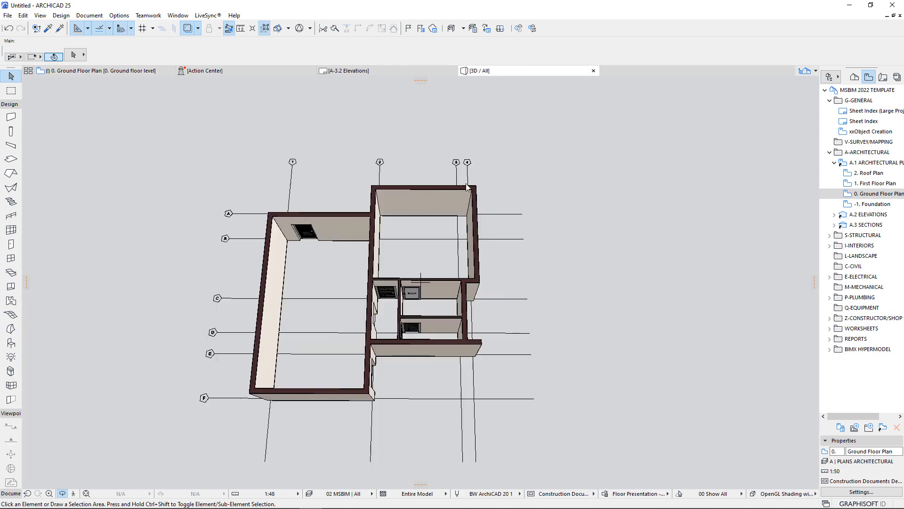
scroll(339, 291, "up", 4)
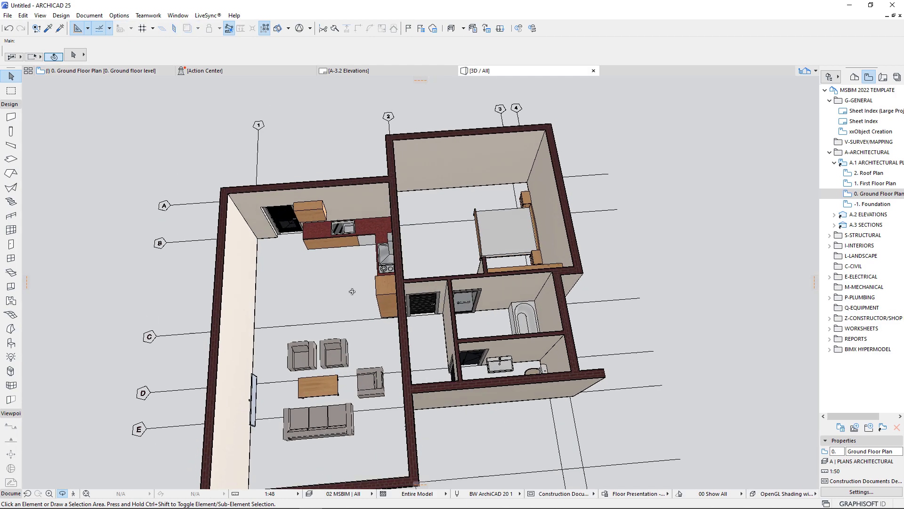
middle_click_drag(352, 292, 210, 325, "shift")
scroll(231, 311, "up", 5)
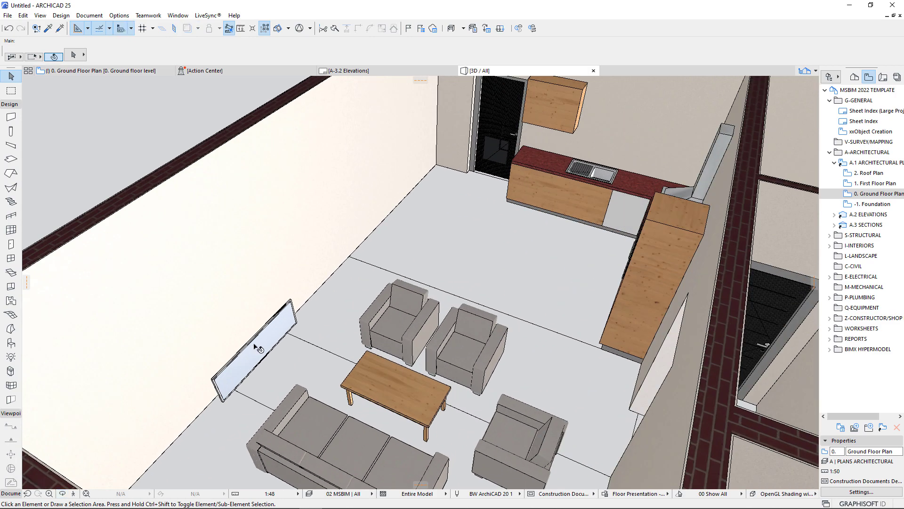
- Turn off Uniform Frame Widths for the wall-mounted flat panel TV and set its screen height to 600 mm
left_click(258, 349)
left_click(73, 55)
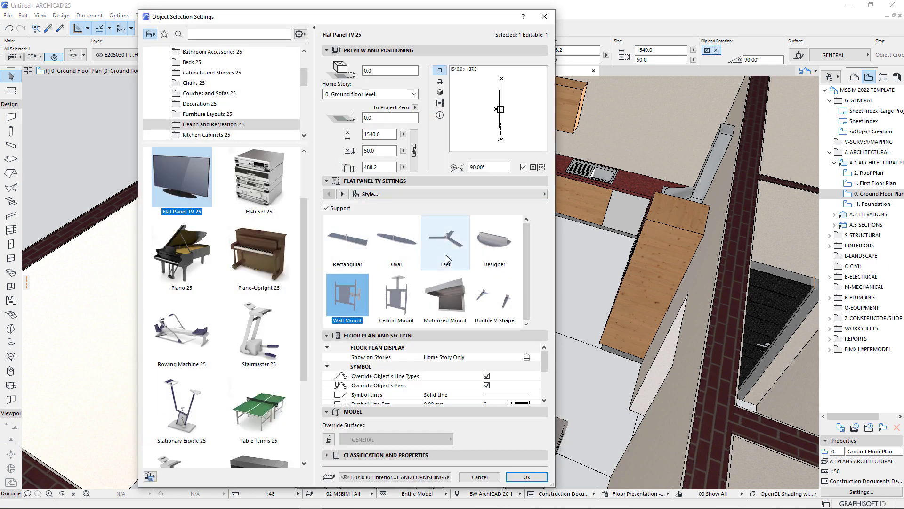
left_click(343, 194)
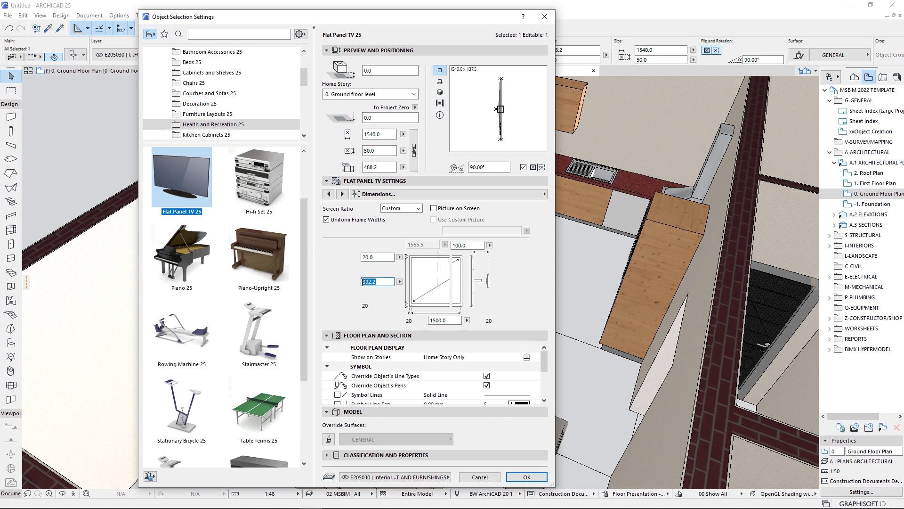
left_click(326, 220)
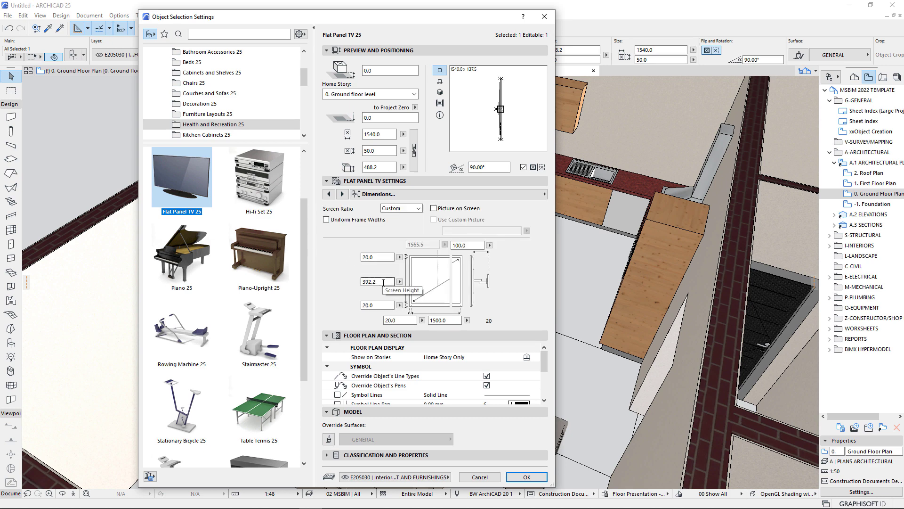
left_click_drag(383, 282, 354, 284)
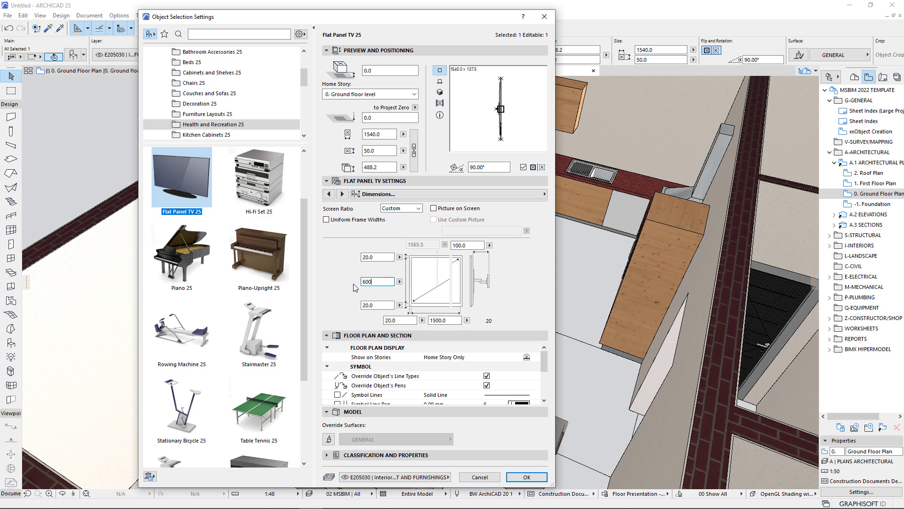
type("600")
key("Return")
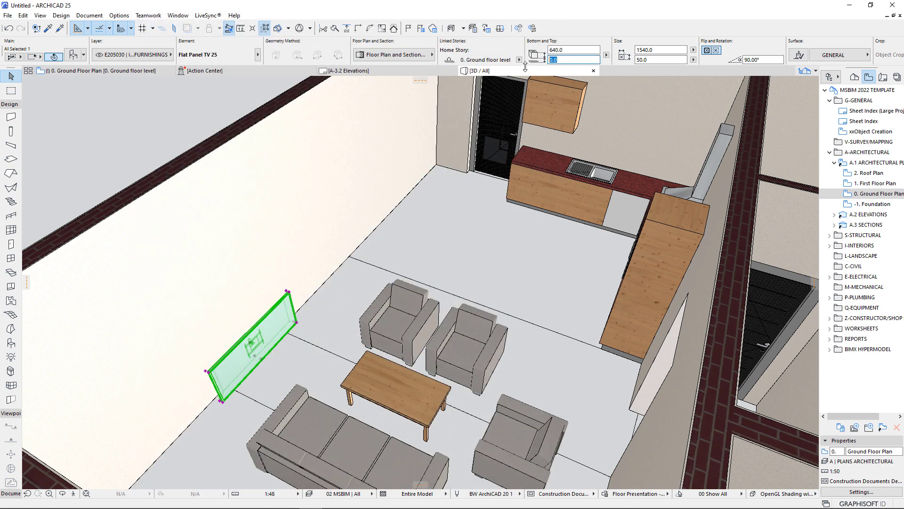
- Raise the TV's base elevation to 700 mm and set its screen height to 800 mm
key("Return")
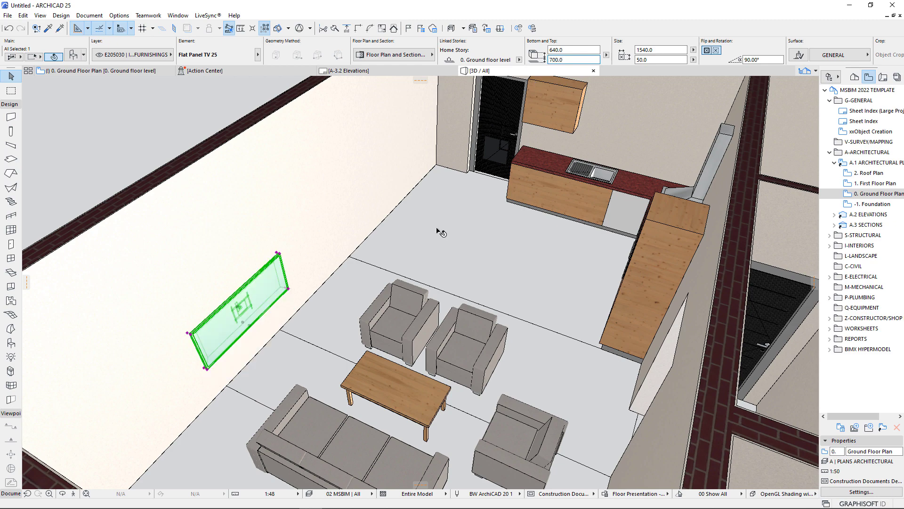
middle_click_drag(429, 277, 220, 288, "shift")
scroll(190, 277, "up", 2)
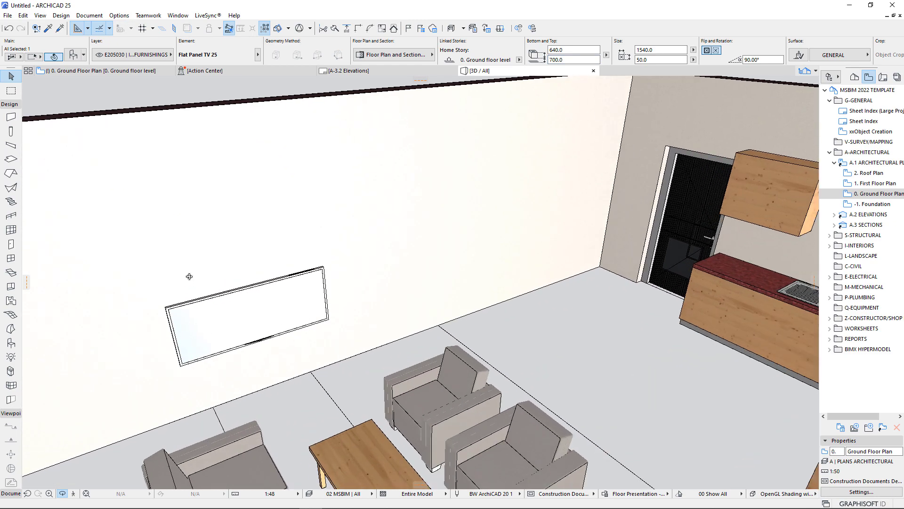
key("ctrl+t")
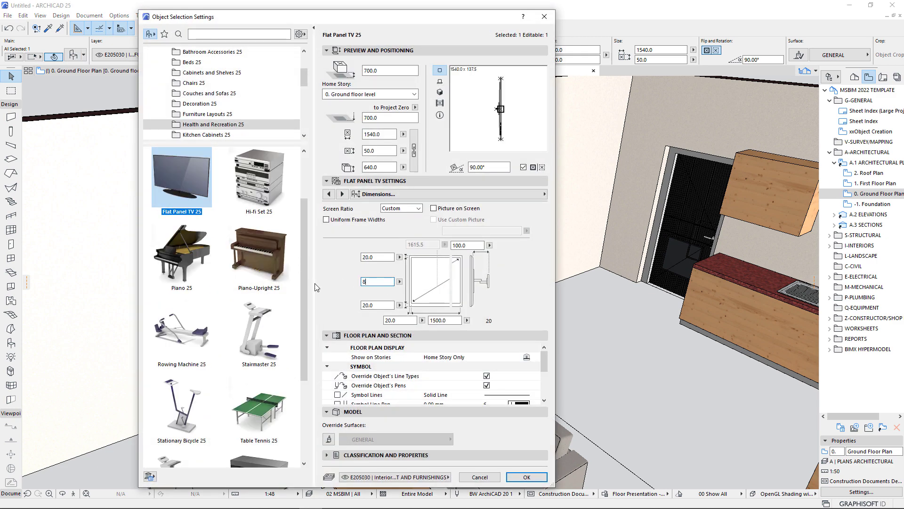
key("Return")
key("Escape")
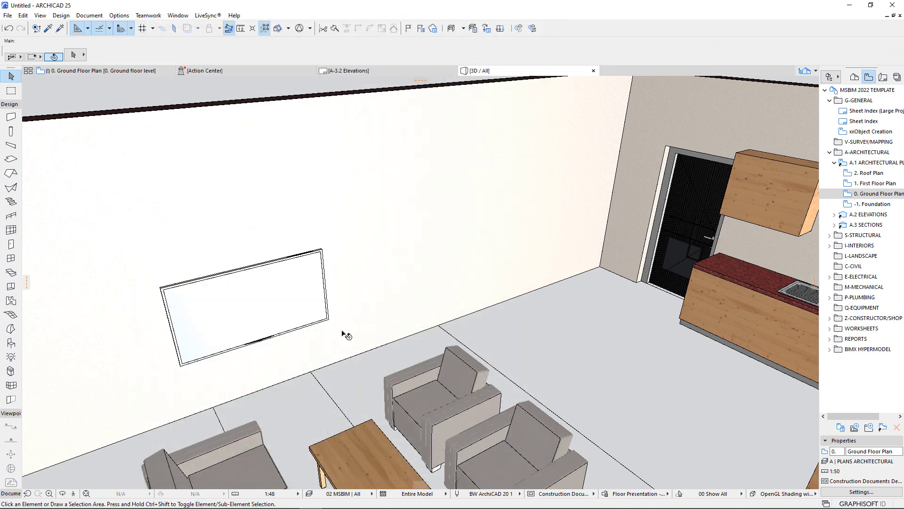
- Enable Picture on Screen for the flat panel TV on the living room wall and accept the settings
middle_click_drag(342, 332, 284, 295, "shift")
scroll(214, 332, "down", 4)
scroll(301, 295, "up", 4)
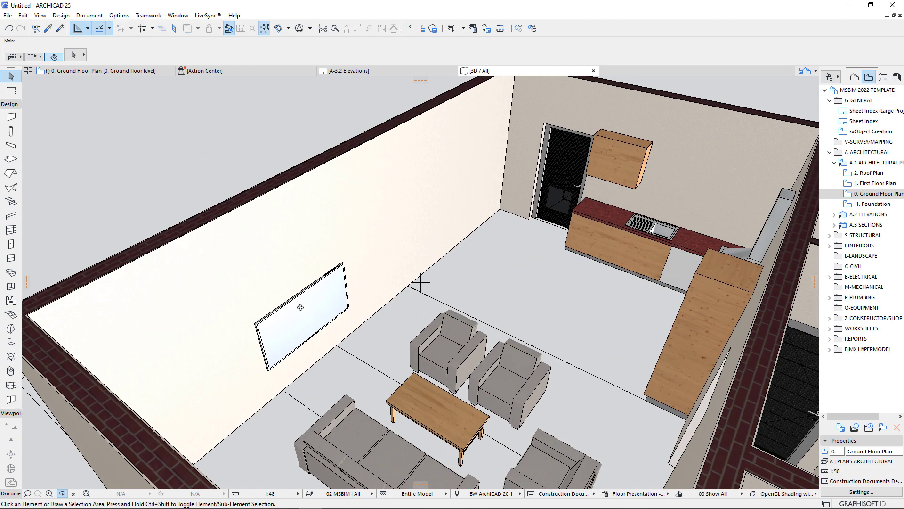
left_click(301, 307)
key("ctrl+t")
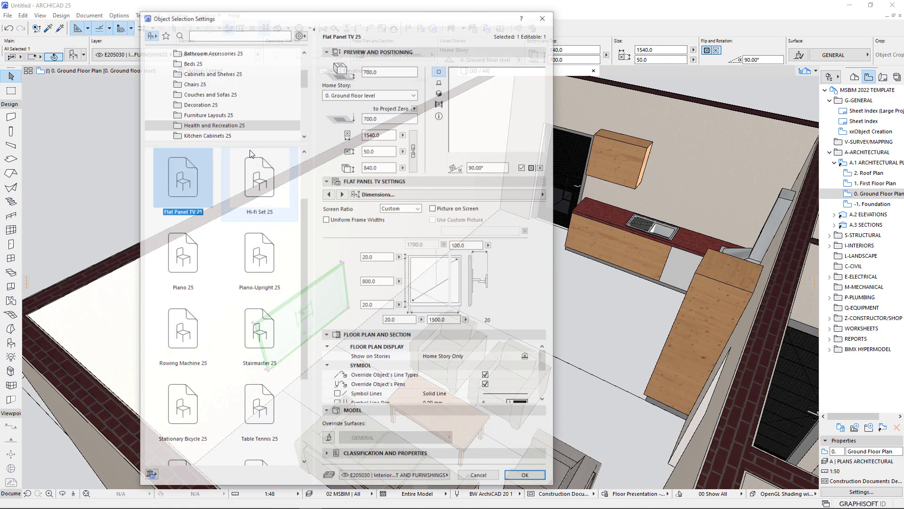
left_click(433, 208)
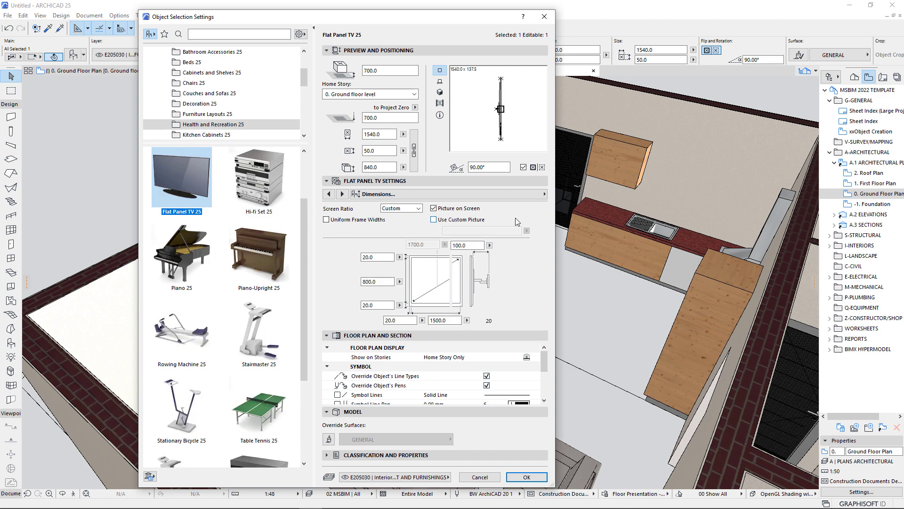
left_click(526, 476)
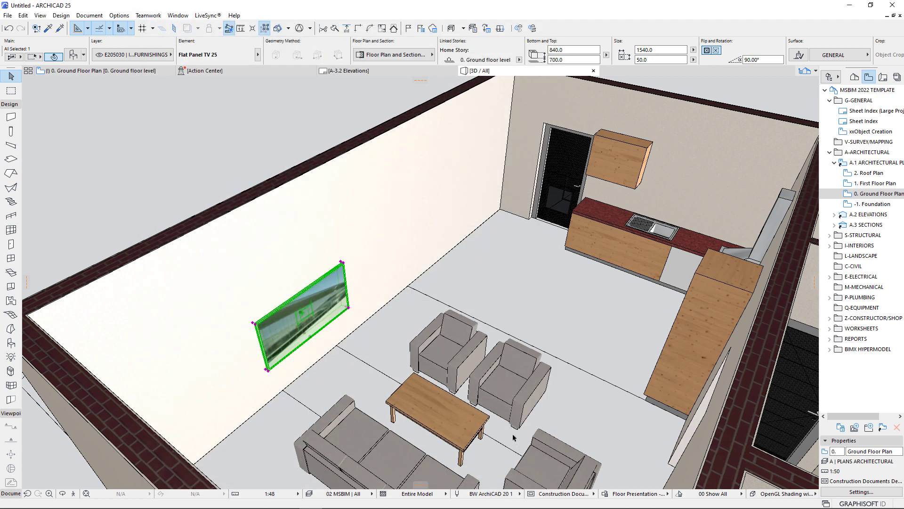
key("Escape")
- Orbit around the living room and kitchen in 3D to examine the counter, appliances, hood, and wall and tall cabinets
key("o")
scroll(257, 367, "down", 3)
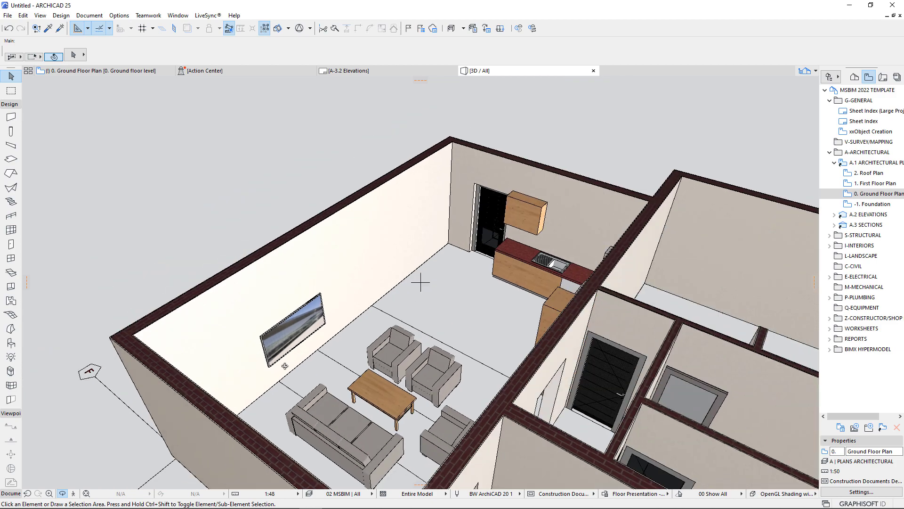
left_click_drag(284, 366, 319, 302)
scroll(525, 238, "up", 1)
scroll(525, 237, "up", 1)
scroll(359, 330, "up", 4)
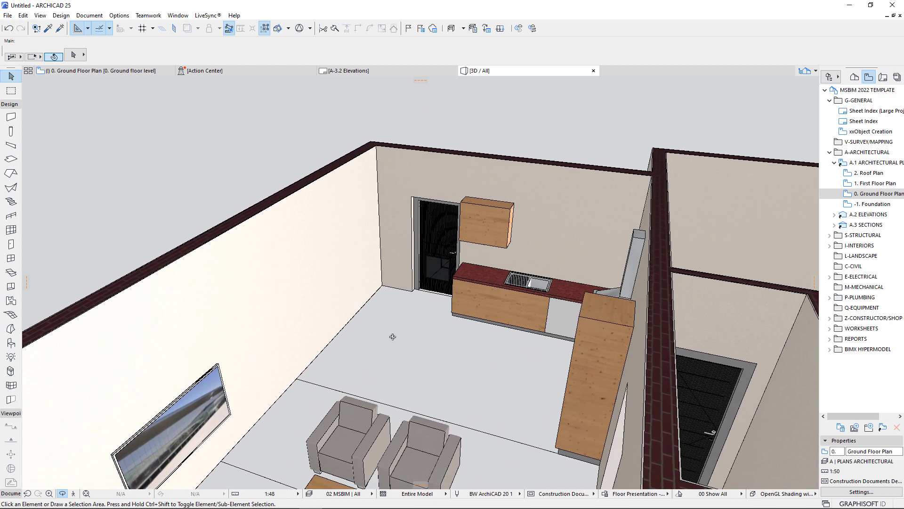
scroll(358, 316, "down", 1)
left_click_drag(451, 359, 505, 339)
scroll(642, 199, "up", 2)
scroll(642, 200, "up", 4)
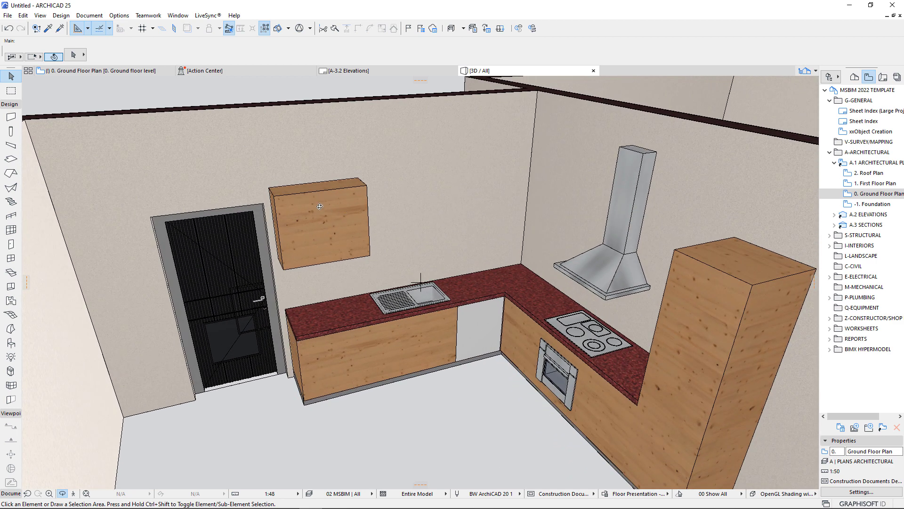
middle_click_drag(609, 377, 736, 297, "shift")
scroll(444, 318, "down", 3)
middle_click_drag(595, 346, 514, 373, "shift")
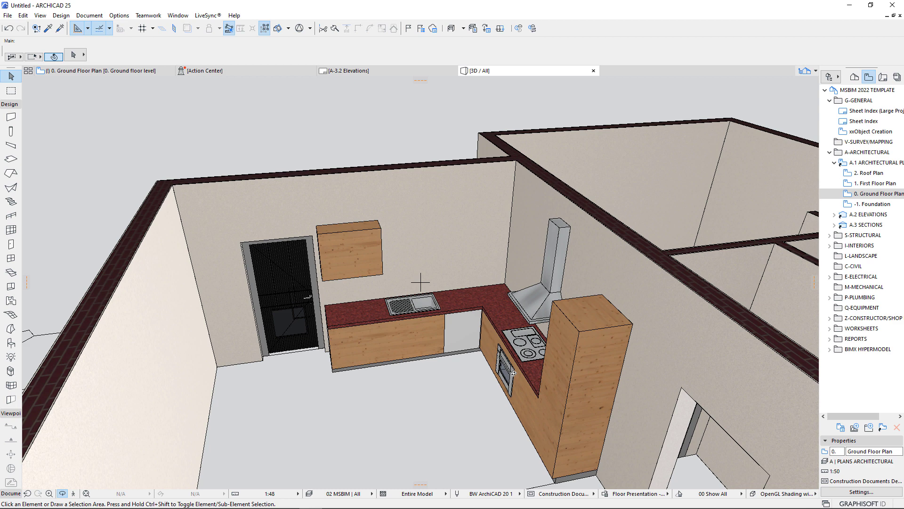
- Return to the ground floor plan, pick up the existing kitchen's settings for a new Kitchen Layout 25, and set its layout to Straight
scroll(421, 283, "down", 2)
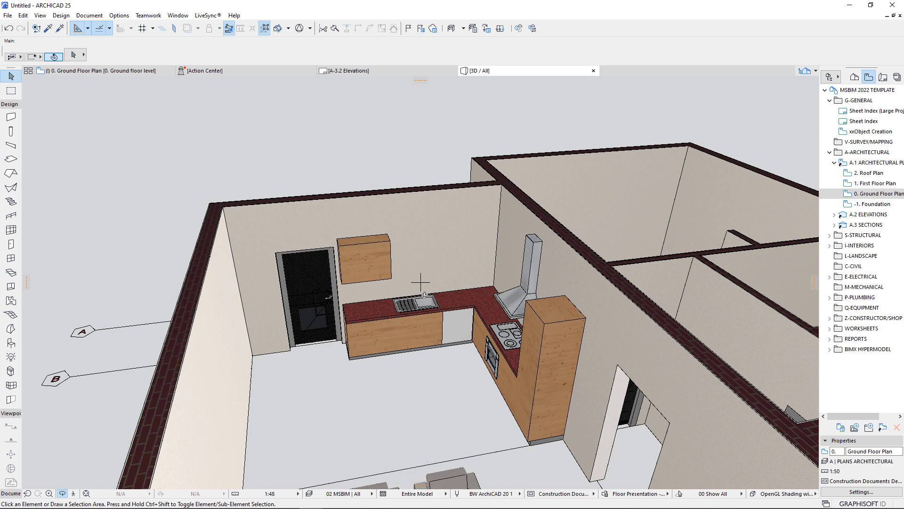
left_click_drag(408, 313, 321, 375)
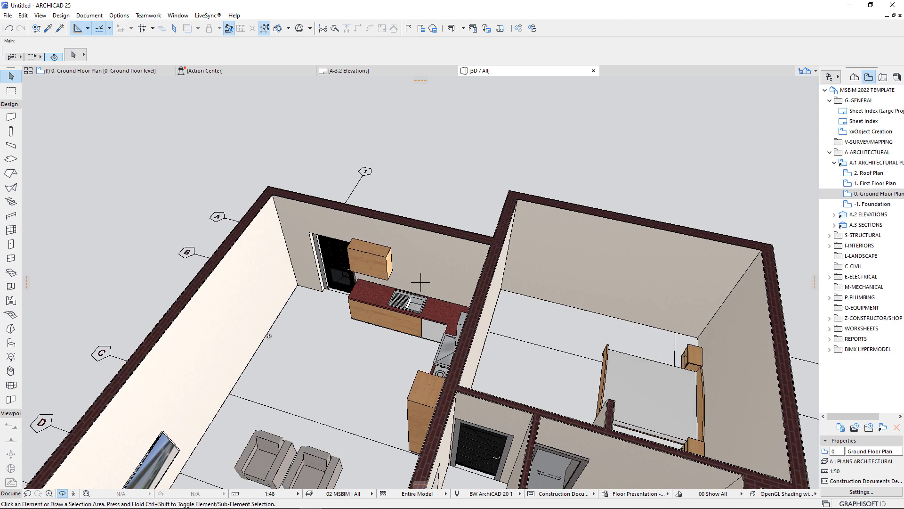
left_click(74, 71)
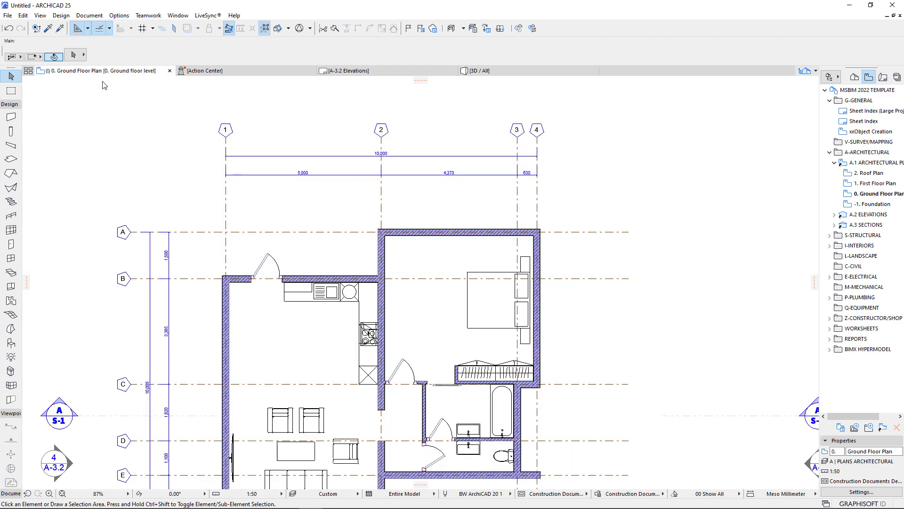
scroll(387, 314, "up", 3)
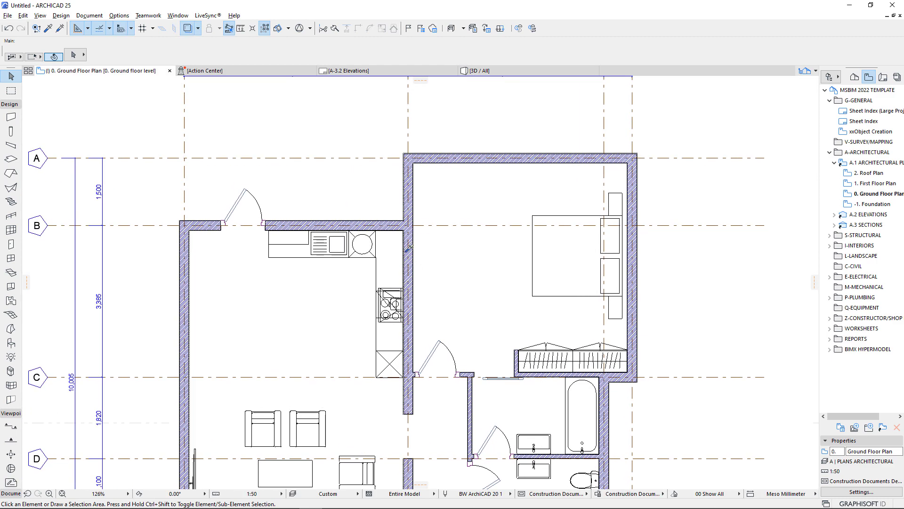
left_click(400, 251, "alt")
left_click(74, 55)
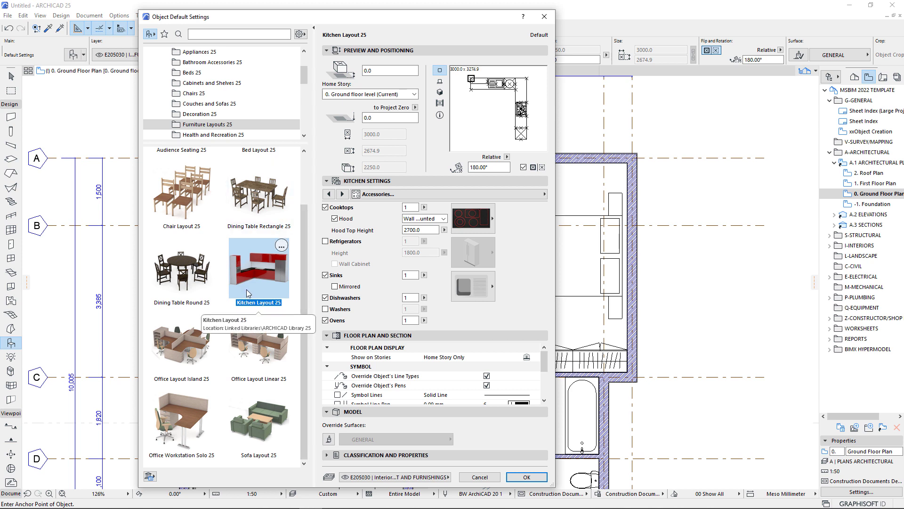
left_click(329, 194)
left_click(383, 217)
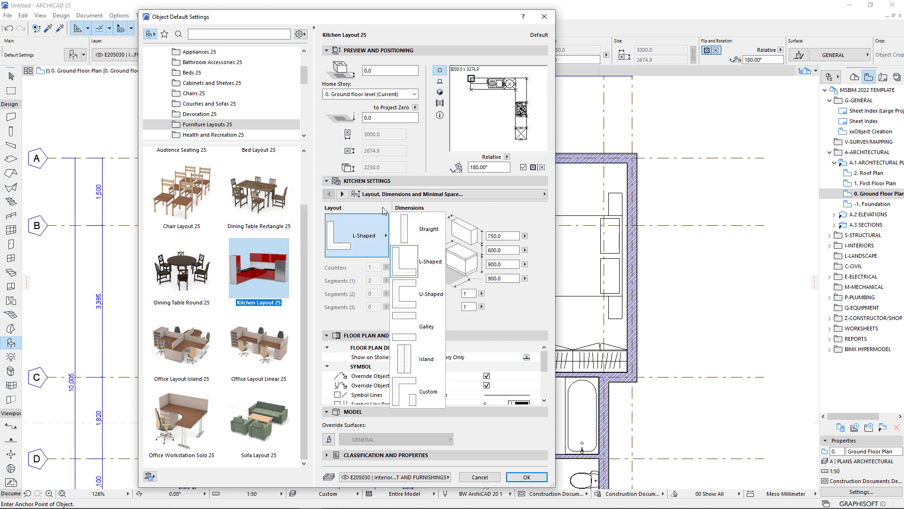
left_click(410, 230)
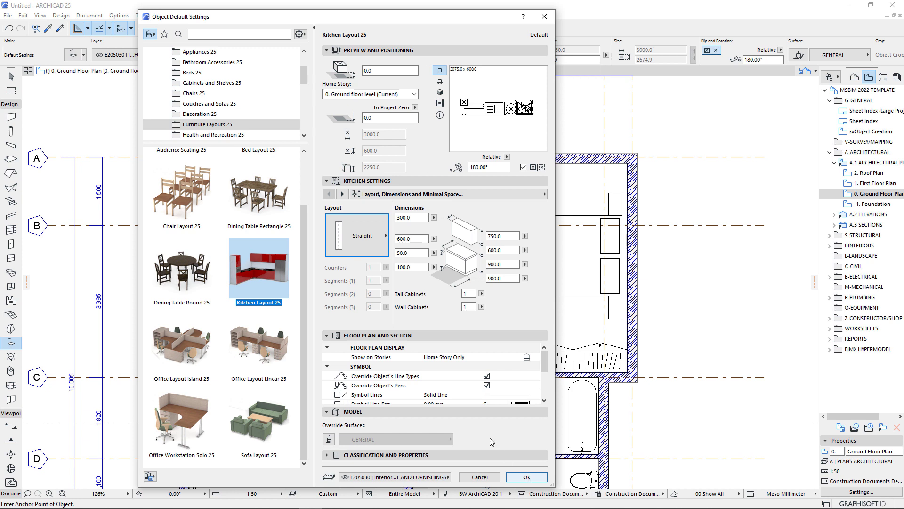
- Disable the new kitchen's ovens, dishwashers, sinks and cooktops, and enable its refrigerators
left_click(342, 194)
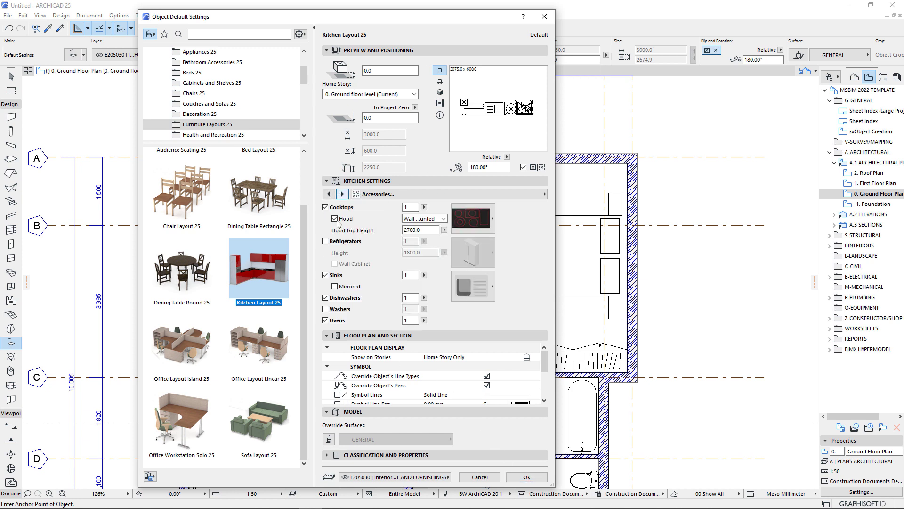
left_click(325, 320)
left_click(326, 298)
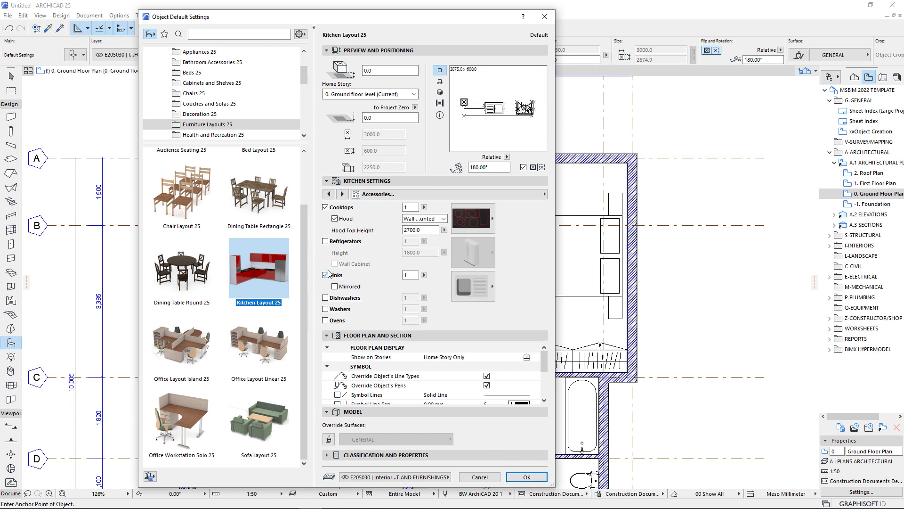
left_click(326, 275)
left_click(326, 241)
left_click(326, 207)
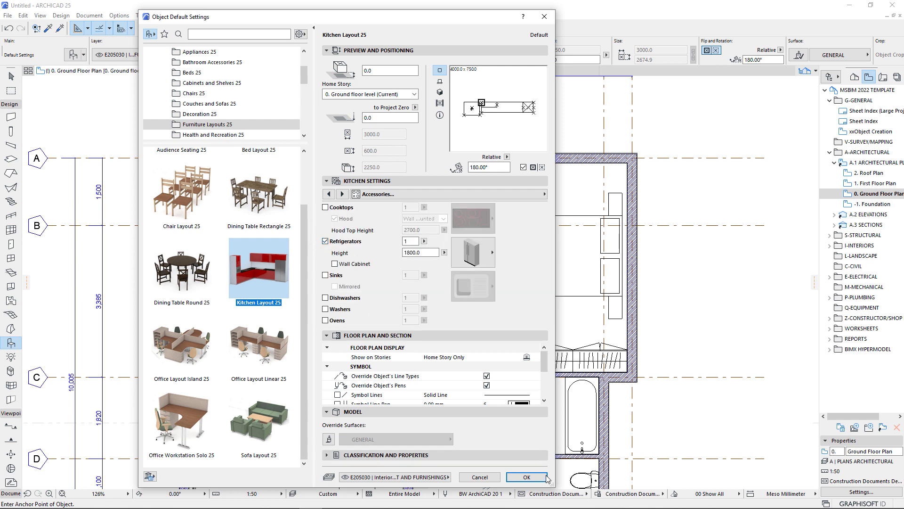
- Set the refrigerator type to Bottom Freezer, accept the settings, and place the straight kitchen in the open area facing the L-shaped counter
left_click(473, 255)
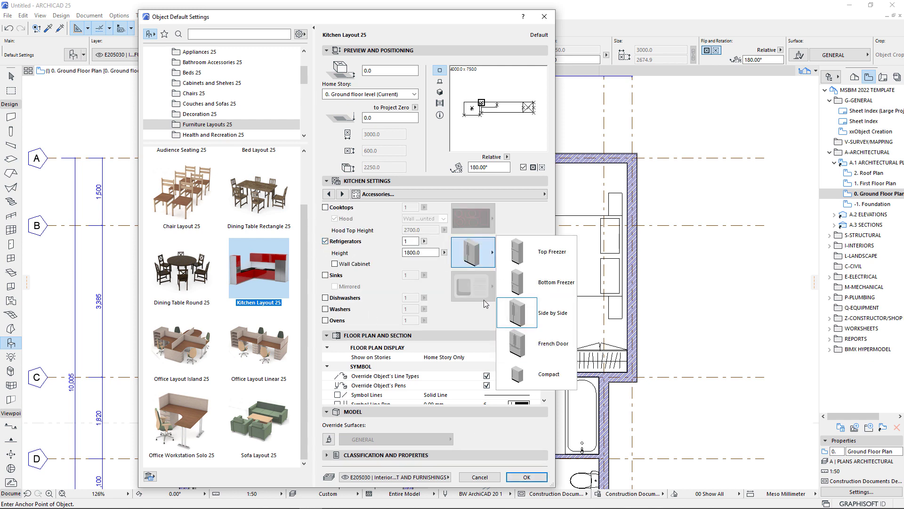
left_click(528, 290)
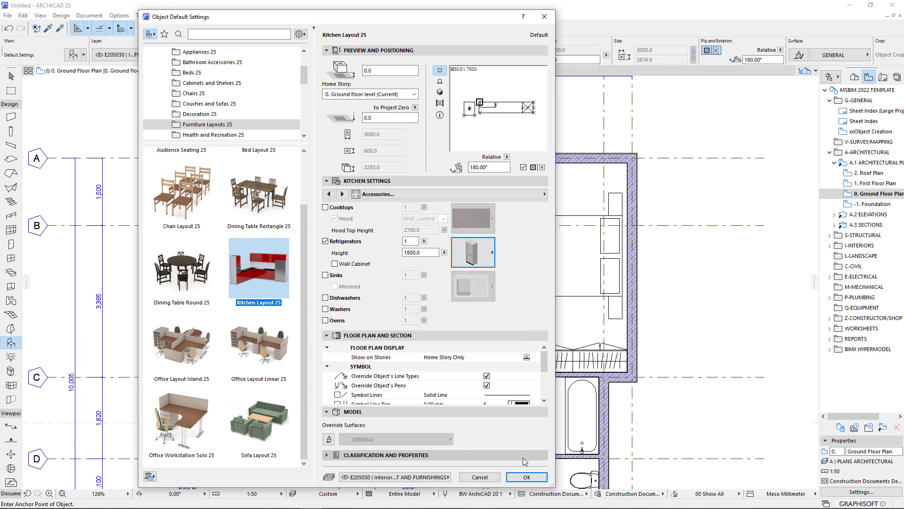
left_click(526, 477)
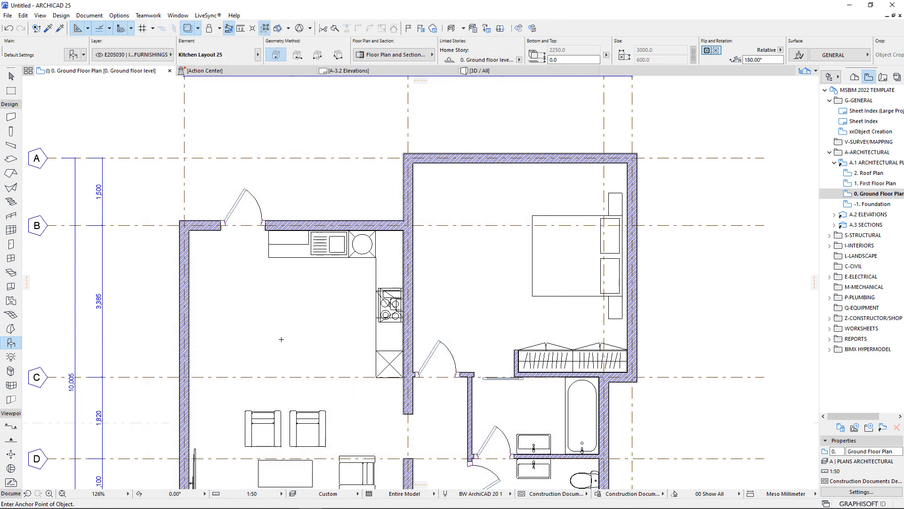
key("Escape")
left_click(210, 304)
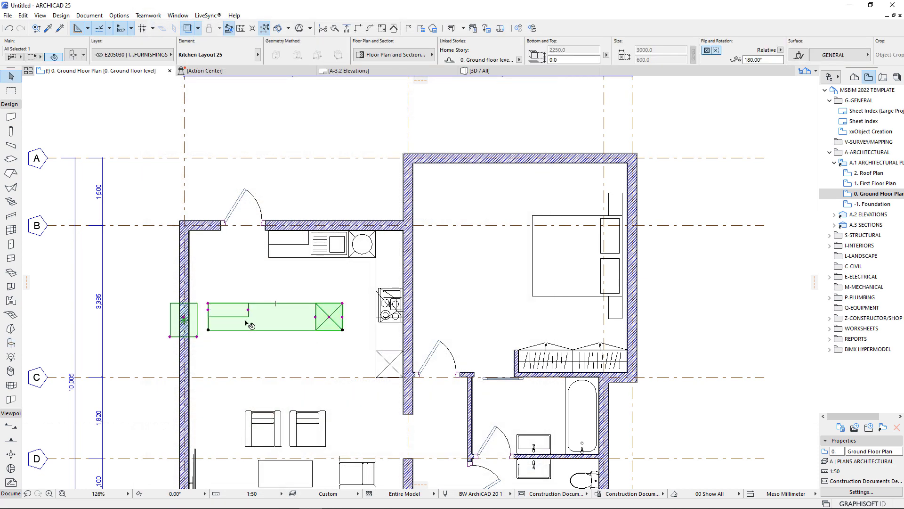
- Rotate the straight kitchen 90° about its middle so its tall cabinet points toward the entry door wall
key("ctrl+e")
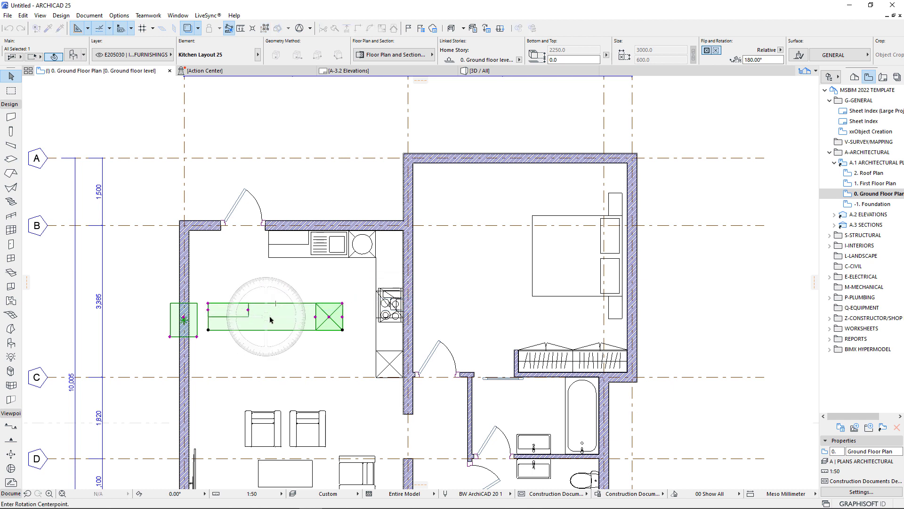
left_click(284, 314)
key("Escape")
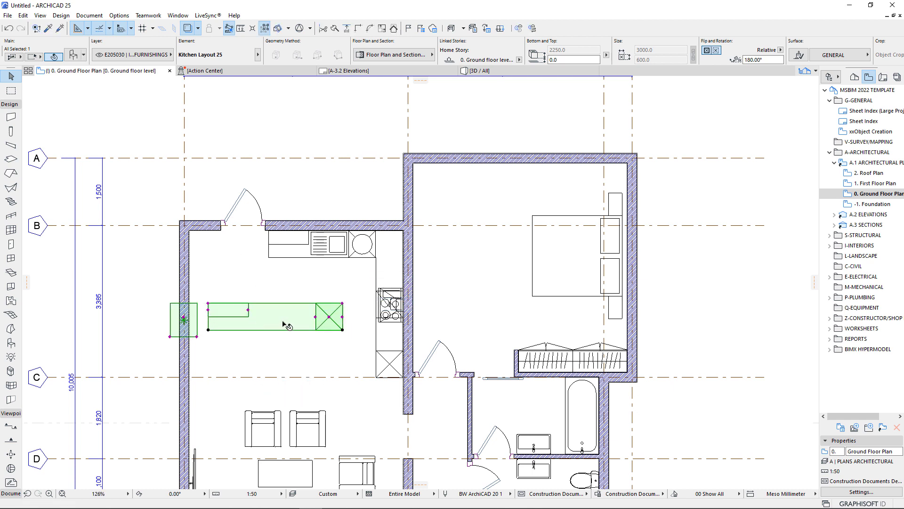
key("ctrl+e")
left_click(285, 315)
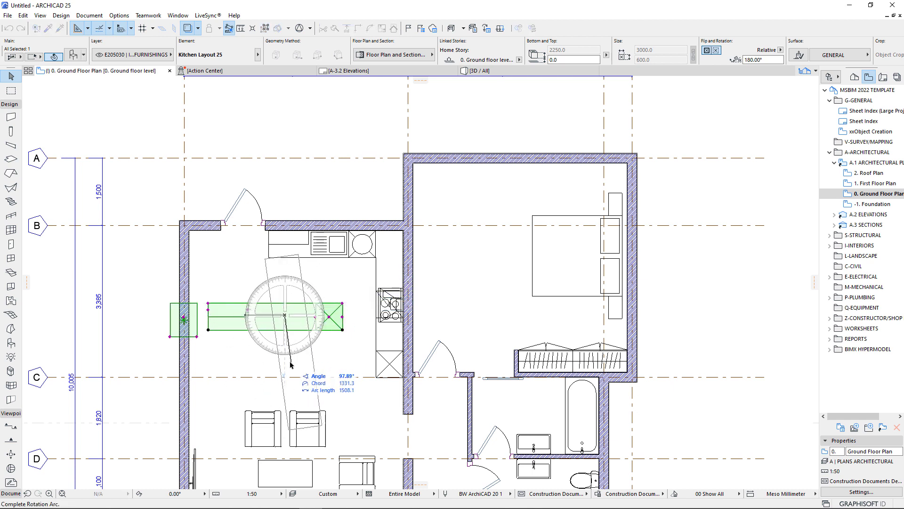
left_click(285, 370)
left_click(285, 368)
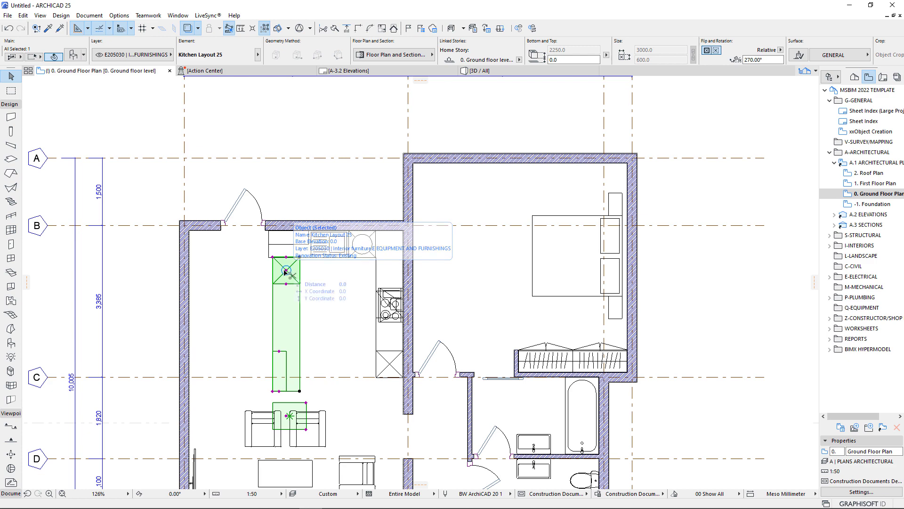
- Move the straight kitchen into the room corner beside the entry door and bring its refrigerator close to the counter's free end
key("ctrl+d")
left_click(273, 257)
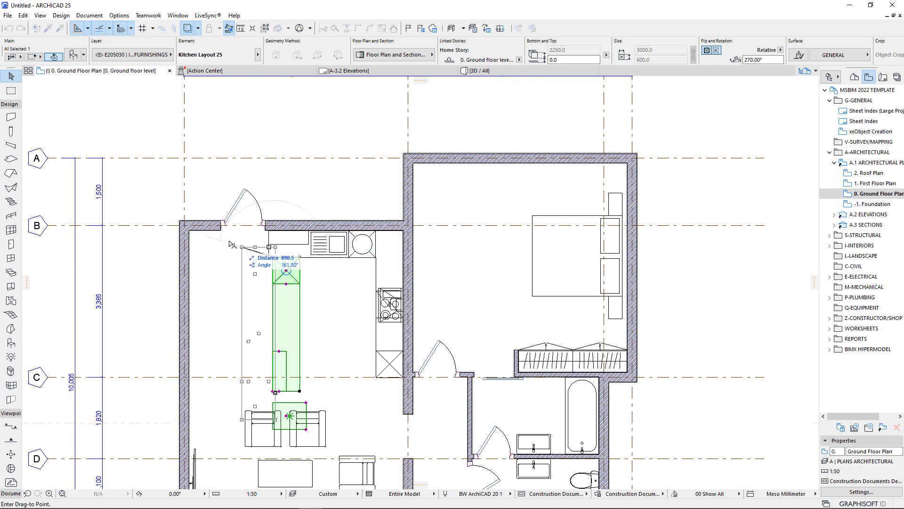
left_click(189, 231)
scroll(203, 395, "up", 2)
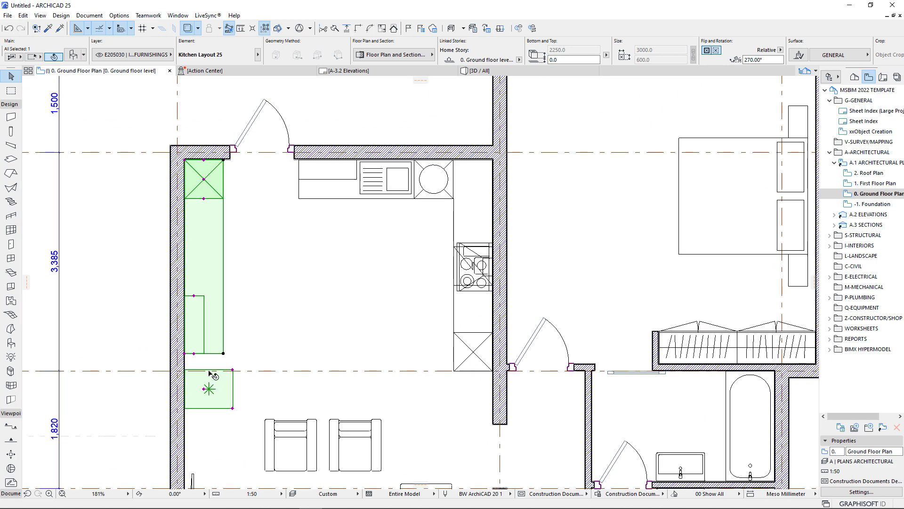
scroll(202, 393, "up", 2)
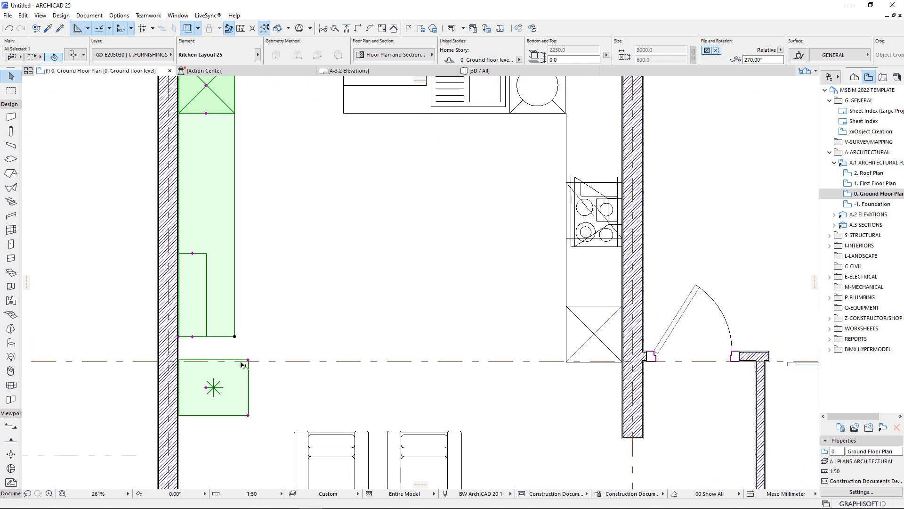
left_click(206, 388)
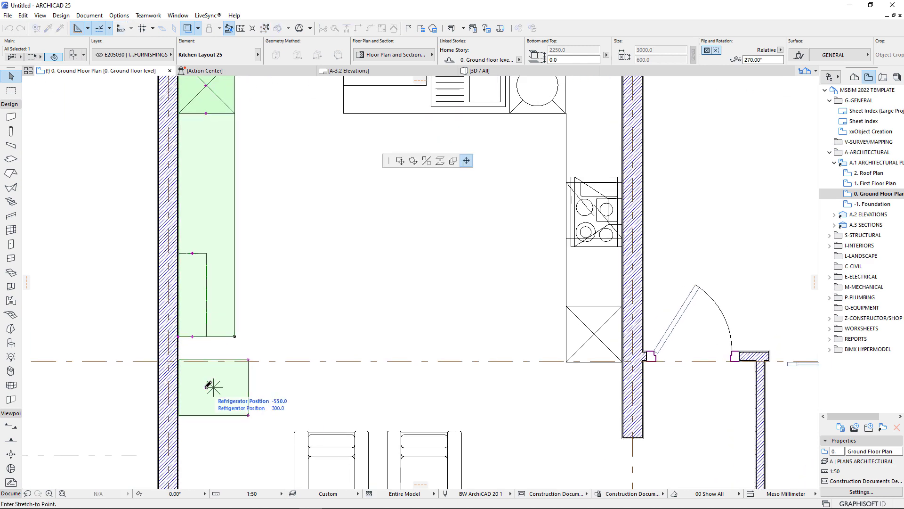
left_click(243, 359)
key("Escape")
- Shorten the straight counter to about 2675 mm, align the wall cabinet's end with it, and extend the cabinet's other end toward the tall cabinet
scroll(254, 309, "down", 2)
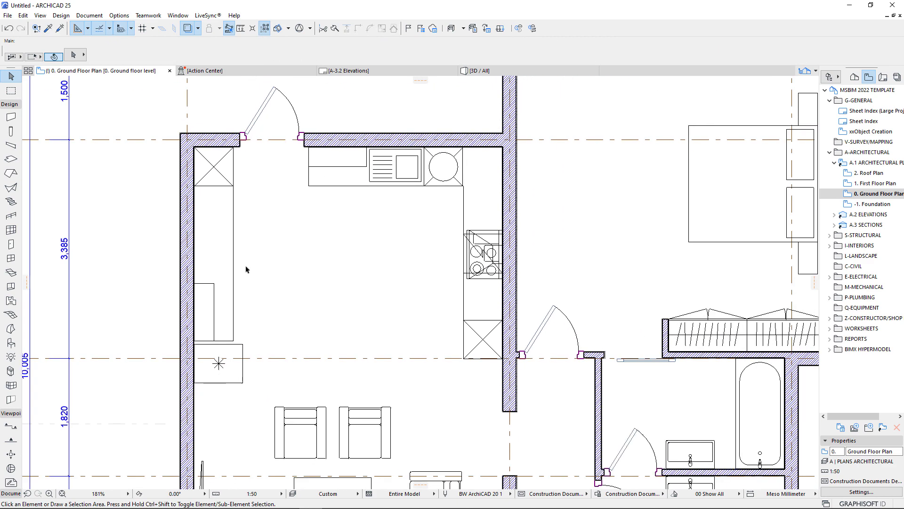
scroll(229, 300, "down", 2)
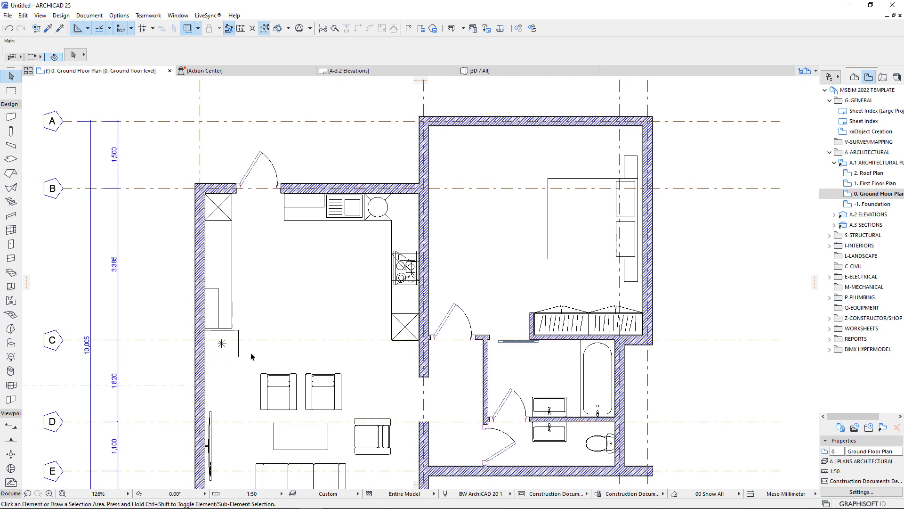
scroll(240, 376, "up", 2)
scroll(219, 295, "up", 2)
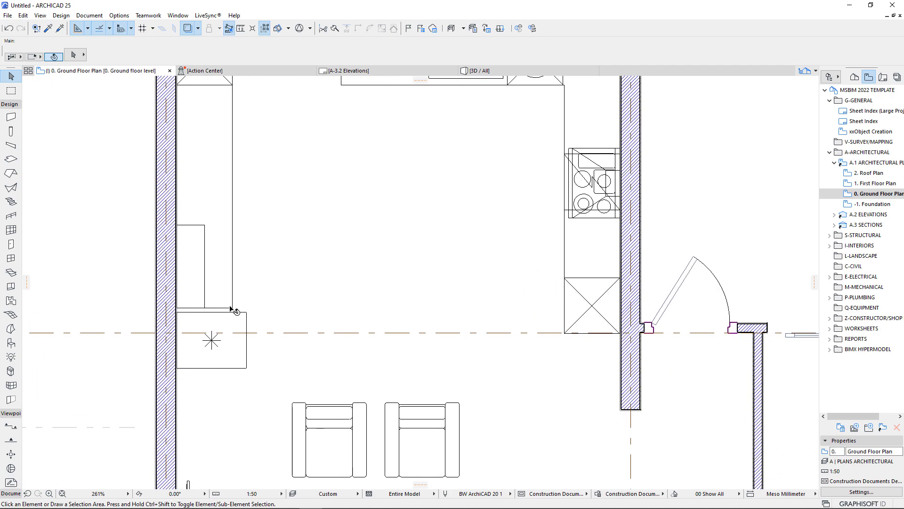
left_click(236, 309)
left_click(233, 308)
key("Escape")
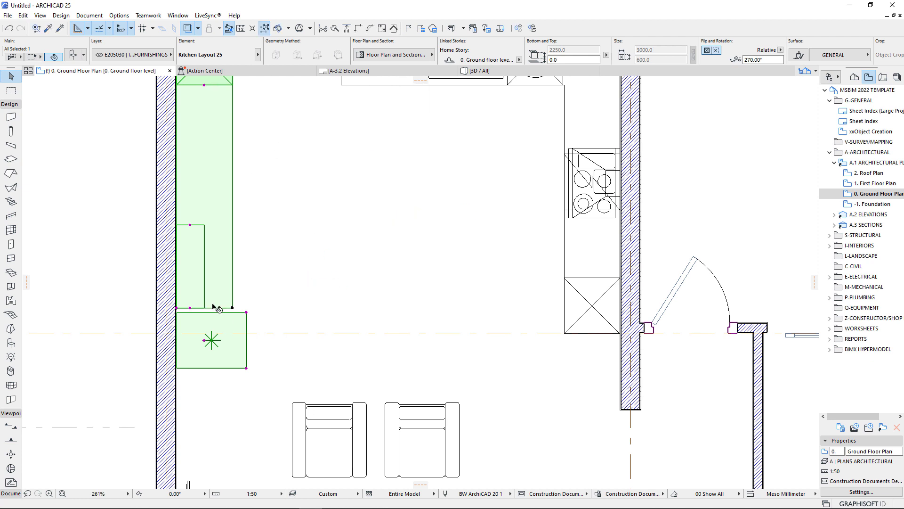
left_click(190, 308)
left_click(193, 278)
left_click(177, 309)
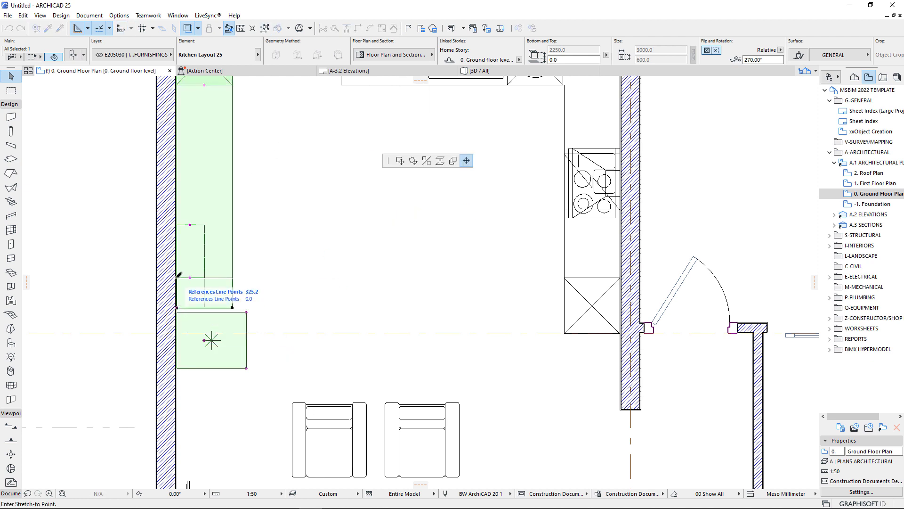
left_click(177, 278)
left_click(190, 224)
left_click(190, 201)
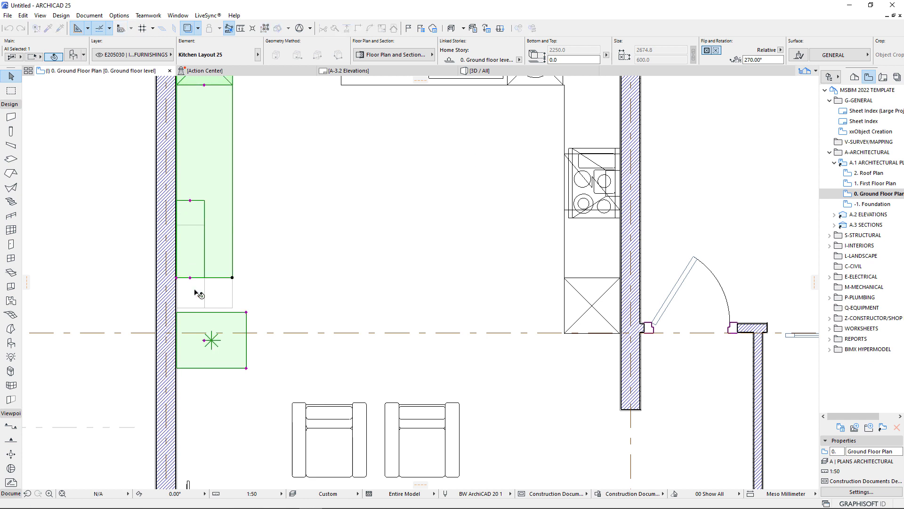
- Move the refrigerator level with the tall cabinet opposite, and trim the counter to about 2553 mm with the wall cabinet ending flush
left_click(204, 340)
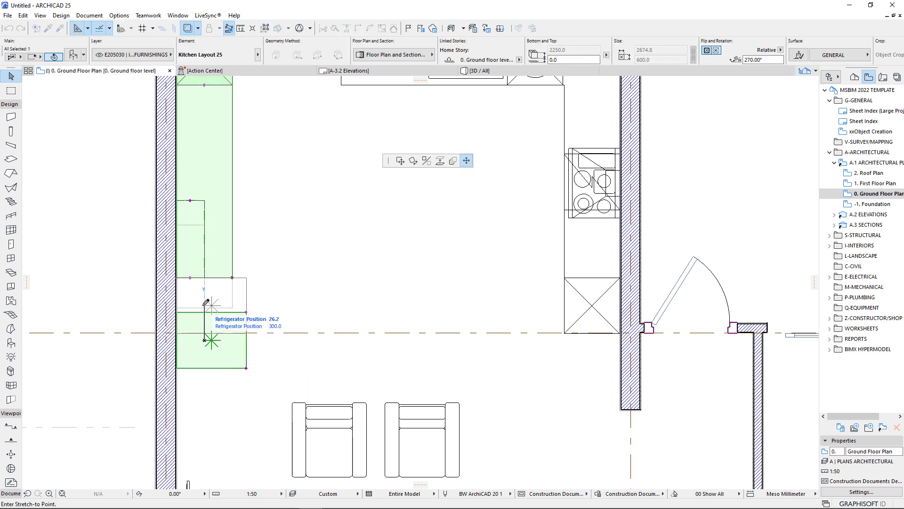
left_click(205, 304)
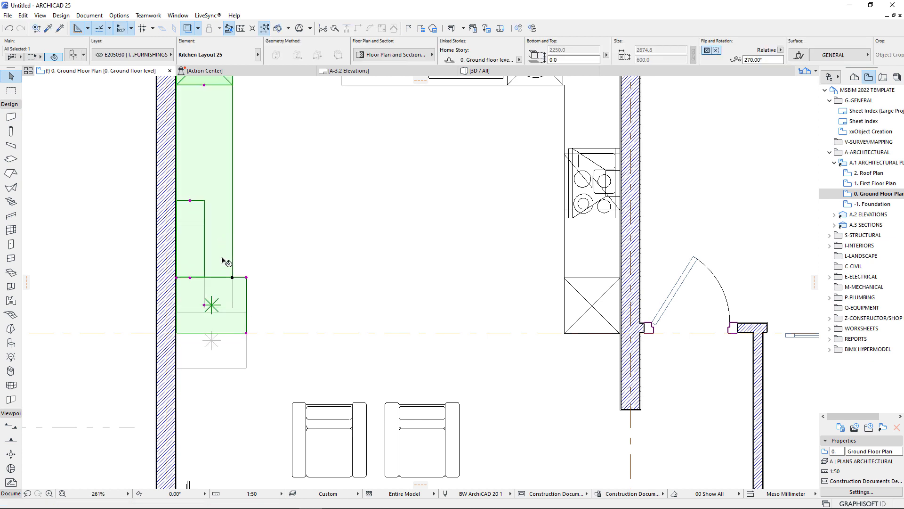
left_click(177, 277)
left_click(177, 267)
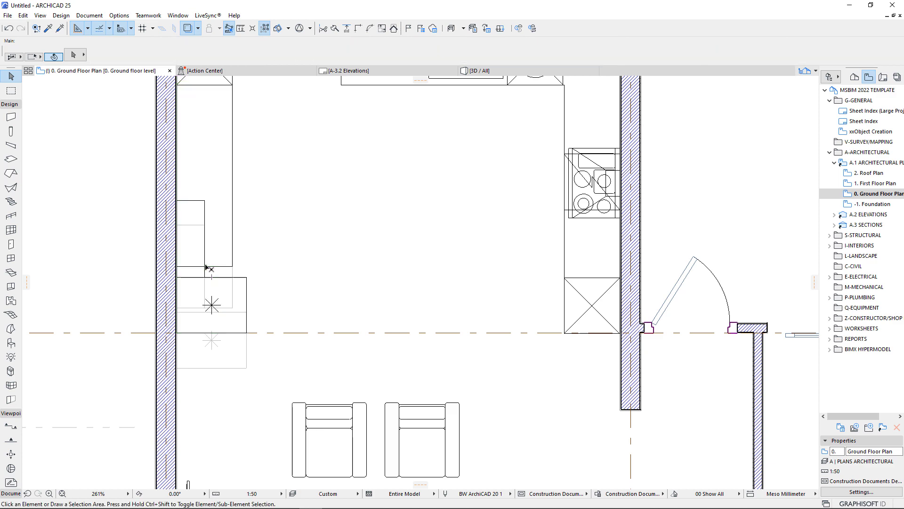
left_click(189, 277)
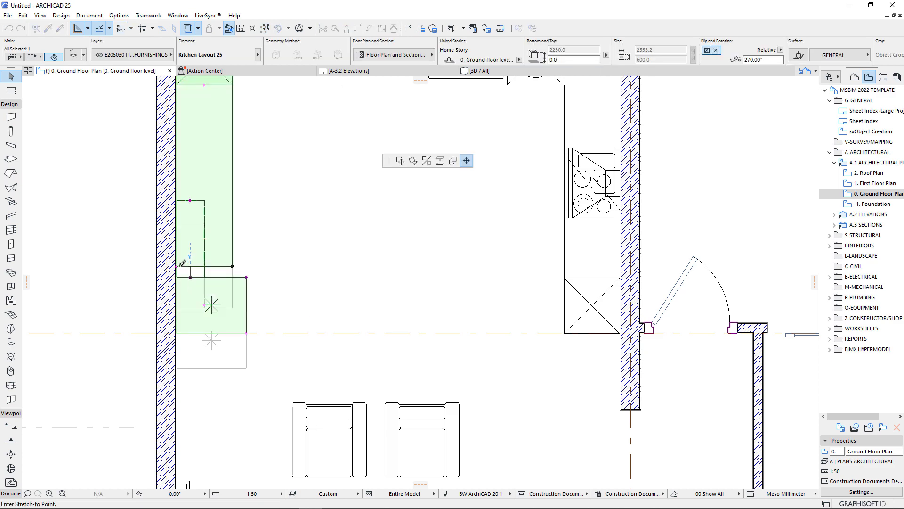
left_click(178, 267)
key("Escape")
- Switch to the 3D view and orbit to examine the straight kitchen run and its refrigerator along the living room wall
scroll(231, 368, "down", 3)
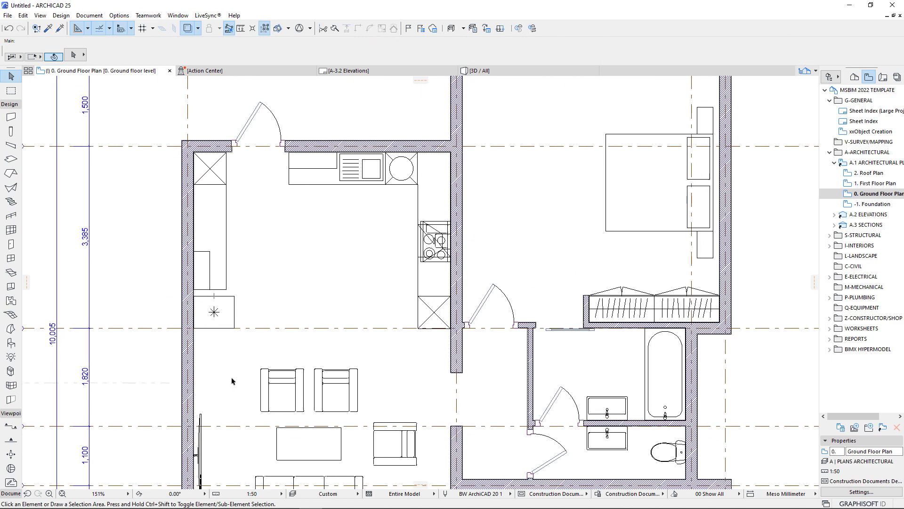
scroll(232, 381, "down", 2)
left_click(482, 71)
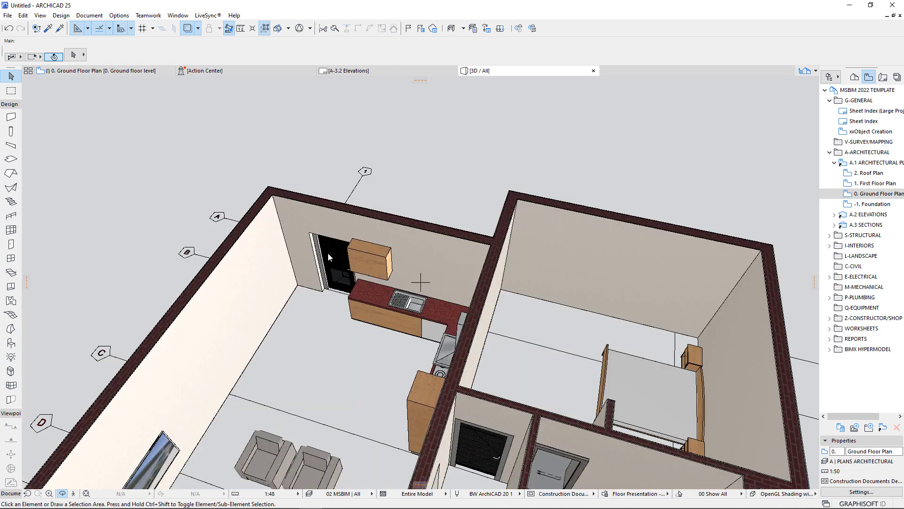
middle_click_drag(420, 280, 281, 194, "shift")
scroll(281, 194, "up", 5)
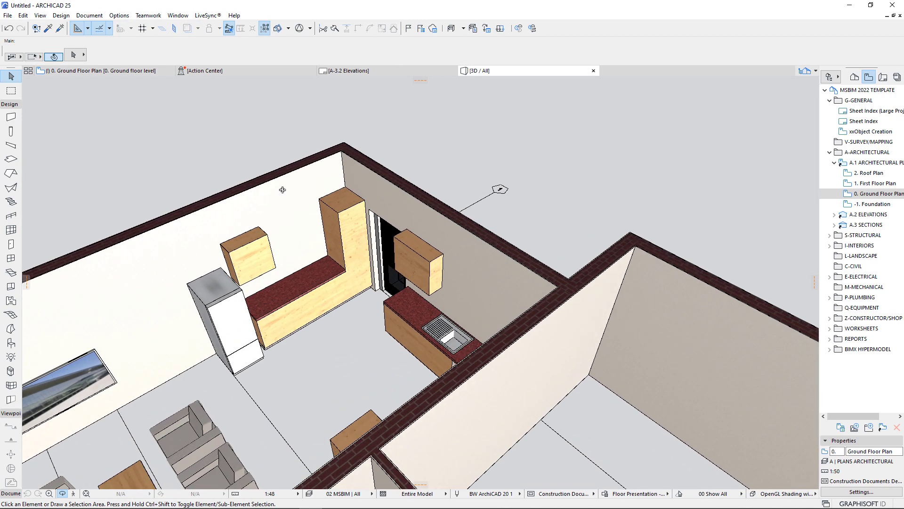
- Stretch the straight kitchen's wall cabinet along the wall until it meets the tall cabinet
left_click(263, 294)
left_click(271, 287)
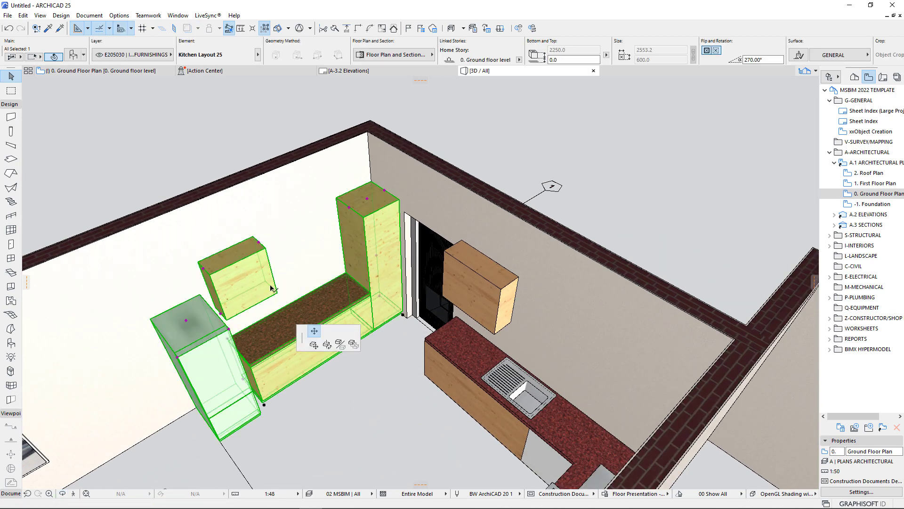
left_click(338, 250)
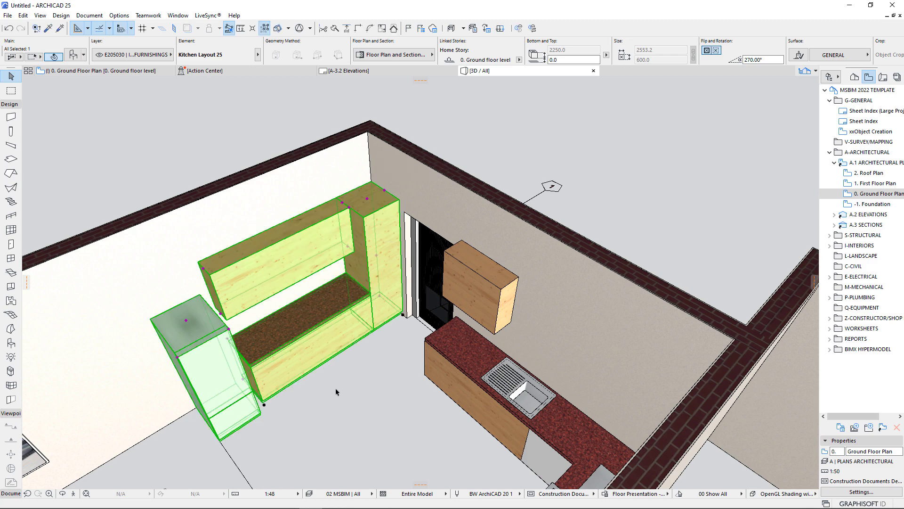
key("Escape")
- Examine both kitchens, the living room furniture and the bedroom layout from several directions in 3D
middle_click_drag(301, 345, 522, 329, "shift")
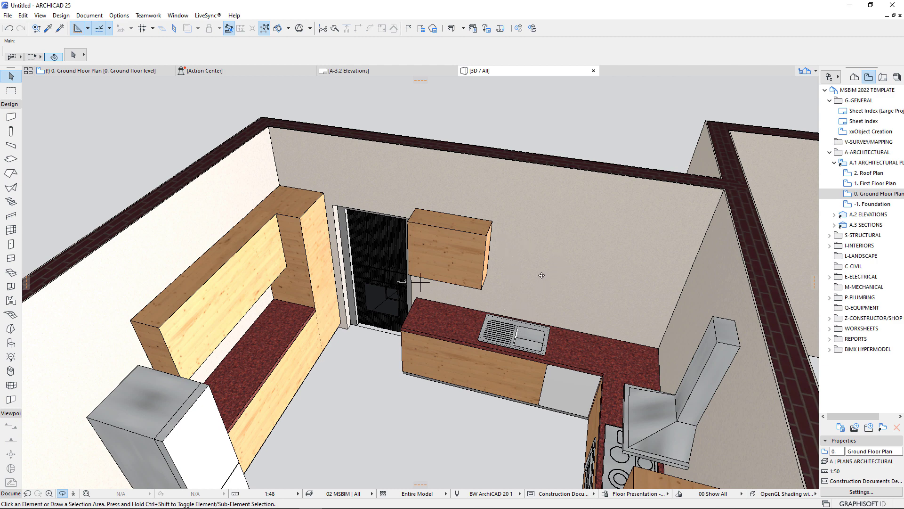
scroll(494, 255, "down", 4)
scroll(492, 307, "down", 4)
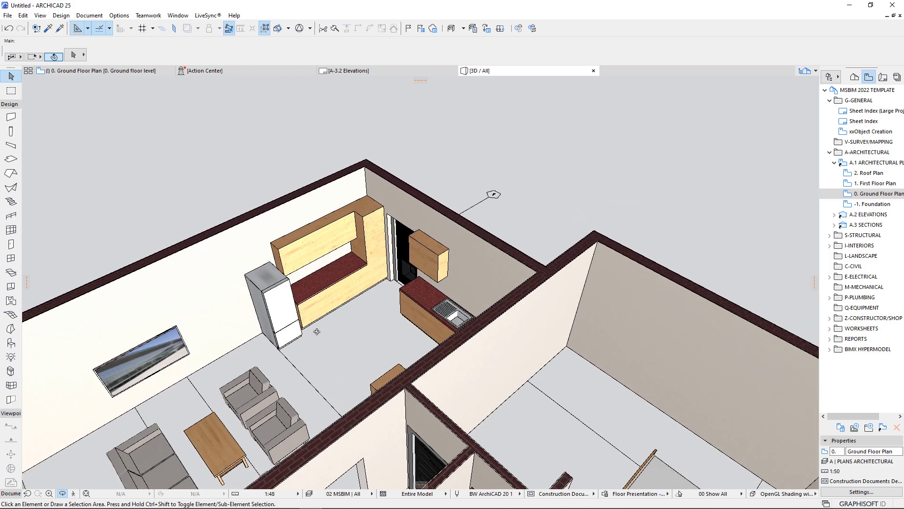
middle_click_drag(493, 306, 519, 320, "shift")
scroll(375, 274, "down", 2)
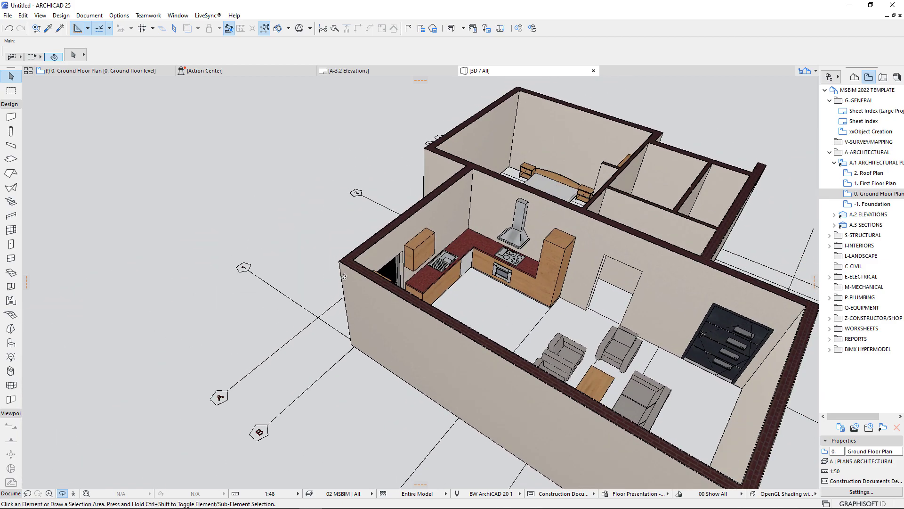
middle_click_drag(411, 309, 443, 282, "shift")
scroll(422, 330, "up", 3)
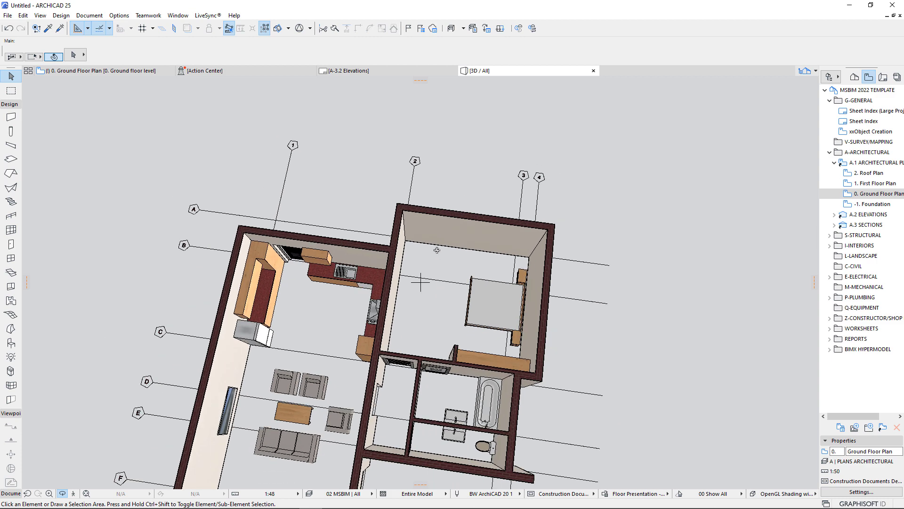
middle_click_drag(458, 243, 439, 226, "shift")
- In the ground floor plan, move the bedroom's upper exterior wall together with grid line A 500 mm toward grid line B
left_click(110, 74)
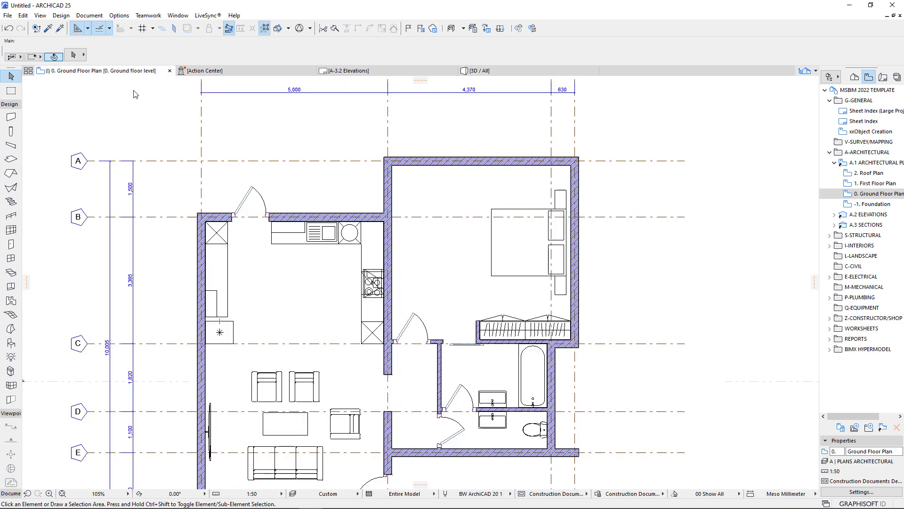
scroll(291, 174, "down", 2)
scroll(291, 172, "down", 1)
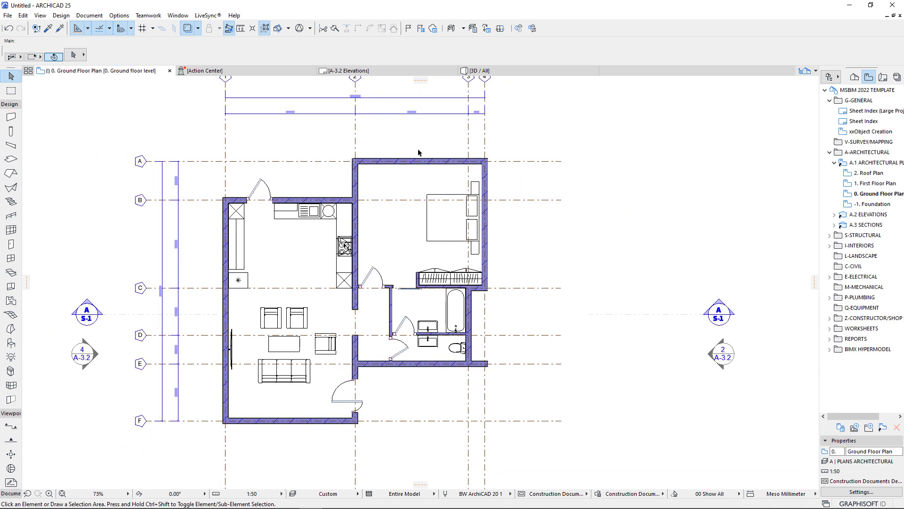
scroll(418, 152, "up", 3)
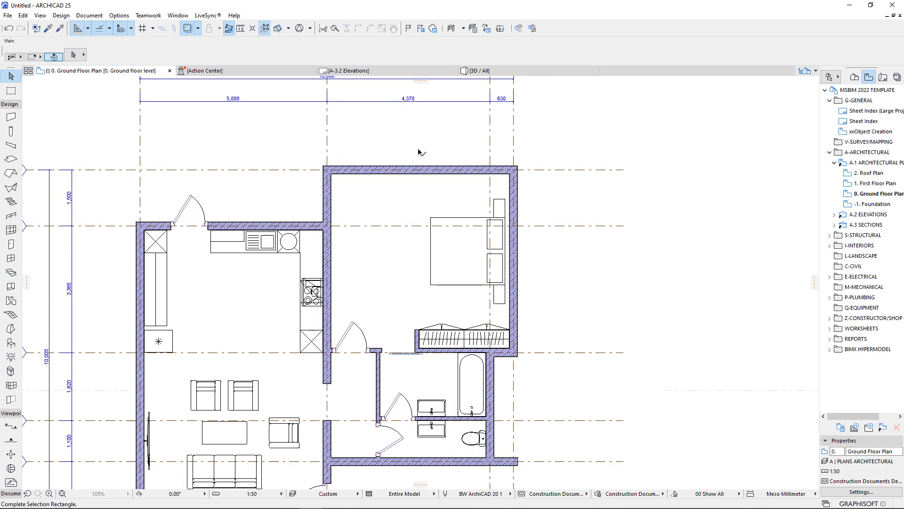
left_click(419, 173)
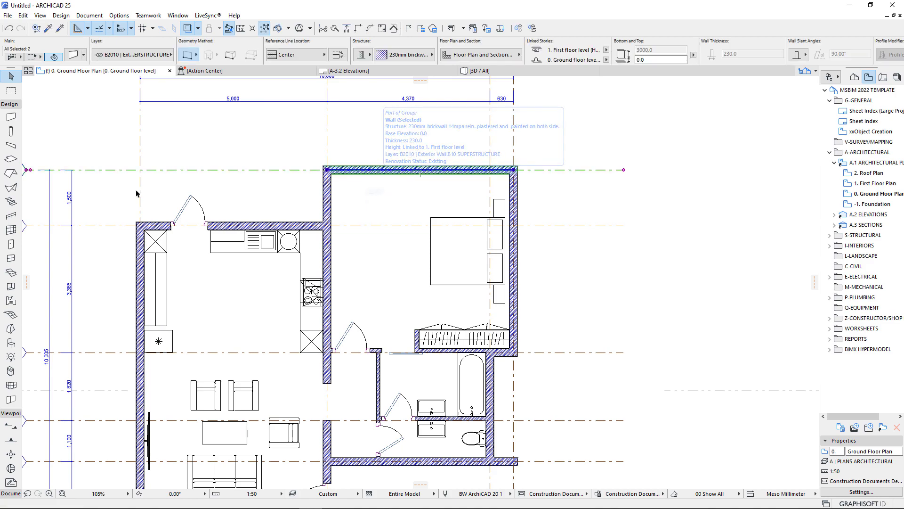
key("ctrl+d")
scroll(378, 192, "down", 1)
middle_click_drag(378, 192, 488, 197)
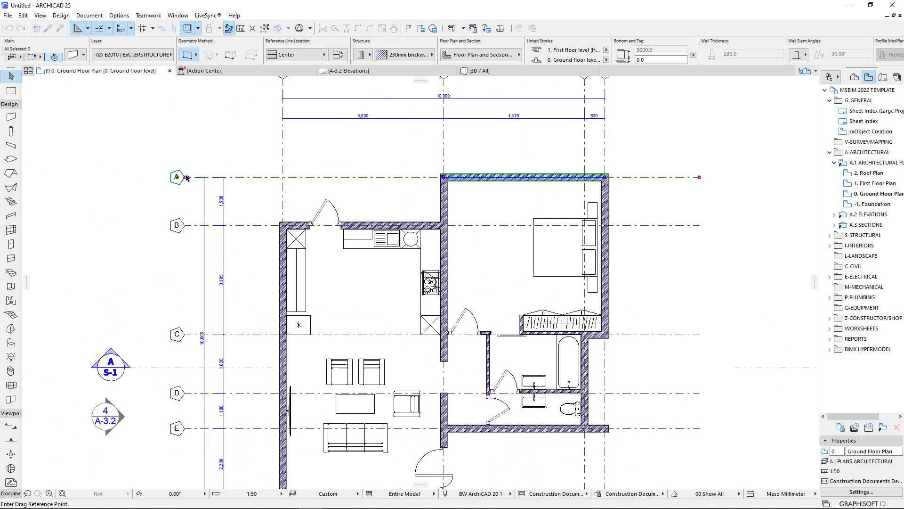
scroll(187, 178, "up", 6)
left_click(308, 186)
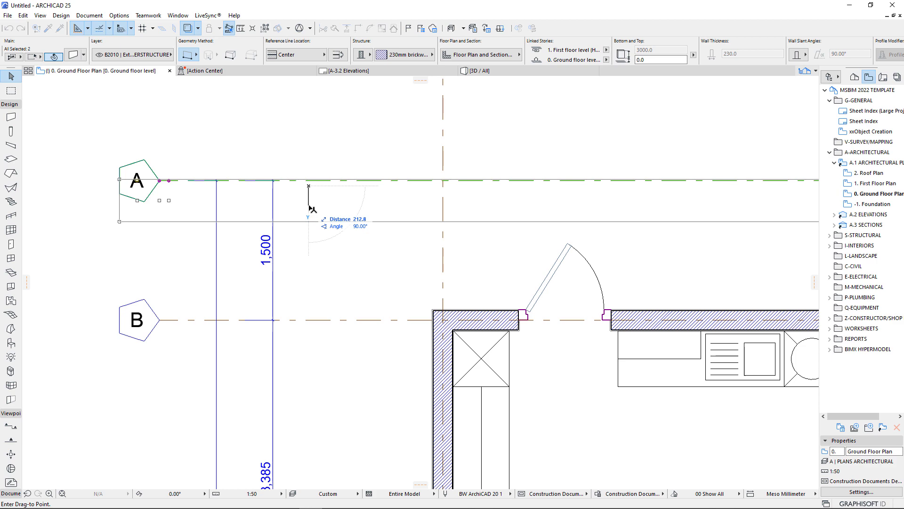
type("500")
key("Return")
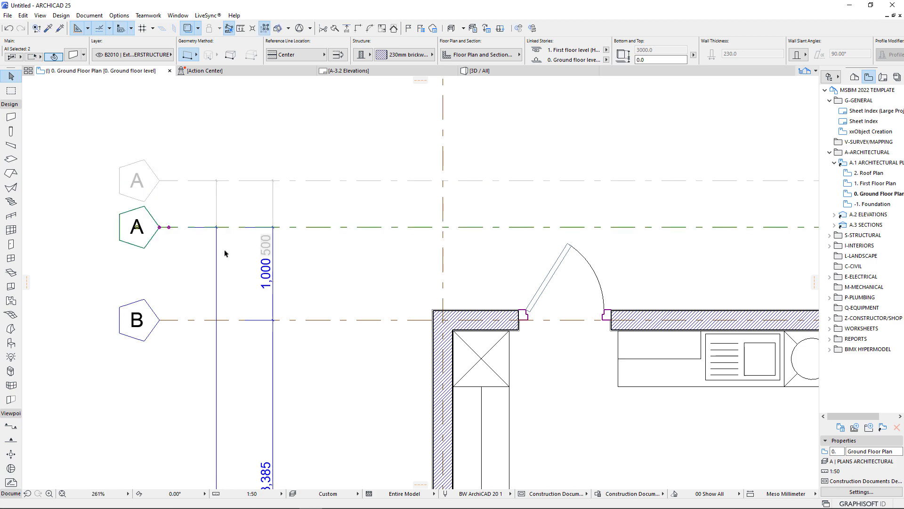
- Trim the two bedroom side walls projecting beyond the moved wall by intersecting all three walls into clean corners
scroll(162, 251, "down", 8)
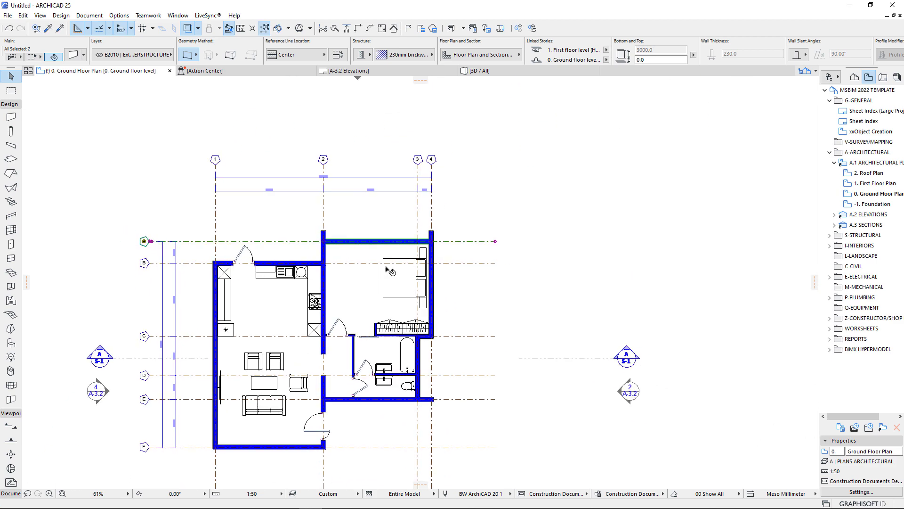
scroll(395, 230, "up", 3)
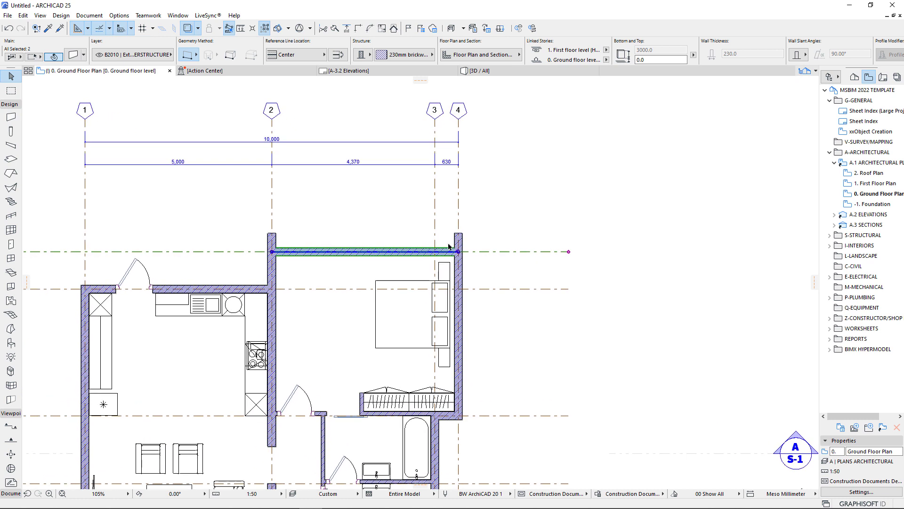
left_click(470, 255)
left_click(422, 256)
left_click(461, 270, "shift")
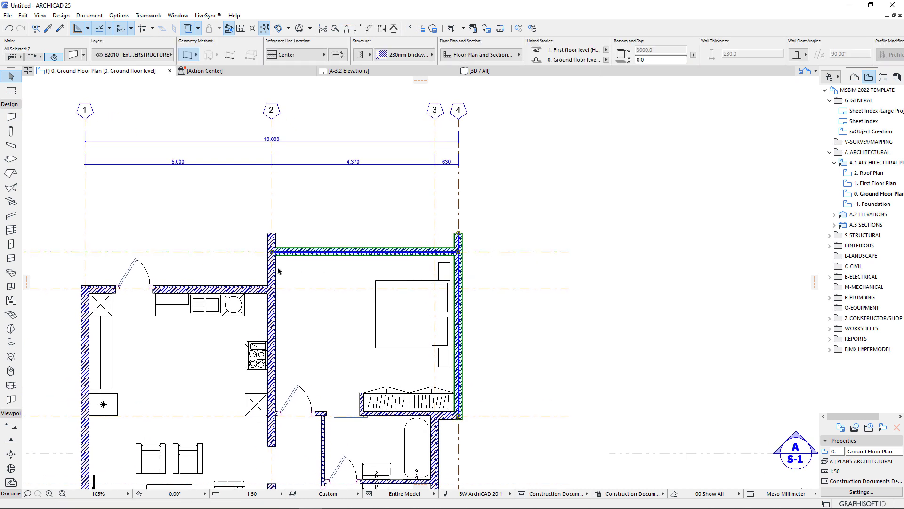
left_click(276, 270, "shift")
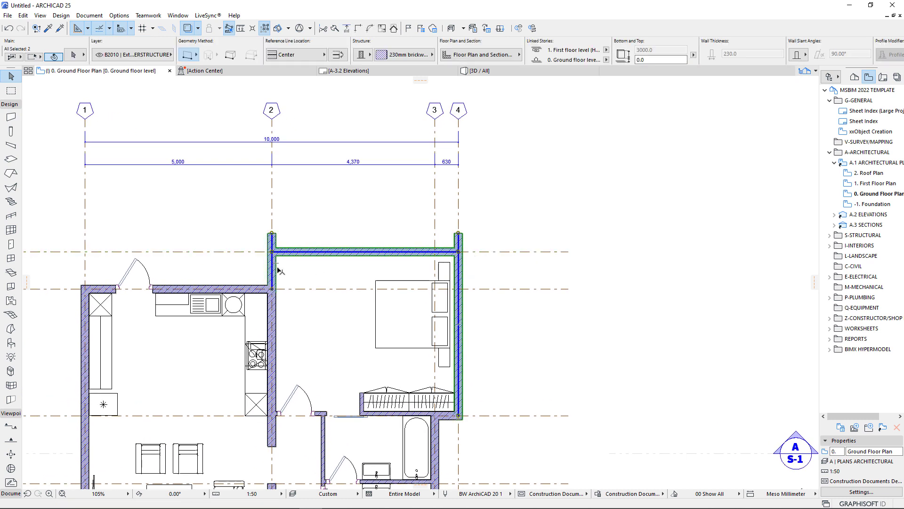
left_click(362, 29)
left_click(565, 382)
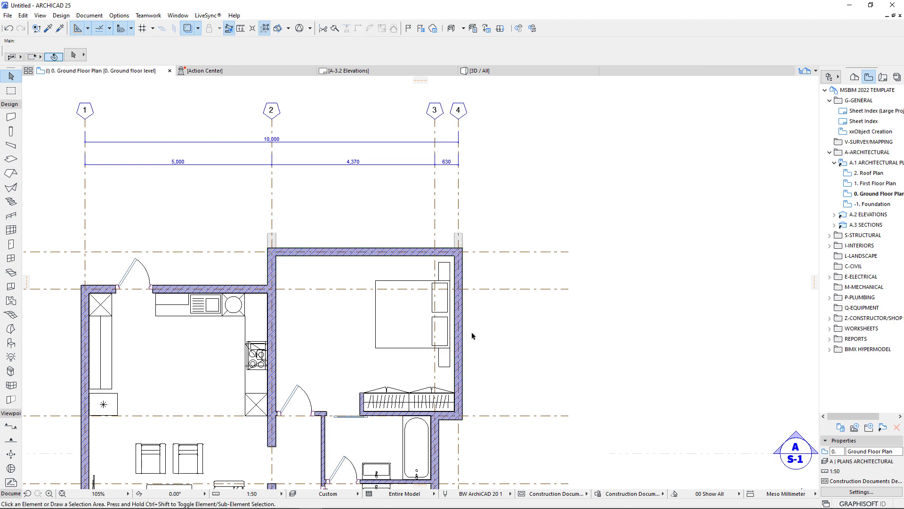
- Measure the clear distance across the kitchen from the straight counter to the opposite side
scroll(413, 291, "down", 3)
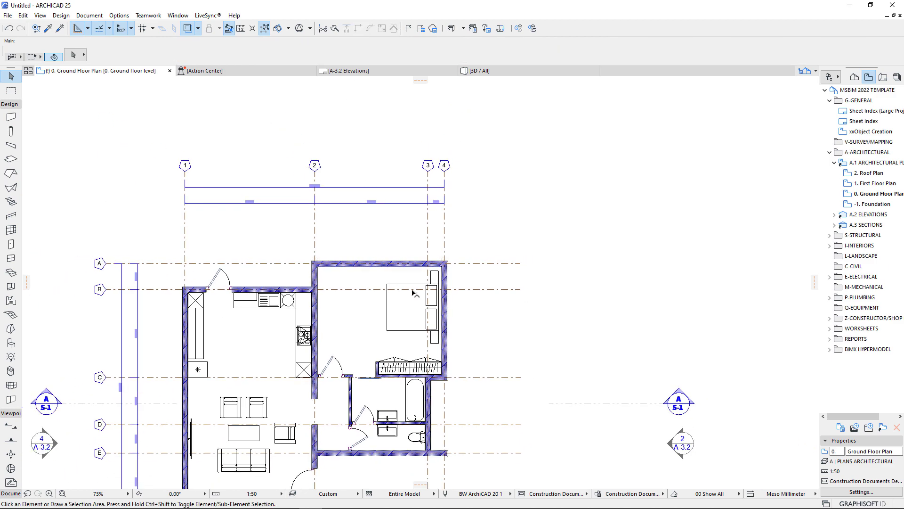
scroll(316, 253, "down", 3)
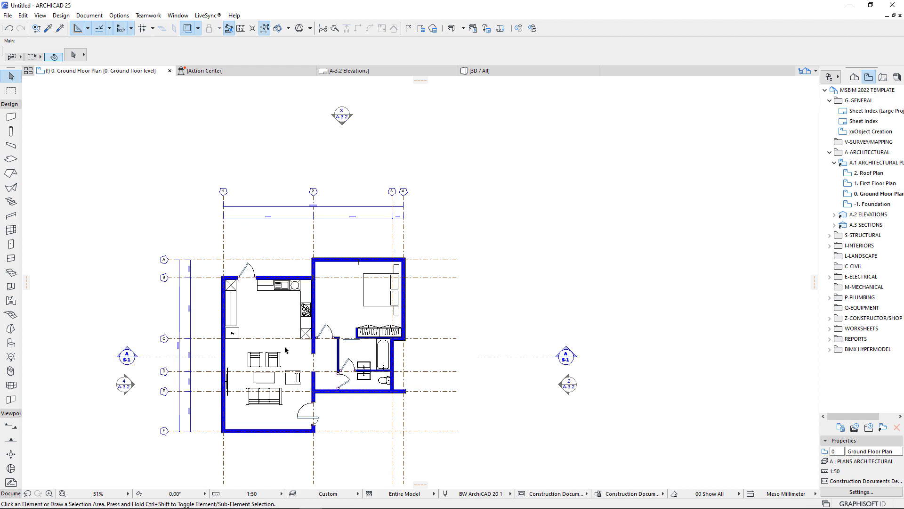
scroll(274, 392, "up", 3)
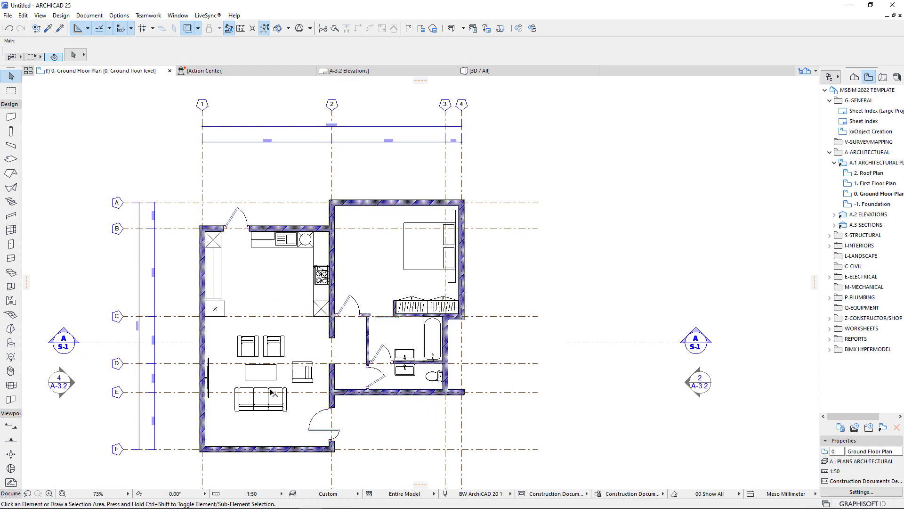
scroll(251, 420, "up", 2)
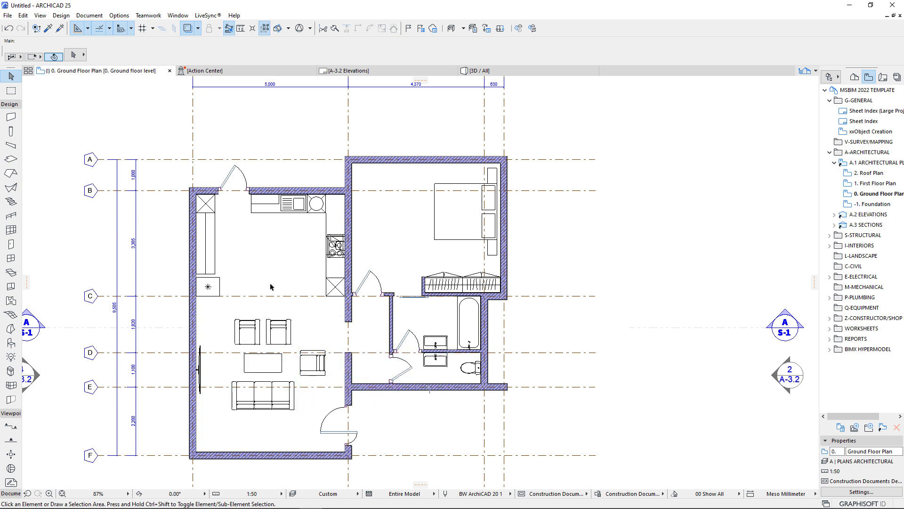
scroll(271, 287, "down", 2)
scroll(270, 253, "up", 2)
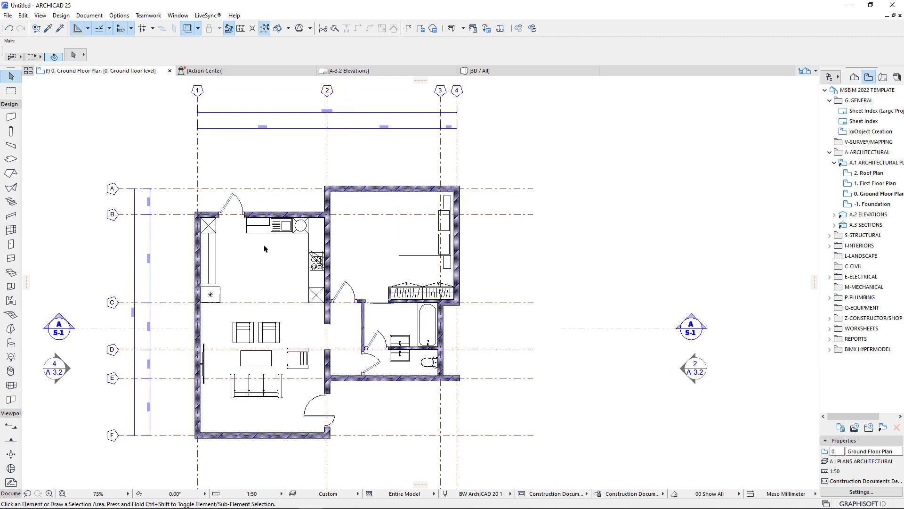
key("m")
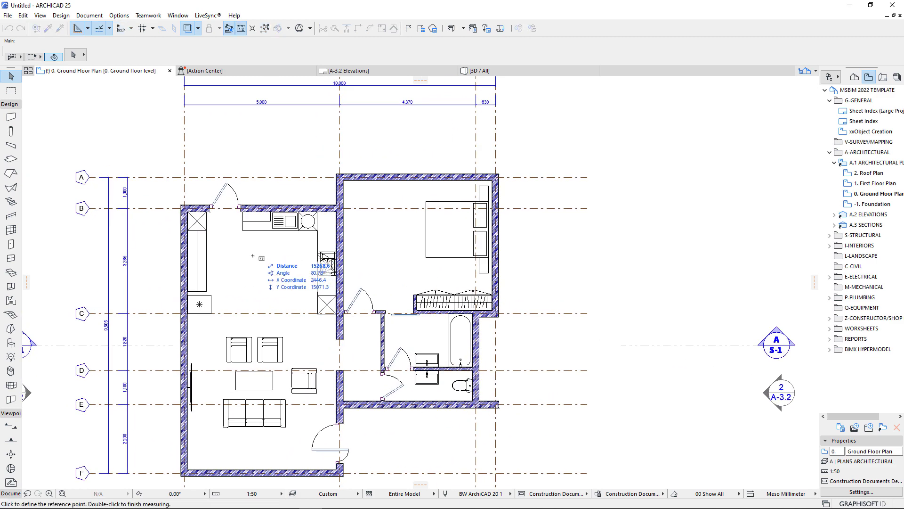
left_click(207, 264)
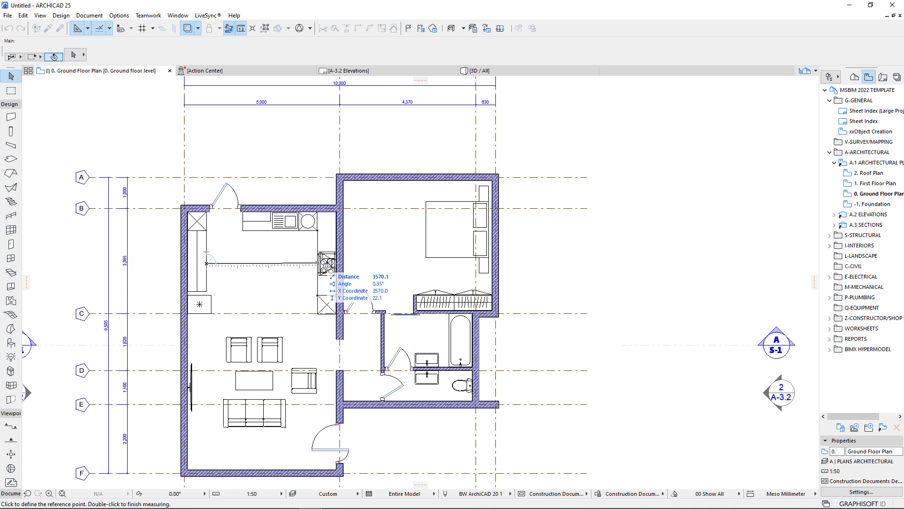
key("Escape")
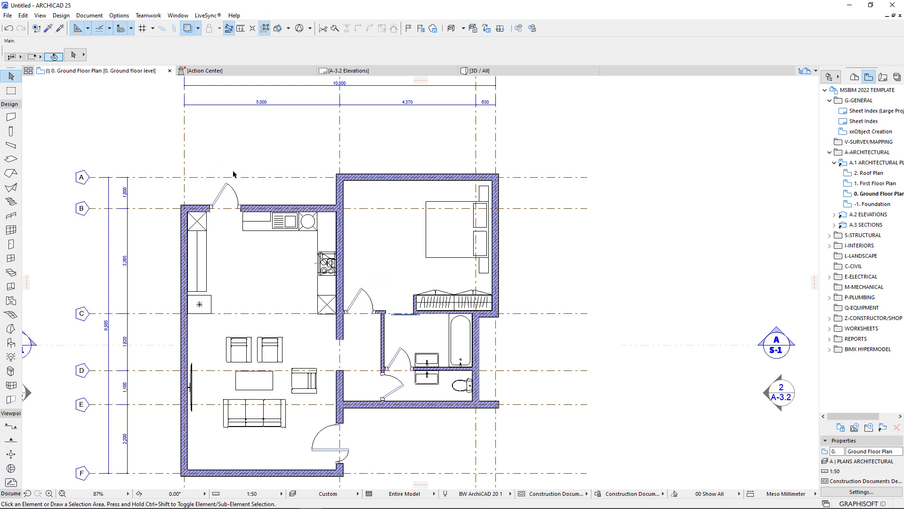
- Start the Slab tool with the SLAB ON GRADE favorite from the B1010.20 Floor Slab folder
scroll(219, 250, "down", 2)
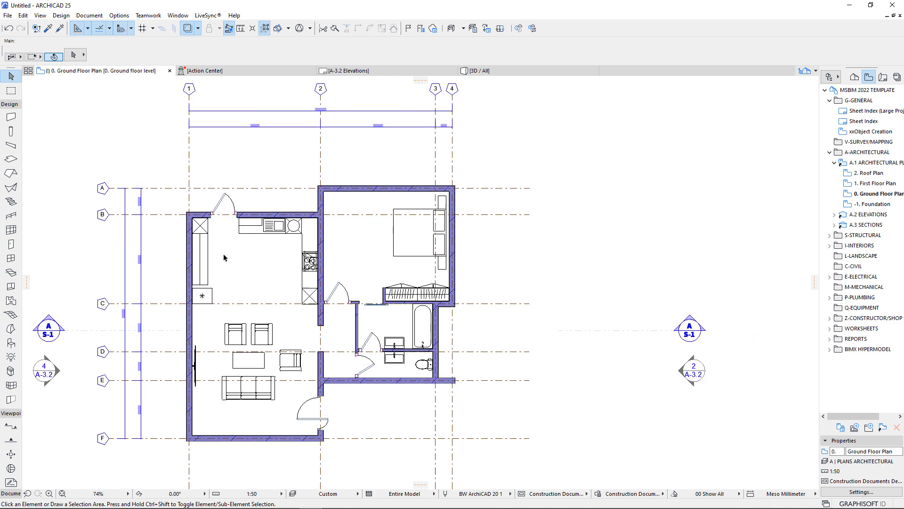
scroll(271, 279, "up", 1)
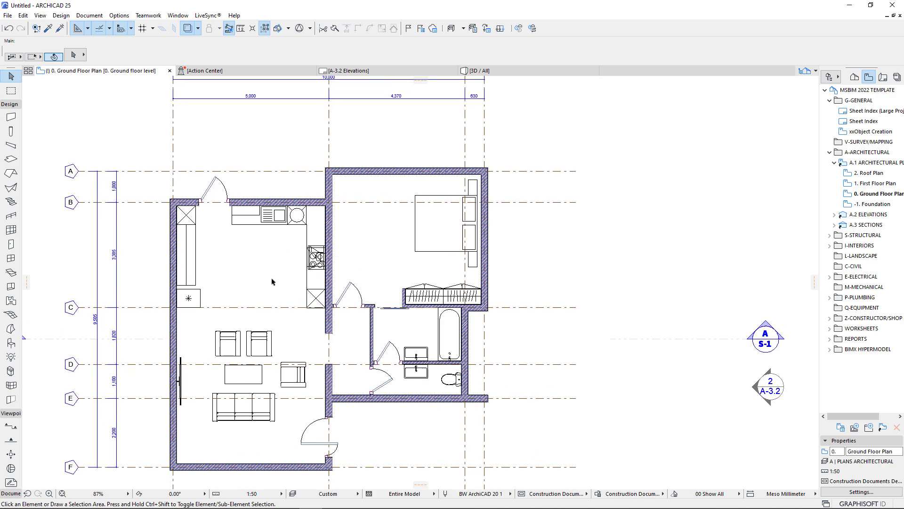
scroll(273, 275, "down", 1)
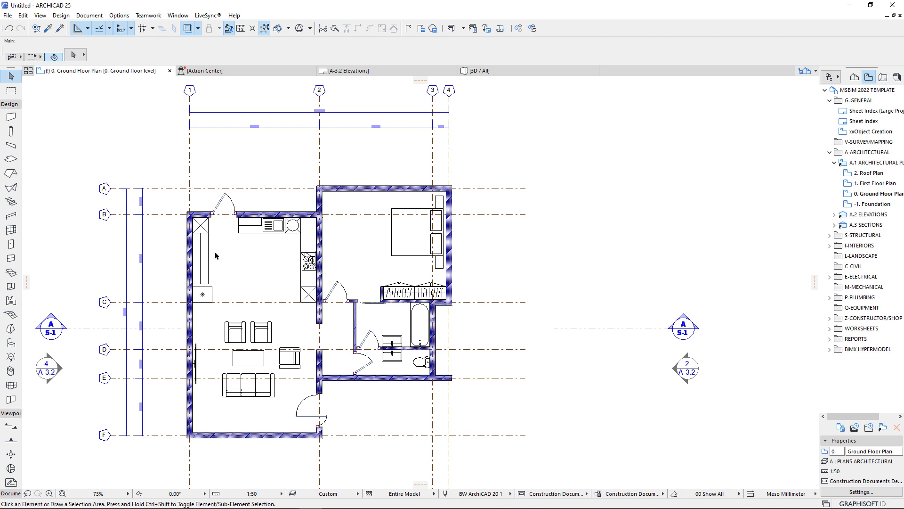
left_click(11, 158)
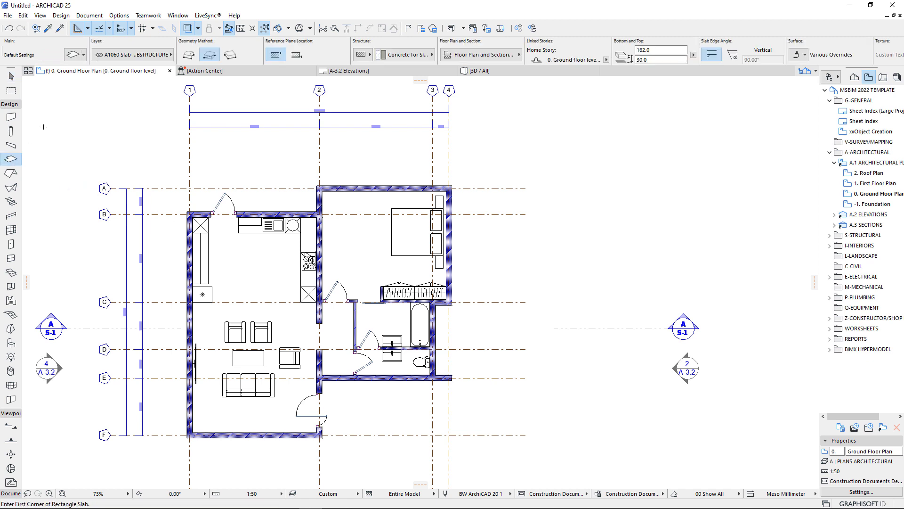
left_click(84, 55)
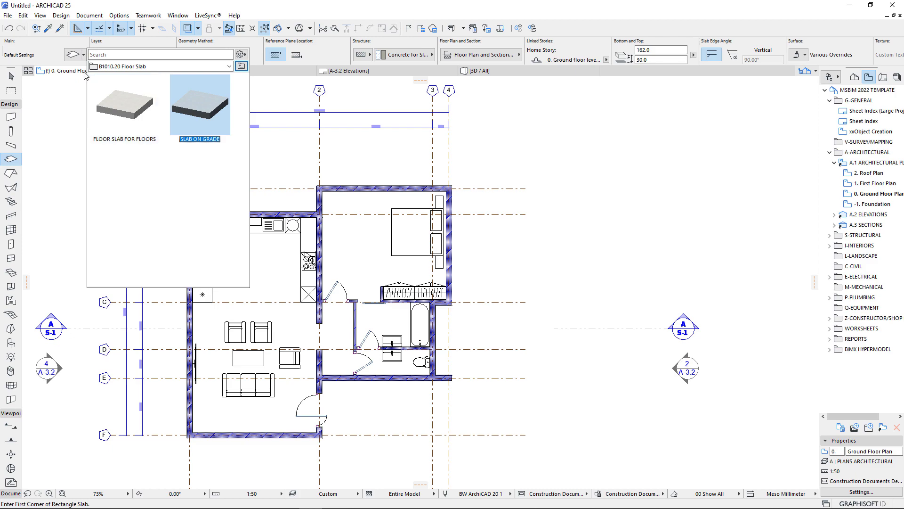
double_click(193, 120)
- Switch the slab to polygonal geometry and start its outline at the kitchen's upper-left inner wall corner
scroll(197, 211, "up", 15)
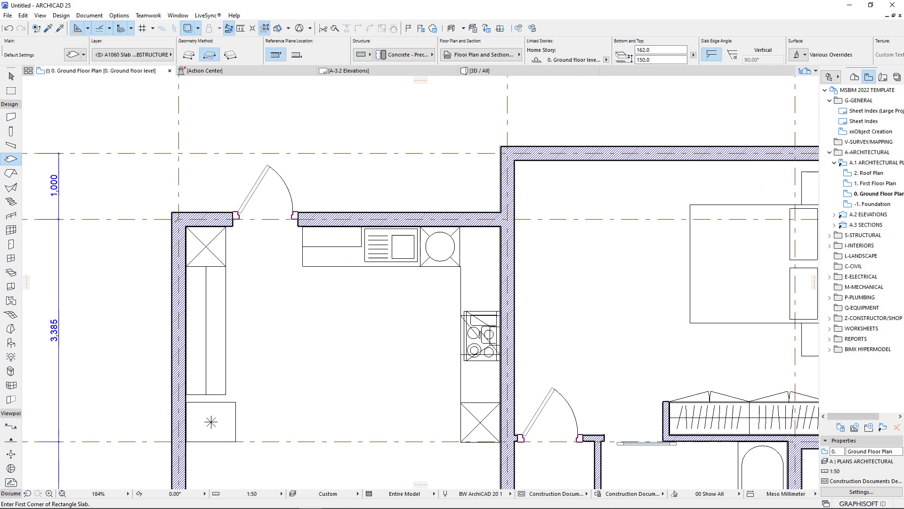
left_click(240, 229)
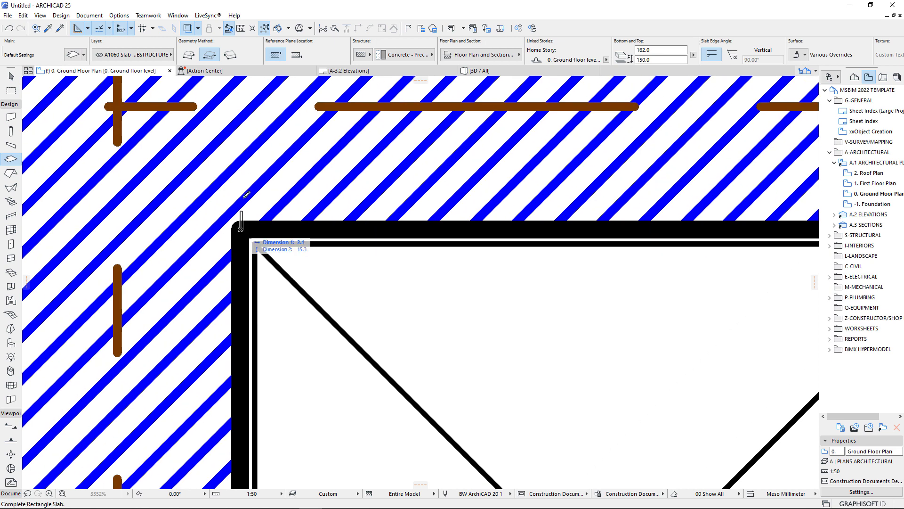
left_click(189, 54)
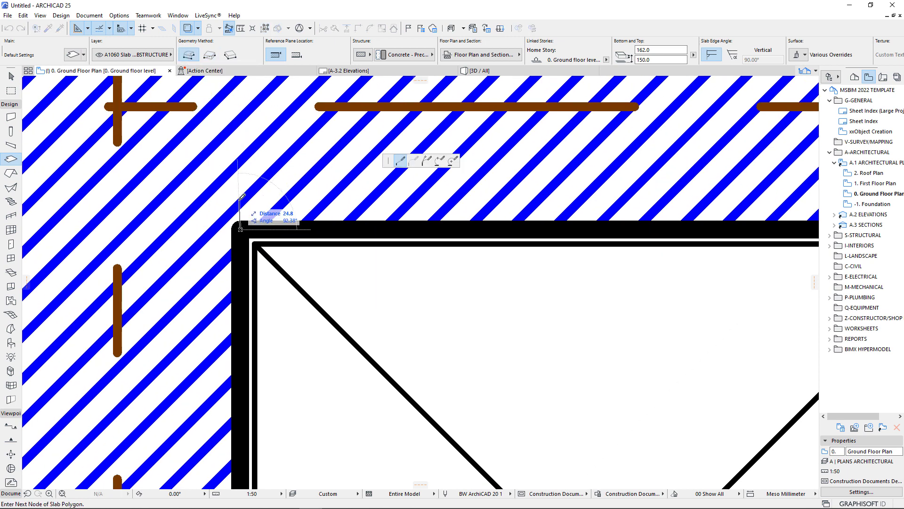
scroll(242, 197, "up", 2)
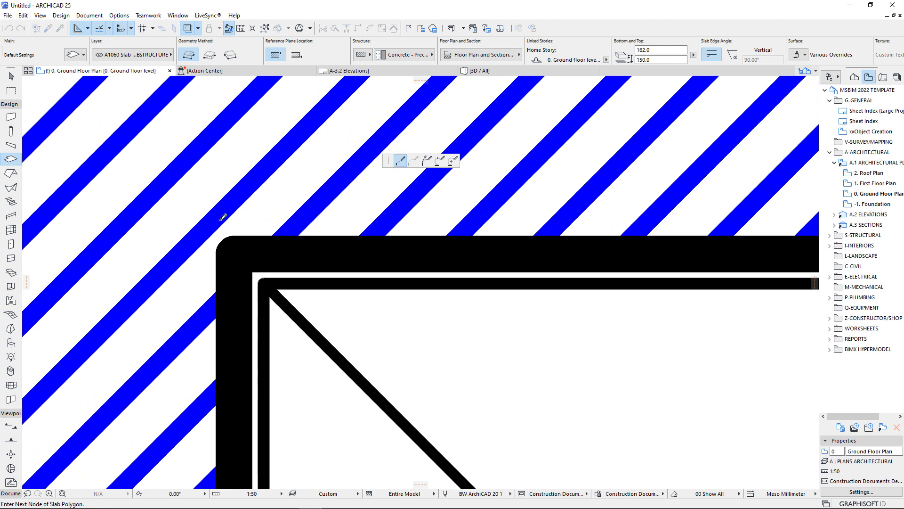
scroll(217, 225, "up", 2)
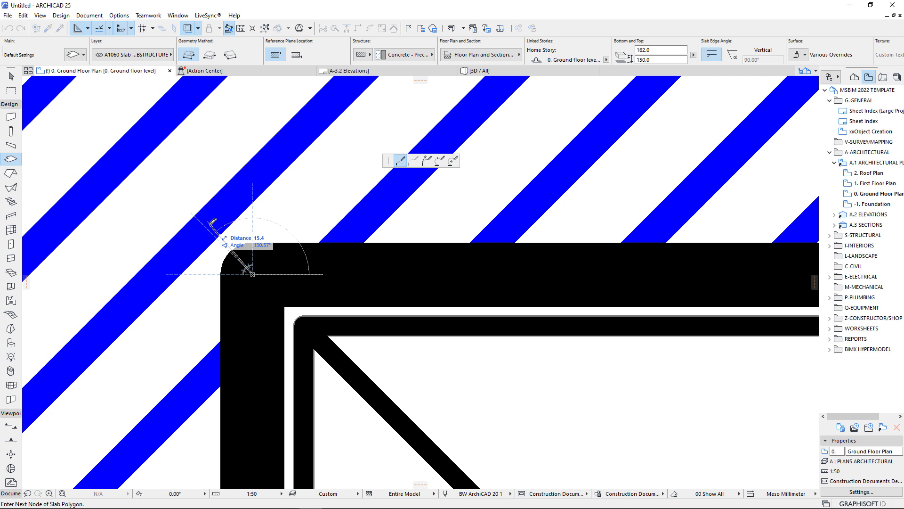
- Cancel the started slab outline to turn off the True Line Weight display, and restart the Slab tool
left_click(38, 17)
left_click(59, 17)
left_click(43, 17)
mouse_move(60, 30)
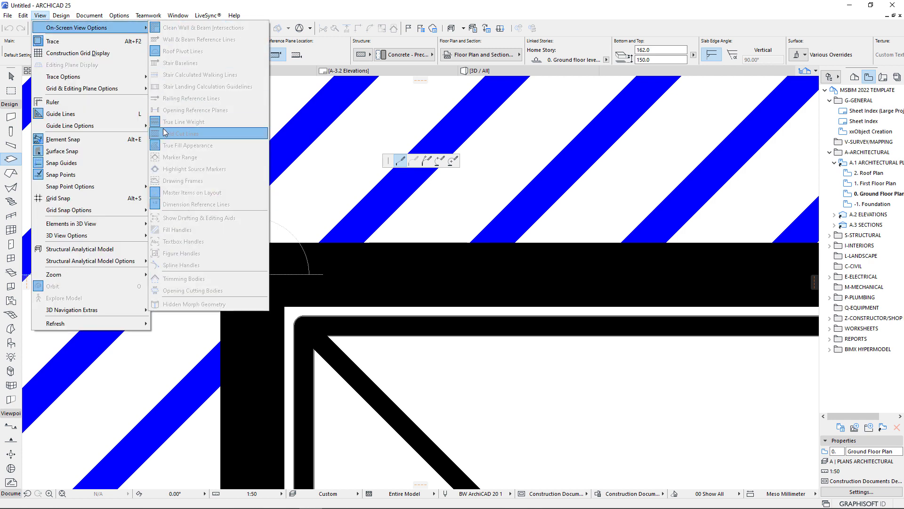
key("Escape")
key("Escape")
key("Escape")
key("Escape")
key("Escape")
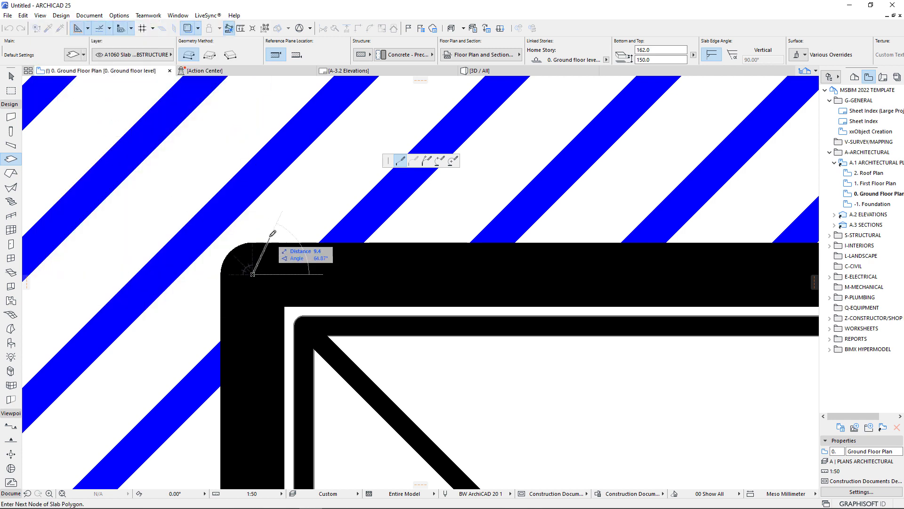
left_click(41, 17)
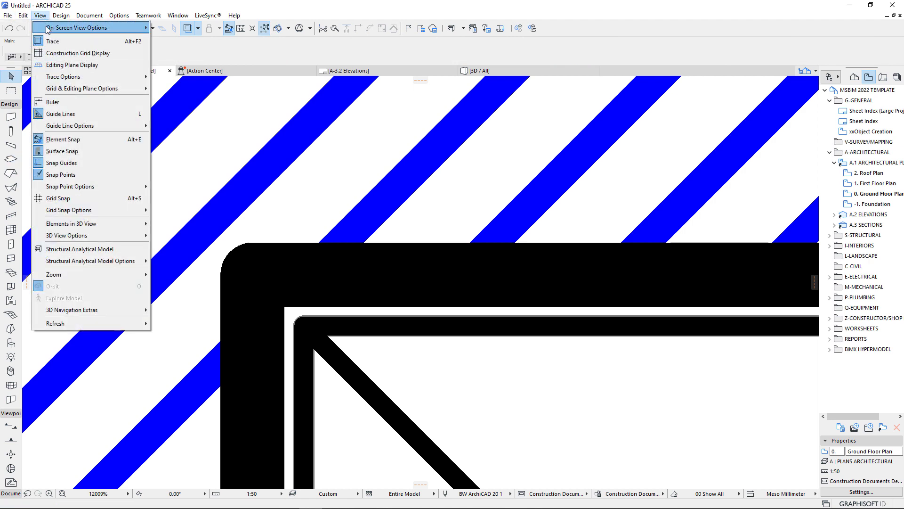
left_click(178, 122)
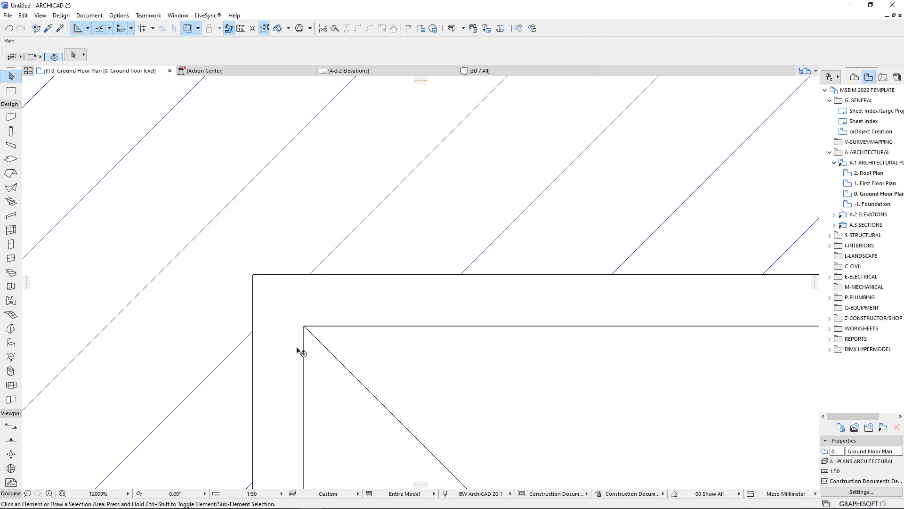
left_click(11, 159)
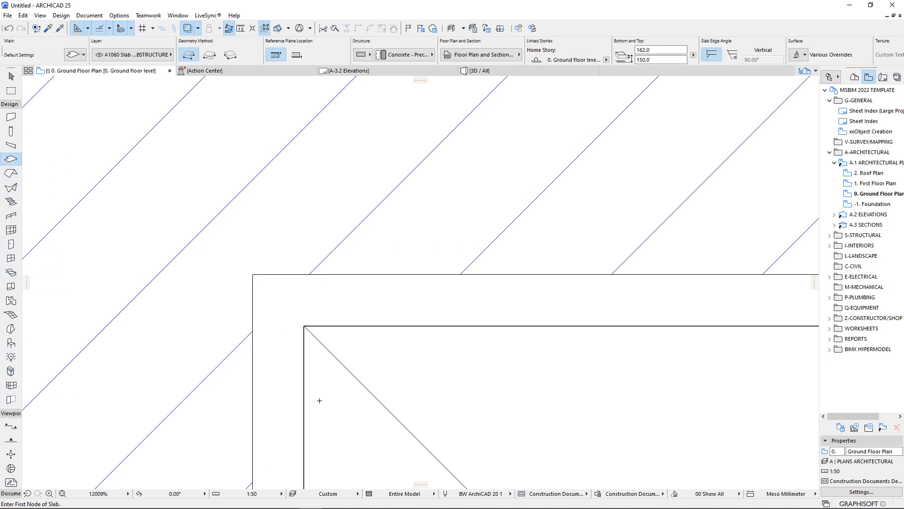
left_click(252, 274)
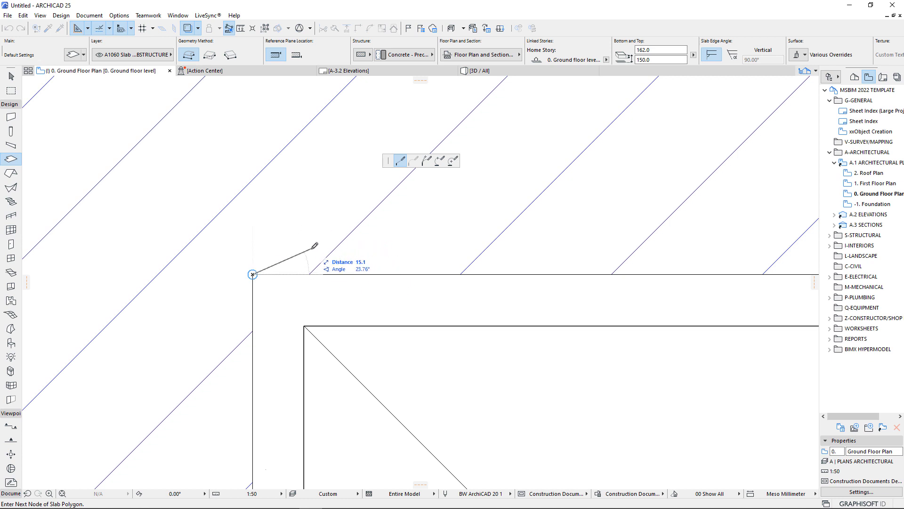
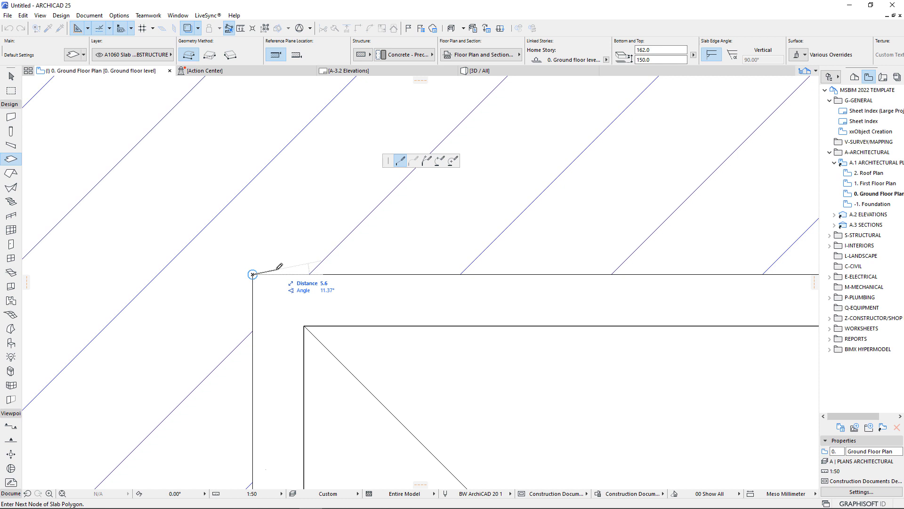
scroll(267, 207, "down", 4)
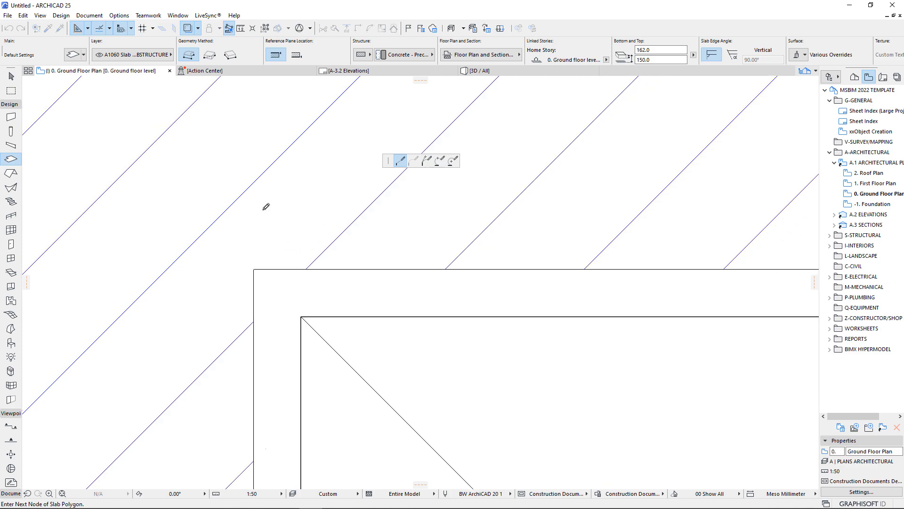
scroll(279, 202, "down", 6)
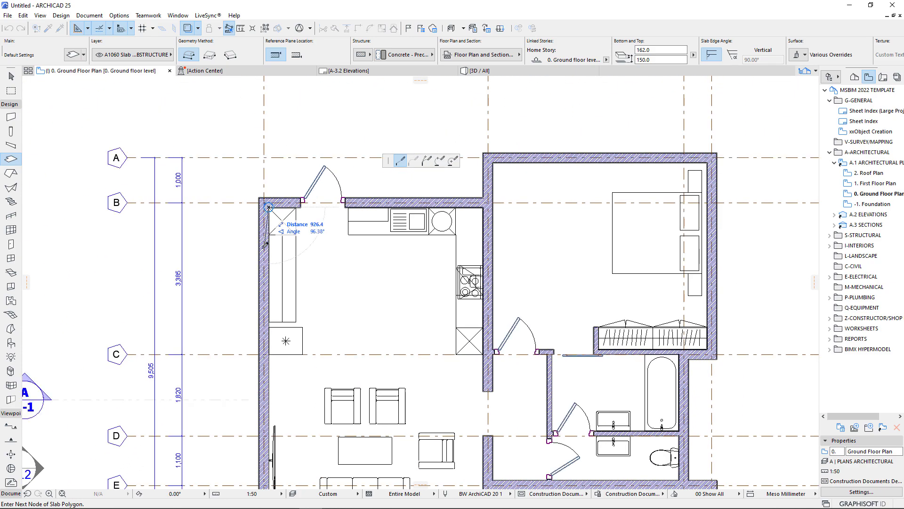
scroll(277, 377, "up", 5)
scroll(277, 376, "up", 2)
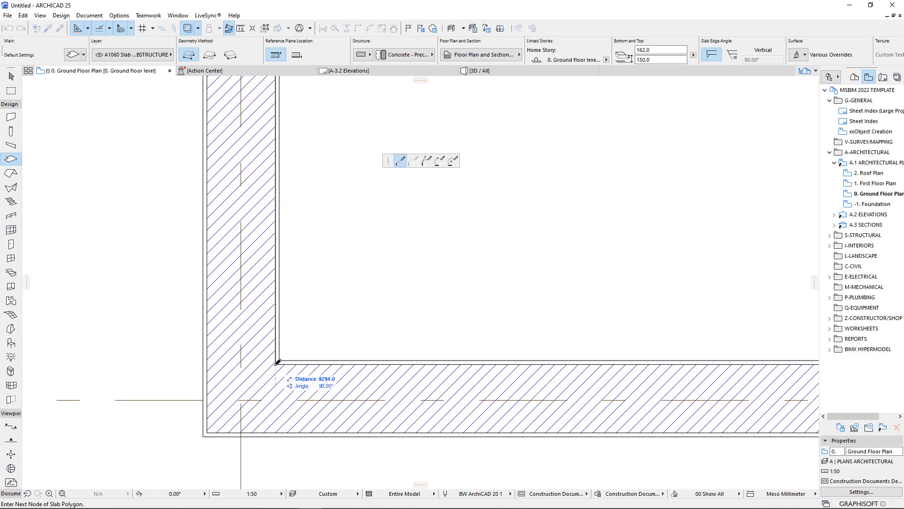
scroll(234, 402, "down", 4)
scroll(234, 404, "down", 2)
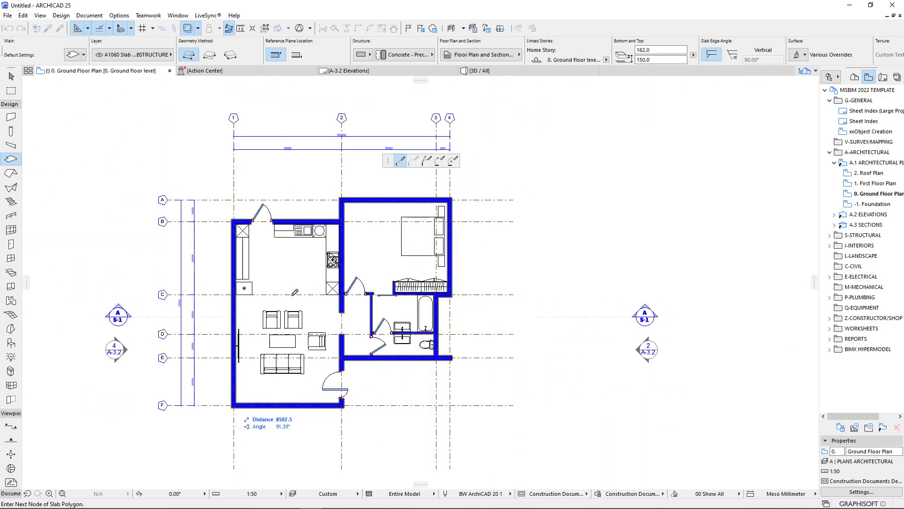
scroll(234, 407, "up", 3)
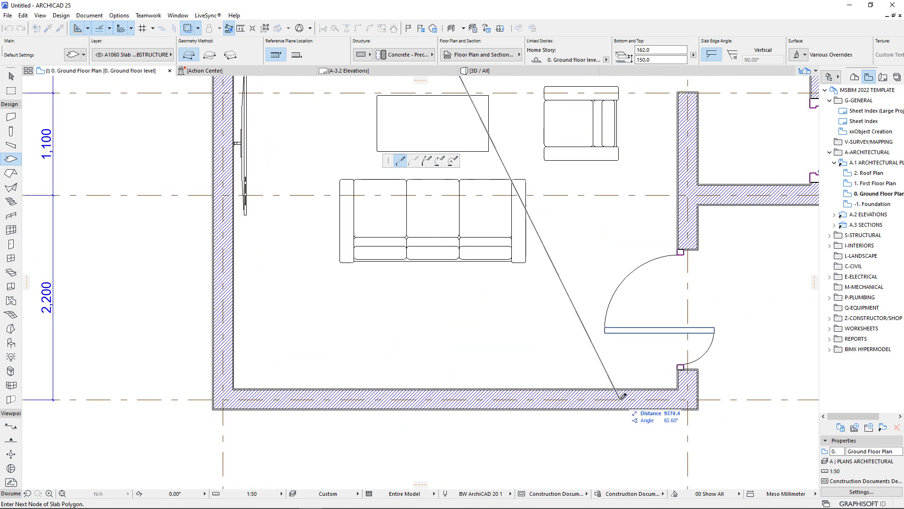
scroll(267, 398, "down", 2)
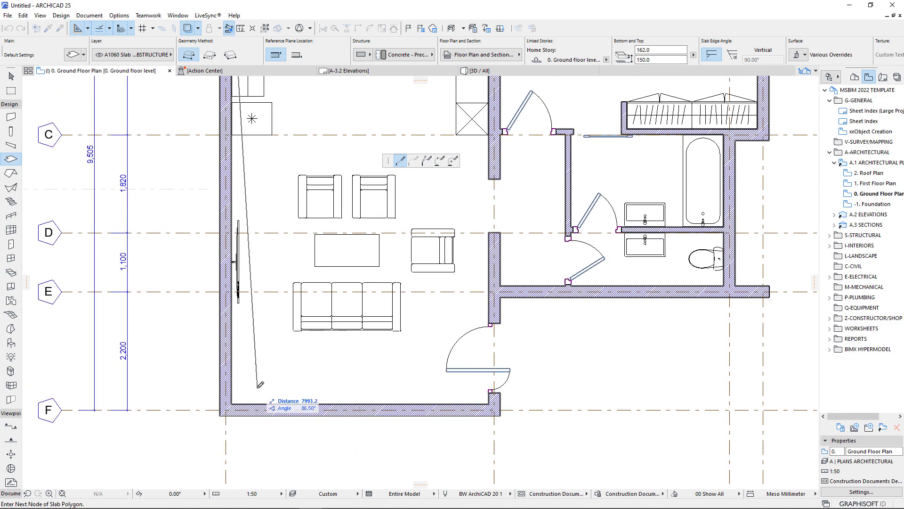
scroll(222, 424, "down", 2)
key("Escape")
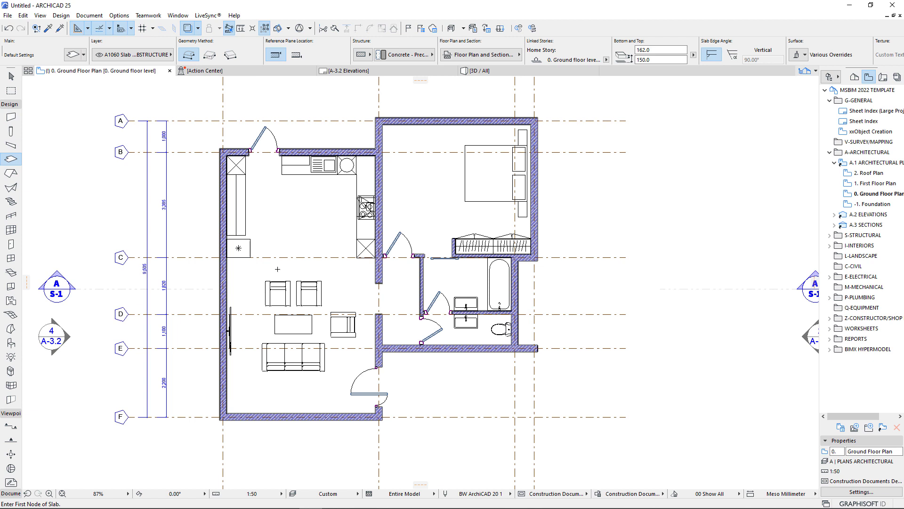
- Create a slab filling the kitchen and living room by tracing the inner wall faces with the Magic Wand
key("space")
left_click(278, 269)
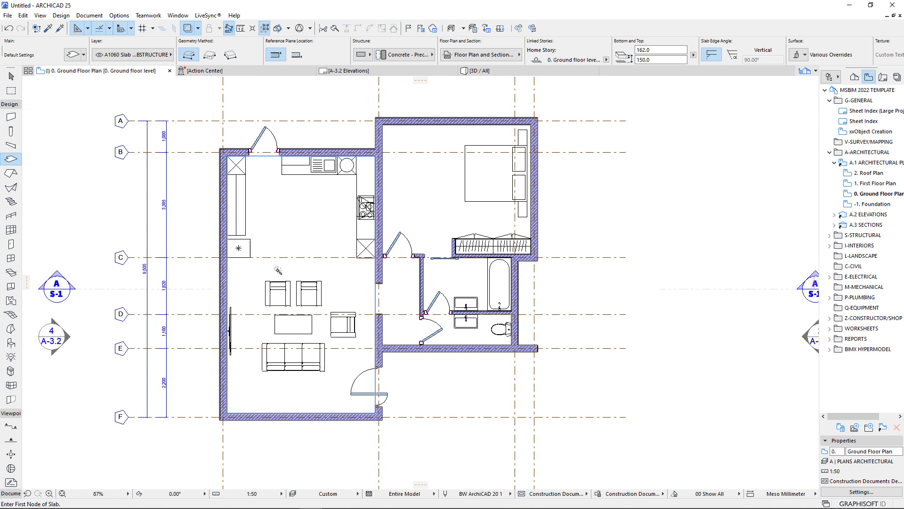
key("Escape")
- Offset all edges of the kitchen and living room slab outward by 12 mm to the inner face of the wall core
left_click(329, 269)
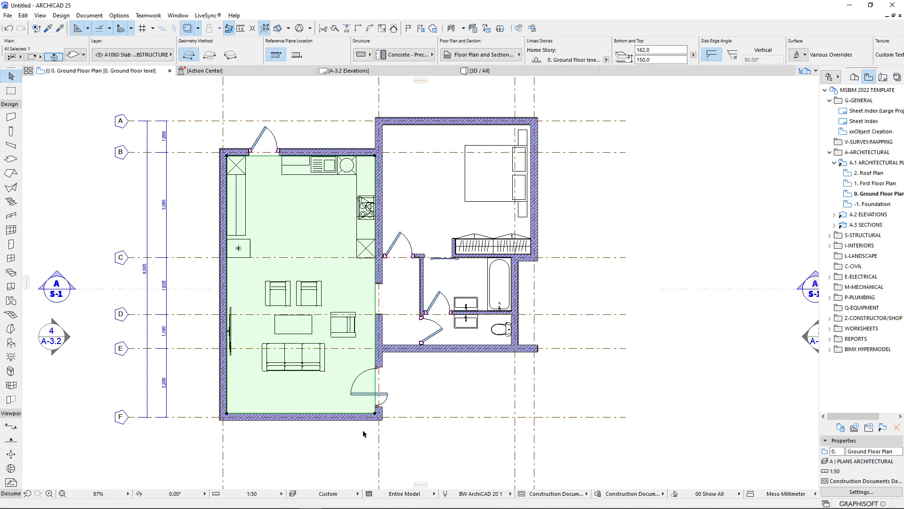
scroll(401, 377, "up", 15)
left_click(372, 337)
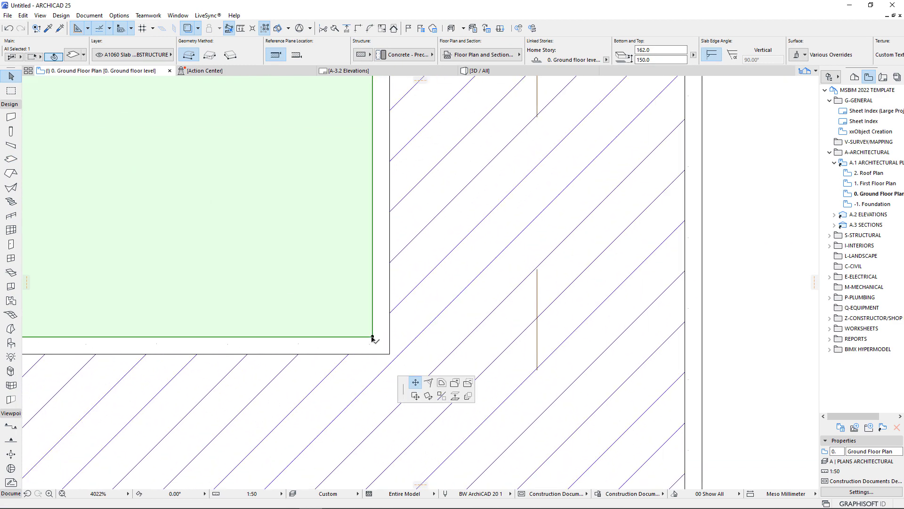
left_click(426, 161)
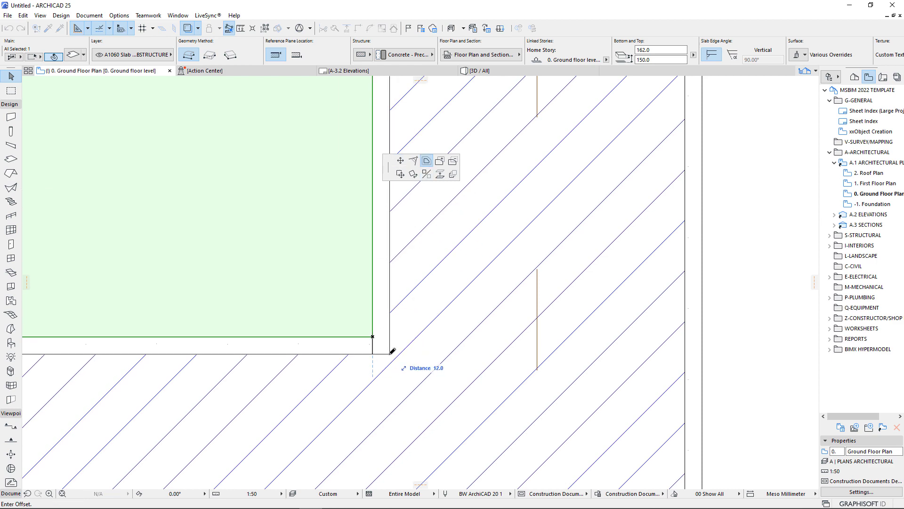
left_click(393, 350)
scroll(363, 388, "down", 15)
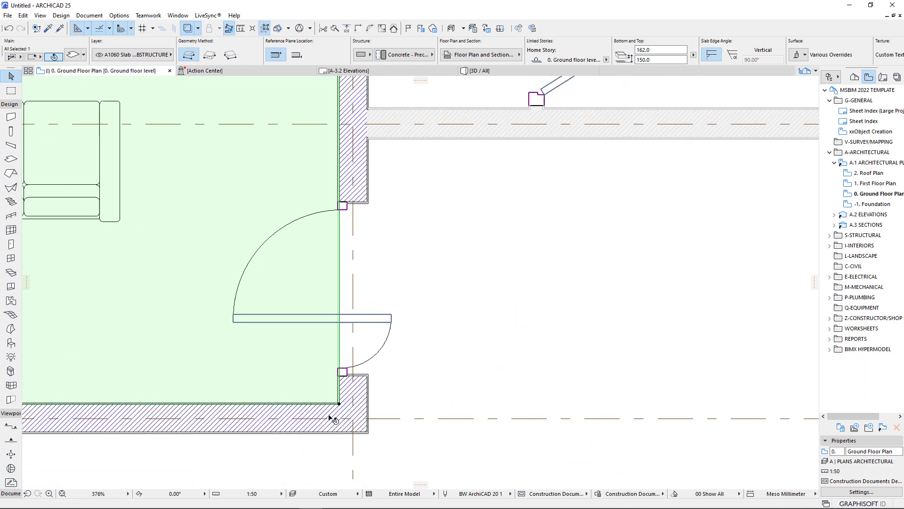
scroll(324, 415, "down", 2)
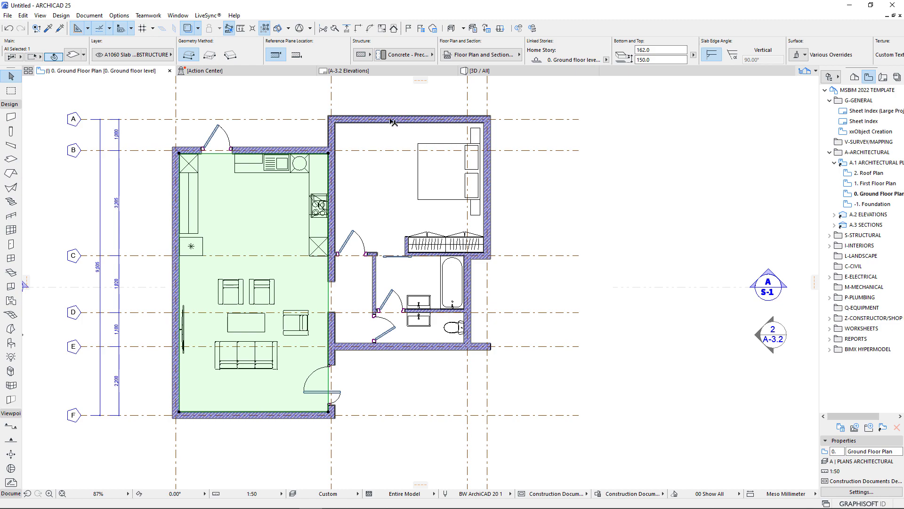
- Add a 5000 x 3179 mm rectangle to the slab, from the kitchen's upper-right core corner to the bedroom's lower-right core corner
scroll(343, 201, "up", 10)
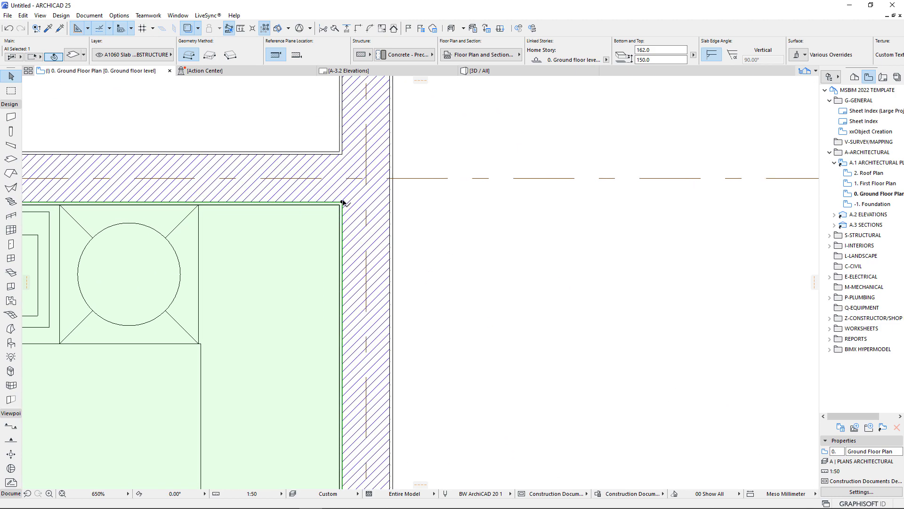
left_click(343, 201)
left_click(440, 161)
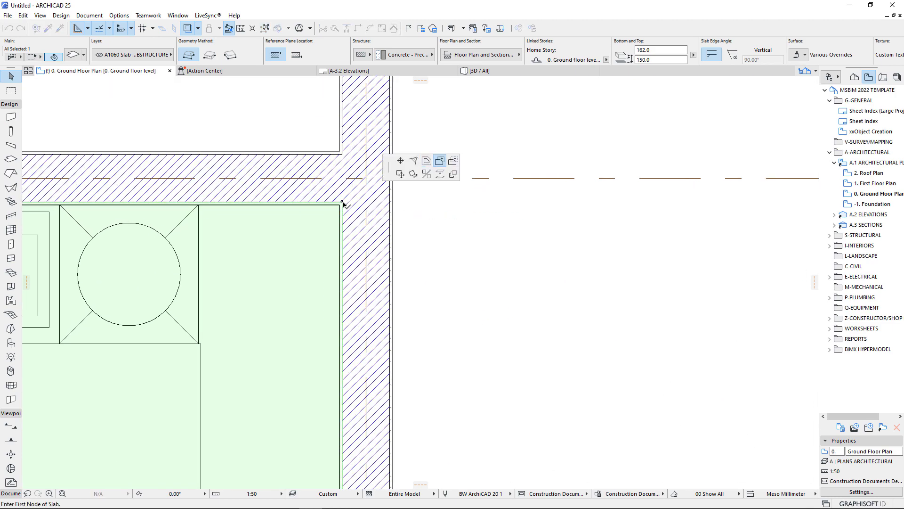
left_click(343, 202)
scroll(262, 251, "down", 6)
left_click(213, 56)
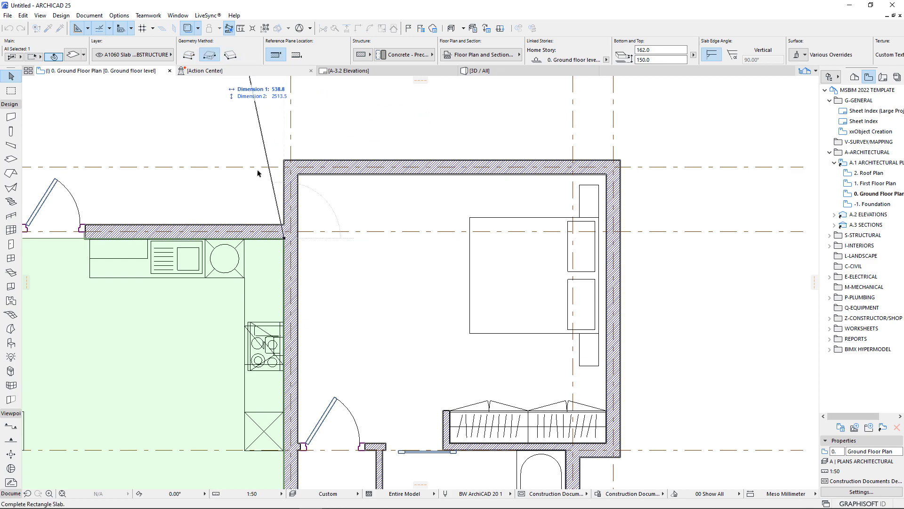
scroll(296, 265, "down", 4)
scroll(441, 367, "up", 8)
scroll(442, 367, "up", 3)
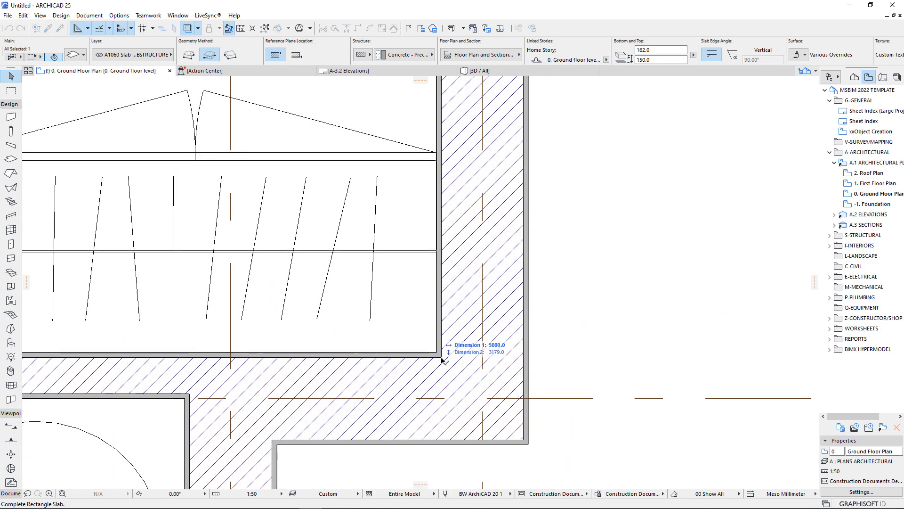
left_click(442, 358)
scroll(426, 371, "down", 6)
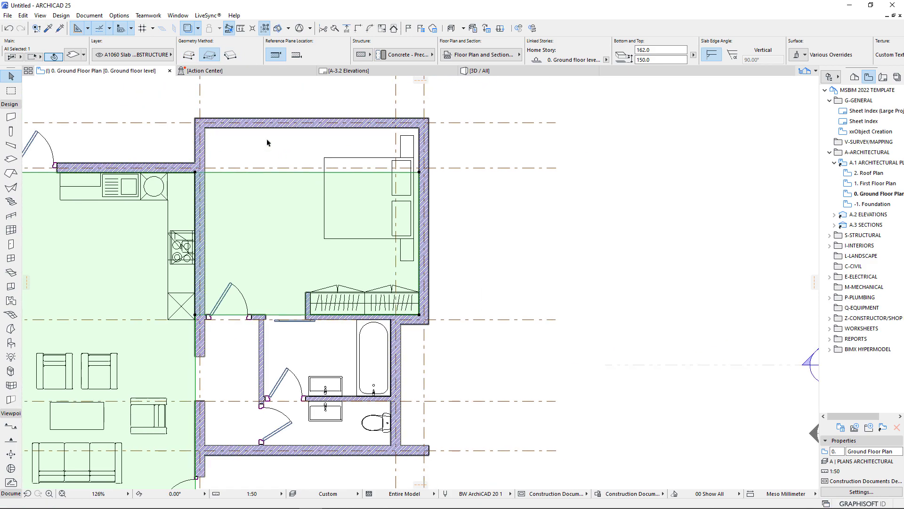
- Offset the slab's upper bedroom edge to the upper wall's core face, and the added part's left edge to the bedroom side of the wall core
scroll(323, 142, "up", 5)
left_click(315, 268)
scroll(116, 155, "up", 8)
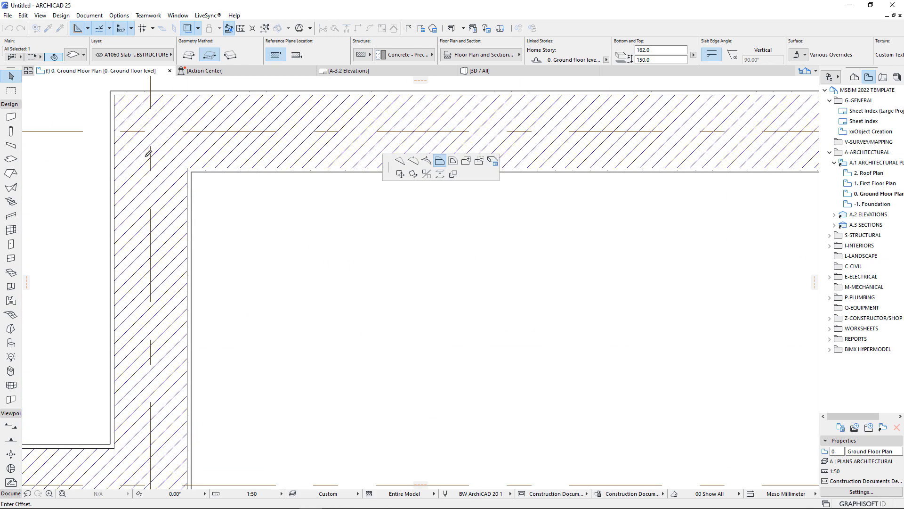
left_click(227, 178)
scroll(247, 165, "down", 2)
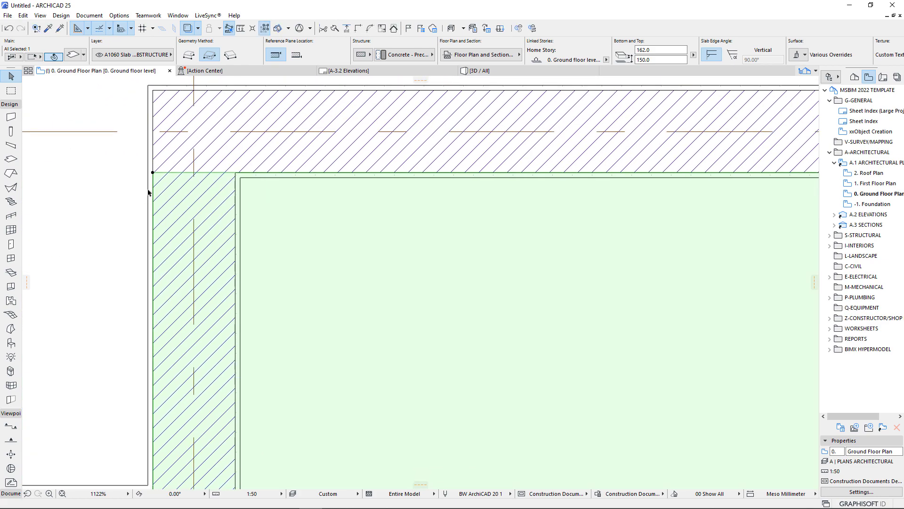
left_click(153, 189)
left_click(235, 172)
scroll(235, 168, "down", 8)
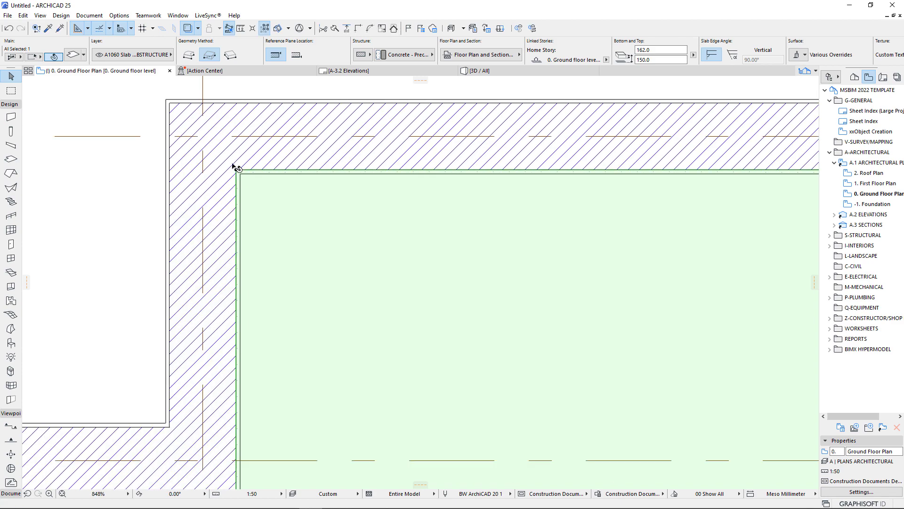
- Offset the floor slab's lower bedroom edge down to the inner core face of the wall below the bathroom and toilet
scroll(301, 242, "down", 3)
scroll(317, 197, "up", 3)
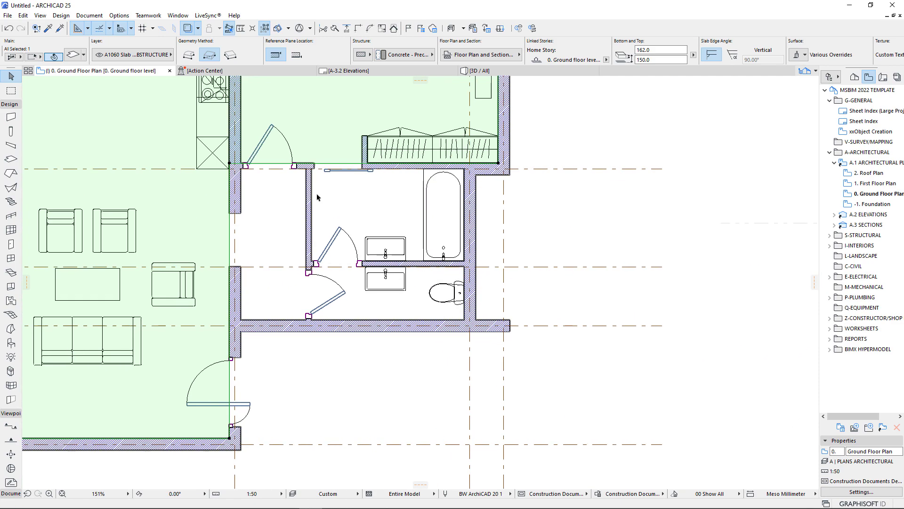
left_click(337, 168)
left_click(317, 137)
scroll(478, 155, "up", 6)
left_click(473, 190)
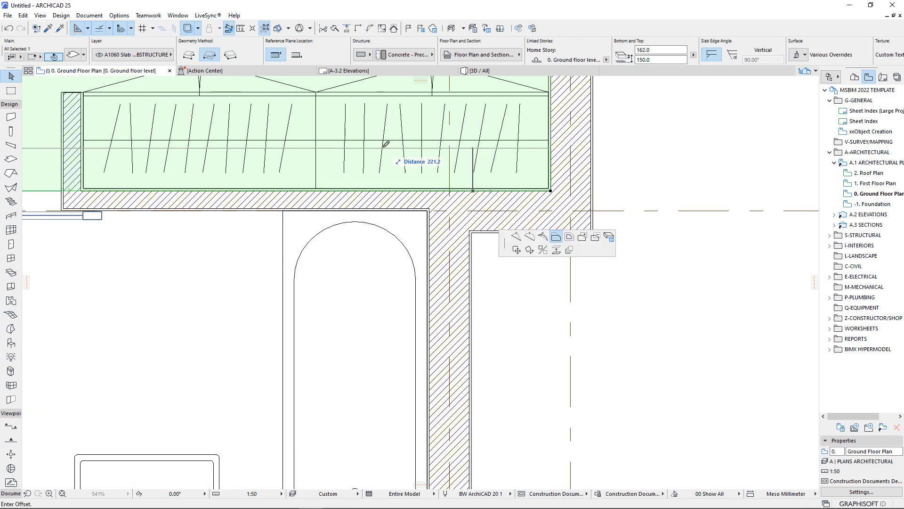
scroll(386, 144, "down", 5)
scroll(99, 379, "up", 4)
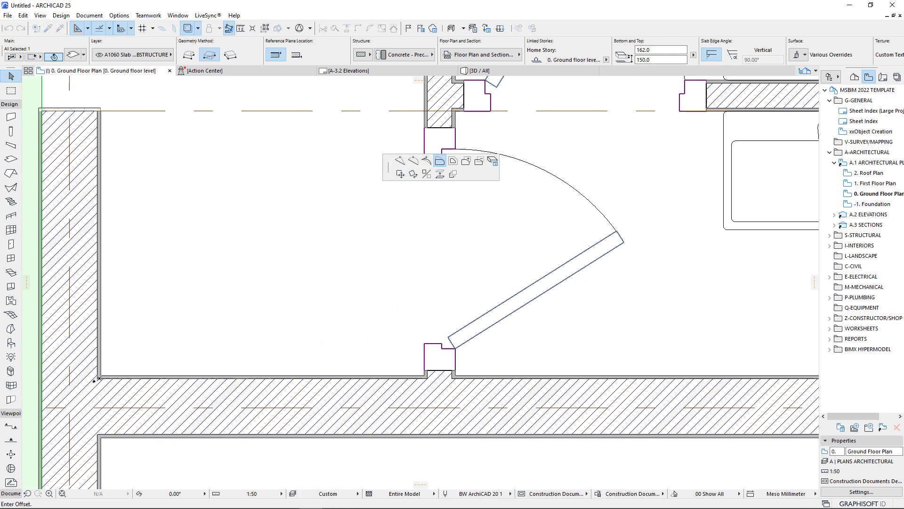
left_click(103, 375)
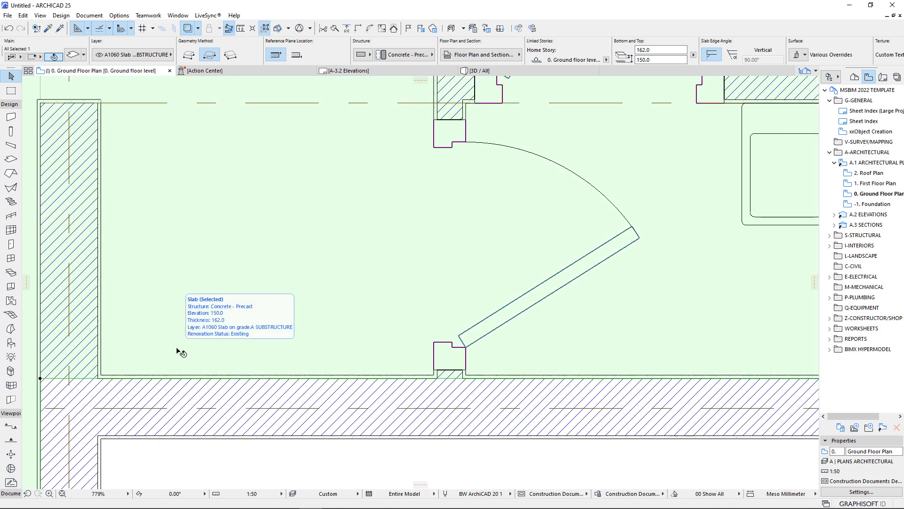
- Subtract a rectangle from the floor slab outside the bathroom wall, from the bedroom's lower-right core corner to the toilet's lower-right core corner
scroll(155, 383, "down", 6)
scroll(360, 234, "up", 7)
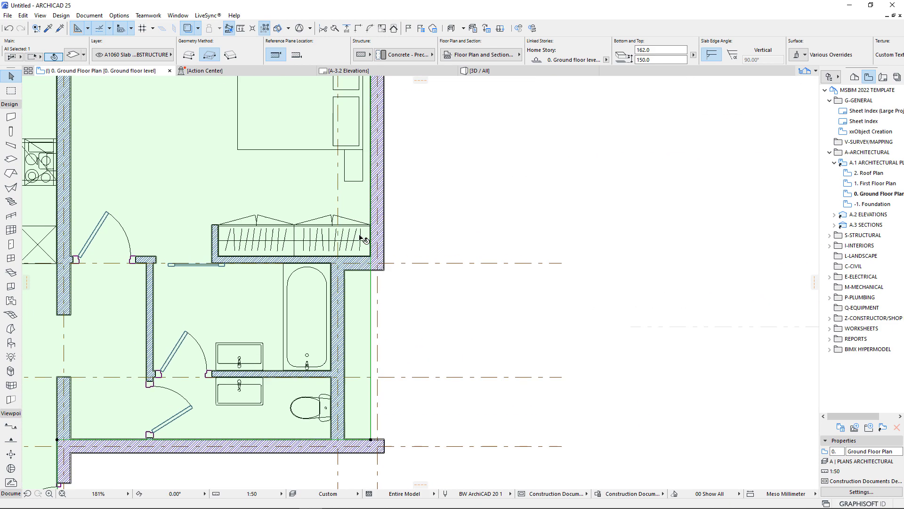
left_click(374, 281)
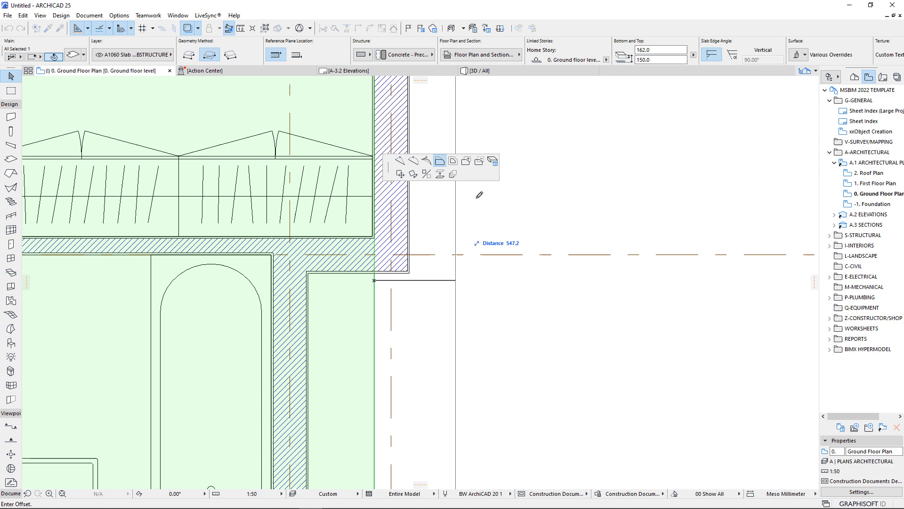
left_click(478, 163)
scroll(376, 235, "up", 5)
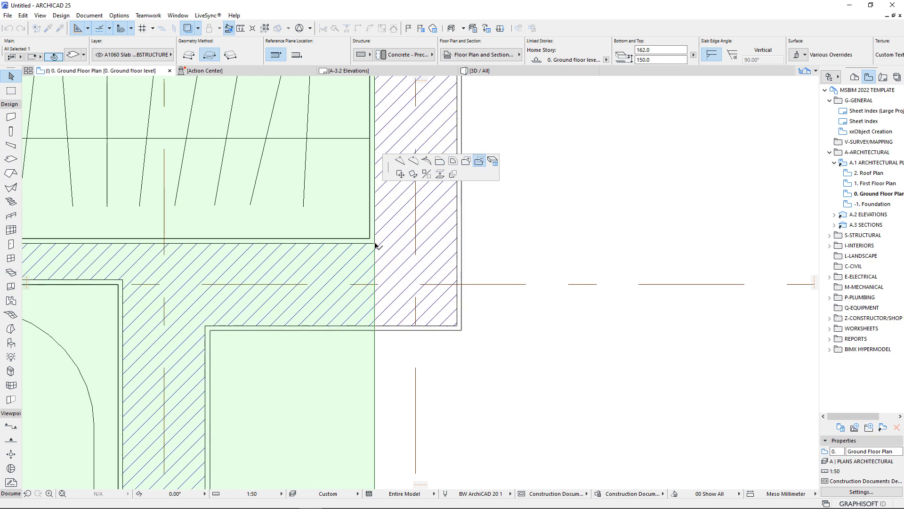
left_click(375, 244)
scroll(285, 212, "down", 4)
scroll(213, 440, "up", 4)
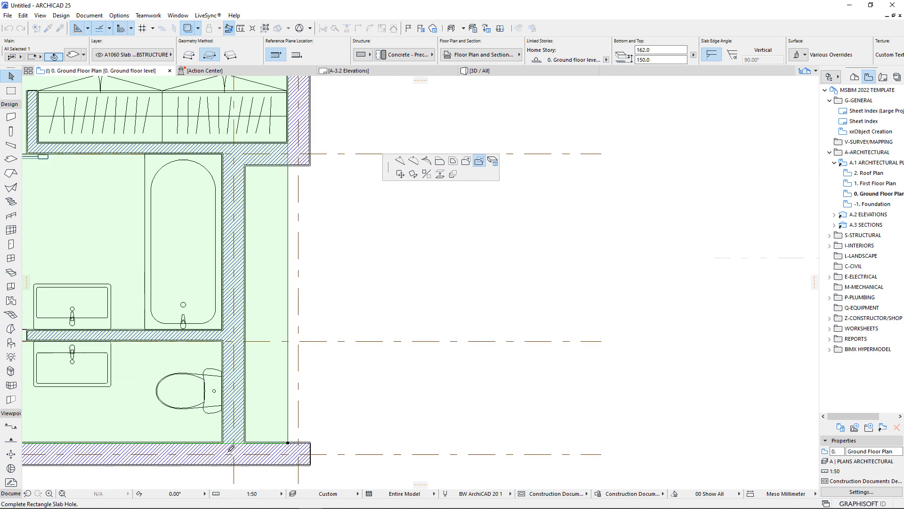
left_click(213, 440)
scroll(477, 404, "down", 5)
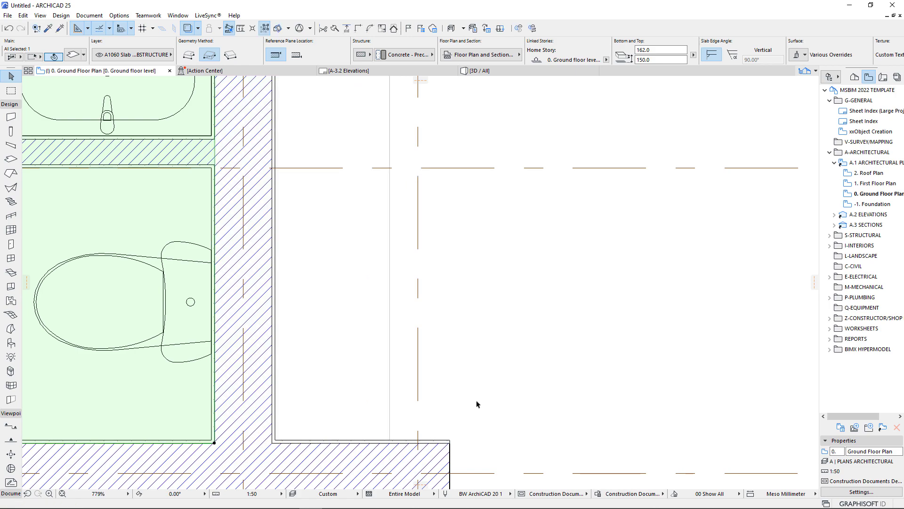
scroll(383, 356, "down", 2)
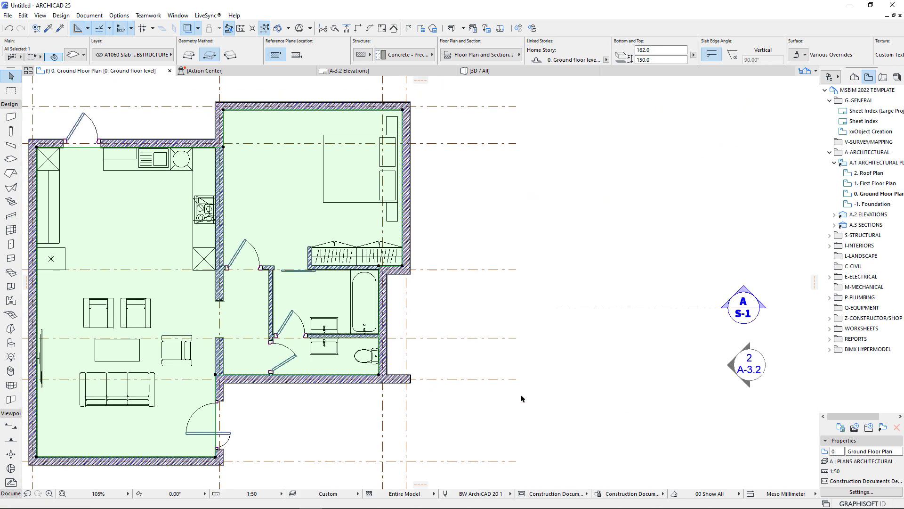
scroll(270, 407, "down", 3)
scroll(300, 383, "up", 3)
middle_click_drag(301, 384, 306, 354)
key("Escape")
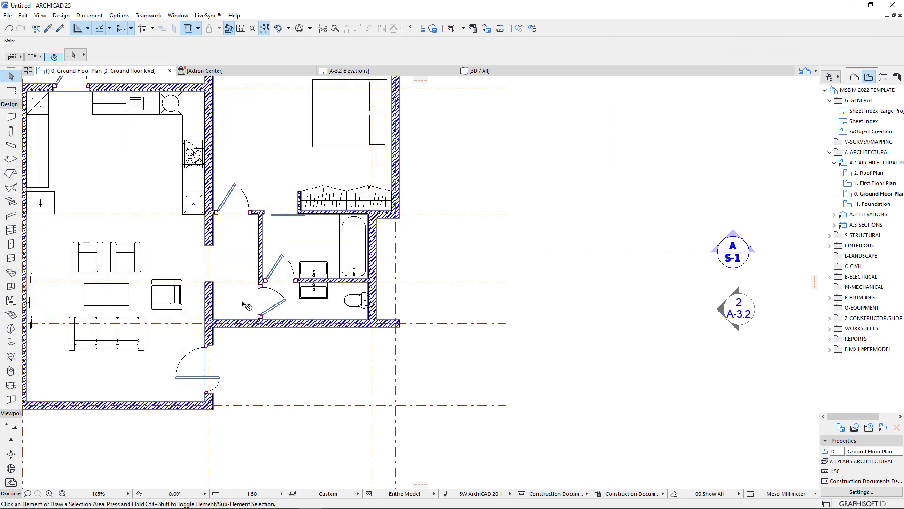
- Create a rectangular porch slab of about 4267 x 2188 mm from the living room wall's lower-right core corner to the bathroom gridline
left_click(244, 304, "alt")
scroll(205, 399, "up", 6)
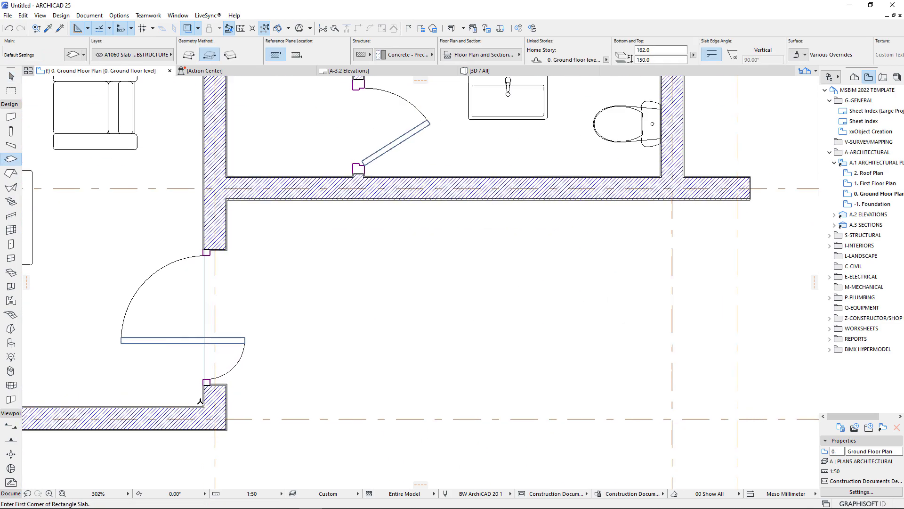
scroll(232, 431, "up", 8)
left_click(223, 428)
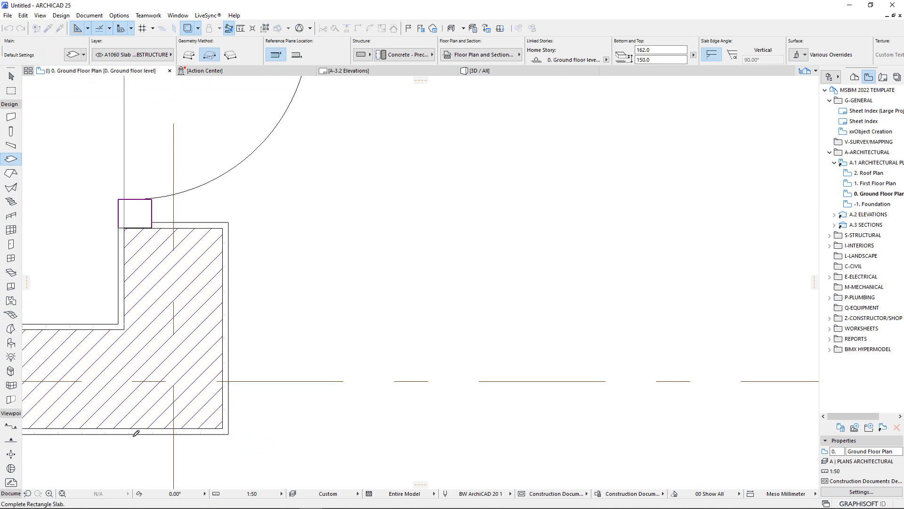
scroll(134, 432, "down", 11)
scroll(455, 281, "up", 7)
scroll(322, 332, "up", 2)
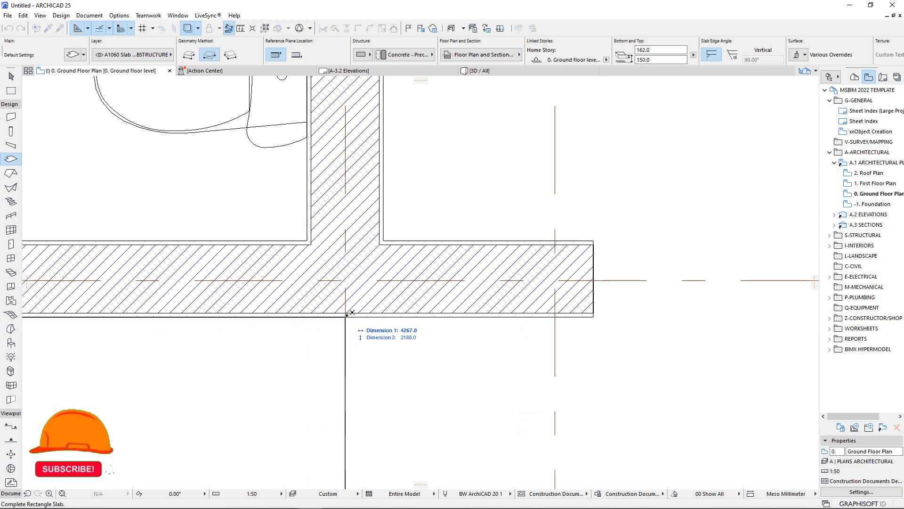
left_click(347, 312)
scroll(338, 263, "down", 8)
scroll(338, 270, "down", 4)
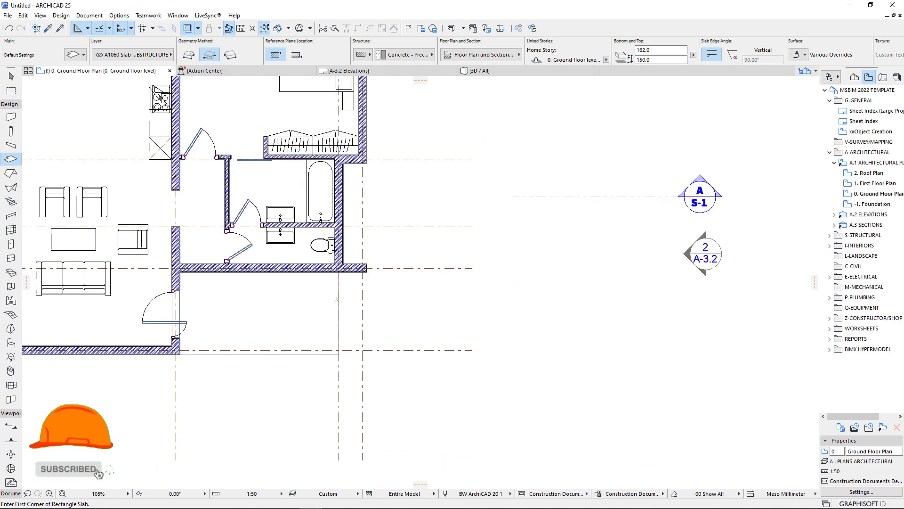
- Offset the porch slab's right edge outward to the outermost vertical gridline
key("Escape")
left_click(259, 297)
left_click(339, 288)
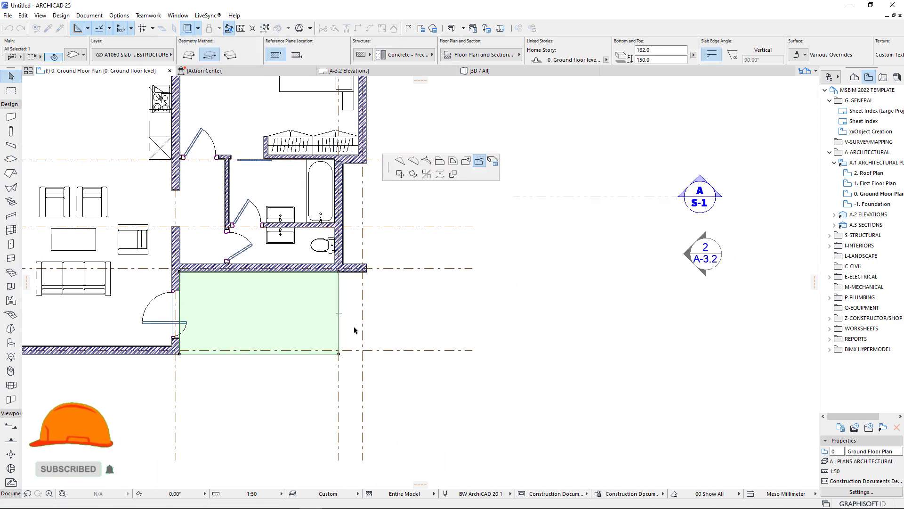
left_click(361, 353)
key("Escape")
scroll(342, 339, "up", 5)
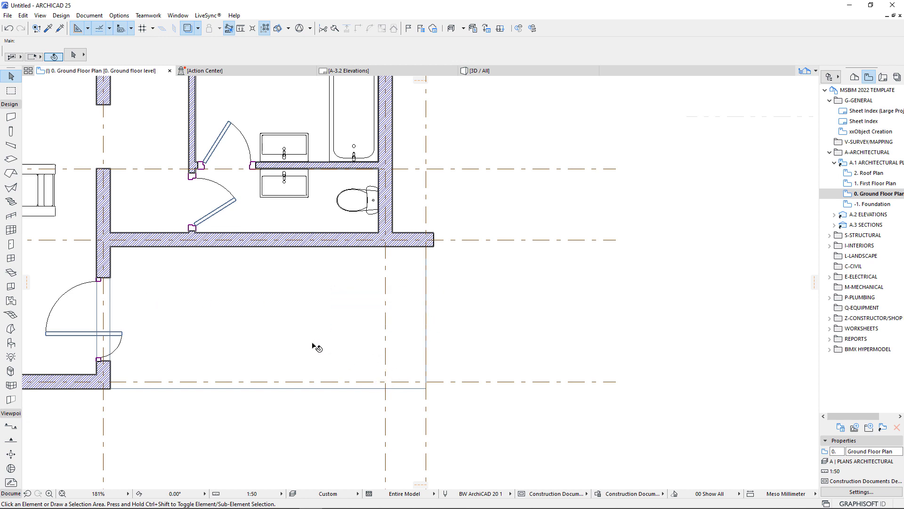
- Place a column from the COLUMN SQUARE favorite where the bathroom wall's vertical gridline crosses the porch's lower gridline
left_click(11, 131)
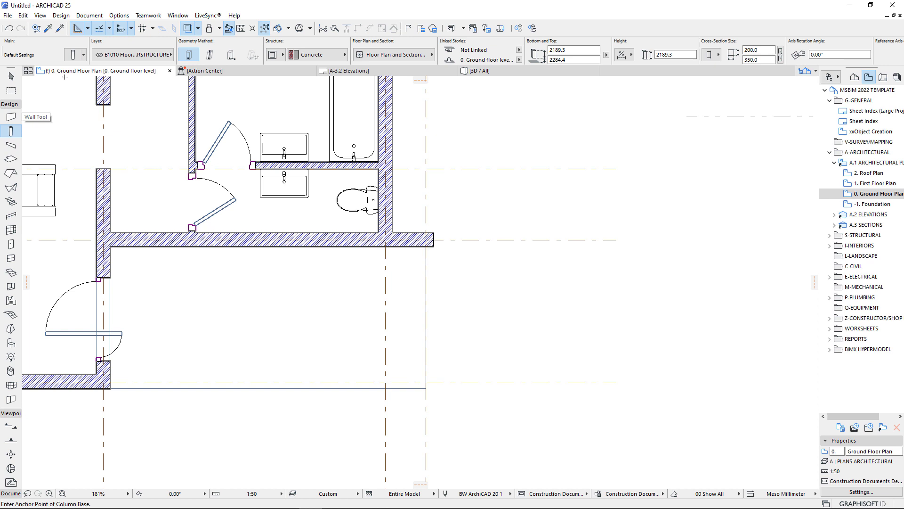
left_click(84, 55)
double_click(137, 112)
double_click(124, 112)
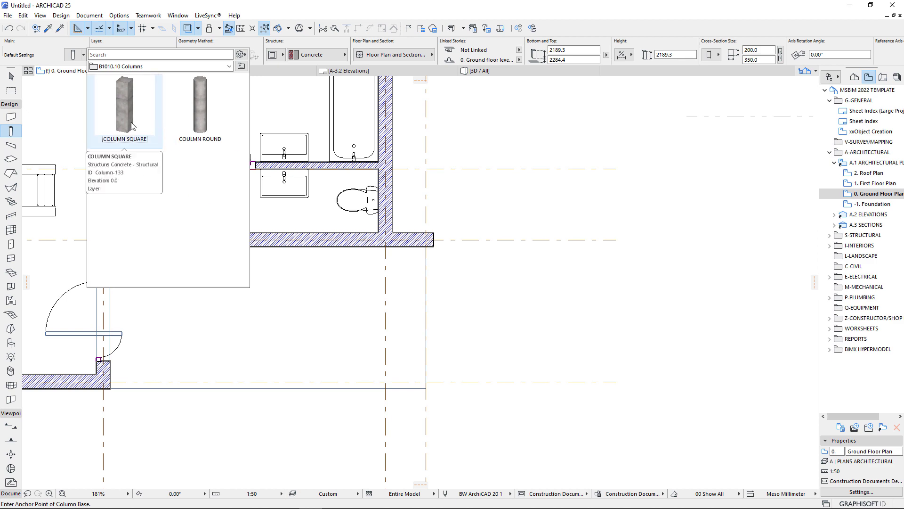
double_click(122, 120)
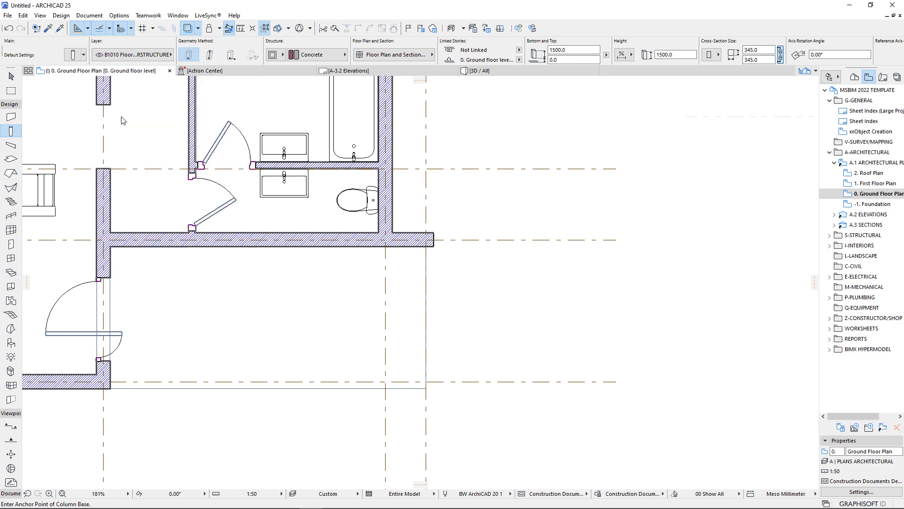
scroll(363, 317, "down", 2)
scroll(384, 377, "up", 4)
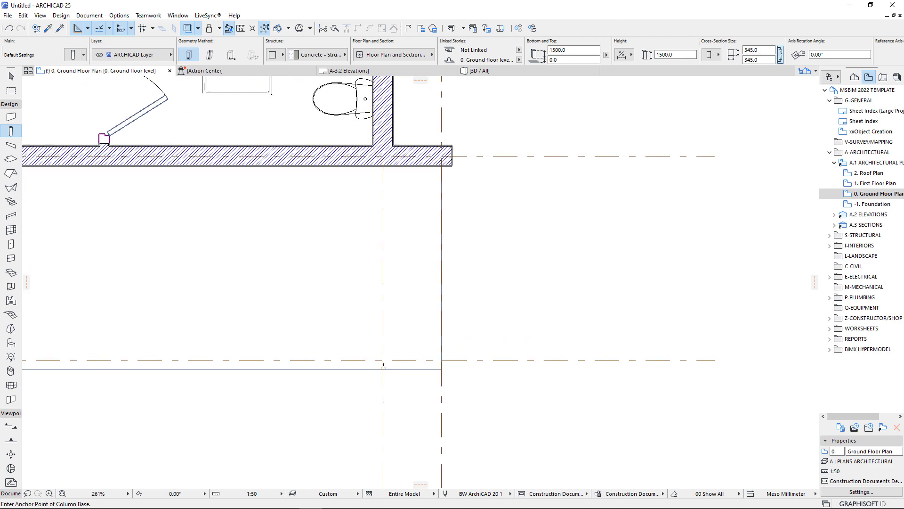
left_click(383, 359)
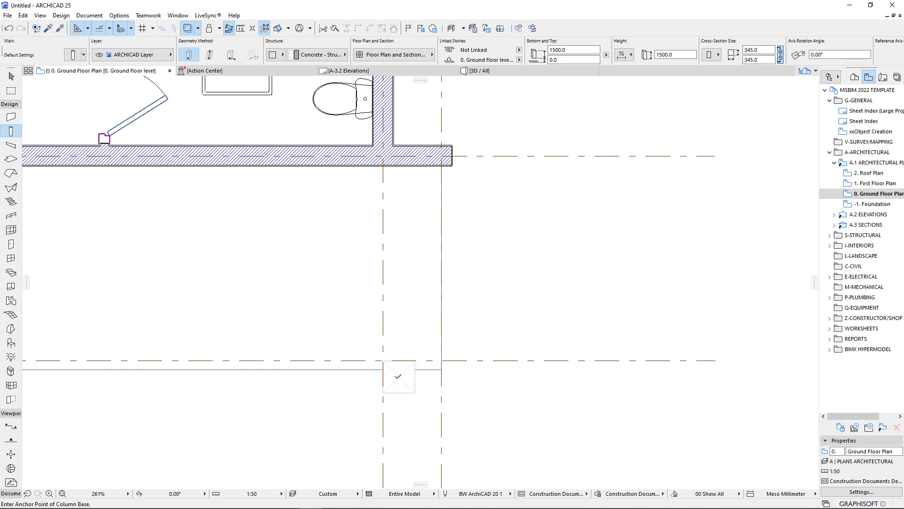
- Move the porch column so that its centre sits on the gridline intersection
key("Escape")
left_click(399, 376)
left_click(399, 377)
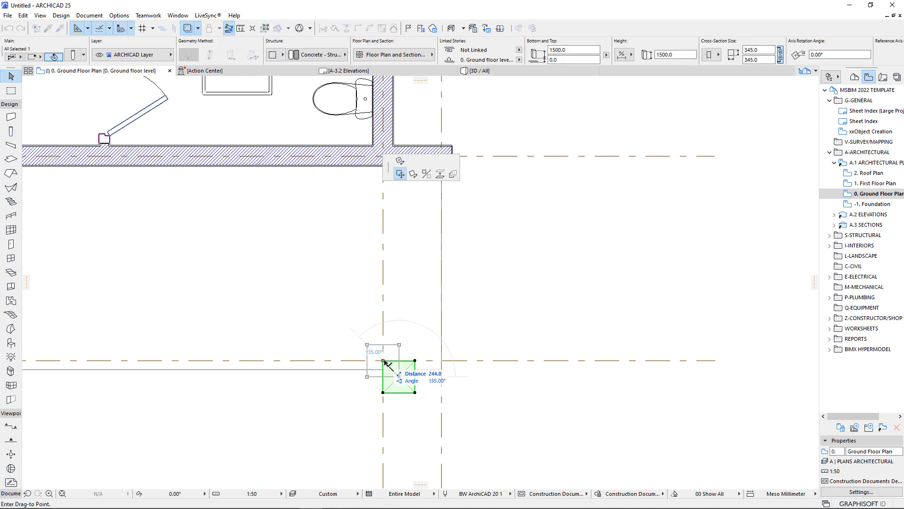
left_click(384, 361)
- Set the porch column's cross-section to 500 mm wide by 250 mm high and recentre it on the gridline intersection
left_click(75, 55)
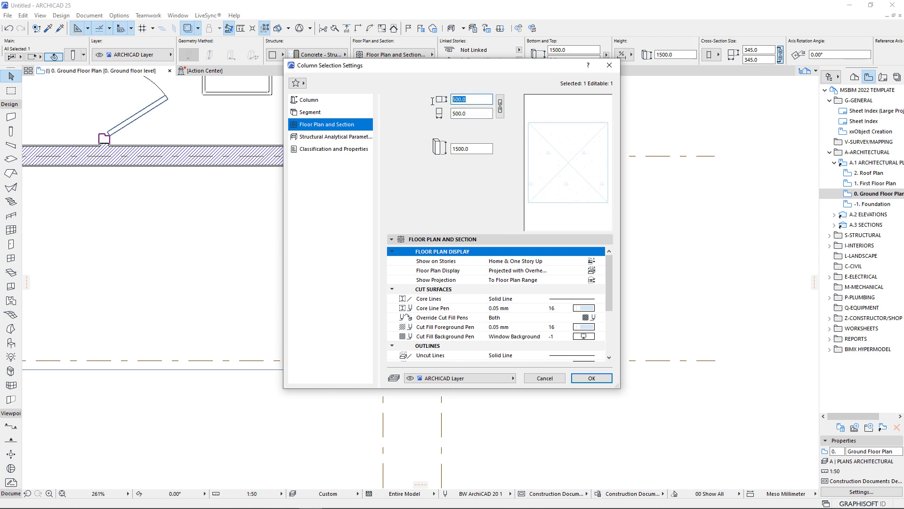
key("Return")
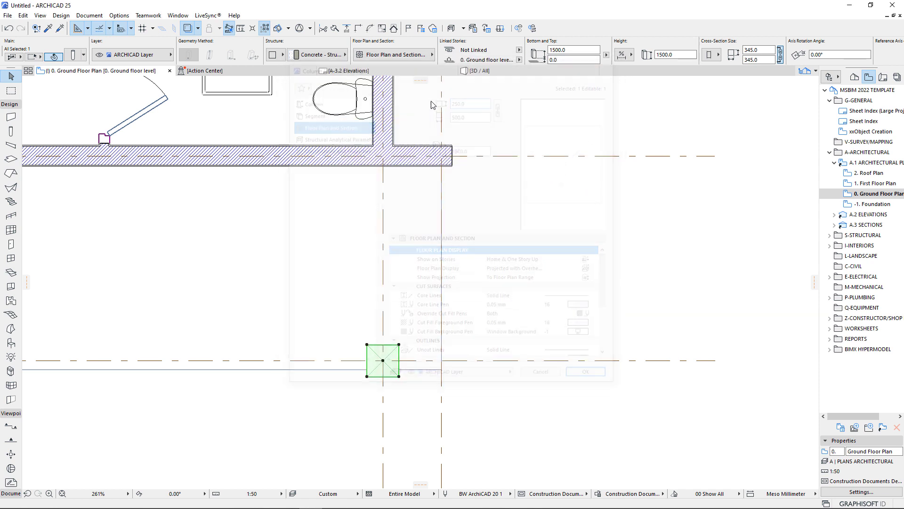
scroll(391, 387, "up", 4)
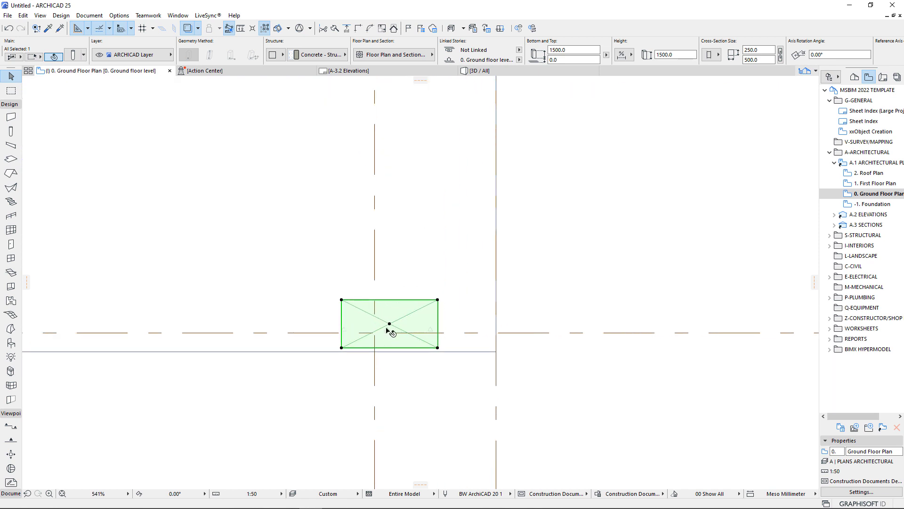
left_click(390, 325)
left_click(375, 332)
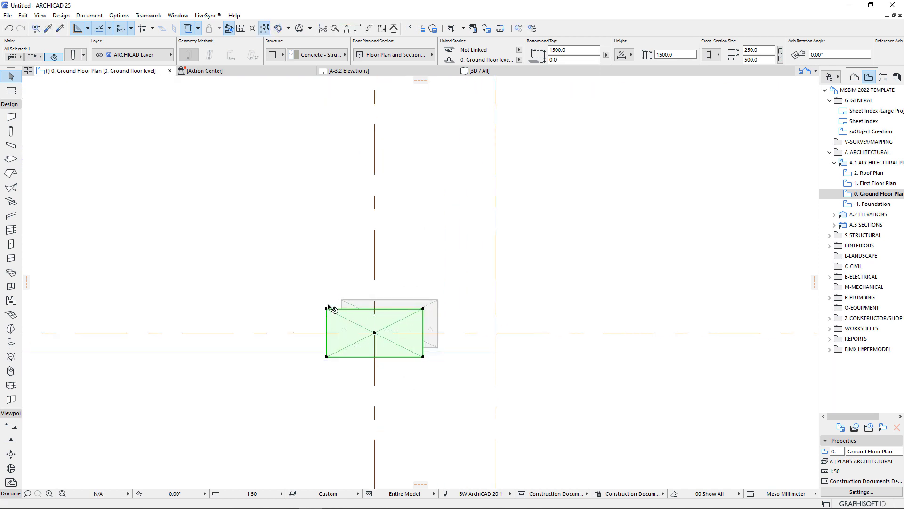
key("Escape")
scroll(354, 370, "down", 7)
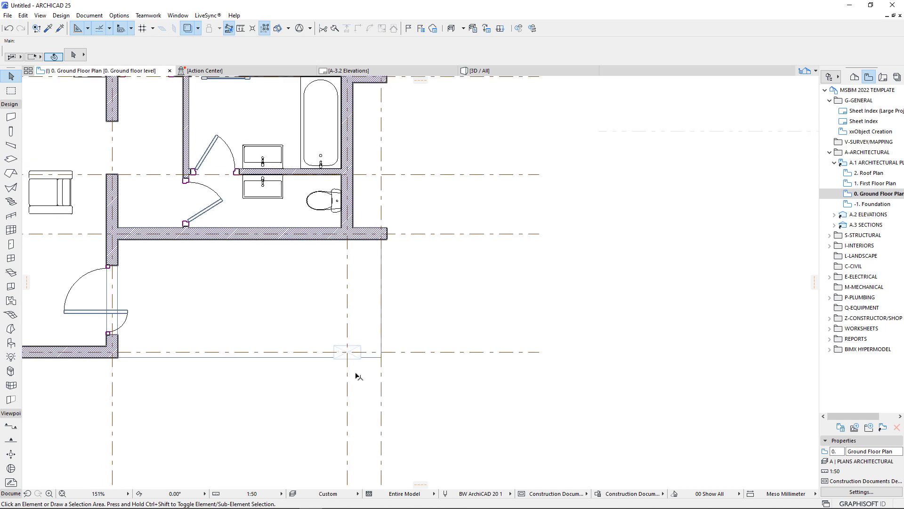
- Set the porch column's core line pen to the black 0.40 mm pen 144
left_click(359, 349)
scroll(359, 348, "up", 4)
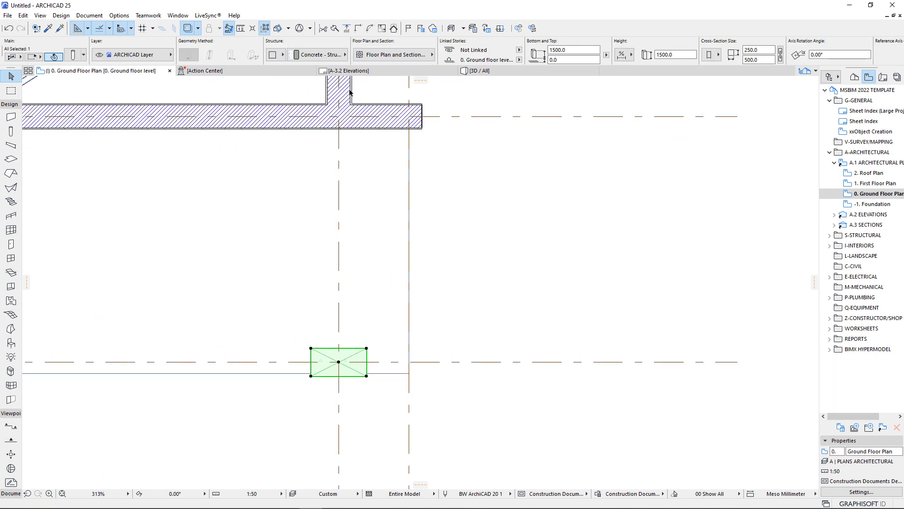
left_click(393, 54)
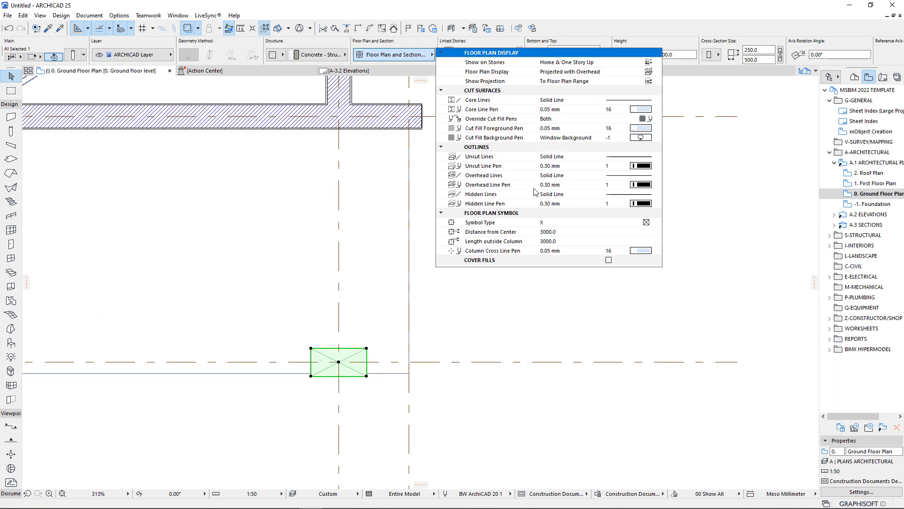
left_click(647, 110)
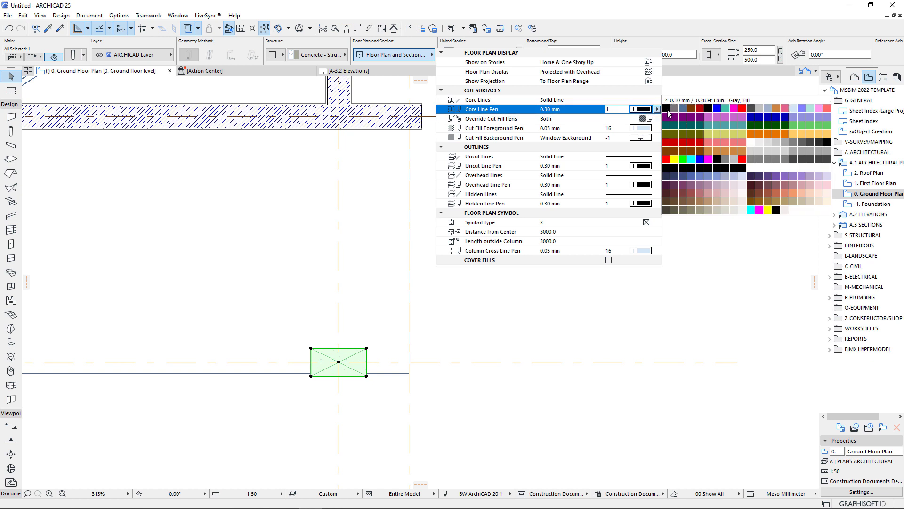
left_click(693, 169)
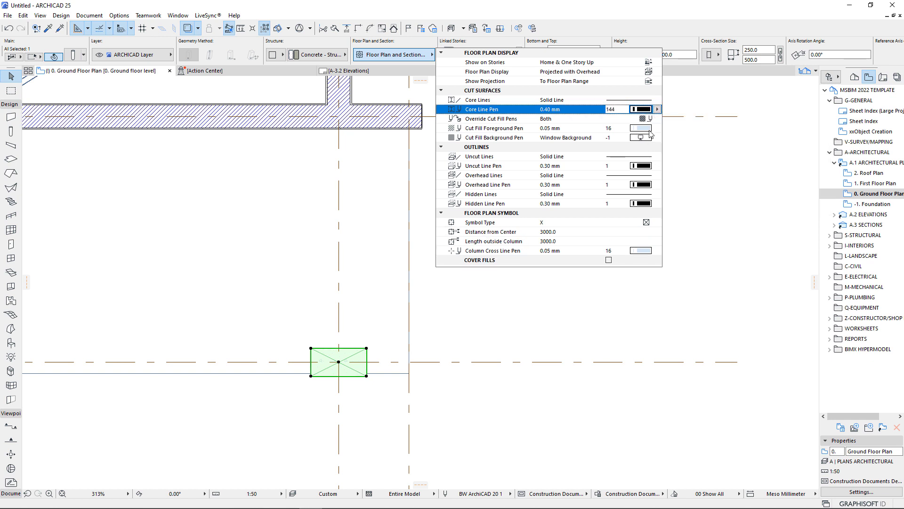
left_click(435, 393)
left_click(371, 419)
scroll(327, 373, "up", 8)
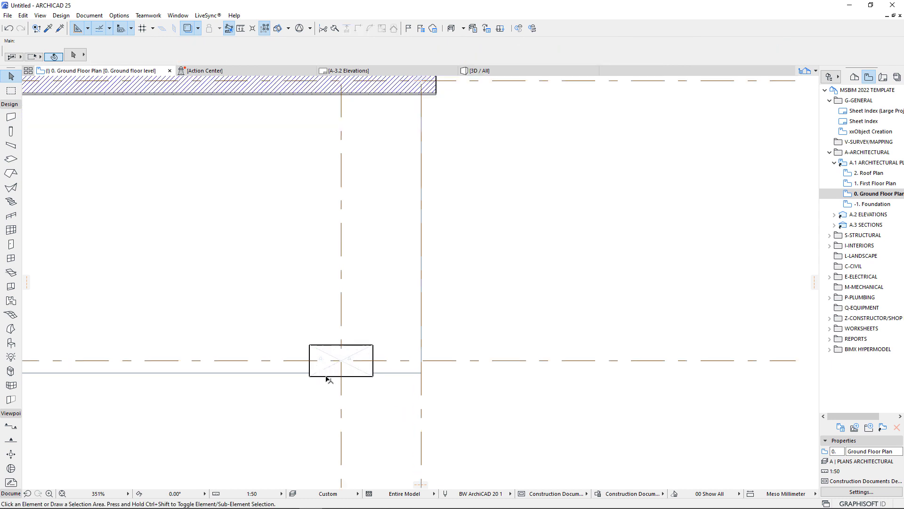
- Inspect the porch column on the floor plan and in the 3D view
scroll(343, 366, "down", 10)
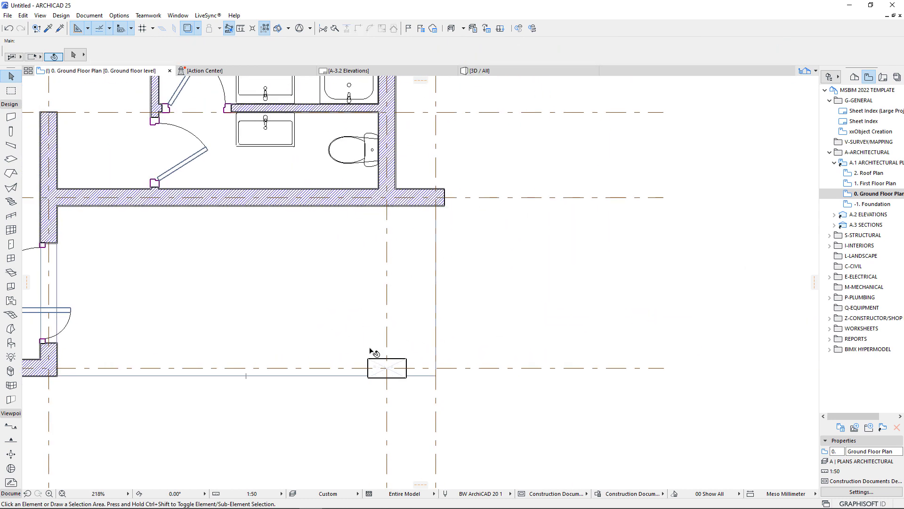
scroll(403, 375, "up", 10)
left_click(405, 315)
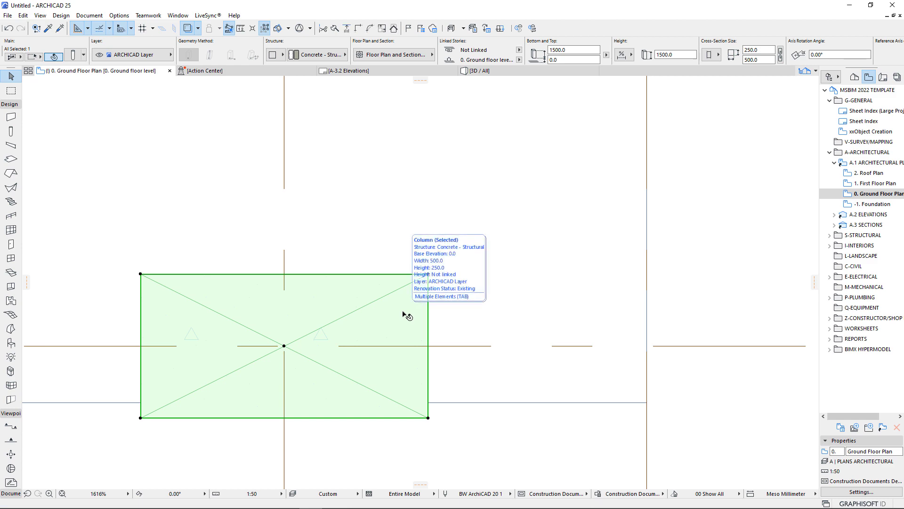
key("Escape")
scroll(365, 361, "down", 10)
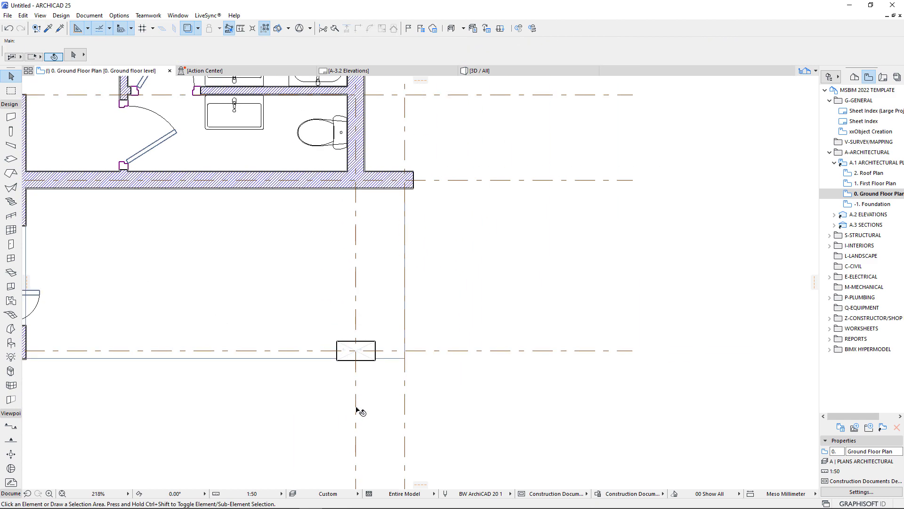
scroll(356, 403, "down", 5)
left_click(474, 71)
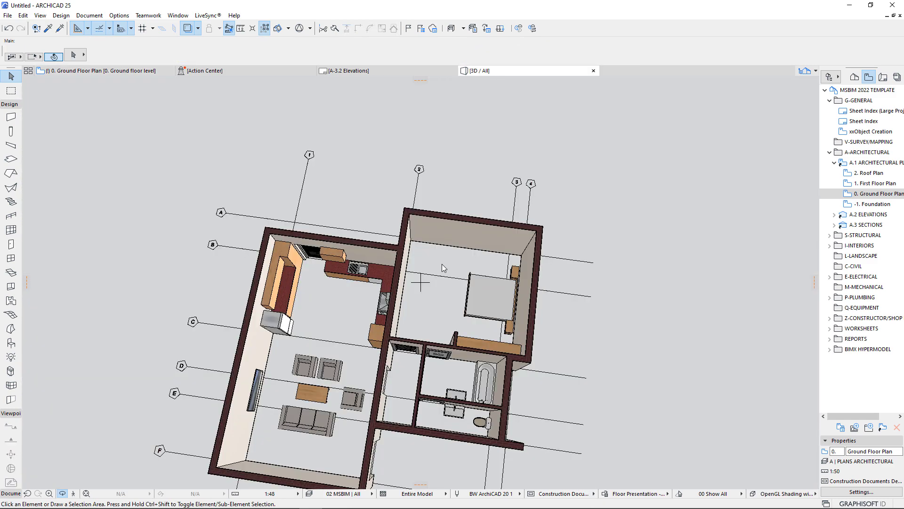
scroll(438, 265, "down", 4)
left_click_drag(438, 265, 438, 342)
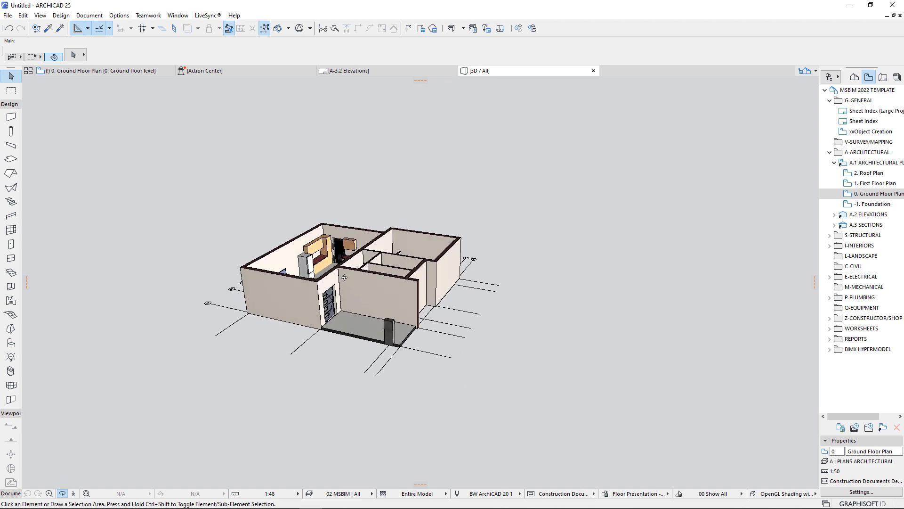
scroll(438, 342, "up", 5)
scroll(409, 348, "up", 2)
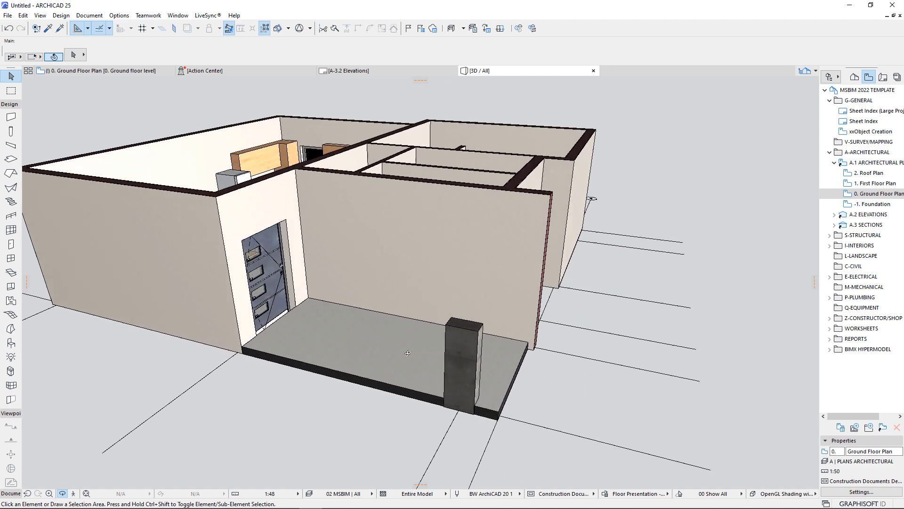
- Stretch the porch column's top upward in 3D to make the column taller
left_click(468, 358)
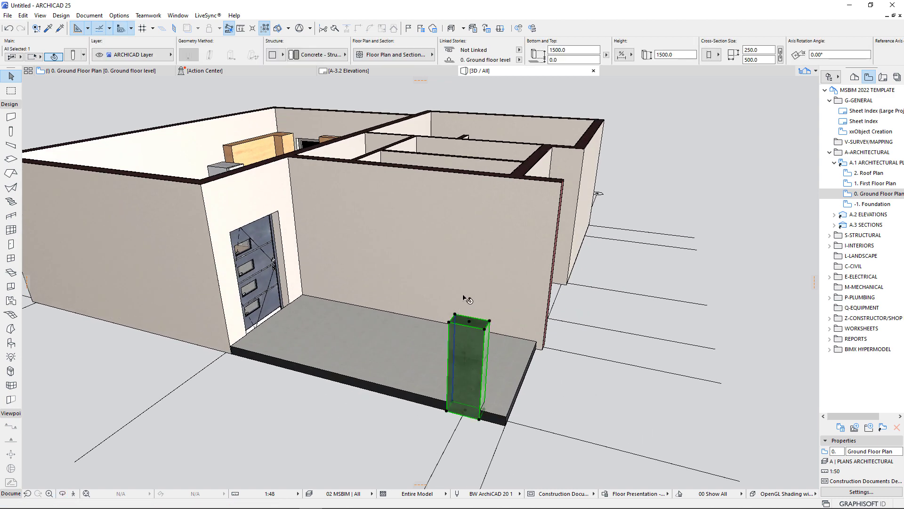
left_click(469, 323)
key("Escape")
left_click(455, 316)
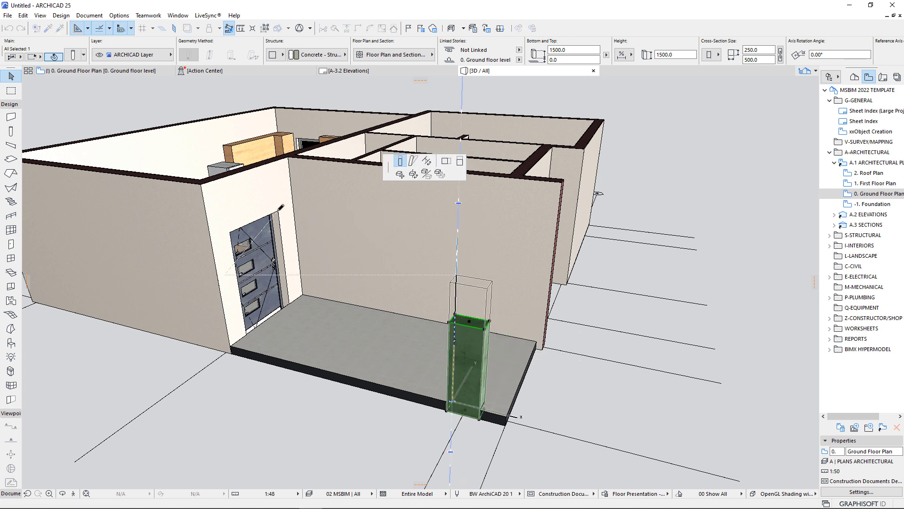
left_click(456, 275)
key("Escape")
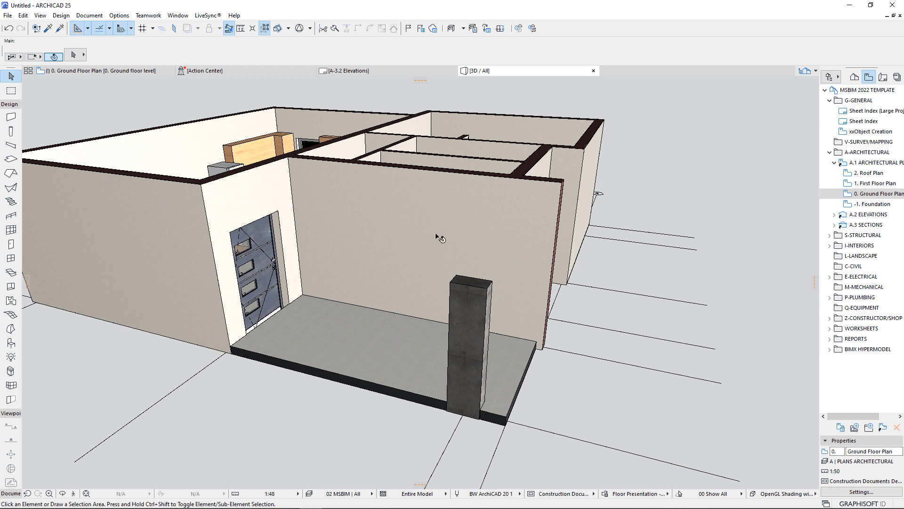
- Select the porch slab and set its thickness to 120 mm
scroll(285, 325, "up", 3)
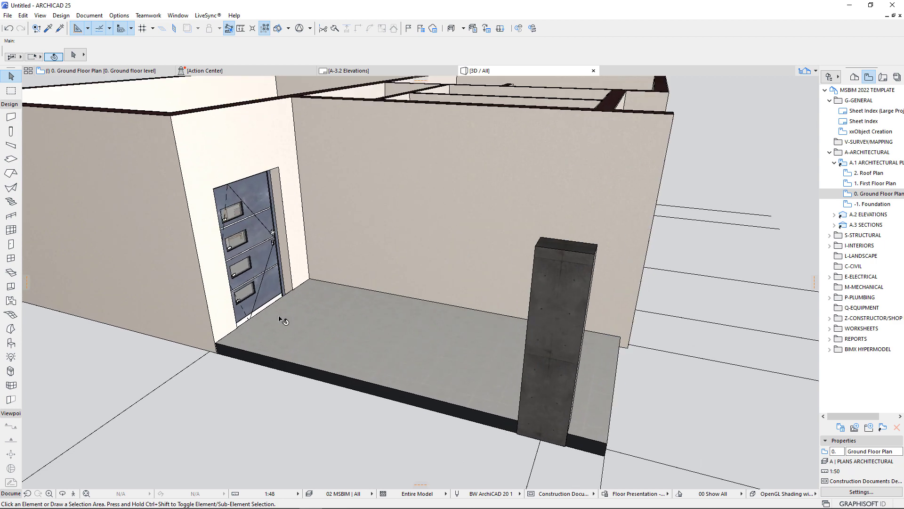
scroll(369, 329, "up", 2)
left_click(363, 320)
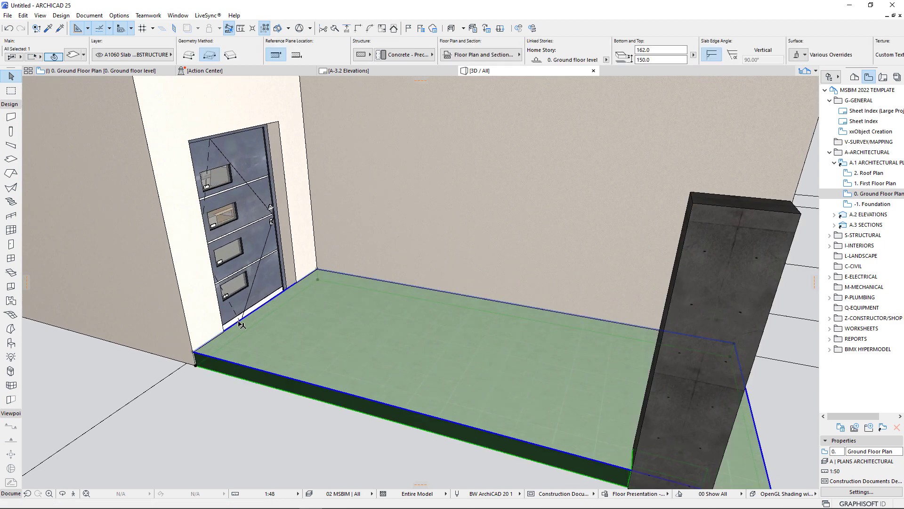
scroll(238, 325, "up", 1)
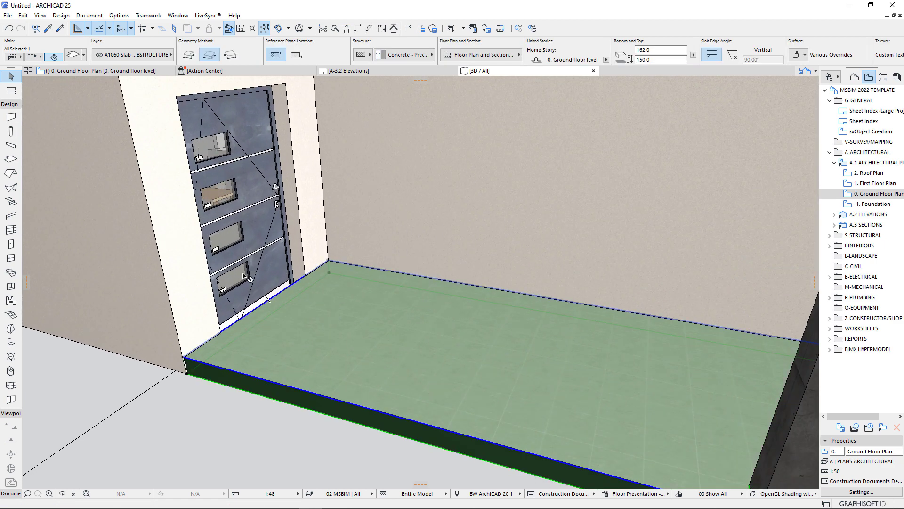
left_click(661, 50)
type("120.0")
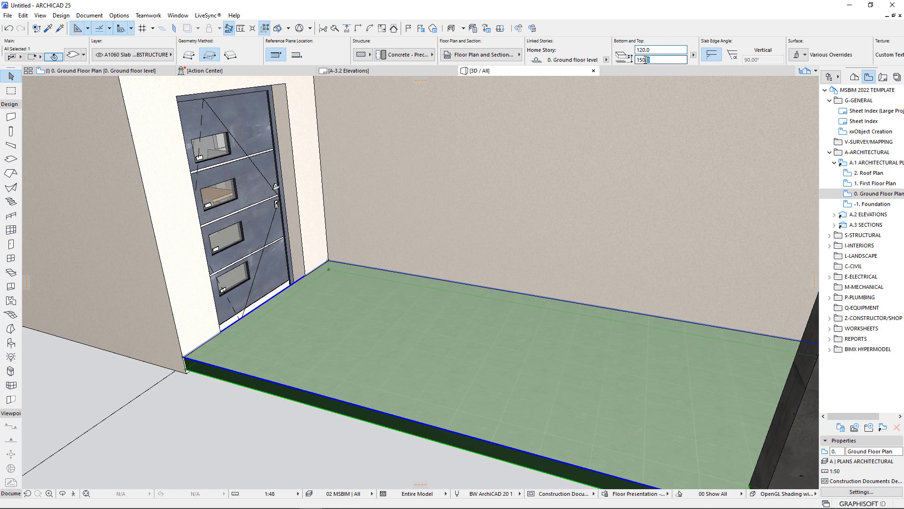
- Try to move the porch slab 30 mm down to the wall's lower corner, and undo the move
scroll(168, 392, "up", 5)
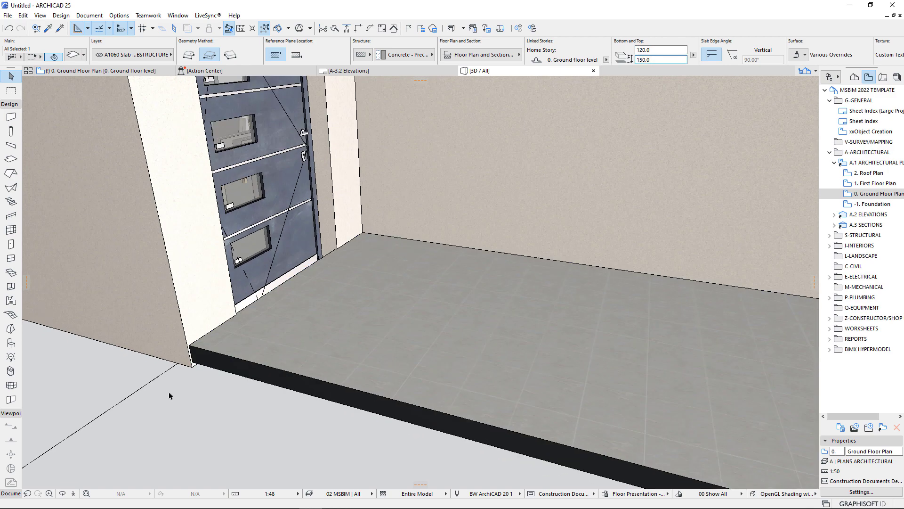
key("ctrl+d")
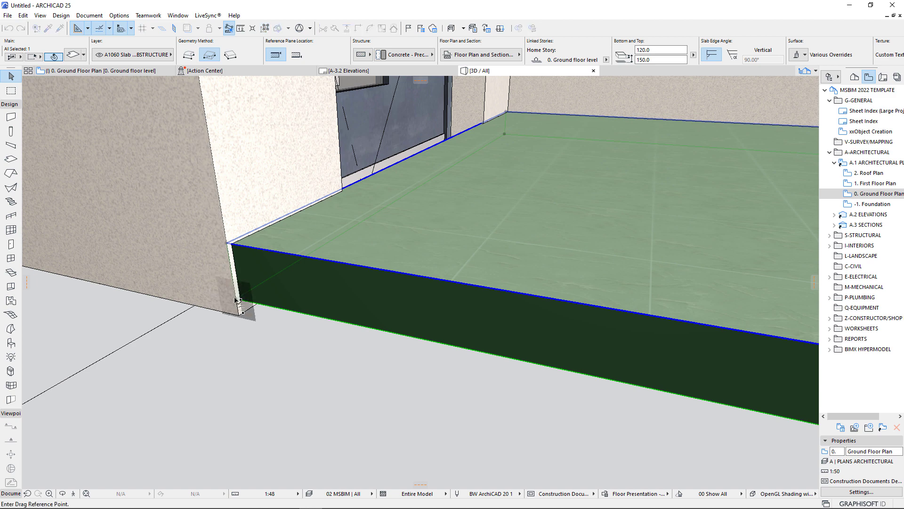
left_click(239, 310)
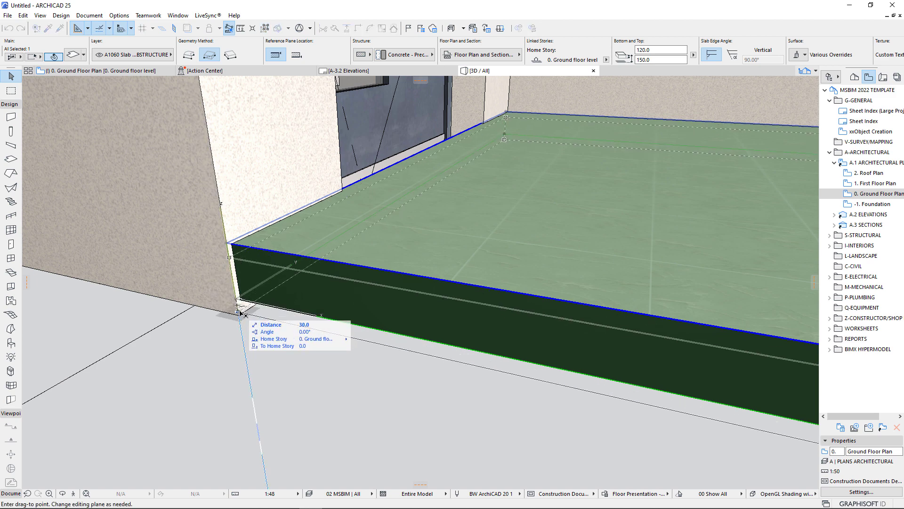
left_click(240, 312)
scroll(239, 321, "up", 4)
scroll(196, 340, "down", 5)
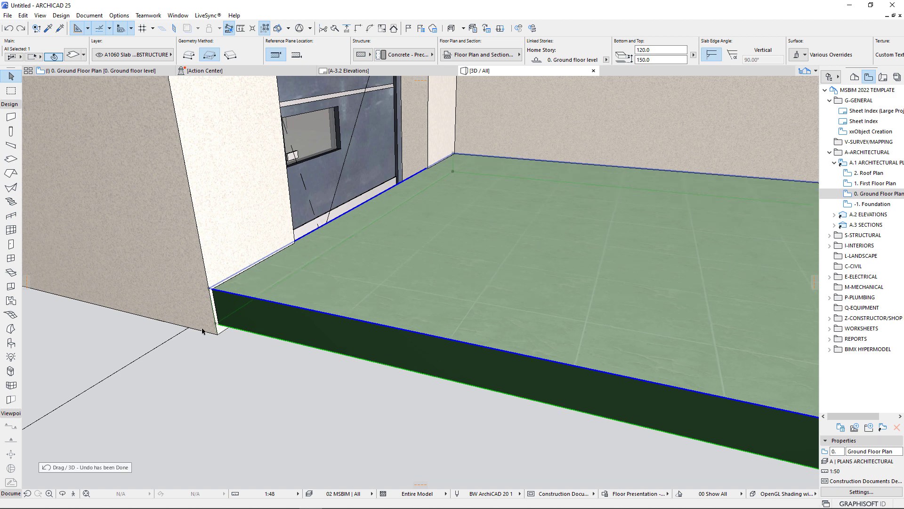
key("ctrl+z")
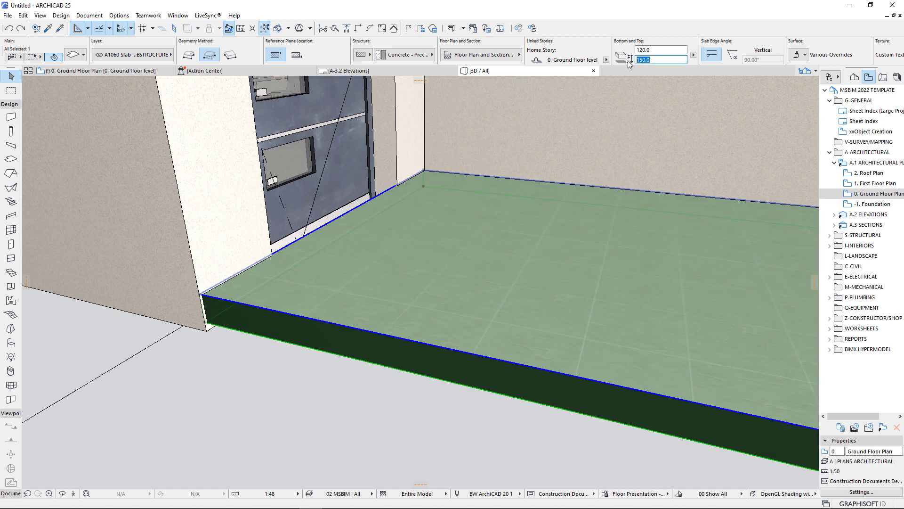
- Set both the porch slab's offset to the home story and its thickness to 100 mm
key("Return")
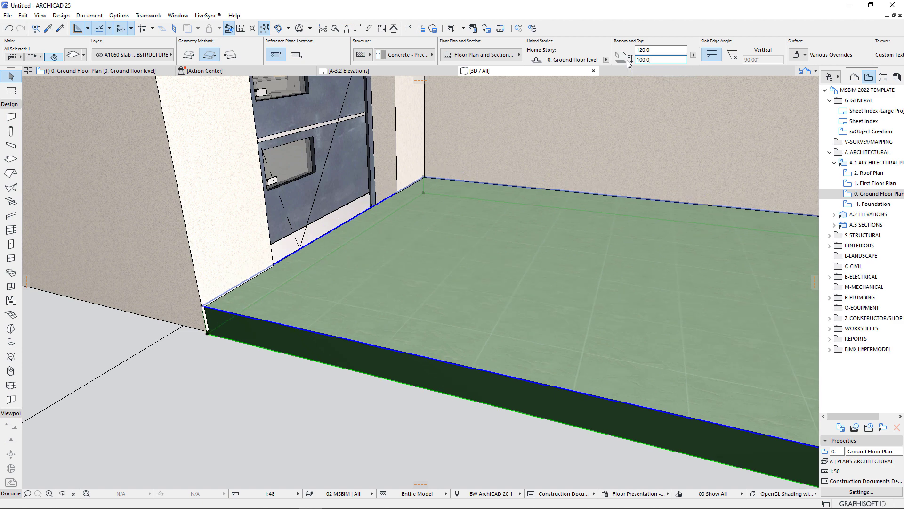
left_click(627, 49)
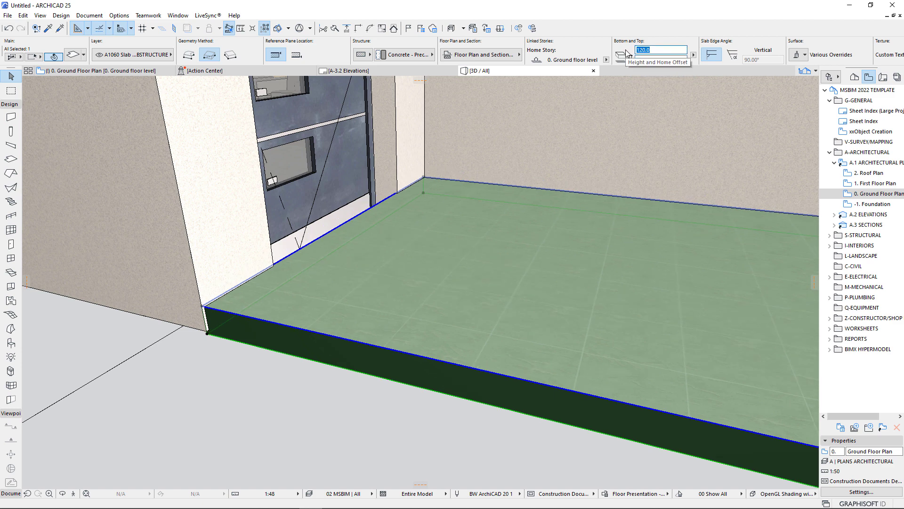
type("100")
key("Tab")
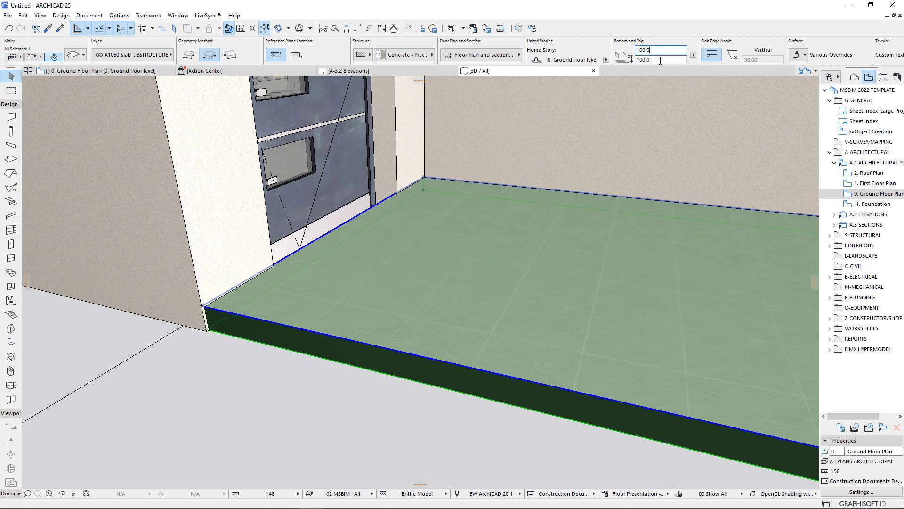
- Set the porch slab's offset to the home story to 0, and correct it to 50 mm
type("0")
key("Return")
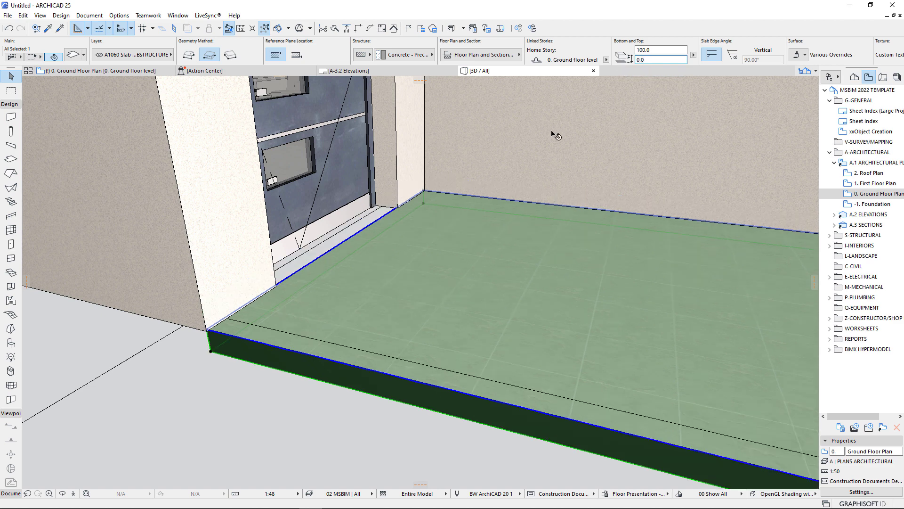
left_click_drag(649, 61, 618, 62)
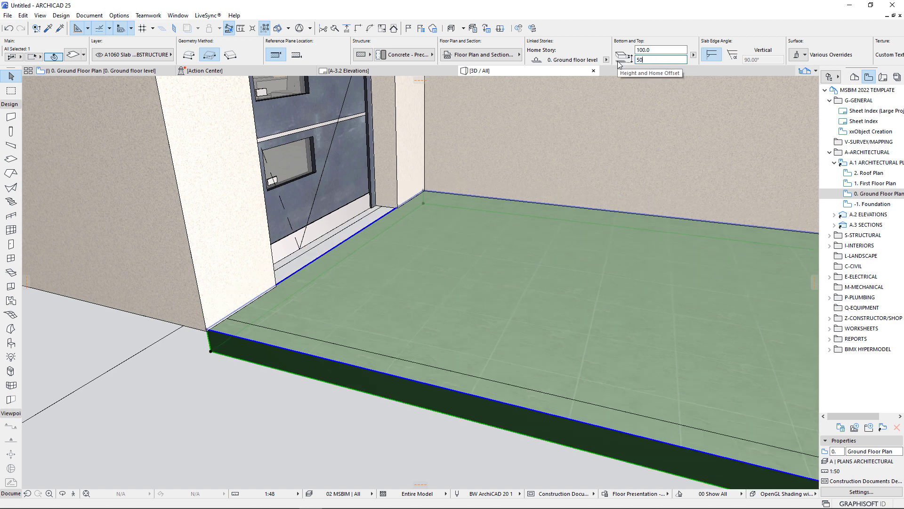
key("Return")
key("Escape")
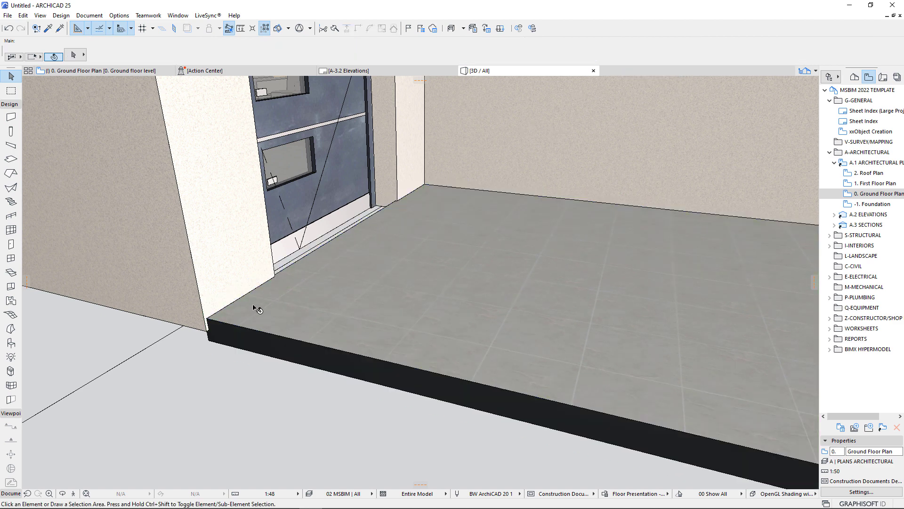
- Lower the interior floor slab by reducing its offset to the home story
middle_click_drag(311, 287, 284, 364, "shift")
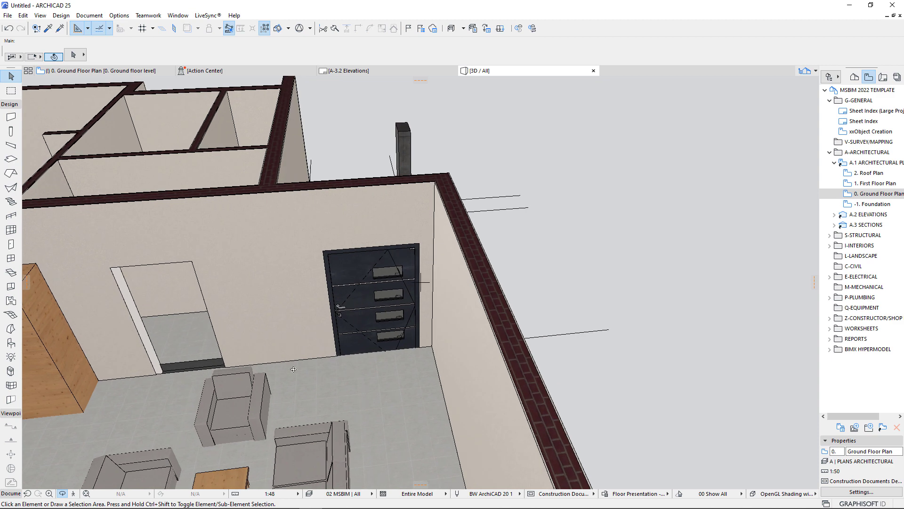
scroll(388, 378, "up", 2)
left_click(396, 365)
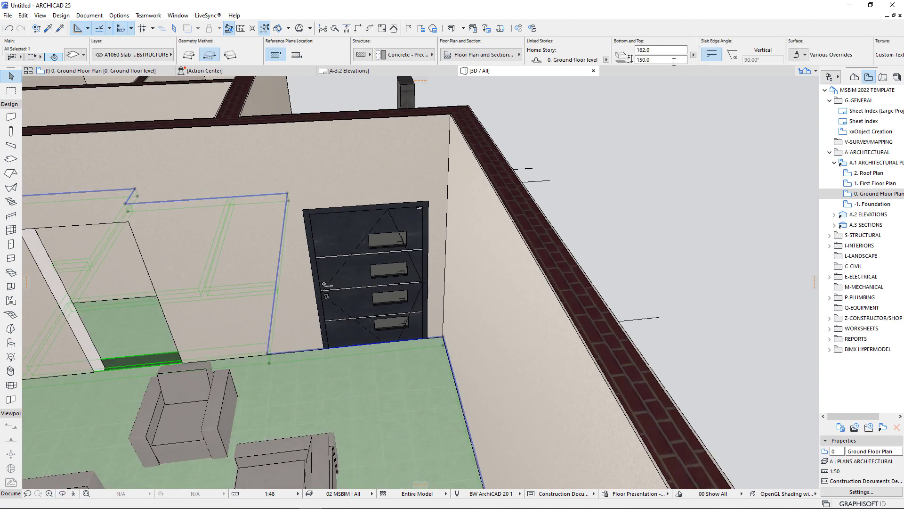
type("138")
key("Return")
left_click(559, 184)
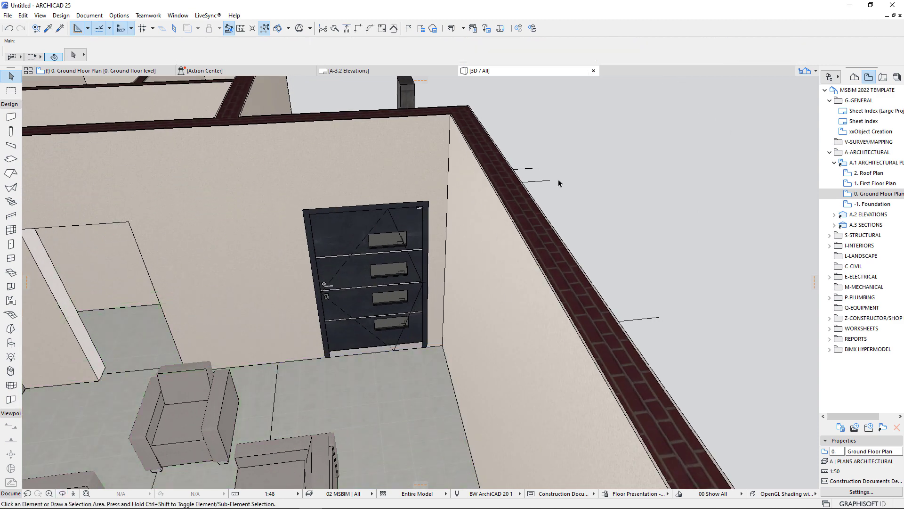
- Lower the porch slab below the interior floor by setting its offset to the home story to -50 mm
middle_click_drag(552, 208, 396, 379, "shift")
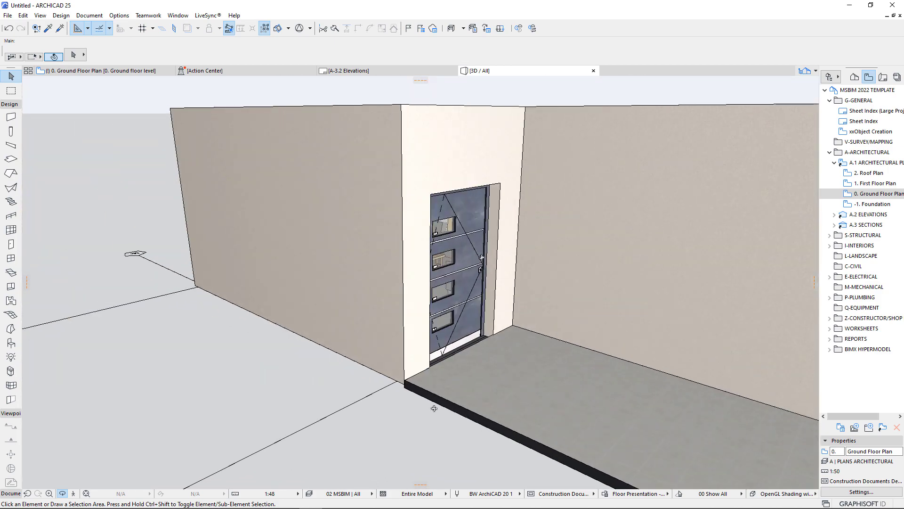
scroll(396, 379, "up", 8)
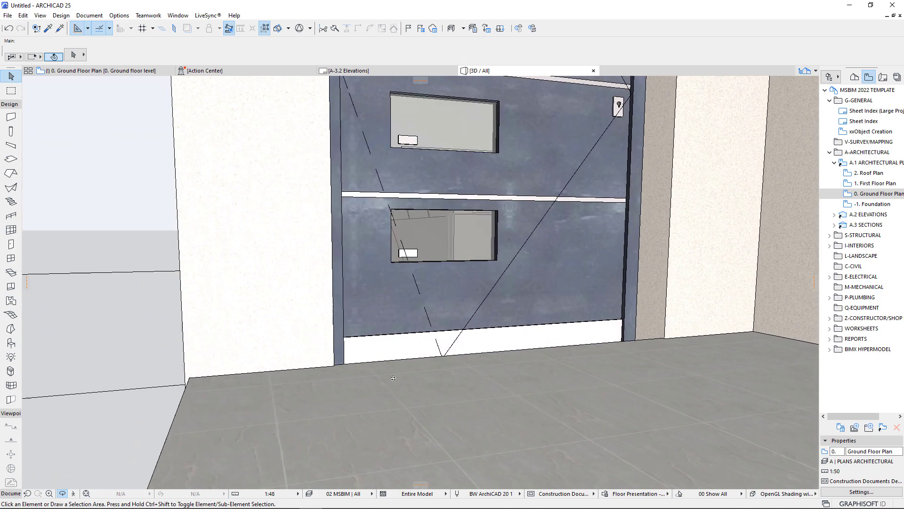
middle_click_drag(406, 432, 498, 390, "shift")
left_click(498, 390)
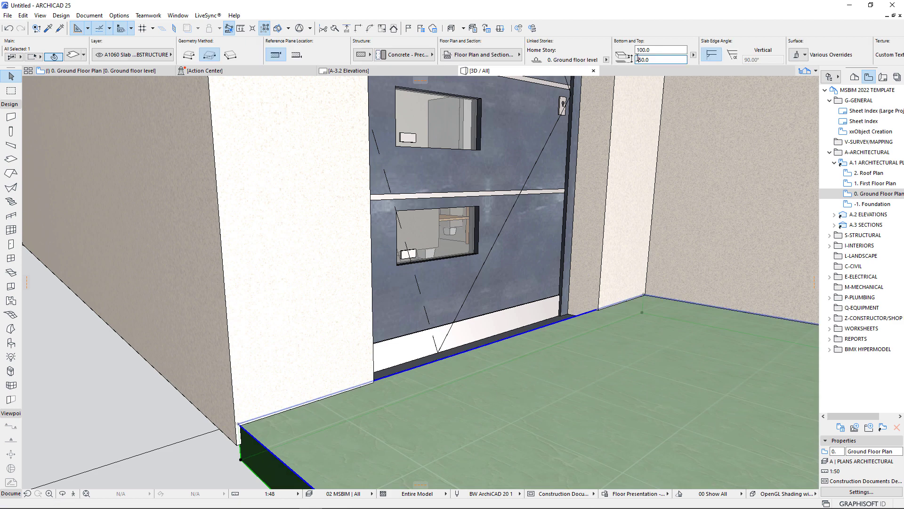
key("Return")
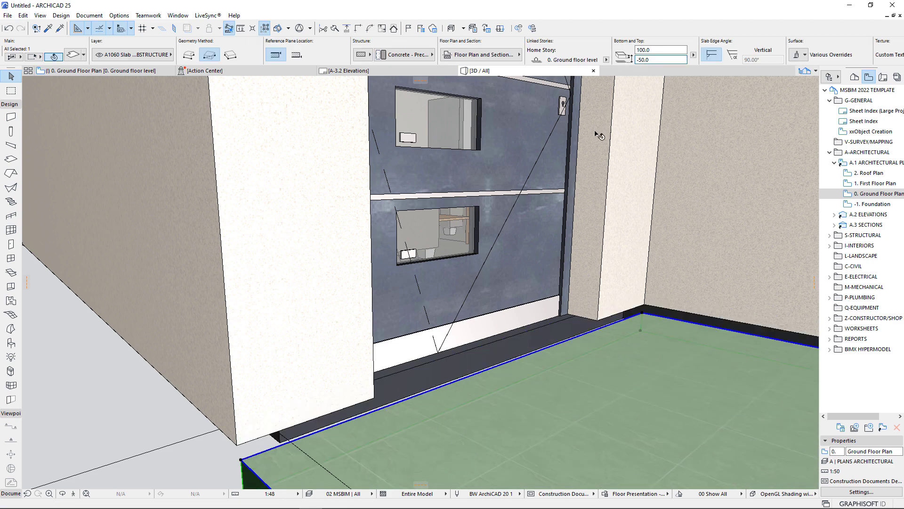
key("Escape")
- Extend the porch slab's edge at the entrance door through the wall thickness to the wall's inner face
scroll(527, 343, "down", 3)
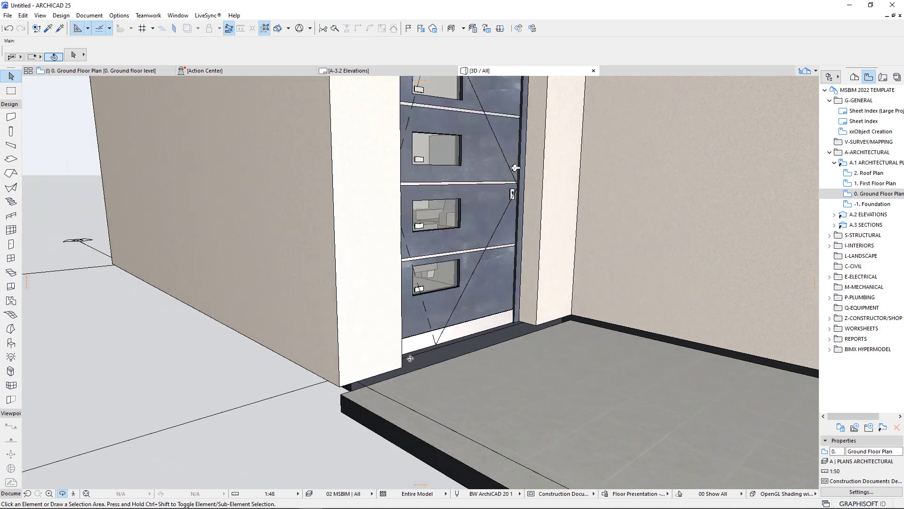
middle_click_drag(418, 358, 474, 327, "shift")
scroll(452, 360, "up", 3)
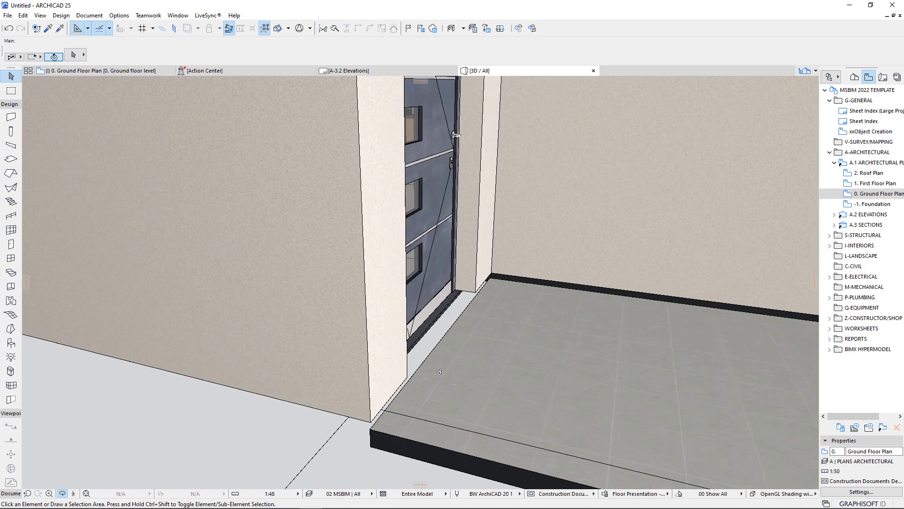
left_click(469, 332)
key("F2")
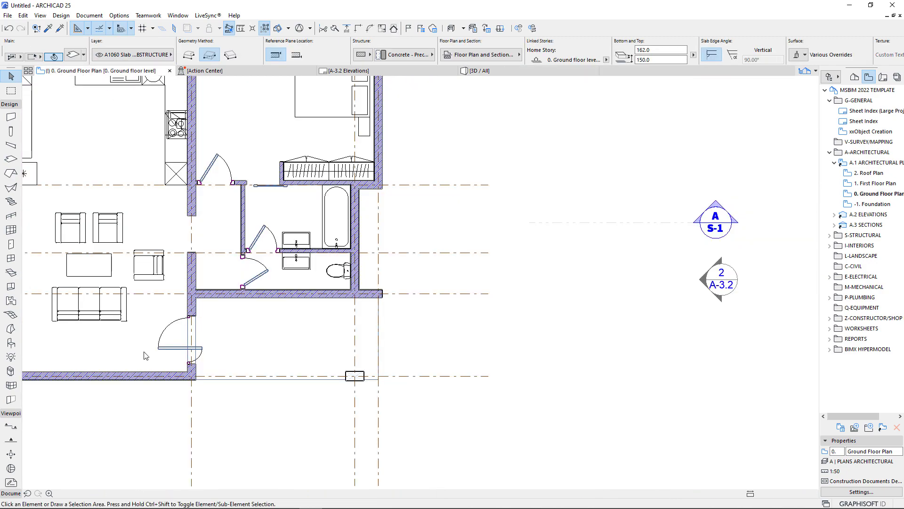
scroll(146, 355, "up", 5)
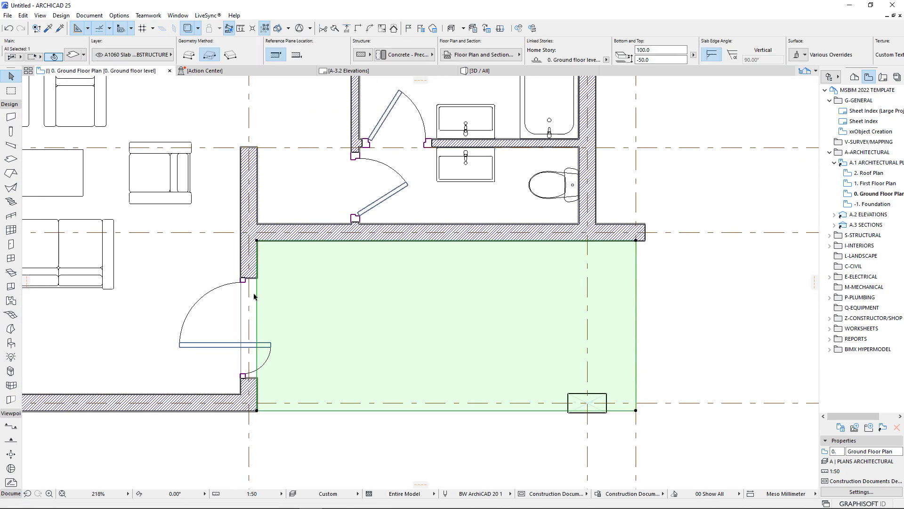
left_click(254, 296)
scroll(246, 281, "up", 4)
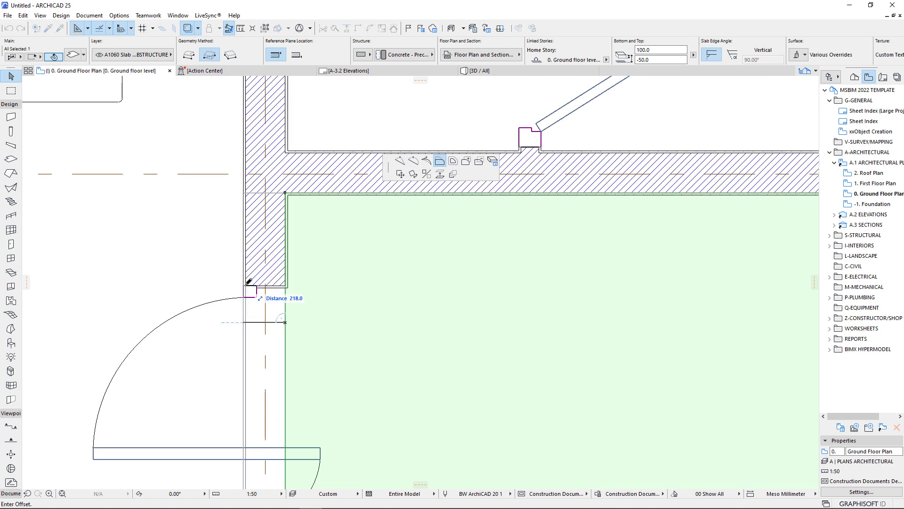
scroll(249, 281, "up", 3)
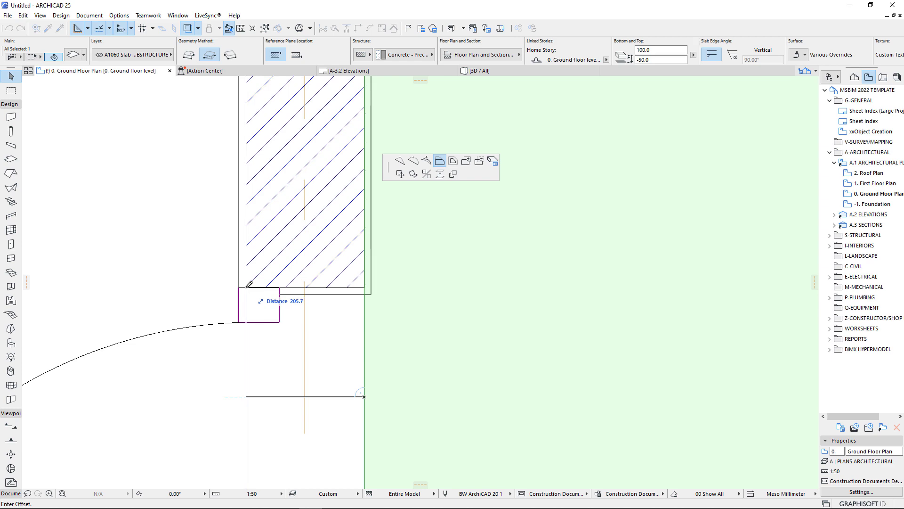
left_click(249, 284)
- Inspect the entrance threshold, the porch slab and the whole house from several angles in 3D
left_click(499, 68)
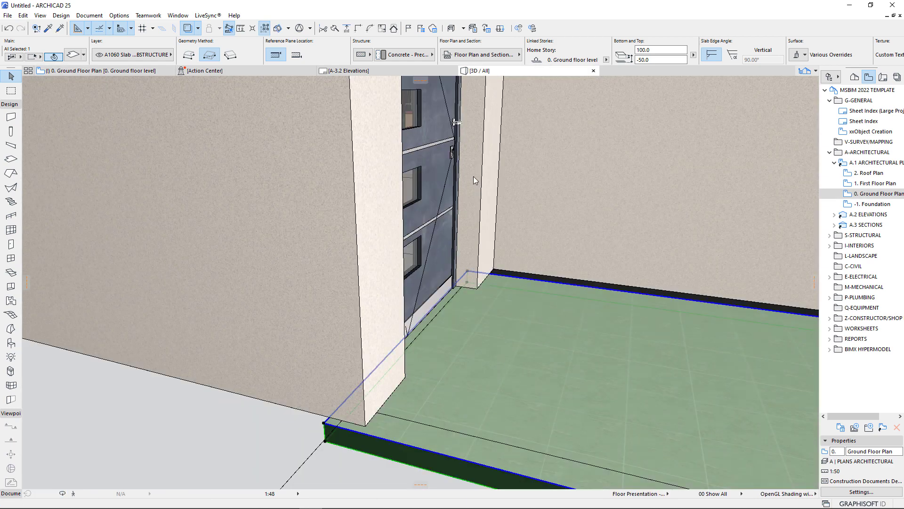
key("Escape")
scroll(395, 319, "down", 3)
middle_click_drag(396, 319, 290, 343, "shift")
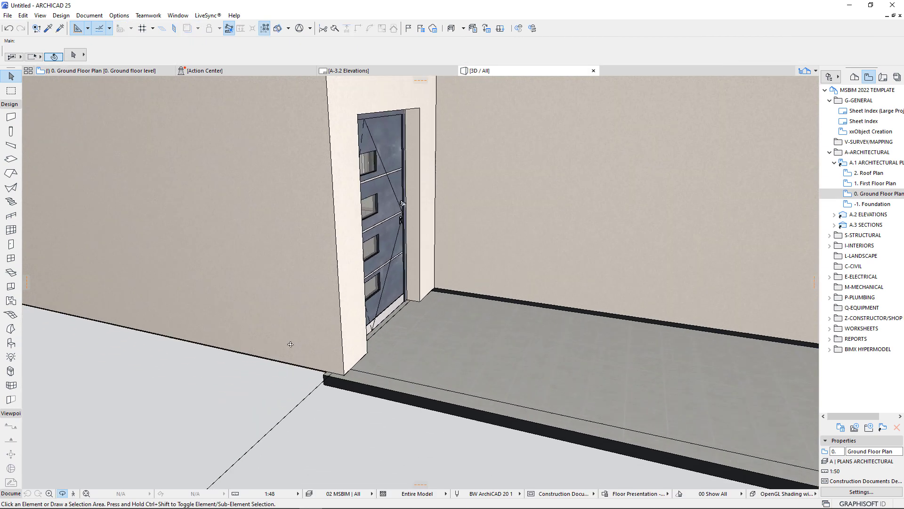
scroll(291, 344, "down", 5)
middle_click_drag(400, 350, 517, 408, "shift")
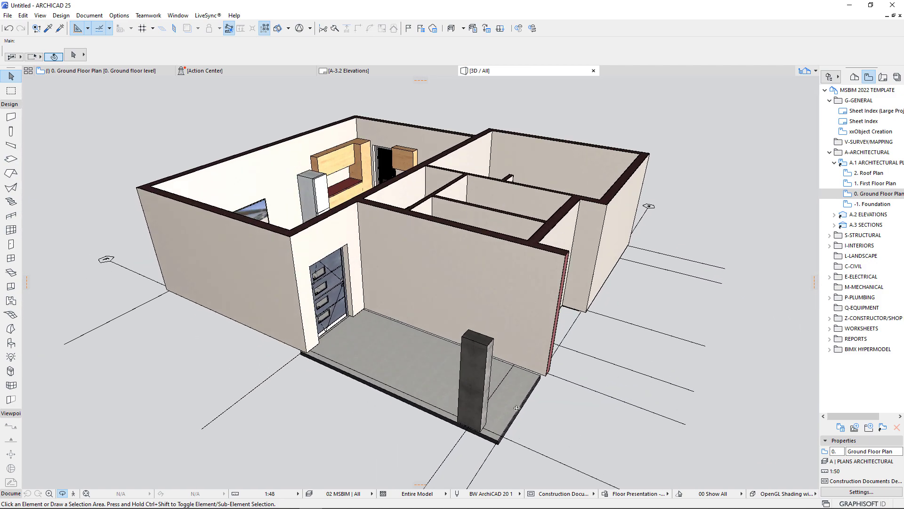
middle_click_drag(290, 341, 343, 343, "shift")
scroll(427, 286, "up", 5)
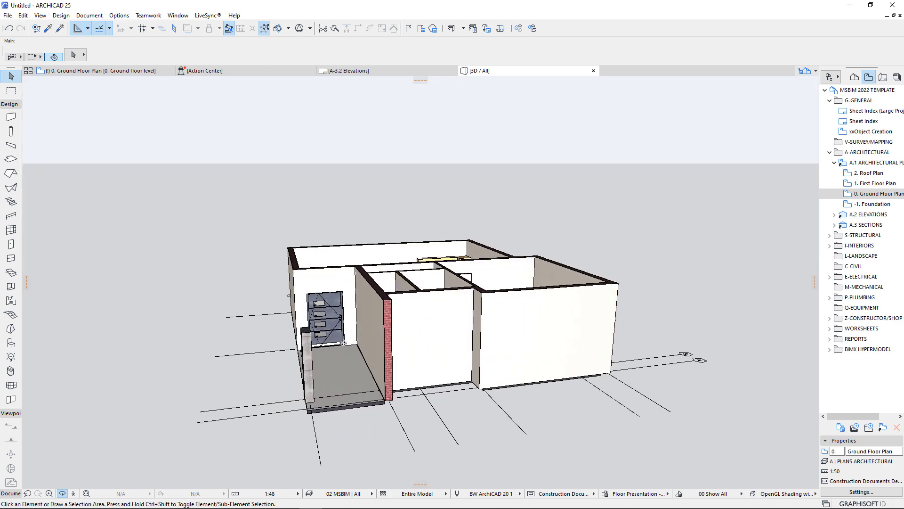
scroll(302, 307, "up", 3)
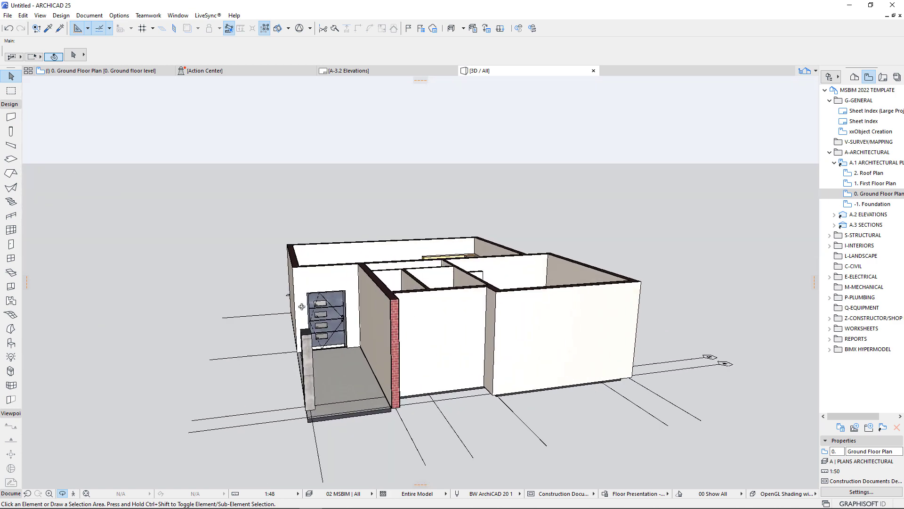
middle_click_drag(319, 308, 471, 324, "shift")
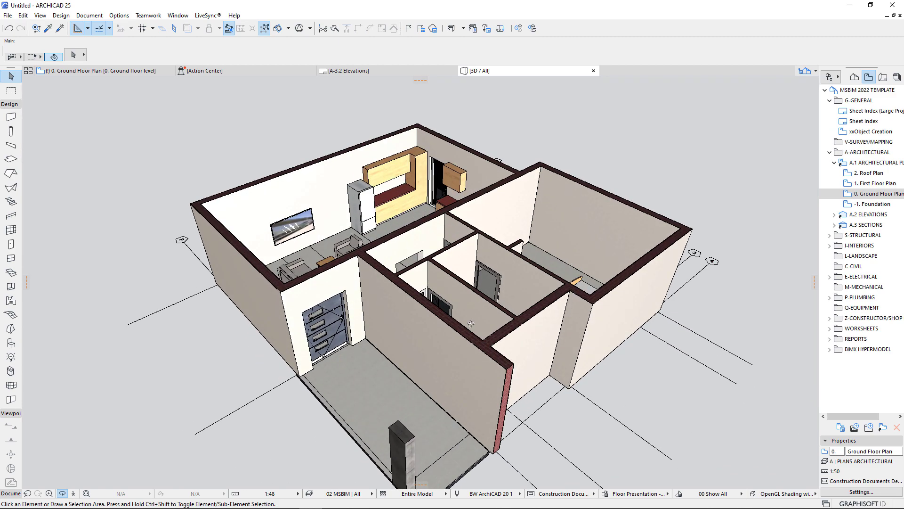
- Return to the ground floor plan and open the MSBIMAluminium Top Hung Windows favorites for the Window tool
left_click(116, 71)
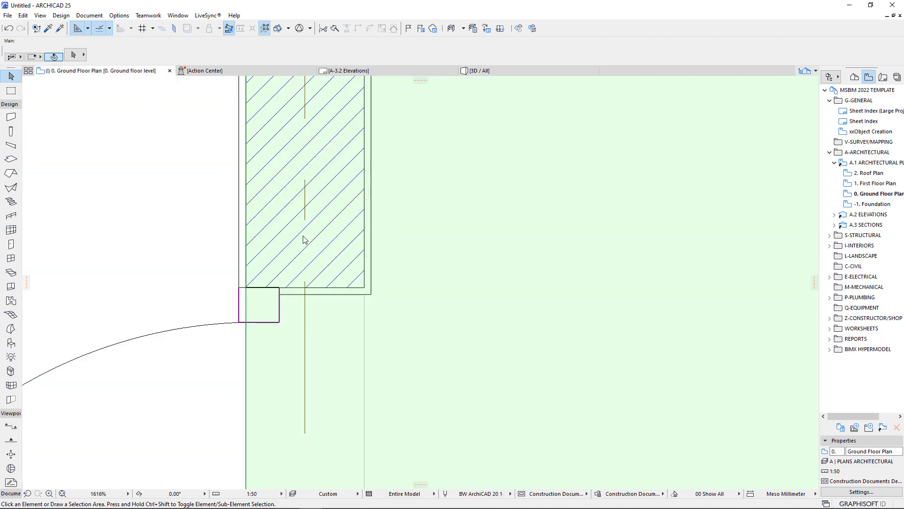
left_click(304, 241)
scroll(325, 262, "down", 10)
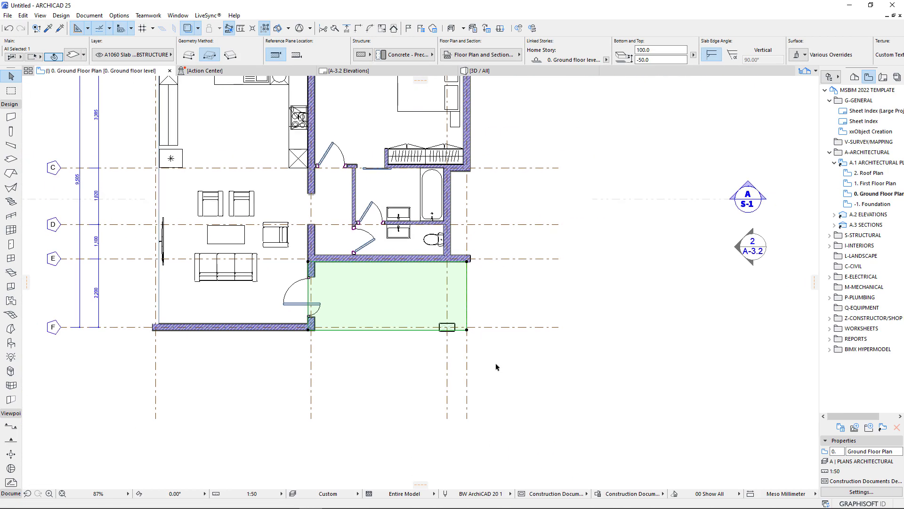
left_click(371, 414)
scroll(370, 413, "down", 2)
scroll(301, 267, "up", 2)
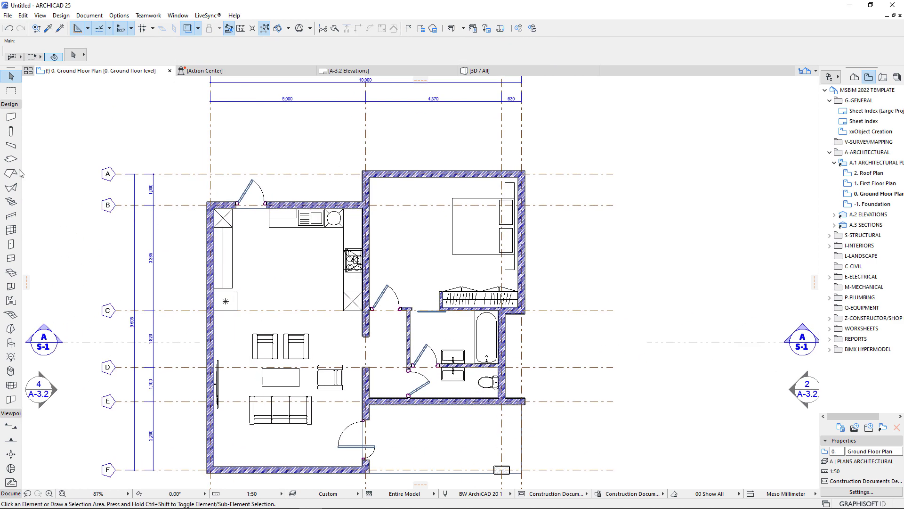
left_click(11, 258)
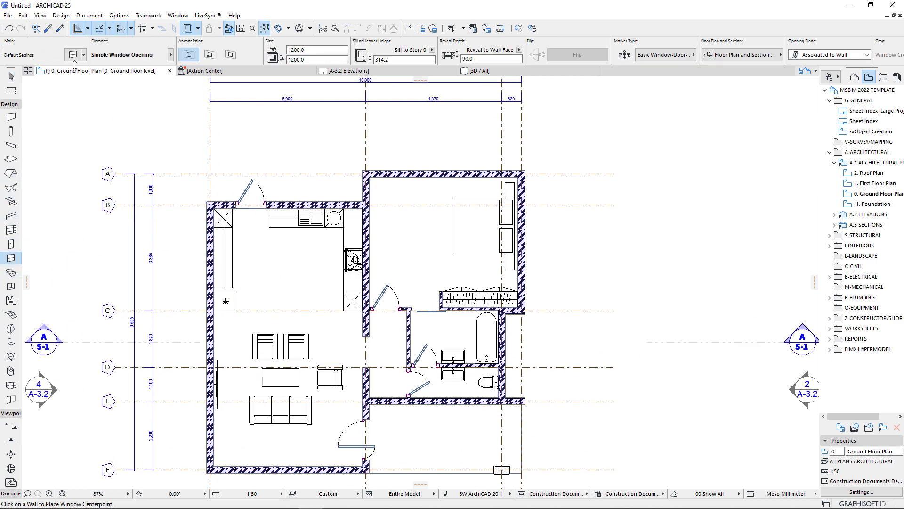
left_click(83, 55)
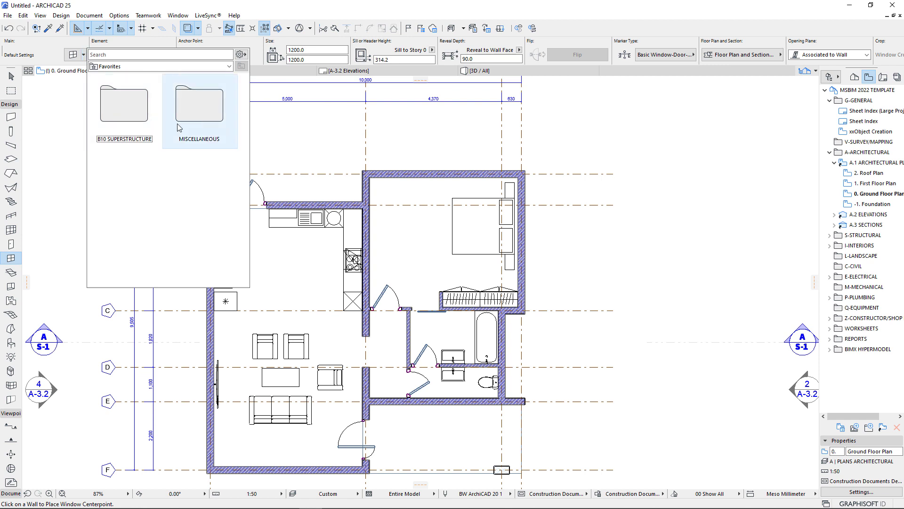
double_click(120, 100)
double_click(125, 103)
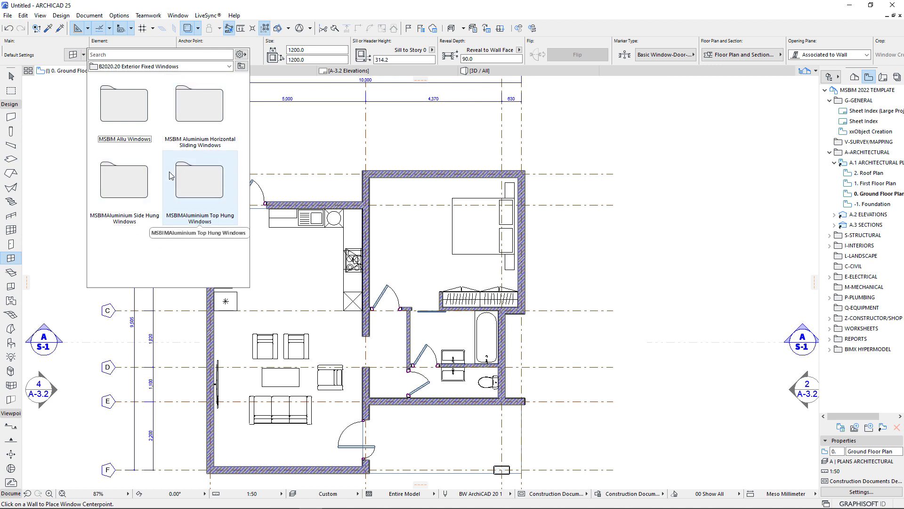
double_click(193, 188)
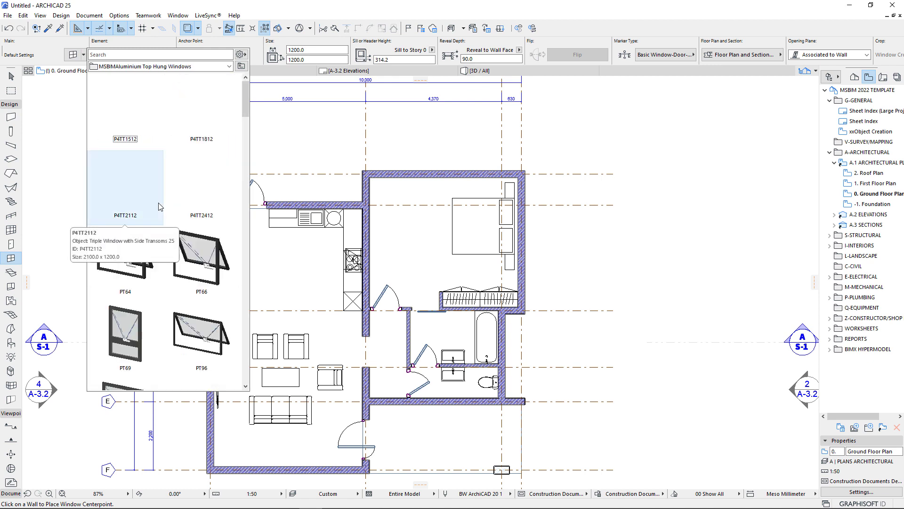
- Choose the PT129 top hung window favorite and place it in the living room wall on grid line F, near the entrance
scroll(195, 235, "down", 5)
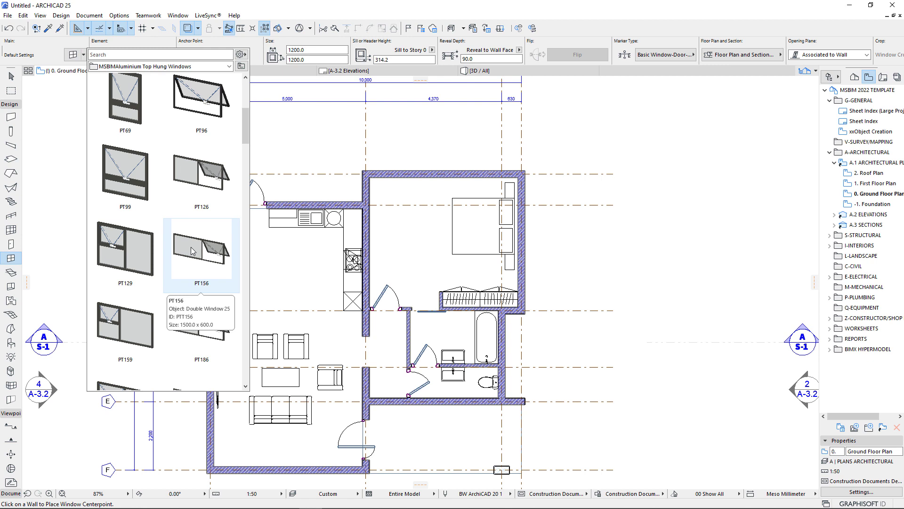
scroll(193, 250, "down", 2)
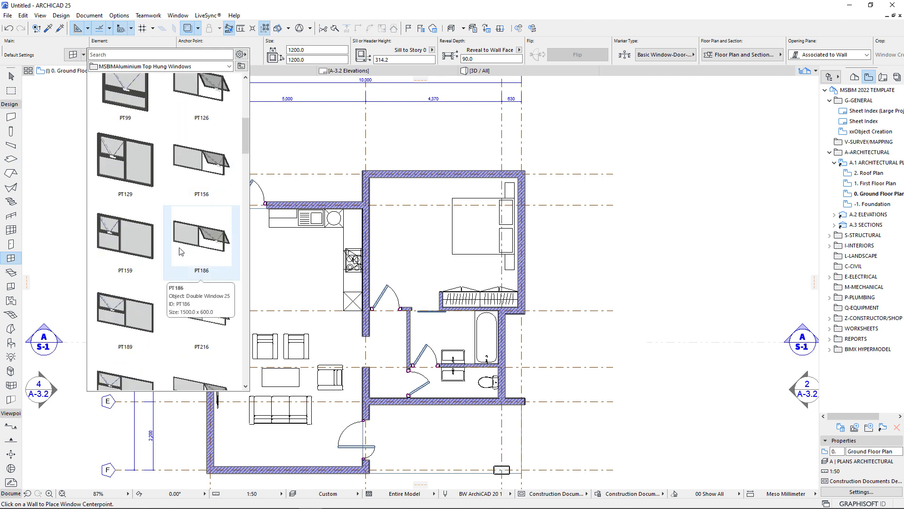
scroll(179, 249, "down", 5)
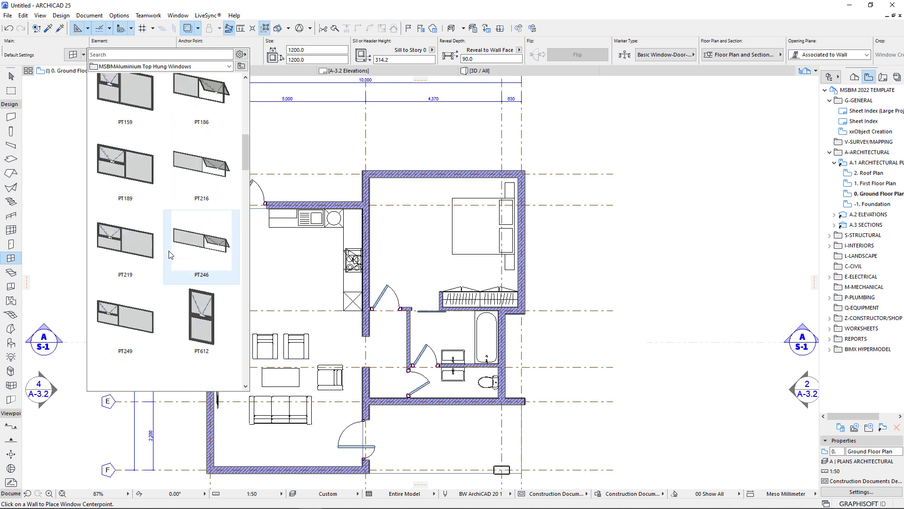
scroll(172, 243, "down", 8)
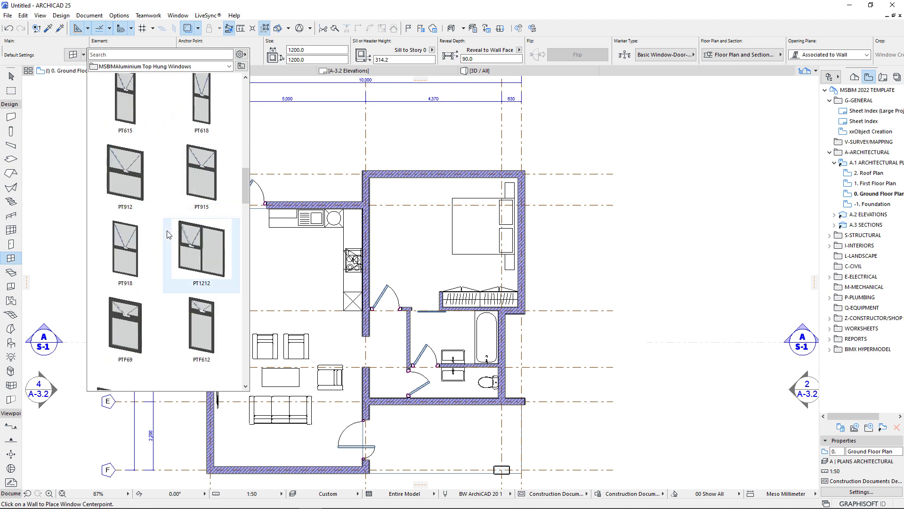
scroll(165, 241, "down", 1)
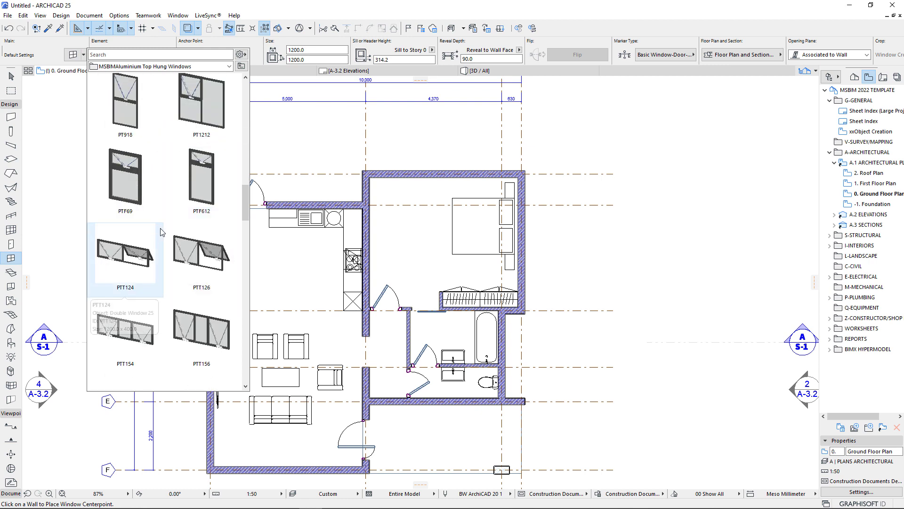
scroll(167, 236, "up", 12)
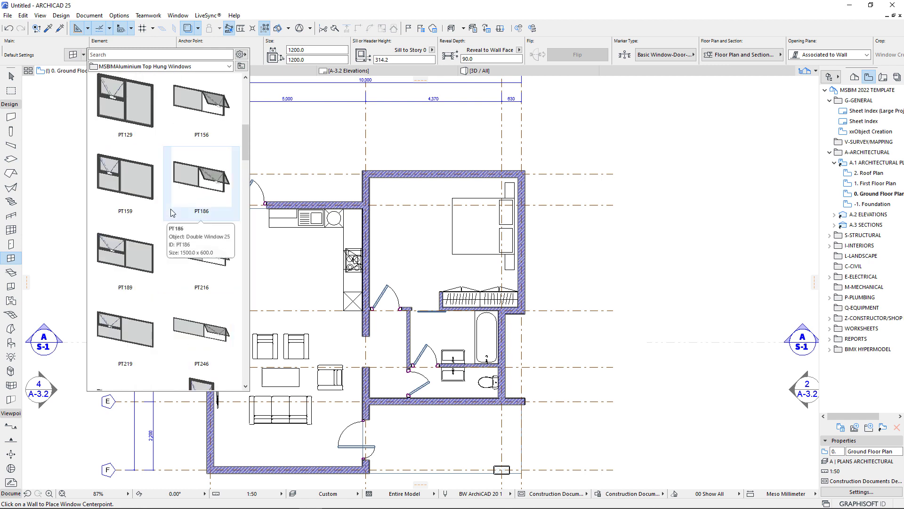
scroll(172, 213, "up", 4)
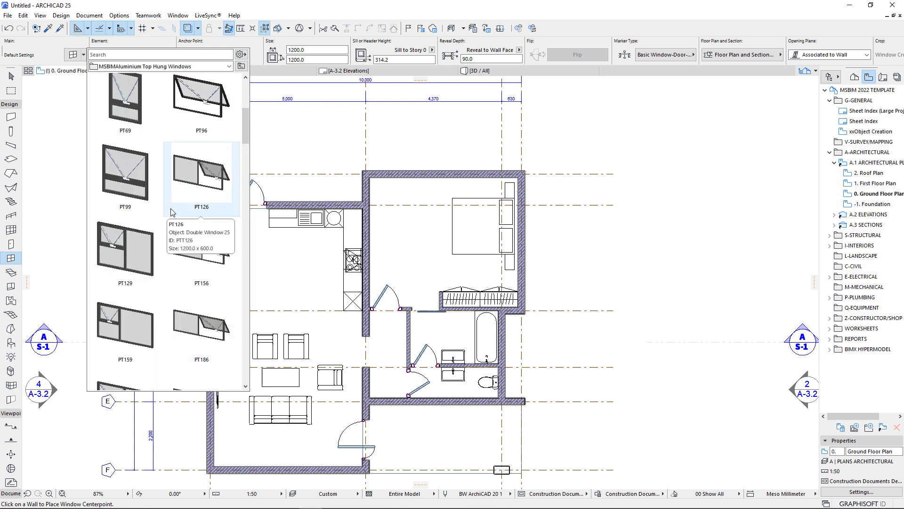
scroll(172, 213, "up", 2)
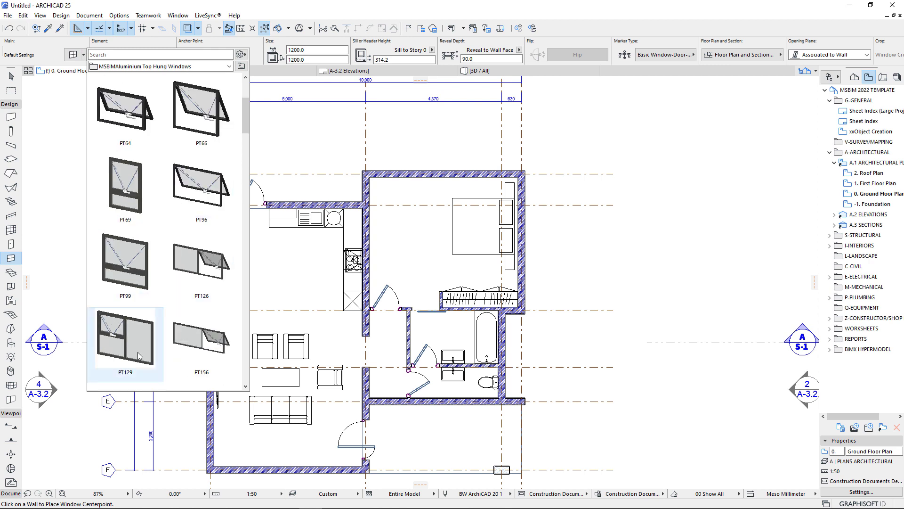
scroll(147, 220, "up", 4)
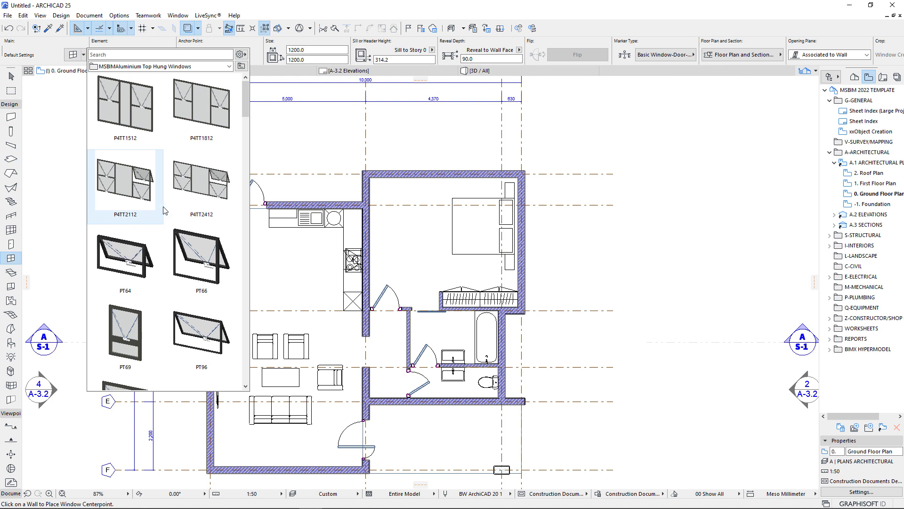
scroll(188, 219, "down", 3)
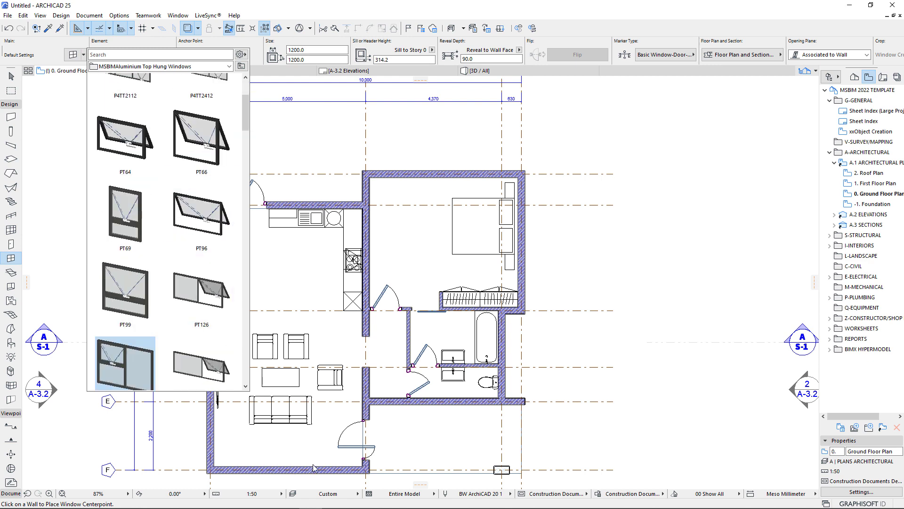
left_click(140, 383)
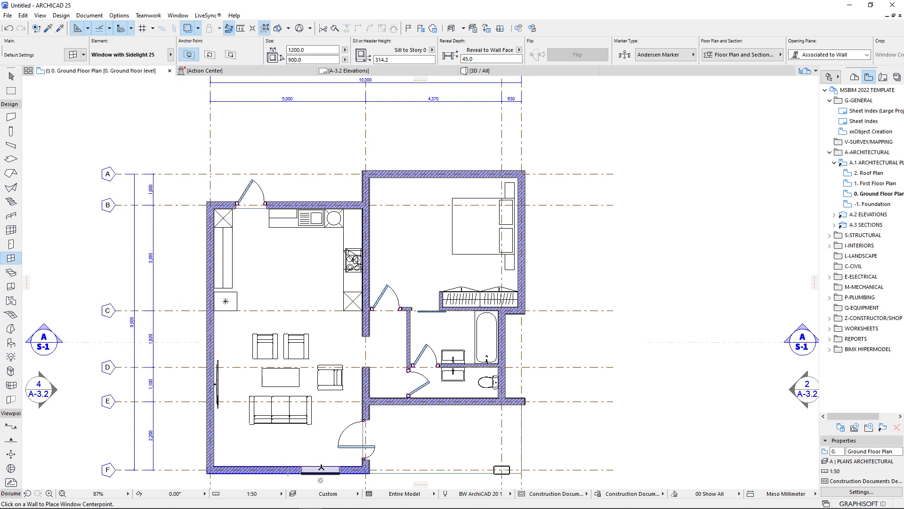
left_click(321, 465)
left_click(321, 417)
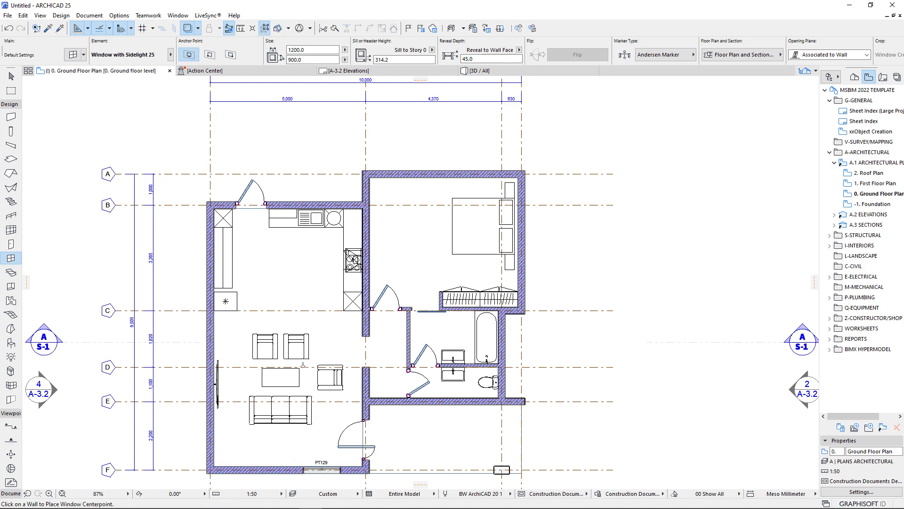
- Move the PT129 window along its wall so its nearer edge meets the inner wall corner beside the entrance door
scroll(322, 457, "down", 2)
middle_click_drag(323, 483, 316, 423)
scroll(317, 423, "up", 8)
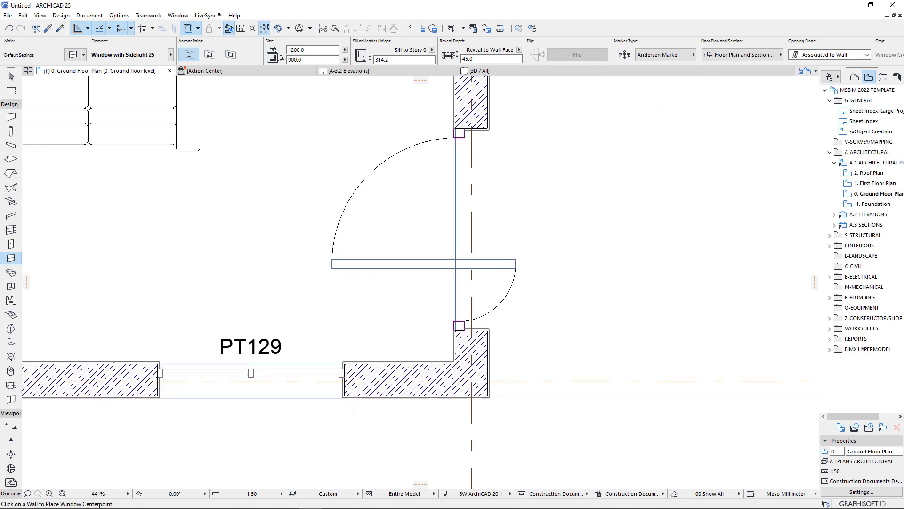
key("Escape")
left_click(344, 397)
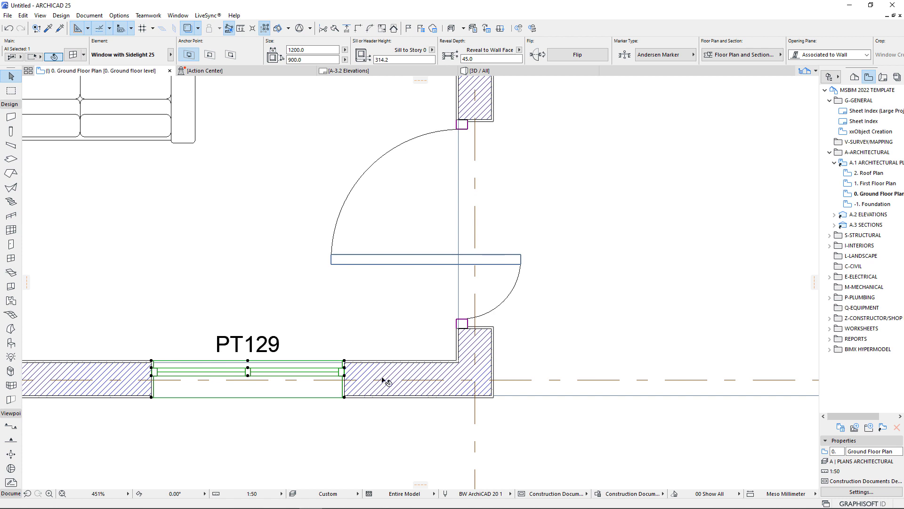
key("ctrl+d")
left_click(344, 361)
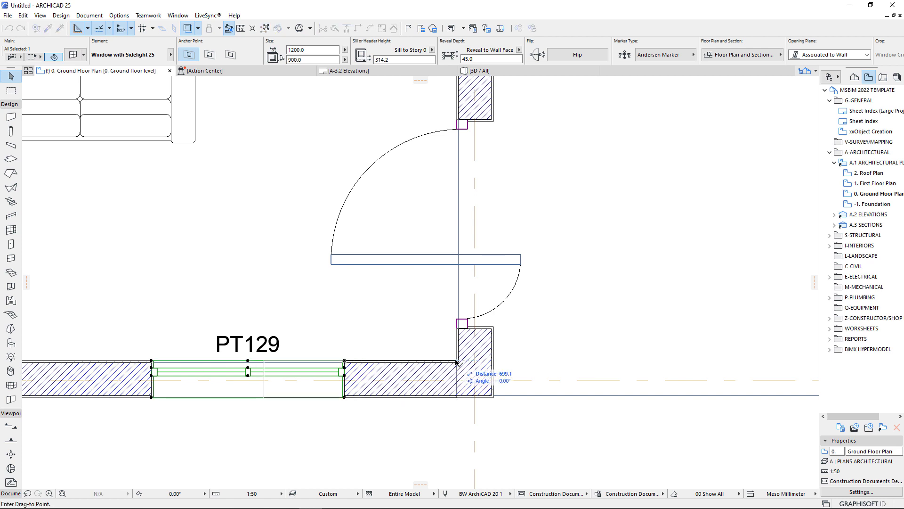
left_click(456, 361)
- Shift the PT129 window 500 mm along its wall away from the inner corner beside the entrance door
key("ctrl+d")
left_click(575, 293)
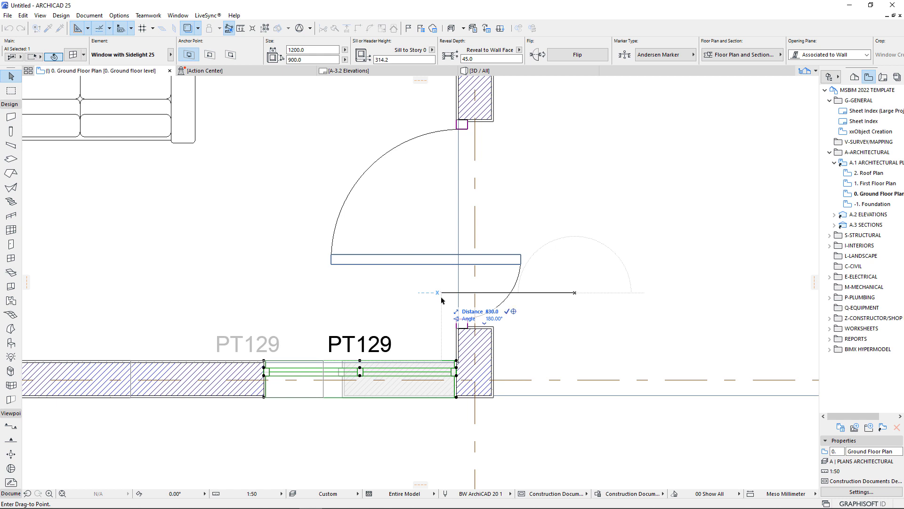
type("500")
key("Return")
- Switch to the 3D view and select the PT129 window from outside the living room wall
left_click(514, 73)
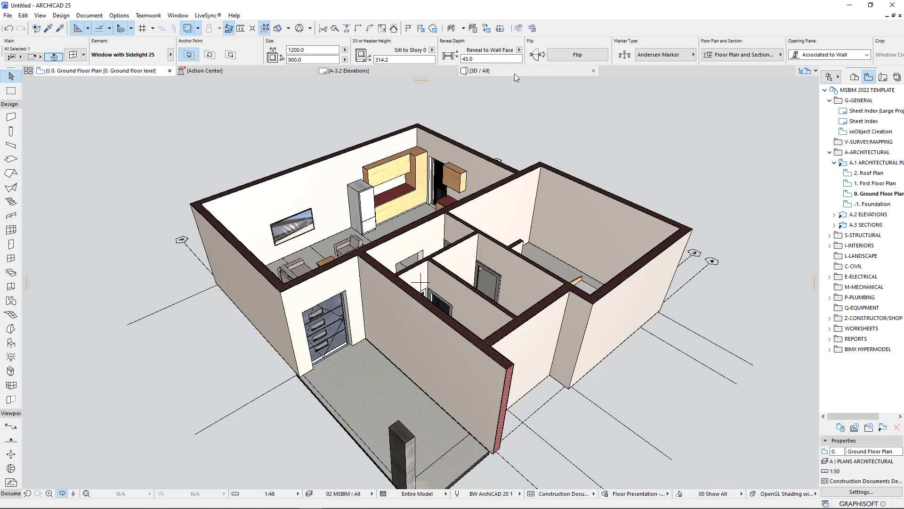
scroll(275, 310, "up", 4)
middle_click_drag(275, 310, 429, 251, "shift")
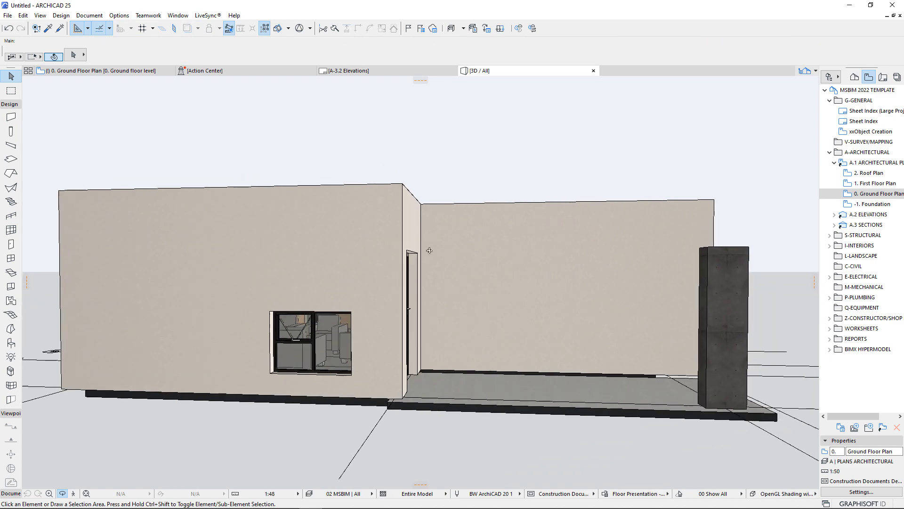
scroll(279, 302, "up", 2)
left_click(341, 349)
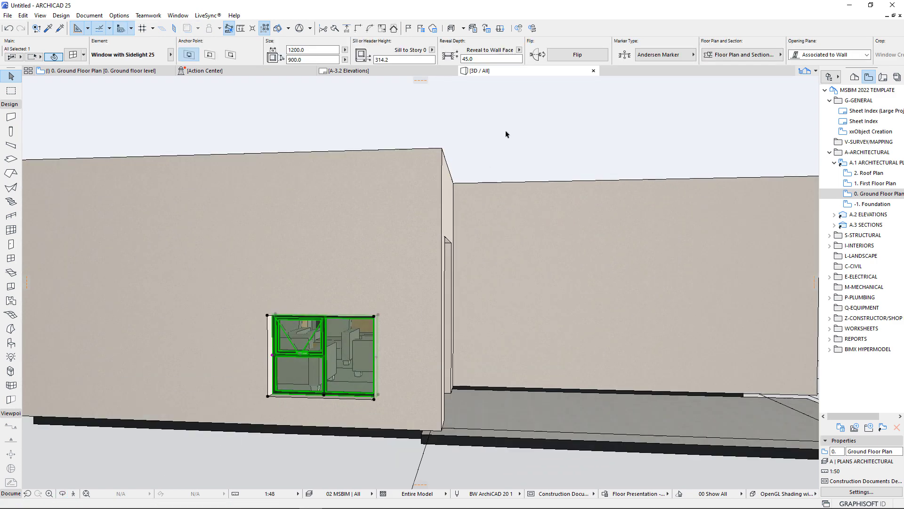
- Resize the window to 1600 mm wide by 2000 mm high and raise its horizontal division to about 1413 mm
left_click(329, 53)
key("Tab")
mouse_move(218, 70)
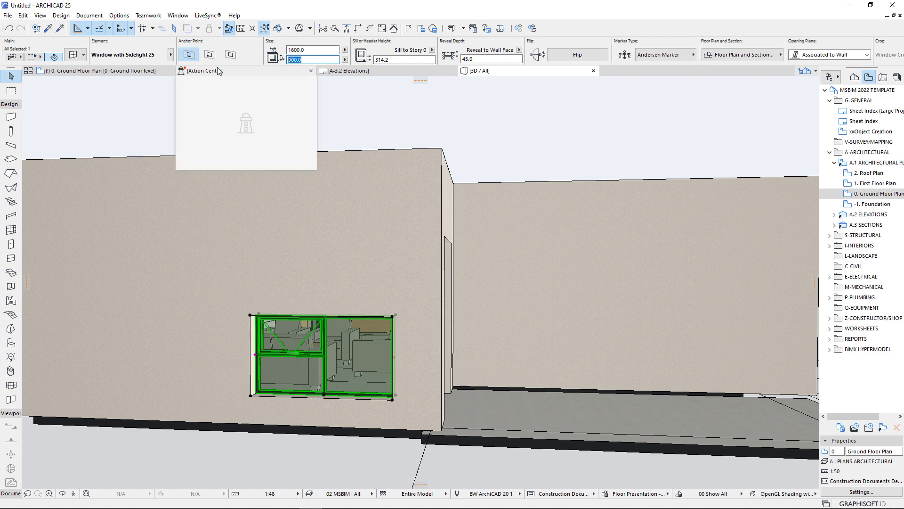
type("2000.0")
key("Return")
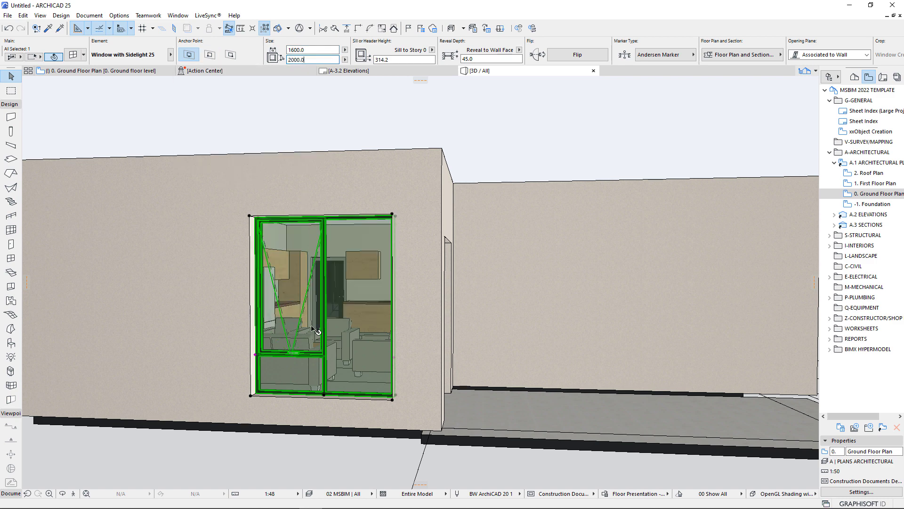
left_click(257, 355)
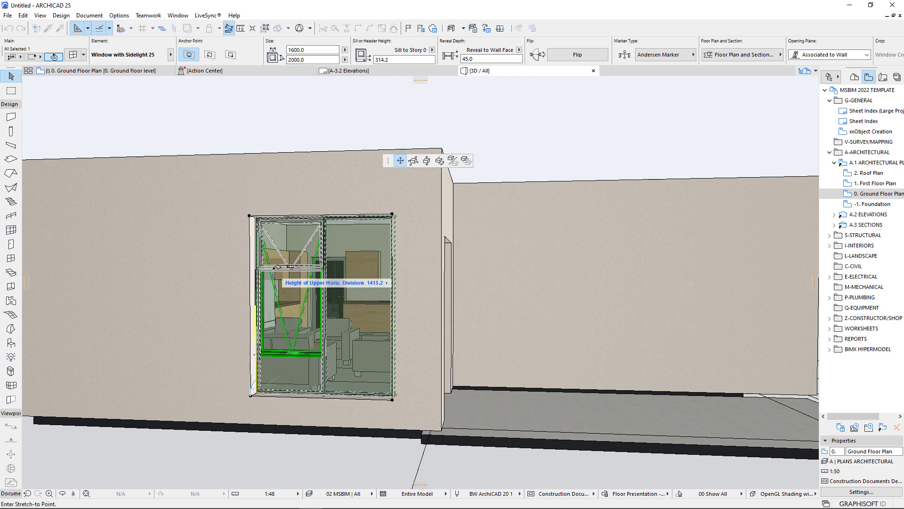
left_click(278, 267)
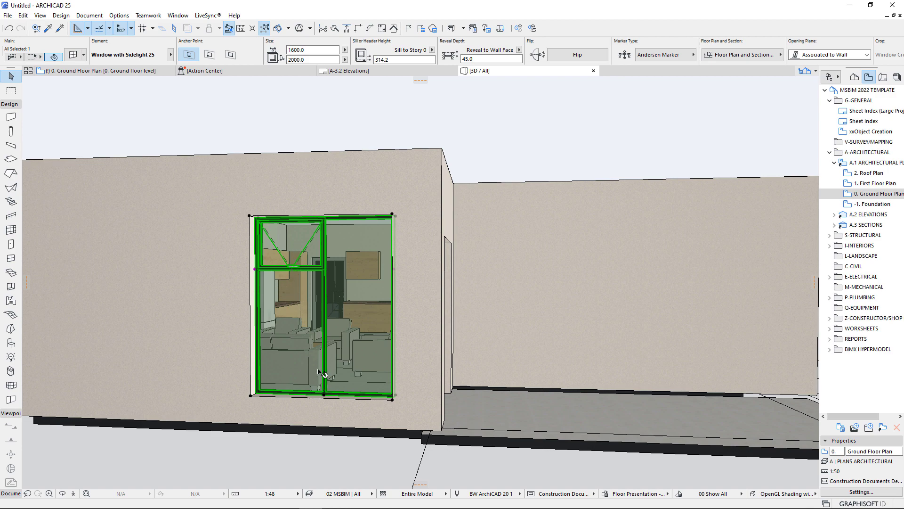
- Examine the selected window's opening types, frame widths and handle options in its settings without changing anything
key("ctrl+t")
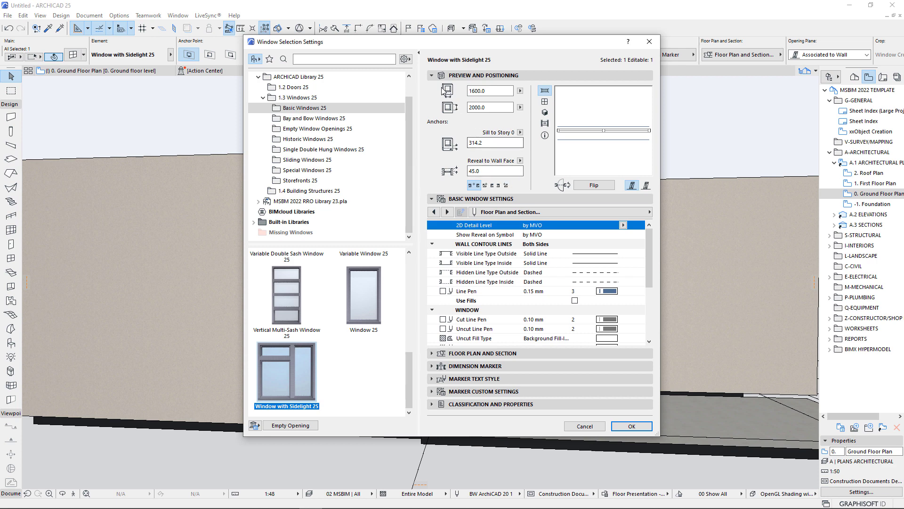
left_click(432, 214)
left_click(650, 212)
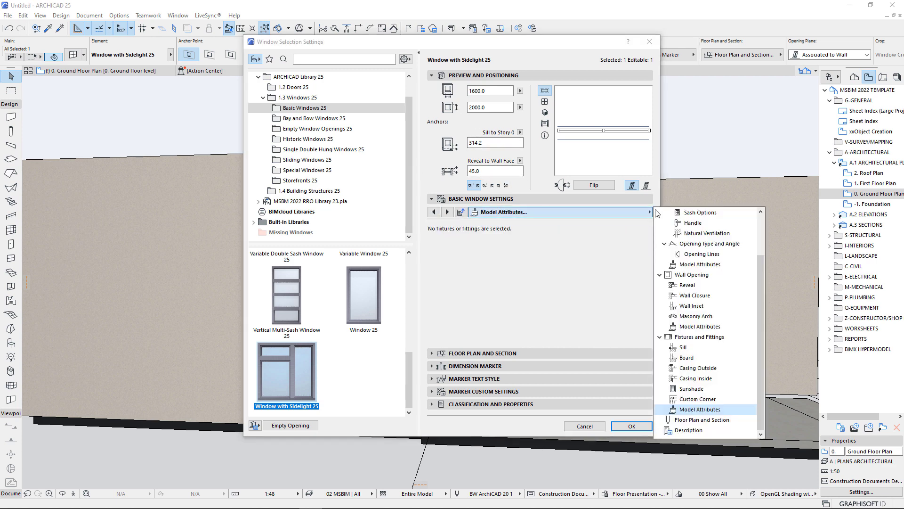
scroll(702, 264, "up", 5)
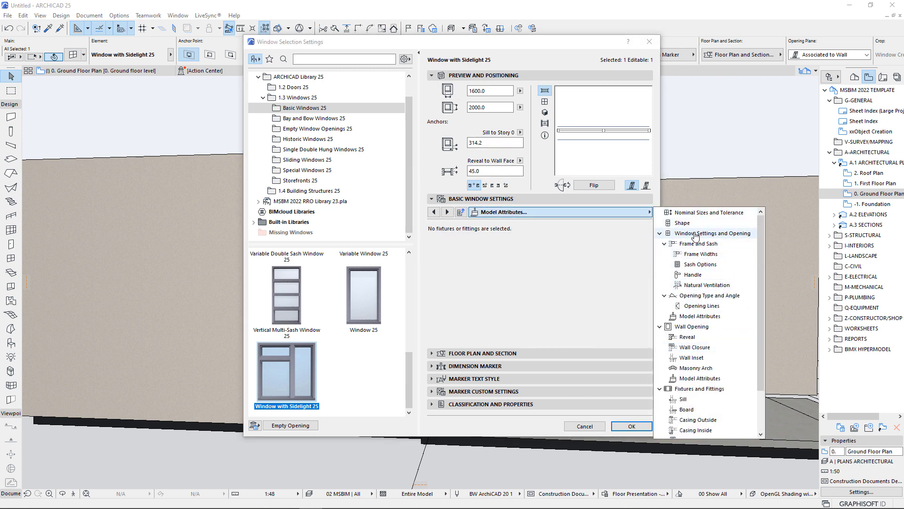
left_click(694, 234)
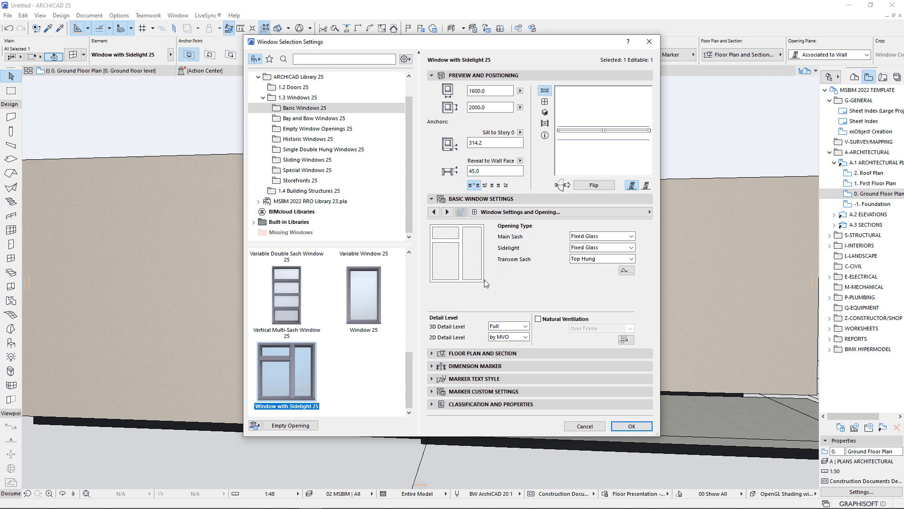
scroll(401, 337, "up", 2)
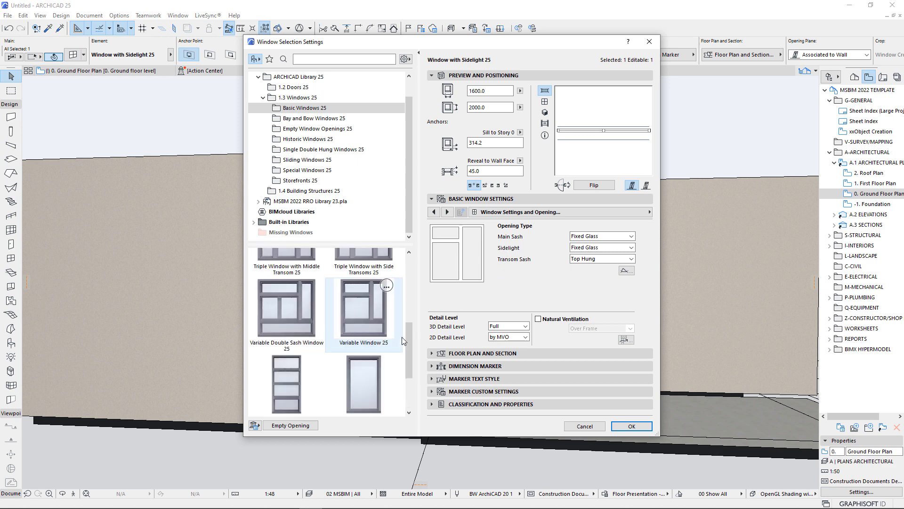
left_click(447, 212)
left_click(446, 213)
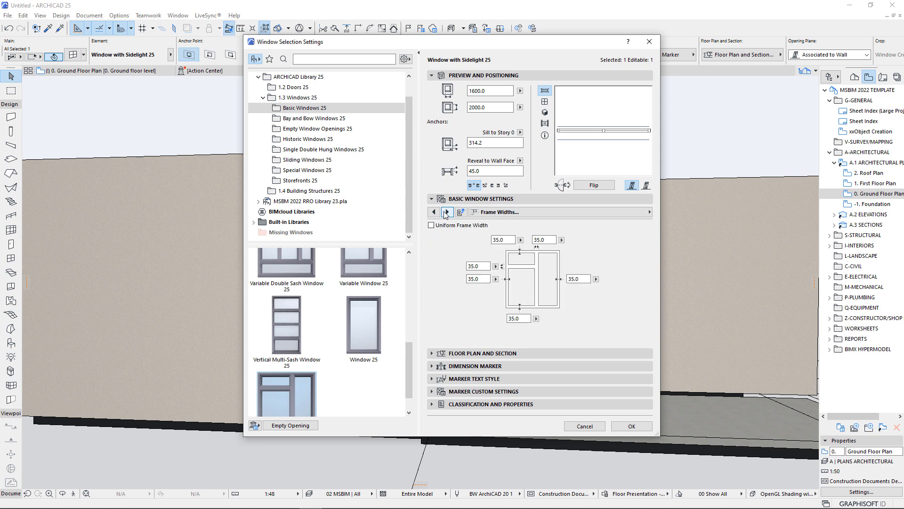
left_click(447, 212)
left_click(447, 212)
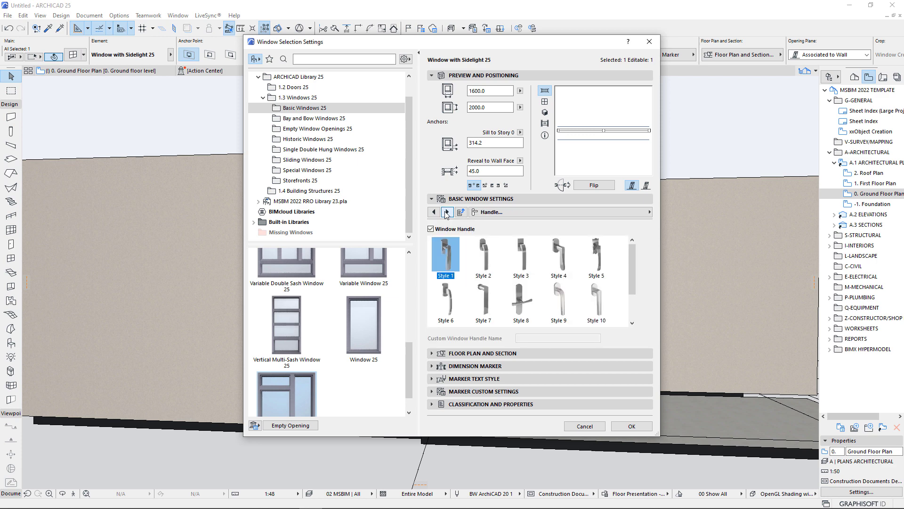
left_click(447, 213)
left_click(581, 426)
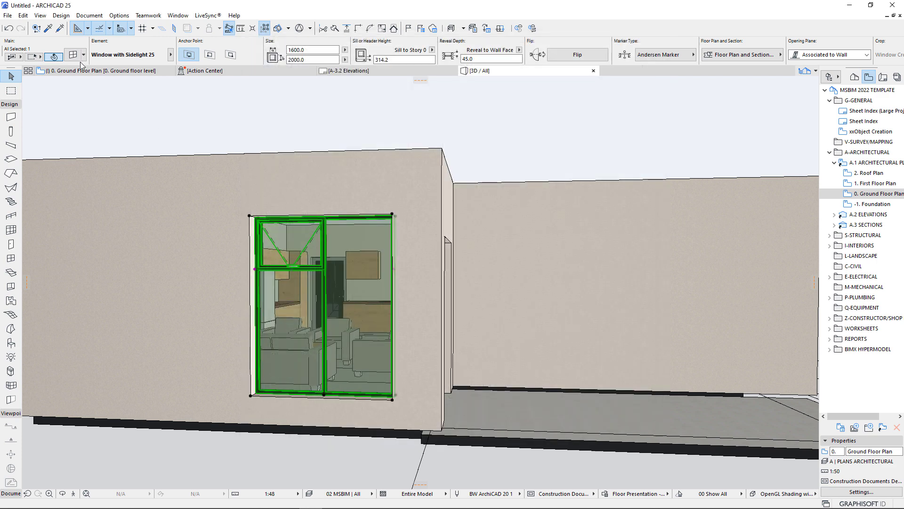
- Browse the side hung and top hung aluminium window favorites and apply PTT1215 to the selected window
left_click(123, 55)
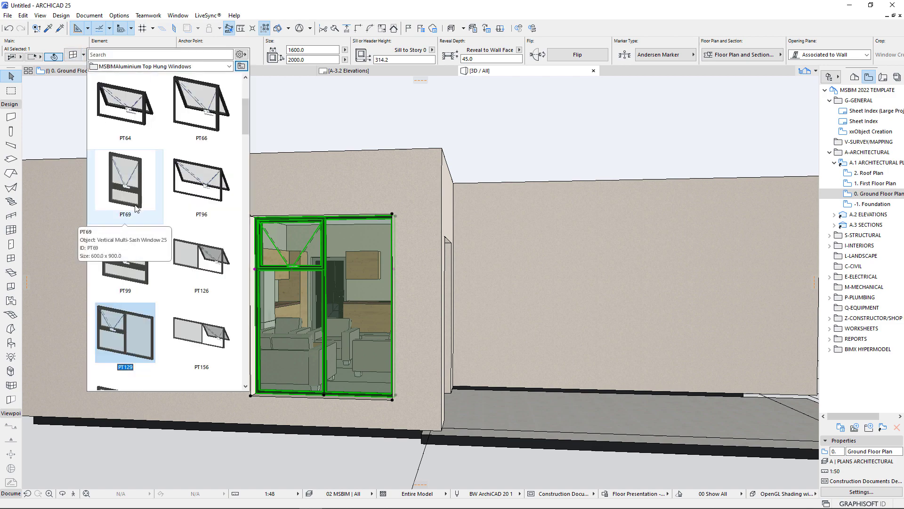
scroll(209, 191, "up", 3)
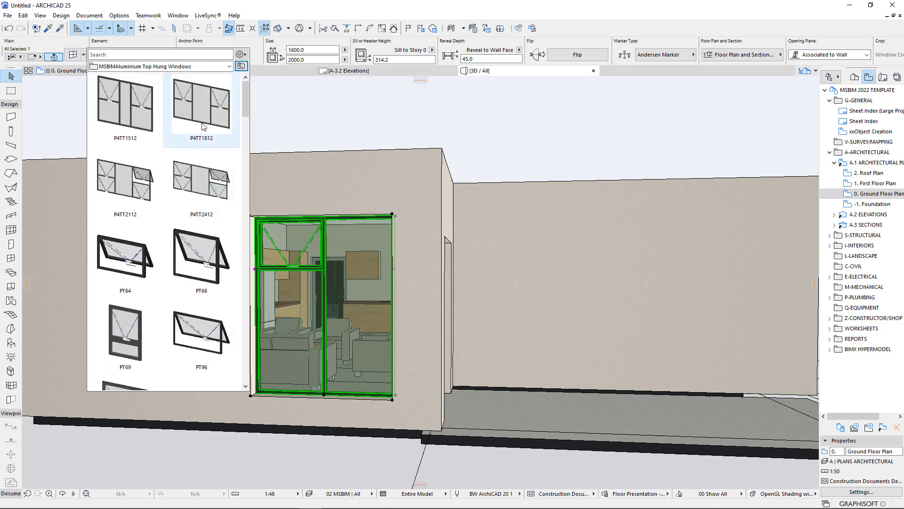
left_click(242, 66)
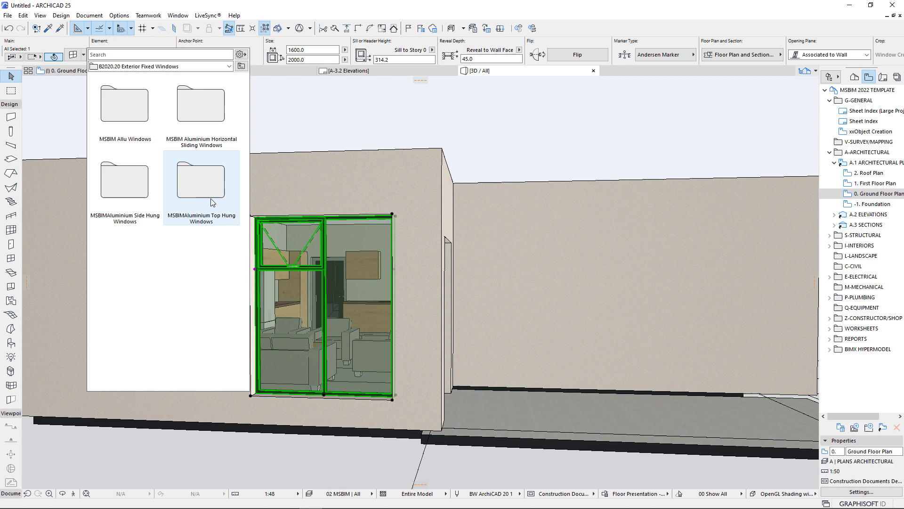
double_click(144, 199)
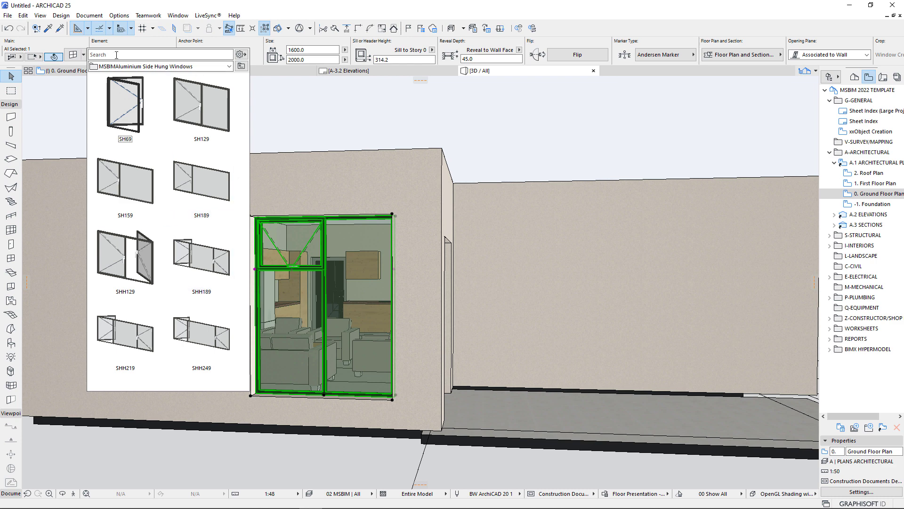
left_click(241, 66)
double_click(193, 187)
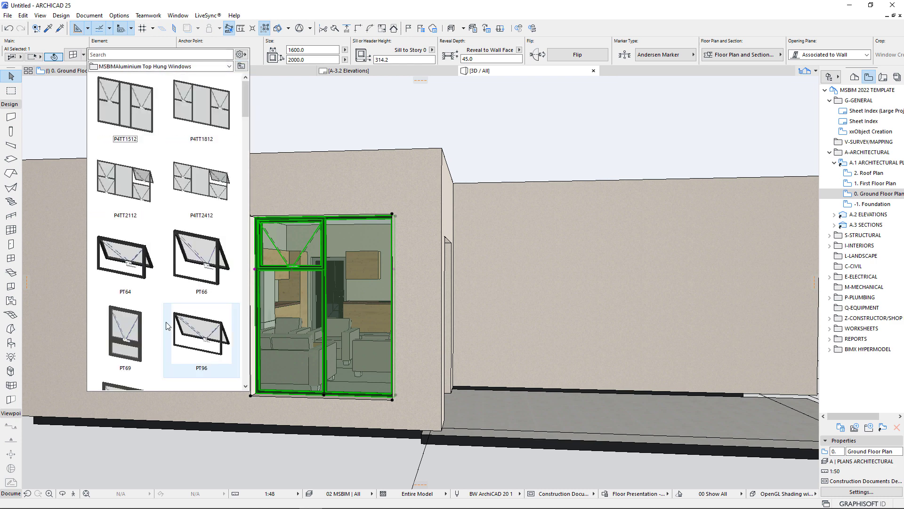
scroll(199, 296, "down", 5)
scroll(198, 295, "down", 10)
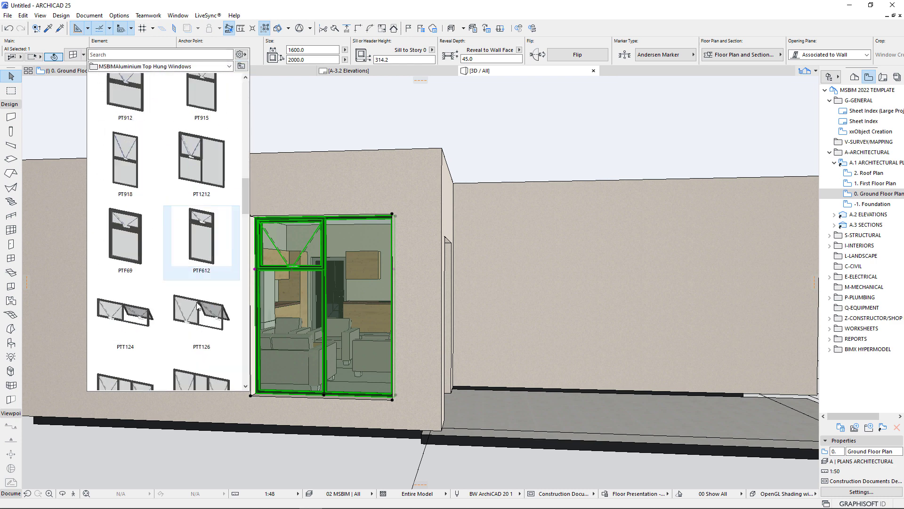
scroll(197, 310, "down", 5)
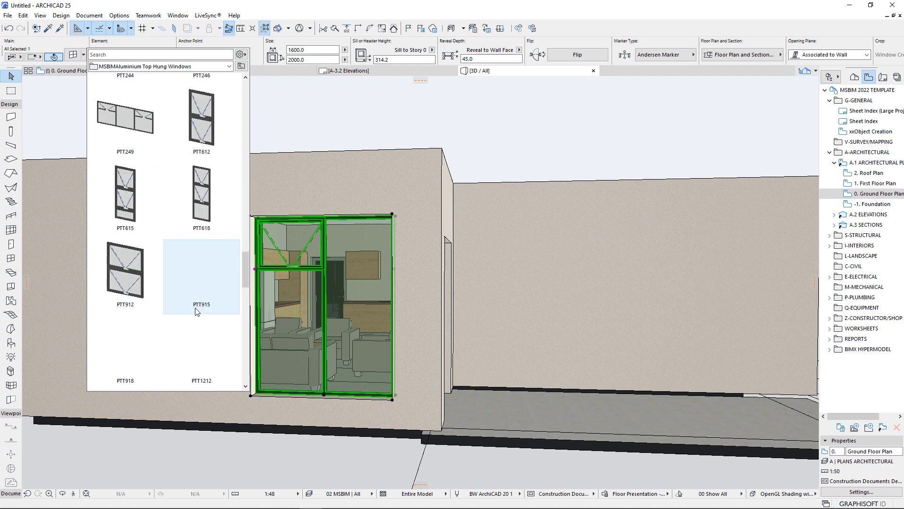
scroll(198, 283, "down", 5)
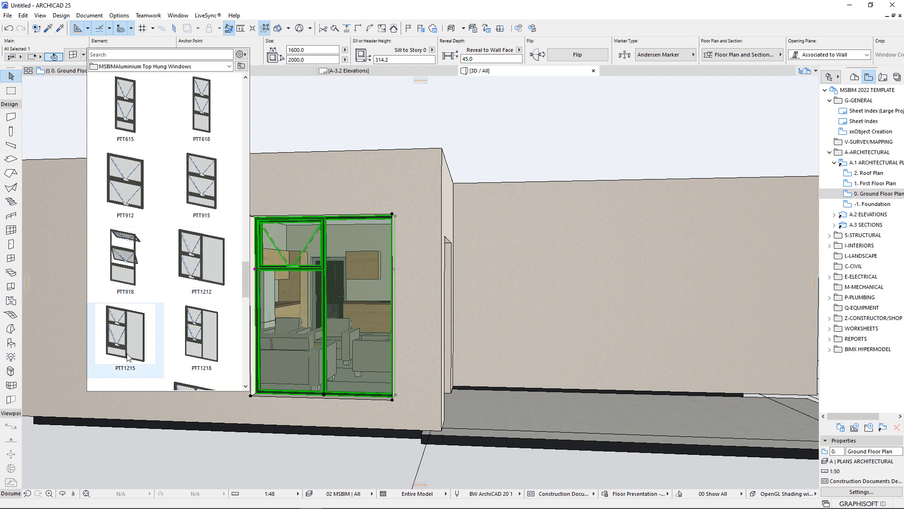
left_click(144, 321)
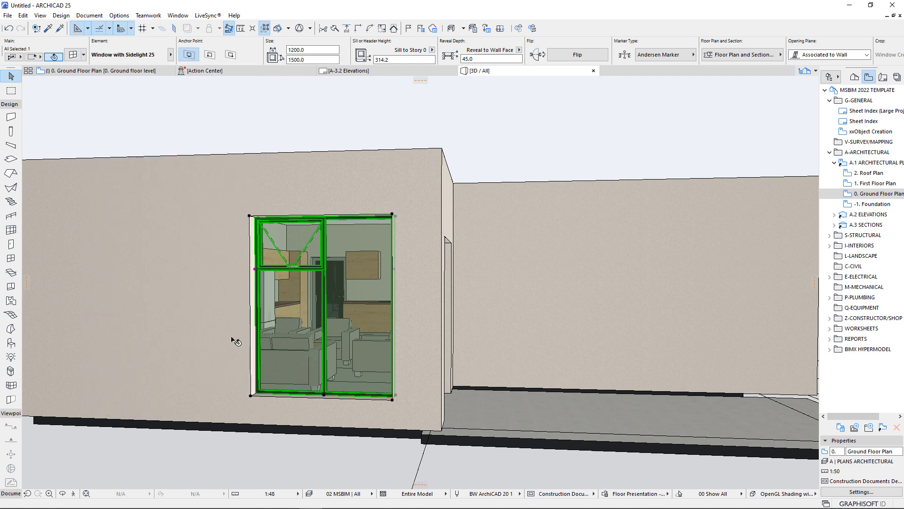
- Set the replaced window's width to 1600 mm
left_click(318, 52)
type("1")
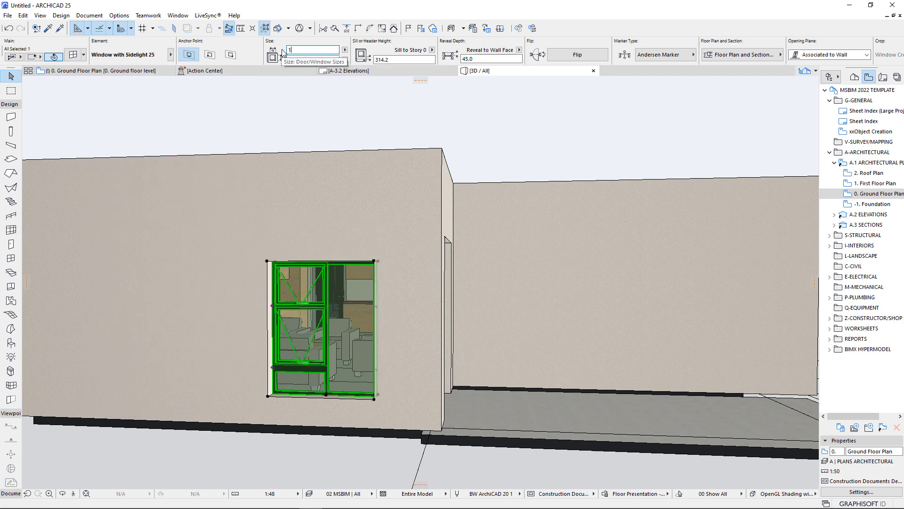
type("600")
left_click(323, 59)
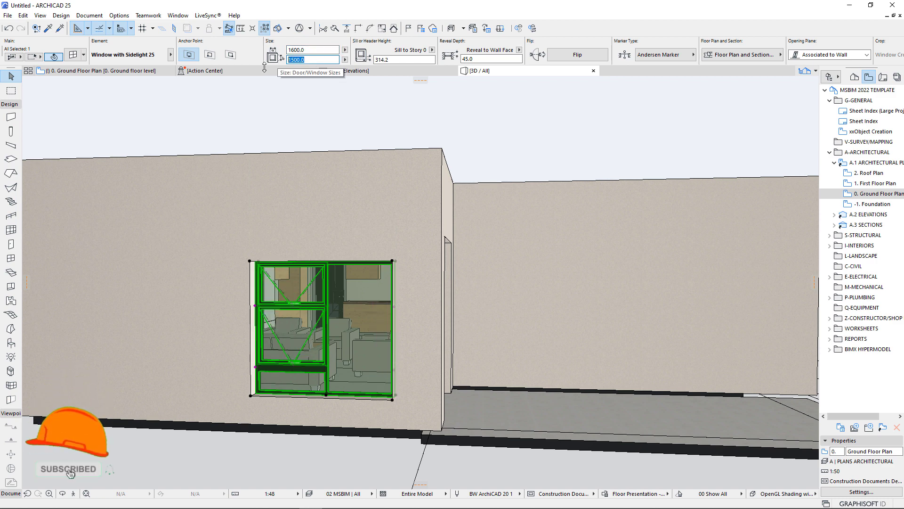
- Move the window vertically until its head lines up with the top of the entrance door opening
left_click(390, 260)
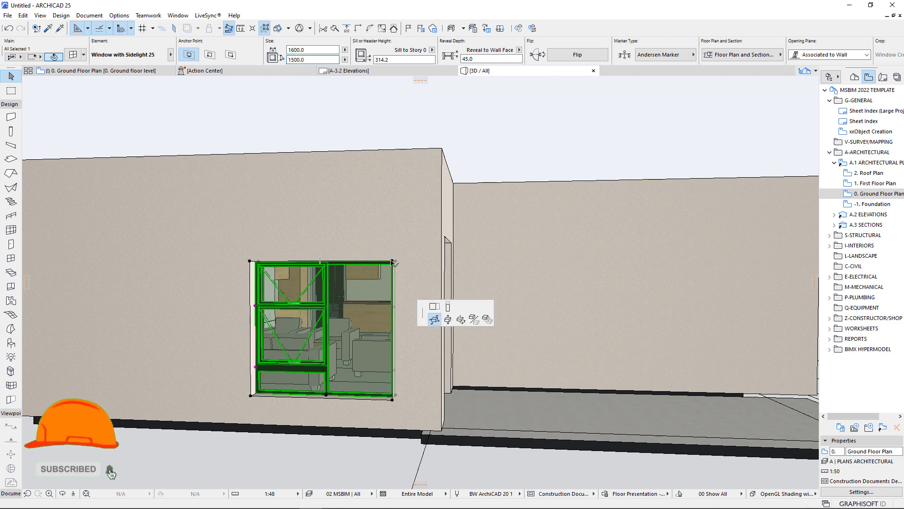
left_click(414, 173)
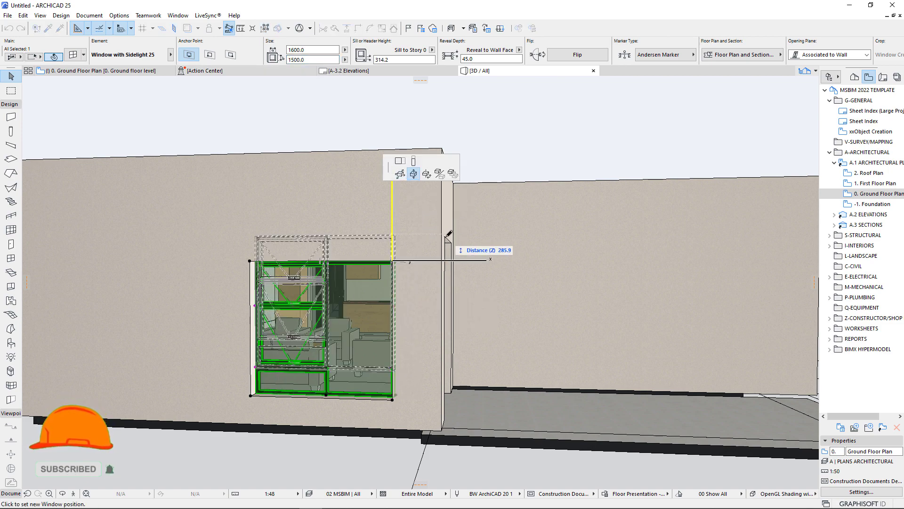
left_click(445, 235)
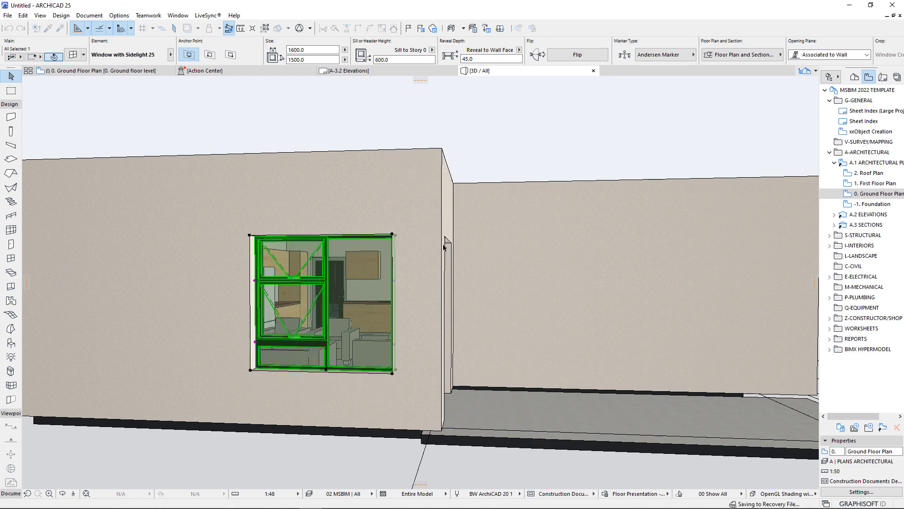
- Reselect the living room window and set its height to 2000 mm
key("Escape")
middle_click_drag(408, 291, 350, 282, "shift")
scroll(351, 280, "up", 5)
left_click(348, 271)
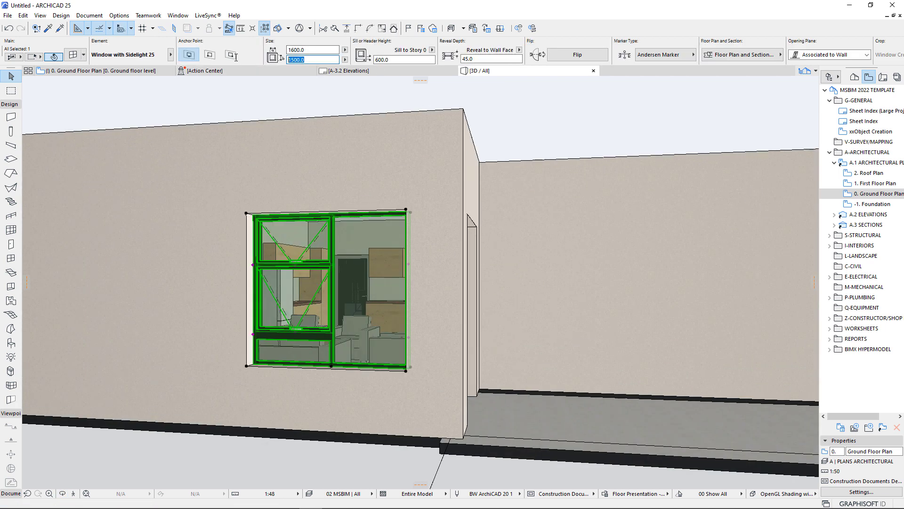
type("2000")
key("Return")
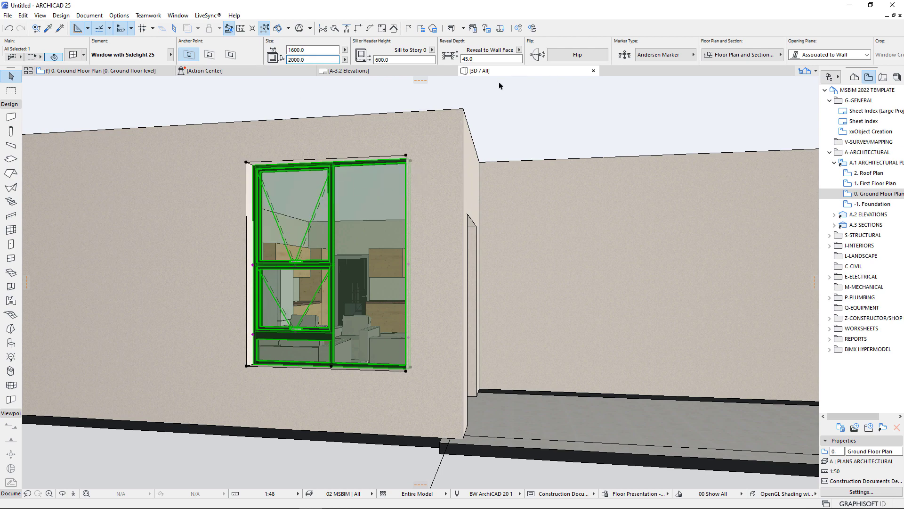
- Raise the window's upper horizontal division to about 1336 mm and set the height of its lower horizontal division to 700 mm
left_click(253, 267)
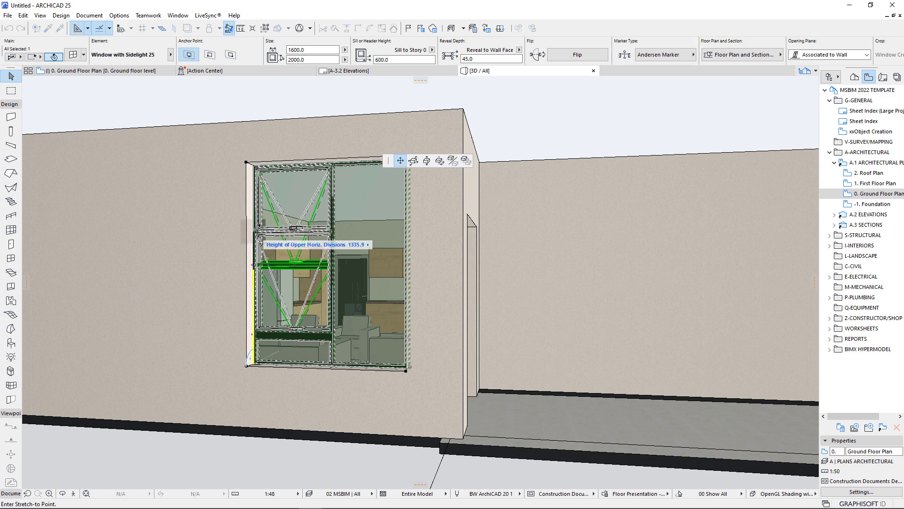
left_click(255, 230)
left_click(253, 335)
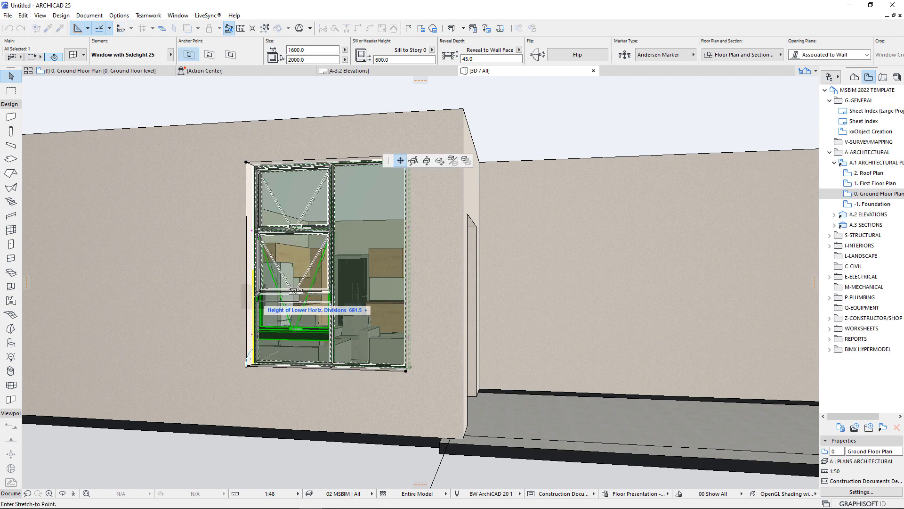
type("700")
key("Return")
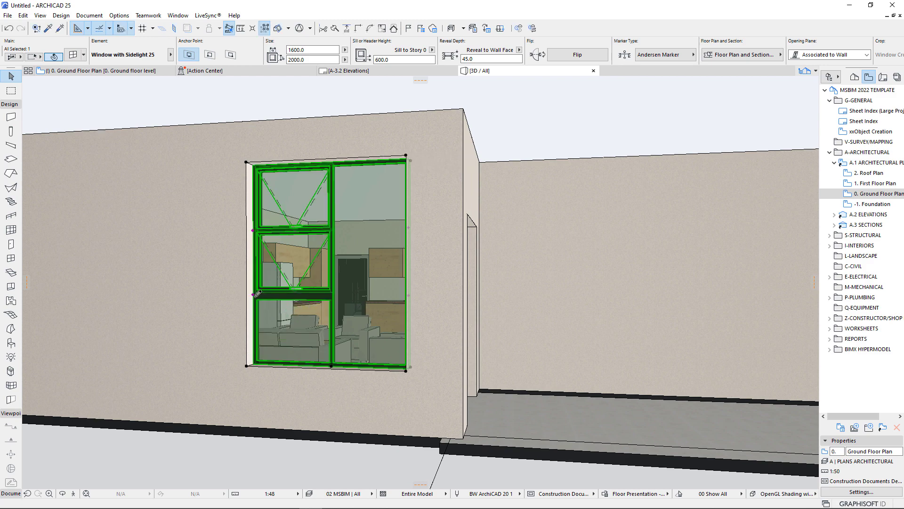
key("Escape")
- Measure the window's height placement from header to wall base and set it to 2100 mm
scroll(431, 338, "down", 5)
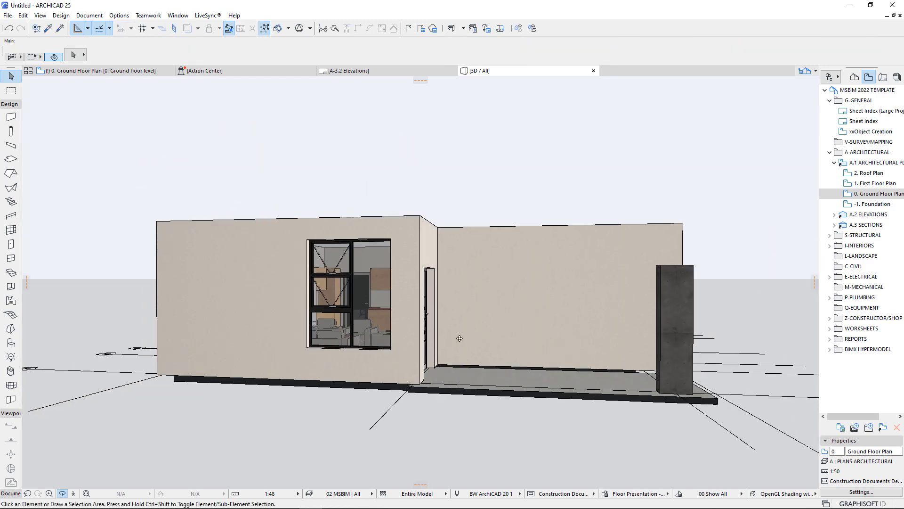
middle_click_drag(460, 338, 395, 316, "shift")
scroll(387, 304, "up", 3)
left_click(369, 206)
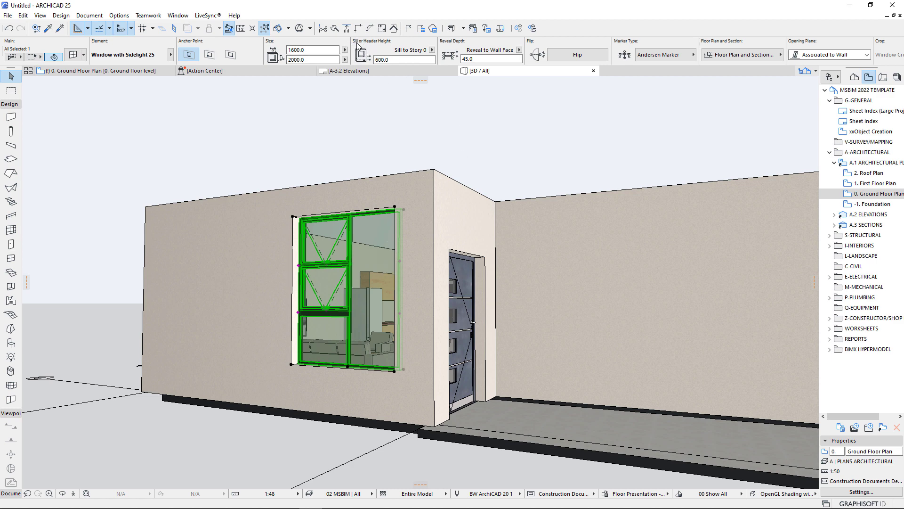
left_click(432, 50)
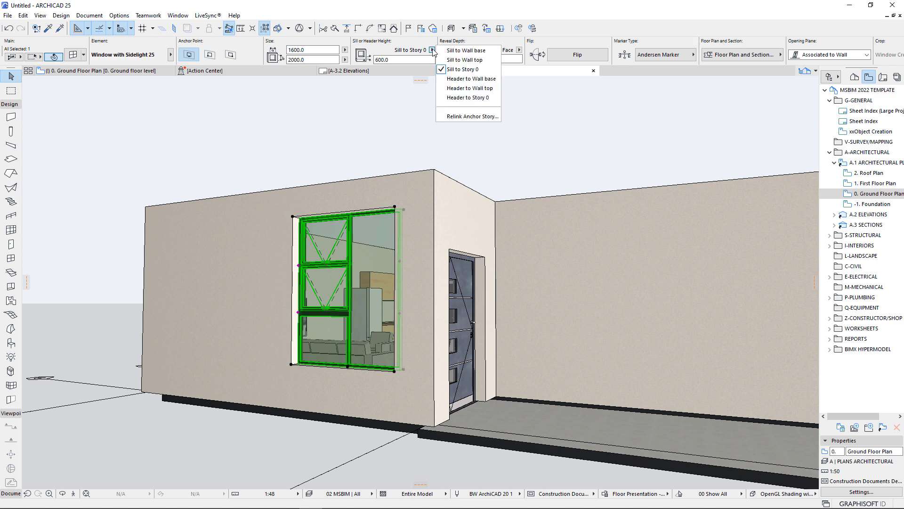
left_click(478, 79)
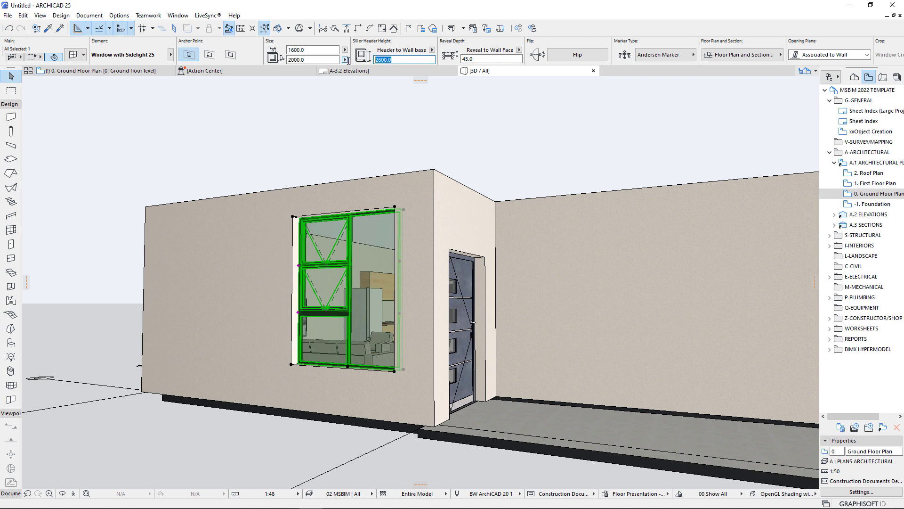
type("2100.0")
key("Return")
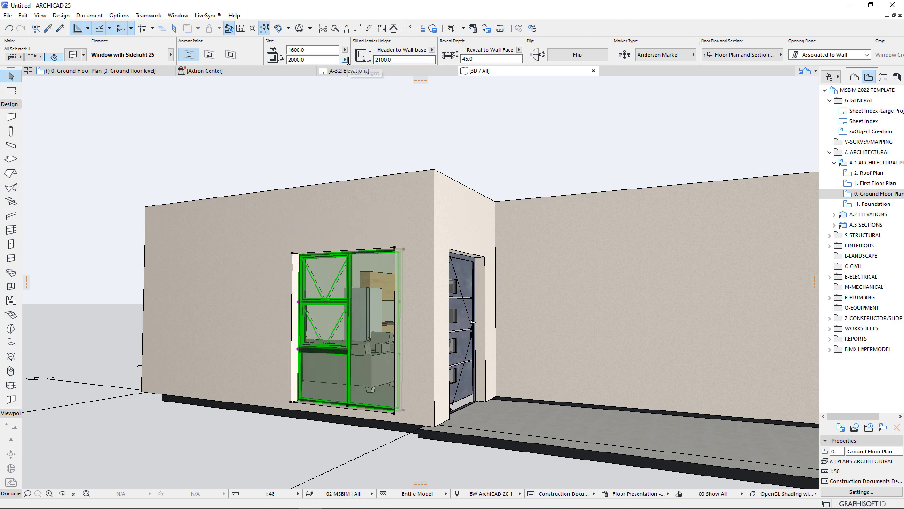
key("Escape")
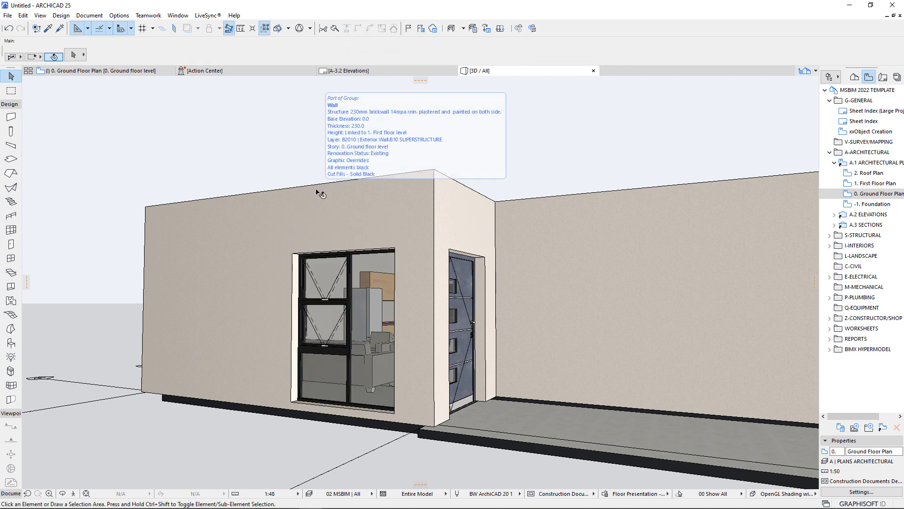
- Try to flip the sidelight window in the front wall
middle_click_drag(319, 193, 304, 281, "shift")
scroll(303, 265, "down", 5)
scroll(313, 300, "up", 5)
scroll(313, 300, "up", 4)
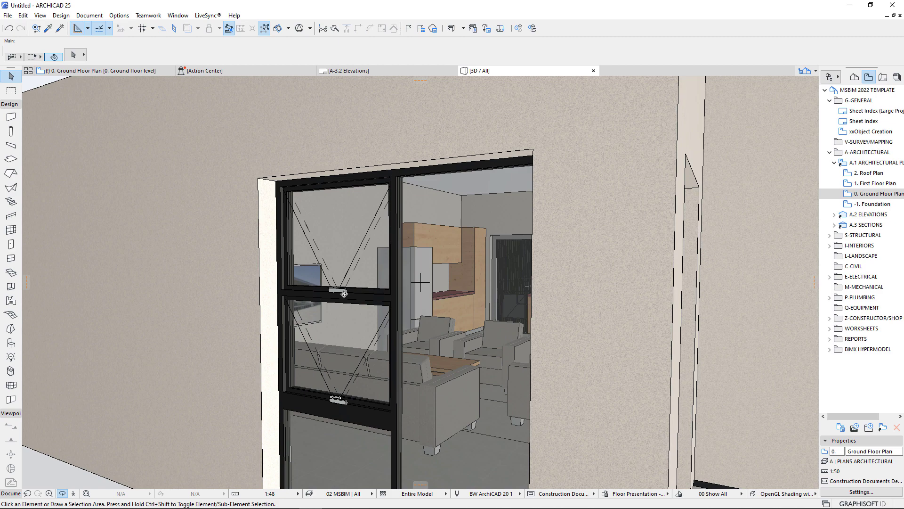
left_click(336, 251)
left_click(557, 57)
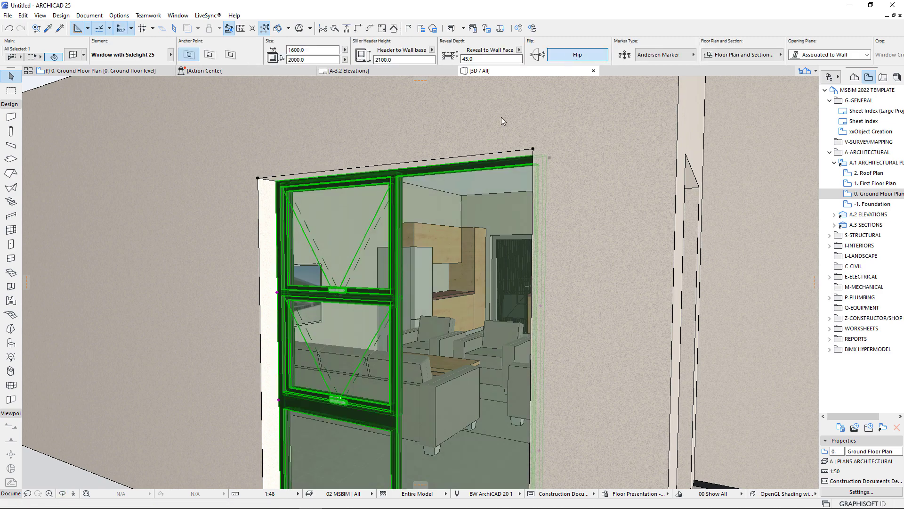
left_click(567, 58)
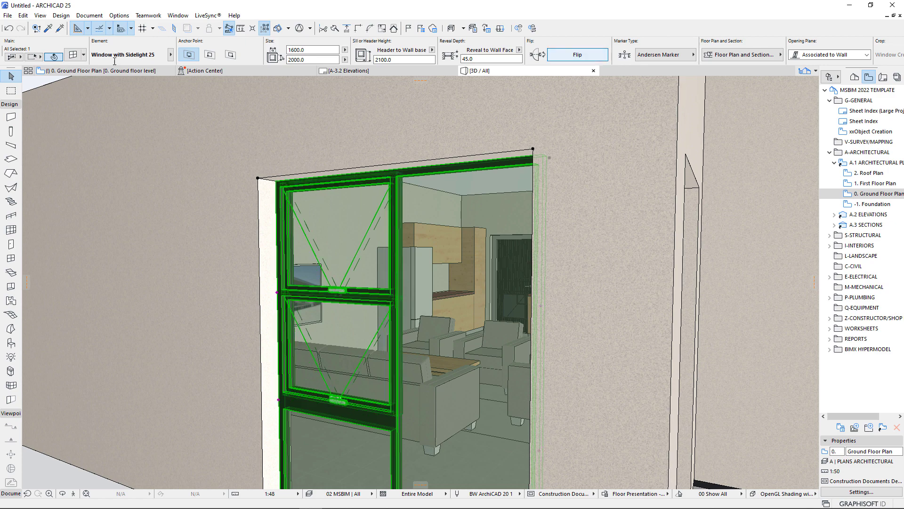
- Replace the sidelight window with a new one using the same settings, placed in the front wall on the ground floor plan
left_click(423, 258, "alt")
key("Delete")
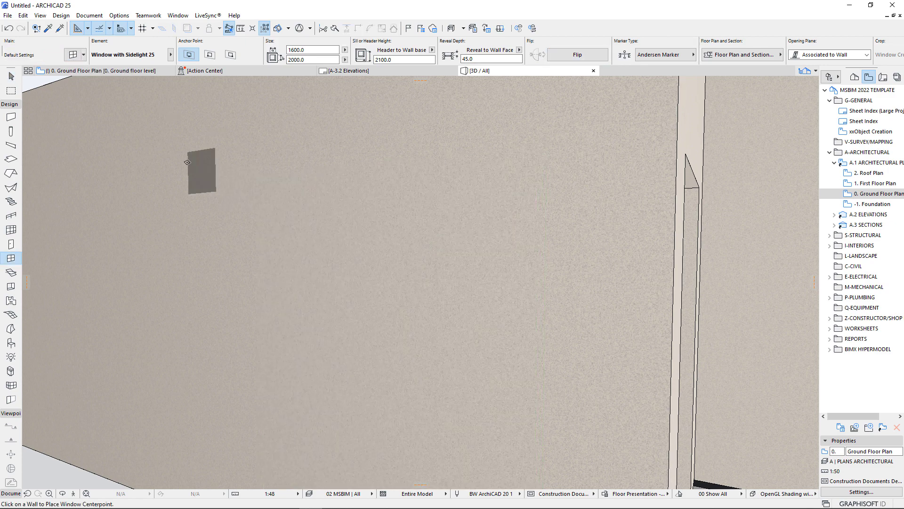
left_click(104, 73)
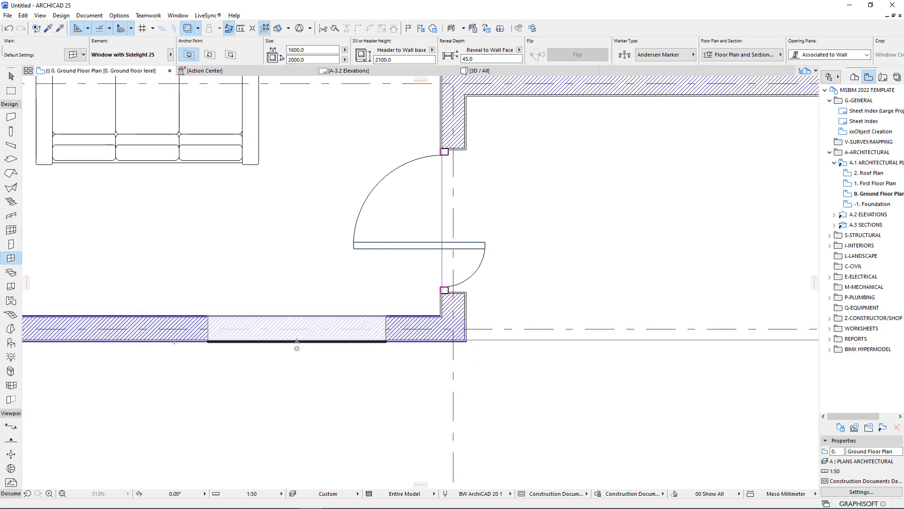
left_click(297, 340)
left_click(297, 403)
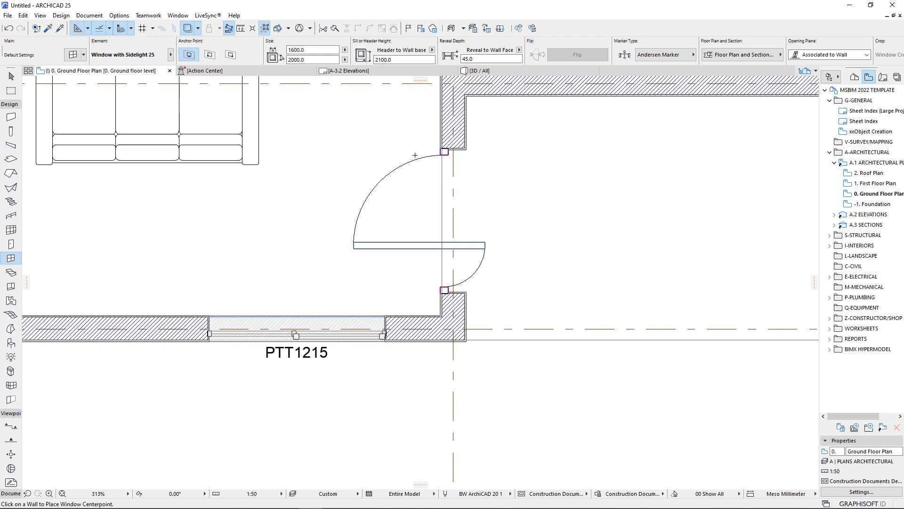
left_click(499, 71)
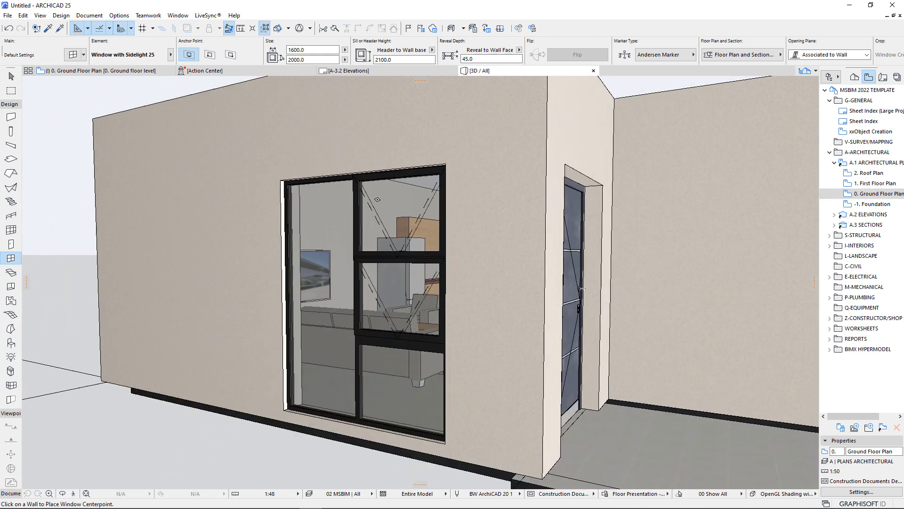
- Align the window in plan with the inside corner beside the entrance door and offset it 500 mm along the front wall
left_click(104, 71)
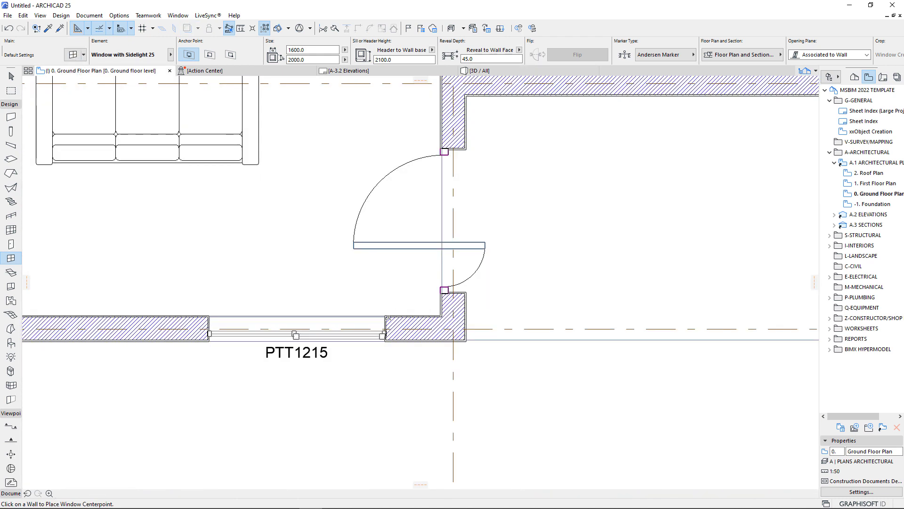
key("Escape")
left_click(386, 317)
left_click_drag(390, 323, 531, 303)
left_click(606, 247)
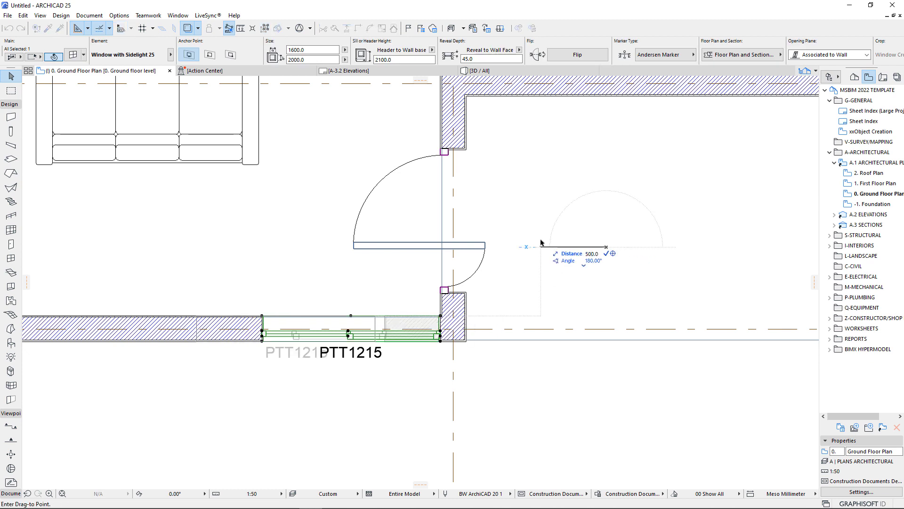
left_click(541, 243)
left_click(565, 284)
- Mirror a copy of the window along the front wall across an axis just beyond its end farthest from the door
scroll(565, 285, "down", 4)
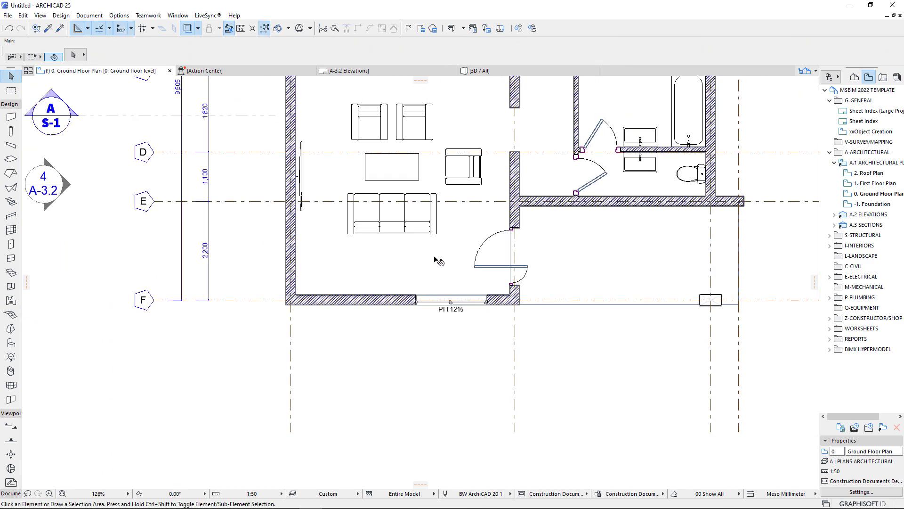
left_click(416, 305)
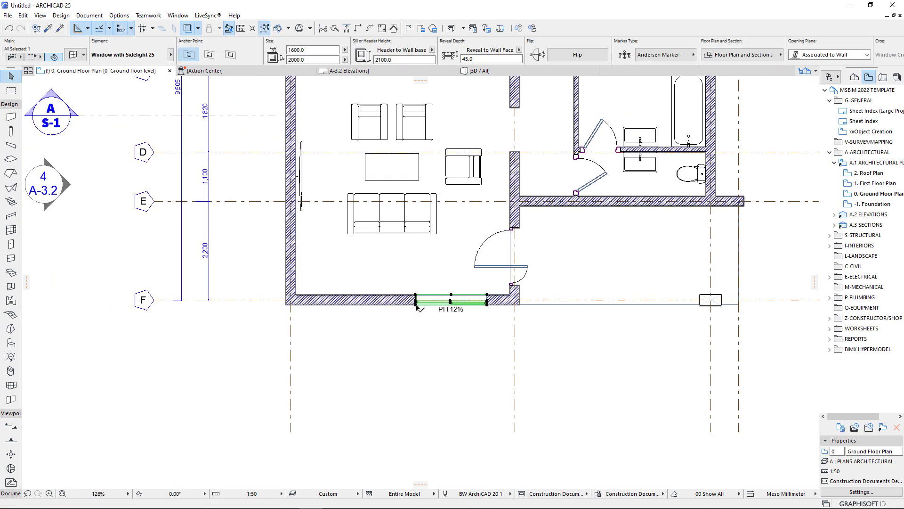
key("ctrl+shift+m")
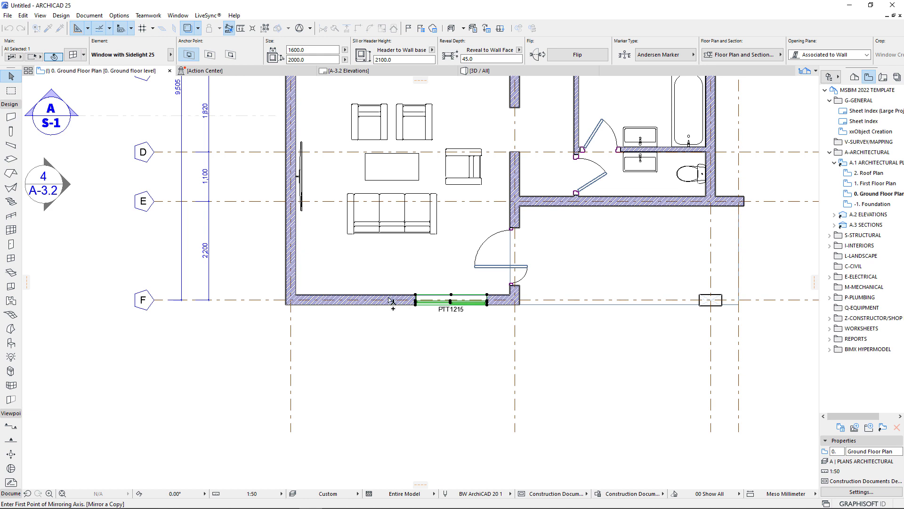
left_click(403, 299)
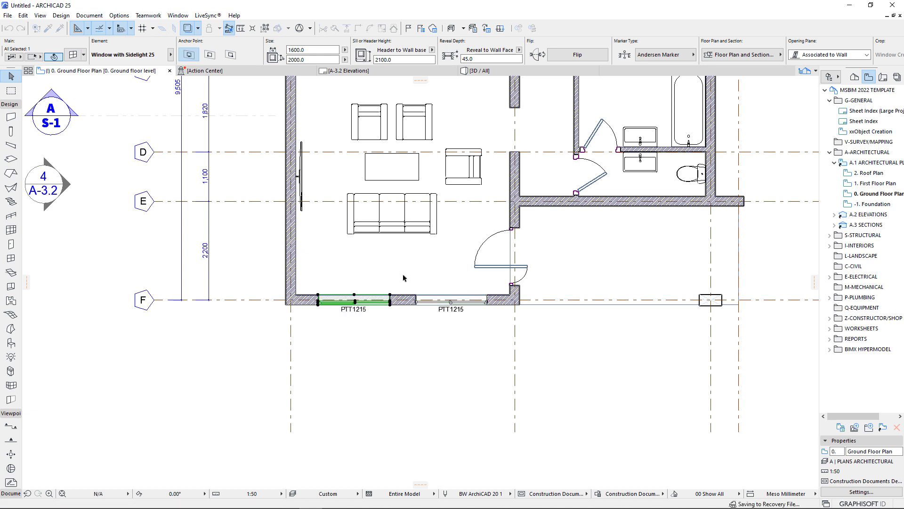
key("Escape")
- Change the mirrored window in the 3D view to the PTT918 favorite
left_click(487, 72)
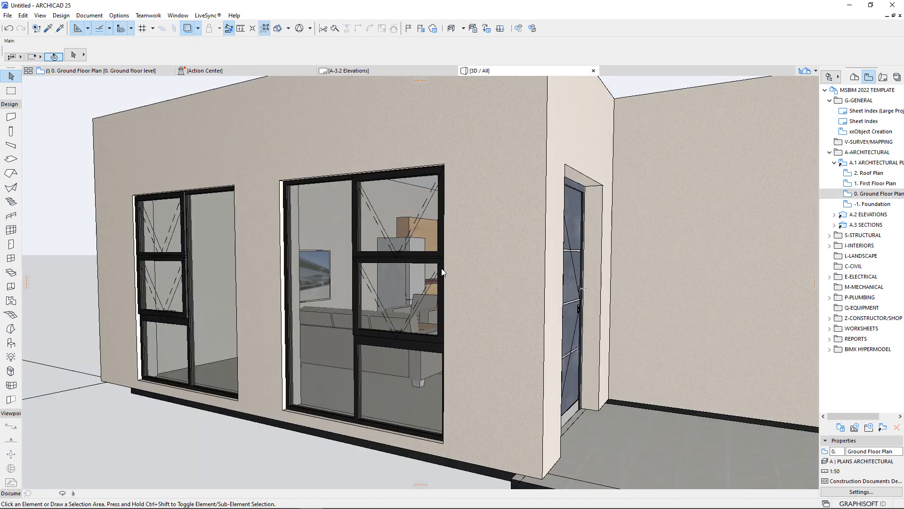
scroll(395, 315, "down", 4)
middle_click_drag(345, 332, 341, 306, "shift")
scroll(339, 303, "up", 5)
left_click(337, 302)
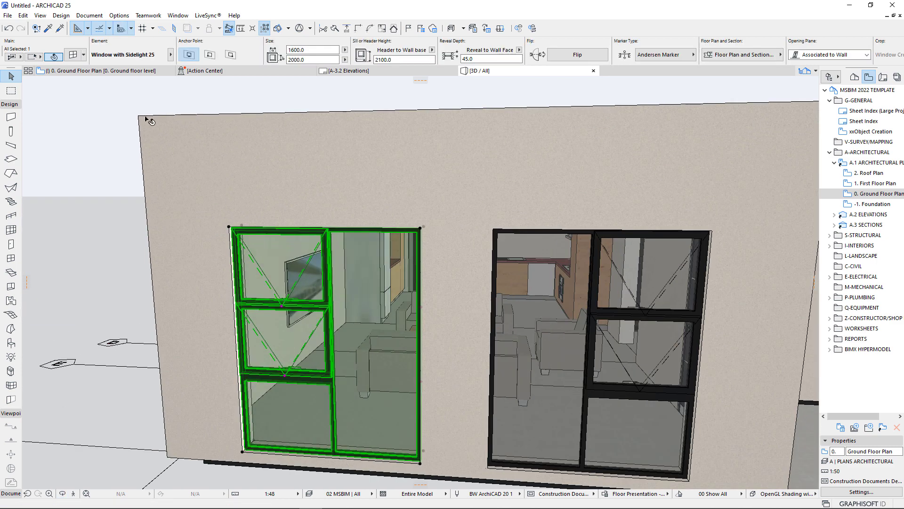
left_click(84, 55)
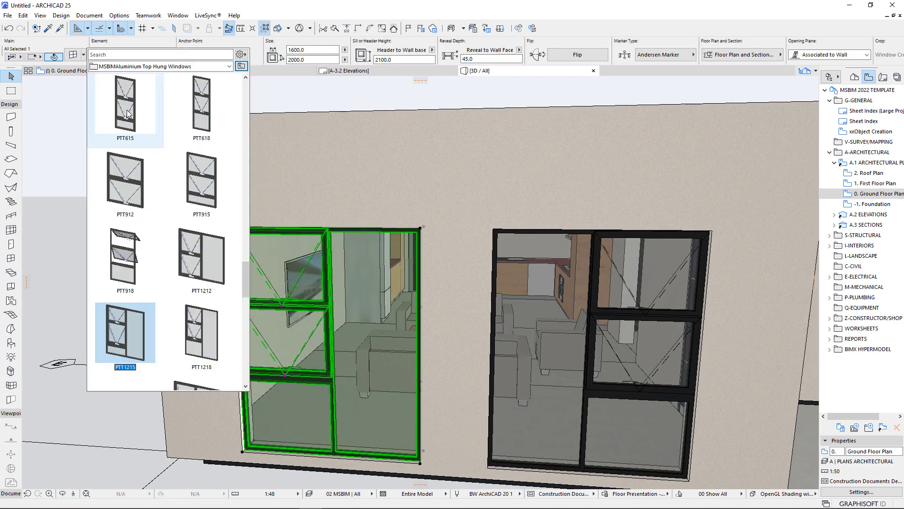
left_click(129, 260)
scroll(370, 295, "down", 2)
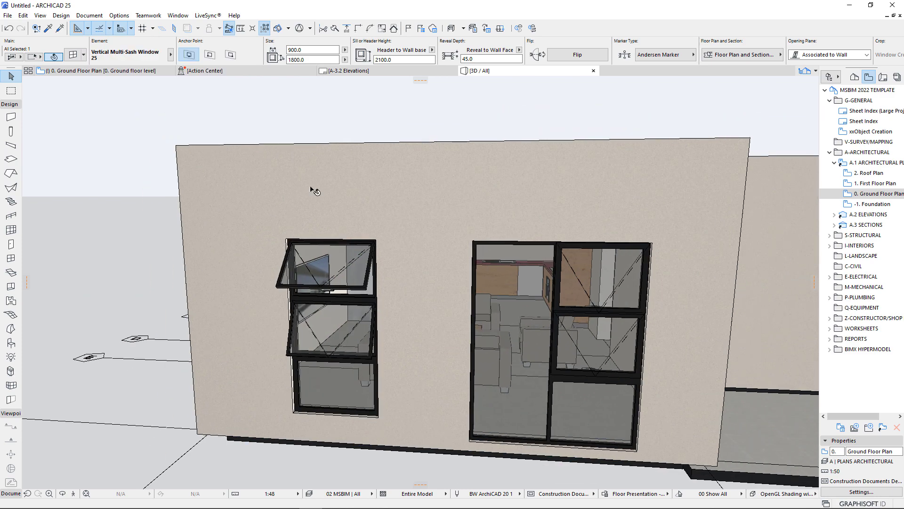
- Set the PTT918 window's height to 2000 mm, keeping the header at 2100 mm from the wall base
left_click(311, 59)
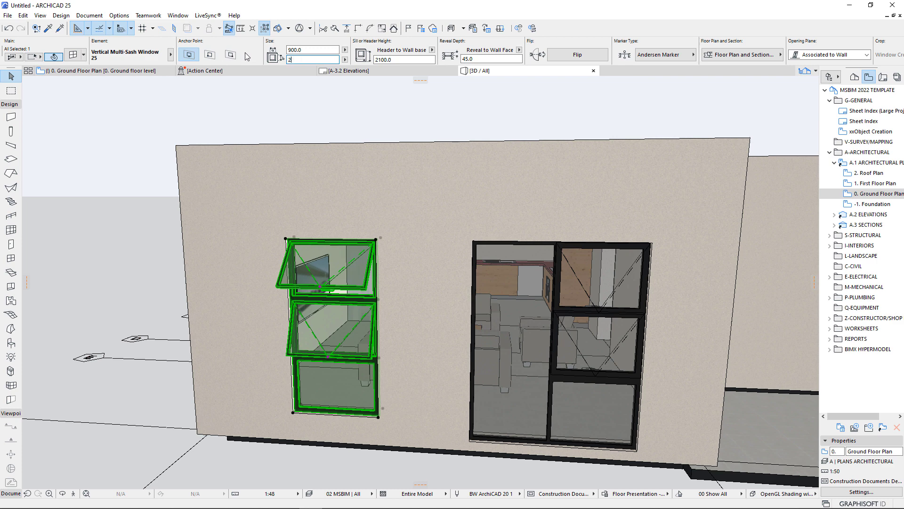
key("Return")
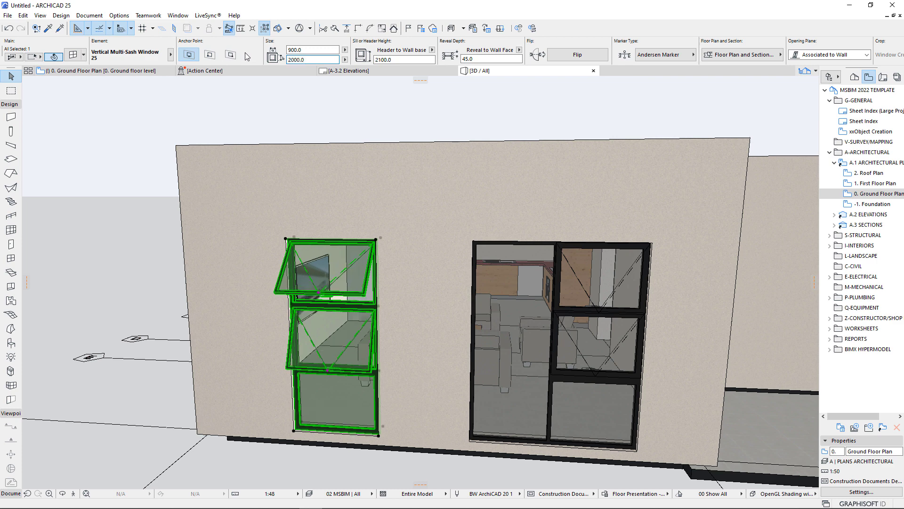
left_click(431, 50)
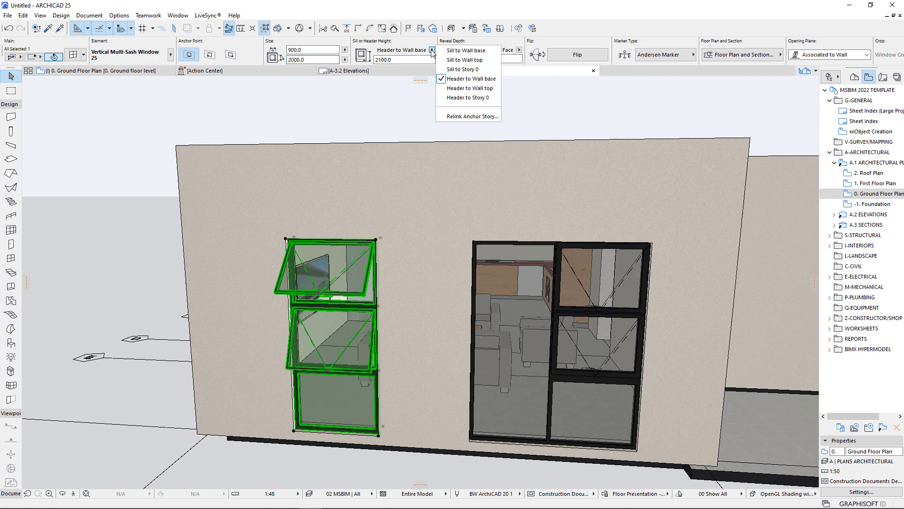
left_click(397, 59)
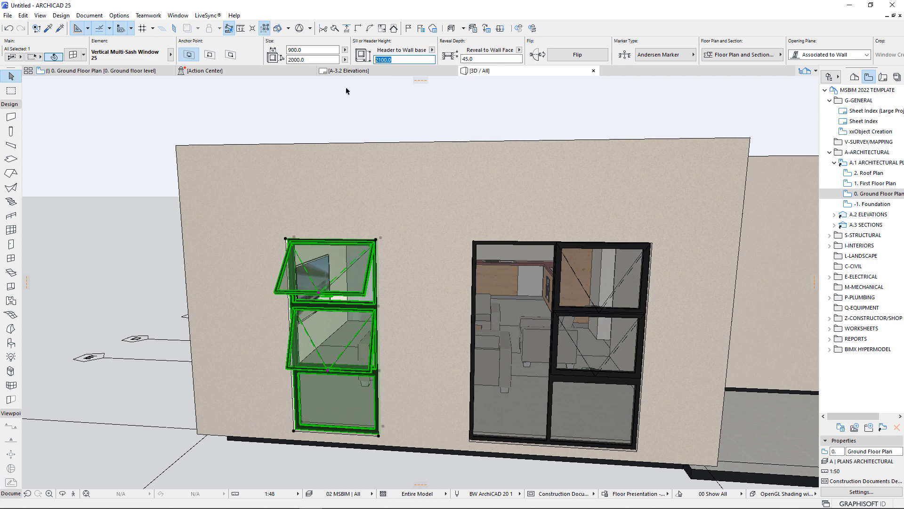
key("Escape")
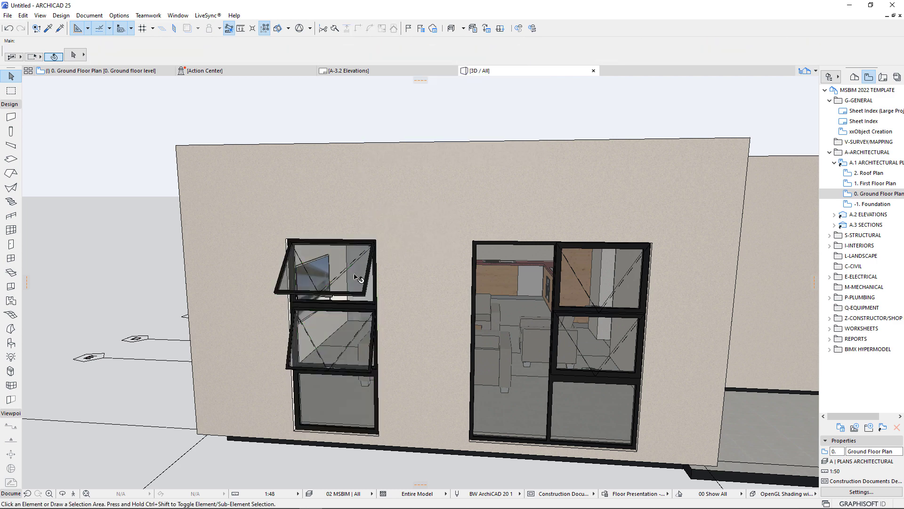
- Place two windows with the PTT918 window's settings in the living room's side wall in plan, between gridlines C–D and E–F
middle_click_drag(367, 323, 454, 276, "shift")
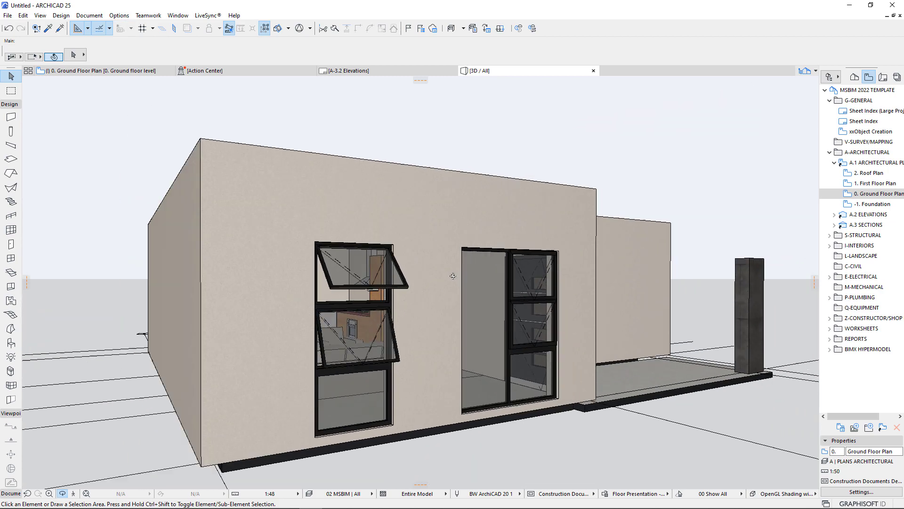
scroll(447, 277, "down", 4)
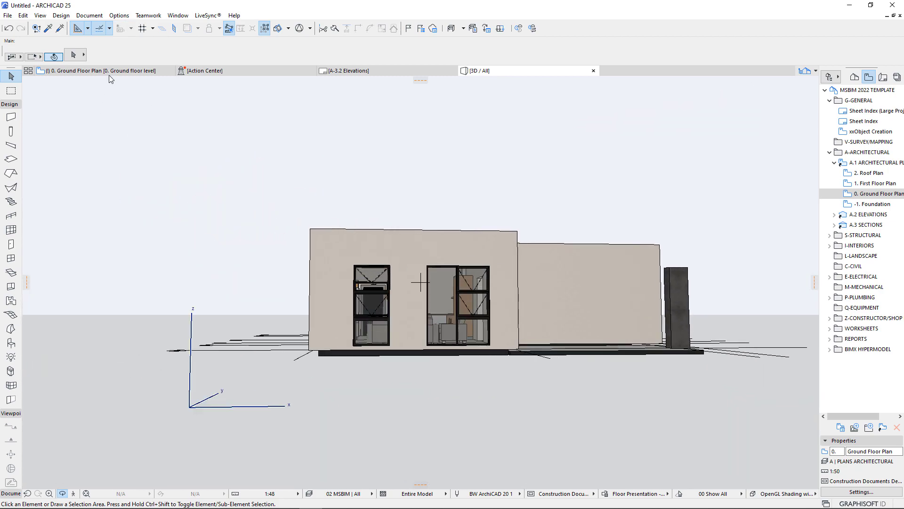
left_click(107, 71)
scroll(321, 386, "down", 4)
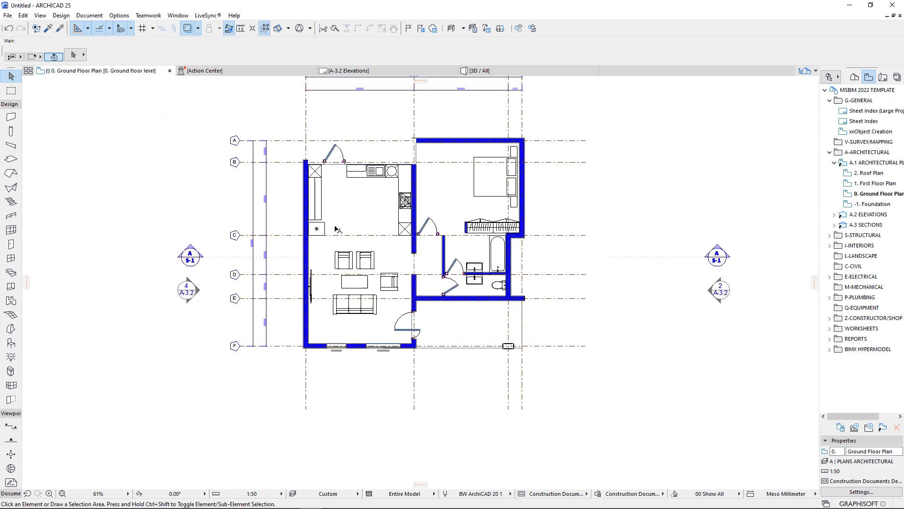
scroll(332, 226, "up", 2)
left_click(331, 394, "alt")
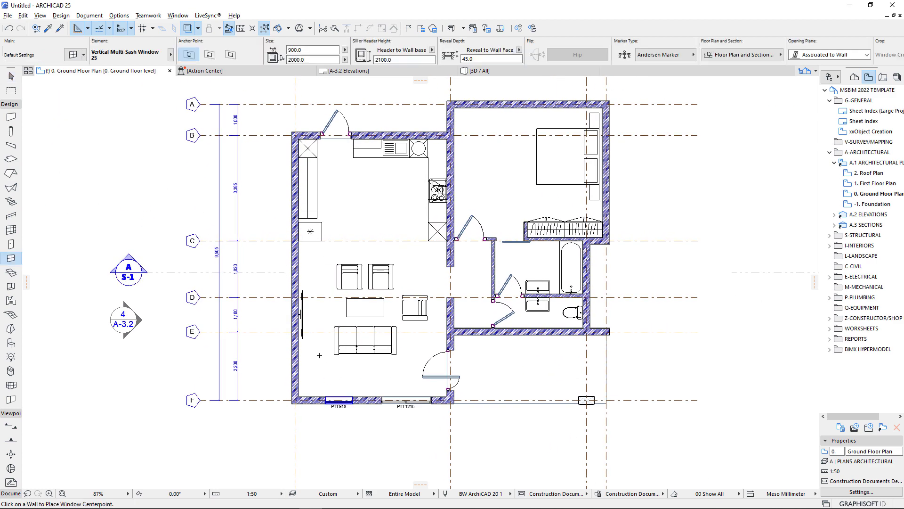
left_click(296, 268)
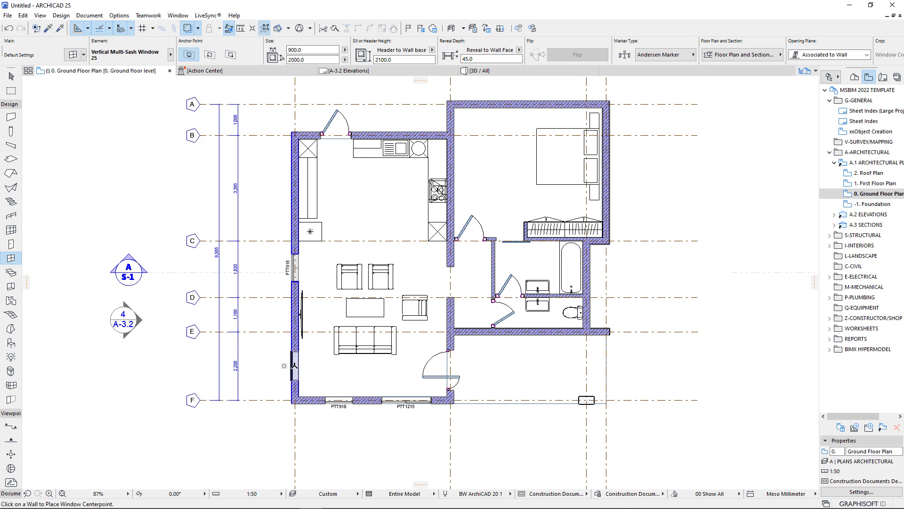
left_click(294, 365)
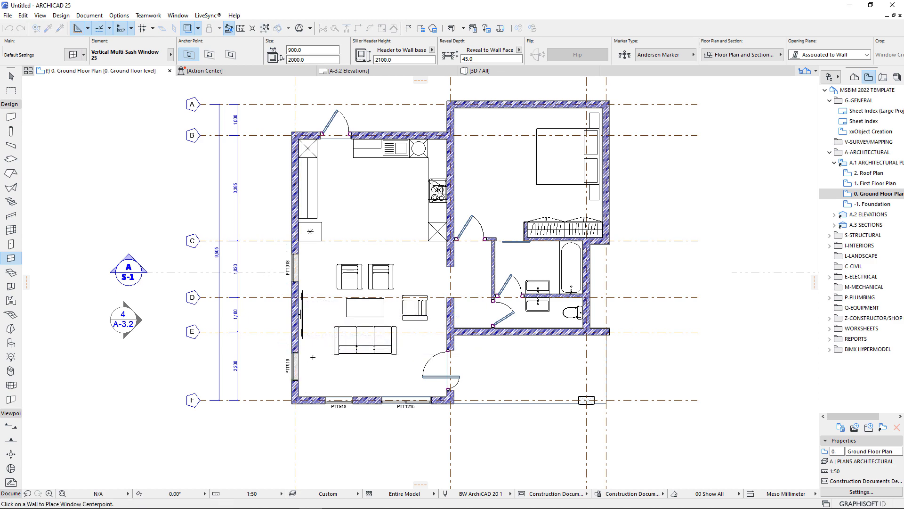
- Move the front wall's PTT918 window along the wall to the house's outer corner at gridline F
scroll(343, 418, "up", 4)
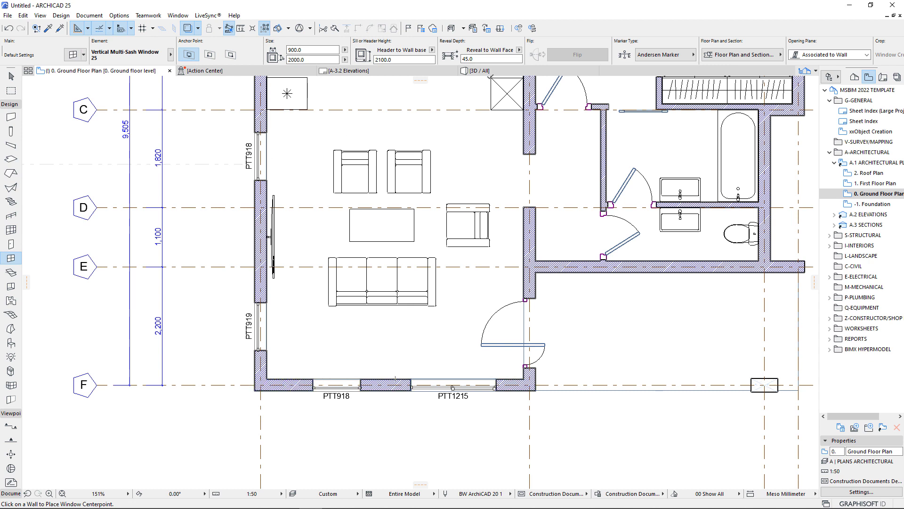
left_click(492, 71)
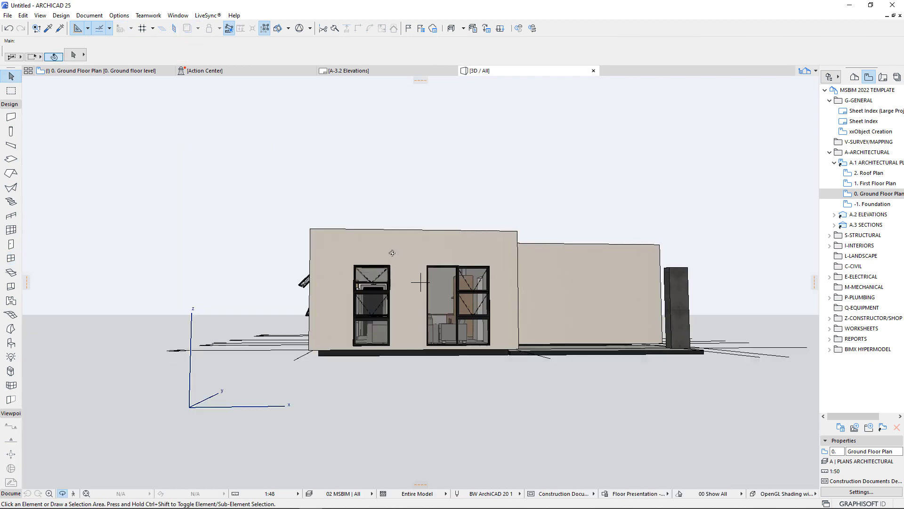
mouse_move(316, 311)
middle_mouse_down("shift")
mouse_move(515, 298)
mouse_move(549, 377)
mouse_move(182, 297)
mouse_move(312, 325)
middle_mouse_up("shift")
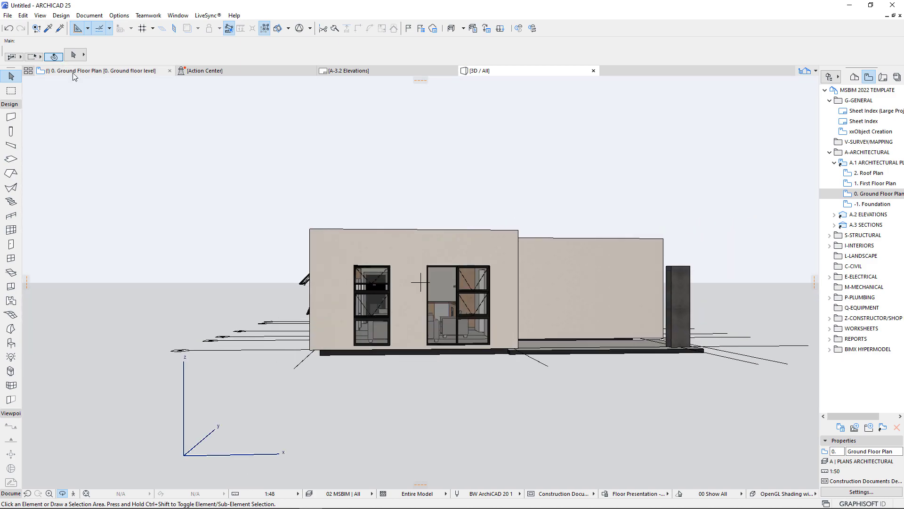
left_click(73, 73)
scroll(260, 393, "up", 3)
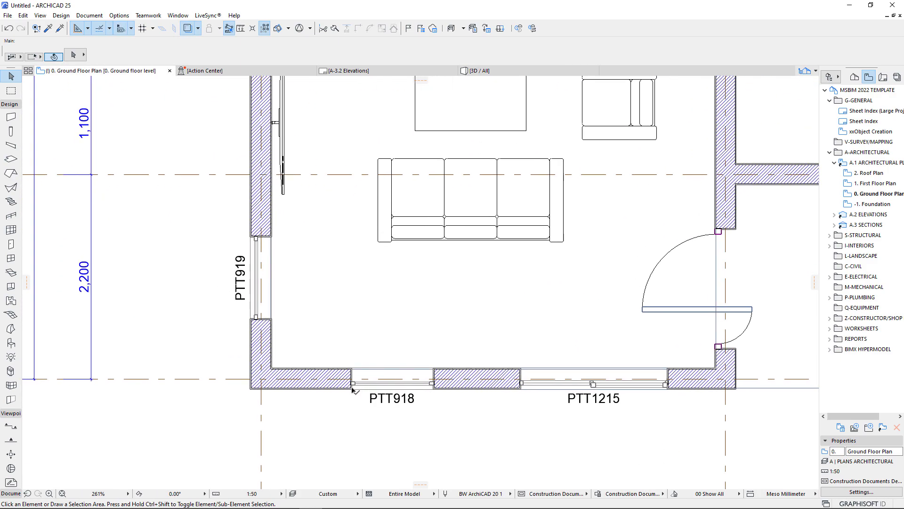
left_click(314, 390)
left_click(351, 387)
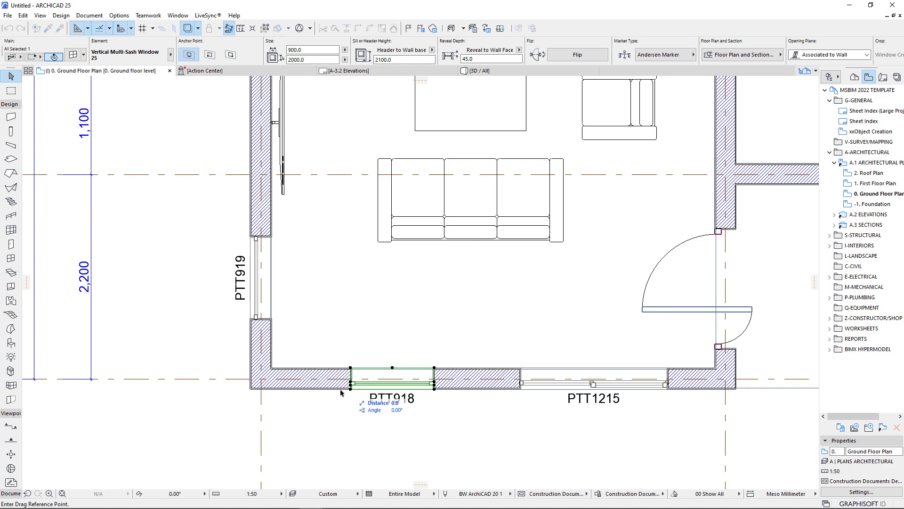
left_click(250, 389)
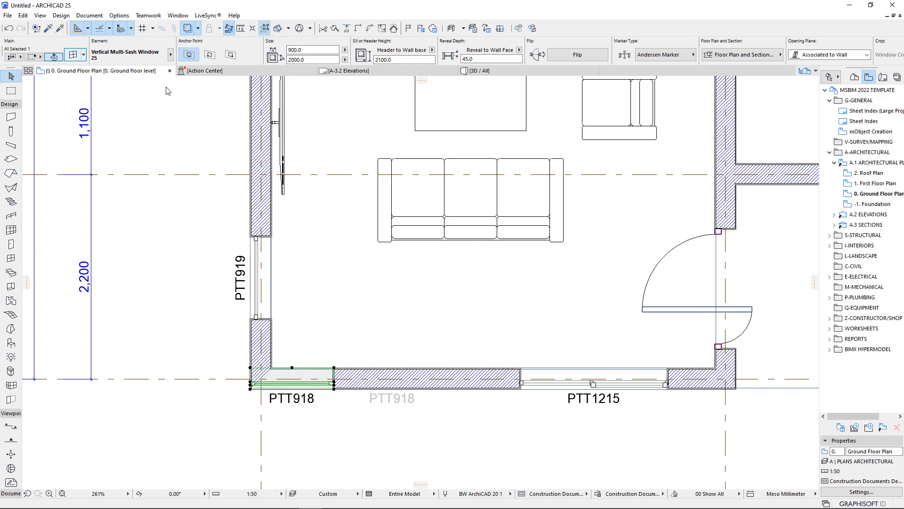
- Enable Custom Corner 2 for the moved PTT918 window, with the Frame connection type and a 90° angle
key("ctrl+t")
left_click(603, 213)
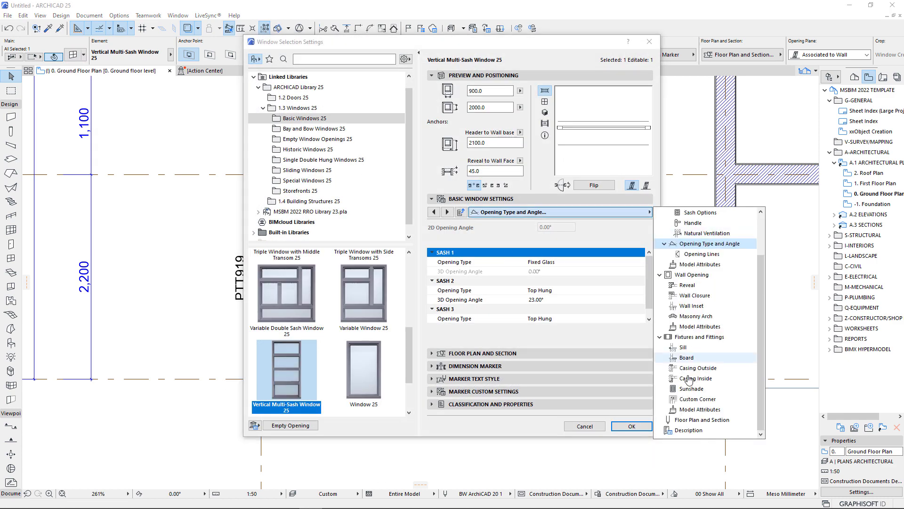
left_click(698, 399)
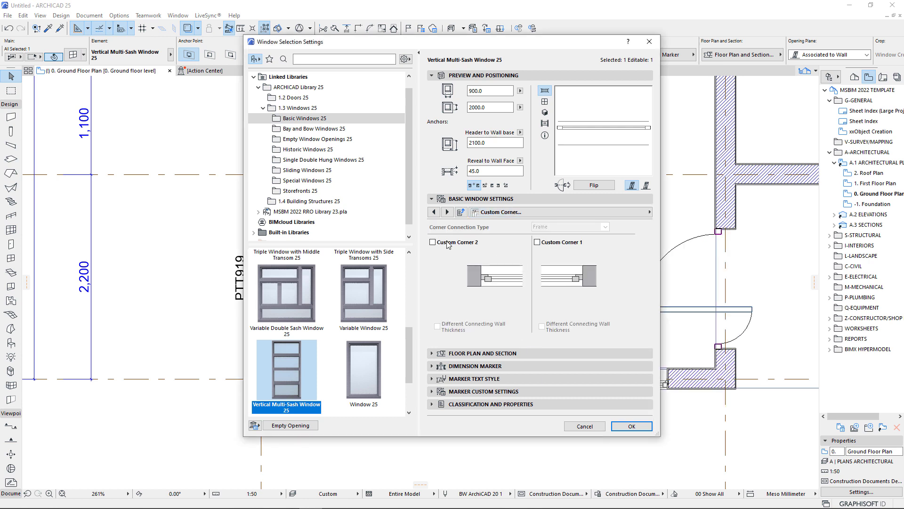
left_click(451, 243)
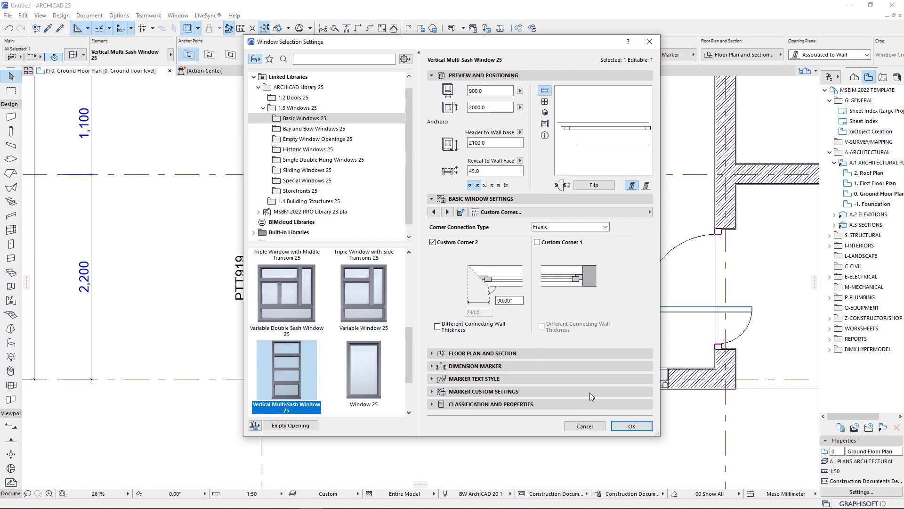
left_click(630, 427)
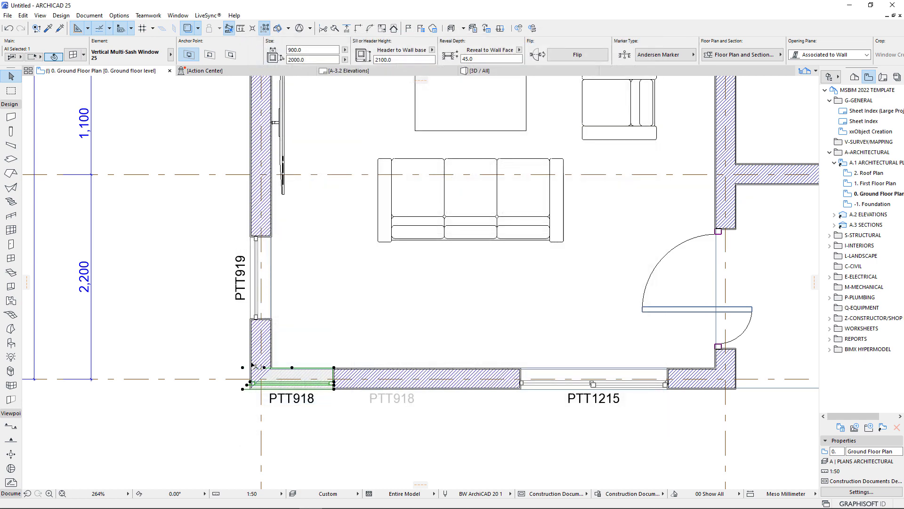
- Move the PTT918 window so its extended corner point meets the outer corner of the walls
scroll(252, 365, "up", 6)
key("ctrl+d")
left_click(224, 437)
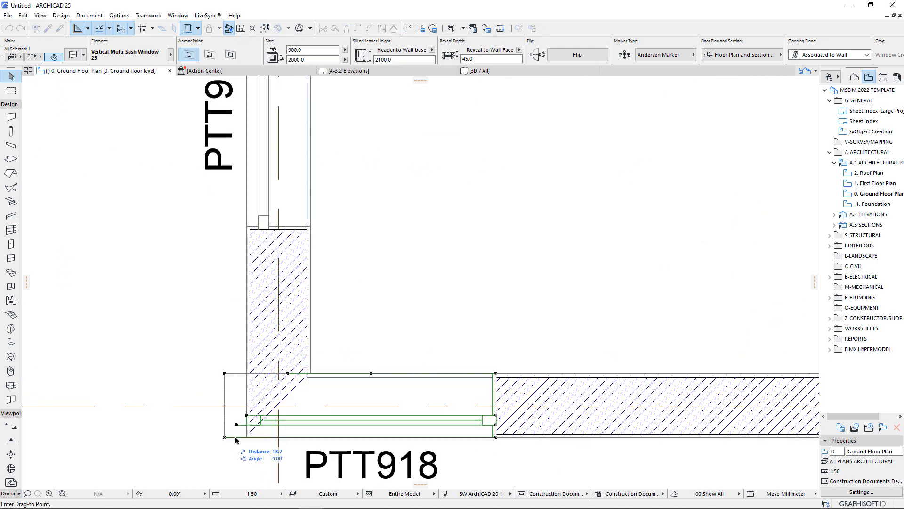
left_click(247, 437)
key("Escape")
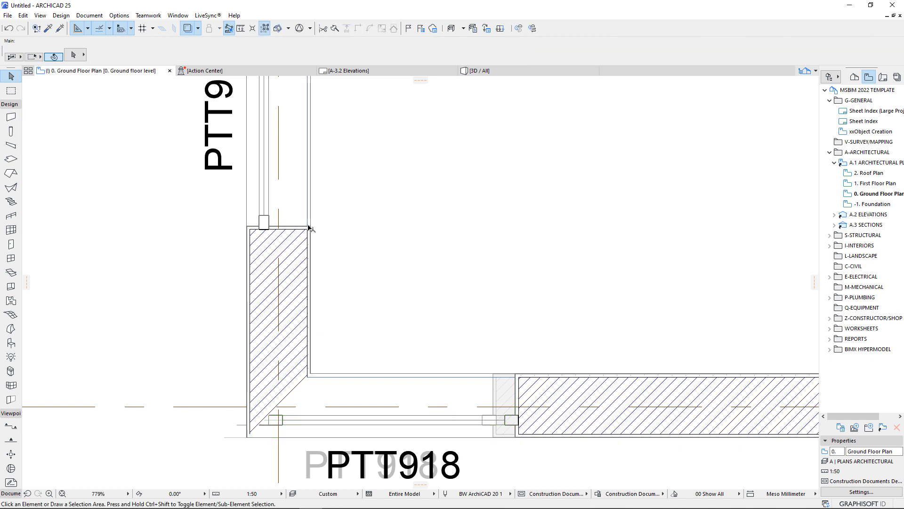
- Move the PTT919 window along the side wall closer to the outer corner
left_click(308, 225)
key("Escape")
left_click(291, 227)
key("Escape")
left_click(248, 230)
key("ctrl+d")
left_click(247, 229)
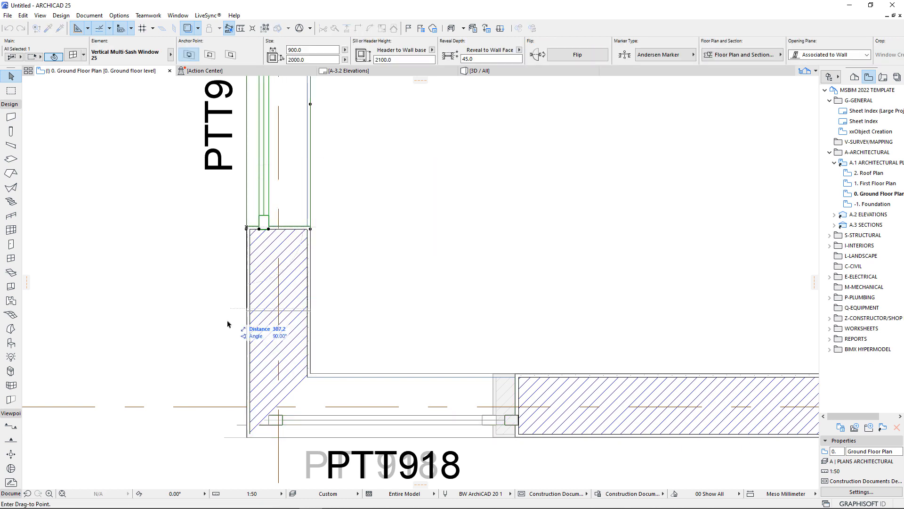
left_click(234, 358)
- Enable Custom Corner 1 for the PTT919 window in the side wall
key("ctrl+t")
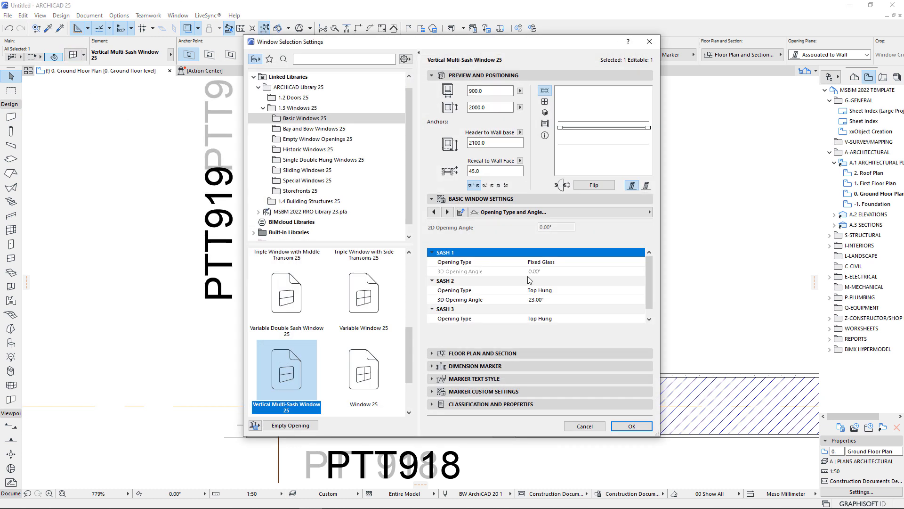
left_click(645, 213)
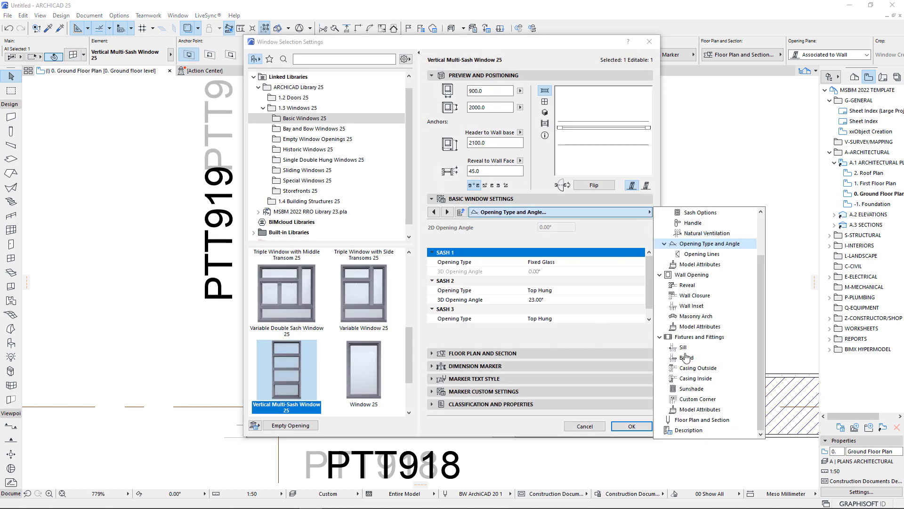
left_click(694, 401)
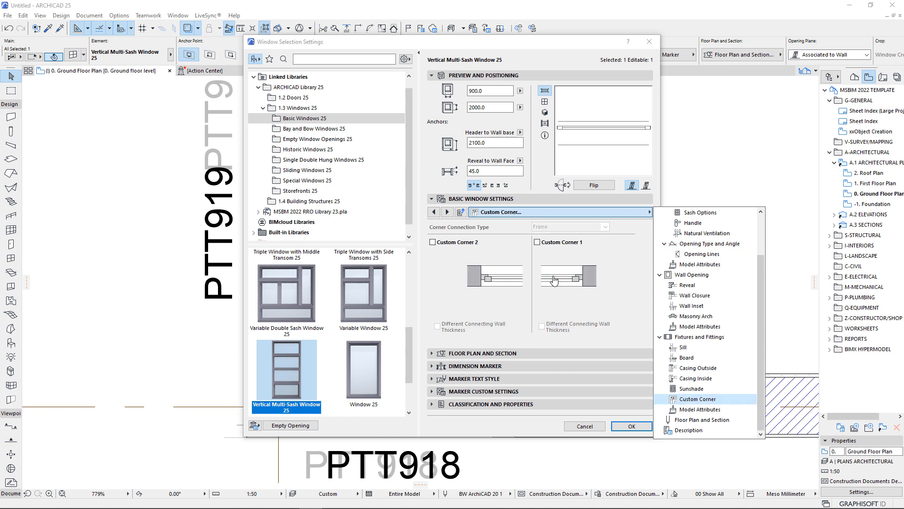
left_click(539, 245)
left_click(547, 245)
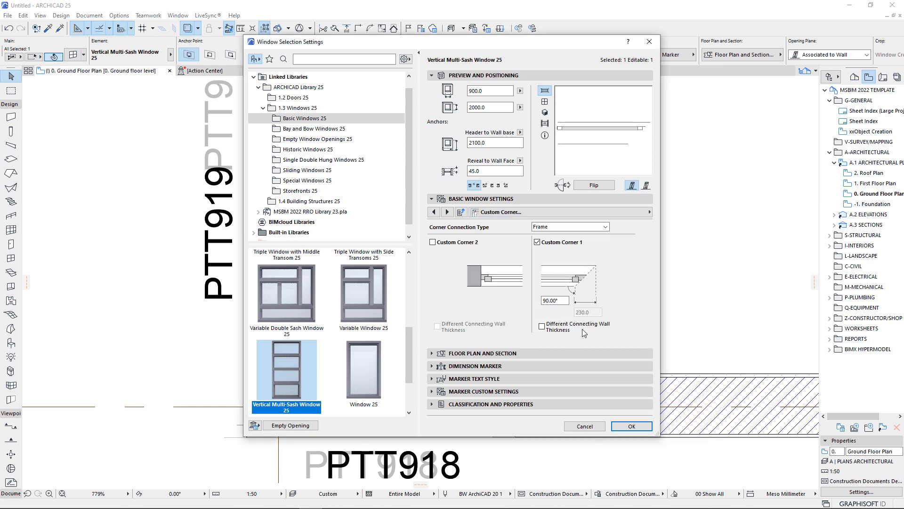
left_click(632, 426)
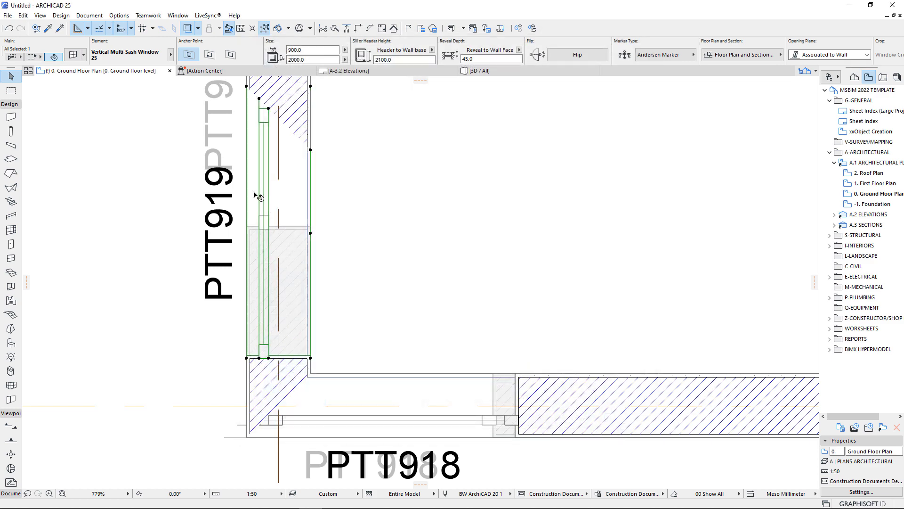
- Turn off Custom Corner 1 for the PTT919 window and enable Custom Corner 2 at 90° instead
key("ctrl+t")
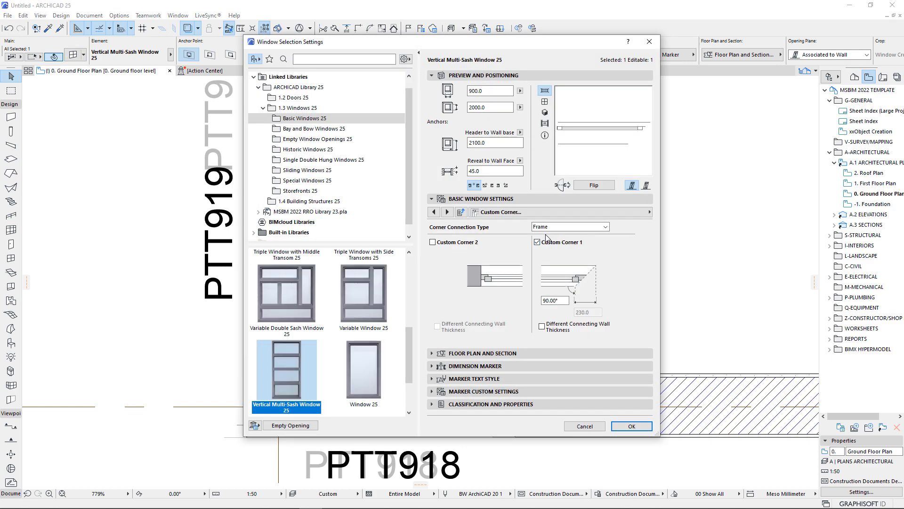
left_click(538, 242)
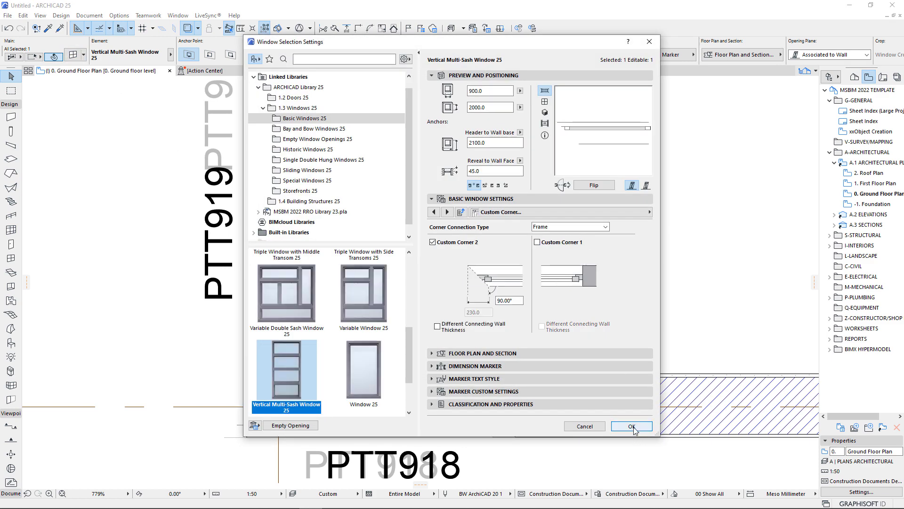
left_click(631, 426)
- Move the PTT919 window so its extended corner point meets the outer corner of the walls
key("ctrl+d")
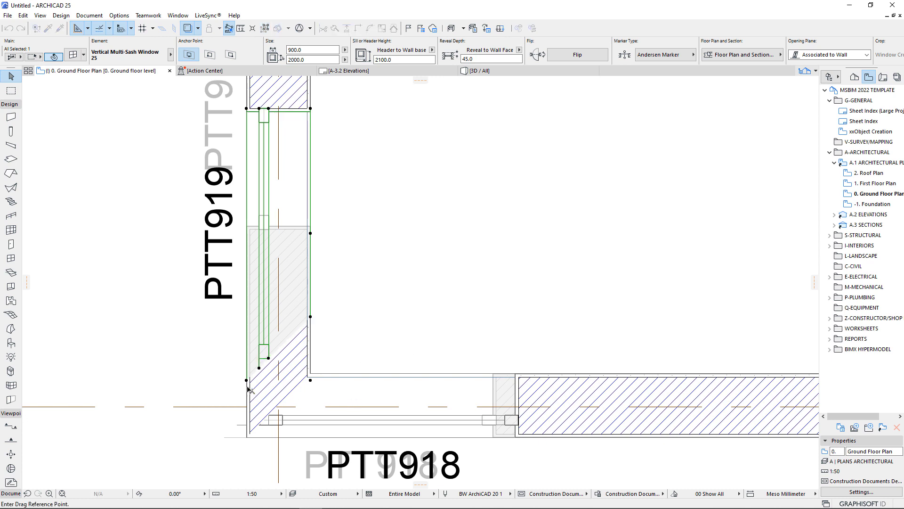
left_click(246, 380)
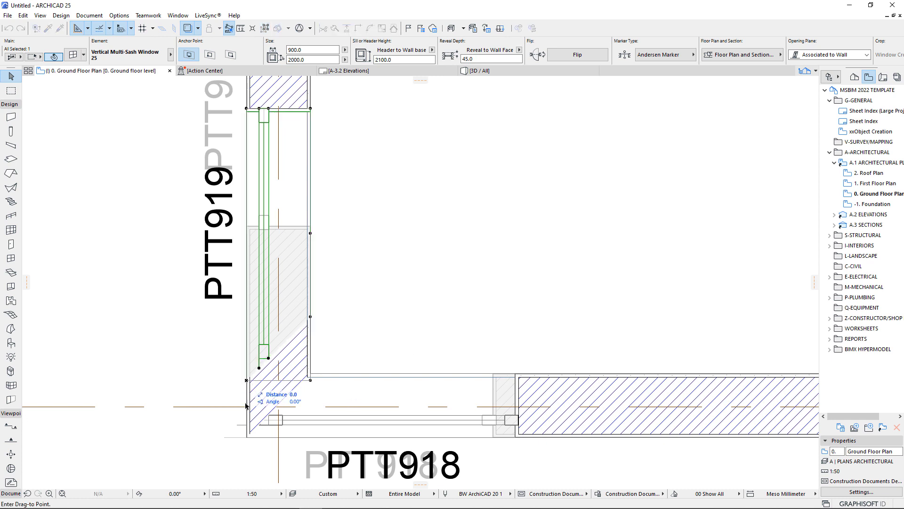
left_click(246, 439)
- In the 3D view, set the top sash of the side wall's corner window to a 0° opening angle
left_click(514, 72)
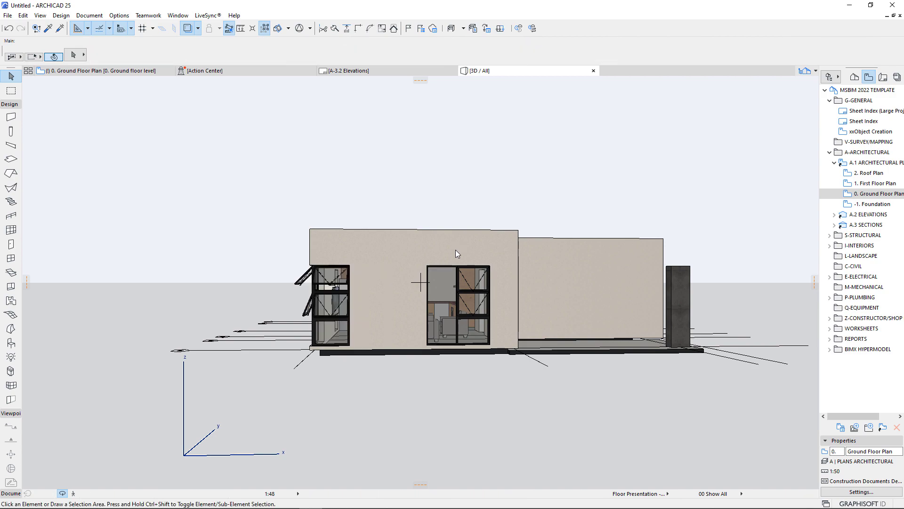
middle_click_drag(456, 252, 542, 287, "shift")
scroll(368, 295, "up", 4)
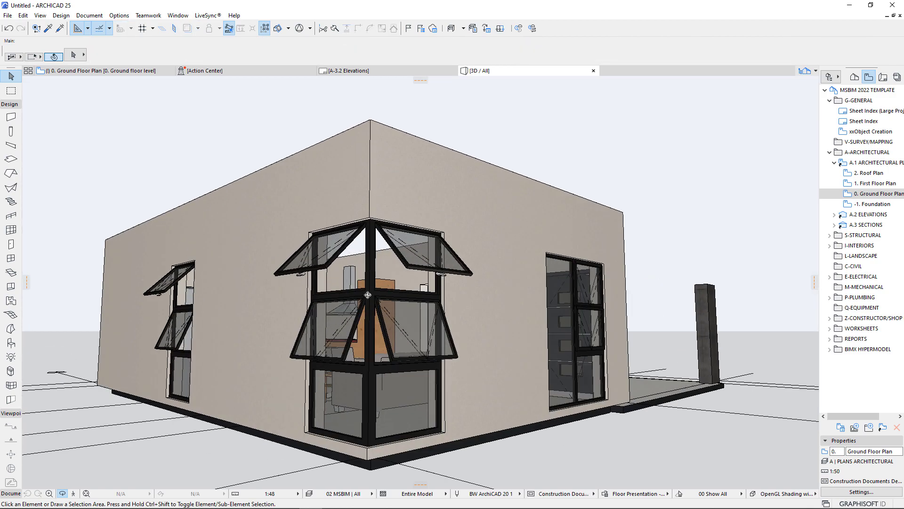
scroll(368, 295, "up", 2)
left_click(336, 259)
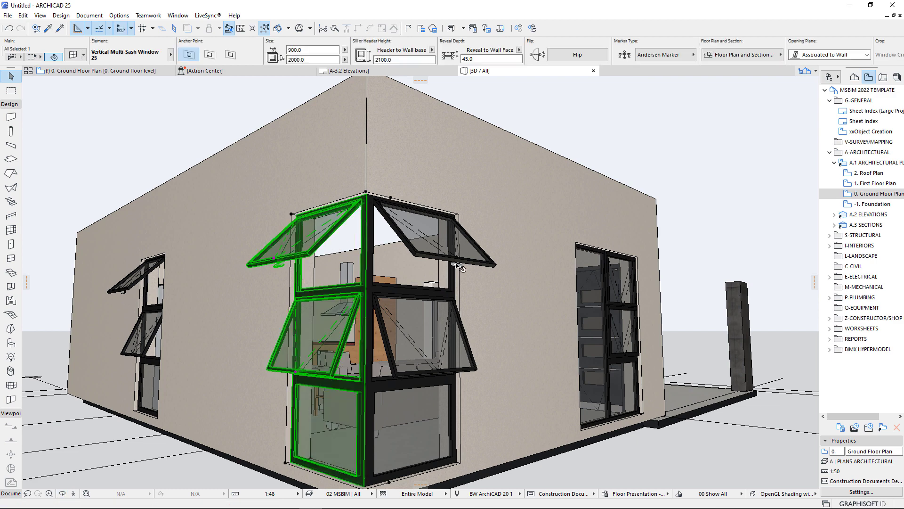
left_click(275, 259)
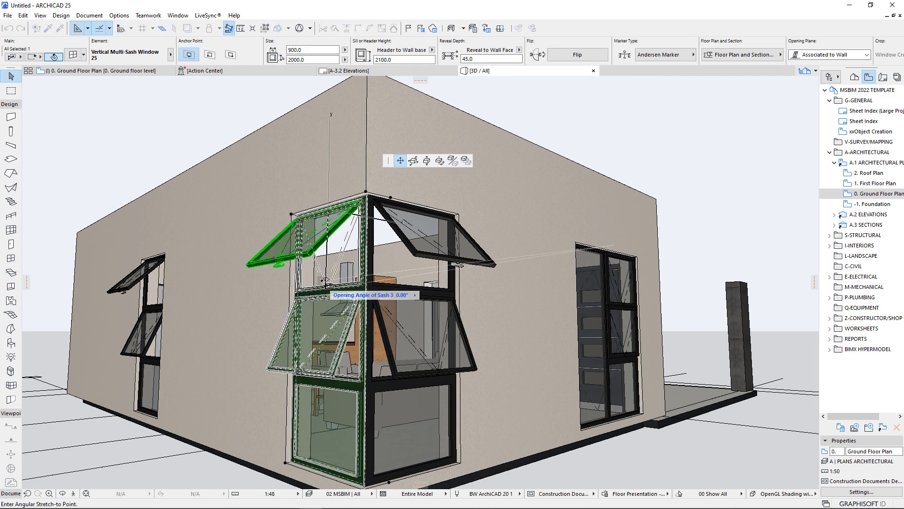
type("0")
key("Return")
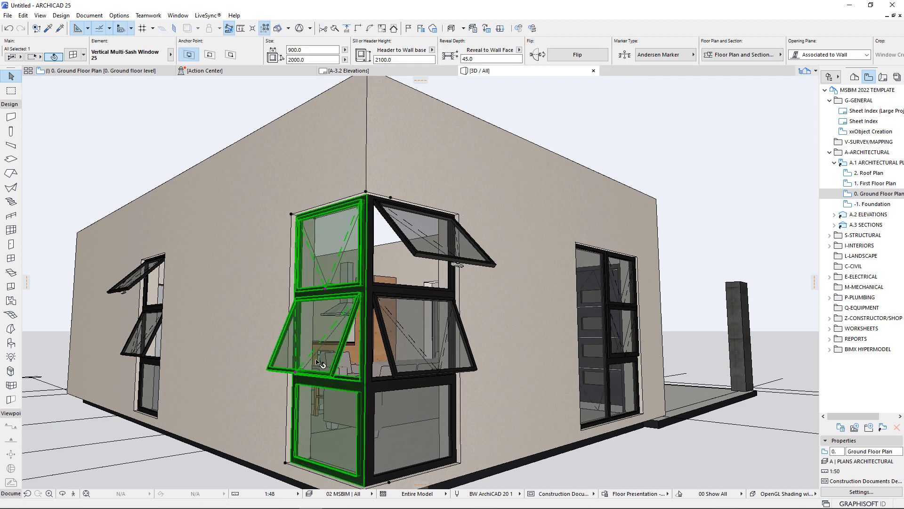
- Close the middle sash of the side wall's corner window to a 0° opening angle
left_click(420, 256)
left_click(330, 366)
left_click(295, 375)
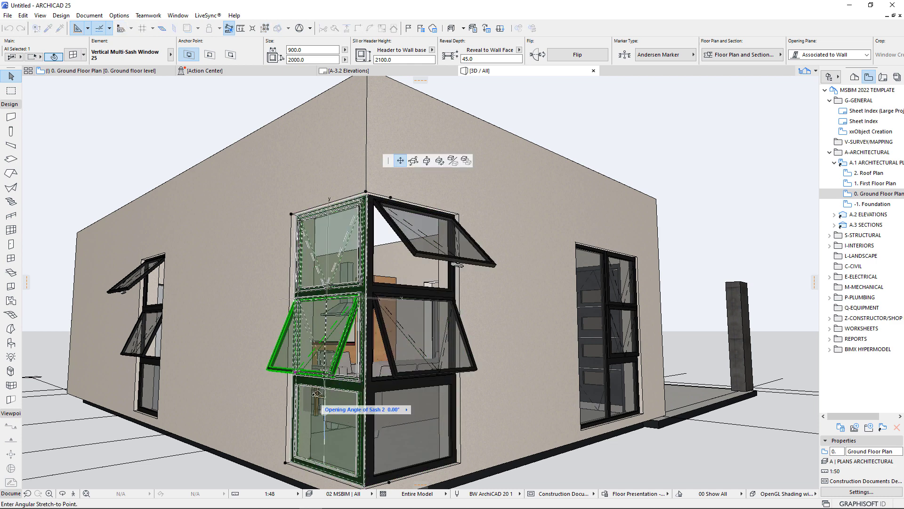
left_click(317, 392)
- Close the top sash of the adjoining corner window on the front wall
left_click(441, 234)
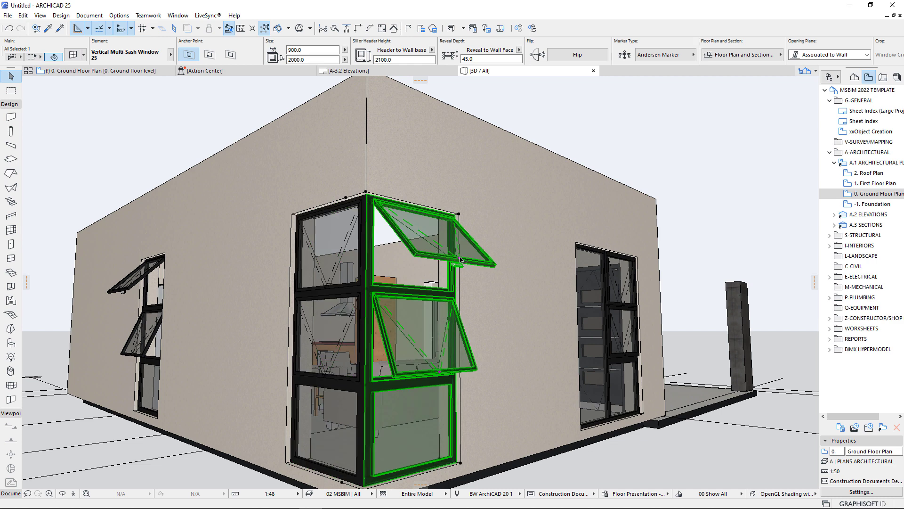
left_click(458, 258)
left_click(416, 286)
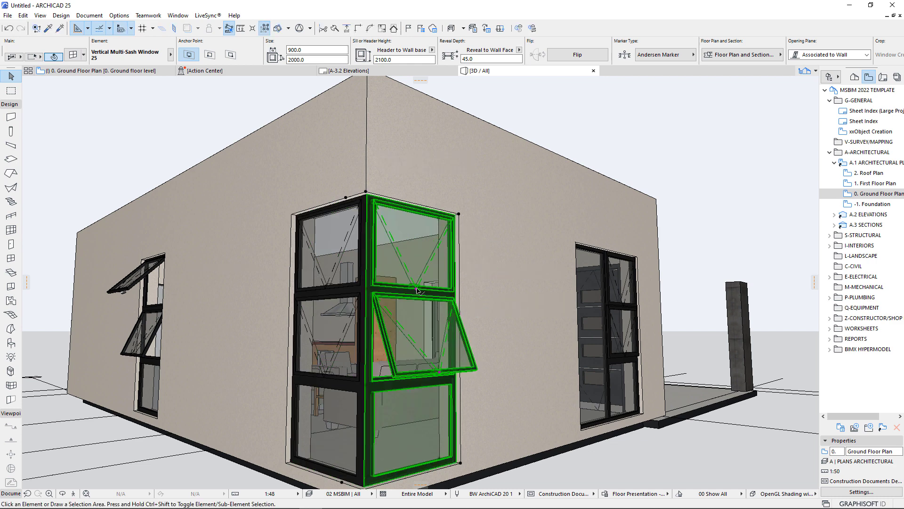
key("Escape")
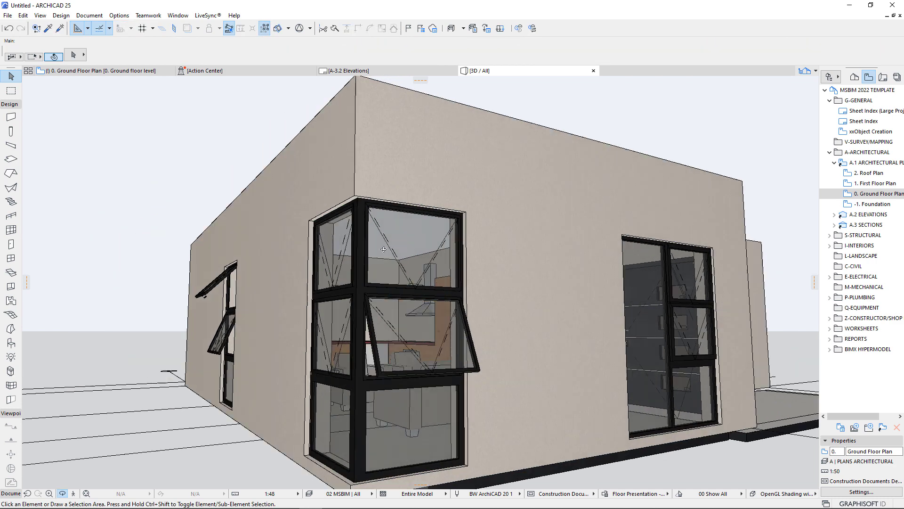
- Set the top and middle sashes of the side wall's other window to a 0° opening angle
middle_click_drag(384, 249, 289, 289, "shift")
scroll(208, 276, "down", 5)
middle_click_drag(376, 319, 464, 329, "shift")
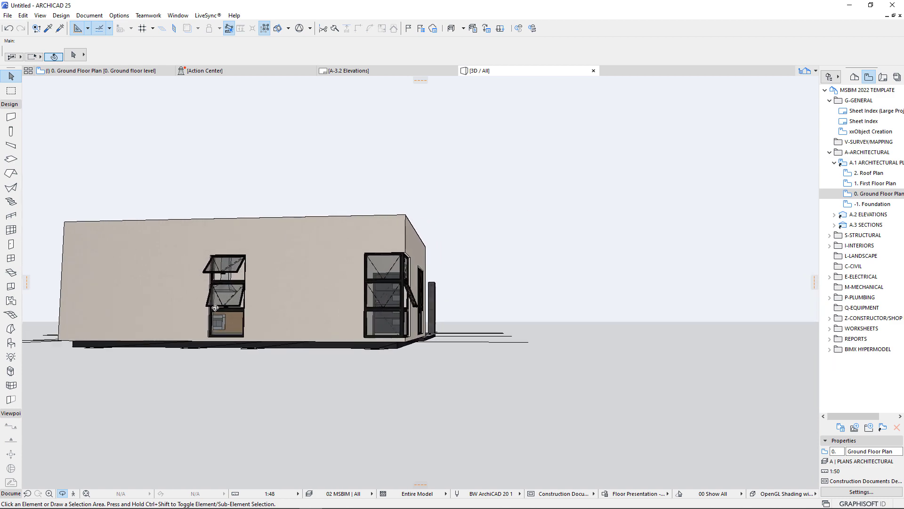
scroll(420, 278, "up", 6)
left_click(242, 241)
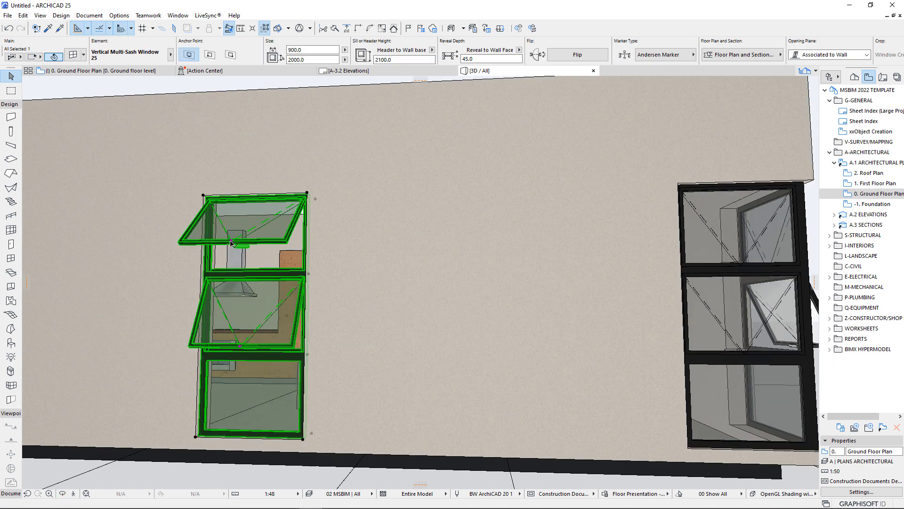
left_click(230, 243)
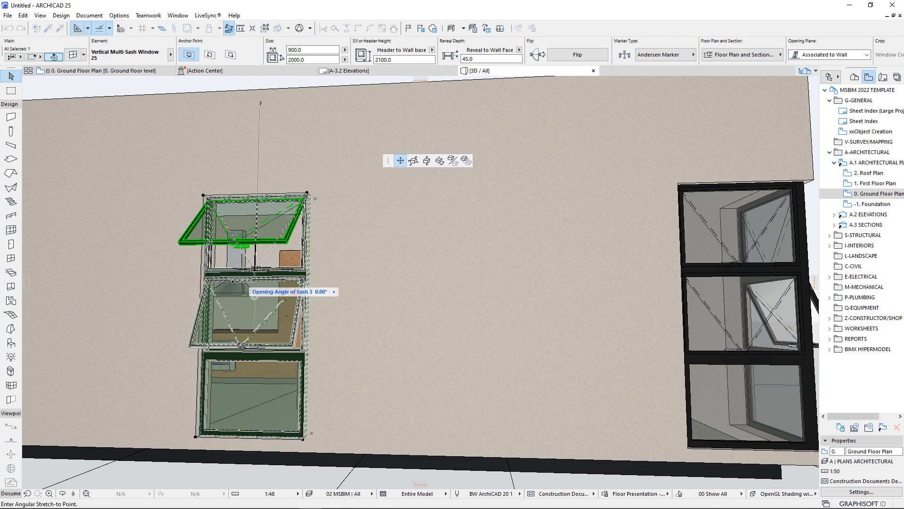
left_click(274, 324)
left_click(240, 347)
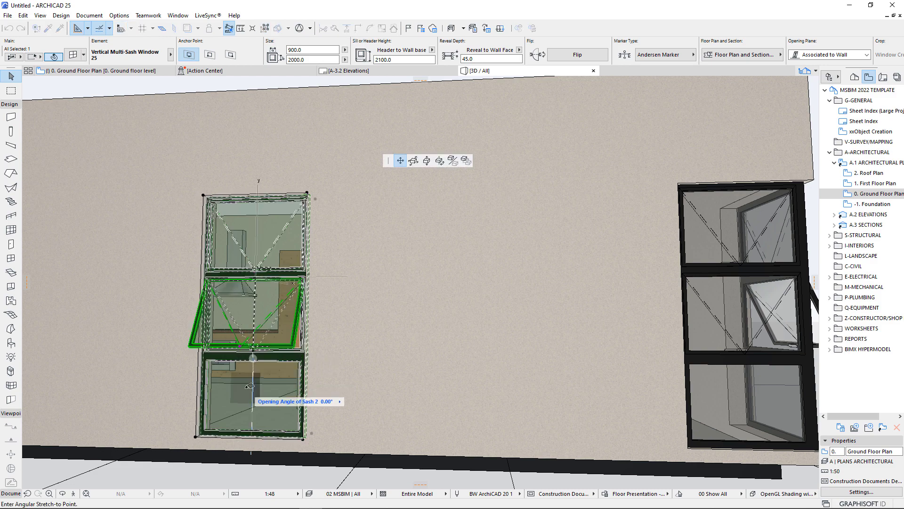
left_click(250, 386)
key("Escape")
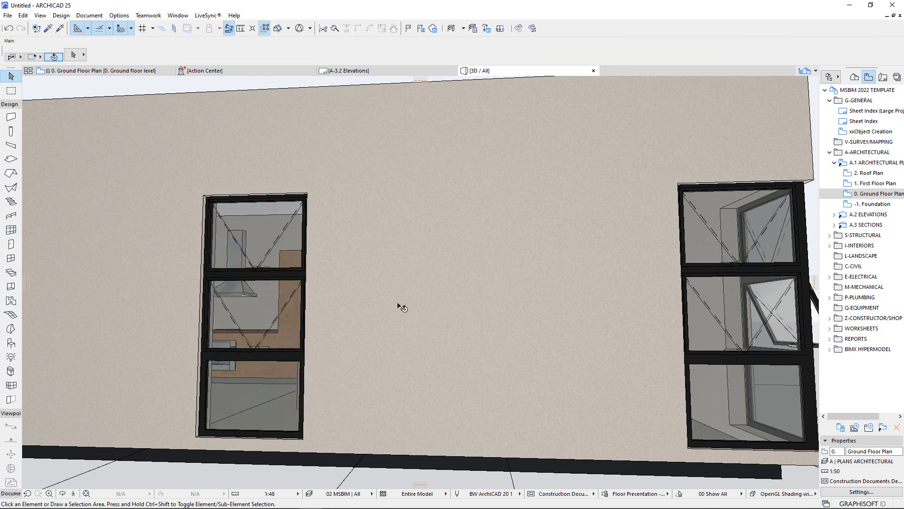
- Switch from the 3D view to the ground floor plan at the kitchen's outer wall
scroll(307, 335, "down", 5)
middle_click_drag(306, 335, 279, 350, "shift")
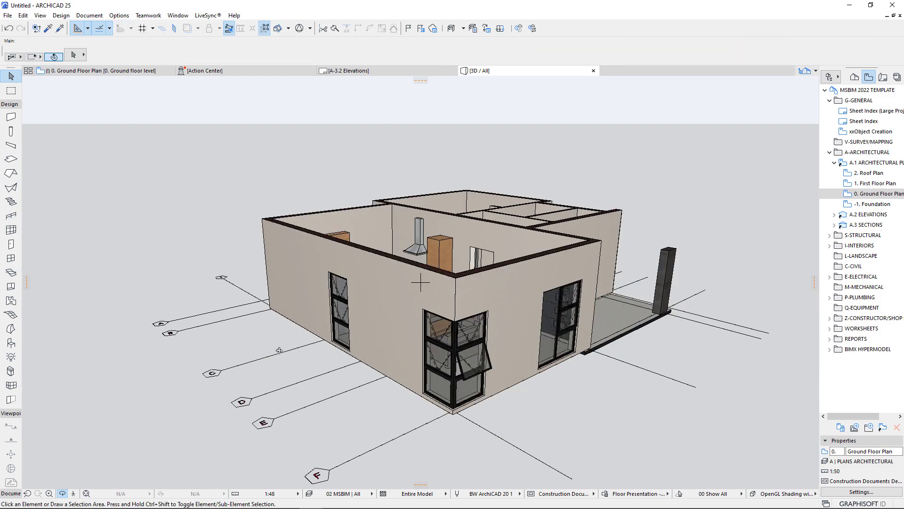
key("F2")
left_click(257, 391)
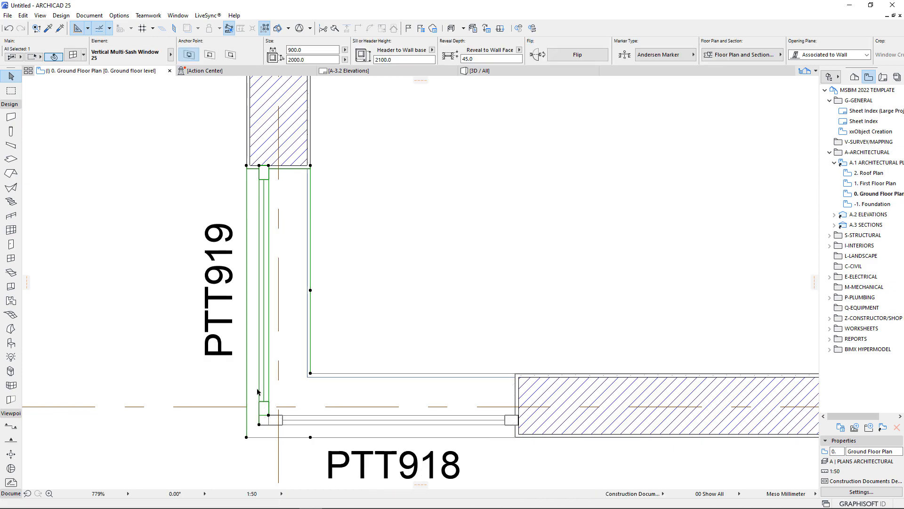
scroll(258, 390, "down", 9)
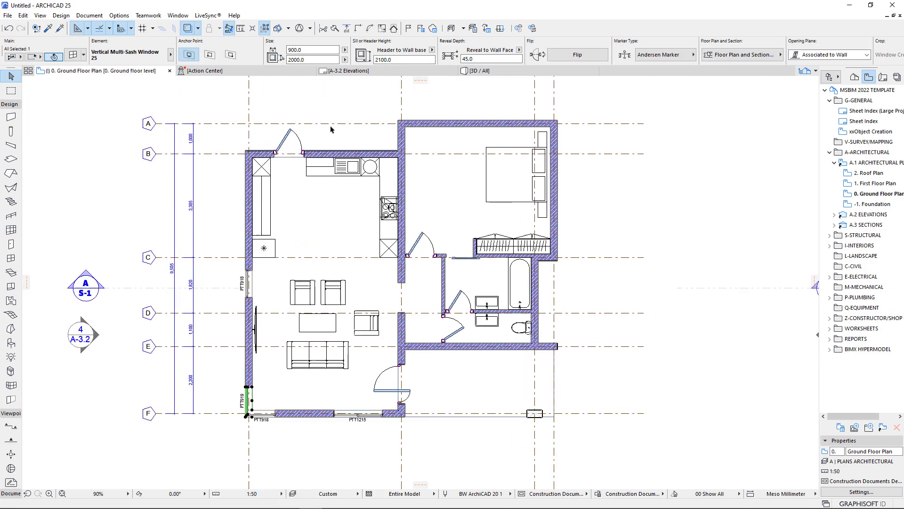
scroll(330, 129, "up", 2)
scroll(317, 126, "up", 2)
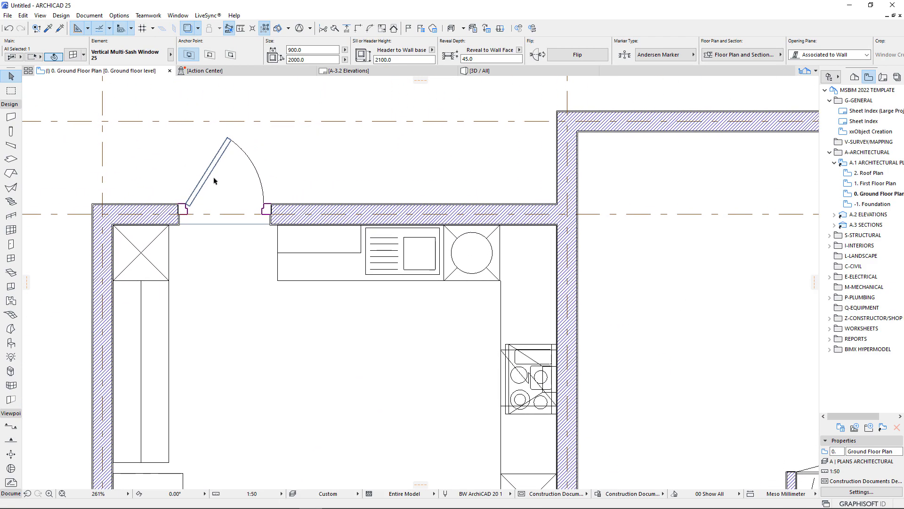
key("Escape")
- Load the Kitchen Window favourite from the MSBIM Allu Windows folder into the Window tool
left_click(11, 259)
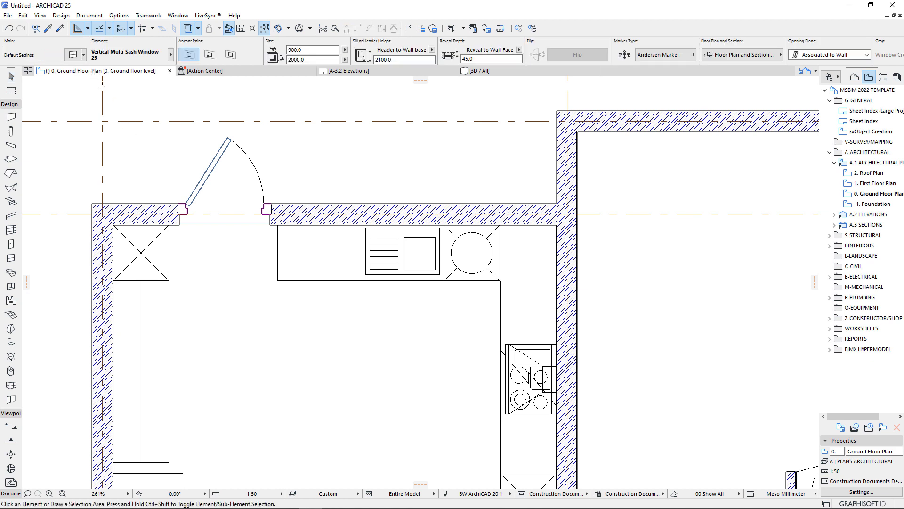
left_click(83, 54)
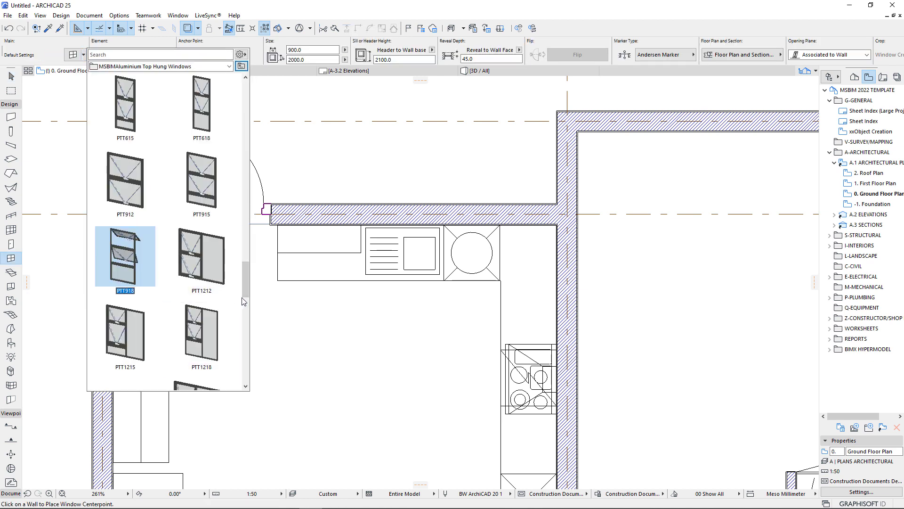
scroll(235, 236, "up", 5)
left_click(241, 66)
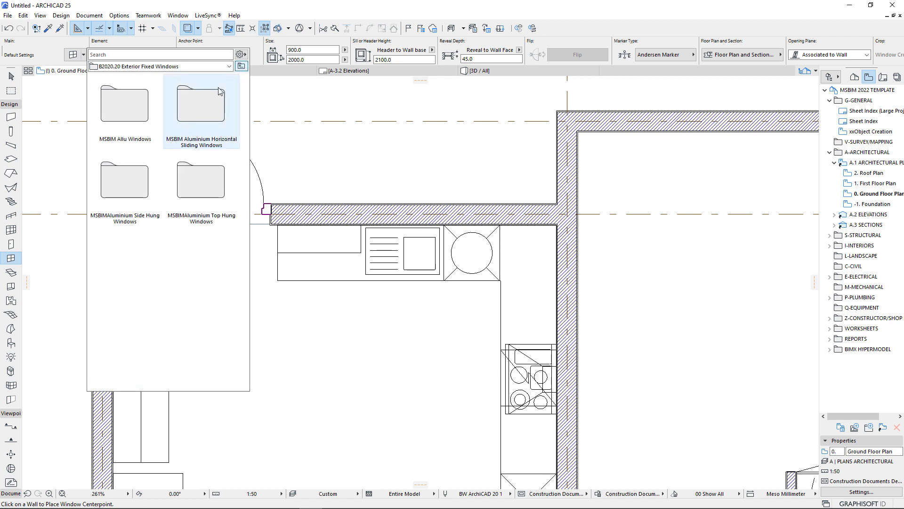
double_click(127, 109)
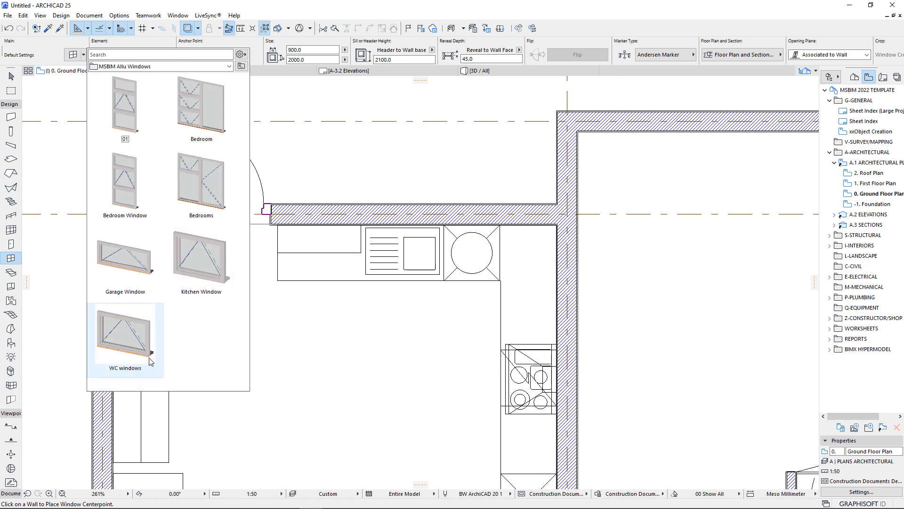
left_click(193, 262)
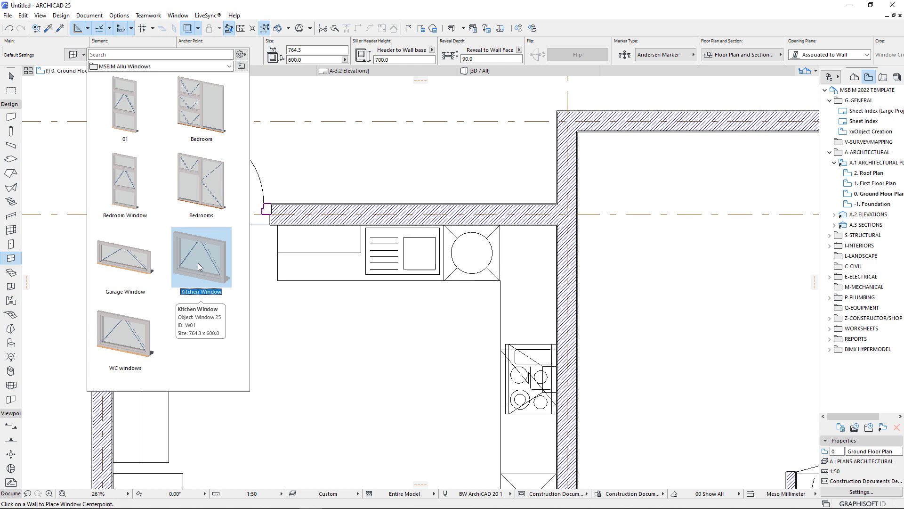
double_click(198, 267)
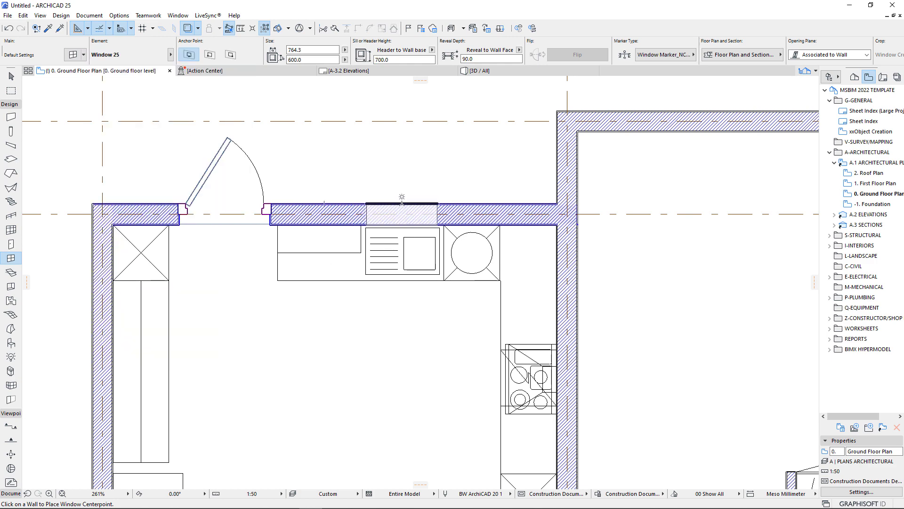
- Place the kitchen window in the outer wall, centred behind the sink
left_click(402, 201)
scroll(415, 189, "up", 4)
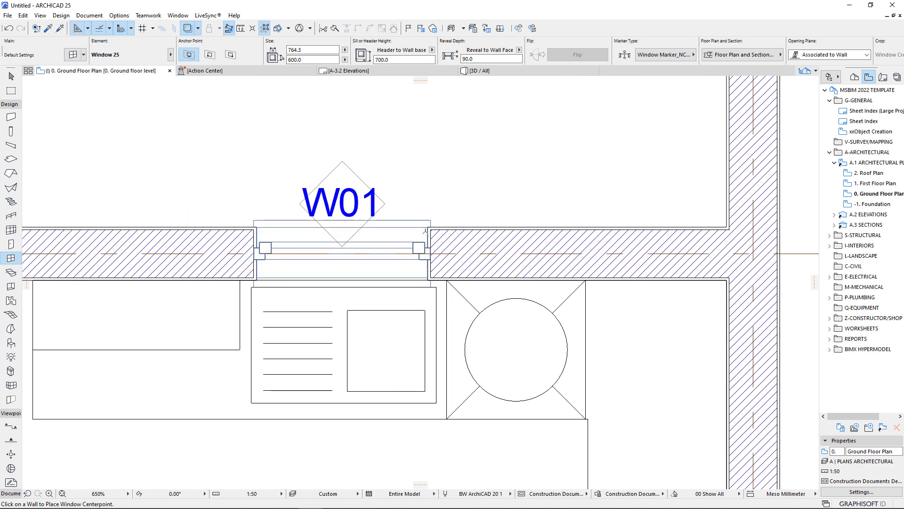
key("Escape")
left_click(428, 228)
key("Escape")
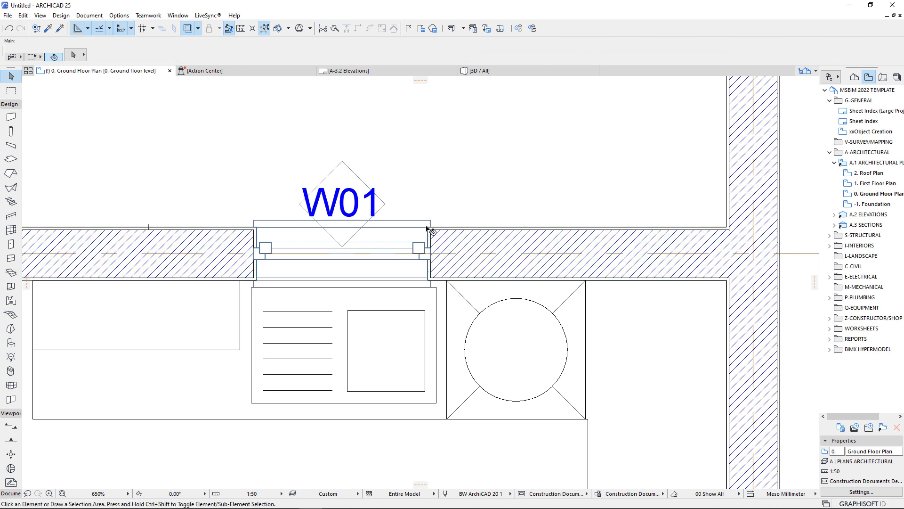
- Set the width of the W01 kitchen window to 900 mm
left_click(428, 280)
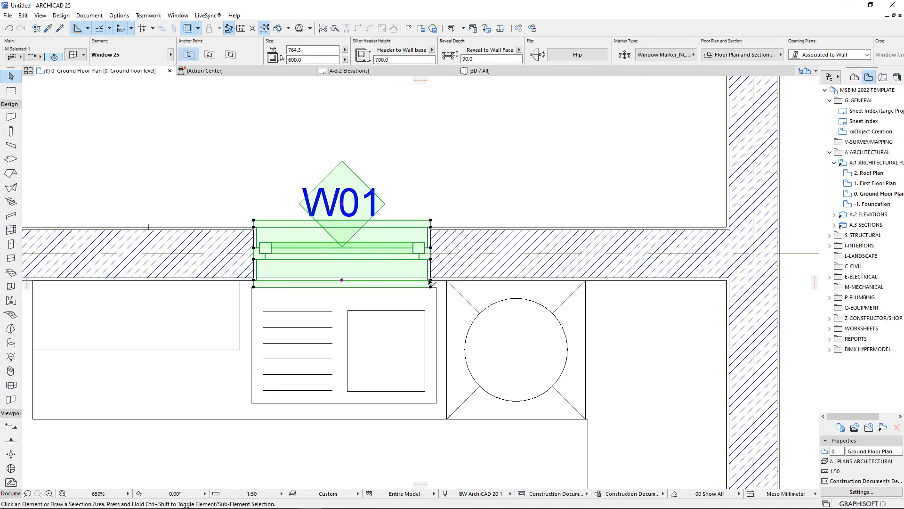
left_click(325, 50)
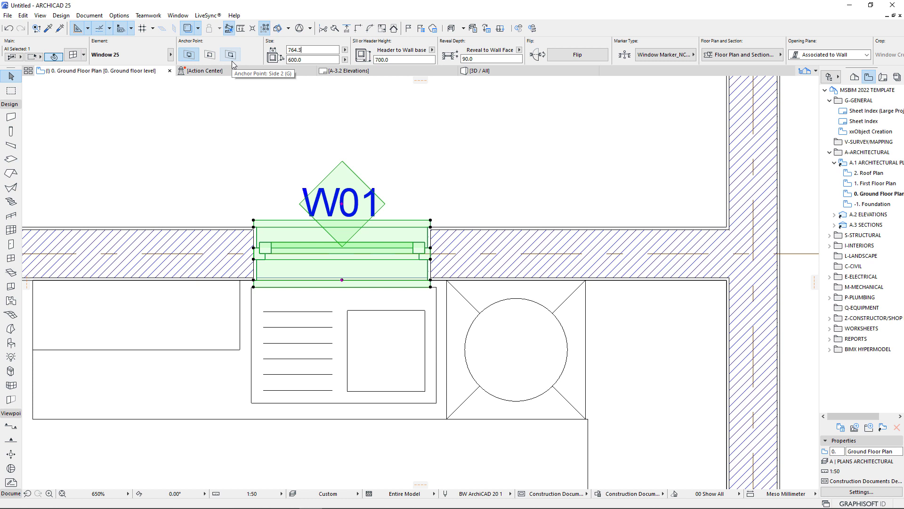
type("900")
key("Return")
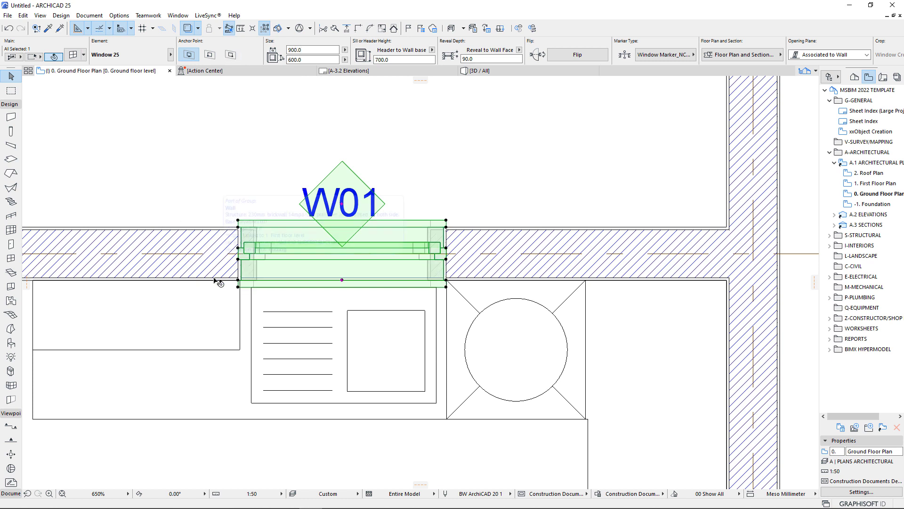
- Move the W01 window along the wall so its inner corner aligns with the edge of the sink cabinet
key("ctrl+d")
scroll(217, 298, "up", 4)
left_click(264, 275)
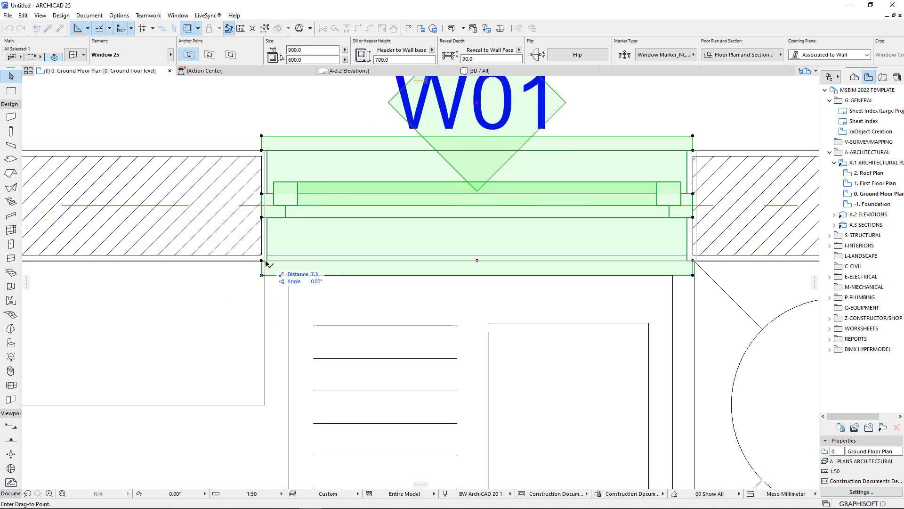
left_click(265, 275)
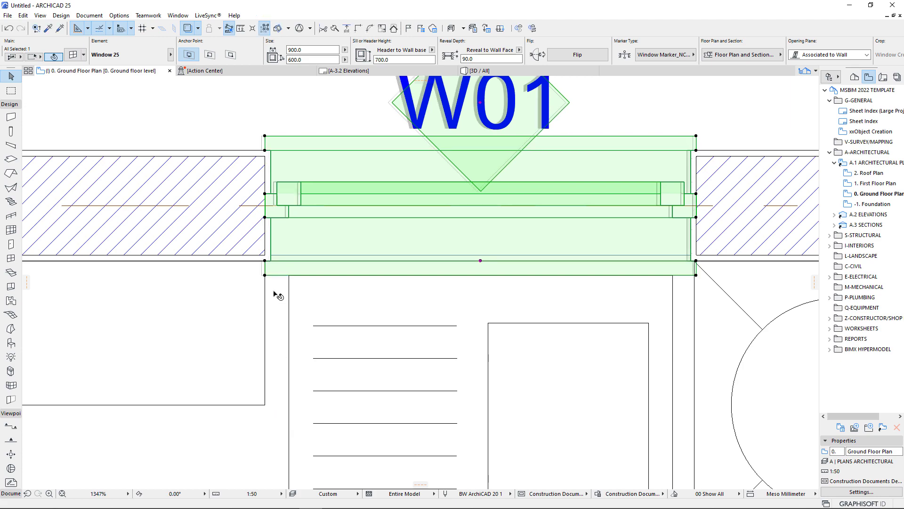
key("Escape")
scroll(256, 262, "down", 5)
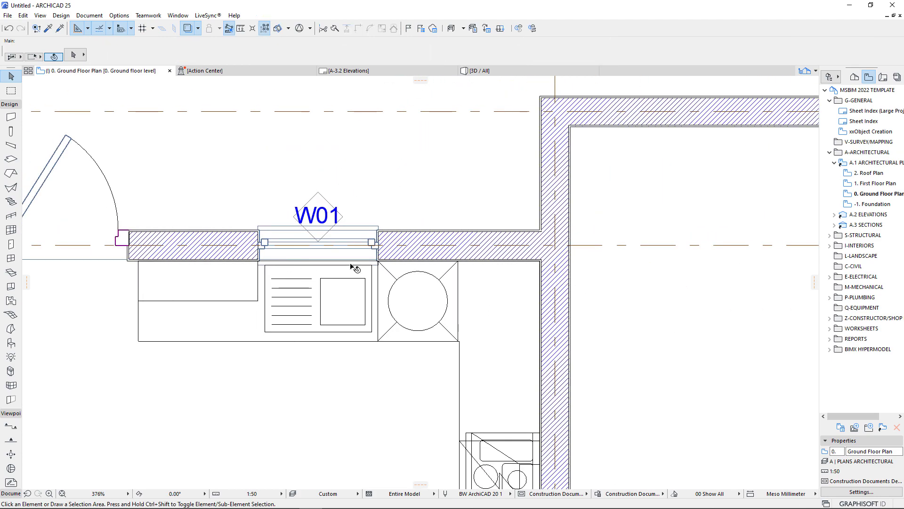
scroll(355, 268, "down", 3)
scroll(334, 236, "down", 2)
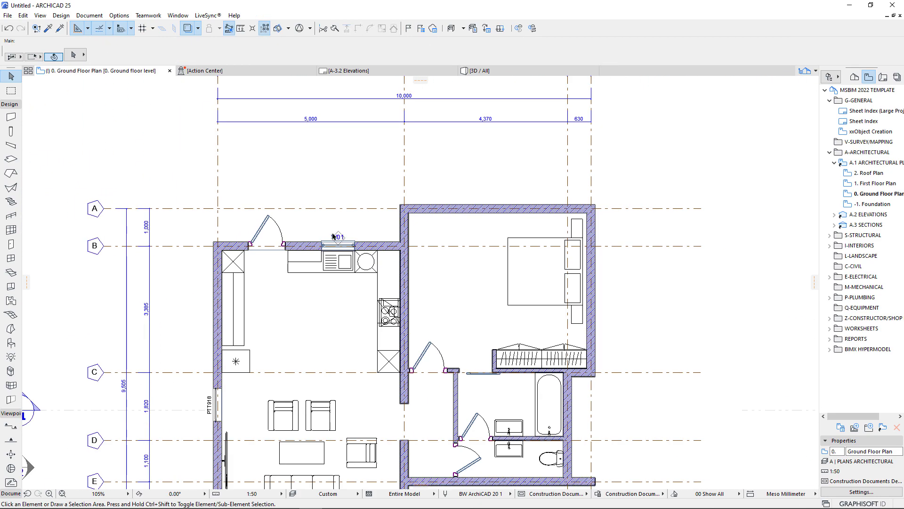
- Move the W01 window marker outward, clear of the wall
scroll(334, 237, "up", 4)
left_click(350, 246)
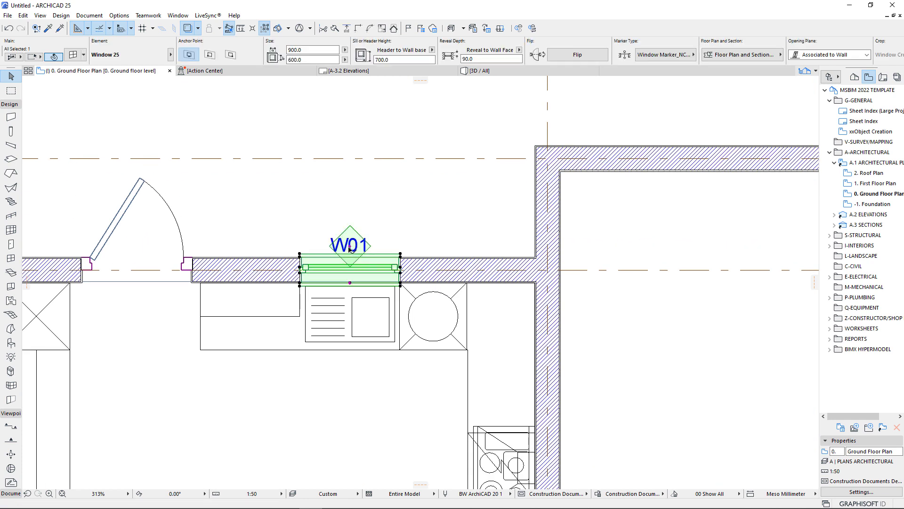
left_click_drag(349, 248, 349, 221)
- Set the kitchen window's marker type to No Marker
left_click(657, 57)
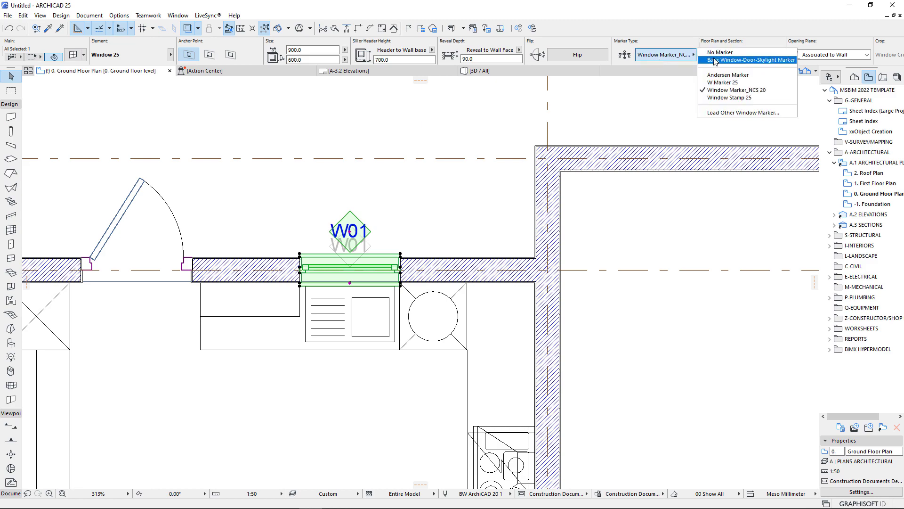
left_click(722, 57)
left_click(296, 201)
scroll(296, 202, "down", 5)
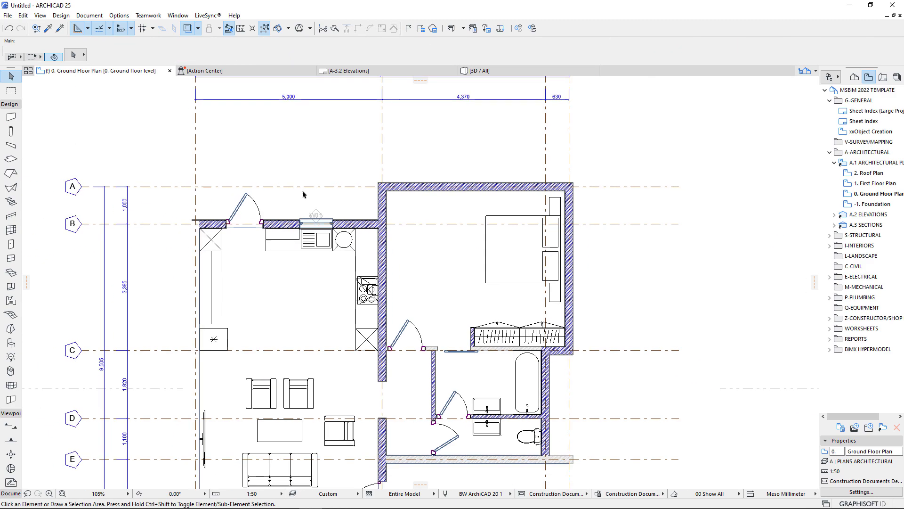
scroll(249, 391, "up", 3)
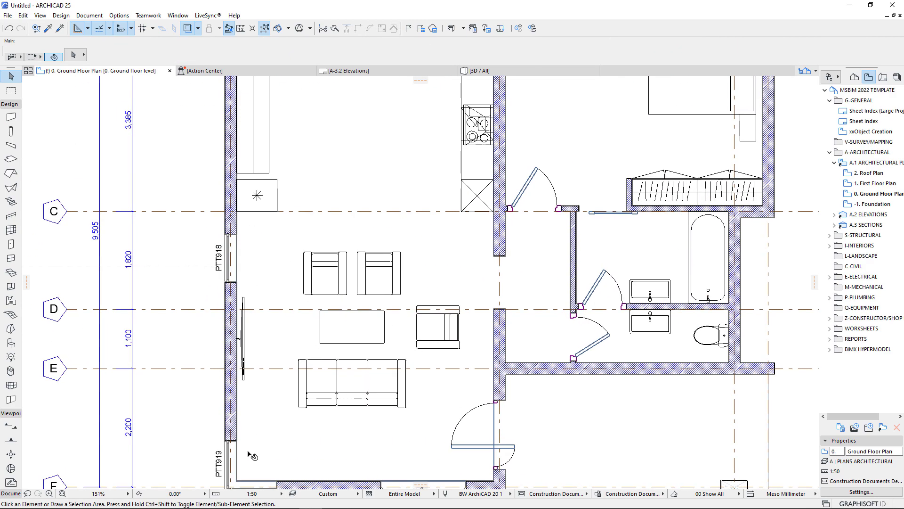
scroll(263, 405, "down", 3)
scroll(325, 189, "up", 3)
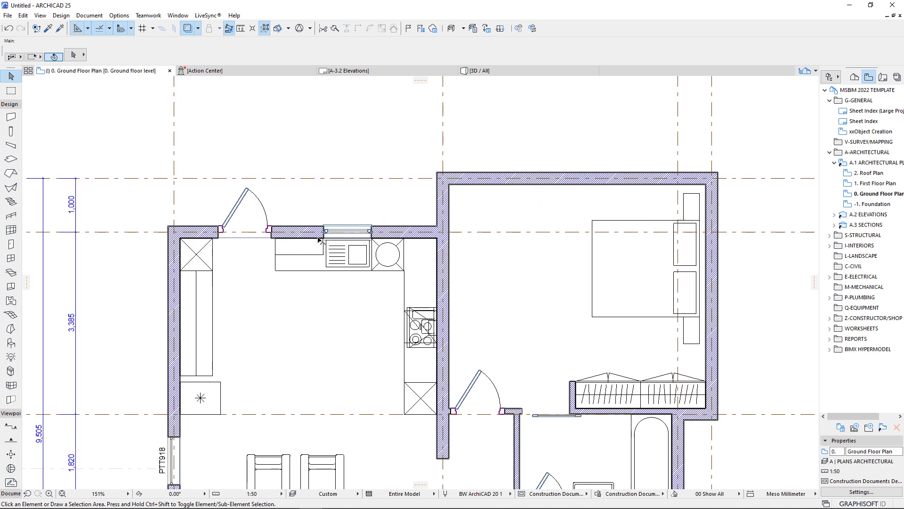
- Set the kitchen window's marker type to Window Marker_NCS 20
left_click(324, 242)
left_click(360, 217)
left_click(371, 227)
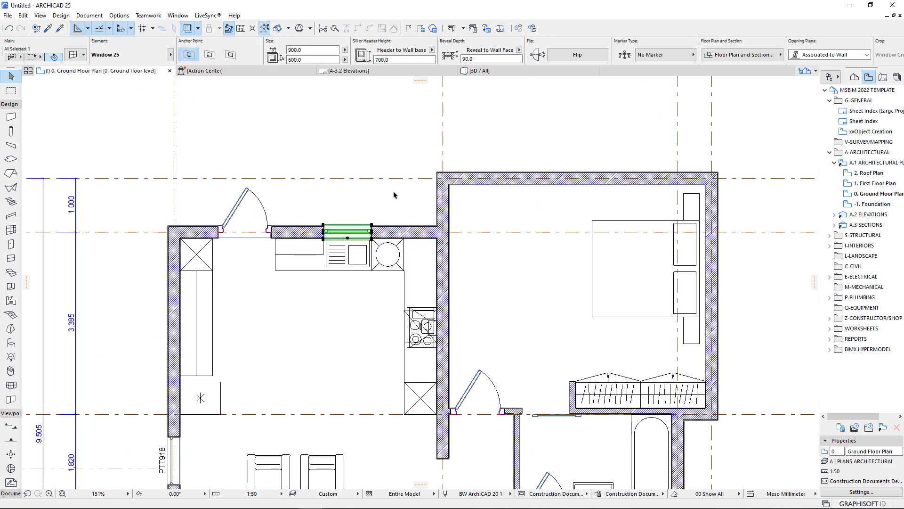
left_click(653, 56)
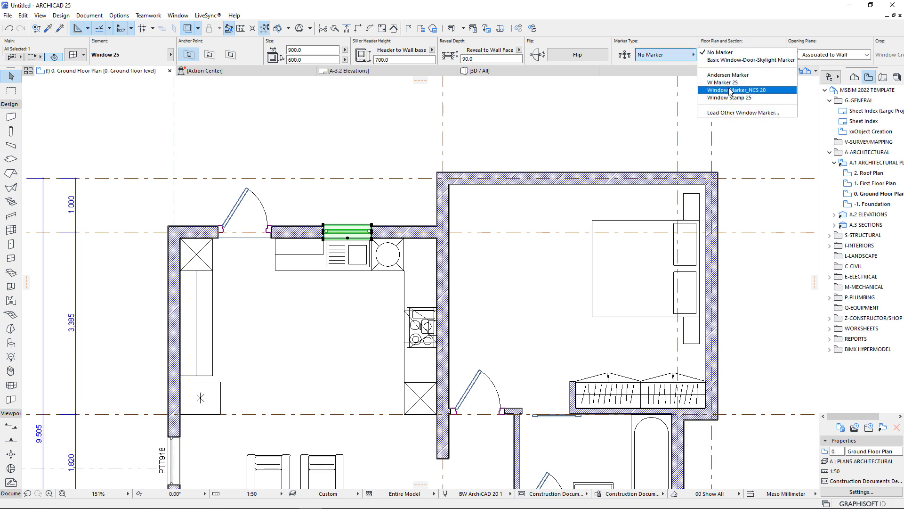
left_click(731, 90)
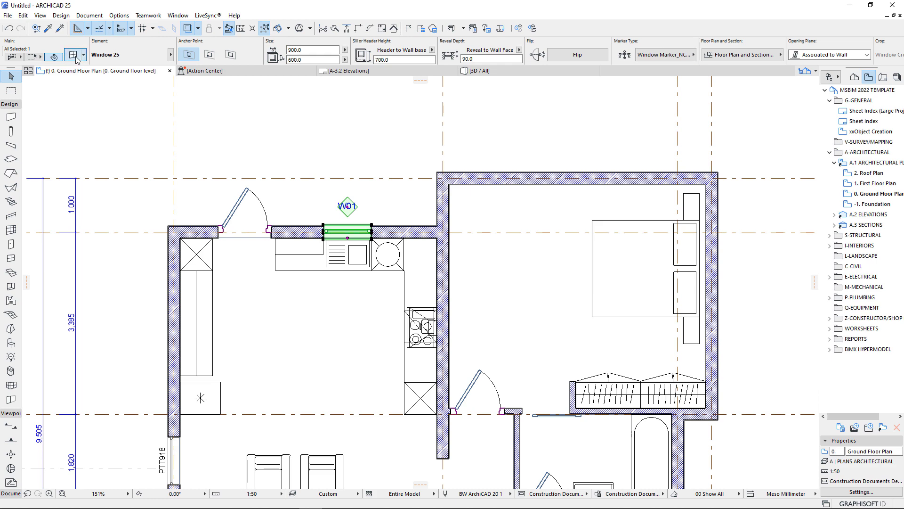
key("ctrl+t")
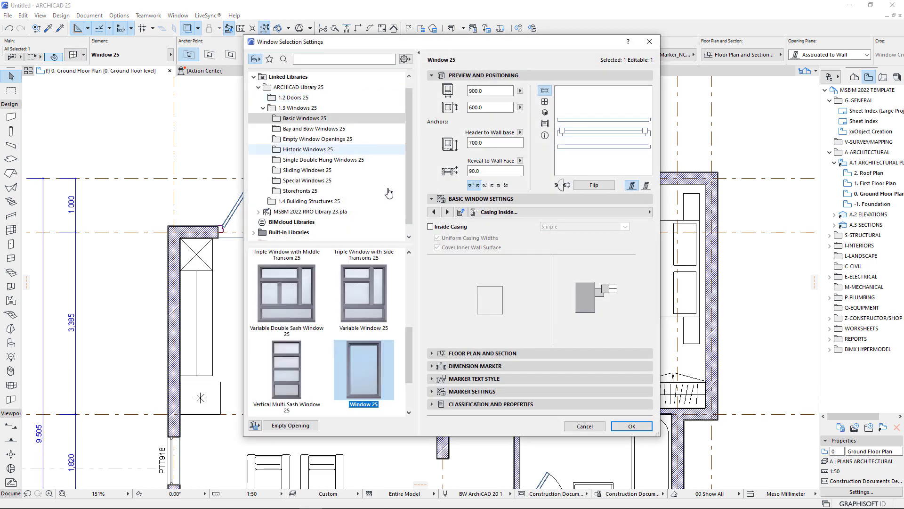
key("Escape")
key("Escape")
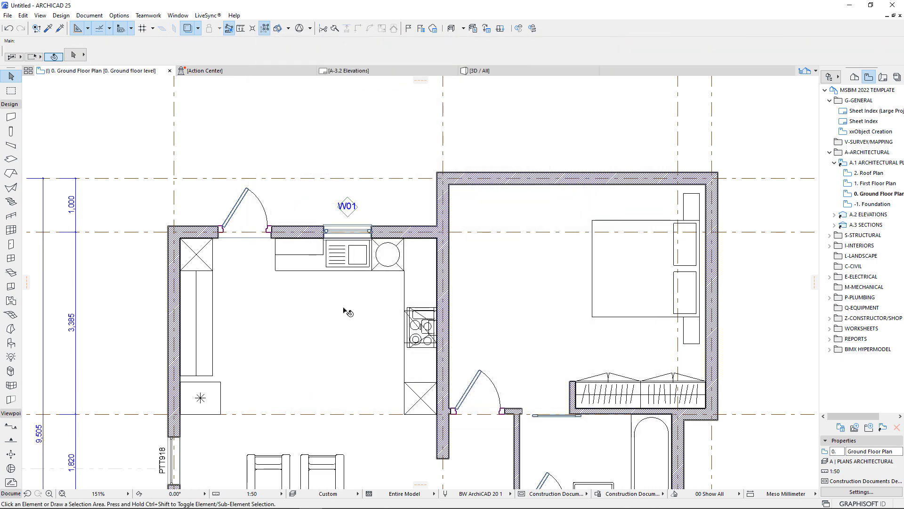
- Start the Window tool and browse the window favourites to the MSBIMAluminium Top Hung Windows folder
scroll(283, 263, "down", 4)
scroll(248, 377, "up", 2)
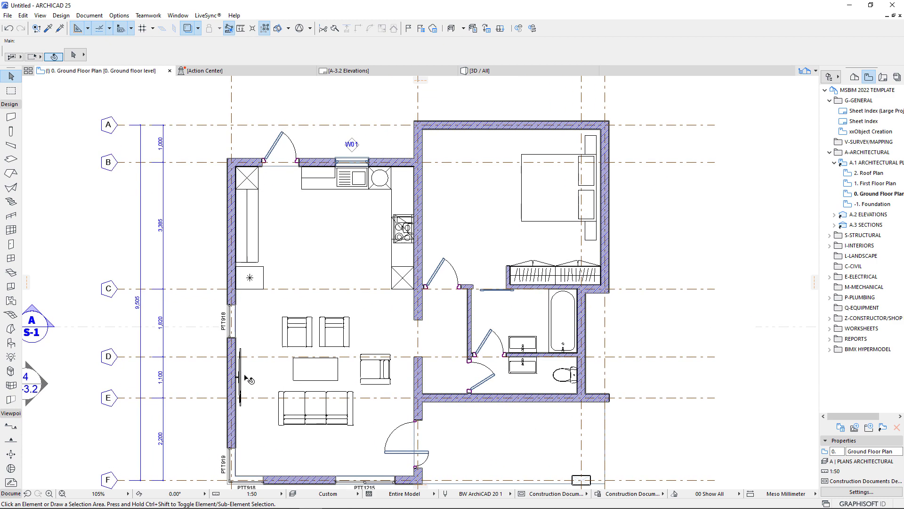
scroll(259, 349, "down", 2)
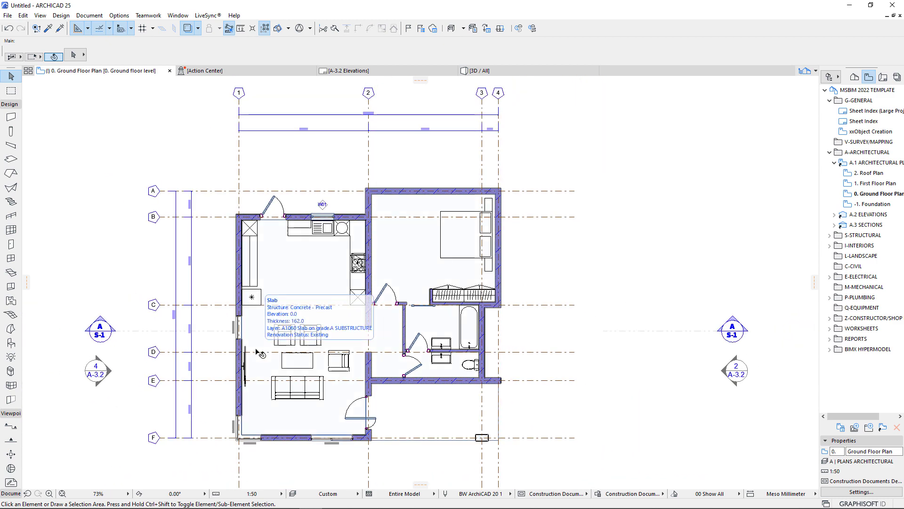
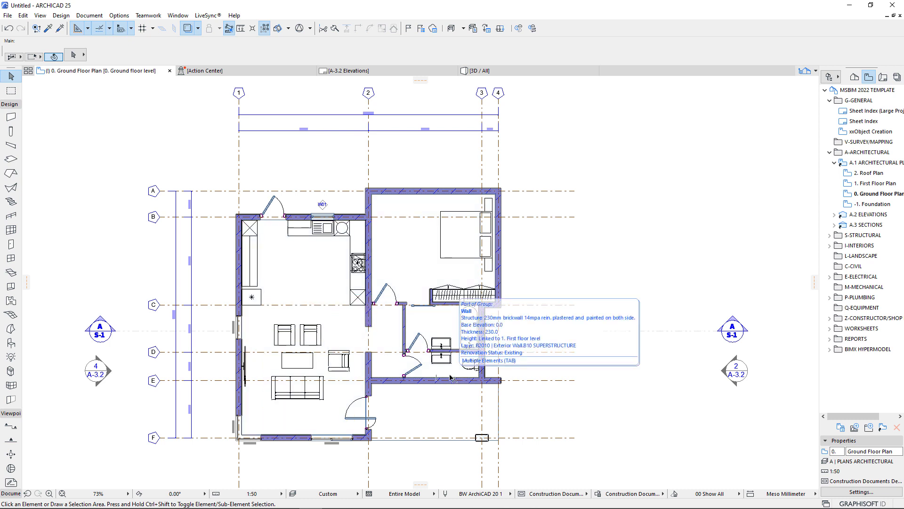
scroll(329, 374, "up", 1)
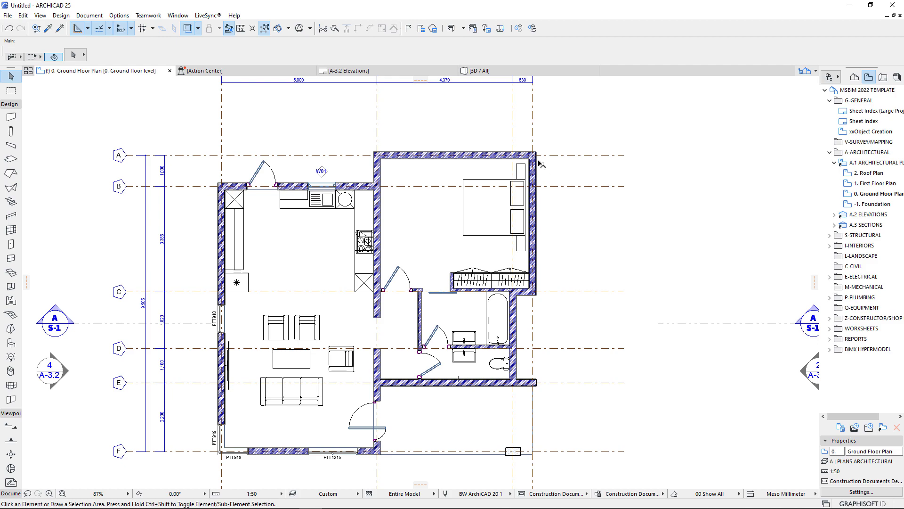
scroll(544, 158, "up", 6)
scroll(300, 195, "down", 2)
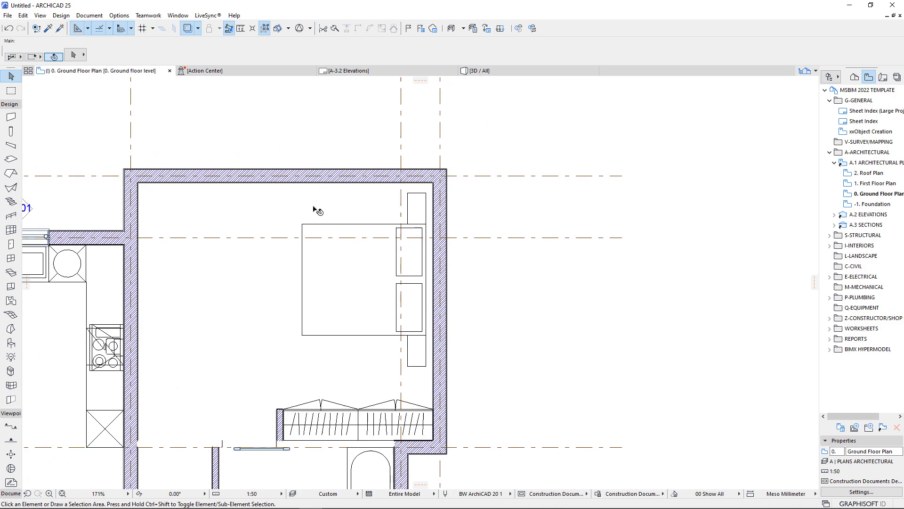
scroll(315, 210, "down", 1)
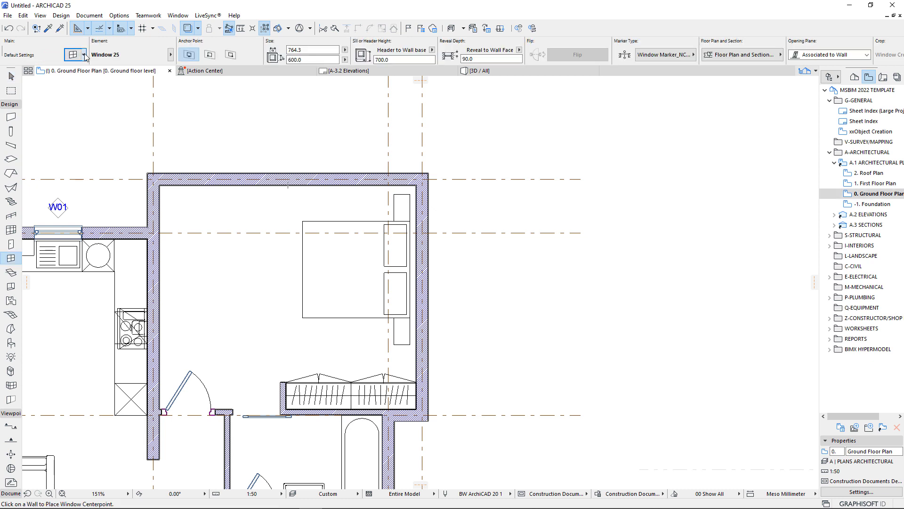
left_click(84, 55)
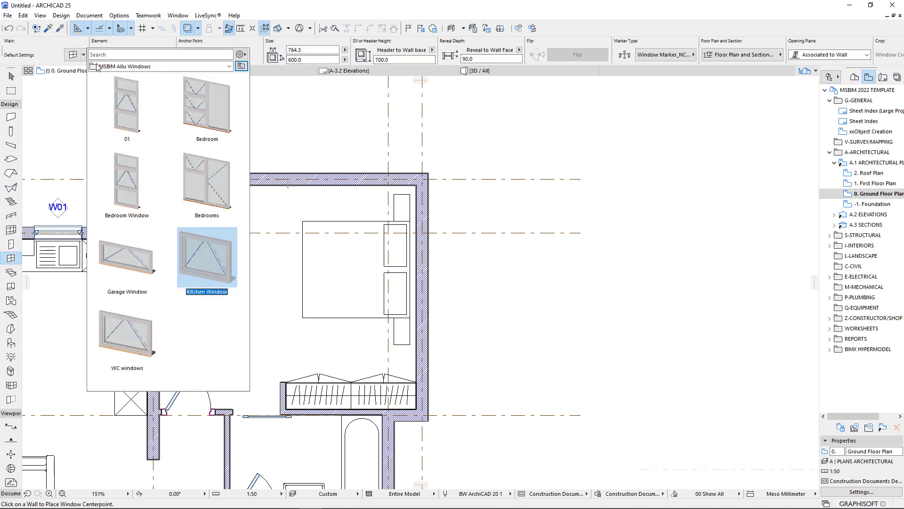
left_click(241, 67)
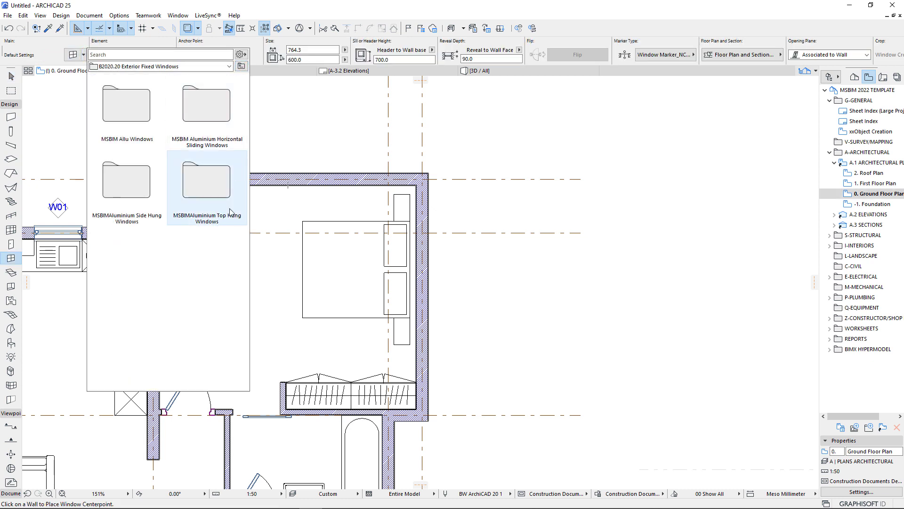
double_click(127, 183)
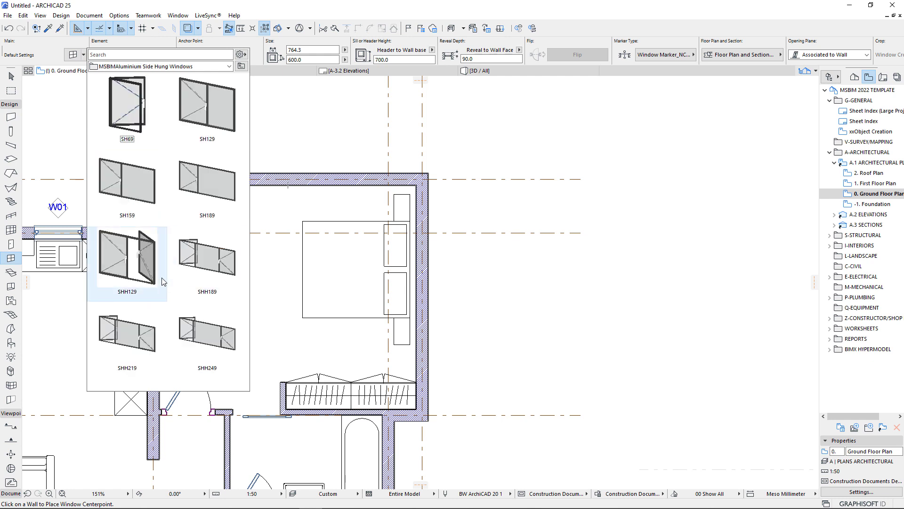
left_click(242, 66)
double_click(207, 177)
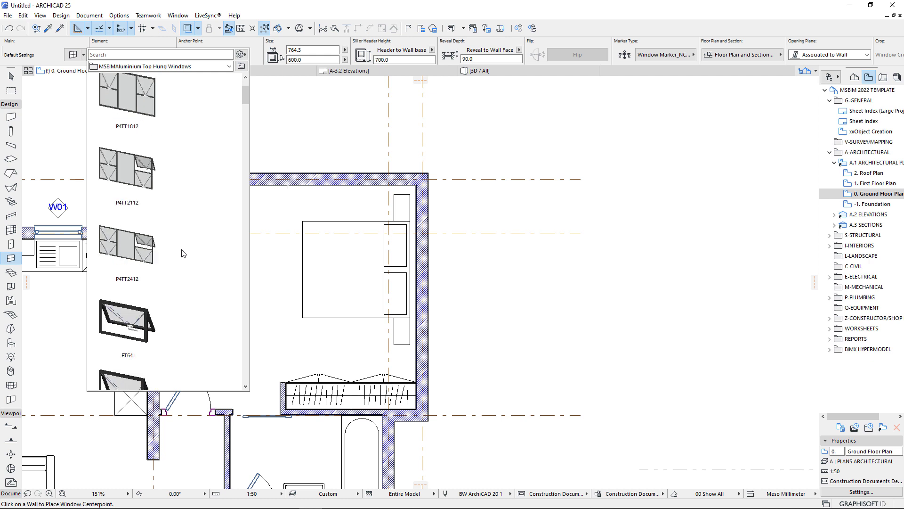
- Choose the PTT1512 top hung window favourite, 1500 by 1200 mm
scroll(184, 253, "down", 10)
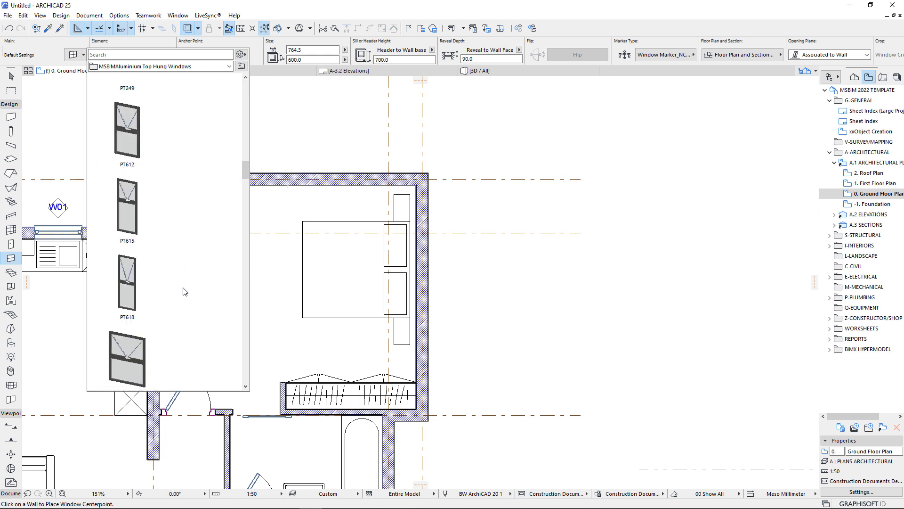
scroll(183, 291, "down", 10)
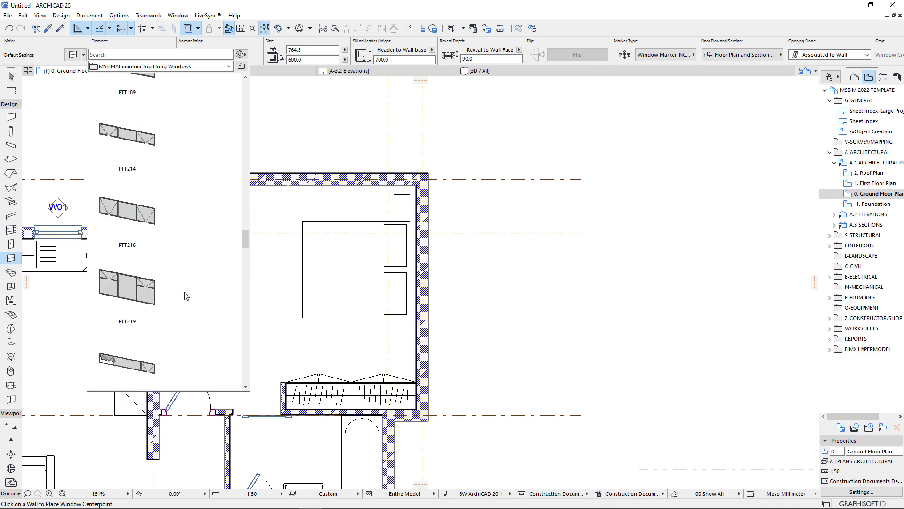
scroll(186, 296, "down", 10)
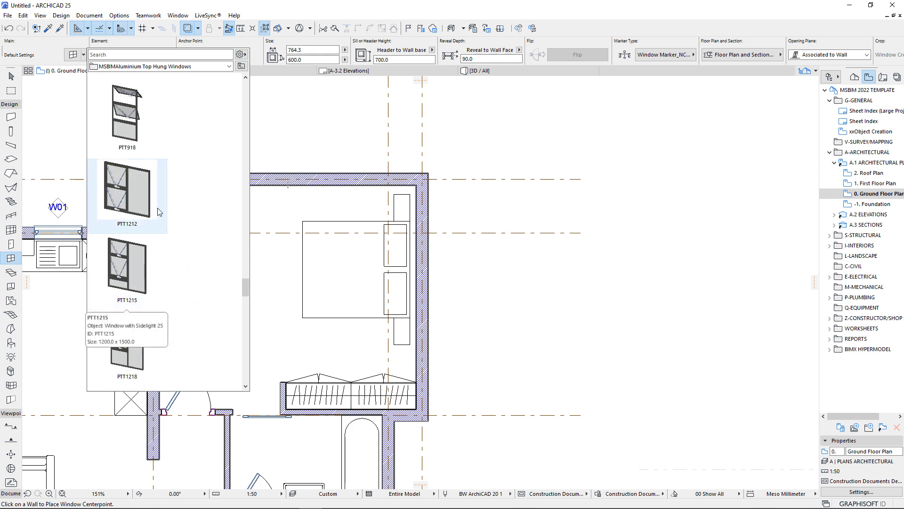
scroll(127, 335, "down", 6)
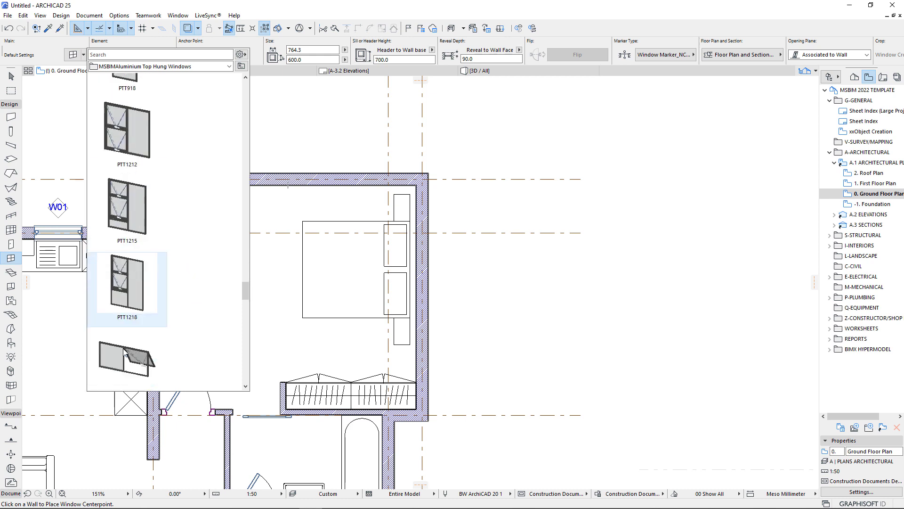
left_click(133, 316)
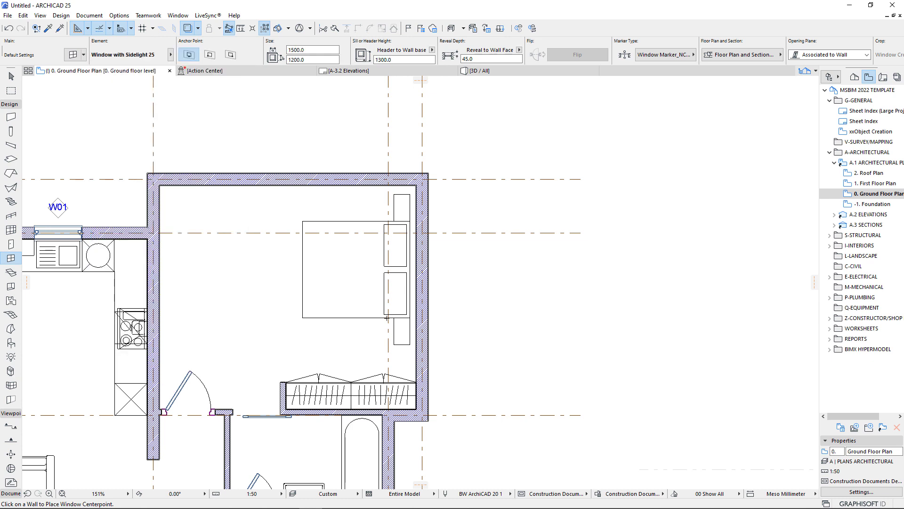
- Place the PTT1512 window in the bedroom's exterior wall on axis A, near the corner at axis 2, opening outward
left_click(214, 172)
left_click(208, 132)
scroll(204, 132, "up", 4)
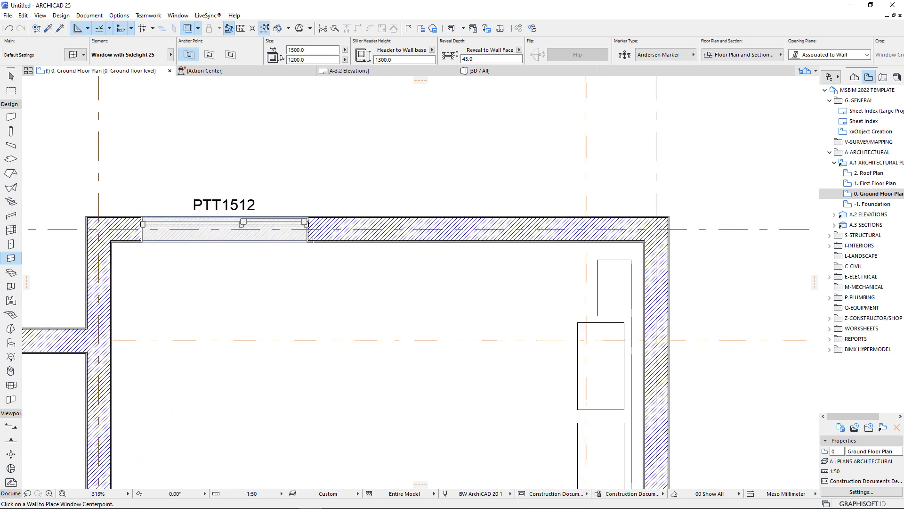
key("Escape")
- Set the height of the bedroom's PTT1512 window to 2000 mm
left_click(307, 244)
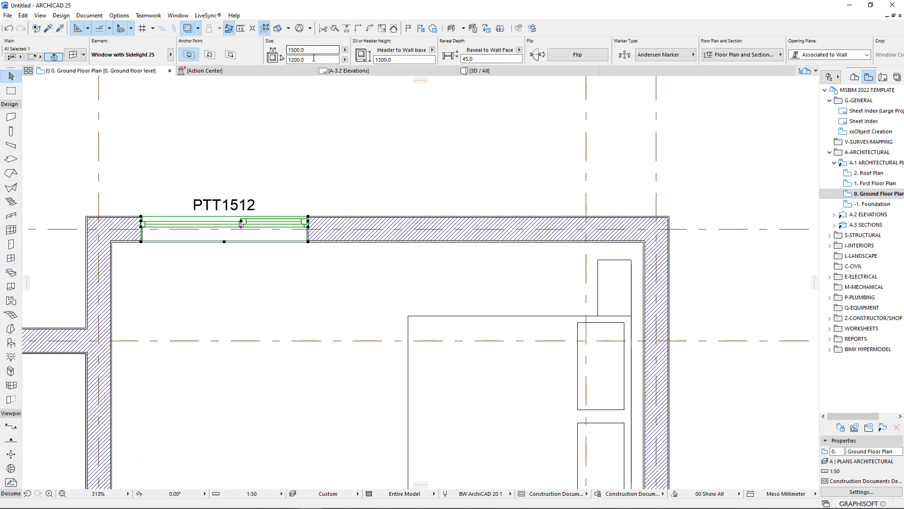
mouse_move(232, 70)
type("0")
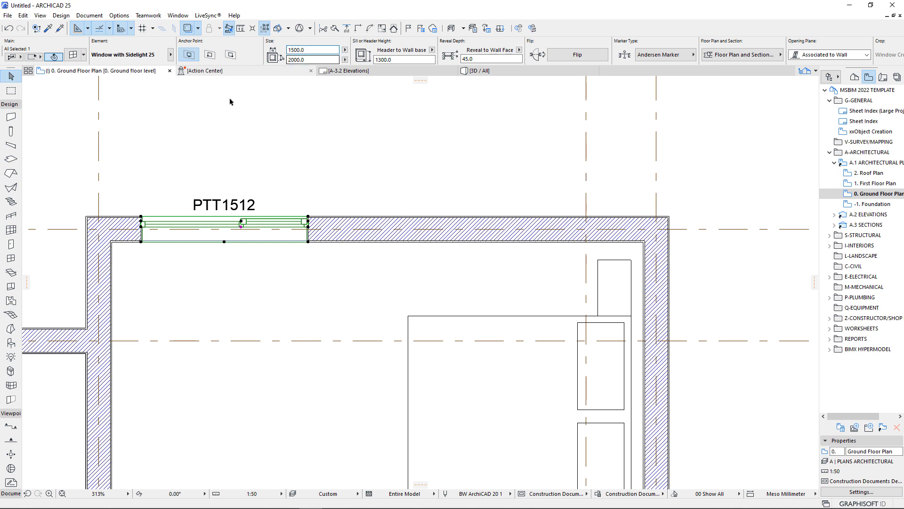
- Pick up the settings of the living room's PTT918 window and place a matching one in the bedroom wall on axis 4, beside the wardrobe
scroll(232, 188, "down", 5)
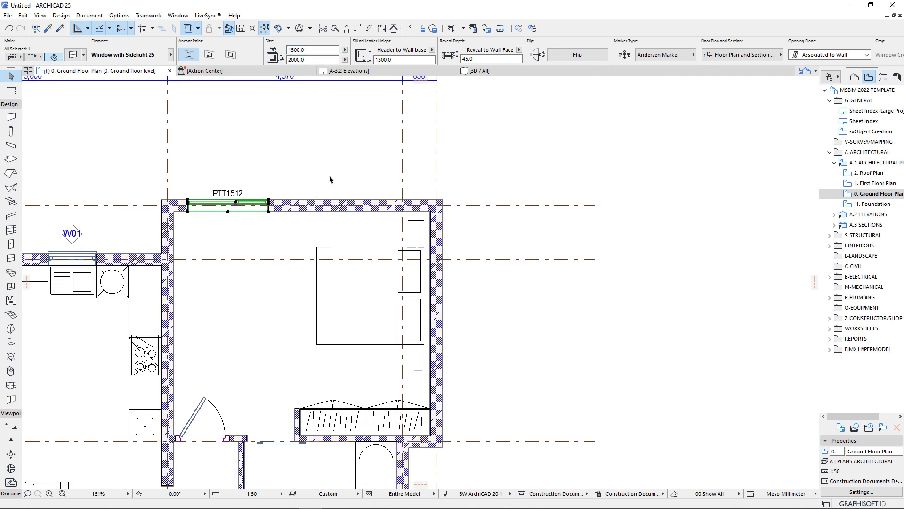
scroll(434, 155, "down", 6)
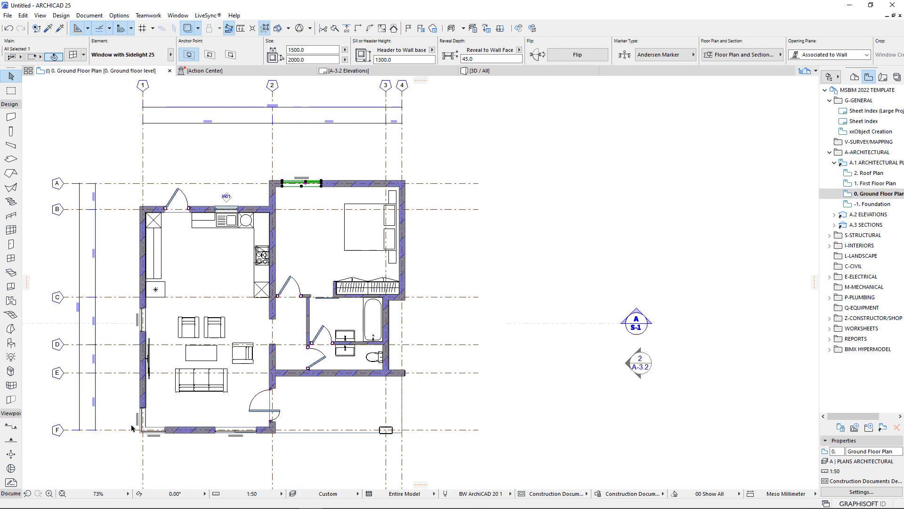
scroll(136, 424, "up", 4)
key("Escape")
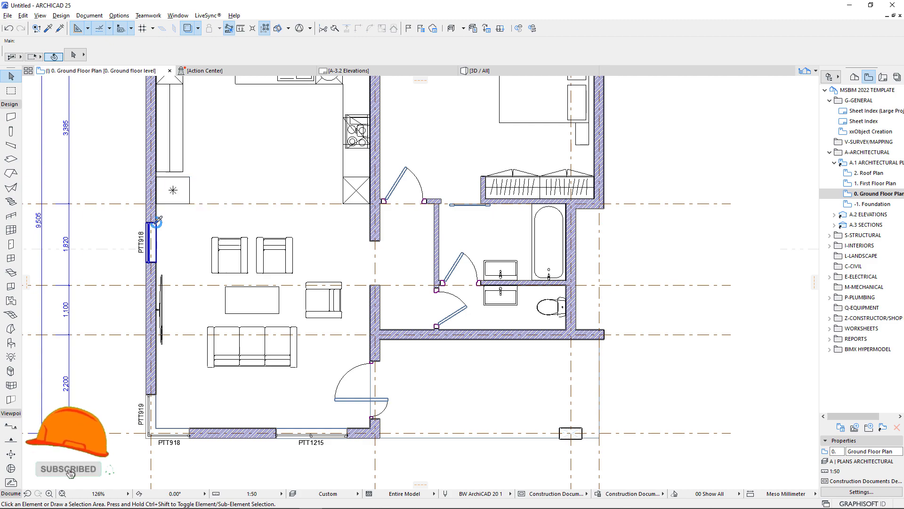
left_click(156, 227, "alt")
scroll(146, 358, "down", 6)
scroll(324, 218, "up", 3)
scroll(296, 336, "up", 4)
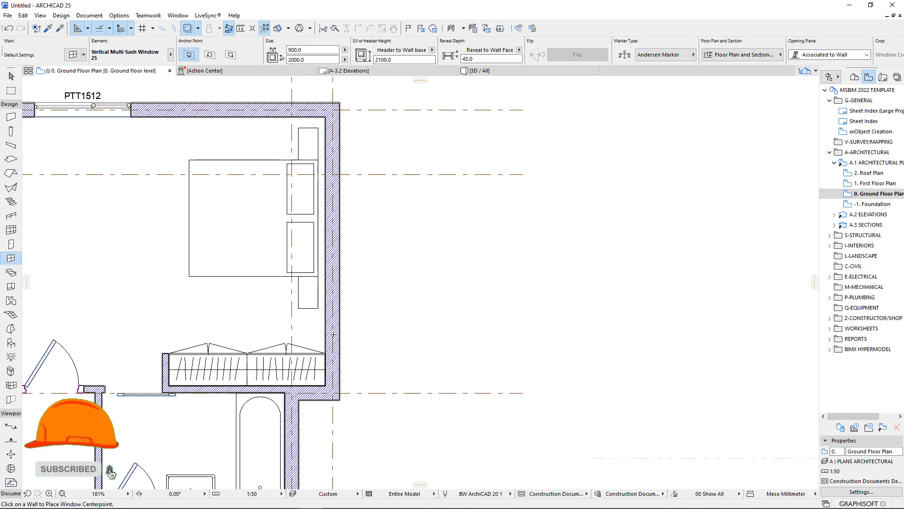
left_click(340, 322)
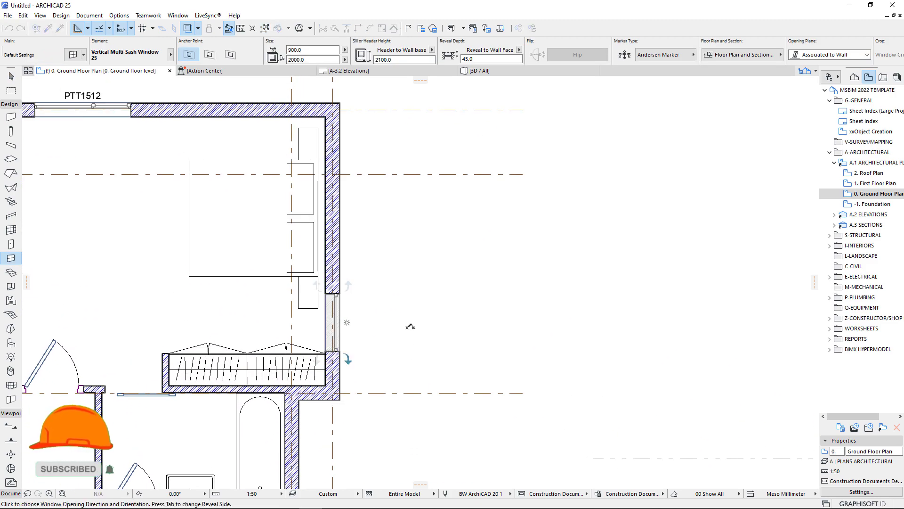
left_click(410, 327)
key("Escape")
- Set the width of the PTT918 window beside the bedroom wardrobe to 600 mm
left_click(340, 352)
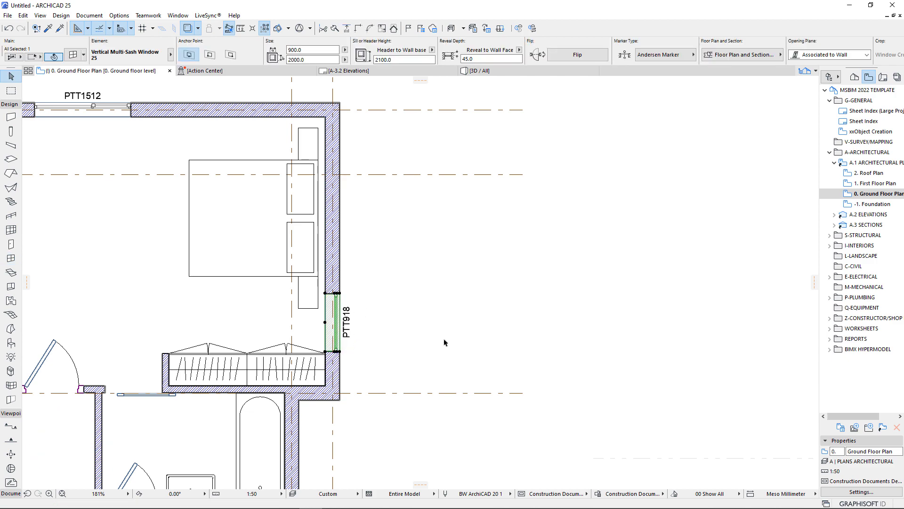
scroll(445, 339, "down", 2)
scroll(184, 257, "up", 1)
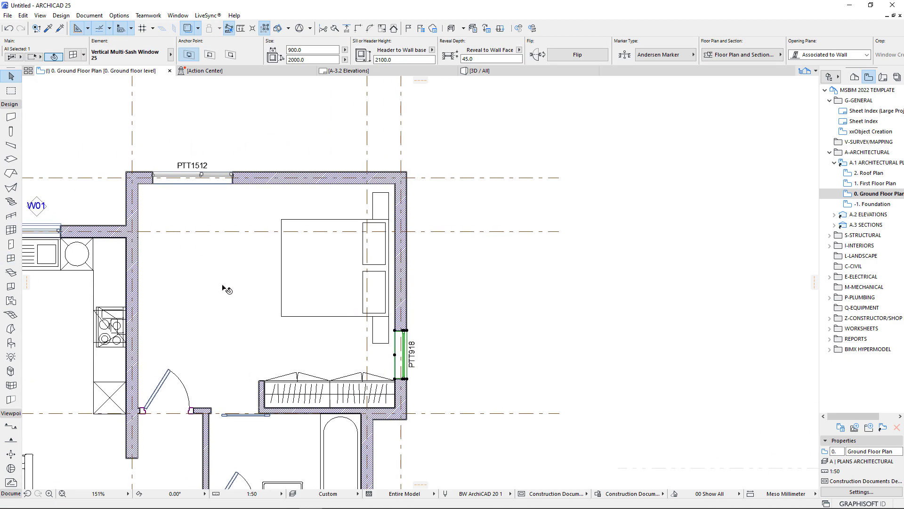
scroll(296, 326, "up", 1)
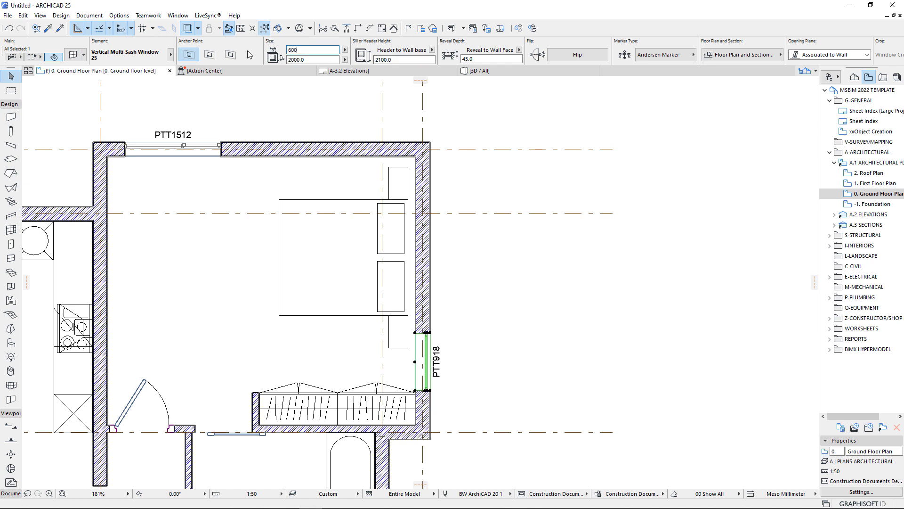
- Move the bedroom's PTT918 window along the wall so its inner corner aligns with the end of the bedside cabinet near the wardrobe
scroll(444, 395, "up", 2)
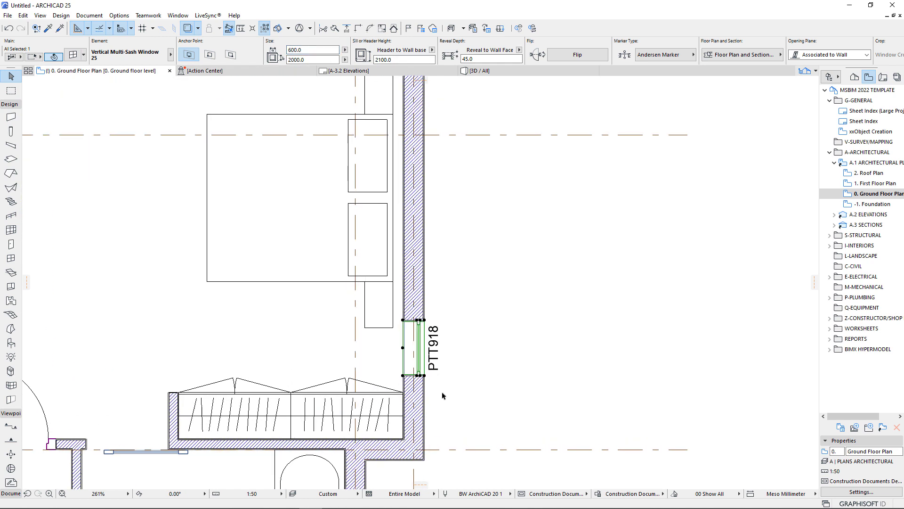
key("ctrl+d")
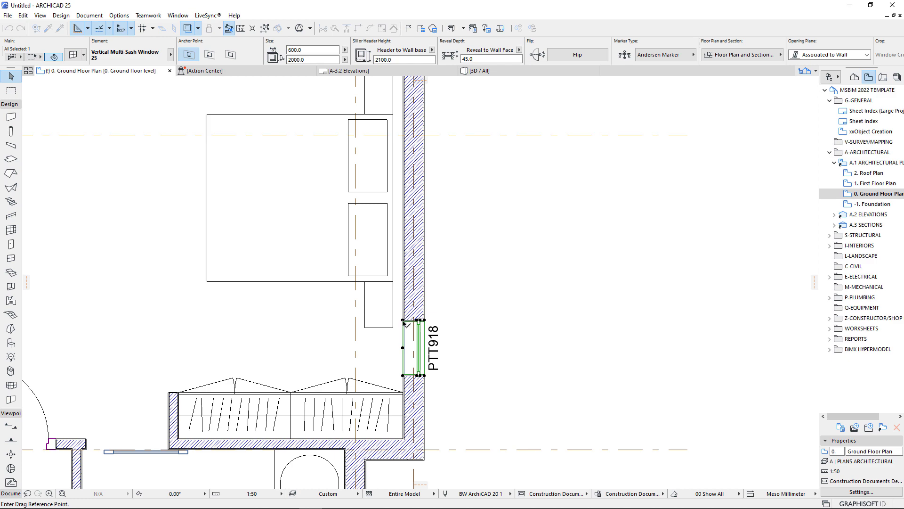
left_click(403, 322)
scroll(383, 352, "down", 2)
scroll(382, 352, "up", 4)
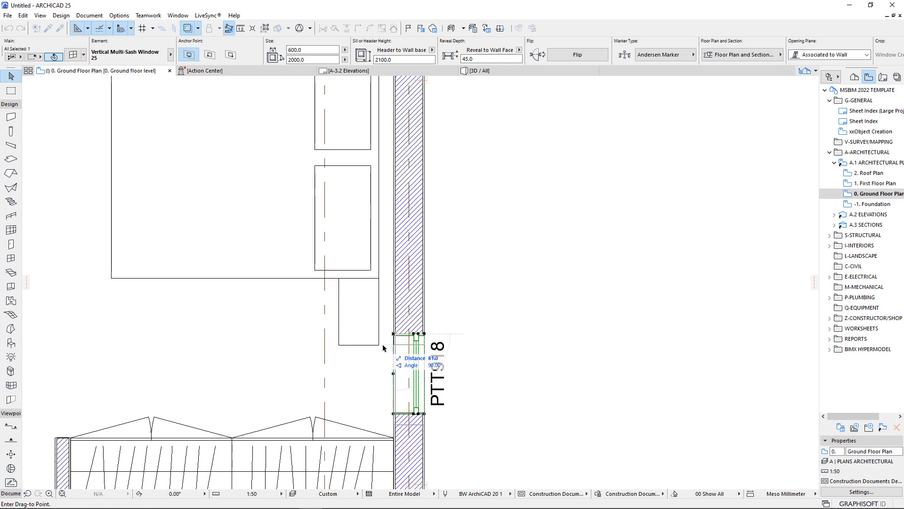
left_click(379, 348)
scroll(391, 377, "down", 3)
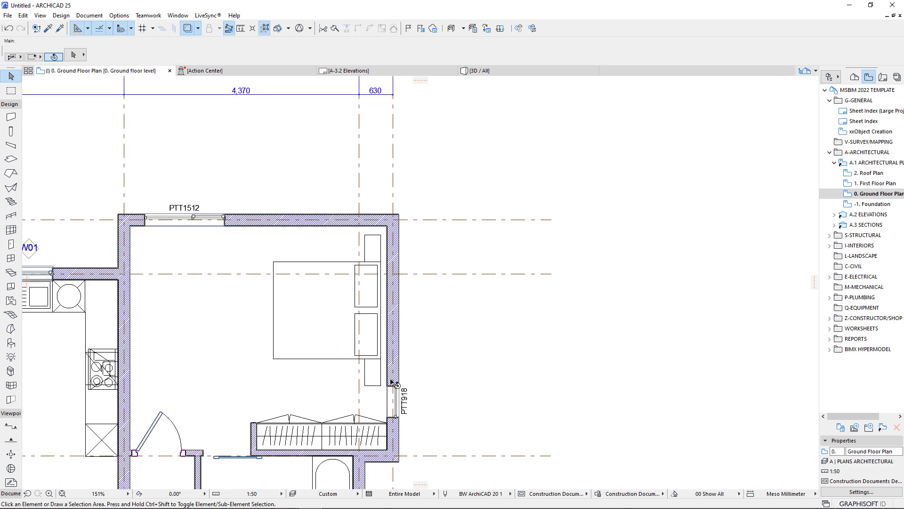
scroll(339, 375, "down", 2)
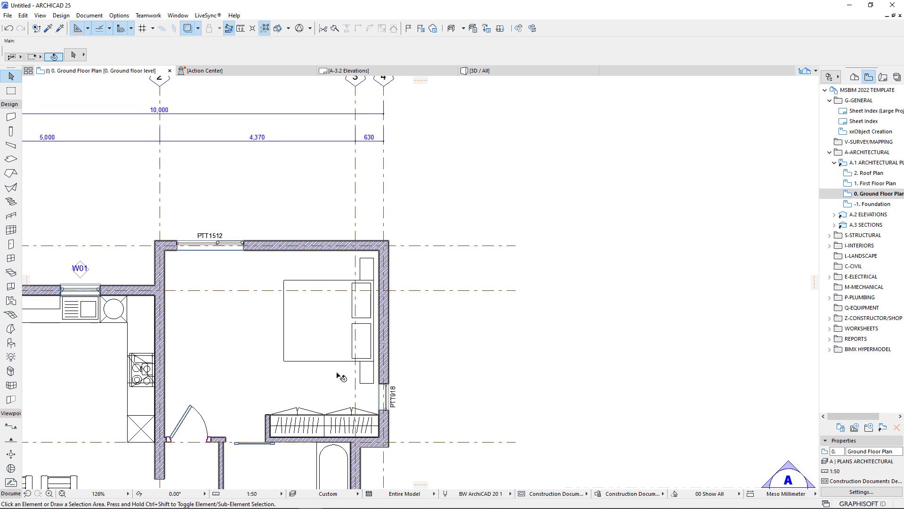
scroll(314, 232, "up", 2)
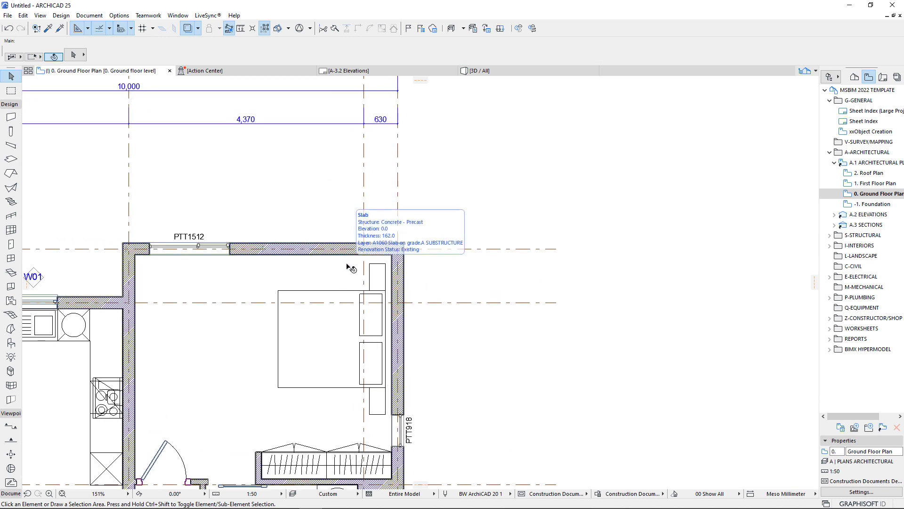
scroll(349, 382, "down", 2)
scroll(320, 326, "down", 10)
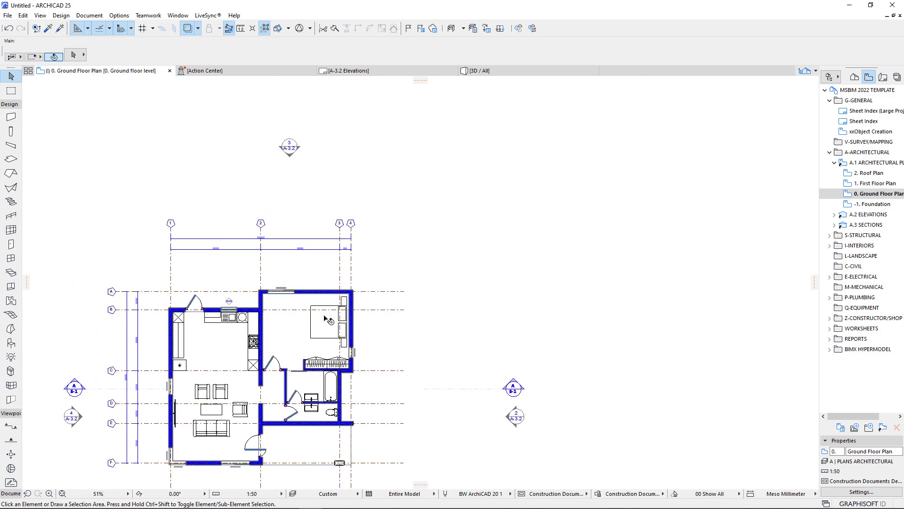
- Load the WC windows favourite from the MSBIM Allu Windows folder for the window in the bathroom's outer wall
scroll(328, 330, "down", 2)
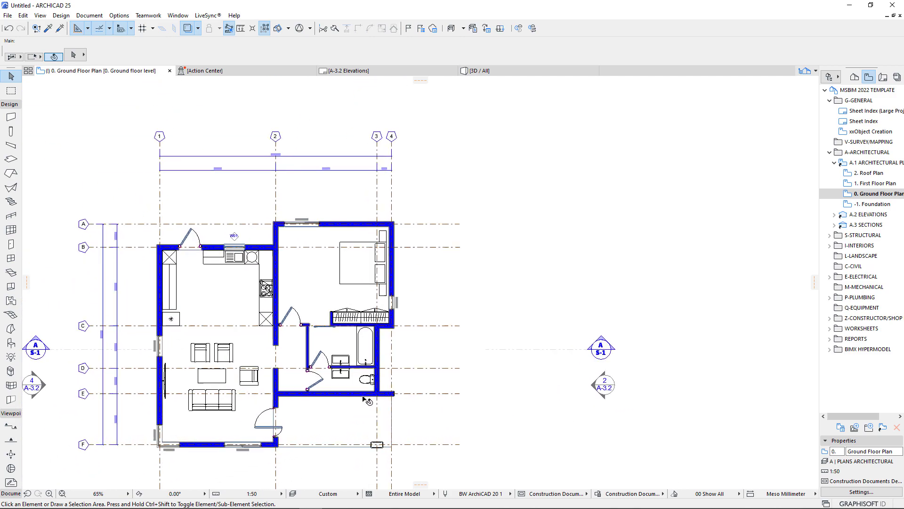
scroll(314, 398, "up", 8)
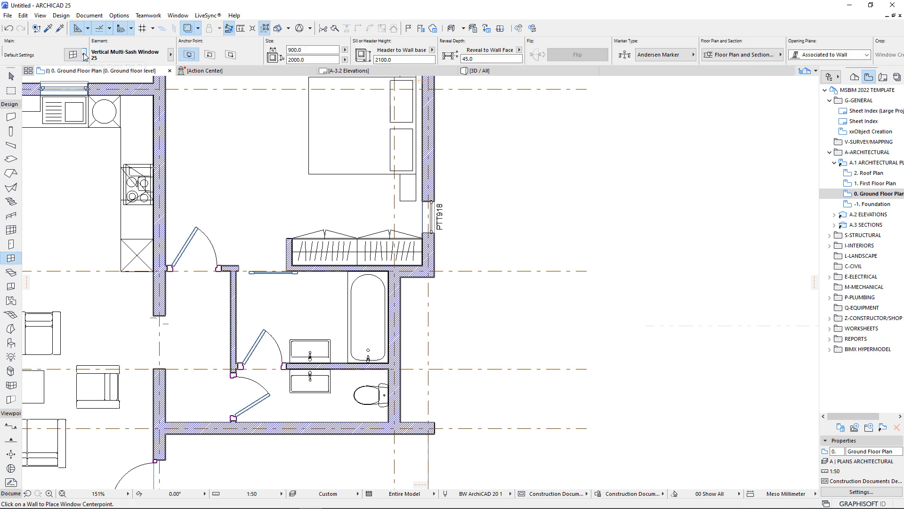
left_click(84, 55)
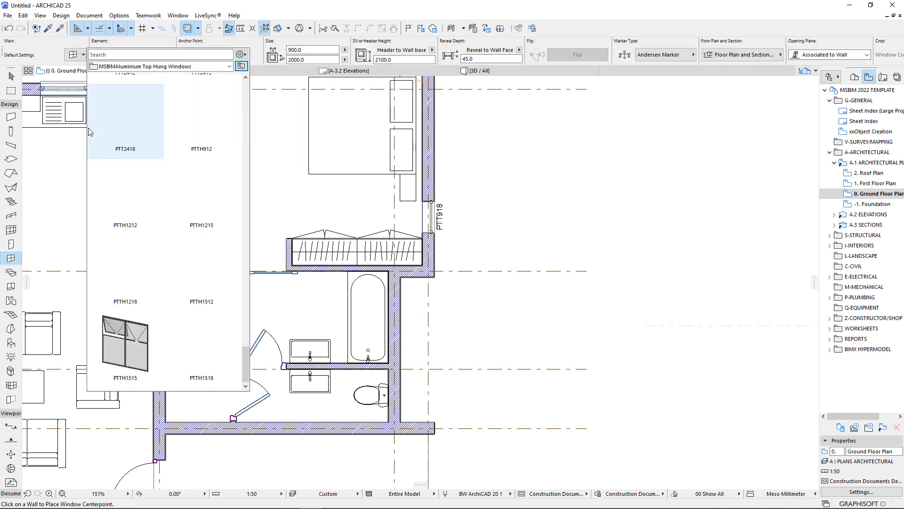
left_click(243, 66)
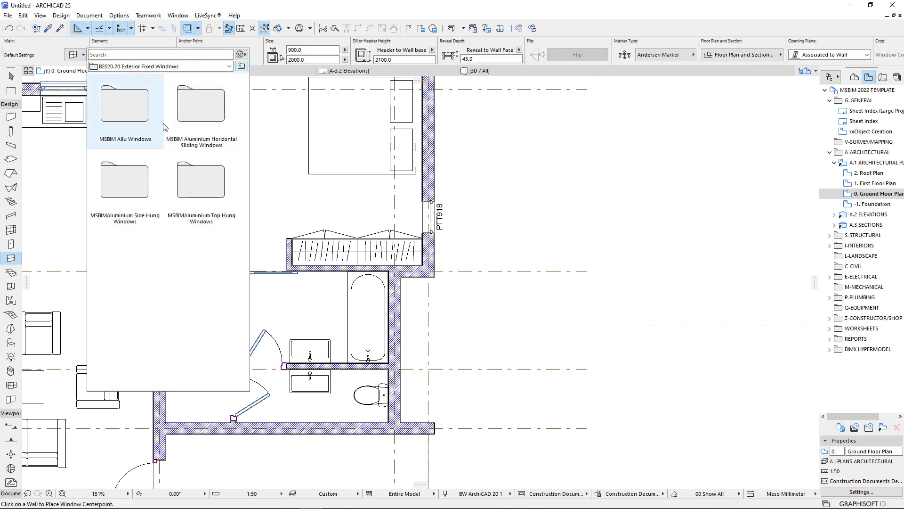
double_click(114, 119)
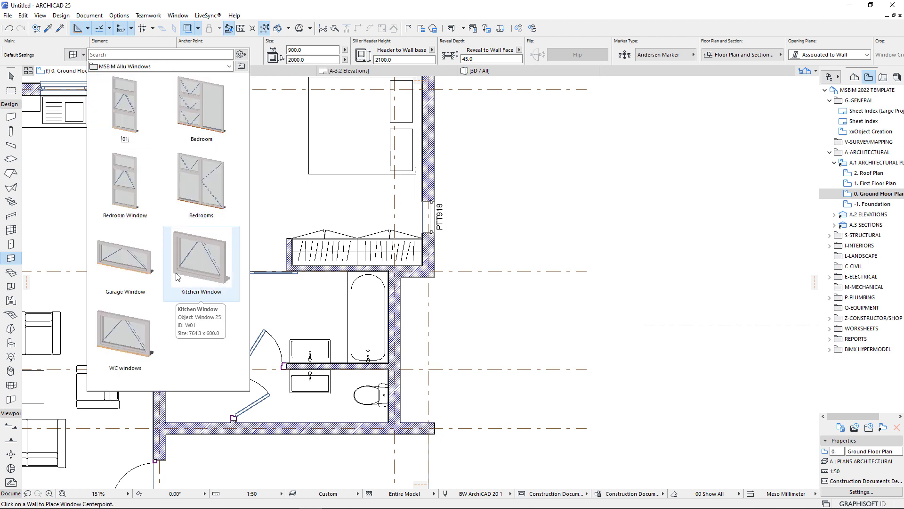
left_click(125, 336)
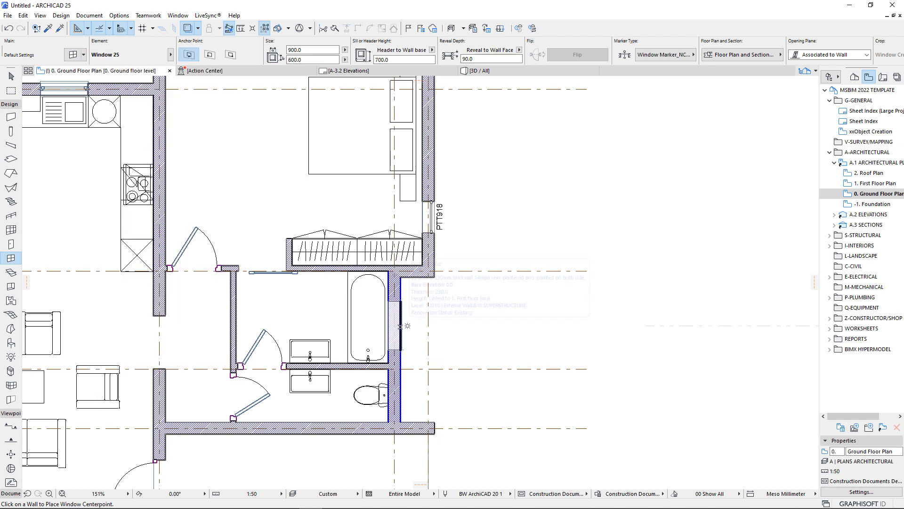
- Load the PT66 favourite from MSBIMAluminium Top Hung Windows and place one in the outer wall beside the toilet and one beside the bathtub
left_click(83, 55)
double_click(192, 117)
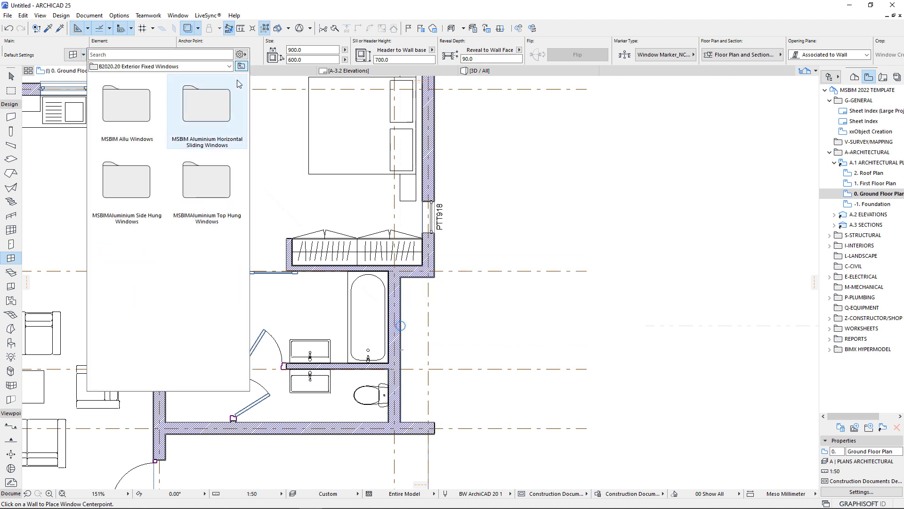
double_click(198, 189)
scroll(189, 259, "down", 2)
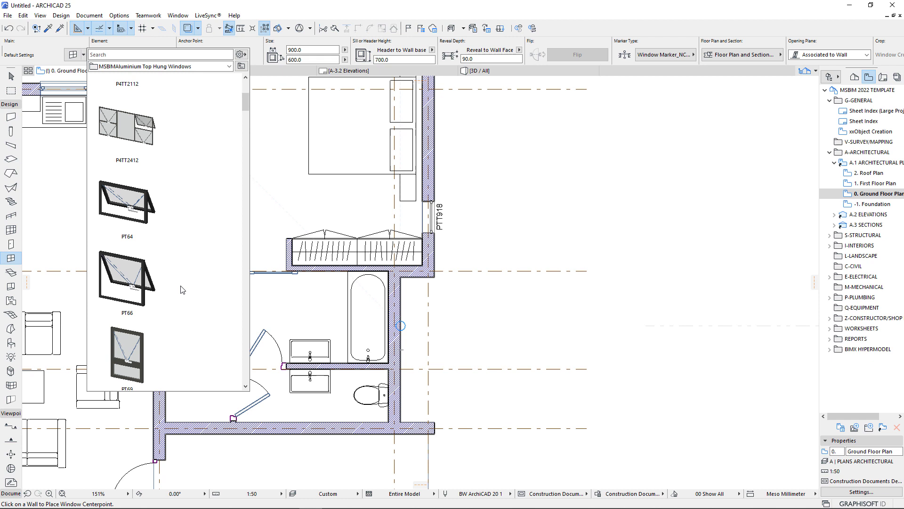
left_click(141, 292)
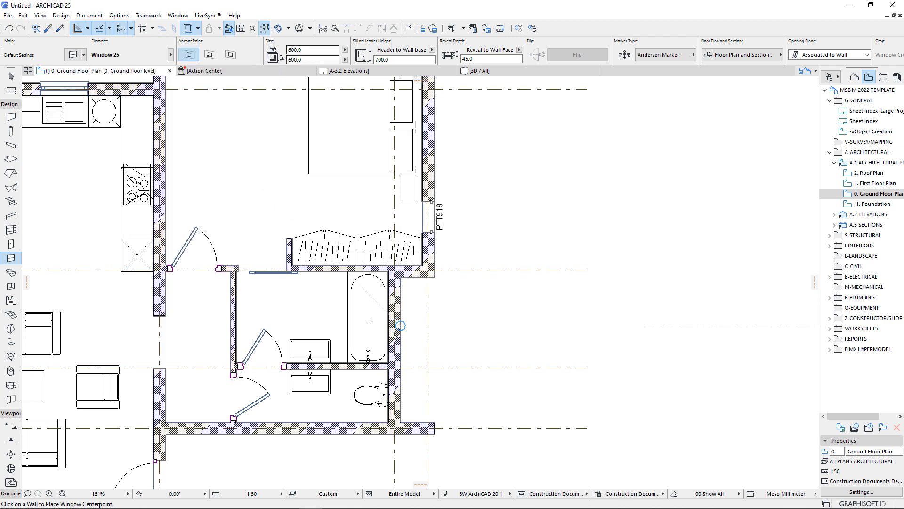
left_click(401, 396)
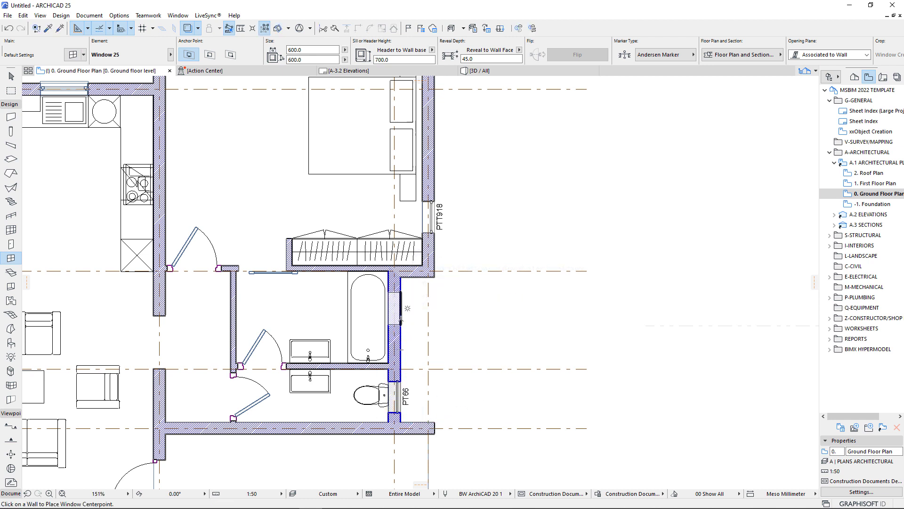
left_click(401, 322)
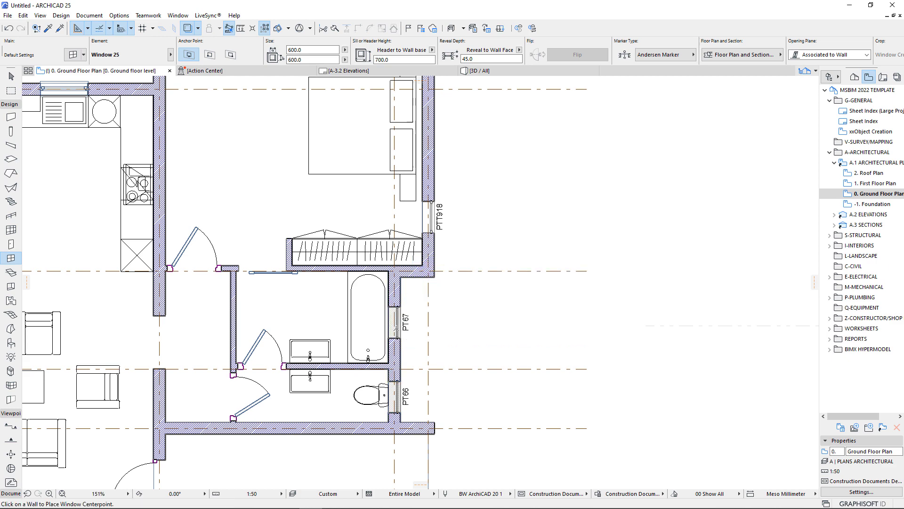
scroll(387, 334, "up", 2)
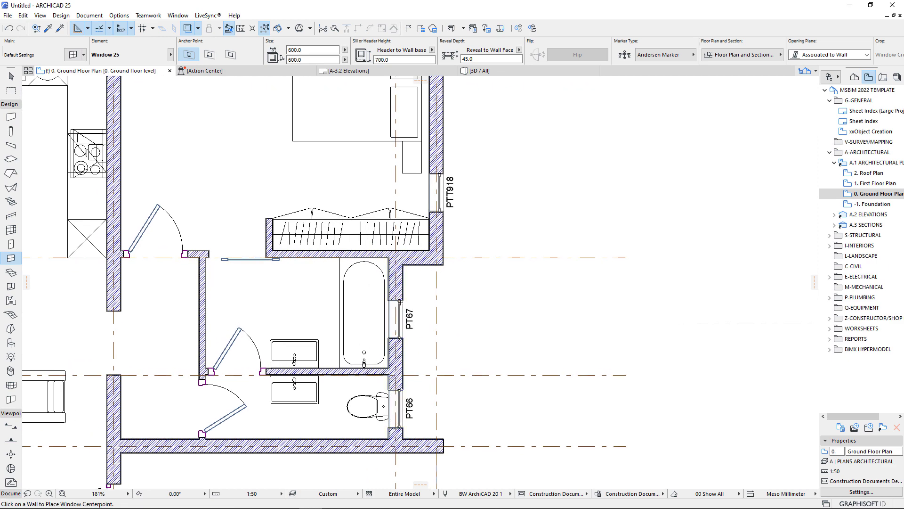
scroll(401, 305, "down", 3)
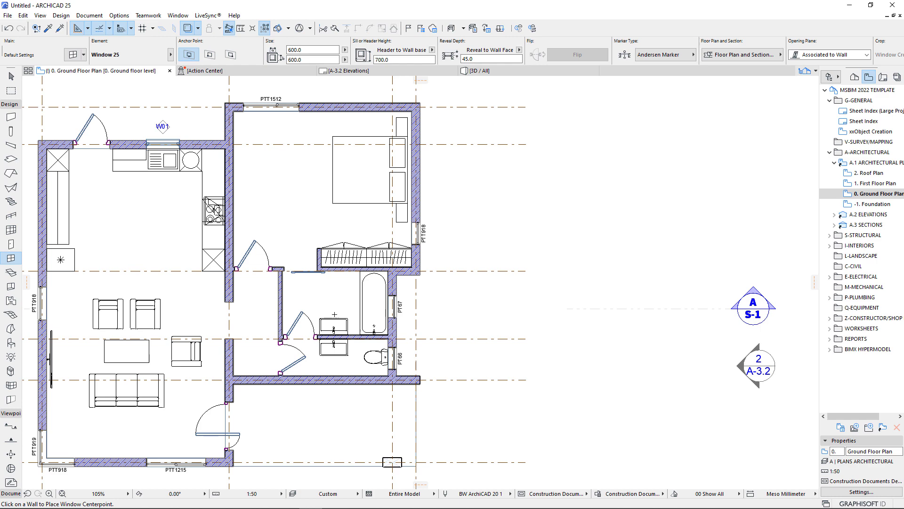
scroll(335, 314, "down", 1)
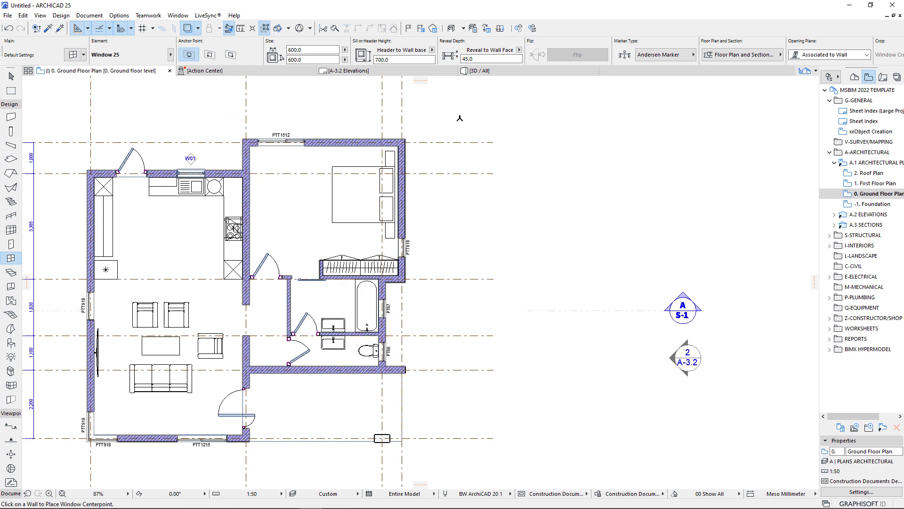
- Open the 3D view, orbit to the bedroom's outer walls and select the large PTT1512 window
left_click(479, 71)
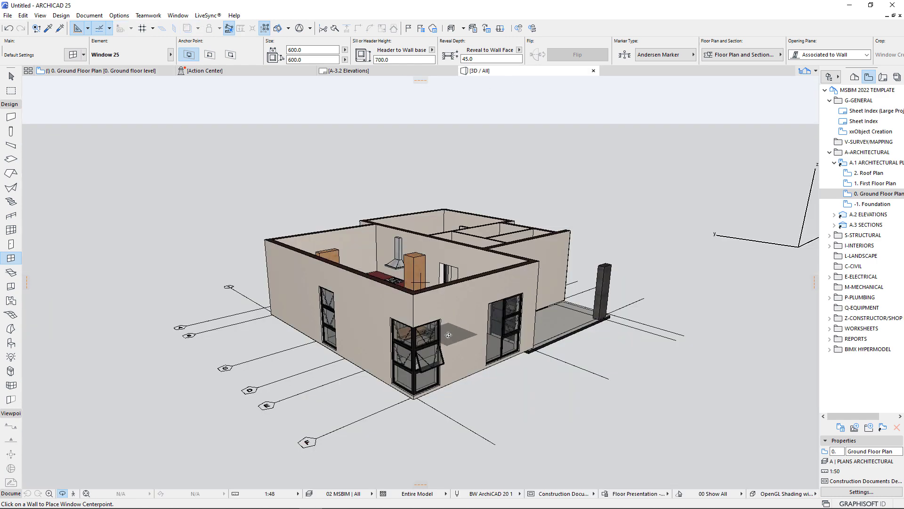
middle_click_drag(448, 335, 575, 377, "shift")
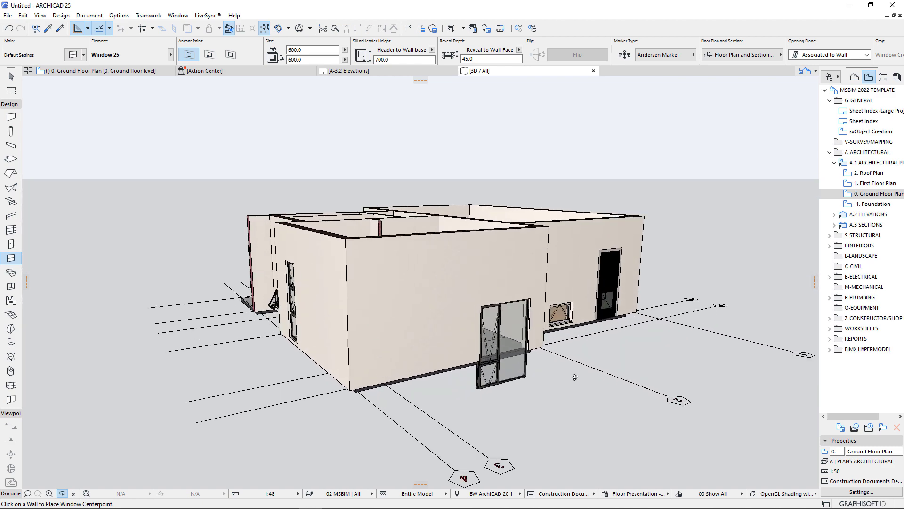
scroll(567, 362, "up", 8)
key("Escape")
left_click(316, 378)
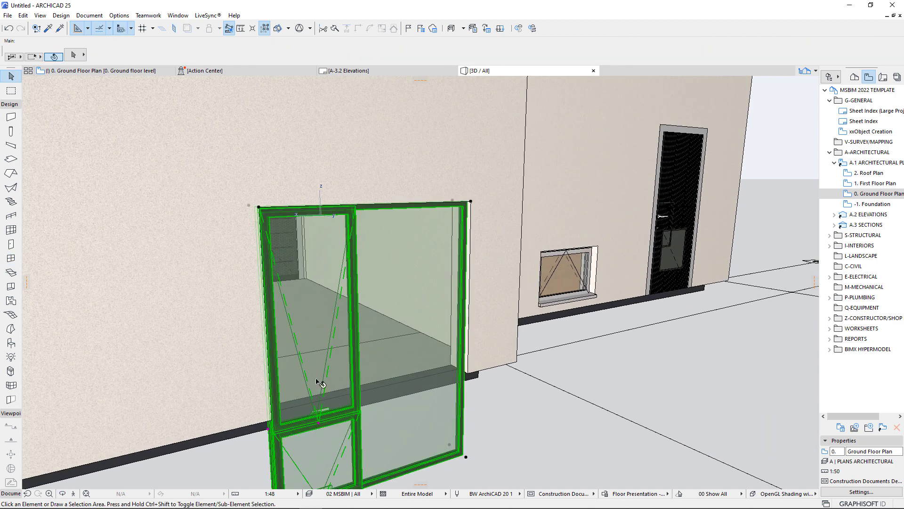
- Set the Height of Upper Horiz. Divisions of the bedroom's PTT1512 window to 1400 mm
left_click(318, 423)
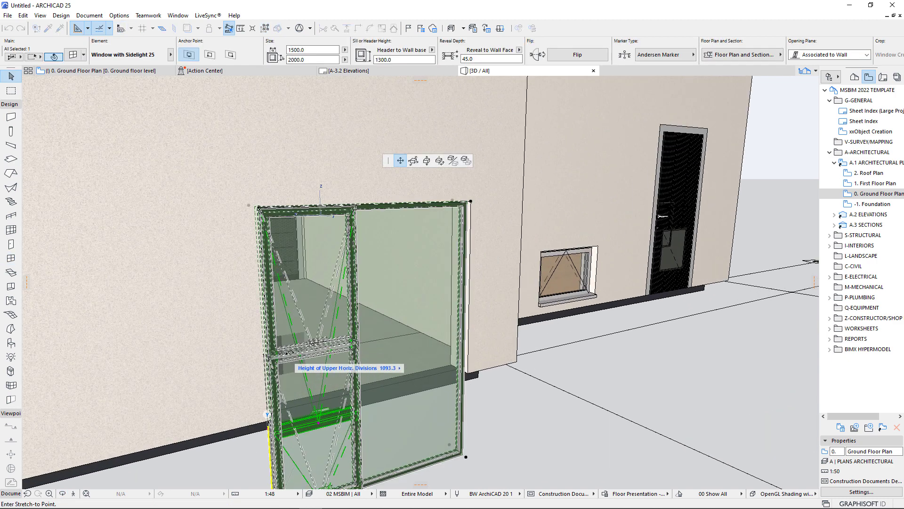
key("Return")
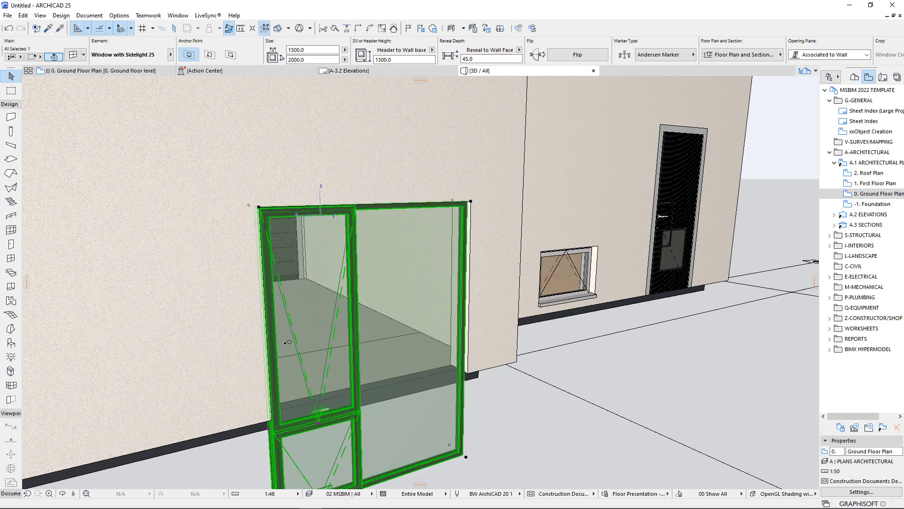
left_click(270, 432)
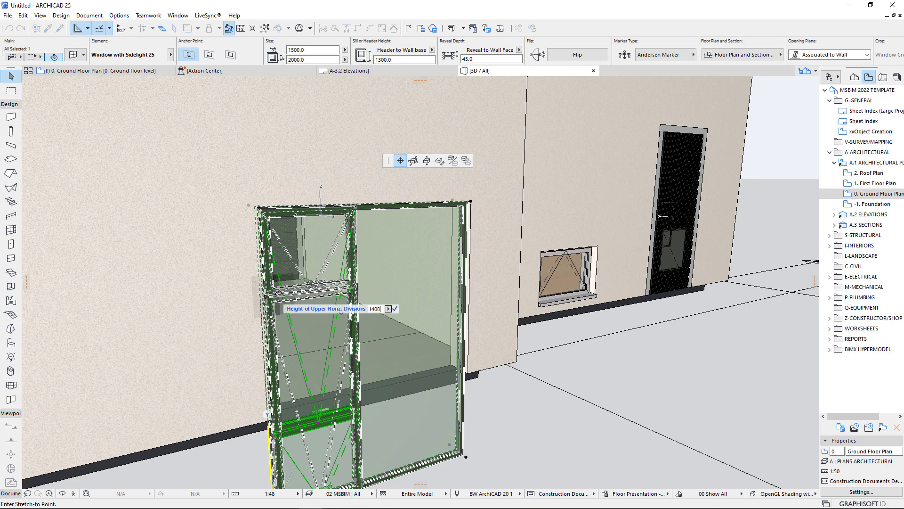
key("Return")
scroll(313, 380, "down", 1)
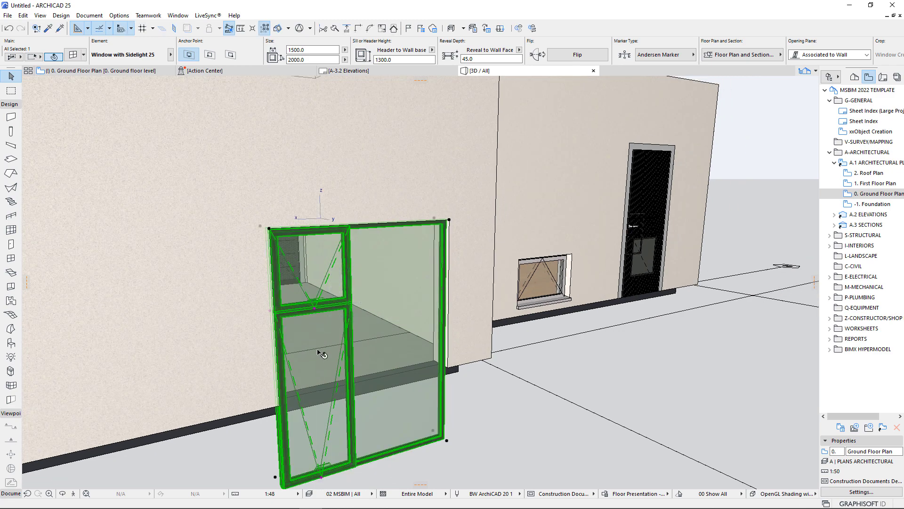
left_click(321, 477)
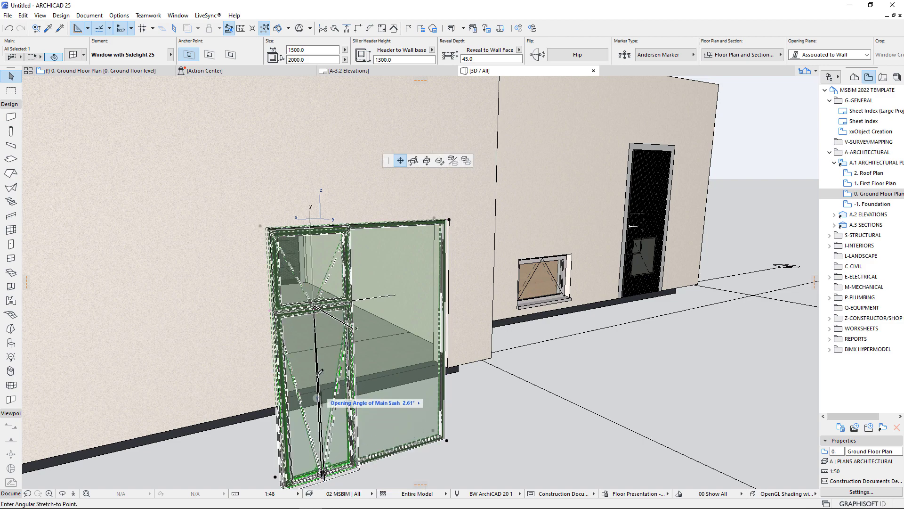
key("Escape")
left_click(314, 309)
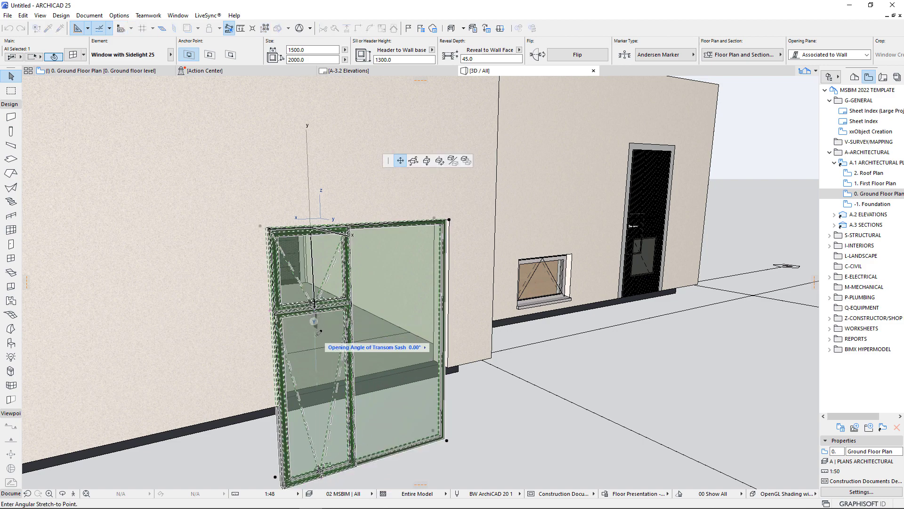
key("Escape")
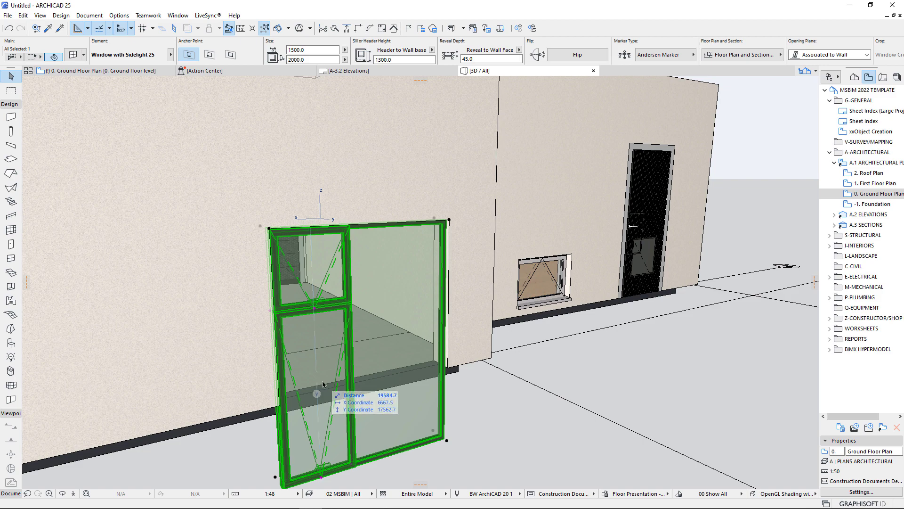
- Undo the bedroom window's division height change and the last window placement beside the bathtub, and return to the 3D view
key("ctrl+z")
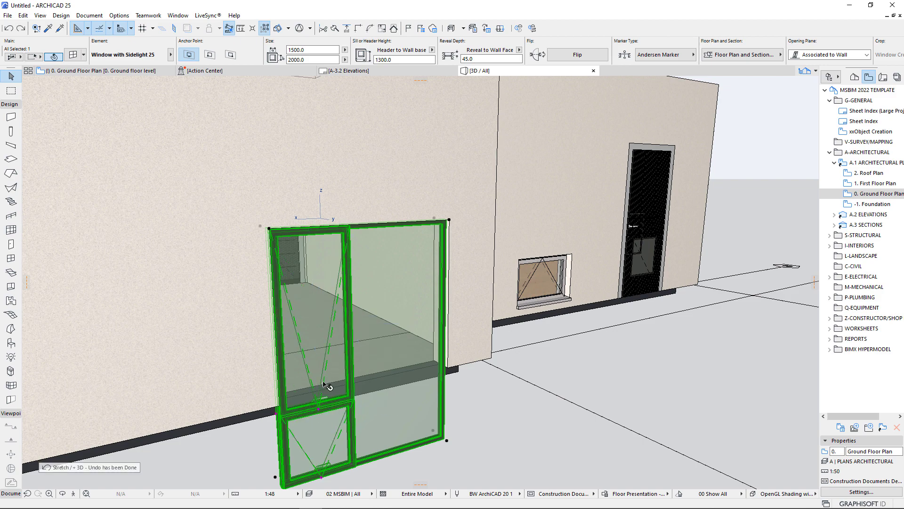
key("ctrl+z")
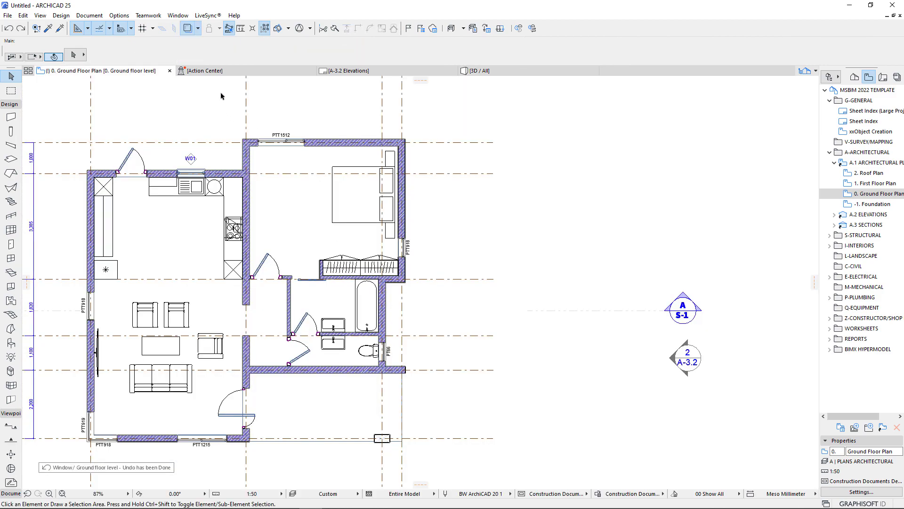
left_click(475, 72)
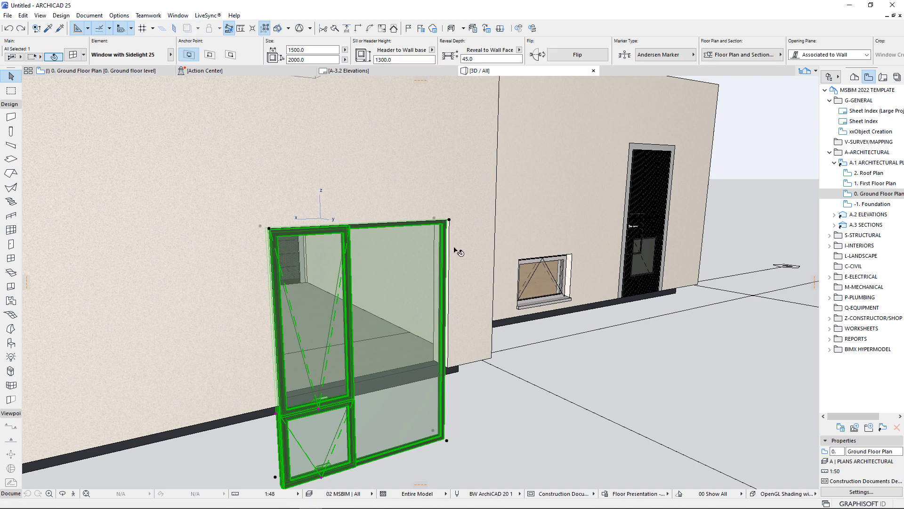
- Raise the upper horizontal division of the bedroom's PTT1512 window to a height of about 1177 mm
scroll(315, 343, "down", 1)
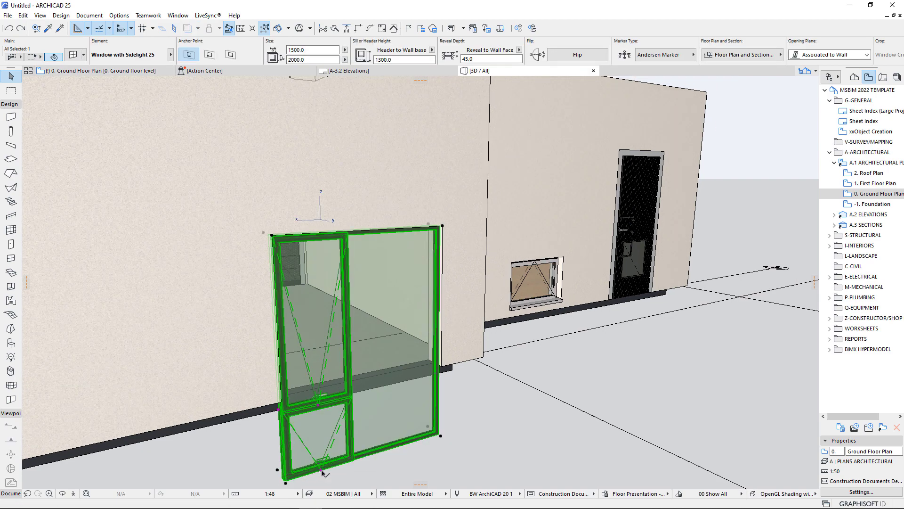
left_click(352, 459)
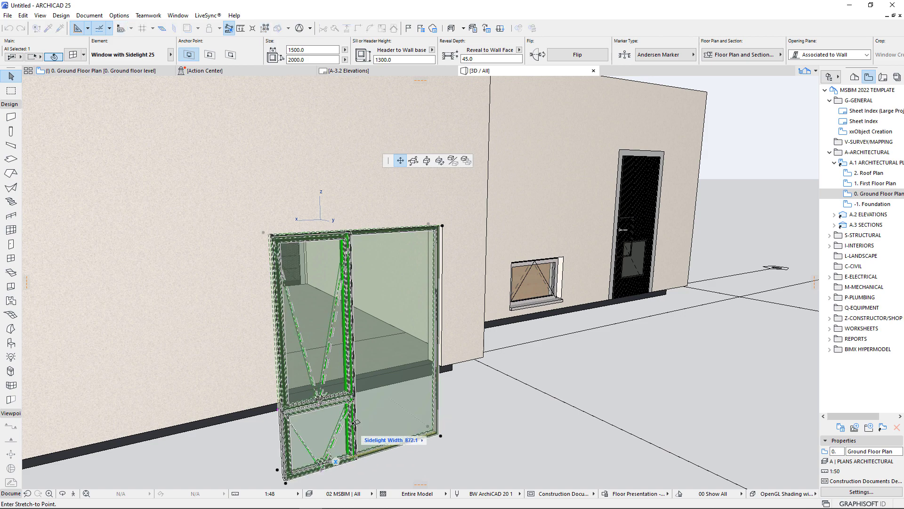
key("Escape")
left_click(281, 413)
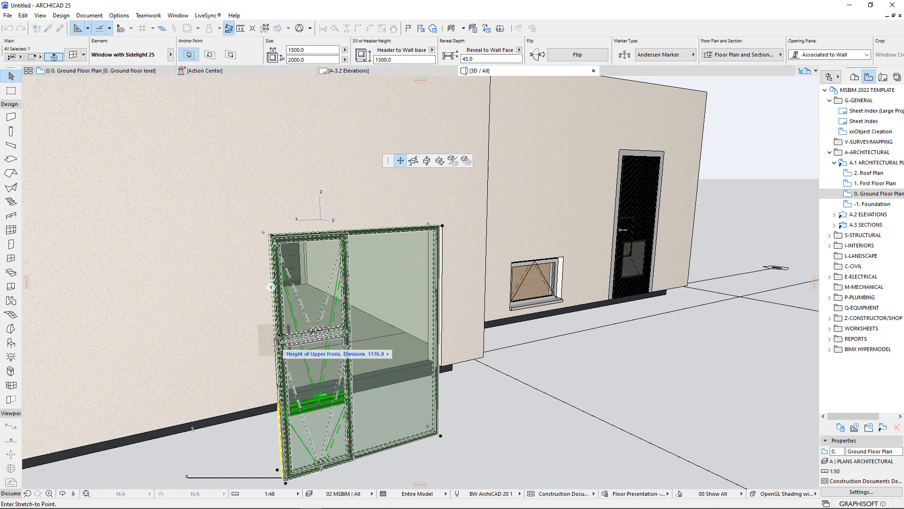
left_click(280, 337)
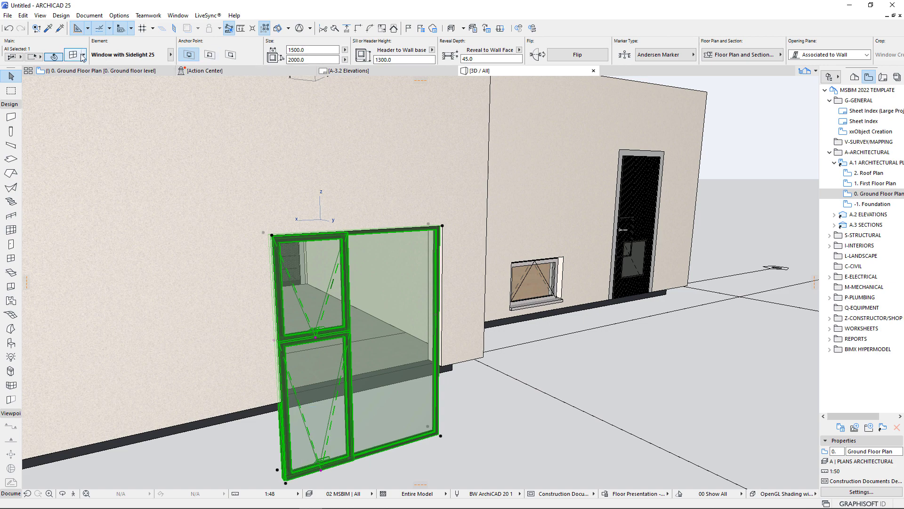
- Replace the bedroom's large sidelight window with the PTT1218 aluminium top hung window and set its height to 2000 mm
left_click(55, 55)
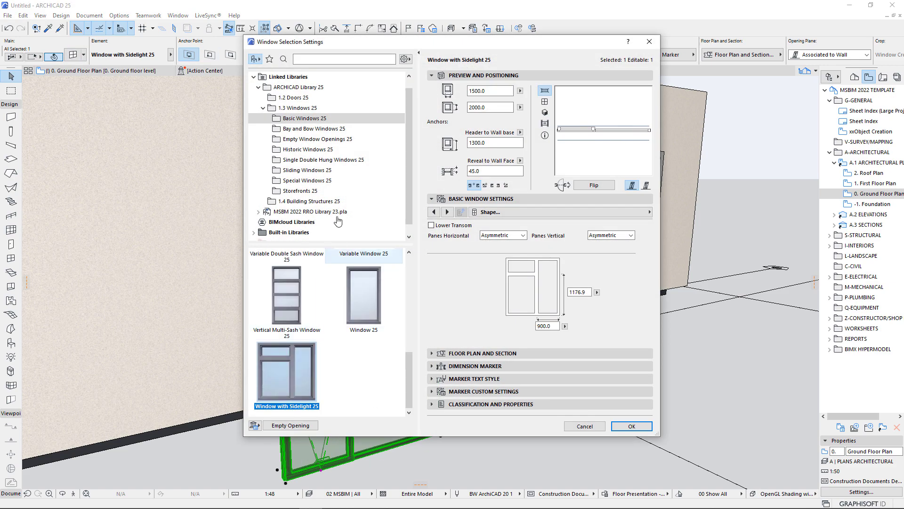
key("Escape")
left_click(84, 55)
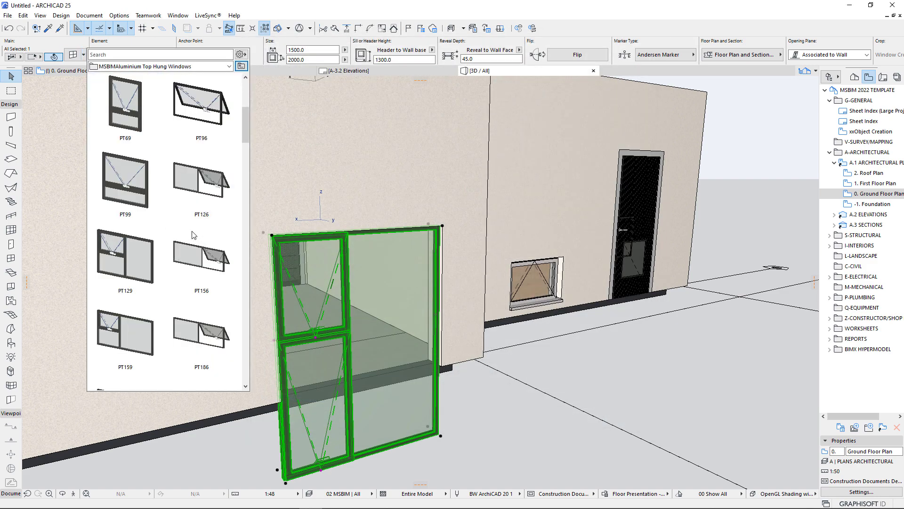
scroll(190, 244, "down", 3)
scroll(189, 244, "down", 10)
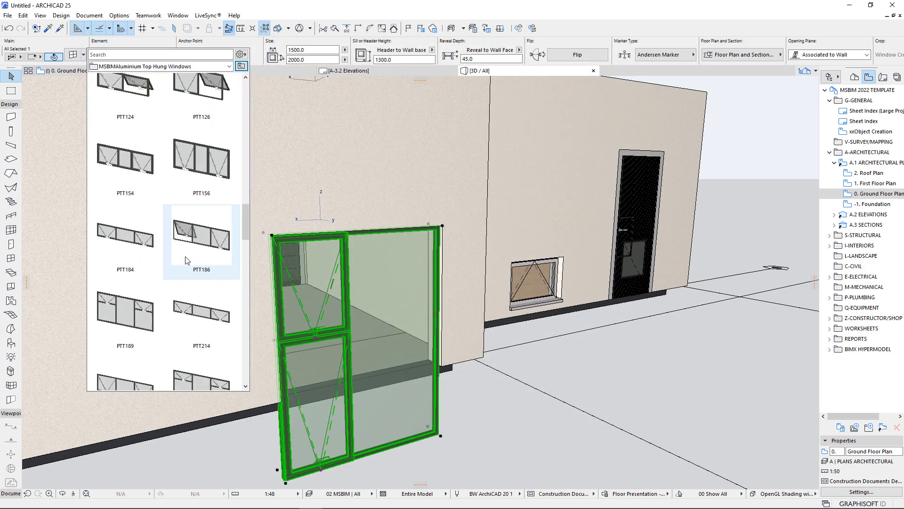
scroll(187, 262, "down", 5)
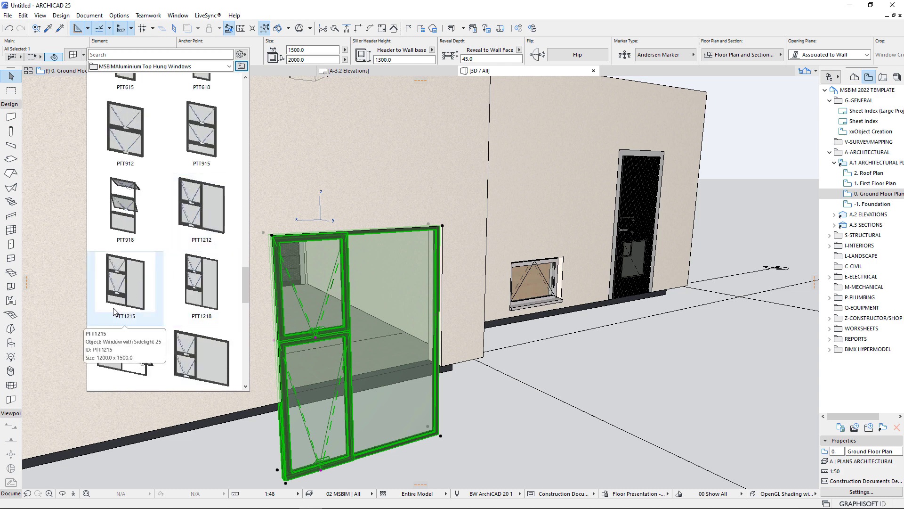
left_click(192, 293)
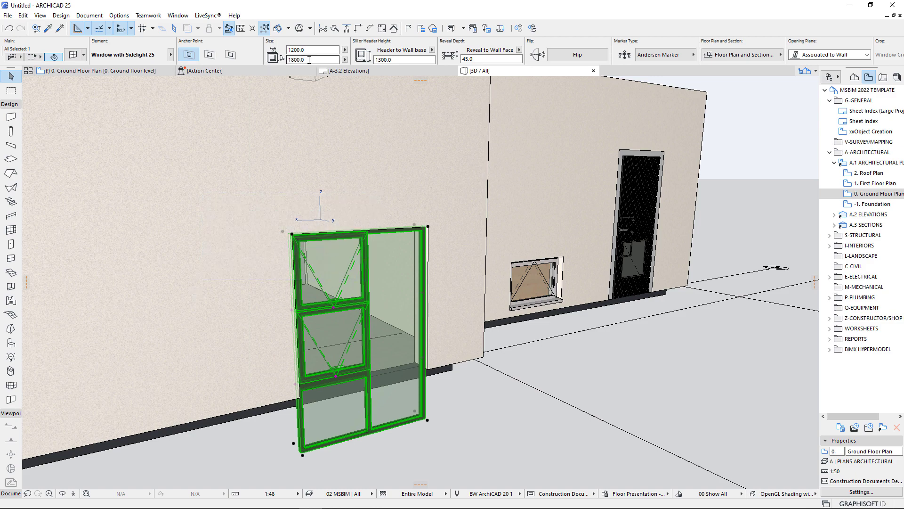
type("21")
key("Return")
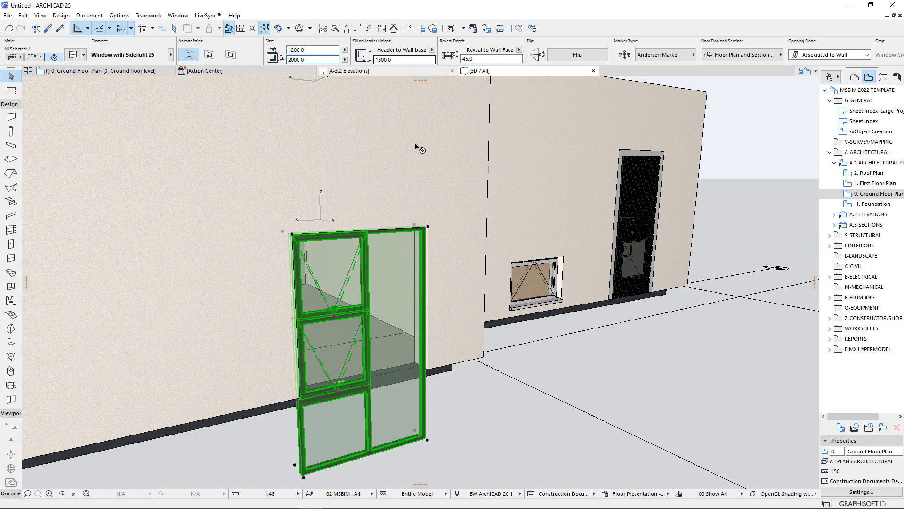
- Select all windows in the 3D model and set their header height to the wall base to 2100 mm
scroll(408, 318, "down", 5)
left_click(405, 318, "alt")
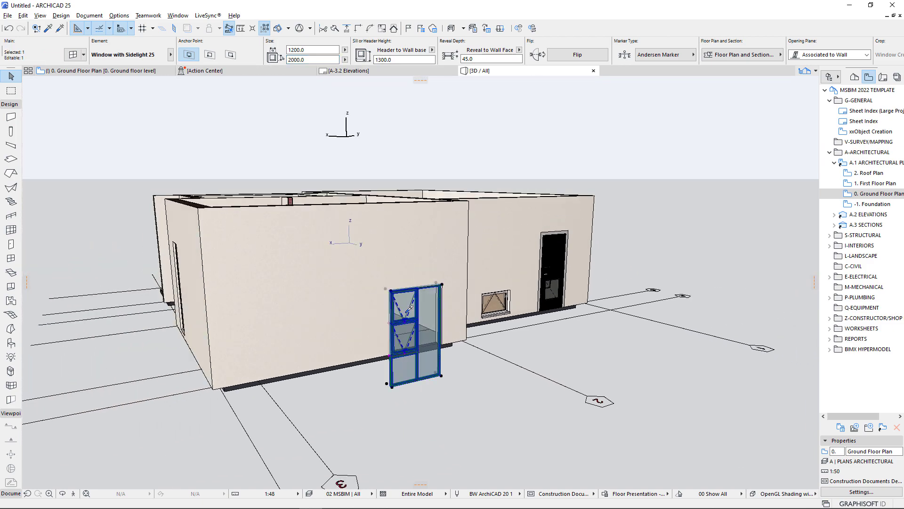
key("ctrl+a")
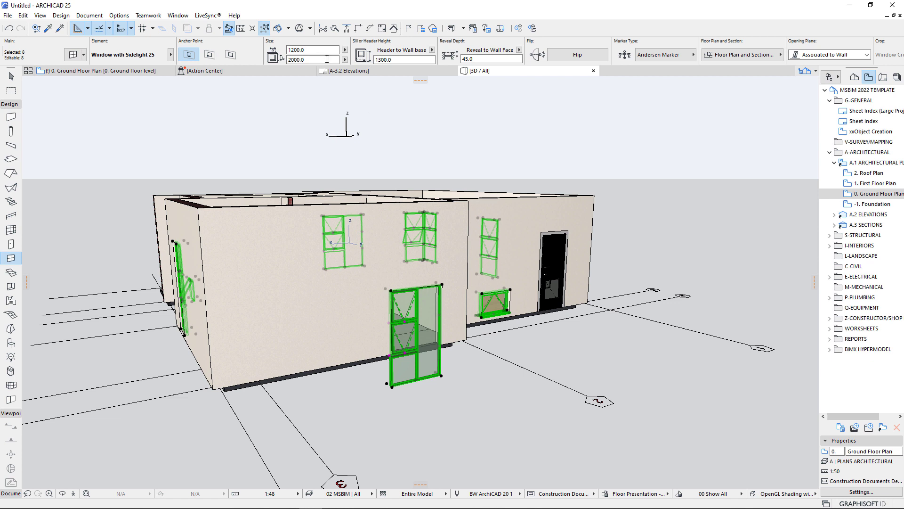
left_click(432, 50)
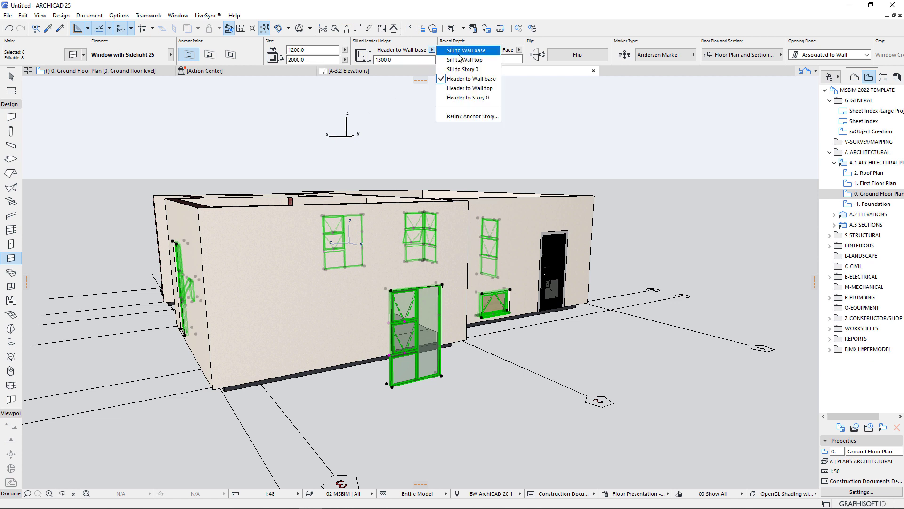
left_click(464, 84)
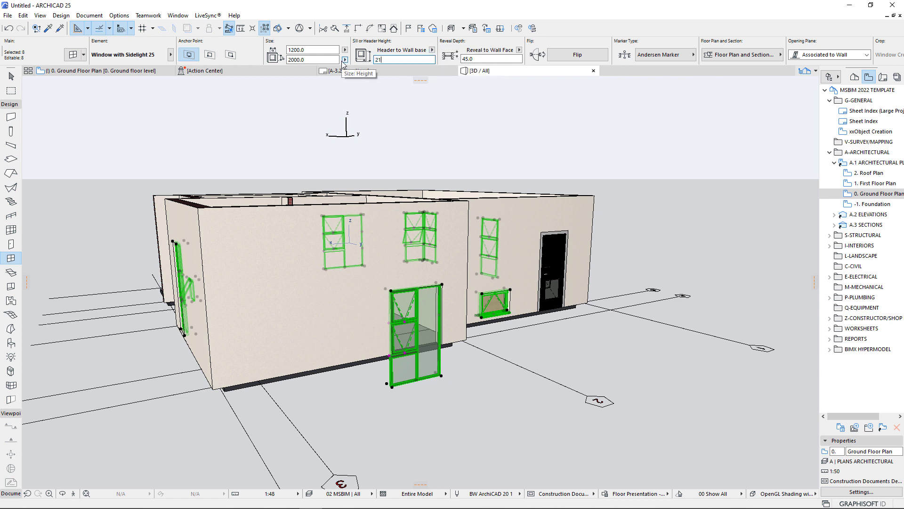
key("Return")
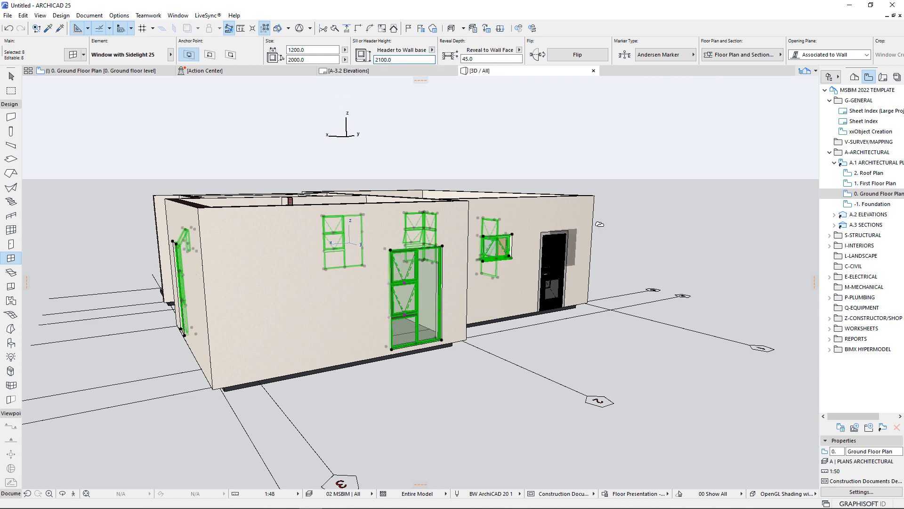
key("Escape")
key("Escape")
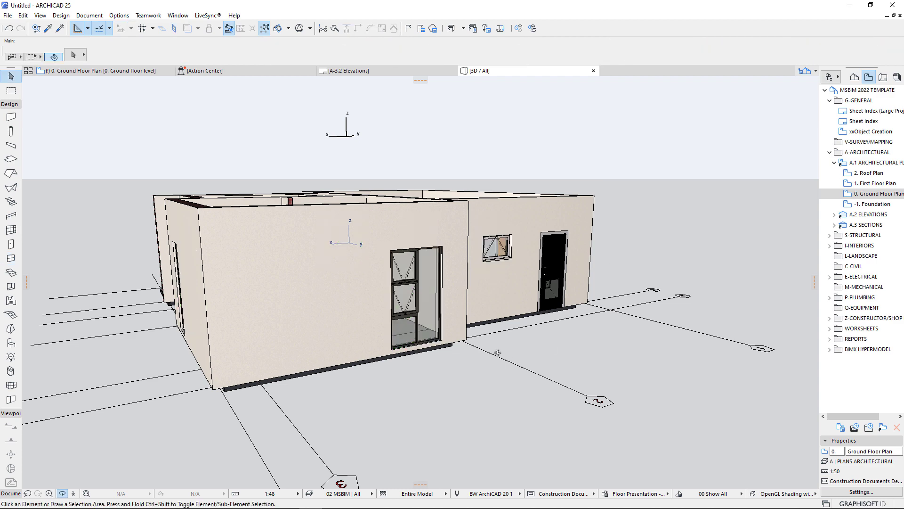
- On the ground floor plan, place a PT66 window matching the WC window in the outer wall beside the bathtub
middle_click_drag(498, 352, 594, 317, "shift")
middle_click_drag(461, 299, 386, 385, "shift")
left_click(94, 70)
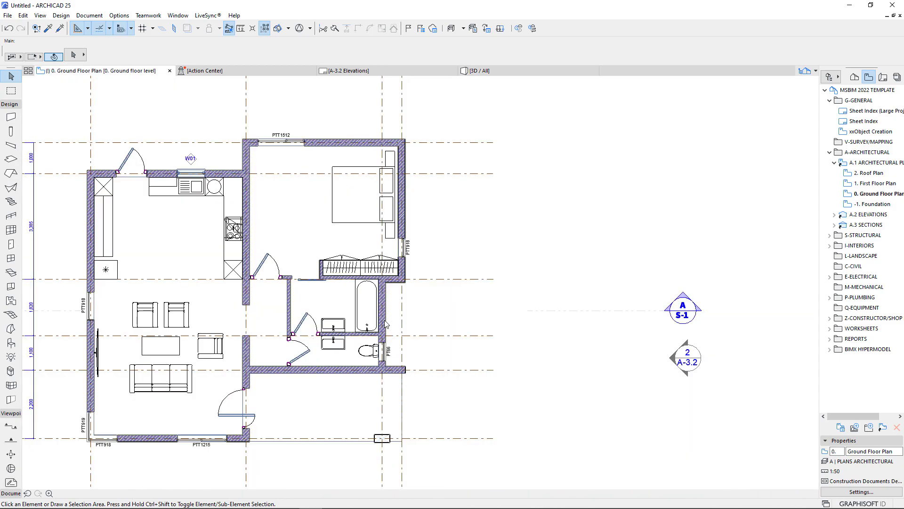
scroll(398, 413, "up", 6)
left_click(393, 411, "alt")
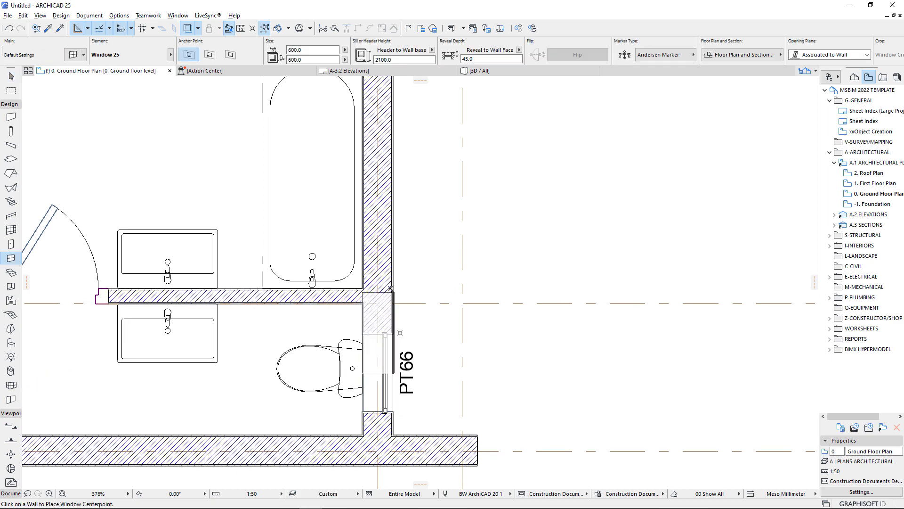
left_click(390, 217)
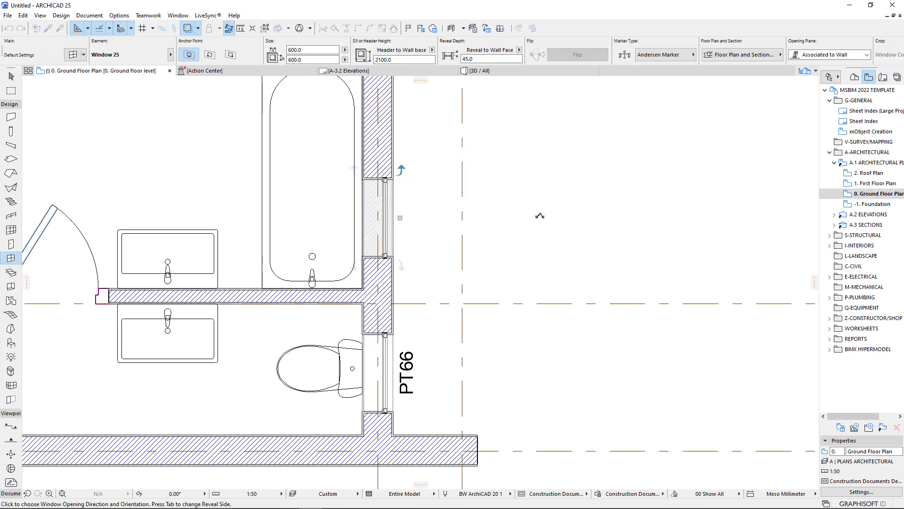
left_click(438, 209)
scroll(377, 222, "down", 4)
scroll(389, 164, "up", 4)
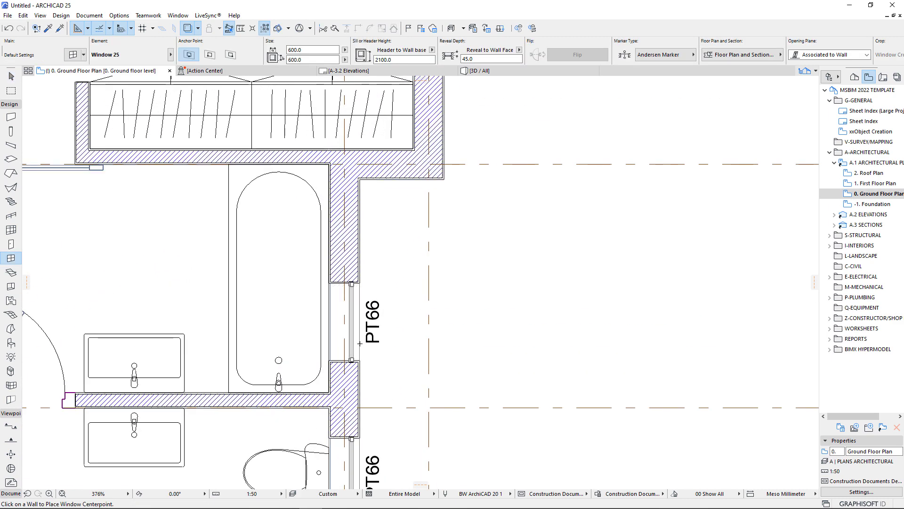
- Move the bathroom's PT66 window along the outer wall, away from the WC and closer to the bedroom
key("Escape")
left_click(358, 363)
key("ctrl+d")
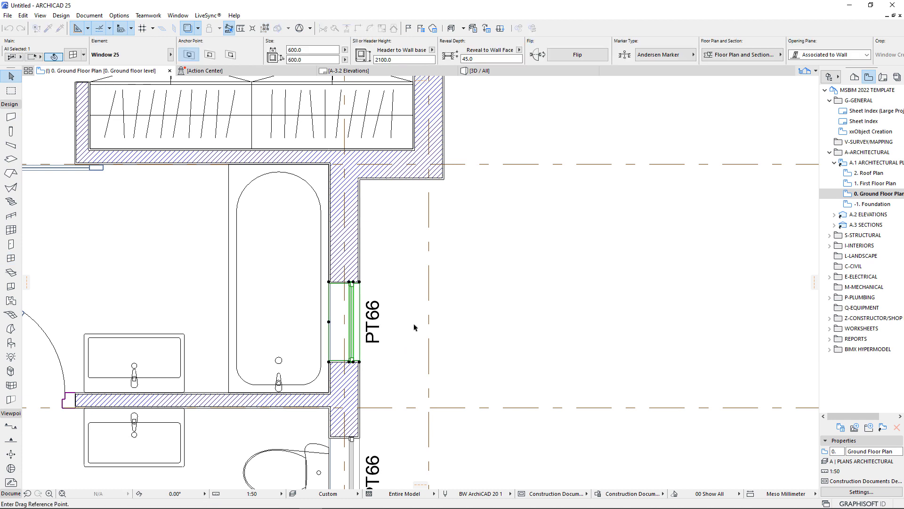
left_click(415, 323)
left_click(421, 286)
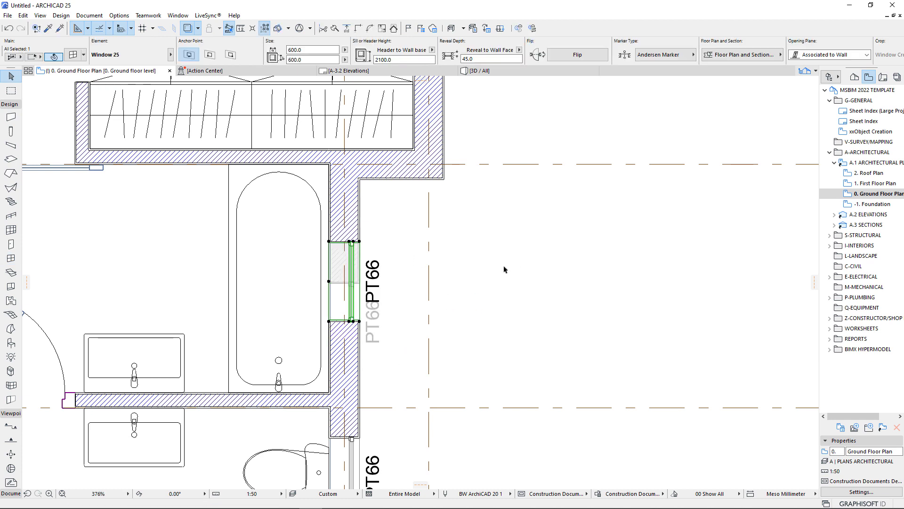
key("Escape")
- In the 3D view, select both bedroom wardrobes and set their height to 2300 mm
scroll(487, 264, "down", 3)
scroll(500, 272, "down", 5)
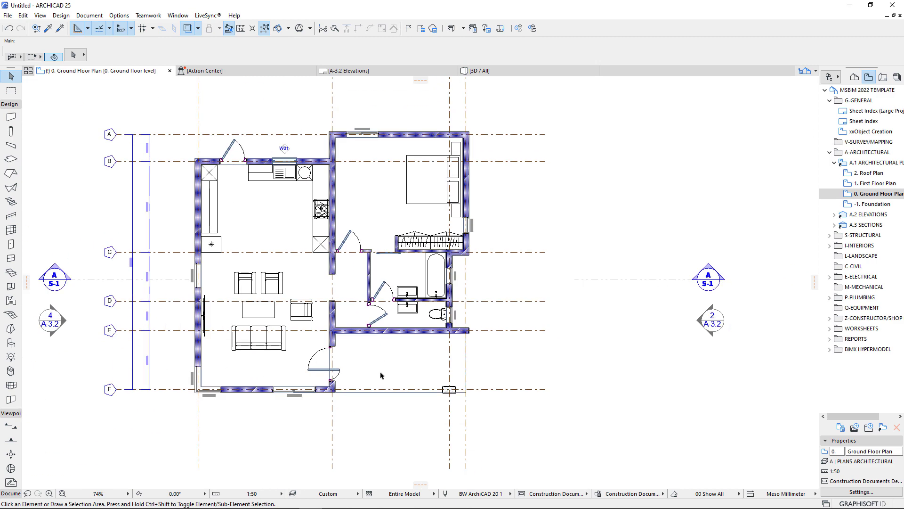
left_click(479, 71)
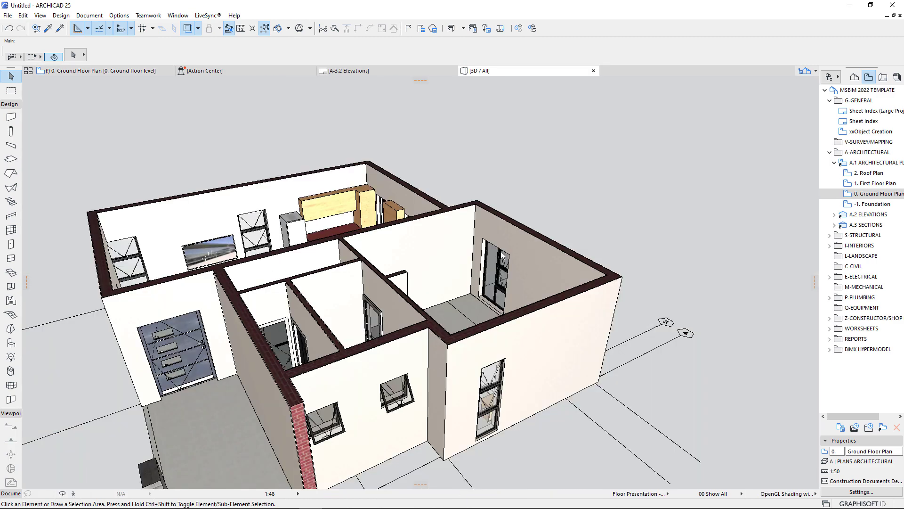
scroll(500, 260, "down", 2)
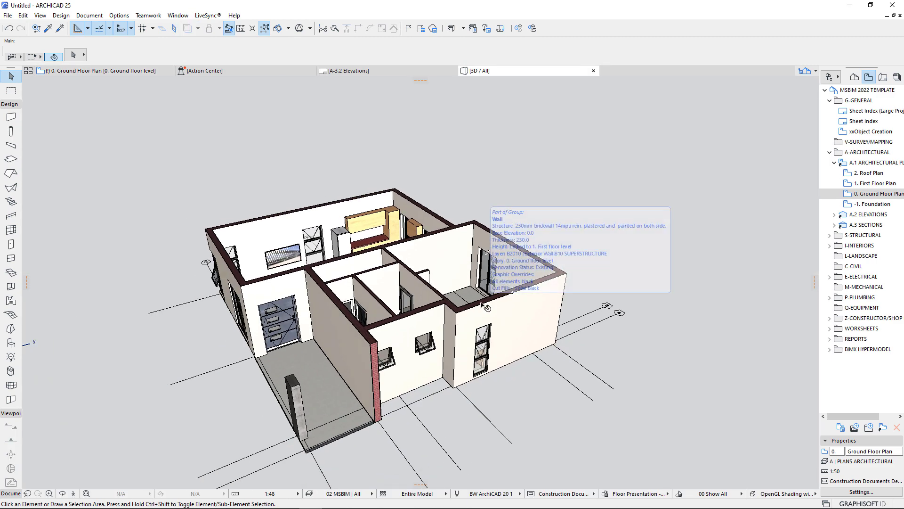
middle_click_drag(482, 305, 412, 325, "shift")
scroll(412, 325, "up", 4)
scroll(412, 325, "up", 3)
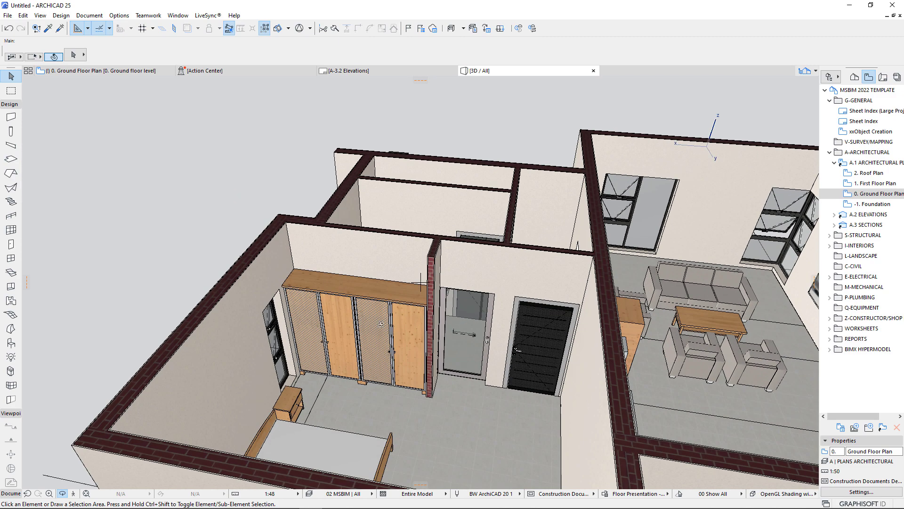
left_click(375, 377)
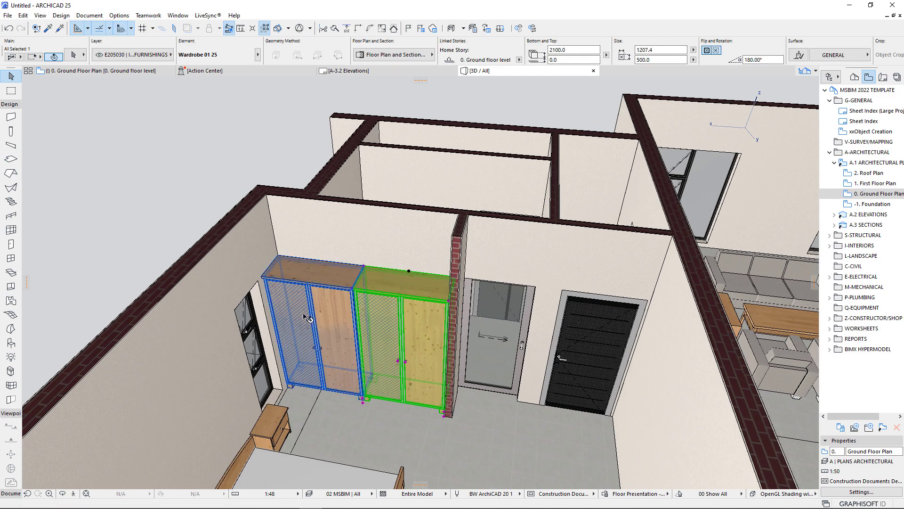
left_click(304, 258, "shift")
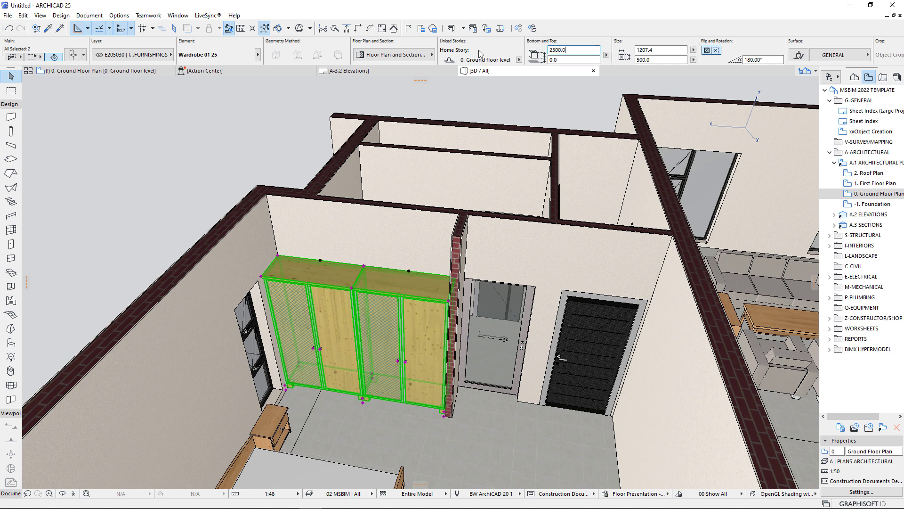
type("2300.0")
key("Return")
key("Escape")
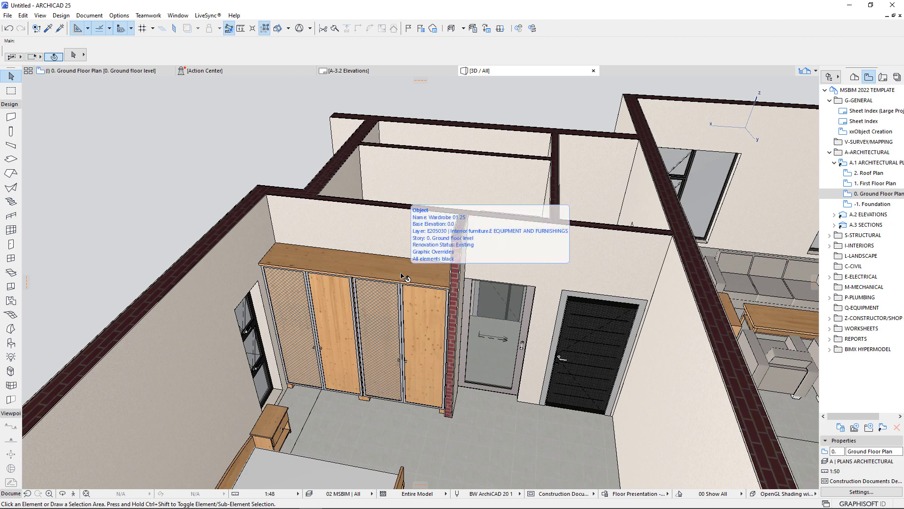
- Override the edge surface of the short brick wall beside the bedroom wardrobes with Generic - Walls Exterior
scroll(379, 272, "down", 4)
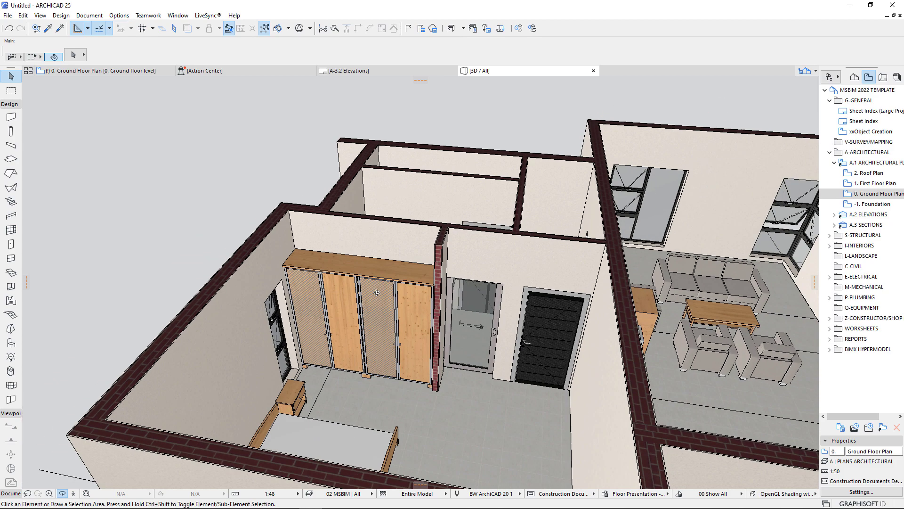
left_click_drag(337, 296, 472, 340)
scroll(342, 324, "up", 5)
scroll(404, 321, "down", 5)
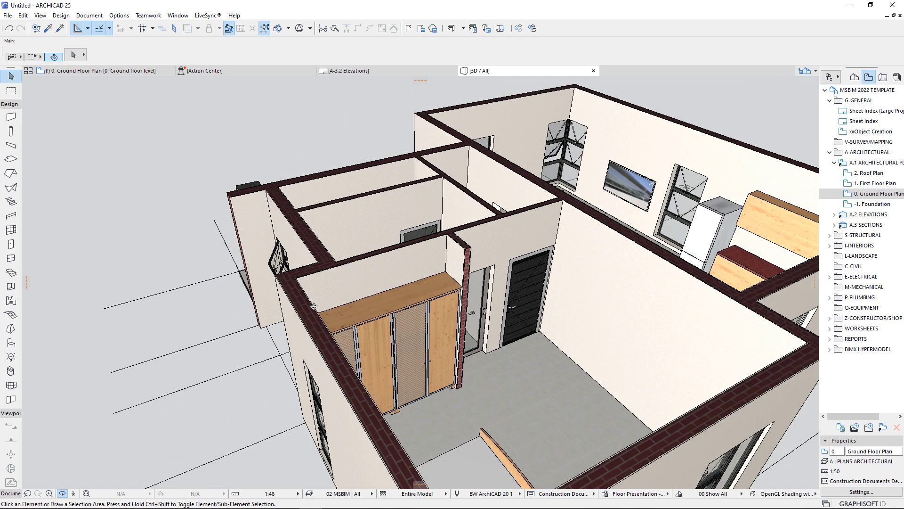
scroll(372, 266, "up", 5)
scroll(373, 266, "up", 2)
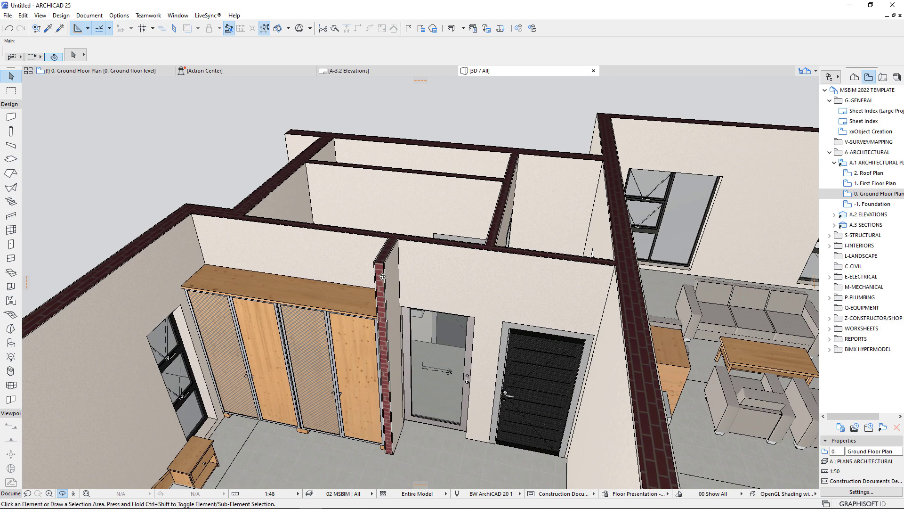
left_click(384, 283)
scroll(379, 283, "up", 2)
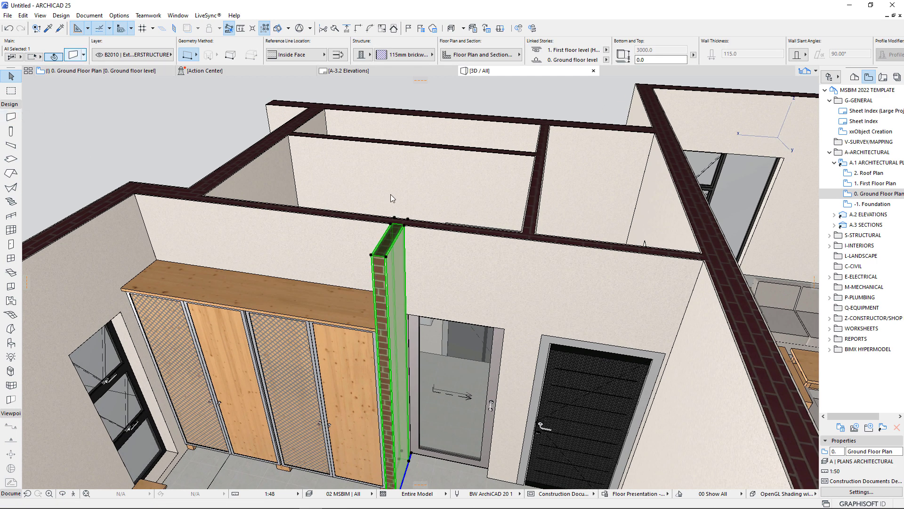
key("ctrl+t")
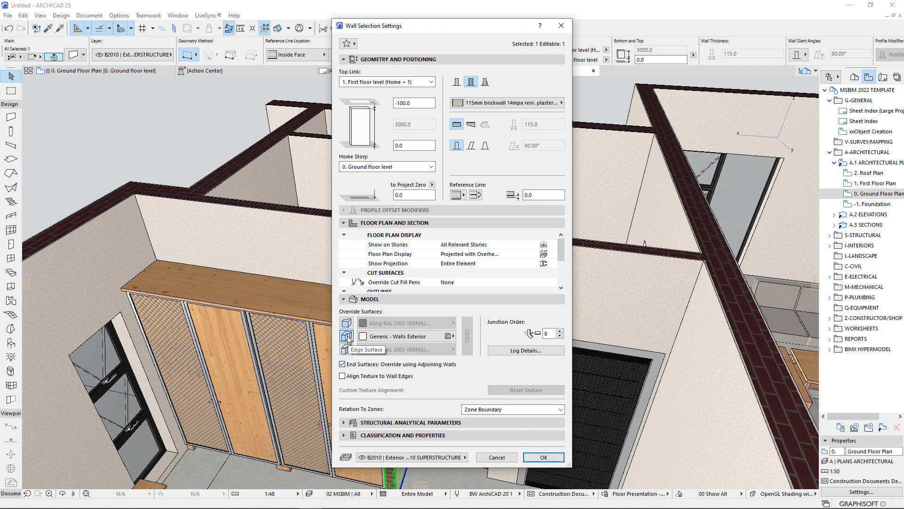
left_click(346, 336)
left_click(544, 457)
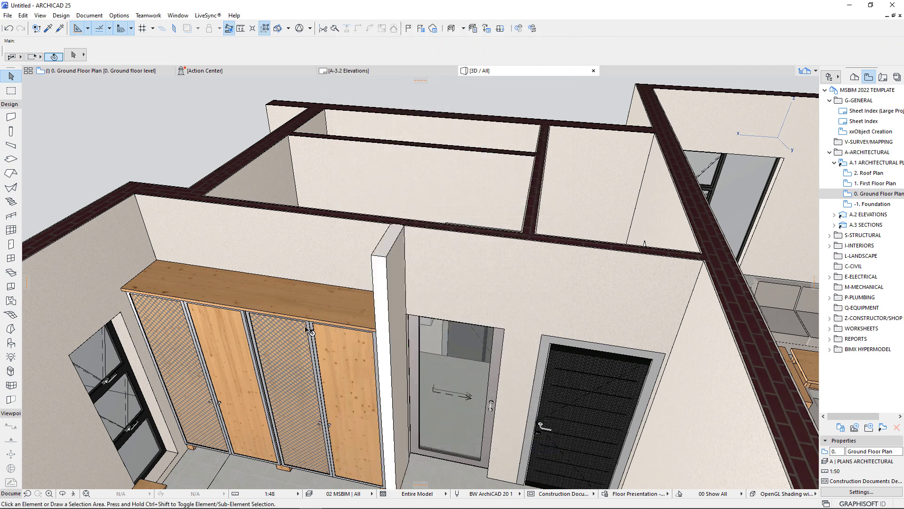
- In the story settings, set the Foundation level's height to next to 690 mm
middle_click_drag(305, 332, 197, 350, "shift")
scroll(183, 363, "down", 5)
middle_click_drag(395, 245, 356, 266, "shift")
scroll(356, 251, "up", 4)
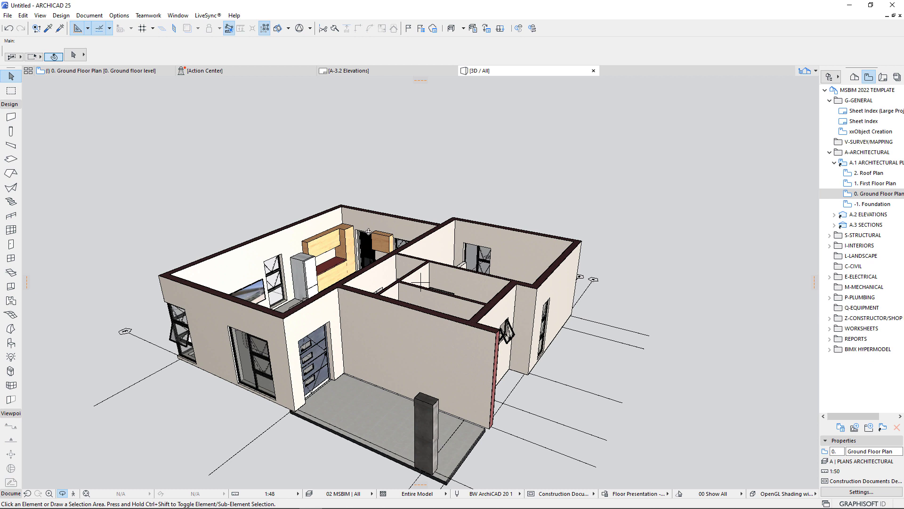
left_click(864, 205)
right_click(865, 204)
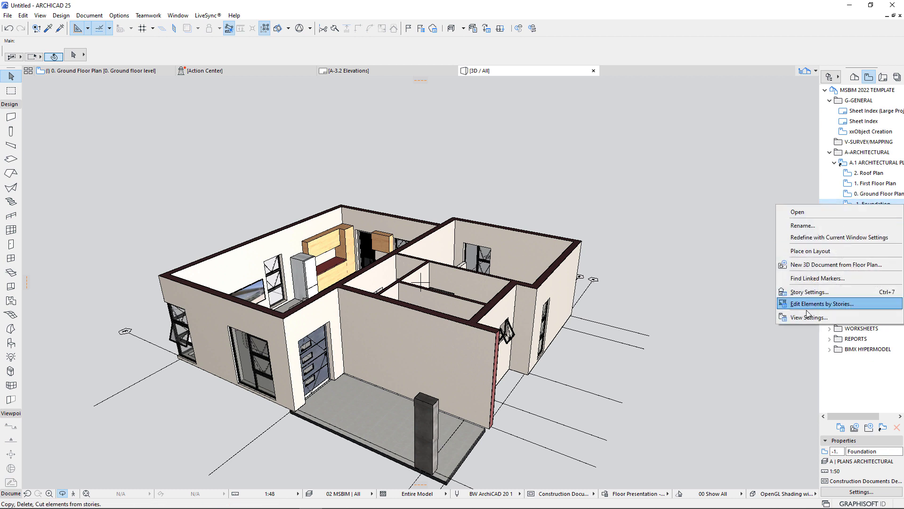
left_click(810, 292)
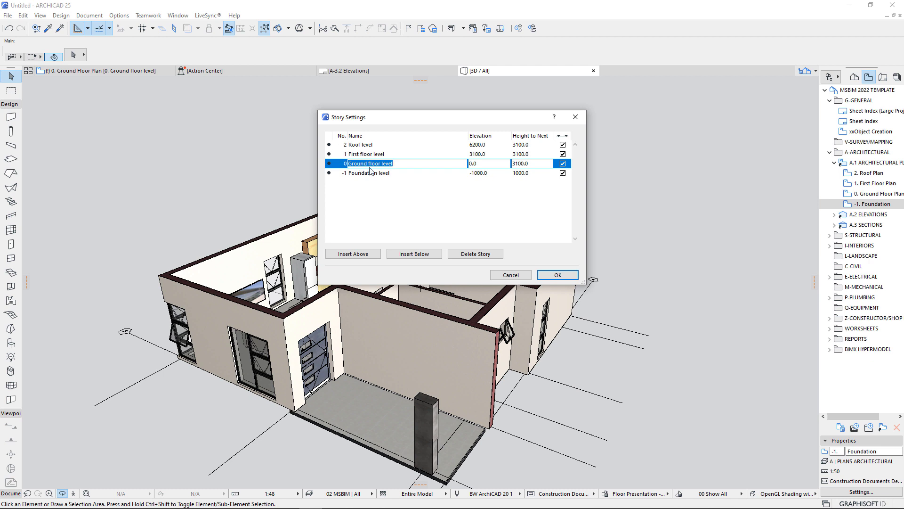
left_click(533, 173)
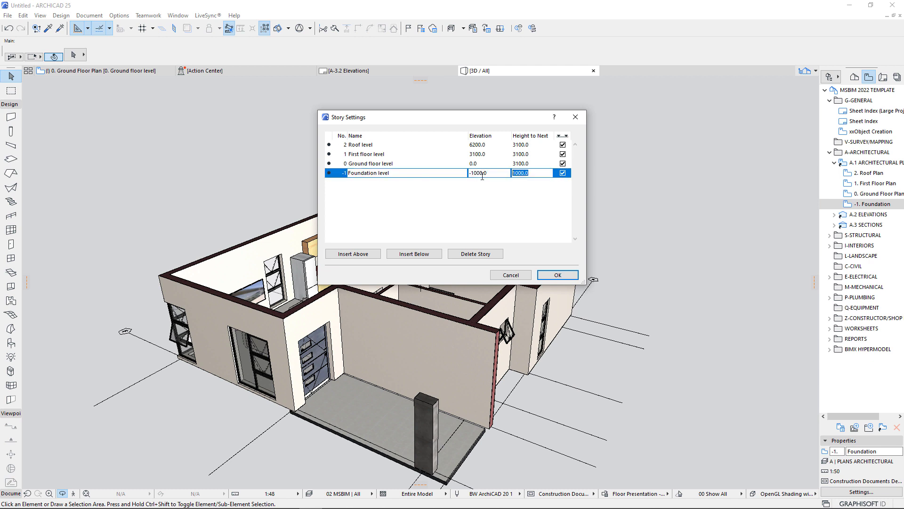
type("690")
key("Return")
left_click(558, 275)
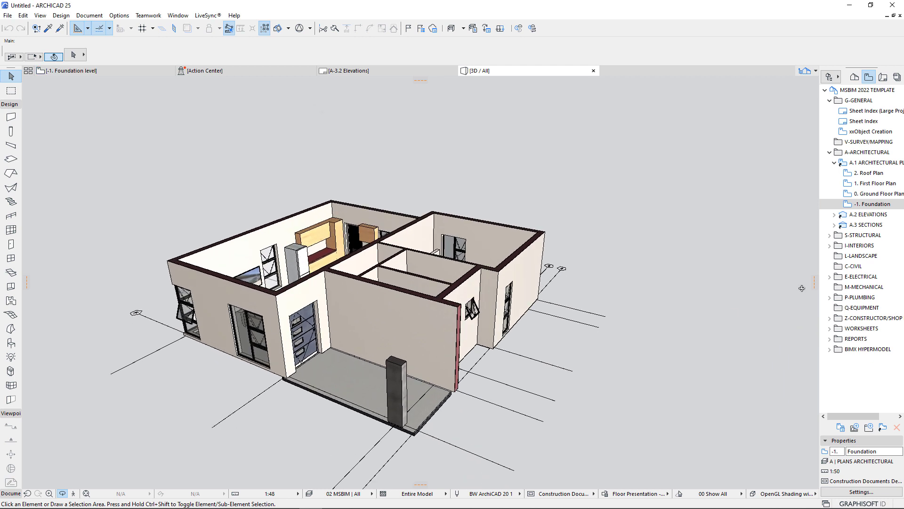
- On the Foundation plan, activate the Beam tool and assign it the Footing complex profile
double_click(869, 204)
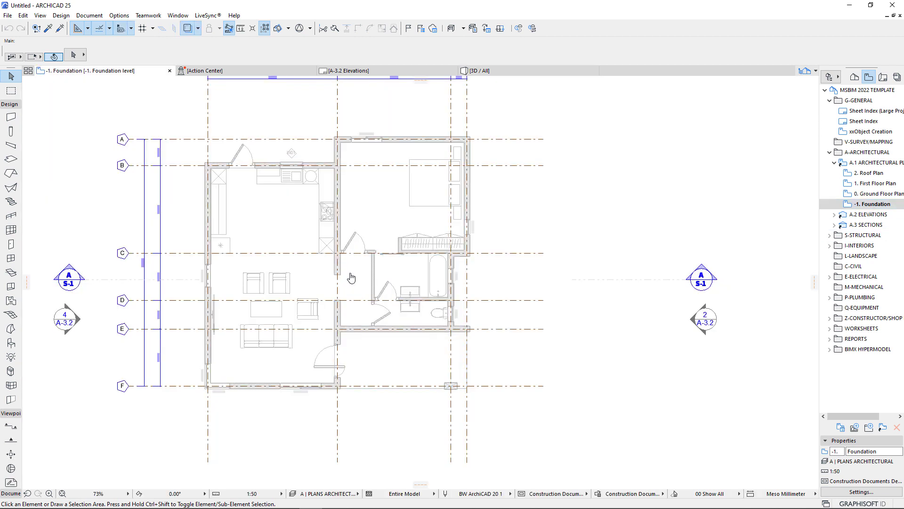
scroll(201, 224, "up", 3)
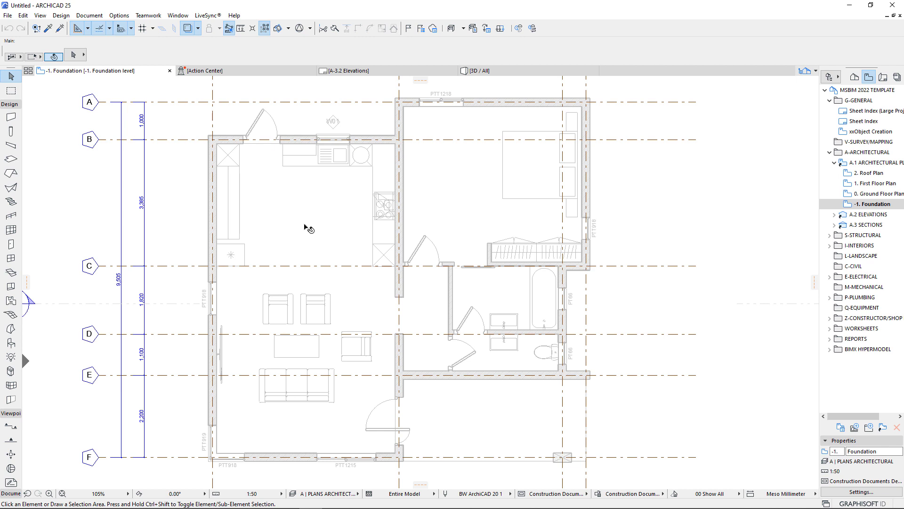
left_click(119, 15)
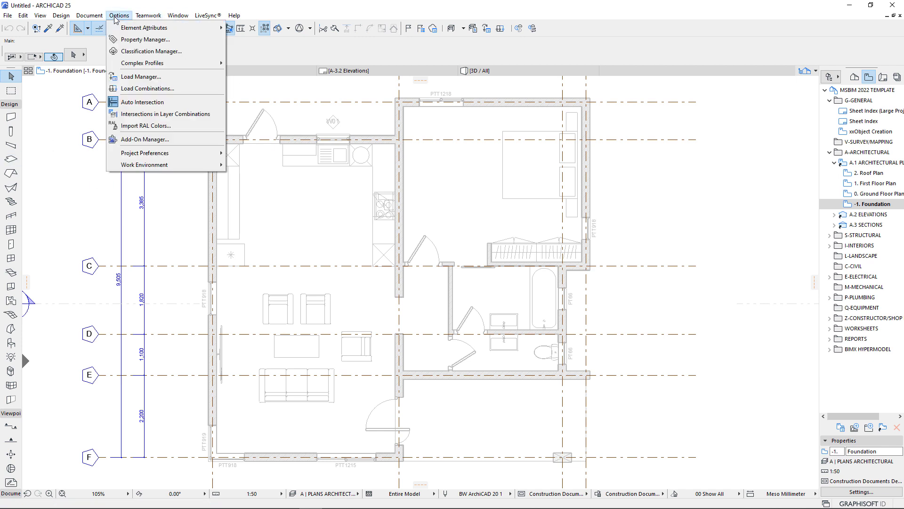
left_click(10, 147)
left_click(10, 146)
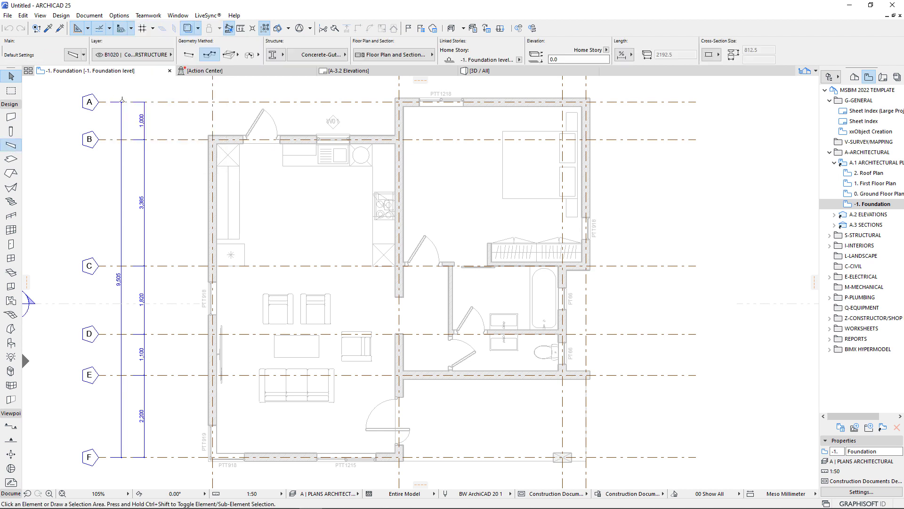
left_click(307, 55)
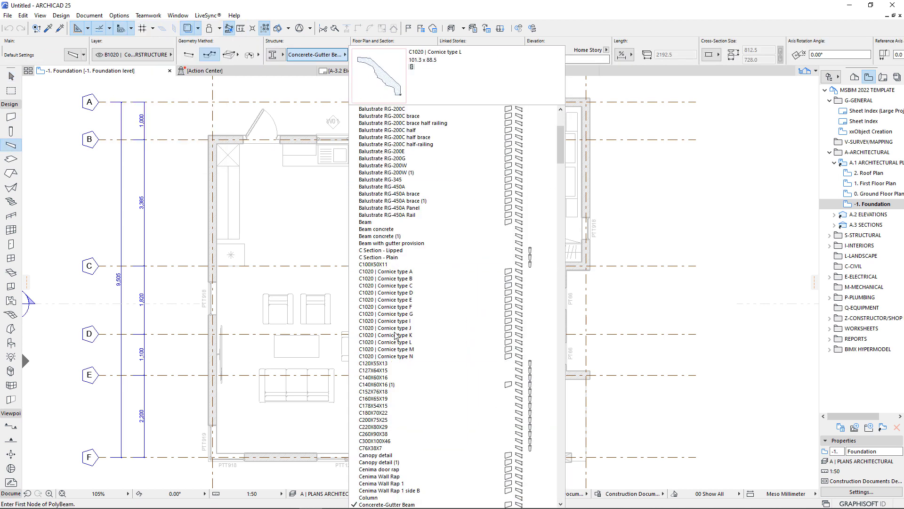
scroll(394, 320, "down", 3)
scroll(395, 320, "down", 8)
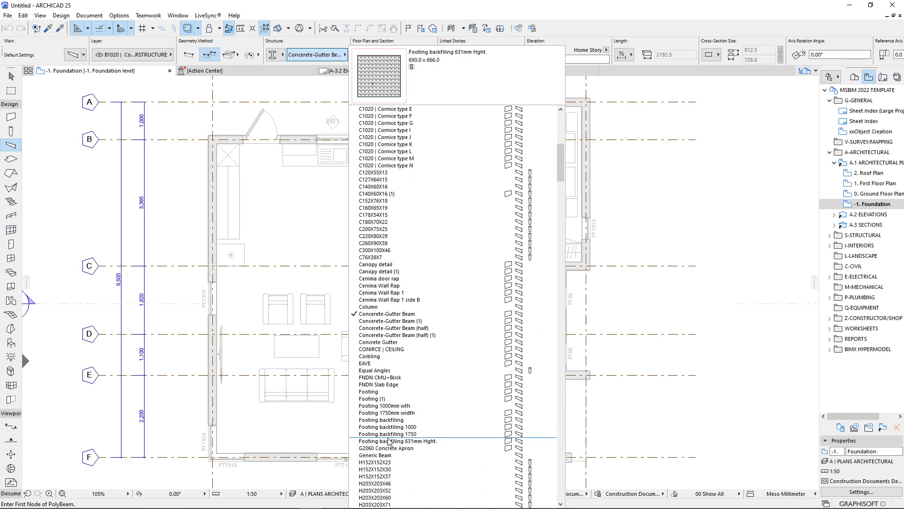
left_click(369, 392)
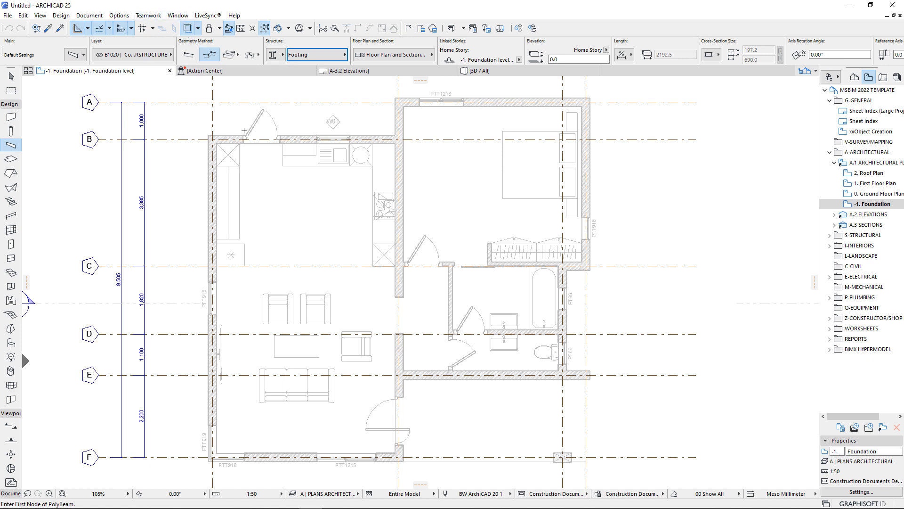
- Open the Footing complex profile for editing in the Profile Manager
left_click(116, 17)
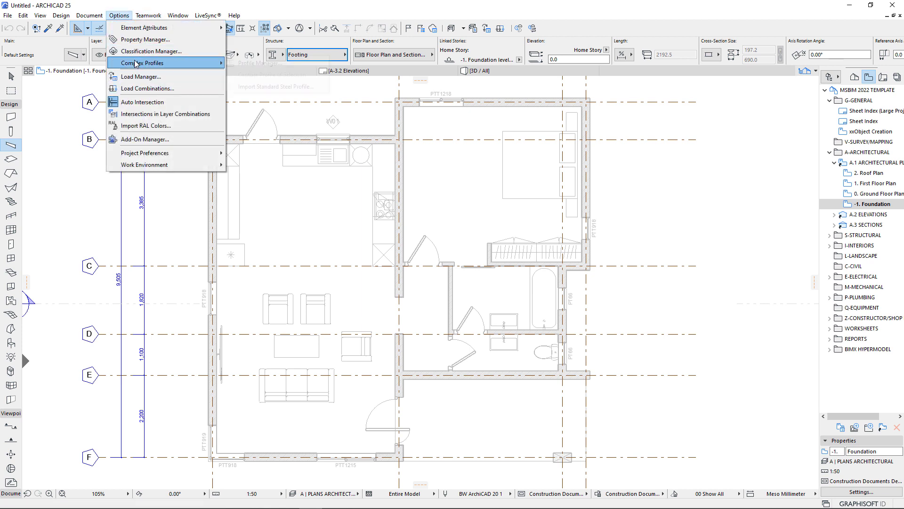
mouse_move(150, 63)
left_click(254, 65)
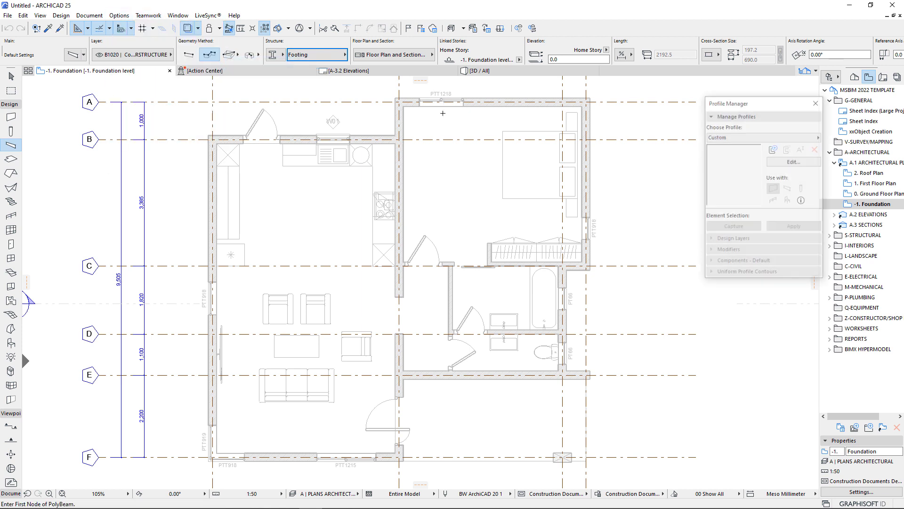
left_click(711, 138)
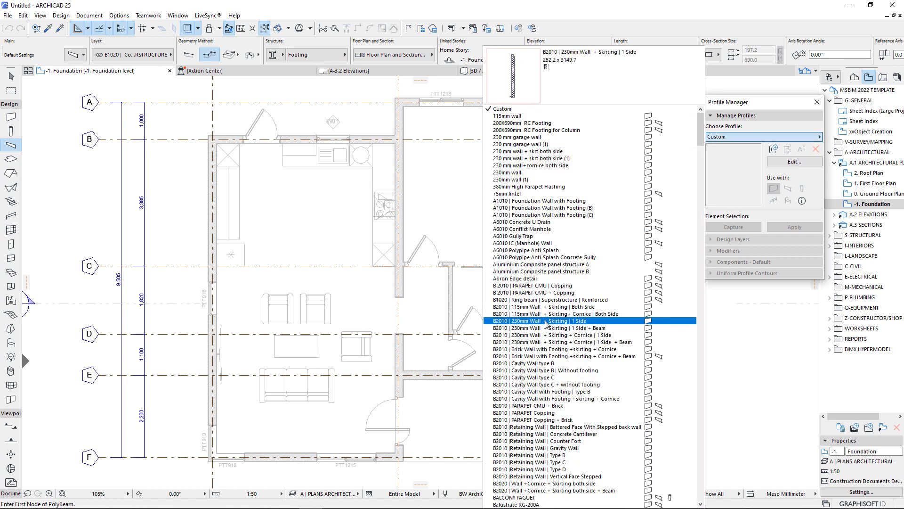
scroll(537, 423, "down", 15)
scroll(533, 437, "down", 1)
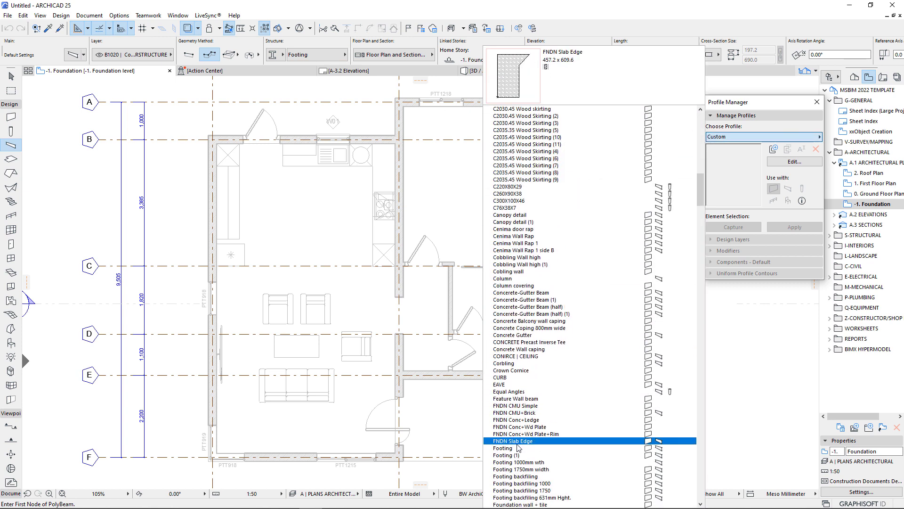
left_click(518, 448)
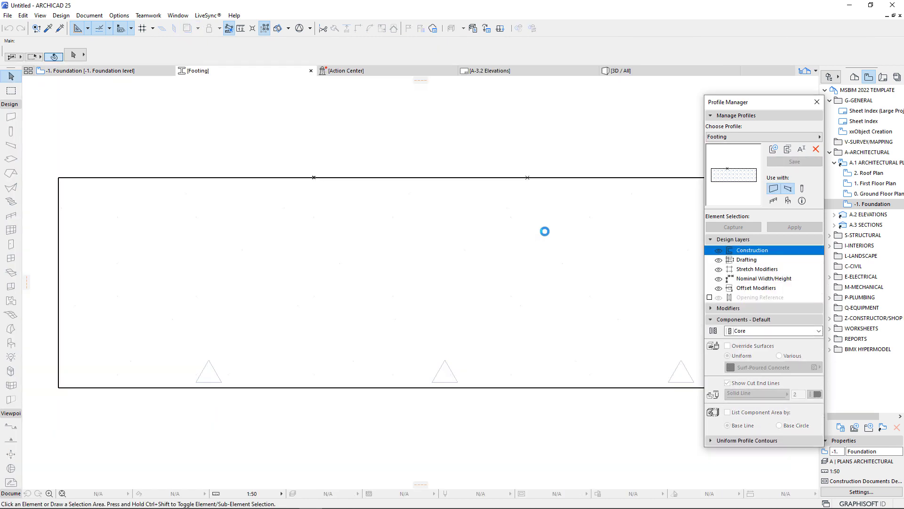
- Move the footing rectangle horizontally so the middle of its upper edge sits on the profile origin
scroll(185, 268, "down", 1)
scroll(185, 269, "down", 2)
left_click(340, 261)
scroll(239, 210, "up", 3)
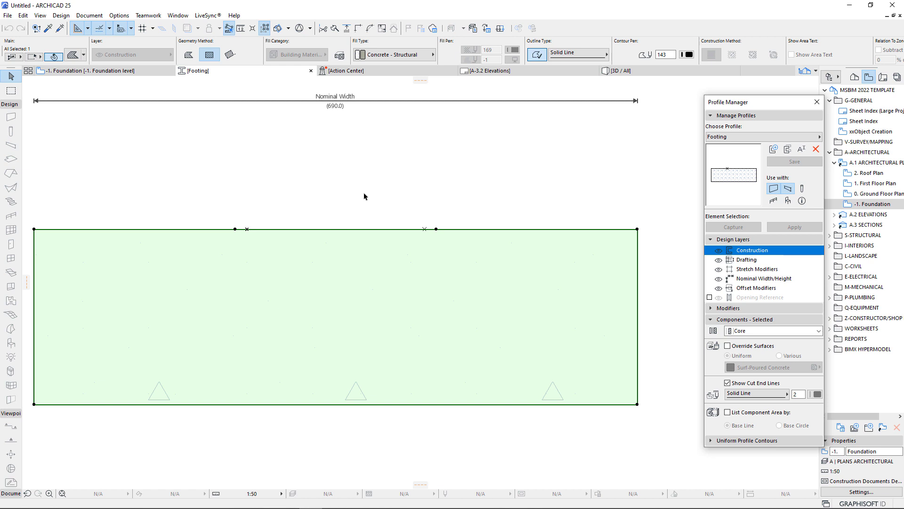
scroll(214, 217, "up", 2)
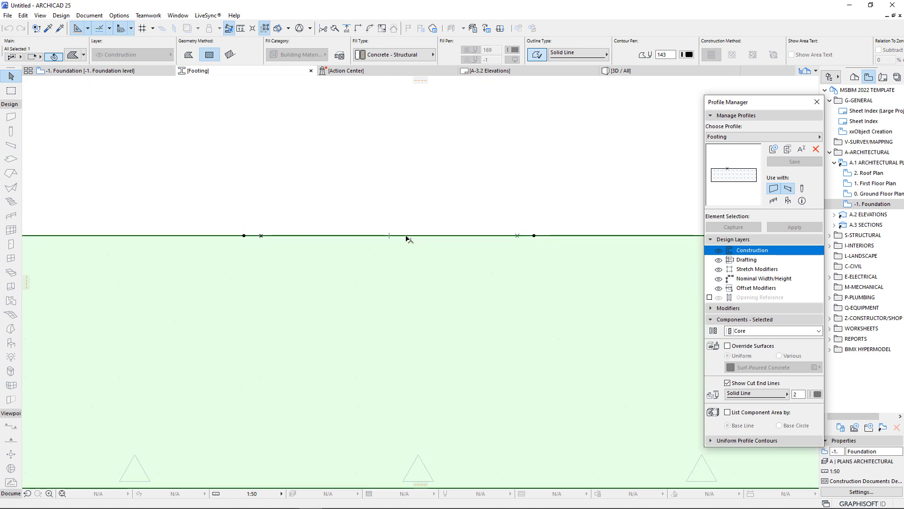
scroll(381, 234, "down", 1)
scroll(381, 234, "down", 2)
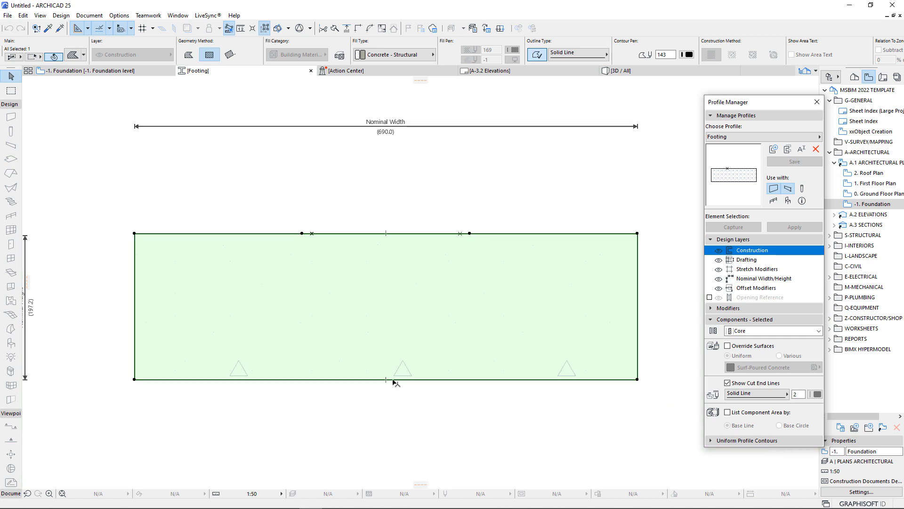
left_click(386, 379)
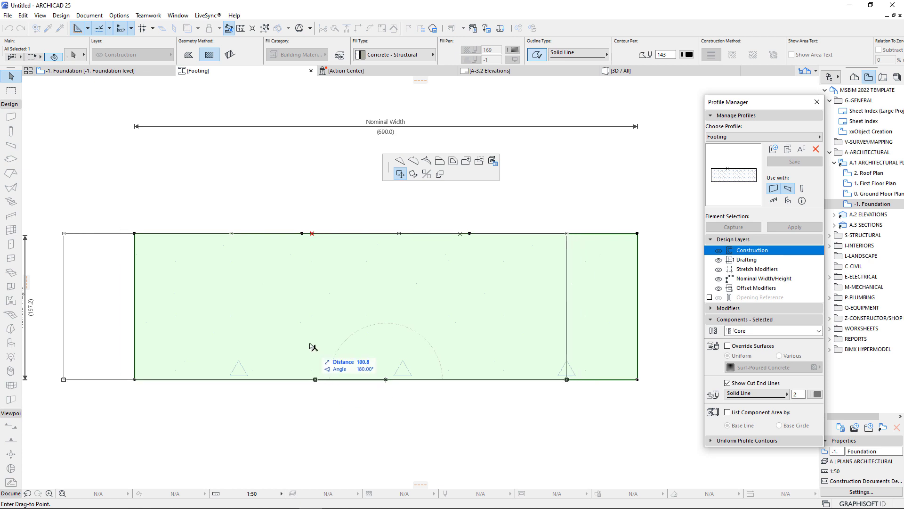
left_click(311, 234)
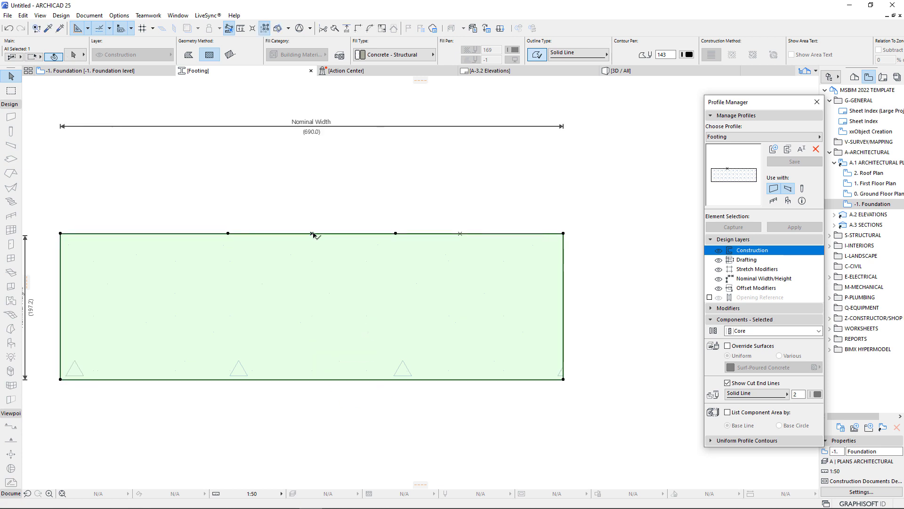
left_click(401, 204)
scroll(371, 334, "down", 2)
scroll(330, 273, "up", 3)
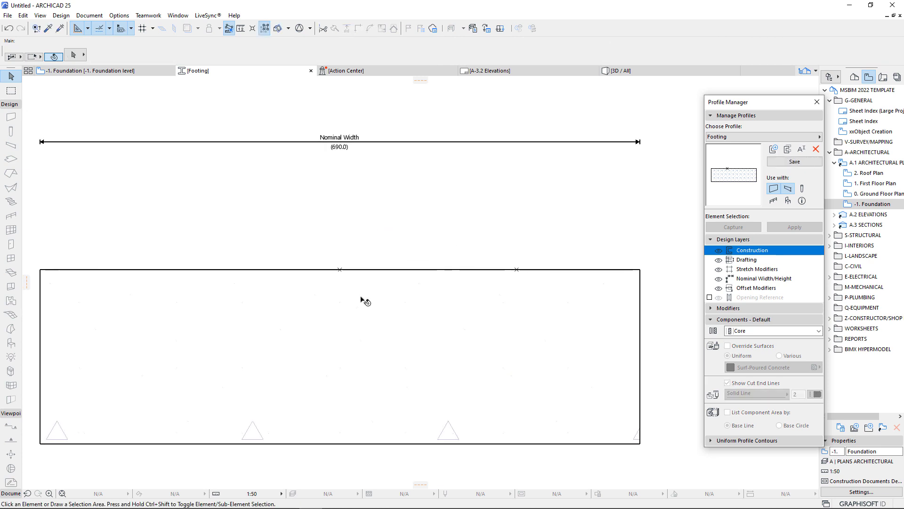
left_click(435, 276)
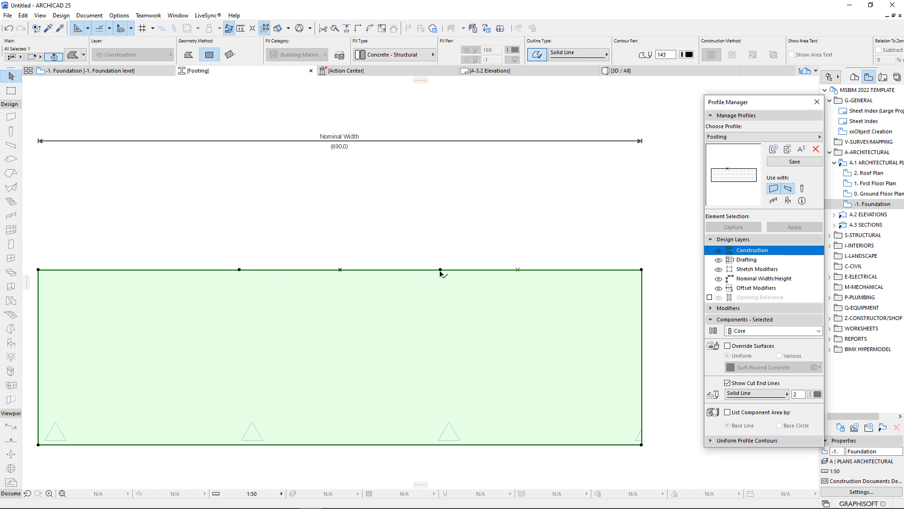
scroll(336, 405, "down", 2)
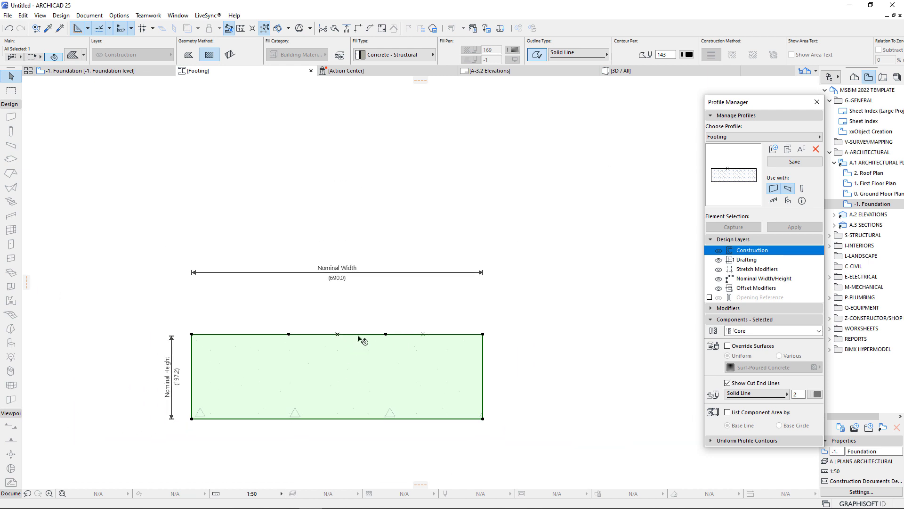
key("Escape")
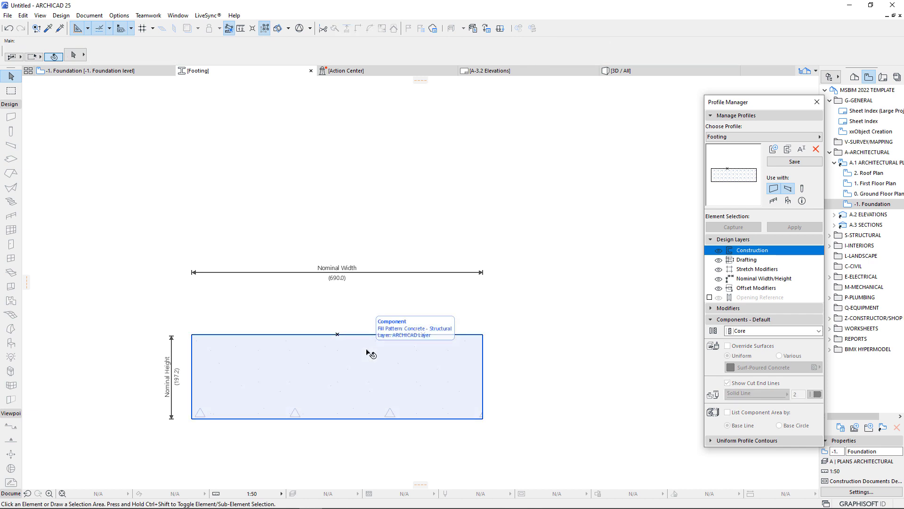
- Offset the middle segment of the footing's upper edge upward by 690 mm to form a foundation wall stem
scroll(360, 348, "up", 2)
left_click(360, 349)
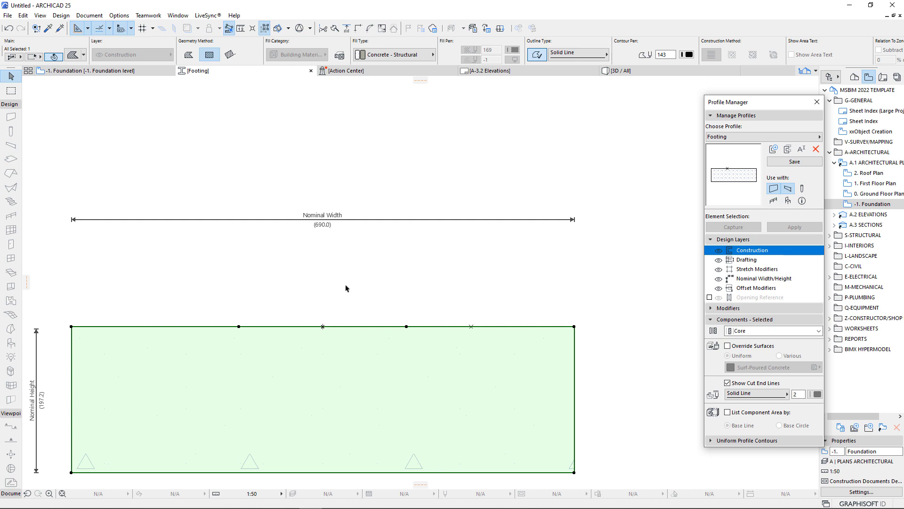
left_click(362, 326)
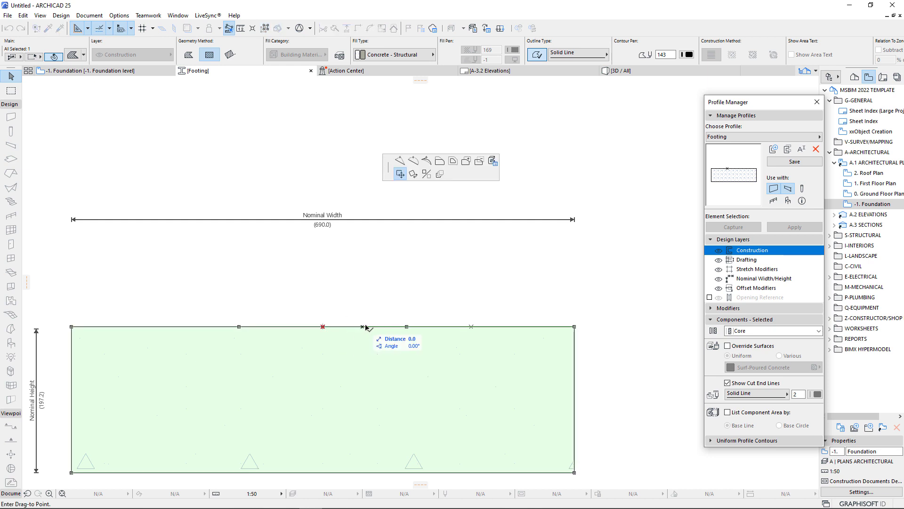
left_click(439, 161)
scroll(380, 282, "down", 4)
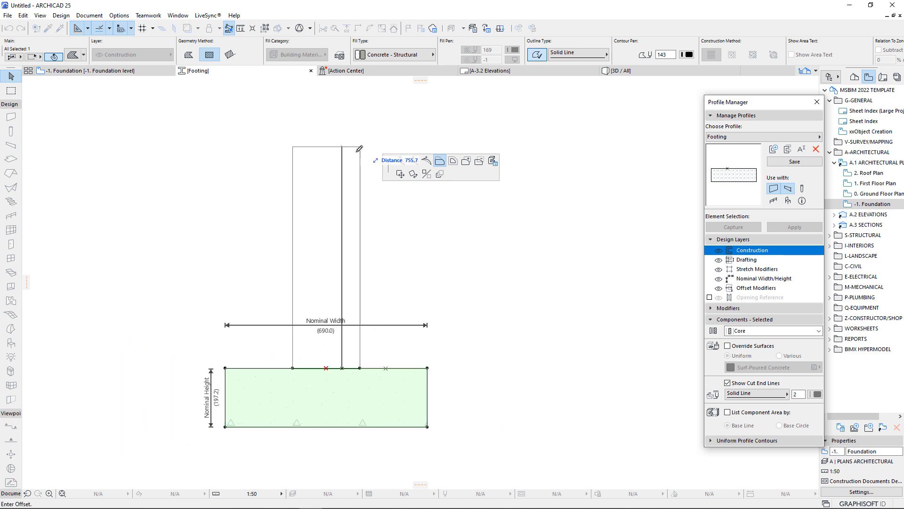
type("690.")
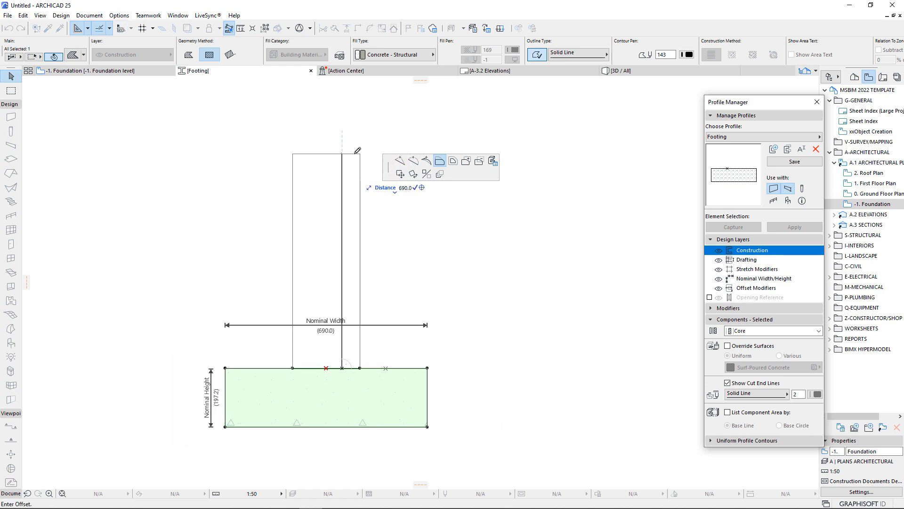
type("0")
key("Return")
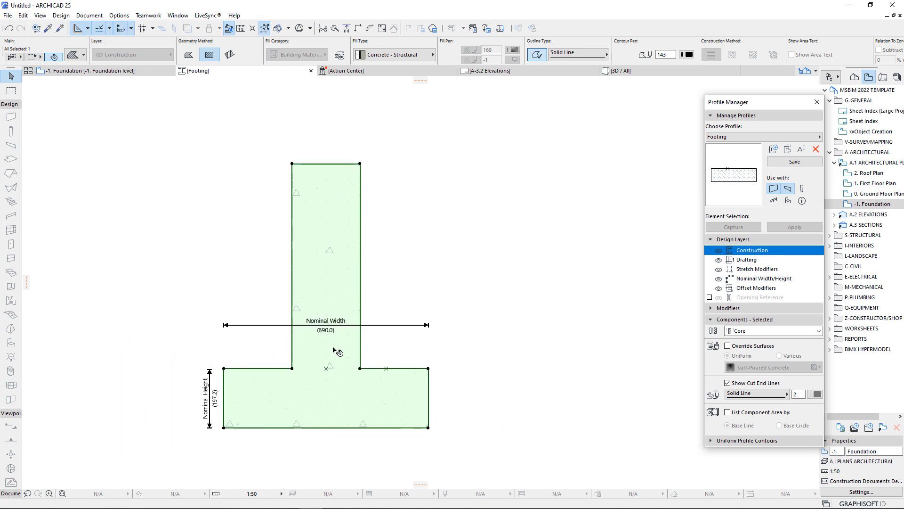
- Reposition the Nominal Width dimension above the stem of the footing profile
scroll(306, 380, "up", 3)
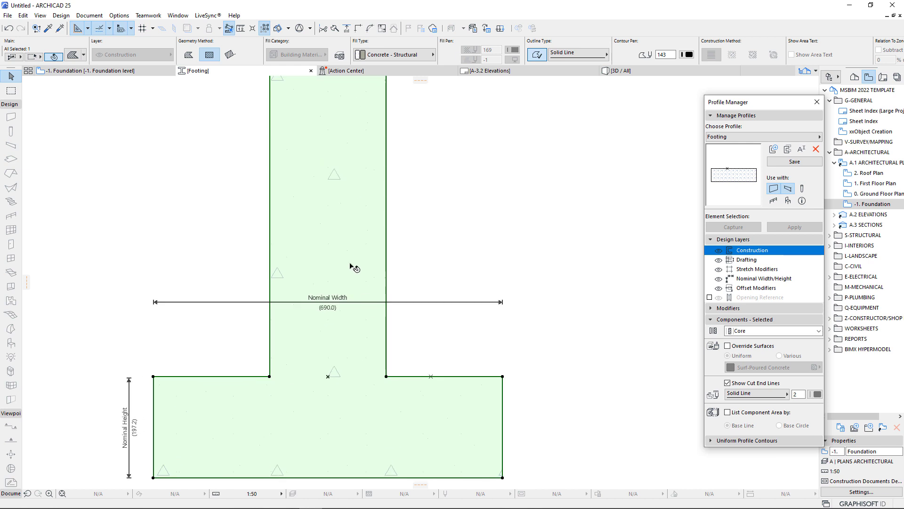
scroll(328, 376, "down", 1)
left_click(397, 316)
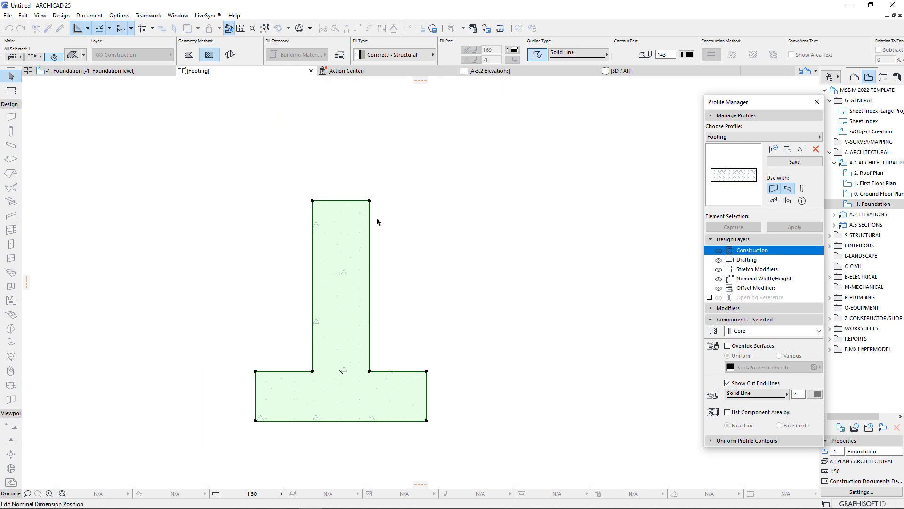
left_click(379, 184)
- Separate the foundation wall stem from the footing by subtracting a thin rectangular hole just above their junction
scroll(328, 361, "up", 4)
left_click(425, 354)
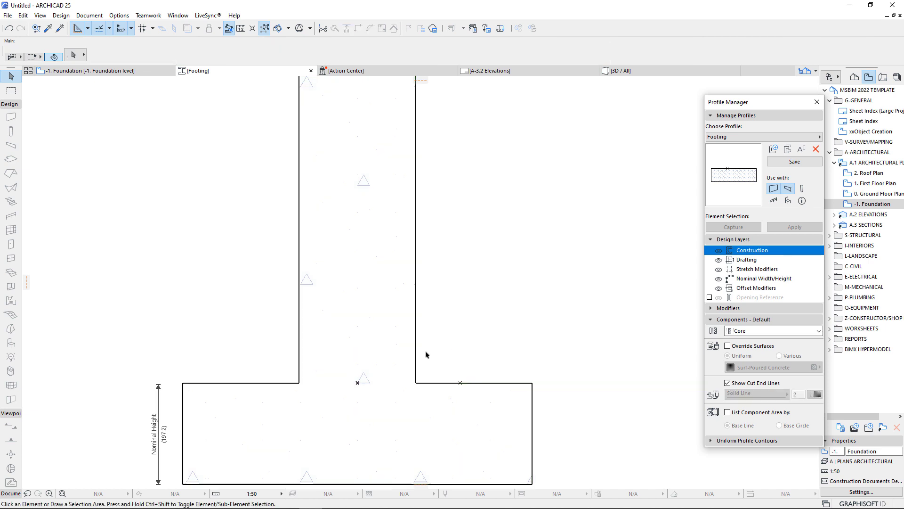
left_click(312, 428)
left_click(299, 382)
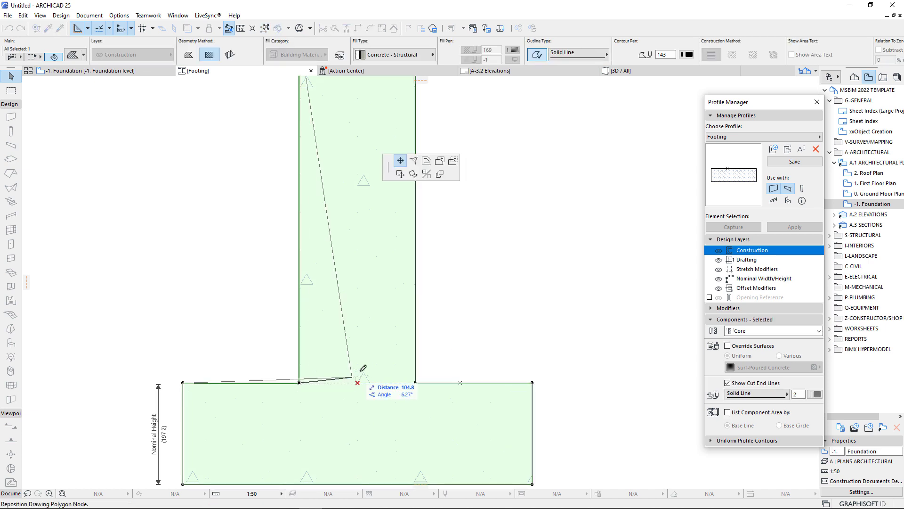
left_click(452, 161)
left_click(299, 382)
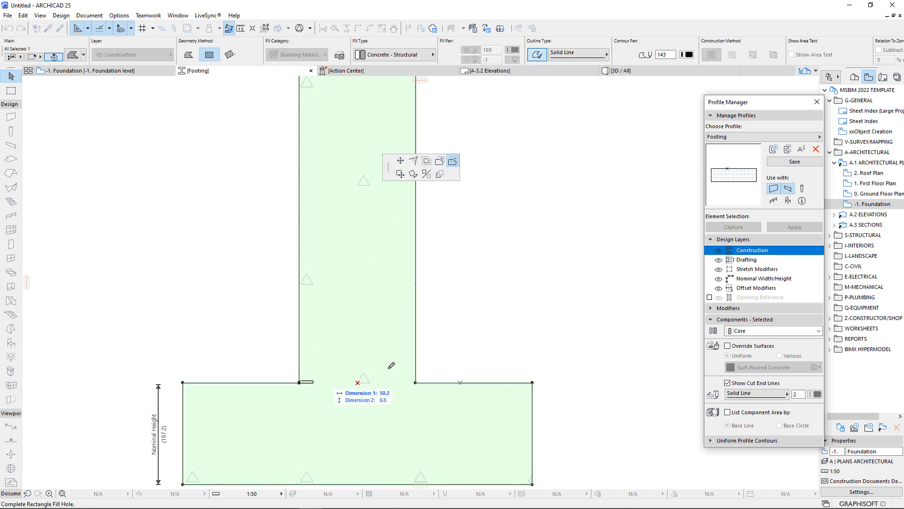
left_click(431, 357)
- Move the leftover node on the footing's upper edge onto the stem's corner line, and extend the stem's lower edge down to the footing
scroll(429, 372, "up", 3)
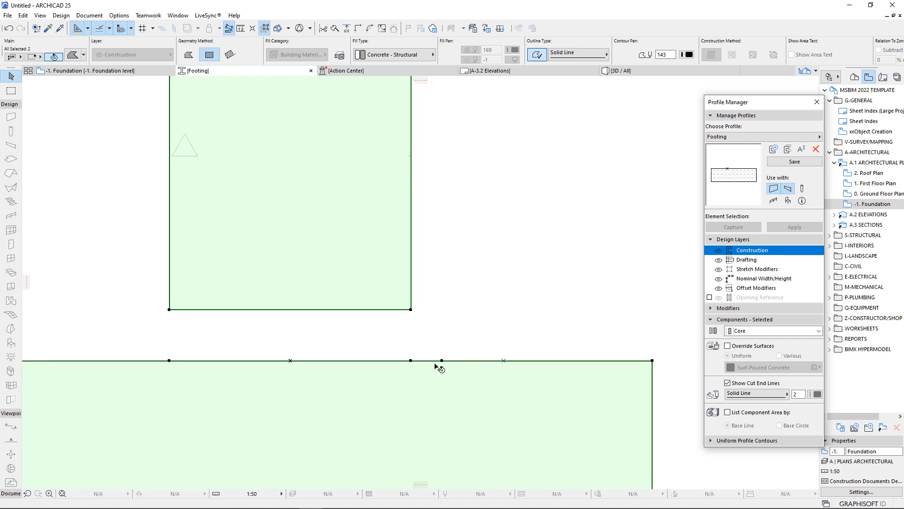
left_click(442, 360)
left_click(411, 191)
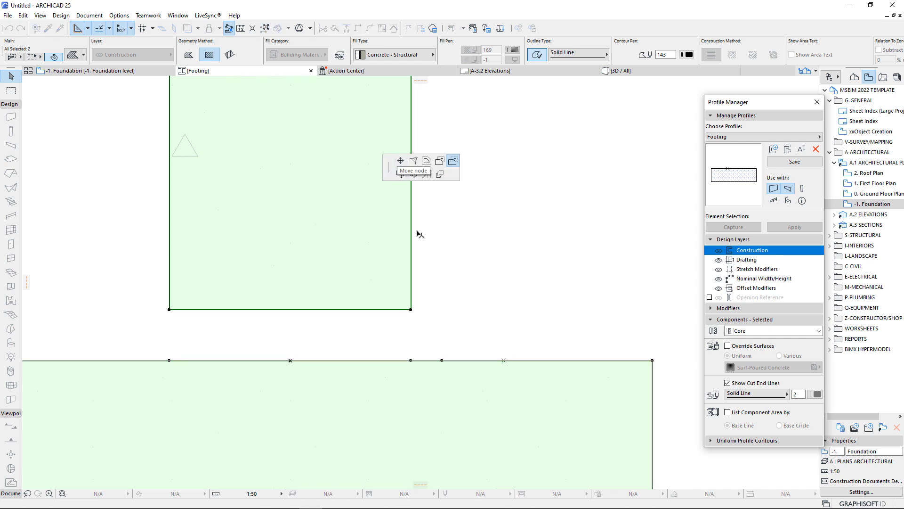
left_click(399, 162)
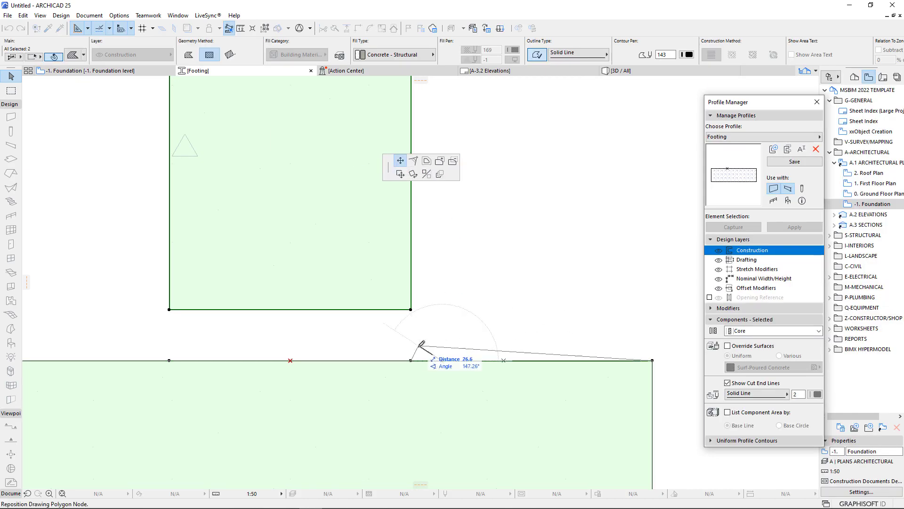
left_click(410, 360)
left_click(346, 310)
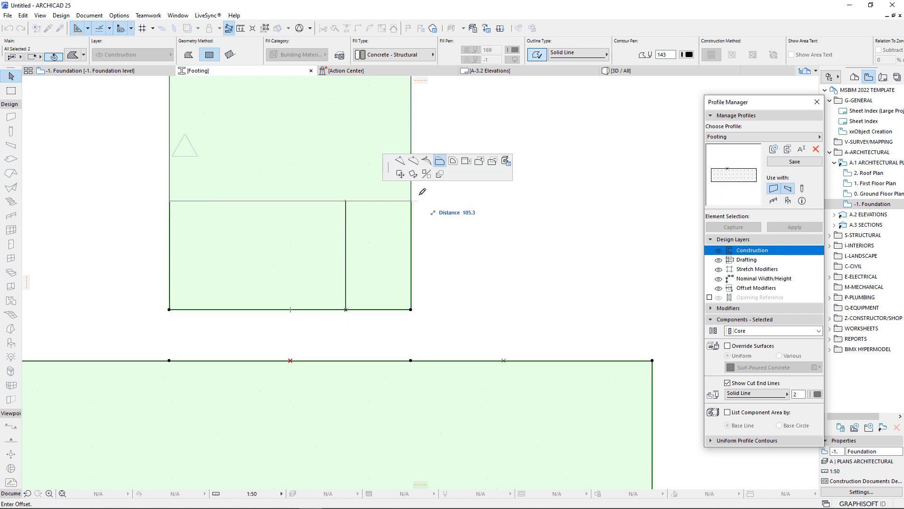
left_click(411, 360)
left_click(453, 306)
scroll(345, 399, "down", 4)
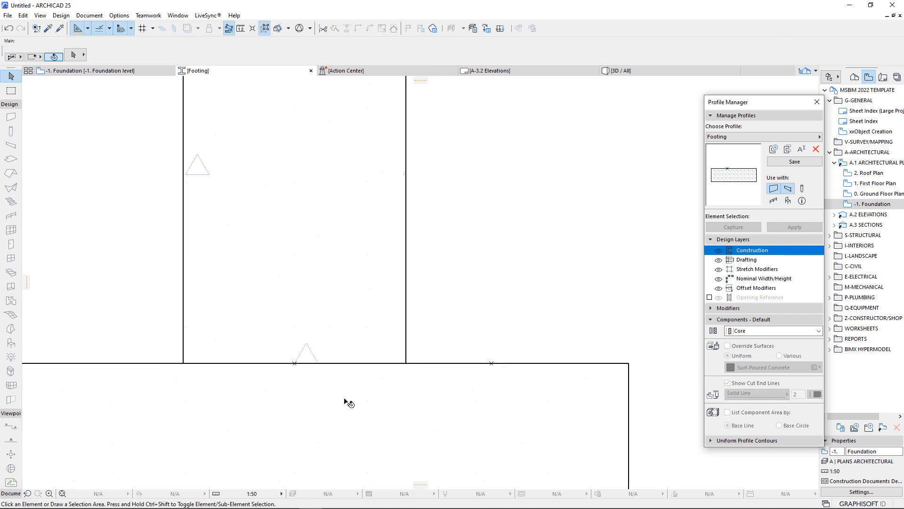
- Assign the ST-02 230mm Brick -Foundation building material to the stem of the profile
left_click(328, 246)
left_click(408, 59)
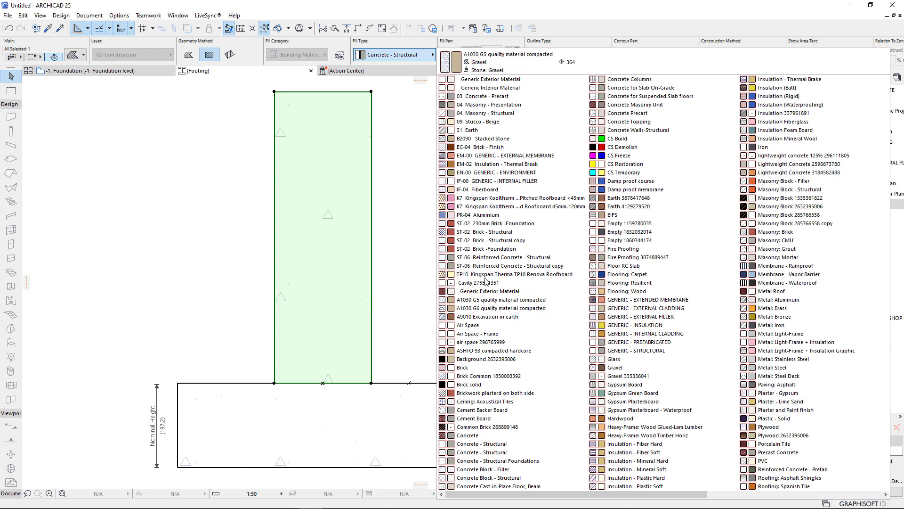
left_click(494, 227)
key("Escape")
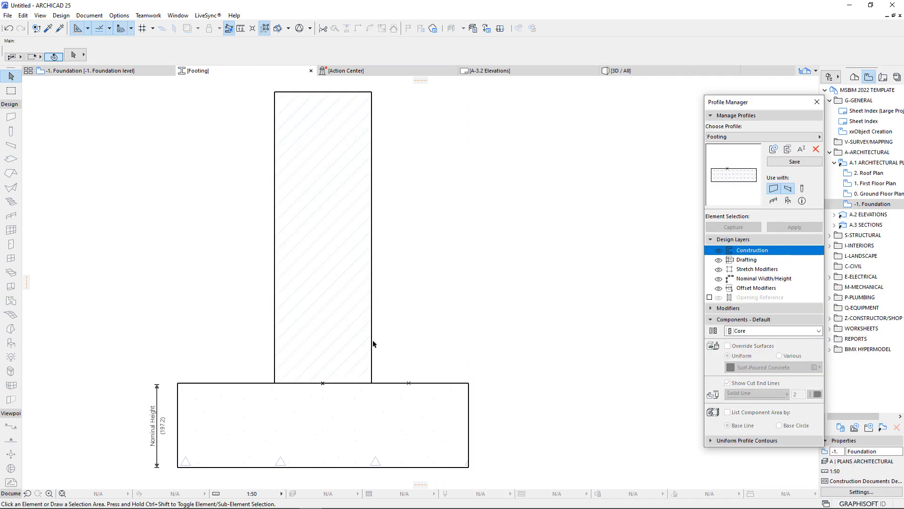
- Remove the stray hotspot from the footing's upper edge beside the stem and save the Footing profile
scroll(341, 365, "down", 2)
left_click(335, 392)
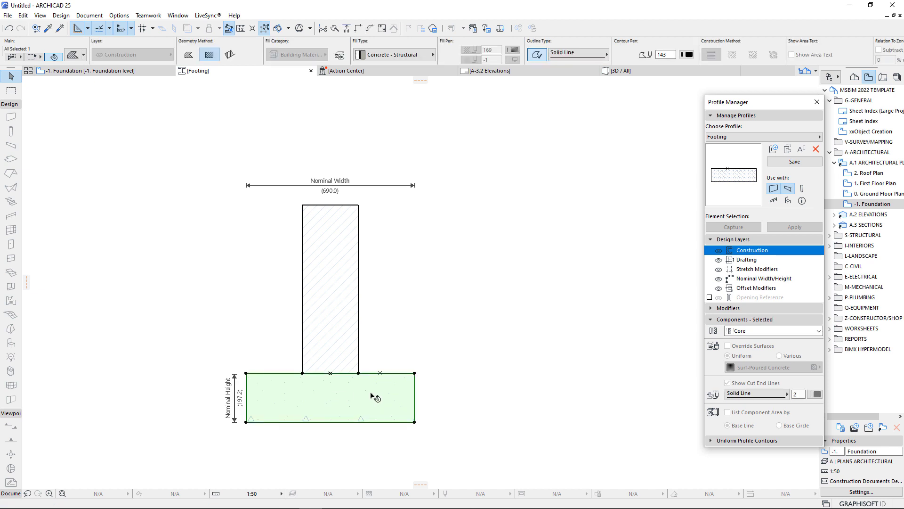
scroll(366, 389, "up", 3)
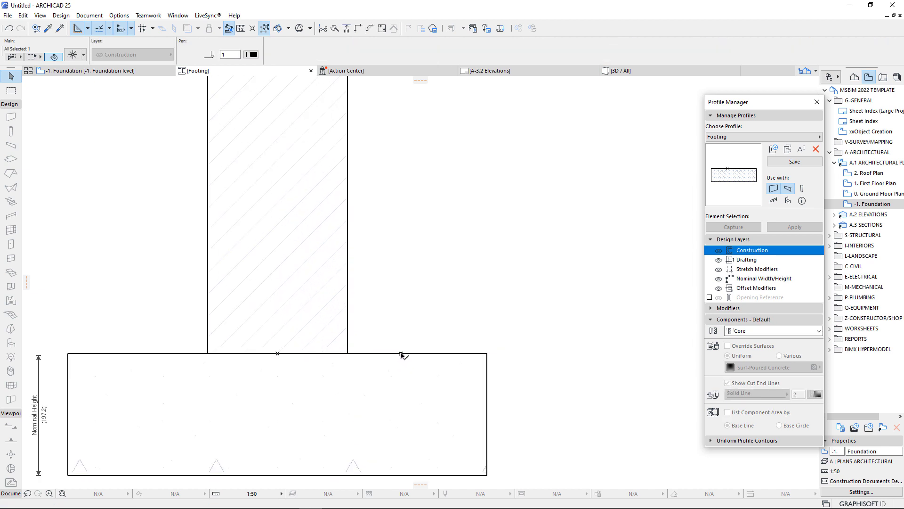
left_click(401, 353)
left_click(347, 353)
key("Escape")
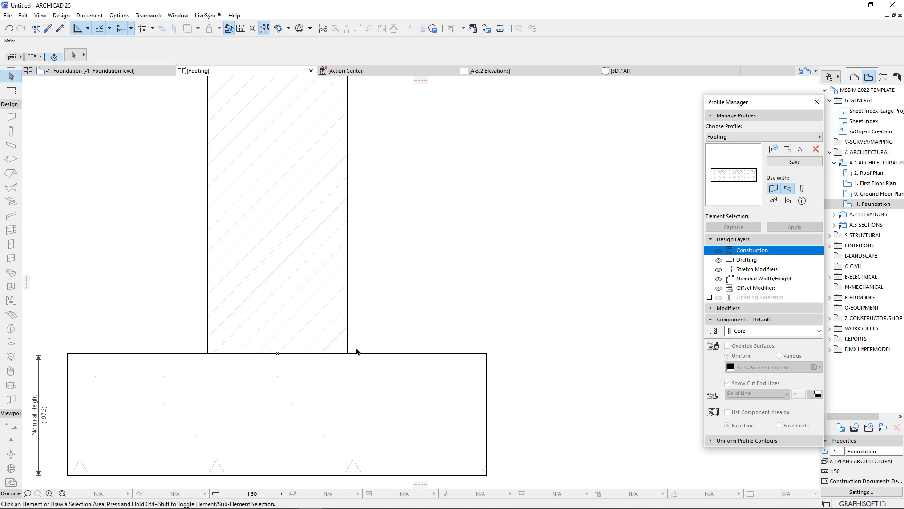
scroll(300, 393, "down", 5)
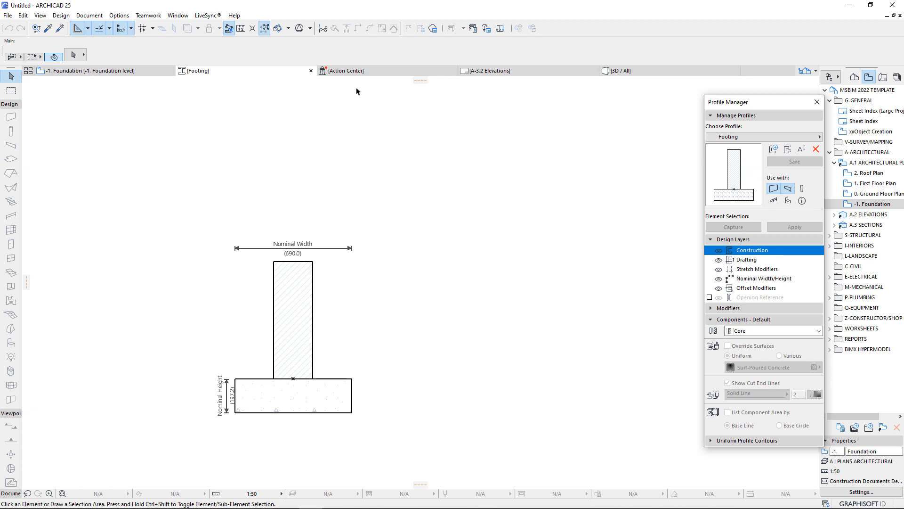
- On the Foundation plan, run a chained Footing-profile beam from the outer wall corner on grid line B along the kitchen wall to the bedroom wall
left_click(165, 72)
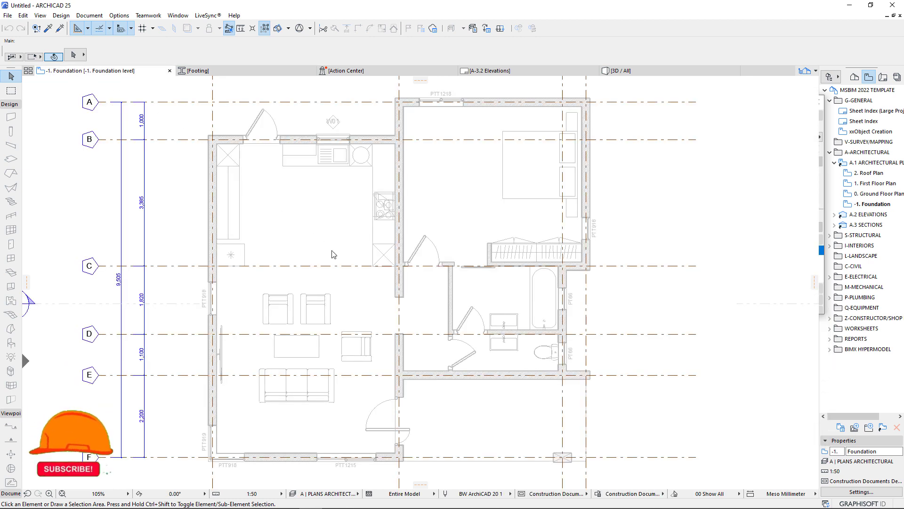
scroll(331, 253, "down", 3)
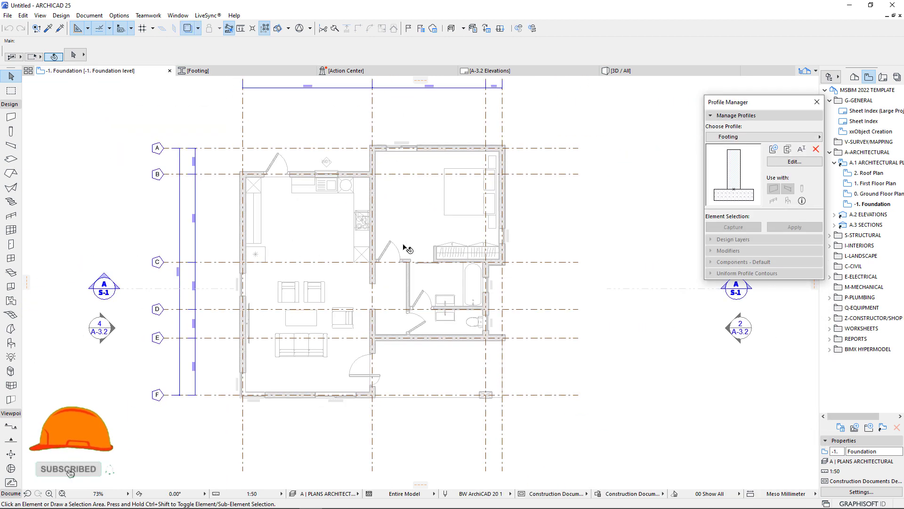
scroll(404, 245, "up", 3)
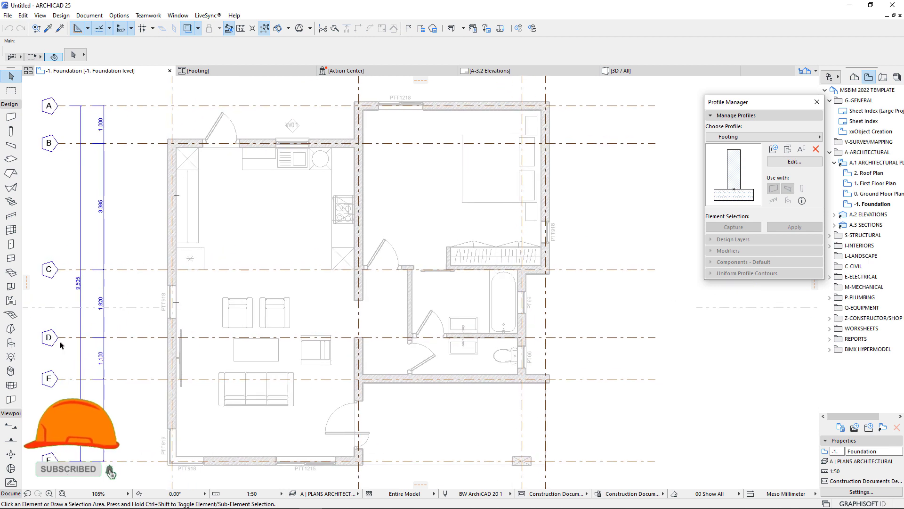
left_click(11, 144)
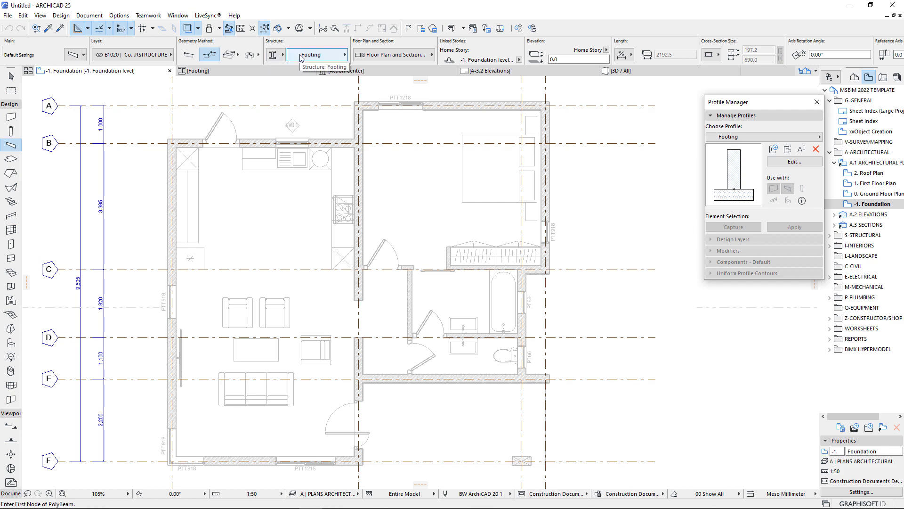
scroll(163, 125, "up", 4)
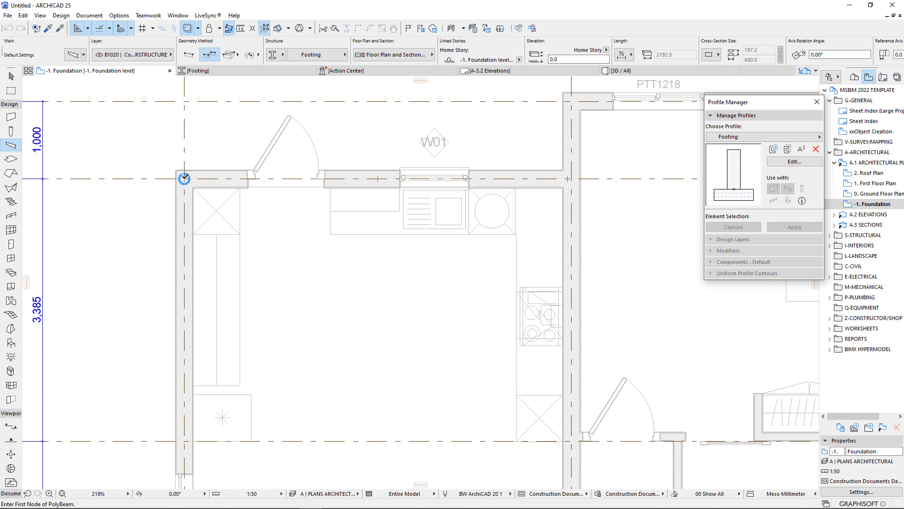
left_click(184, 179)
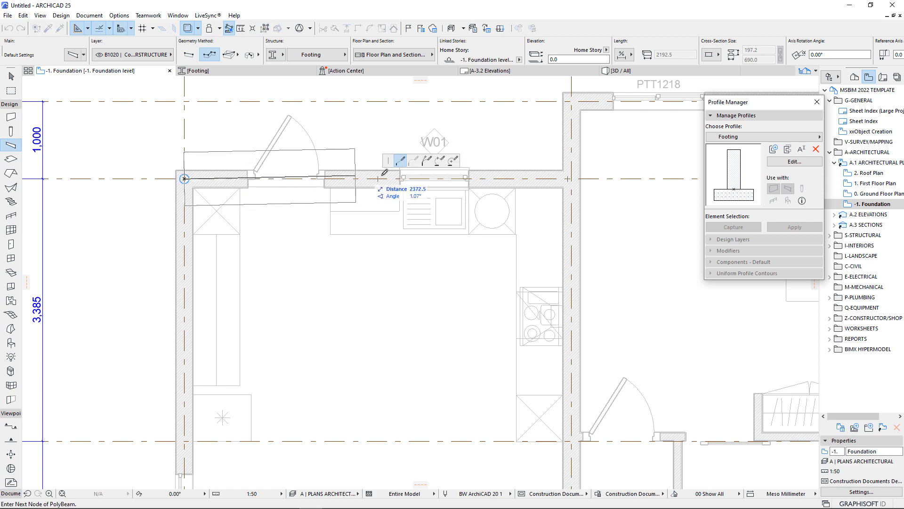
scroll(263, 228, "down", 4)
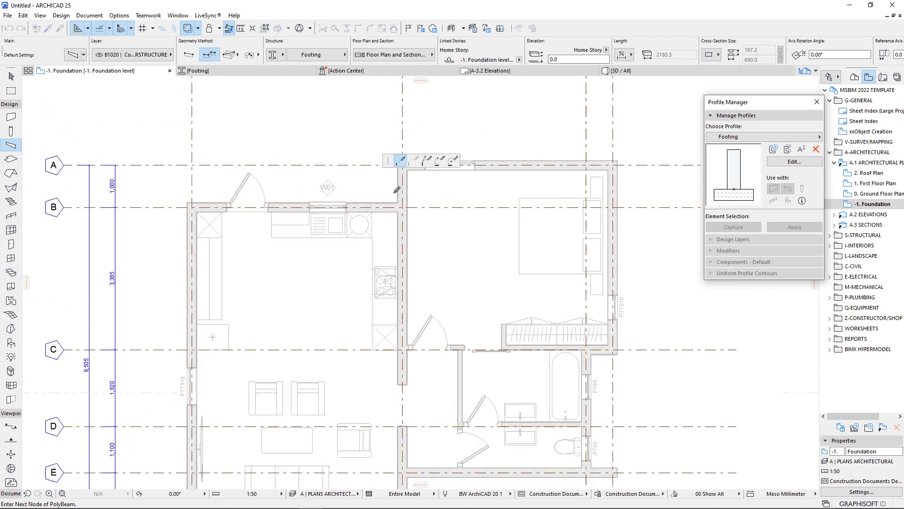
scroll(398, 189, "up", 5)
double_click(416, 221)
left_click(413, 225)
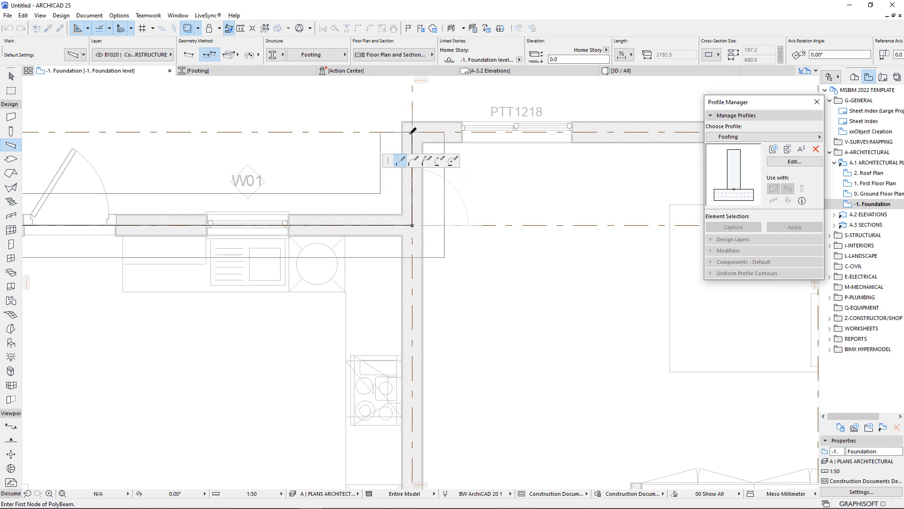
- Continue the footing beam up to grid line A, around the bedroom's outer walls to grid line C, and inward to the bathroom's outer wall
scroll(413, 131, "down", 4)
scroll(379, 168, "up", 5)
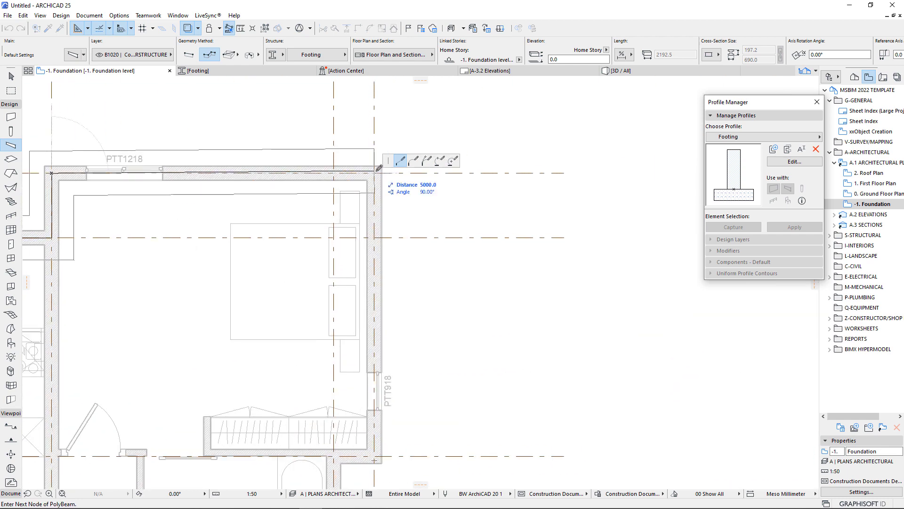
left_click(375, 173)
scroll(452, 226, "down", 3)
scroll(405, 359, "up", 3)
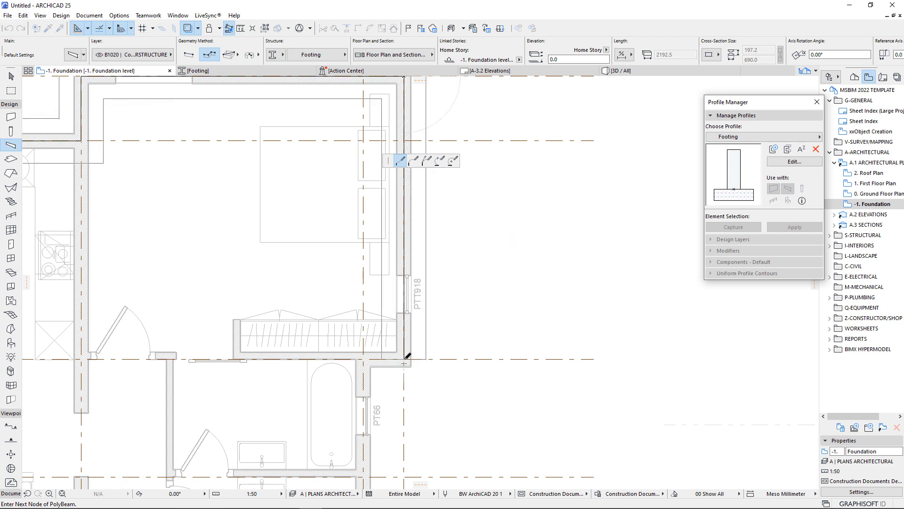
left_click(404, 359)
left_click(364, 359)
- Continue the footing beam down the bathroom's outer wall to grid line E and back along that wall to the central wall line
scroll(366, 358, "down", 3)
scroll(367, 377, "up", 3)
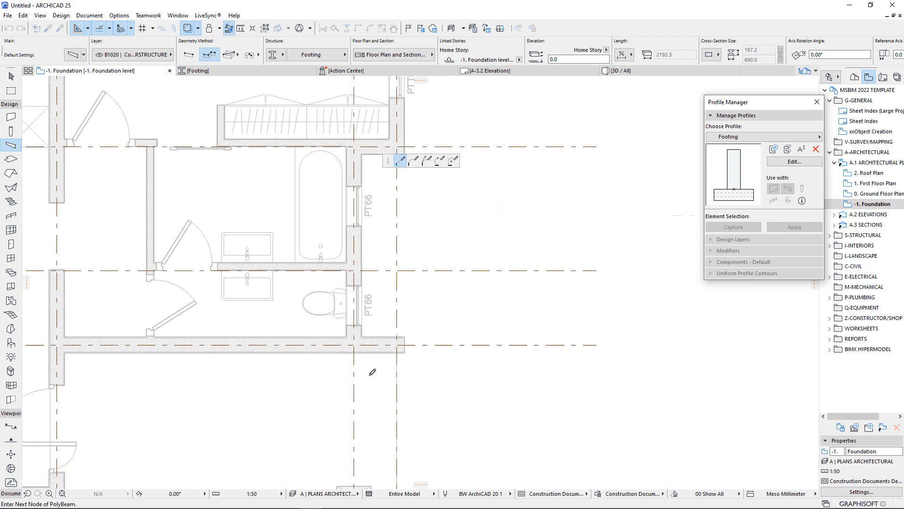
left_click(353, 336)
scroll(354, 334, "up", 5)
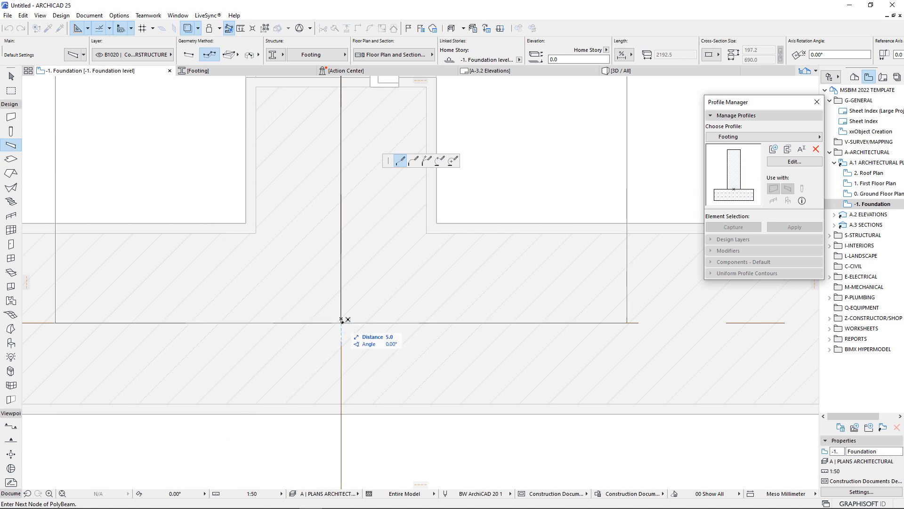
scroll(343, 320, "down", 8)
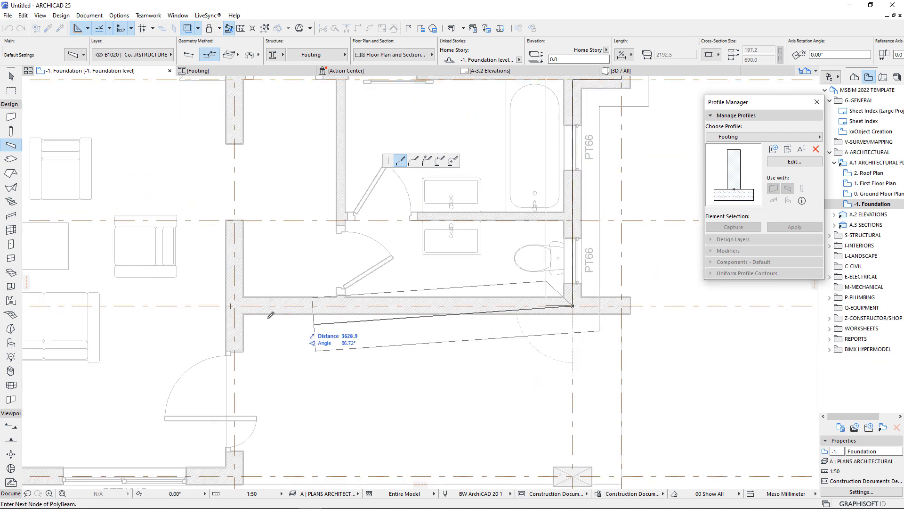
scroll(241, 317, "up", 3)
scroll(241, 316, "up", 2)
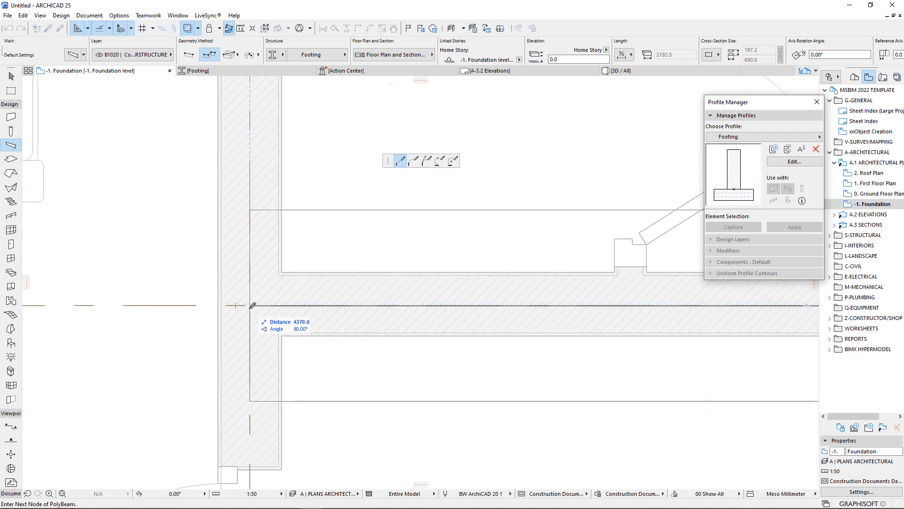
- Continue the footing beam down to grid line F, along the living room's outer walls, and close the loop at its starting corner on grid B
scroll(359, 225, "down", 5)
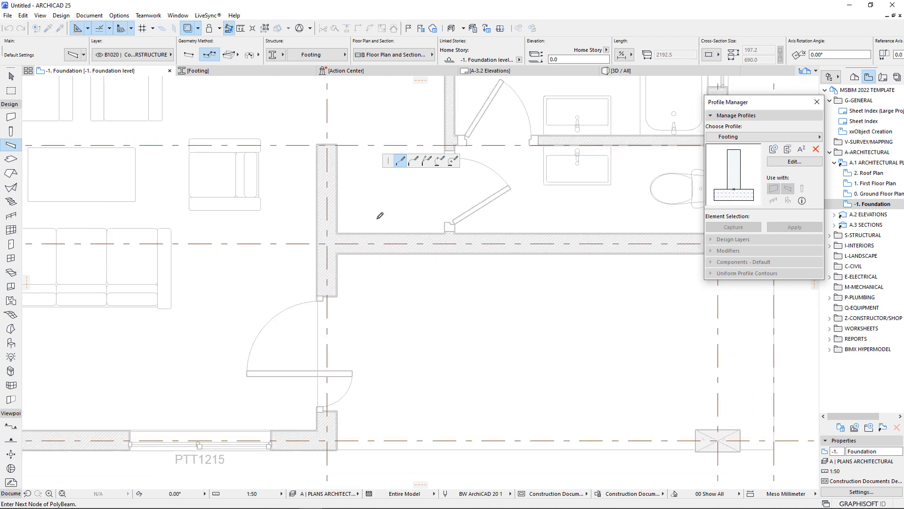
scroll(349, 242, "up", 4)
scroll(363, 317, "up", 5)
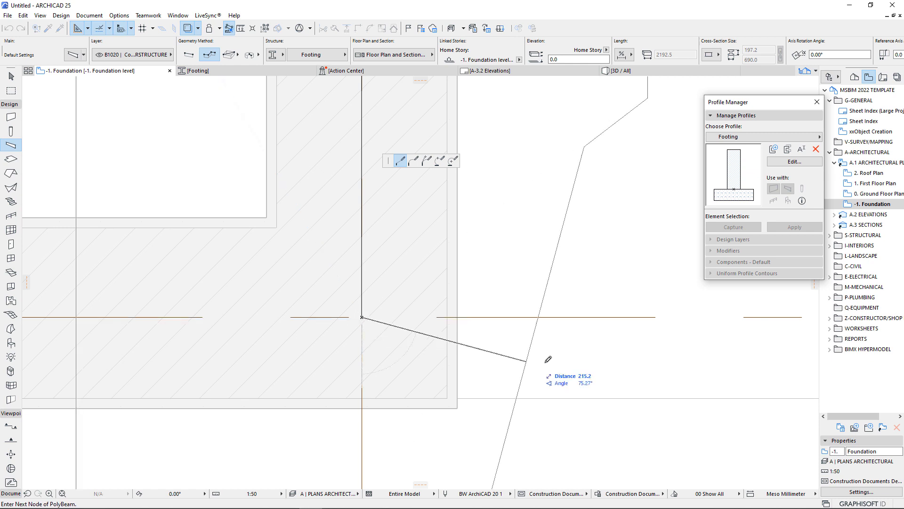
scroll(607, 358, "down", 5)
scroll(383, 343, "up", 6)
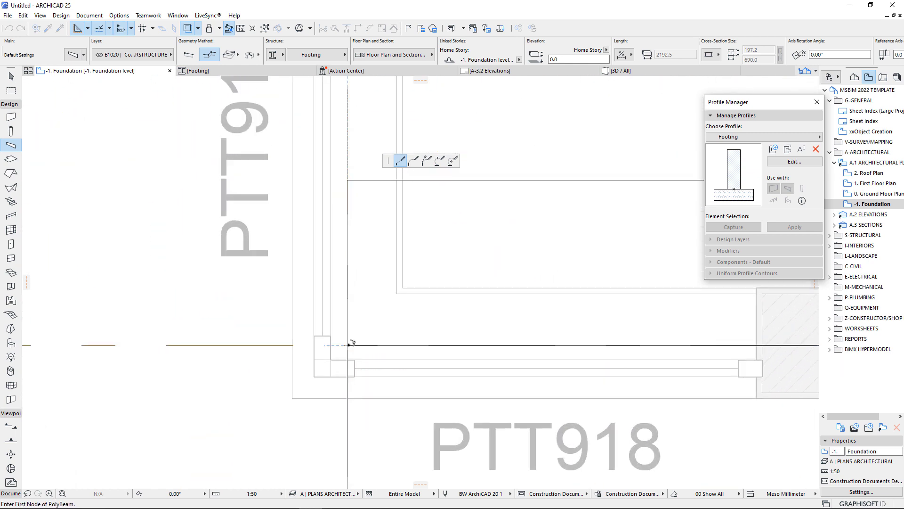
left_click(349, 345)
scroll(351, 349, "down", 5)
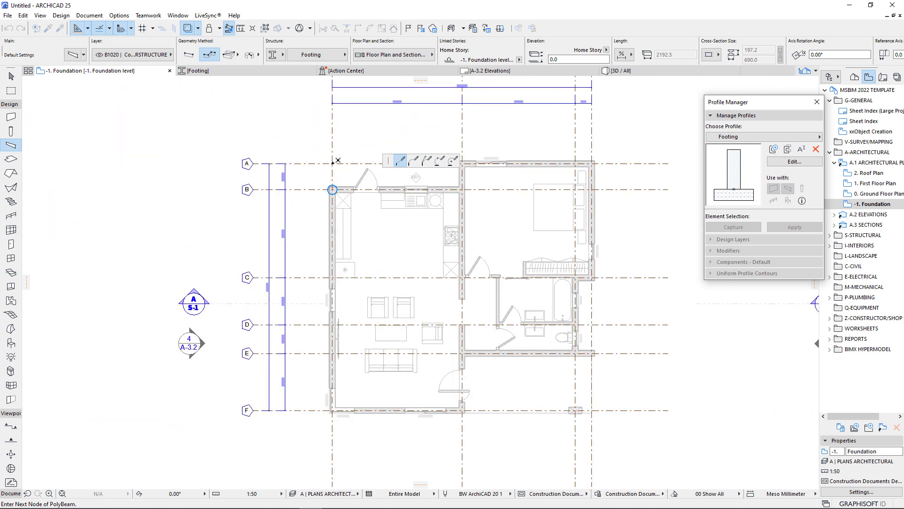
scroll(332, 167, "up", 5)
left_click(336, 260)
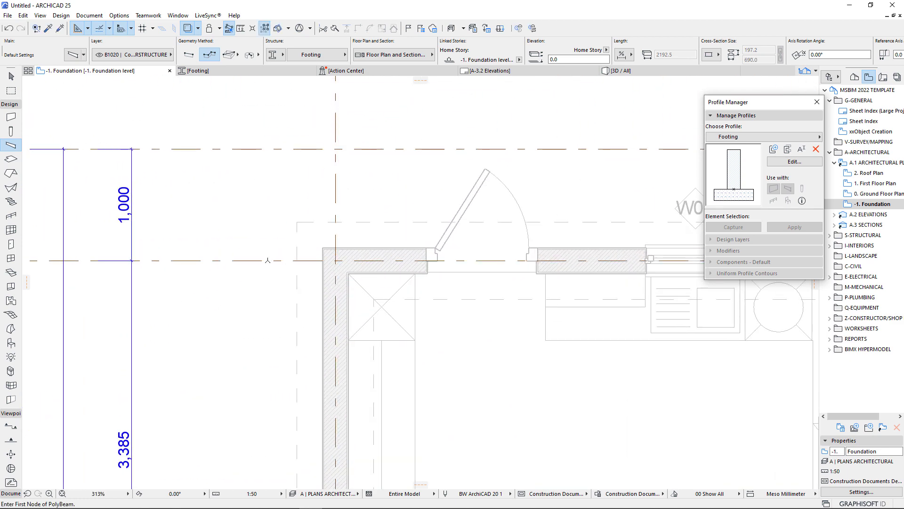
scroll(267, 260, "down", 8)
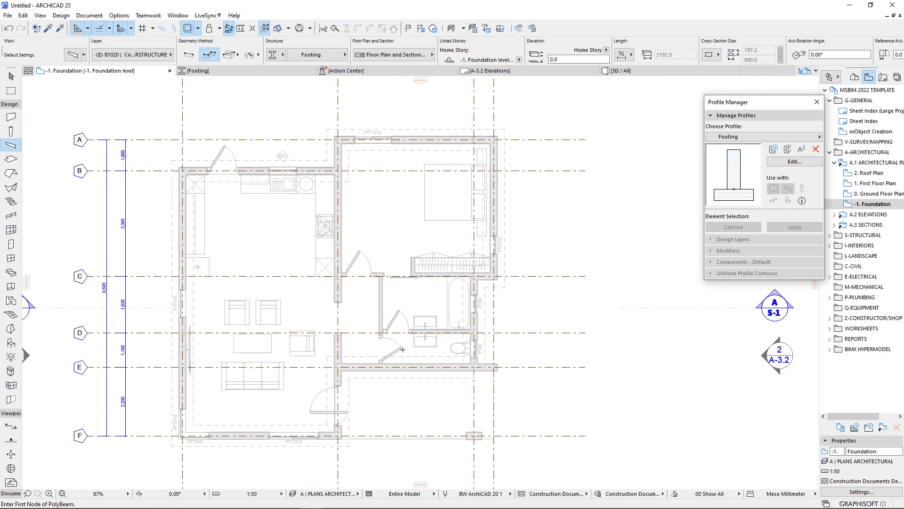
scroll(323, 254, "up", 3)
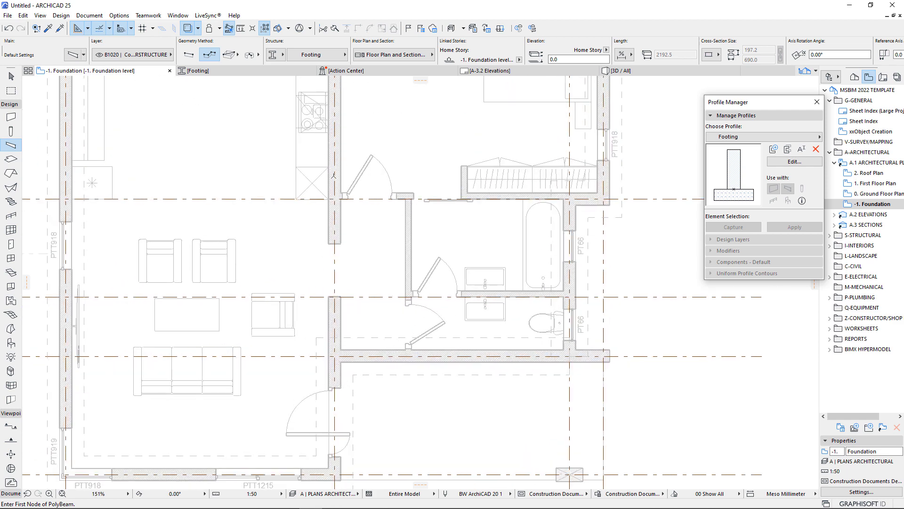
- Check footing beam segments along the entry and kitchen walls, and examine the foundation beneath the house and porch column in 3D
key("Escape")
left_click(326, 386)
scroll(320, 425, "down", 4)
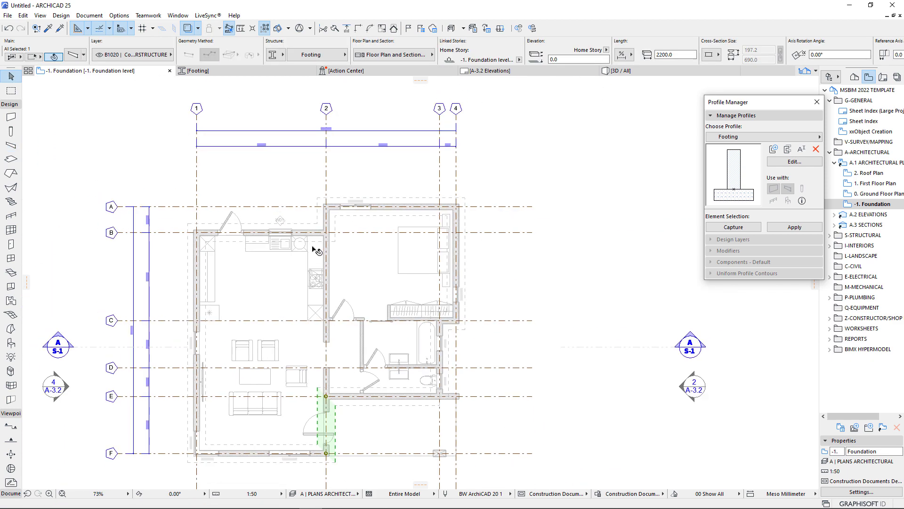
left_click(315, 235, "shift")
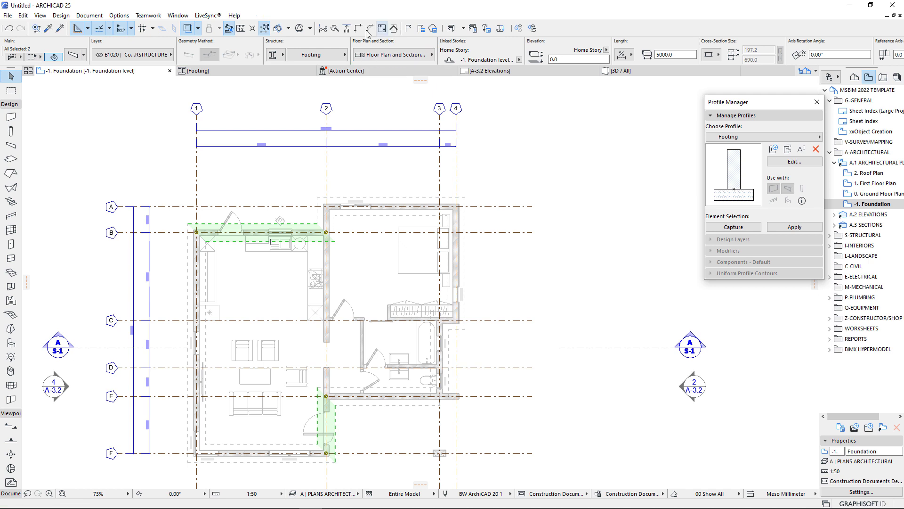
key("Escape")
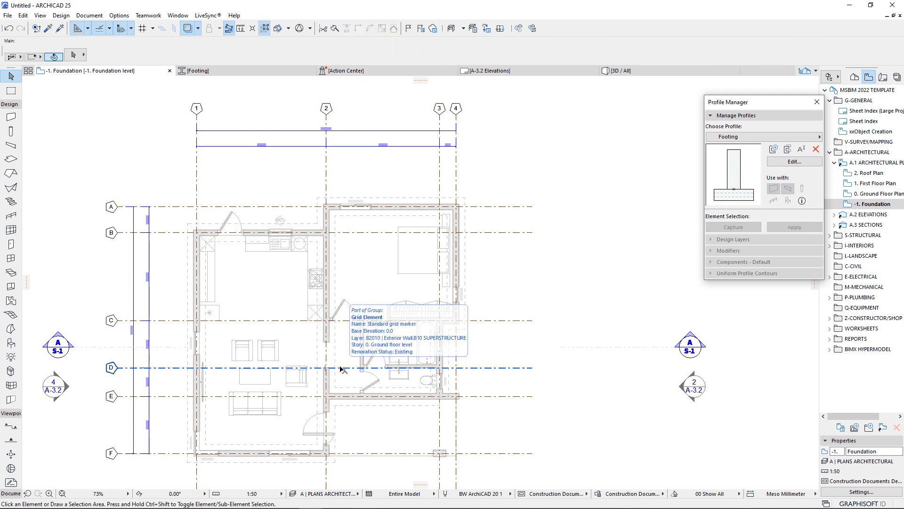
scroll(342, 368, "up", 2)
left_click(622, 70)
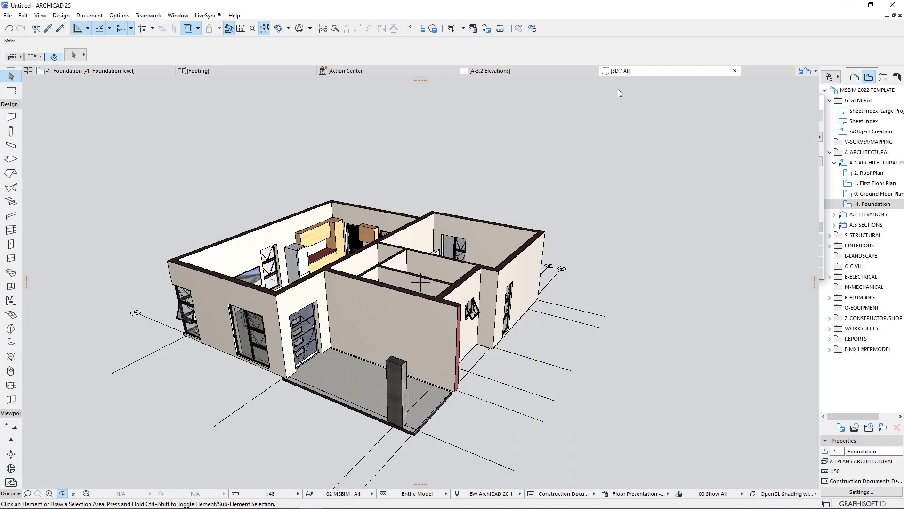
middle_click_drag(362, 381, 376, 240, "shift")
middle_click_drag(424, 396, 388, 330, "shift")
left_click(388, 330)
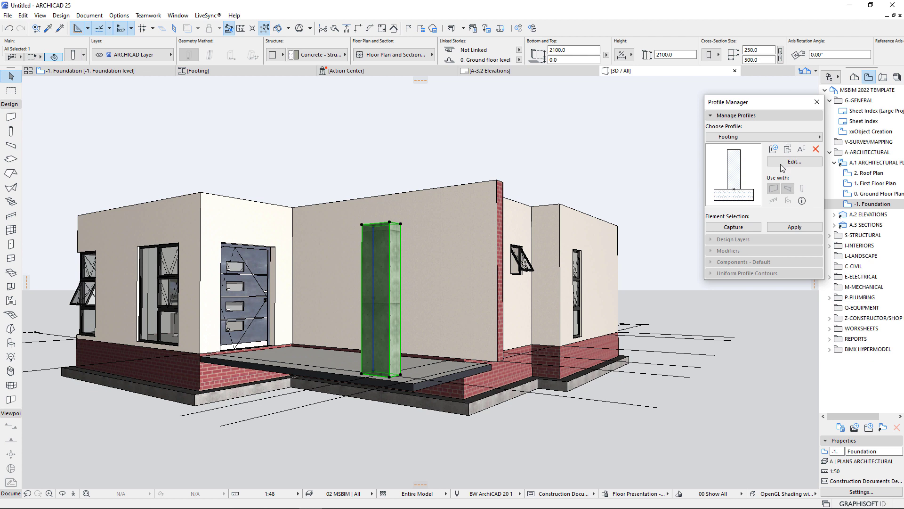
- Duplicate the Footing profile under the name "Footing for column" and open the copy for editing
left_click(787, 149)
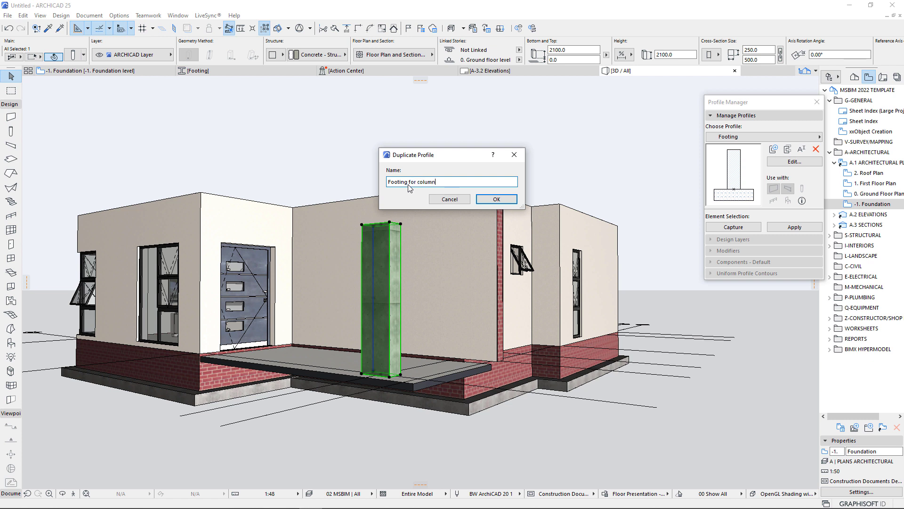
left_click(496, 199)
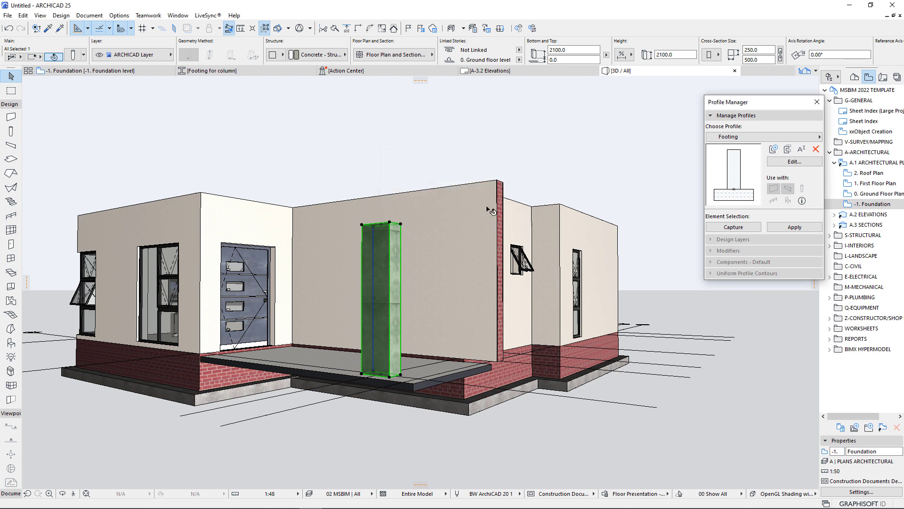
left_click(798, 163)
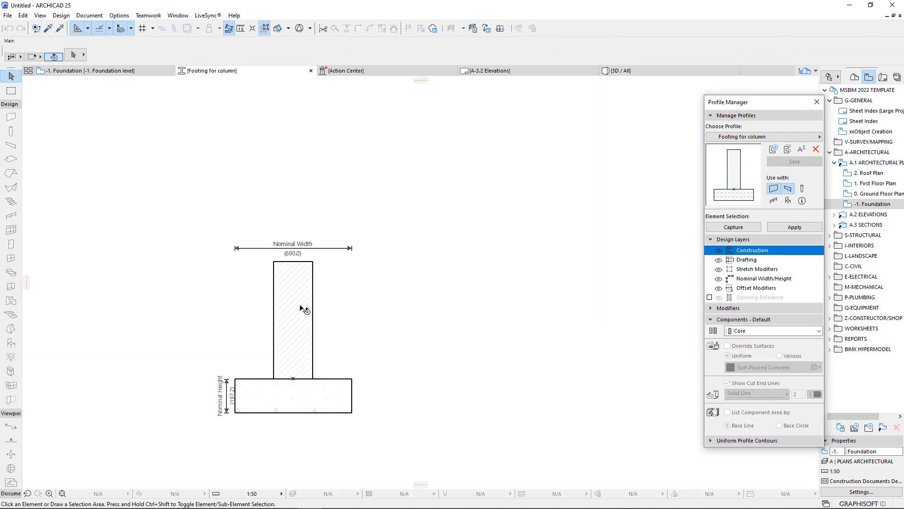
- Review the porch column in 3D and remove the brick wall fill from the Footing for column profile
left_click(300, 308)
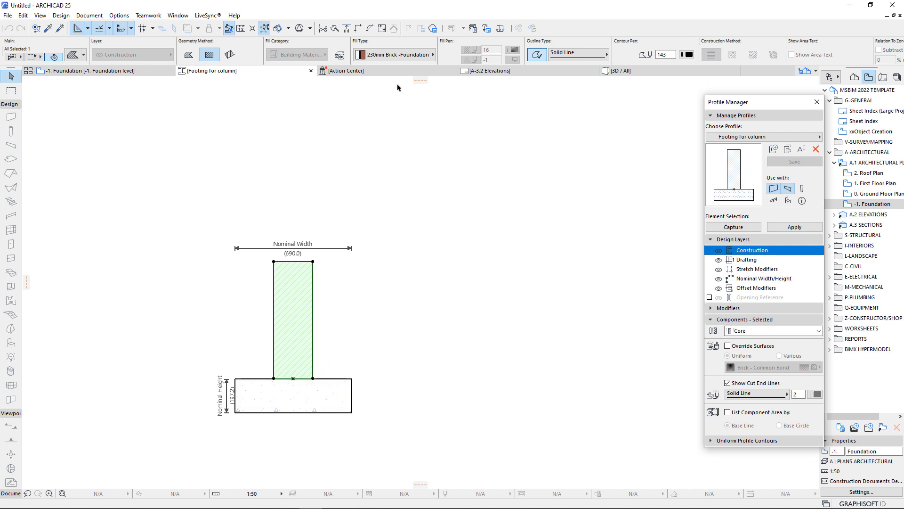
left_click(662, 72)
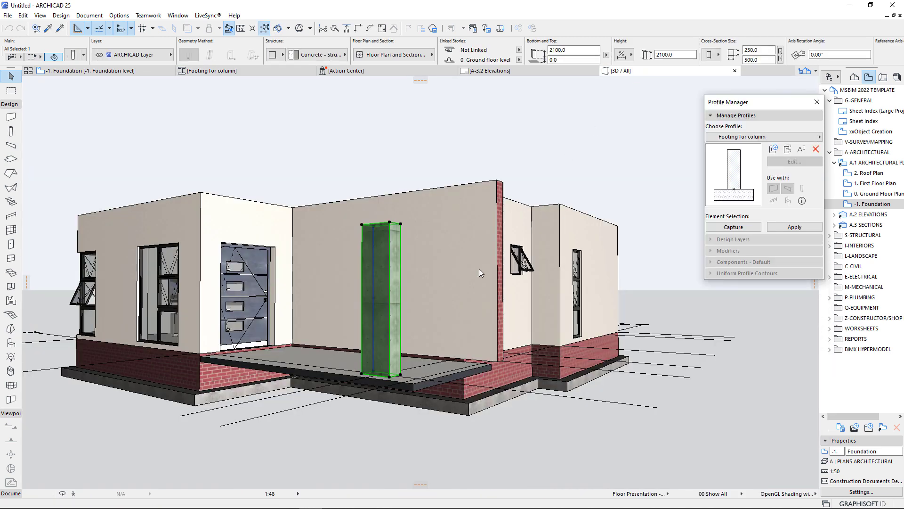
middle_click_drag(464, 259, 457, 289, "shift")
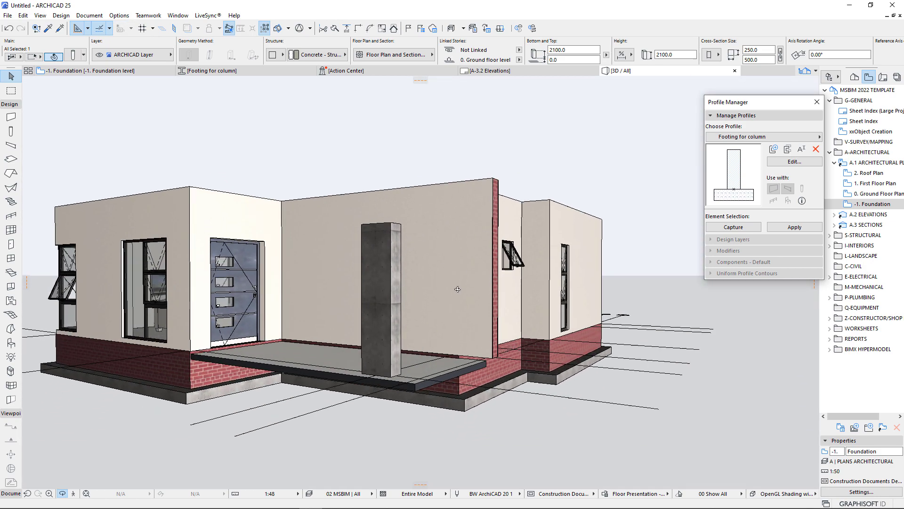
middle_click_drag(381, 388, 487, 318, "shift")
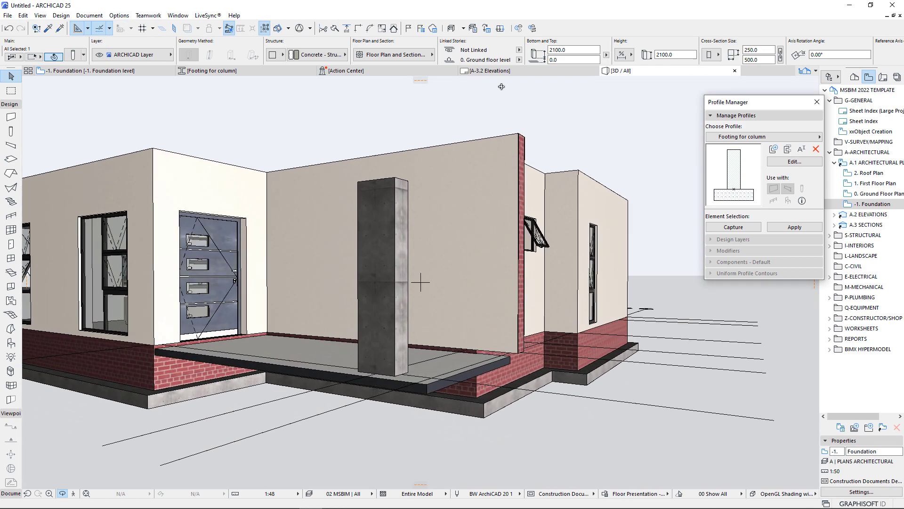
left_click(238, 71)
left_click(306, 349)
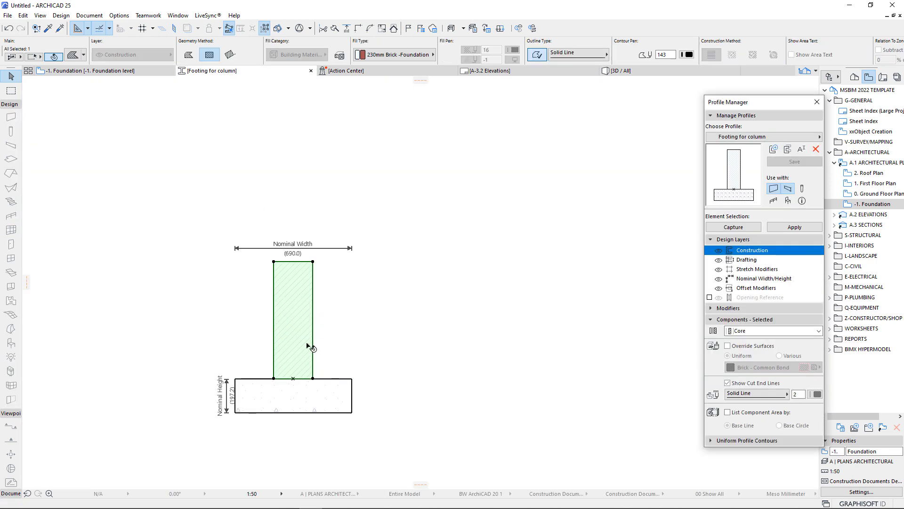
- Extend the middle of the concrete base upward to replace the brick wall with a concrete stem, and save the profile
left_click(299, 395)
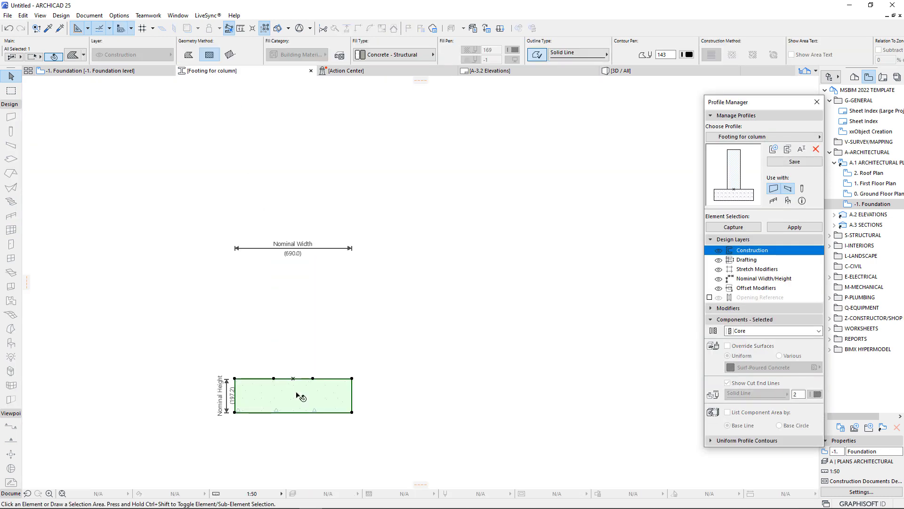
left_click(303, 378)
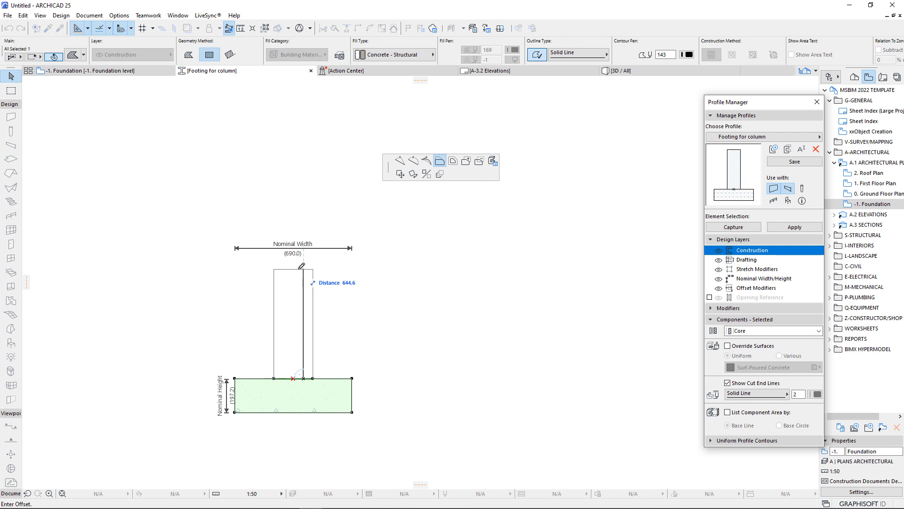
left_click(301, 266)
left_click(354, 305)
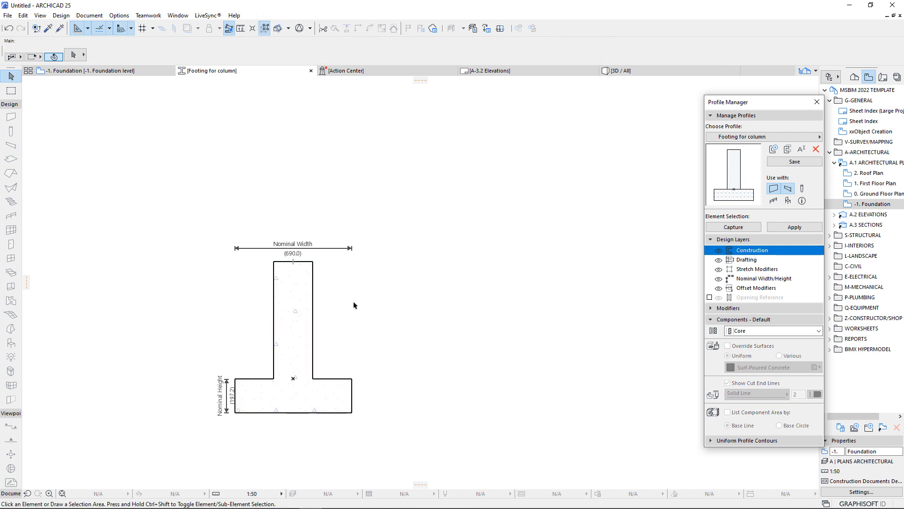
left_click(812, 166)
- On the Foundation plan, pick up the existing footing beam's settings and change the beam profile to Footing for column
left_click(121, 71)
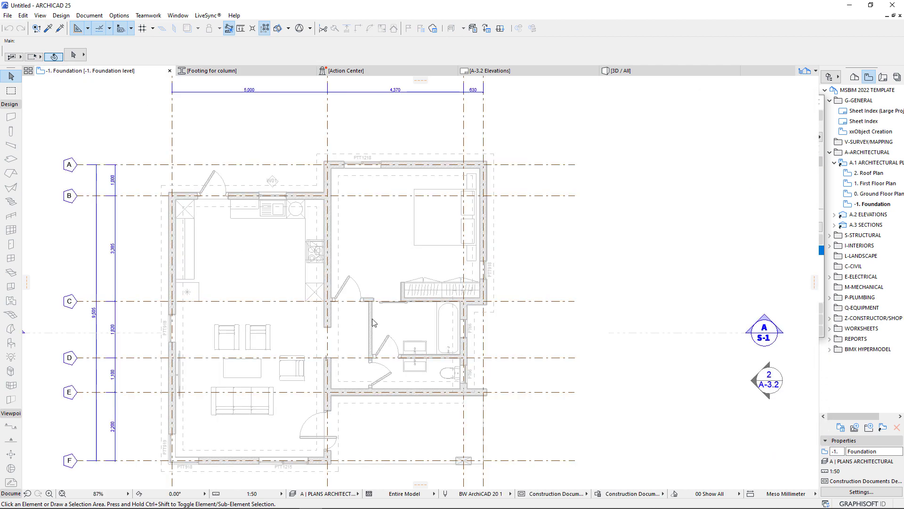
scroll(440, 383, "down", 2)
scroll(441, 424, "up", 2)
scroll(438, 450, "up", 3)
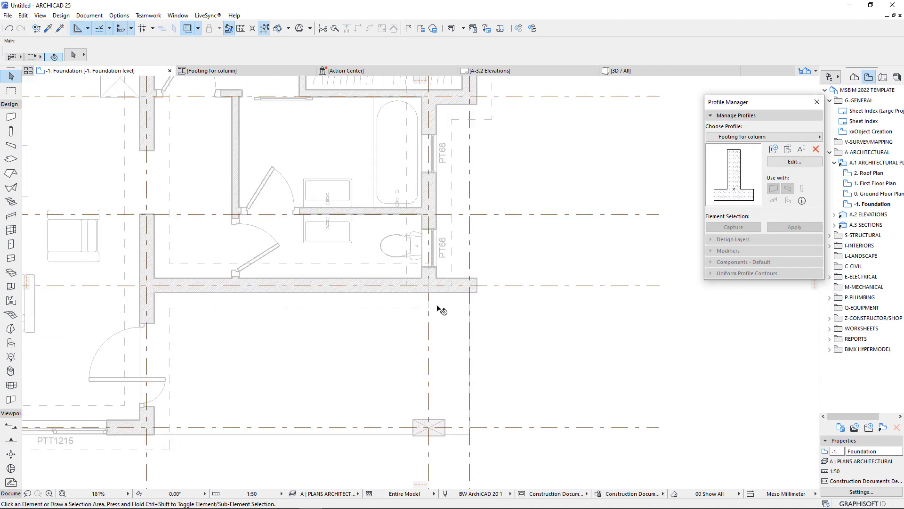
left_click(419, 307, "alt")
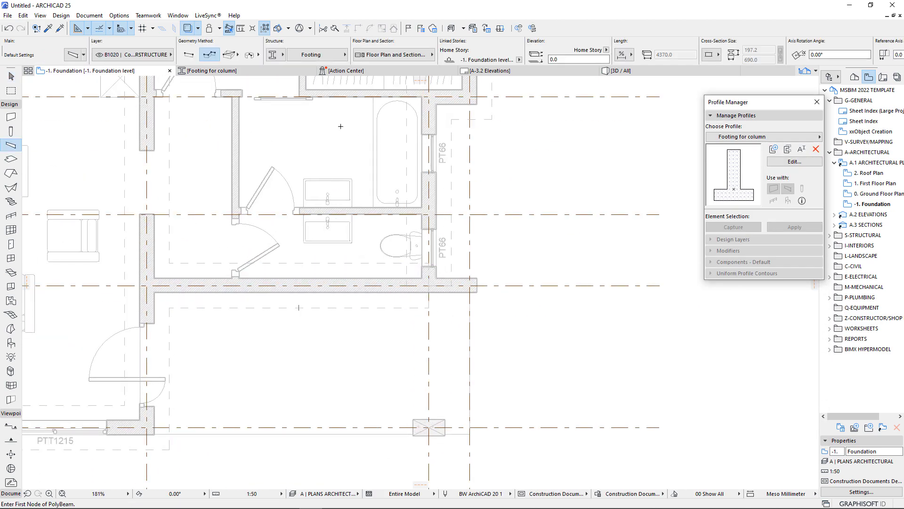
left_click(333, 61)
scroll(390, 476, "down", 2)
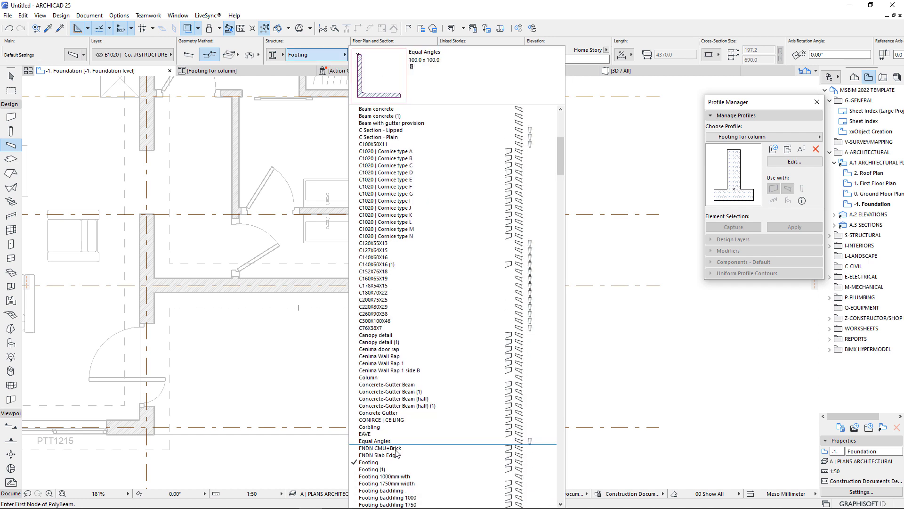
scroll(391, 479, "down", 2)
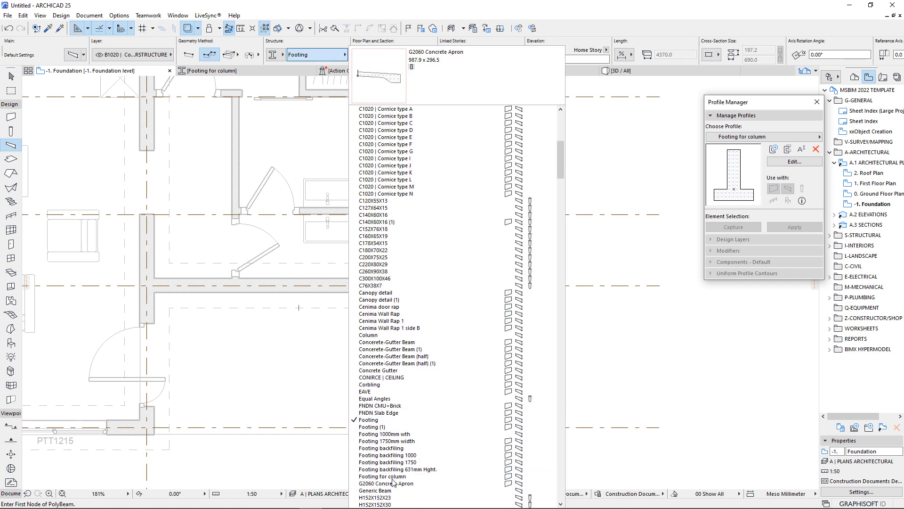
left_click(391, 479)
- Place a short footing beam across the porch column on grid line F, from its right edge to its left edge
scroll(443, 426, "up", 3)
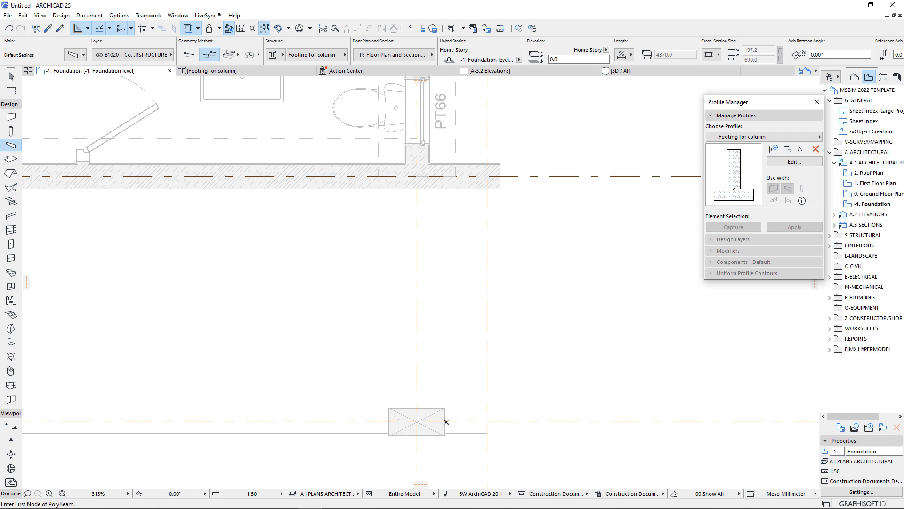
left_click(445, 422)
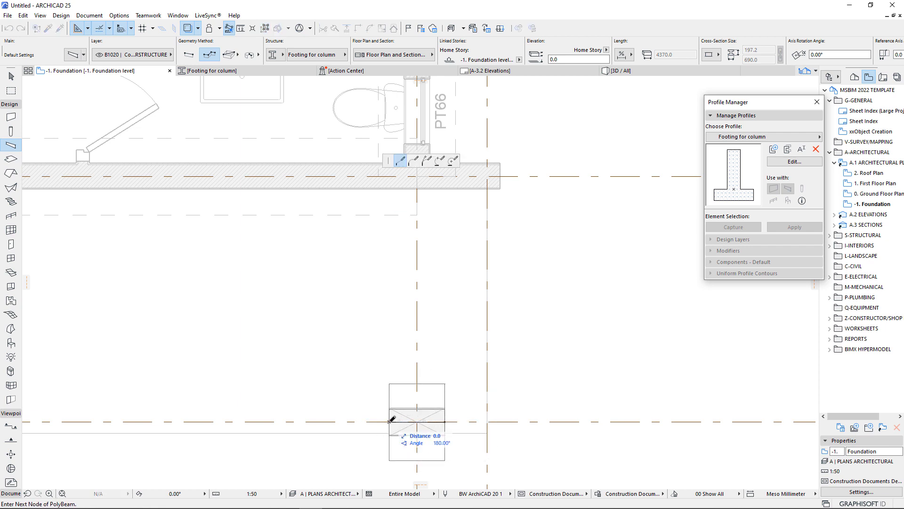
double_click(390, 420)
- Inspect the junction between the porch column and its new footing stem in 3D
left_click(621, 71)
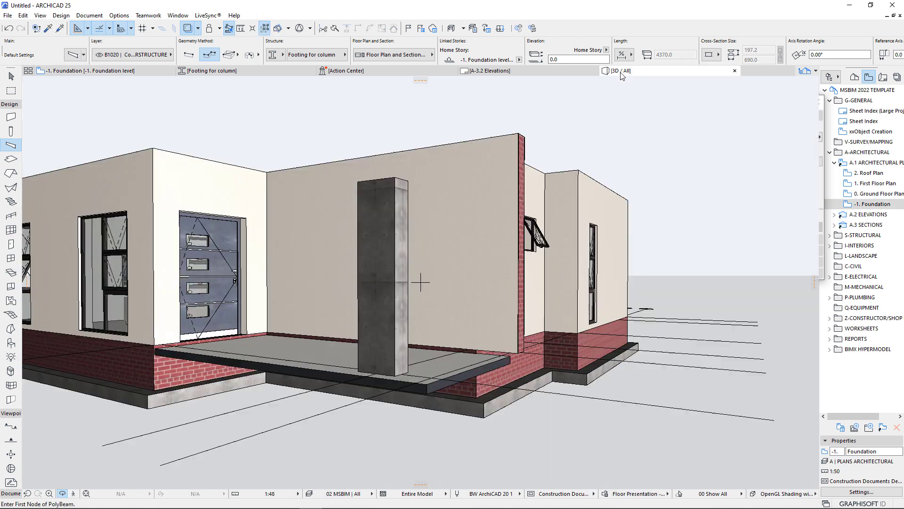
scroll(390, 392, "up", 2)
left_click_drag(389, 392, 338, 333)
scroll(336, 334, "up", 3)
scroll(335, 334, "up", 1)
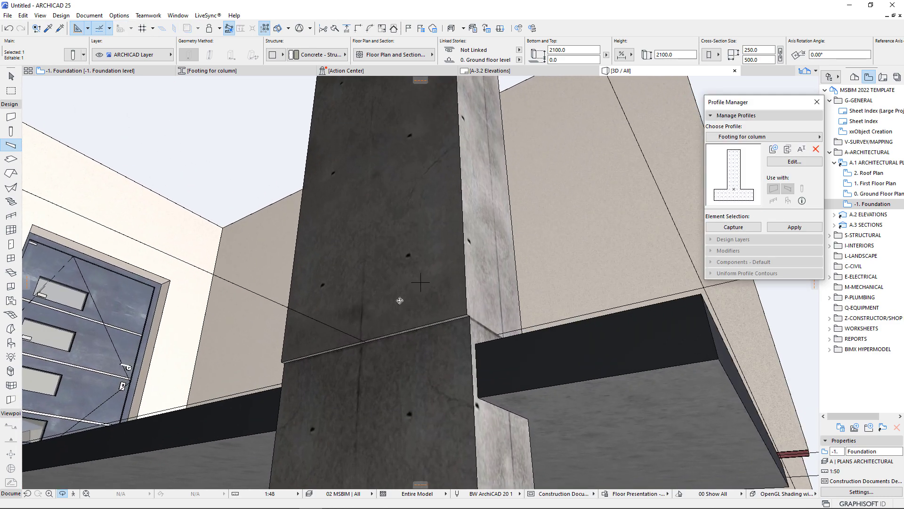
left_click(391, 424)
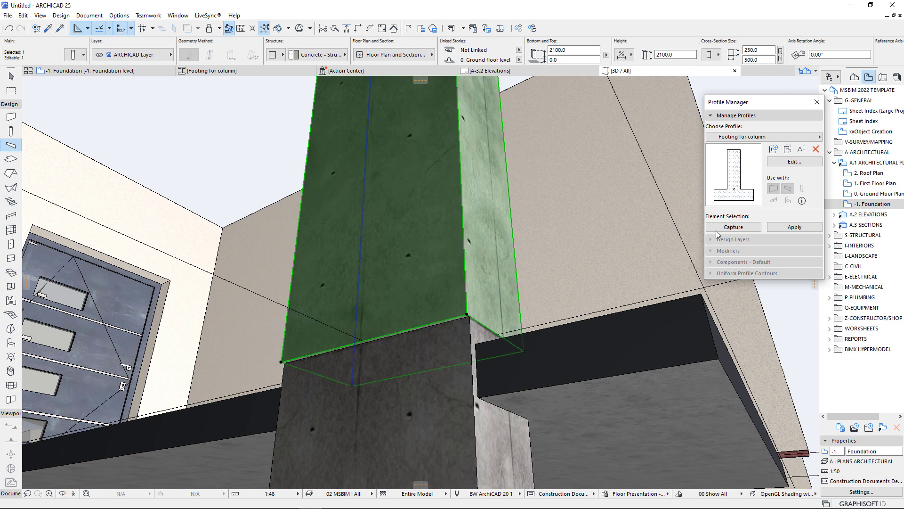
- Widen the Footing for column stem by offsetting its right edge 10 mm and left edge 12 mm outward, and save the profile
left_click(212, 70)
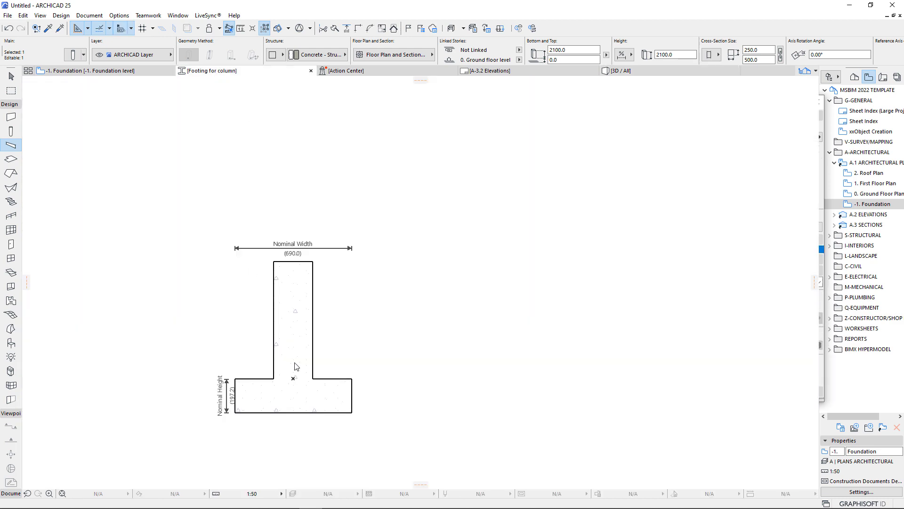
left_click(313, 292)
left_click(313, 291)
type("10")
key("Return")
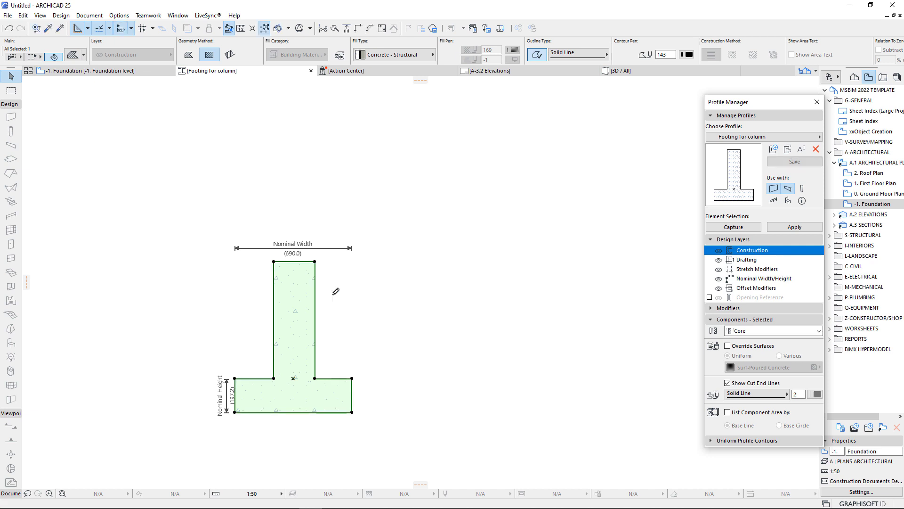
left_click(274, 289)
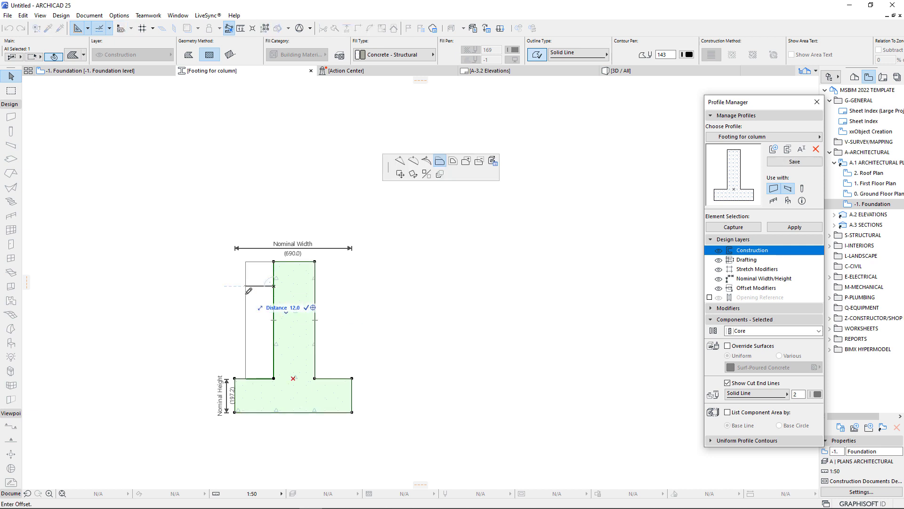
type("12")
key("Return")
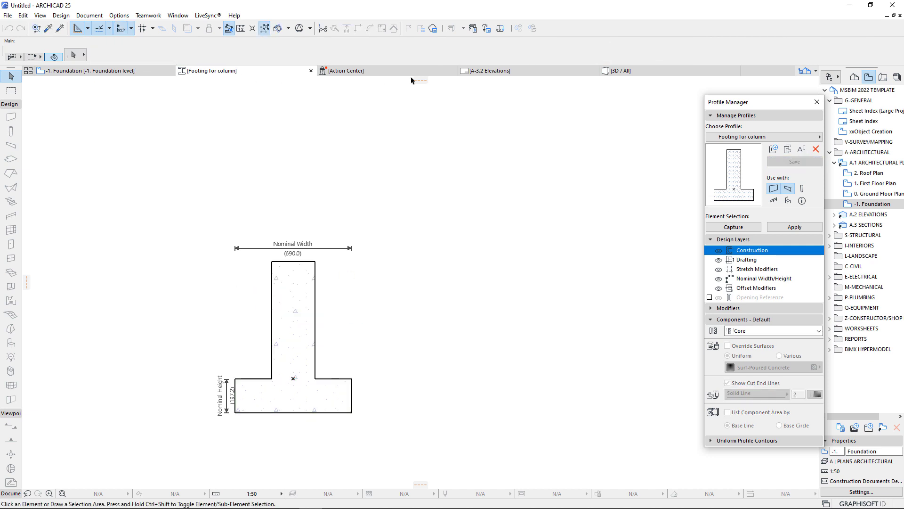
- Examine the widened column footing and the completed house foundation from several angles in 3D
left_click(617, 70)
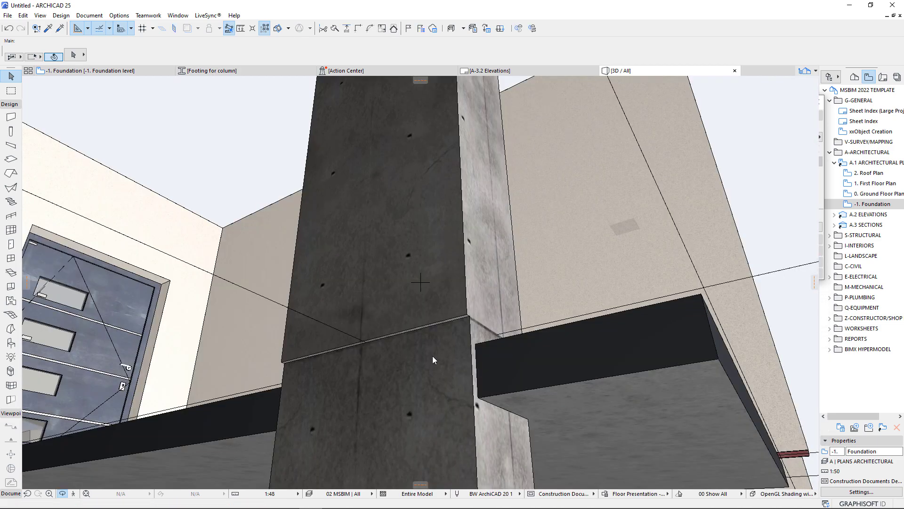
scroll(293, 345, "down", 5)
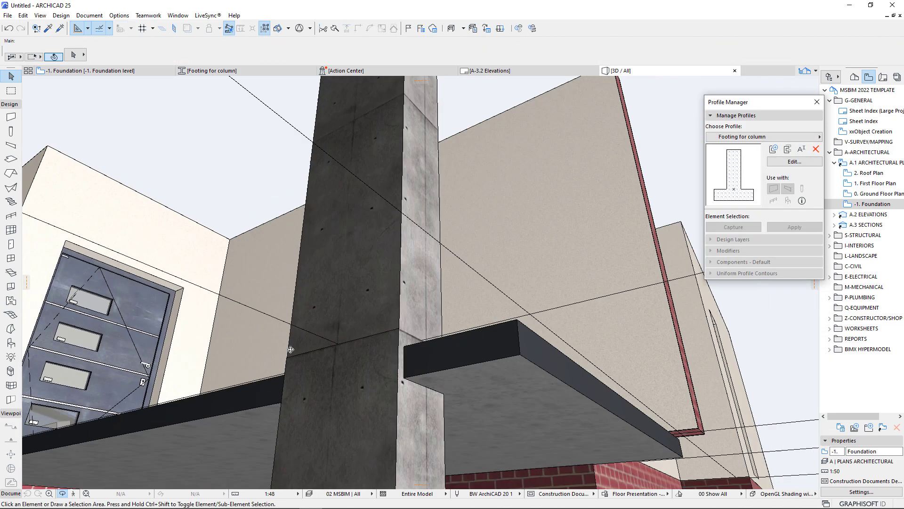
middle_click_drag(295, 345, 215, 391, "shift")
scroll(339, 362, "down", 6)
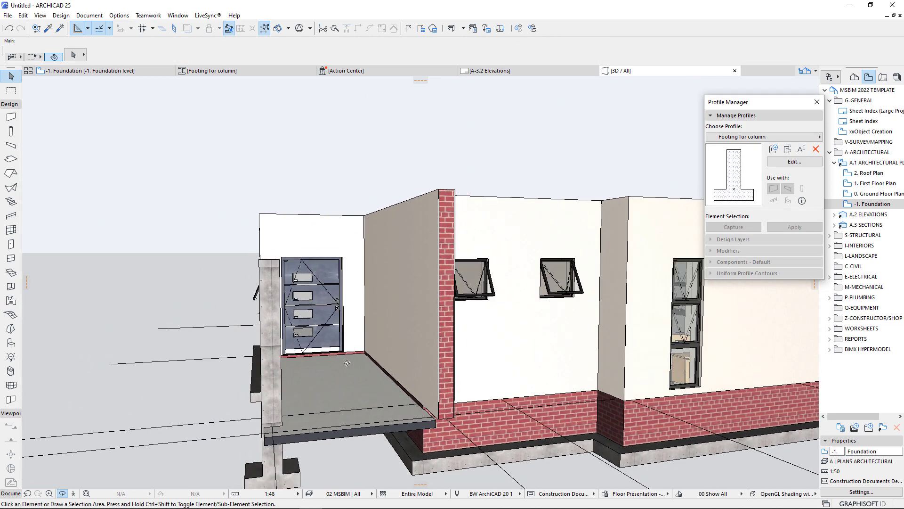
middle_click_drag(409, 373, 582, 367, "shift")
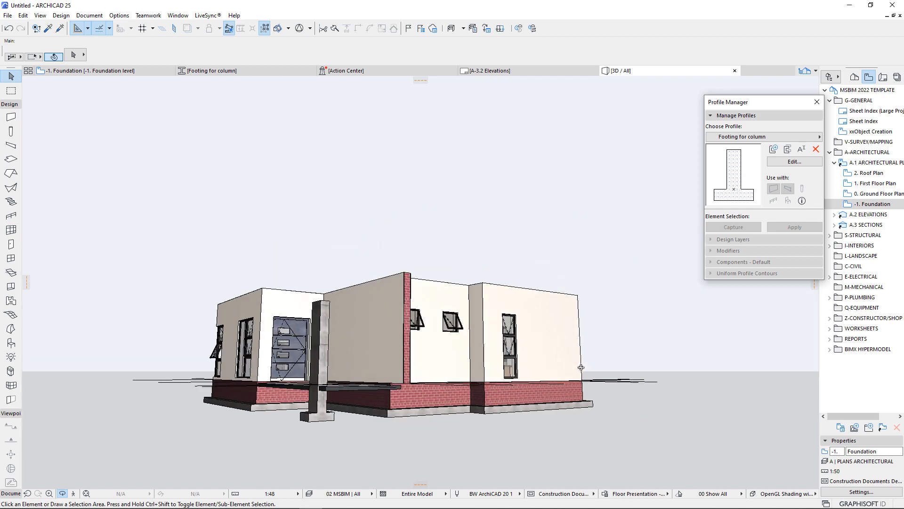
middle_click_drag(250, 384, 216, 387, "shift")
middle_click_drag(276, 390, 381, 341, "shift")
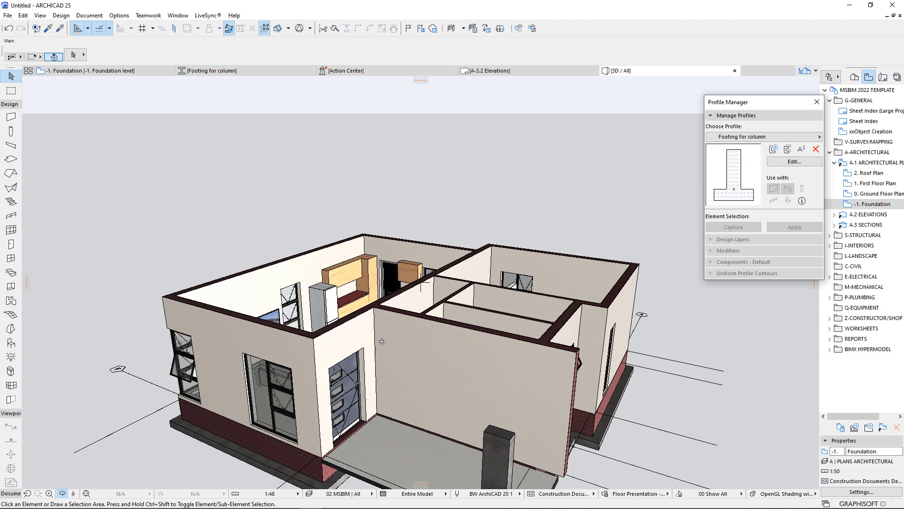